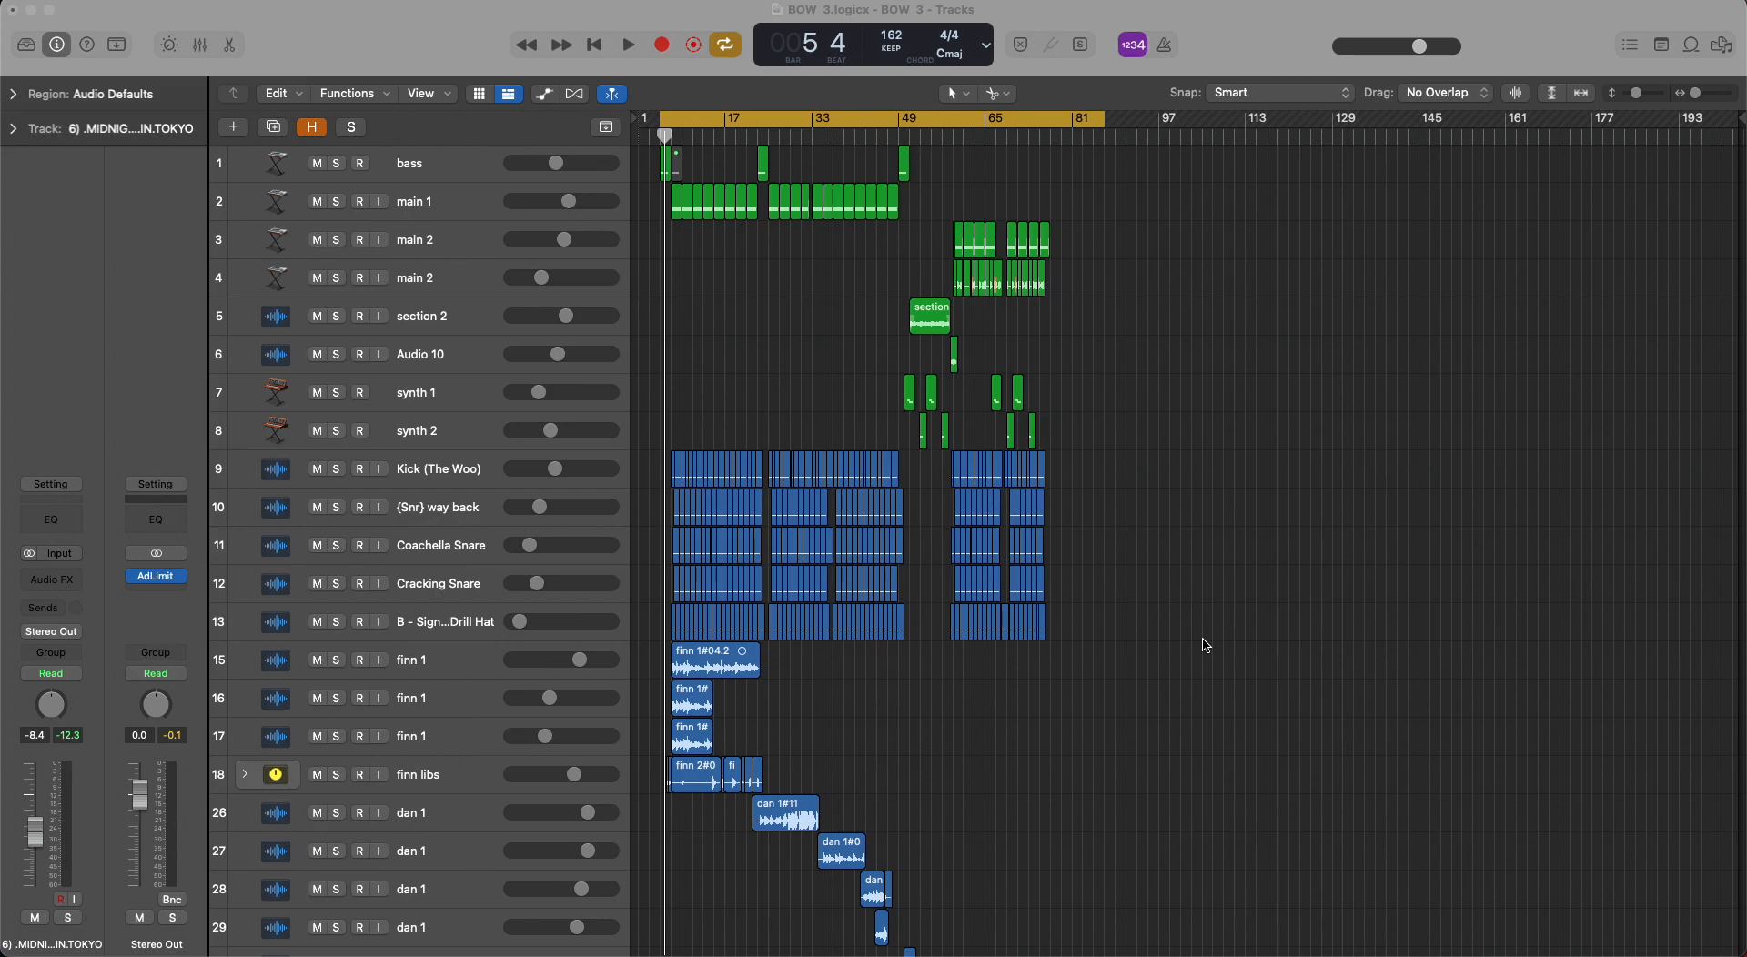
Show time instead of beats in the control bar display and place the playhead at the end of the song.
click(987, 45)
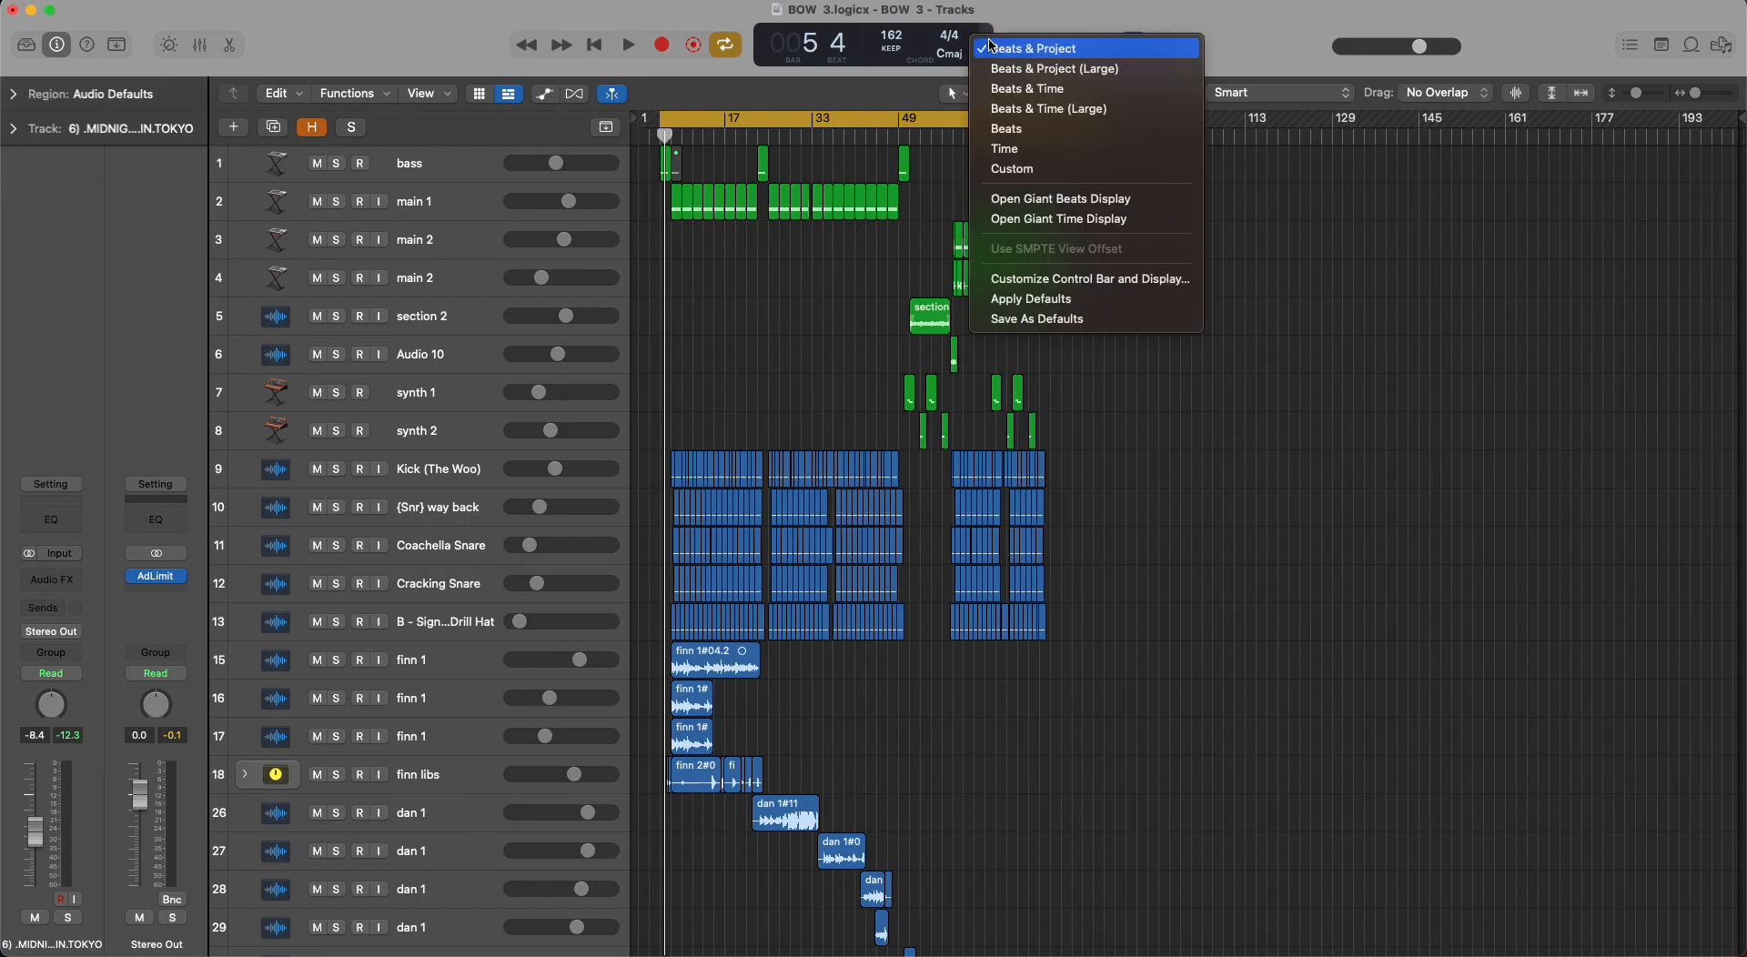
click(1034, 151)
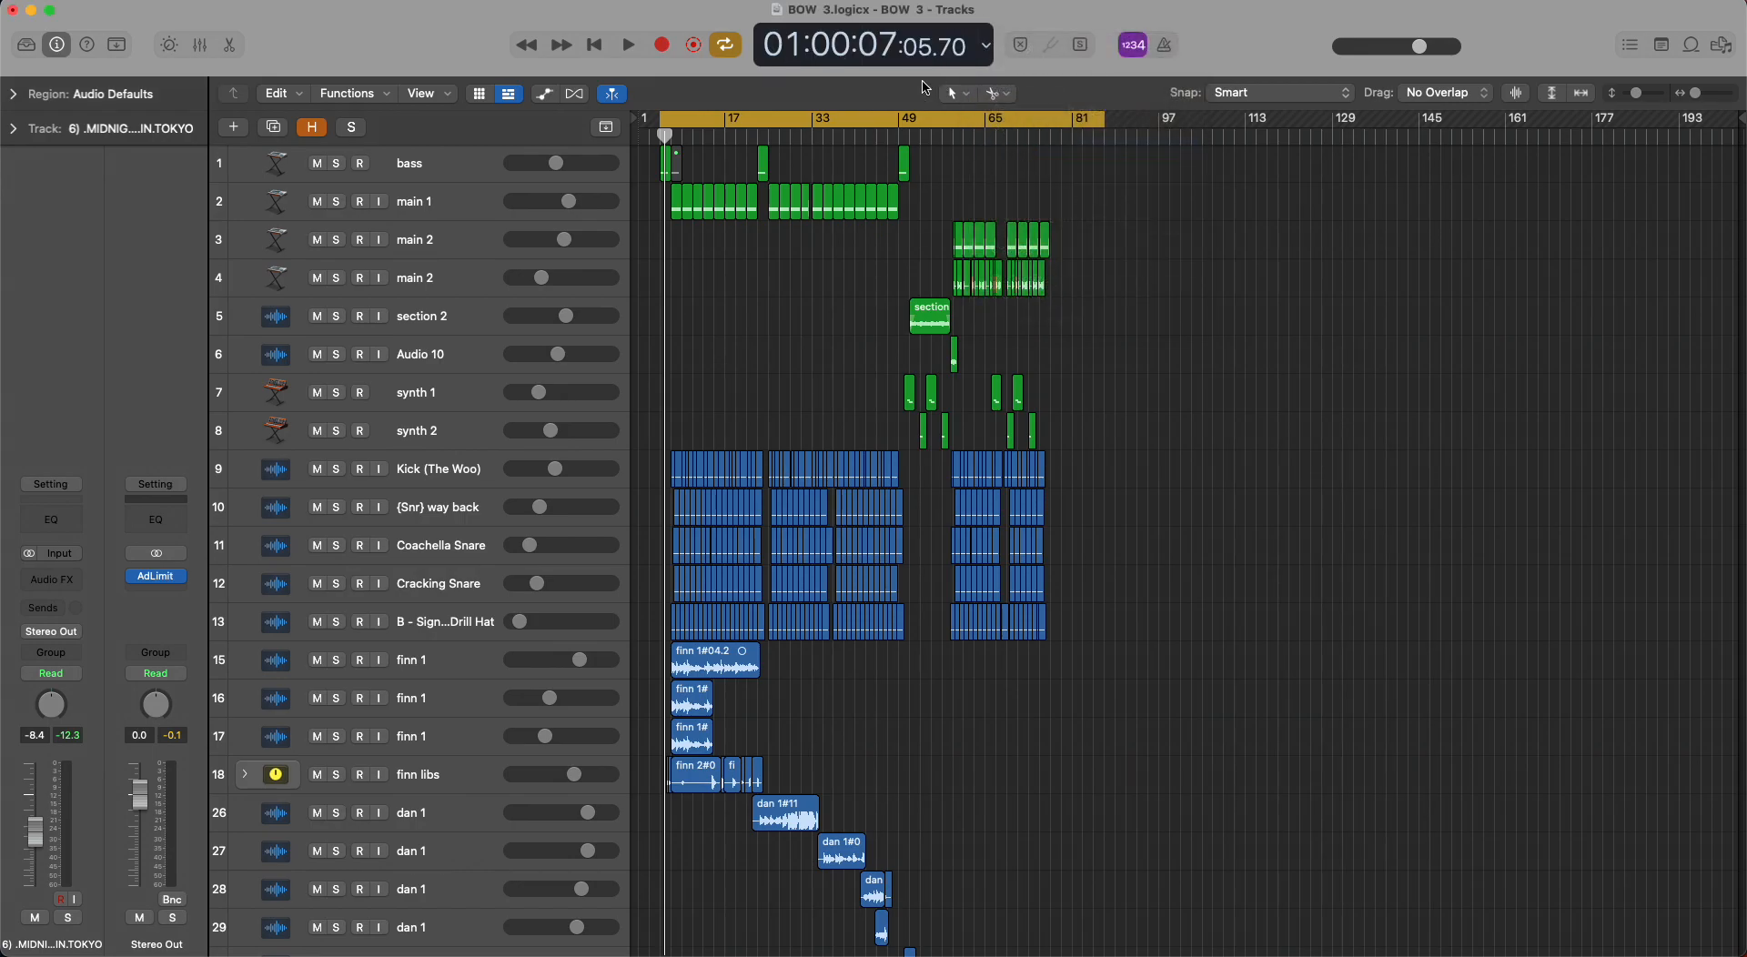
click(1106, 137)
scroll(1146, 323, down, 15)
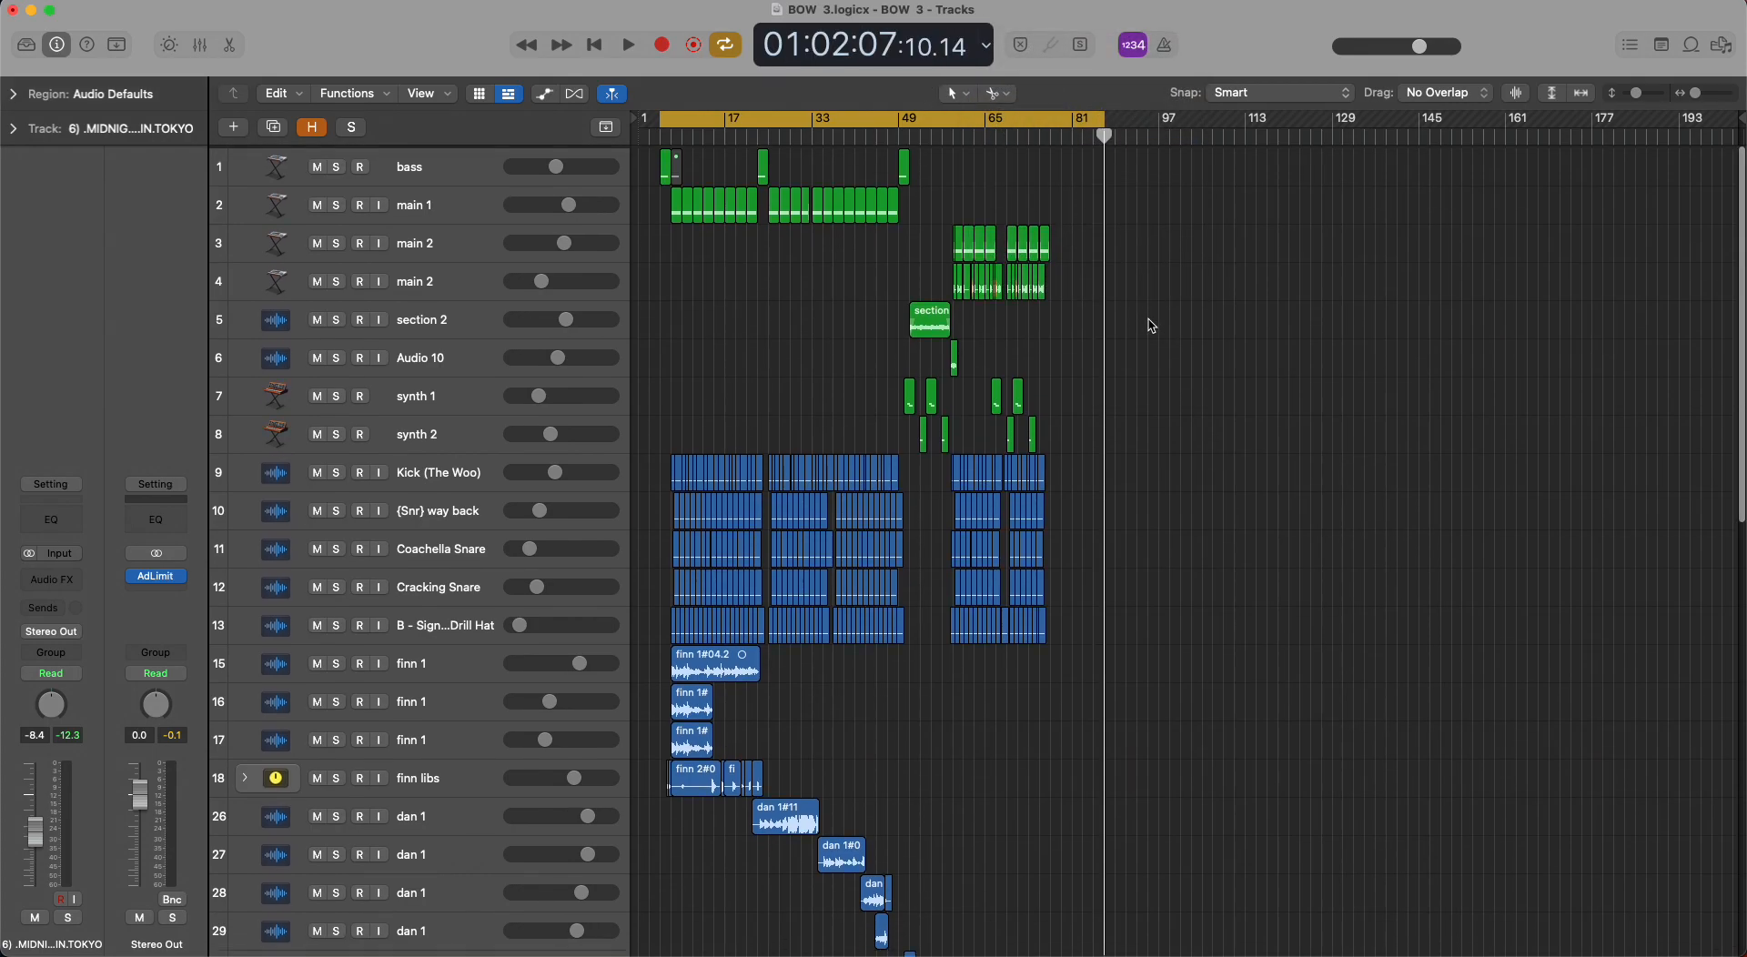
scroll(1146, 324, up, 15)
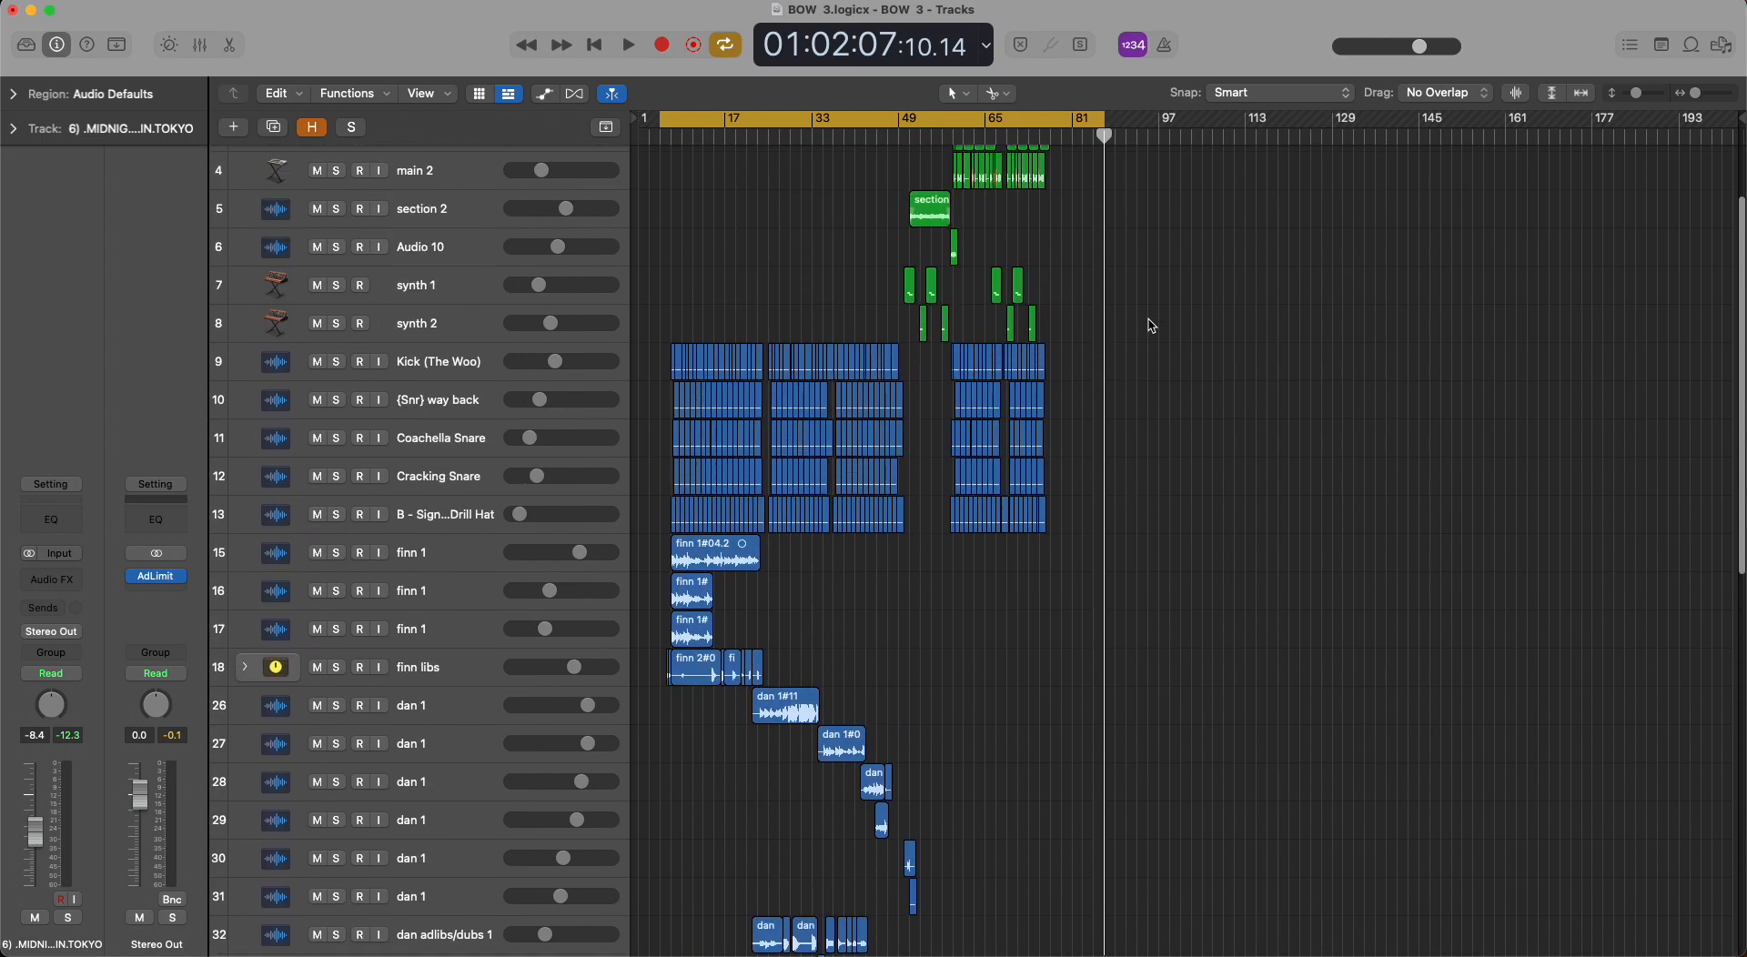
click(1099, 137)
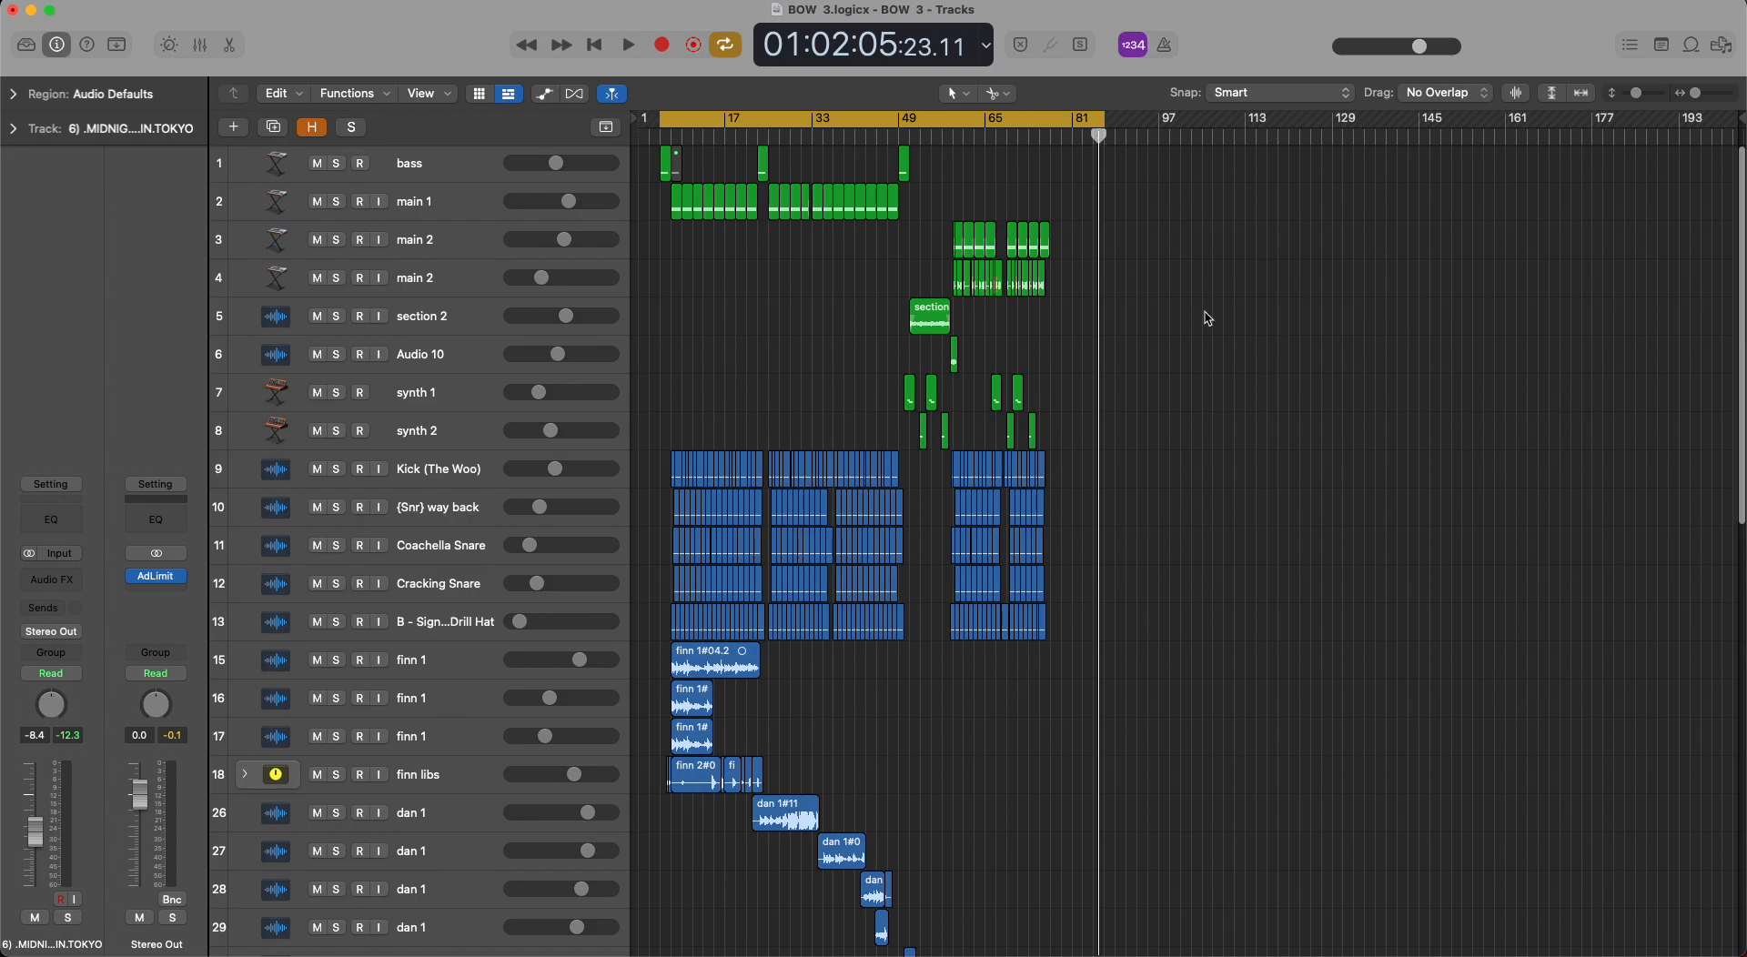
Examine the whole arrangement from the bass track down to the last audio tracks, checking the layout of all regions.
scroll(1208, 317, down, 6)
scroll(1207, 318, down, 5)
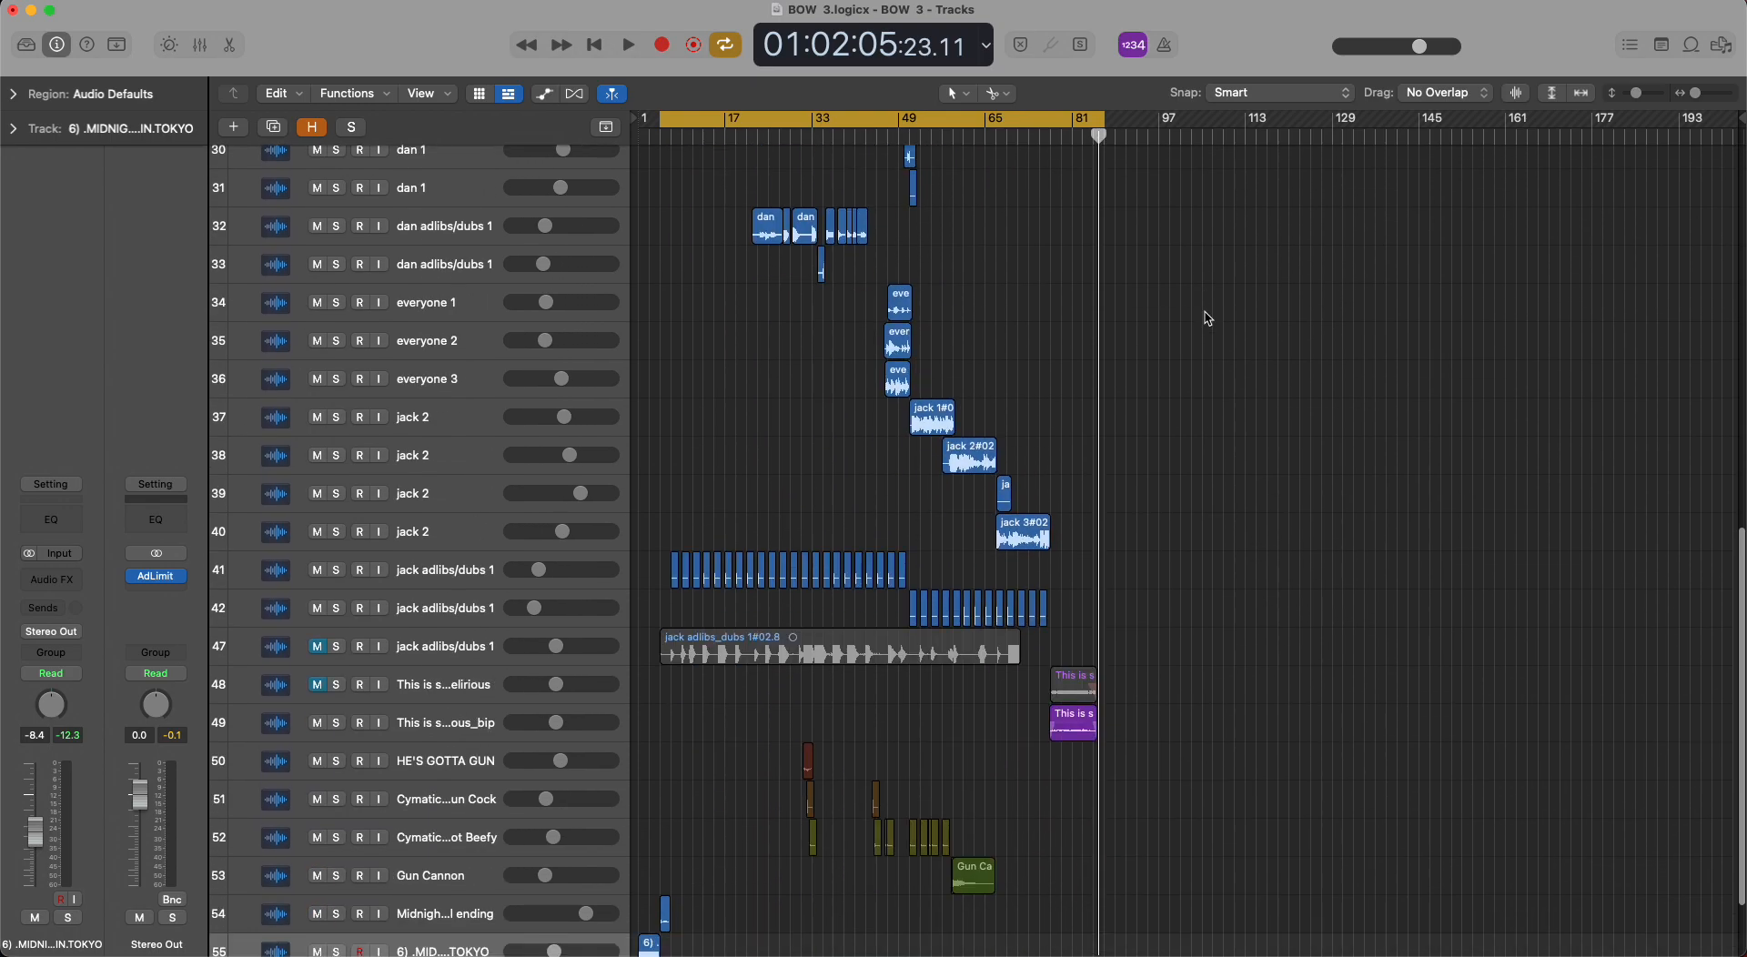
scroll(1206, 315, up, 10)
scroll(1206, 314, down, 8)
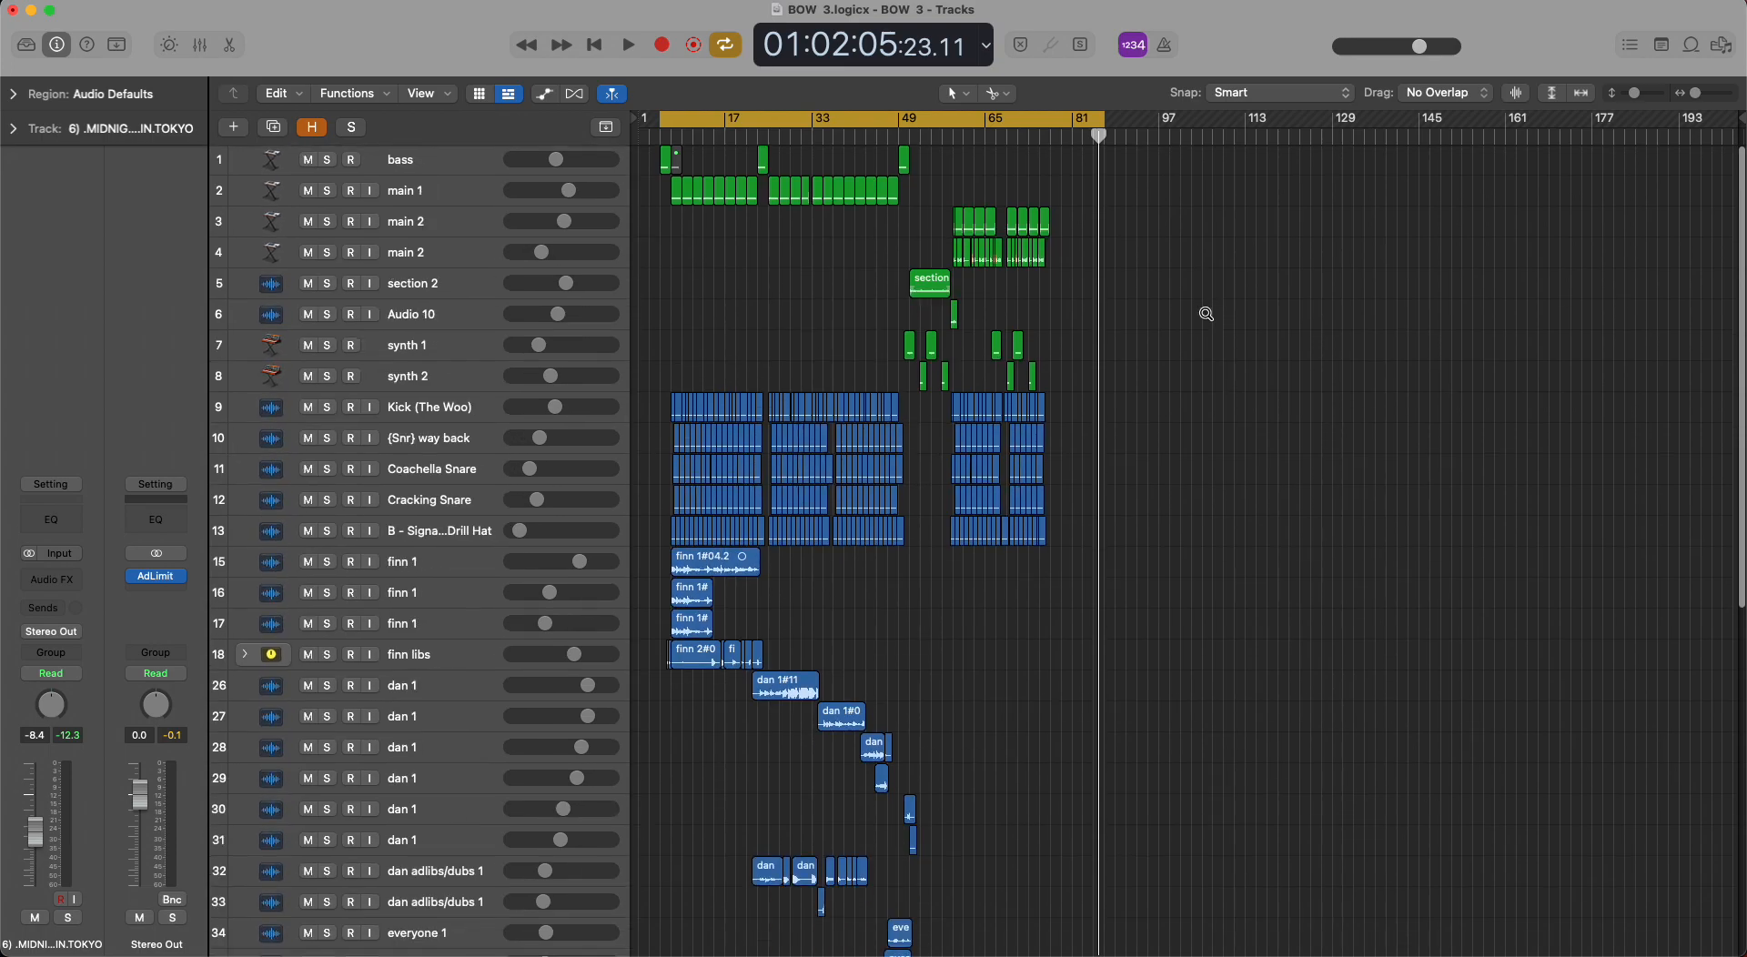
scroll(1207, 314, down, 2)
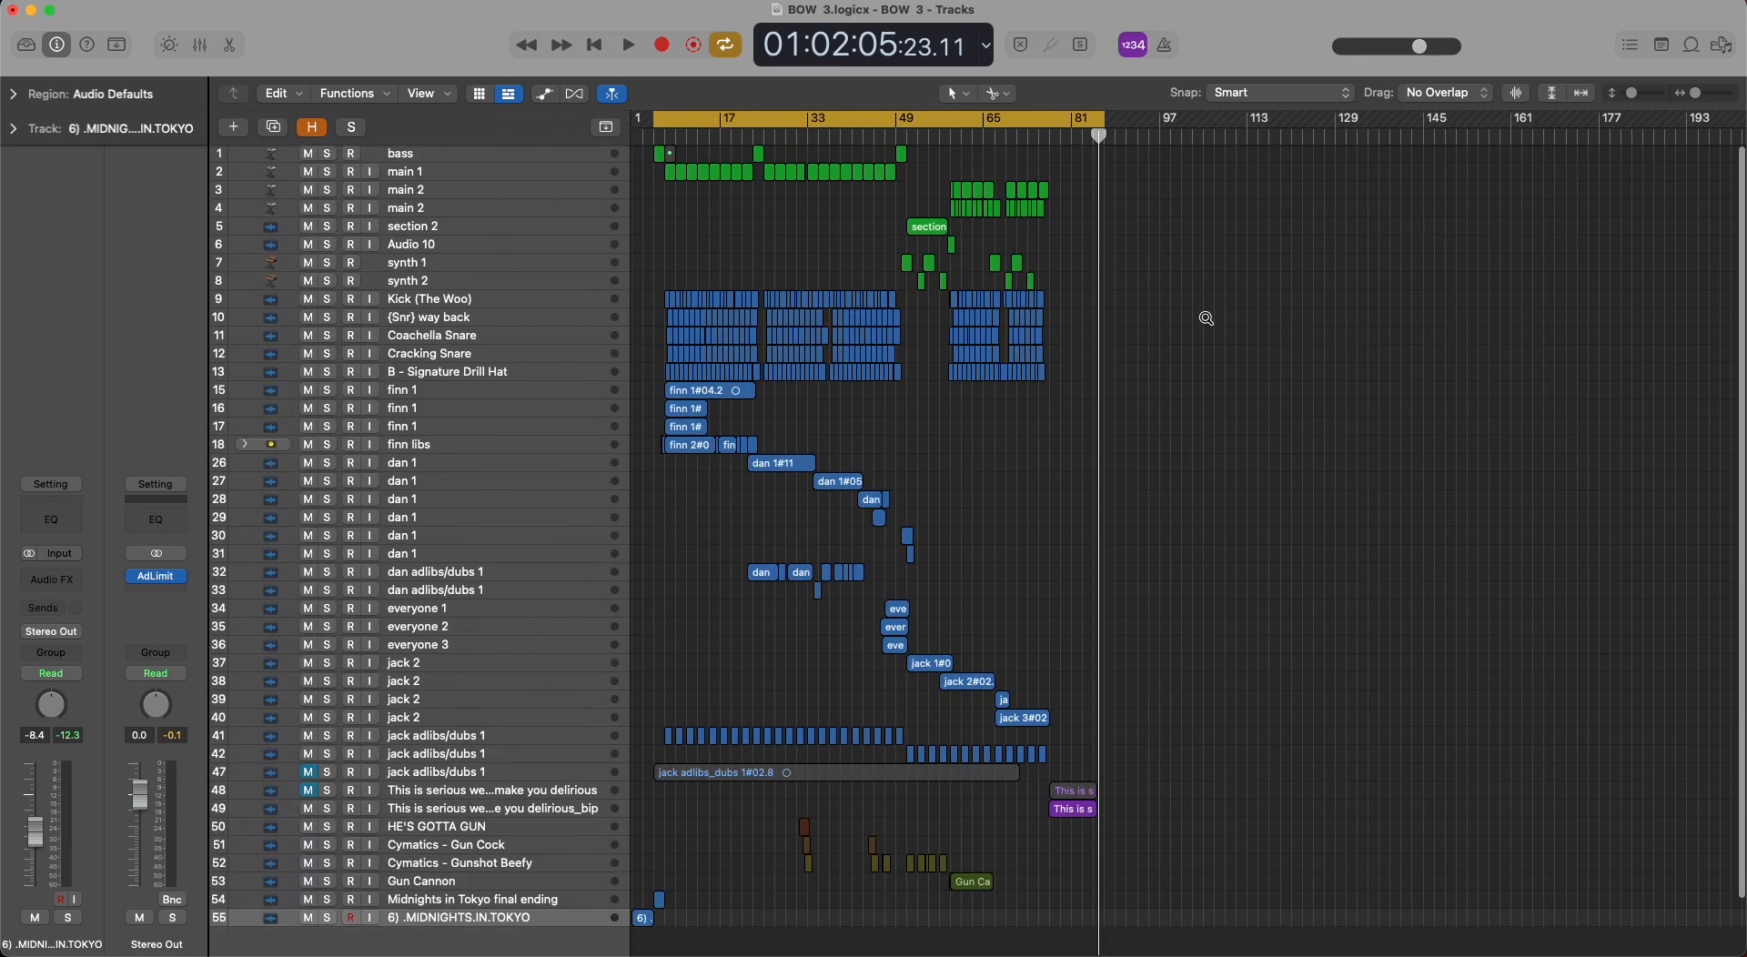
scroll(1207, 314, up, 6)
scroll(1207, 321, up, 10)
scroll(1206, 322, up, 3)
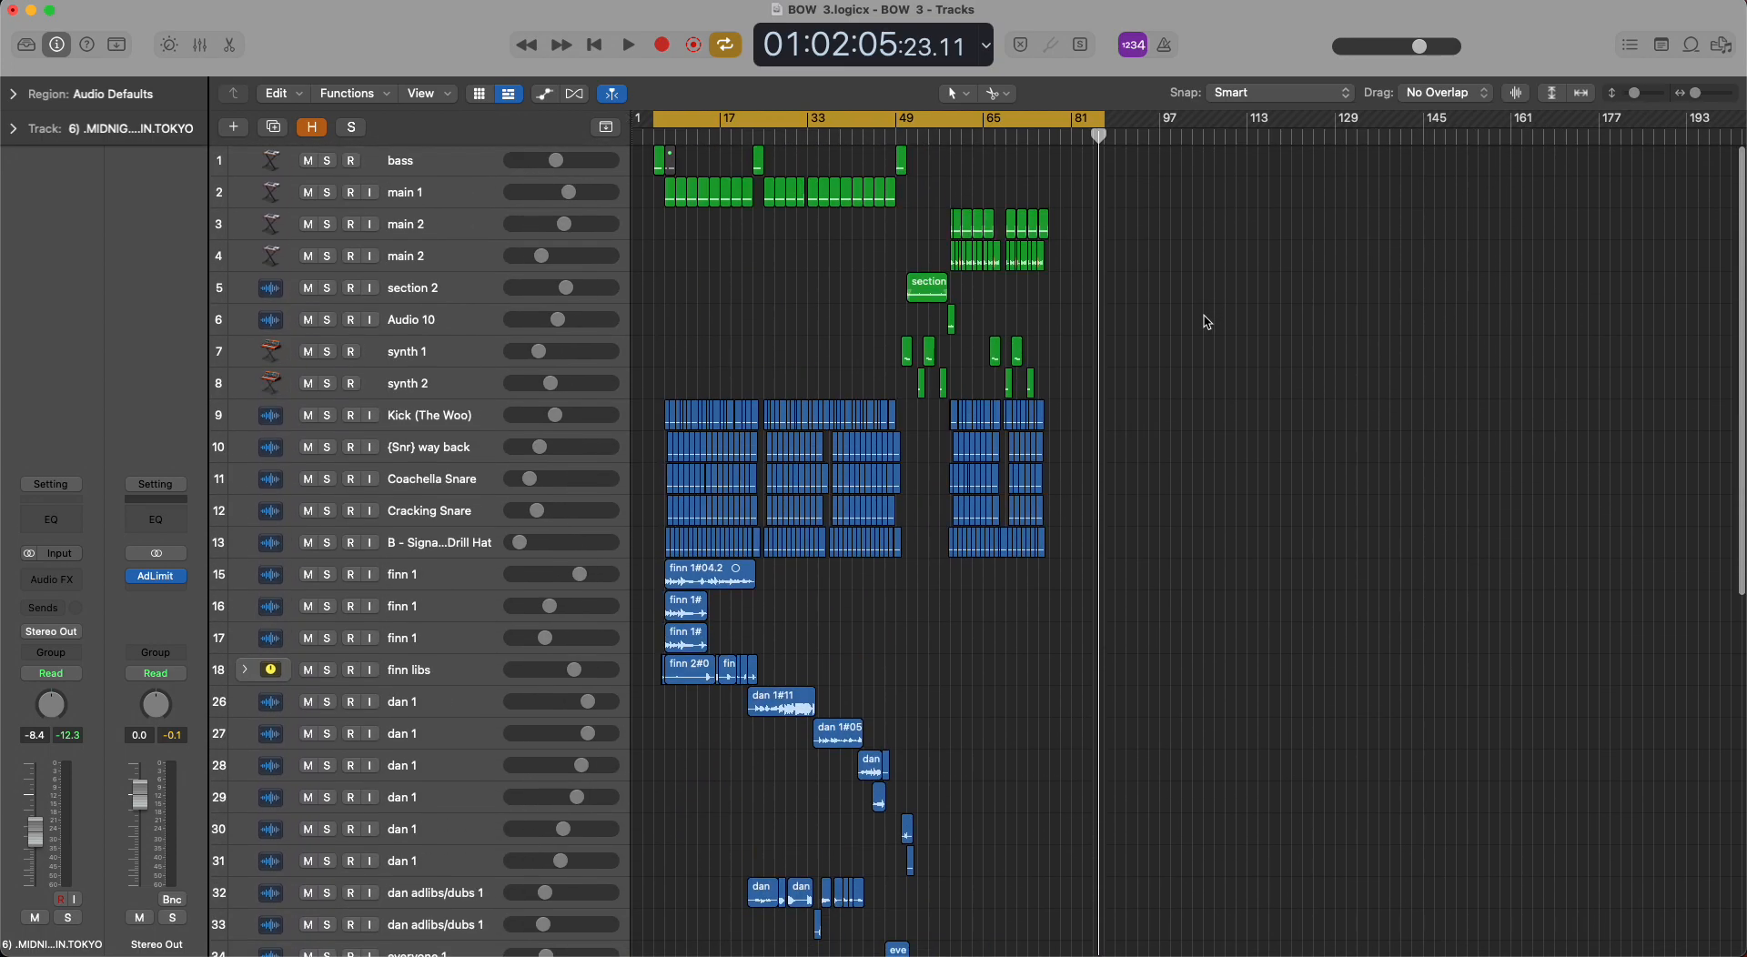
scroll(1207, 321, up, 1)
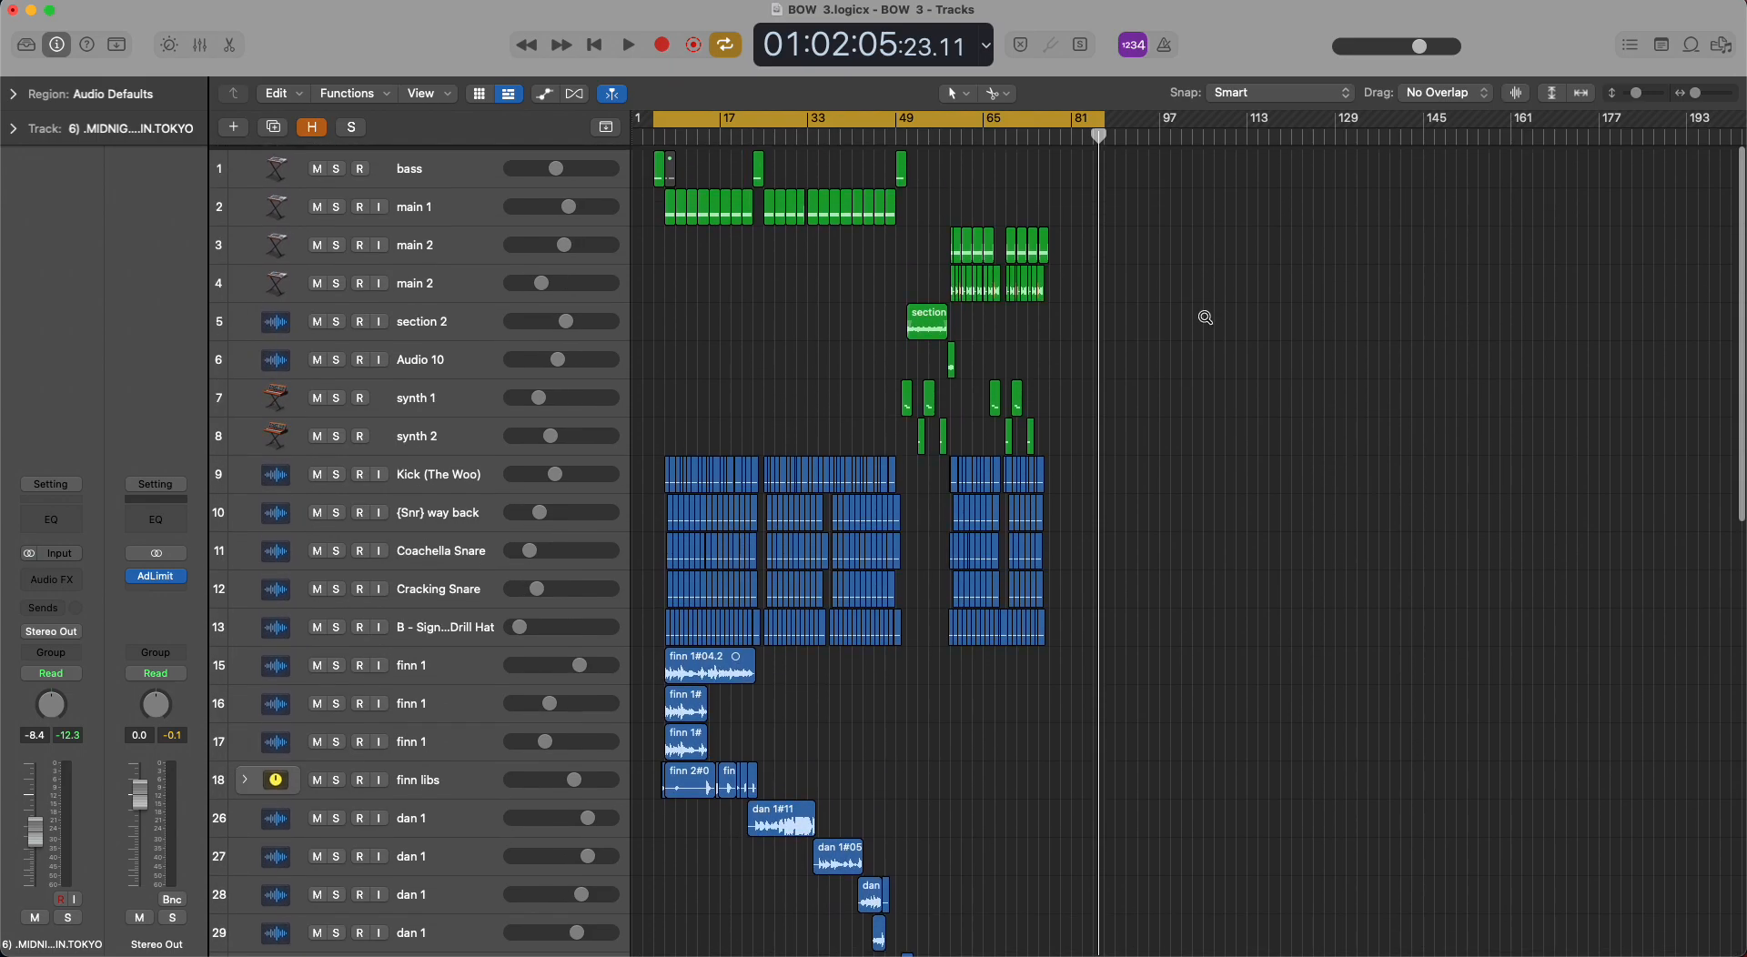
scroll(1206, 322, up, 6)
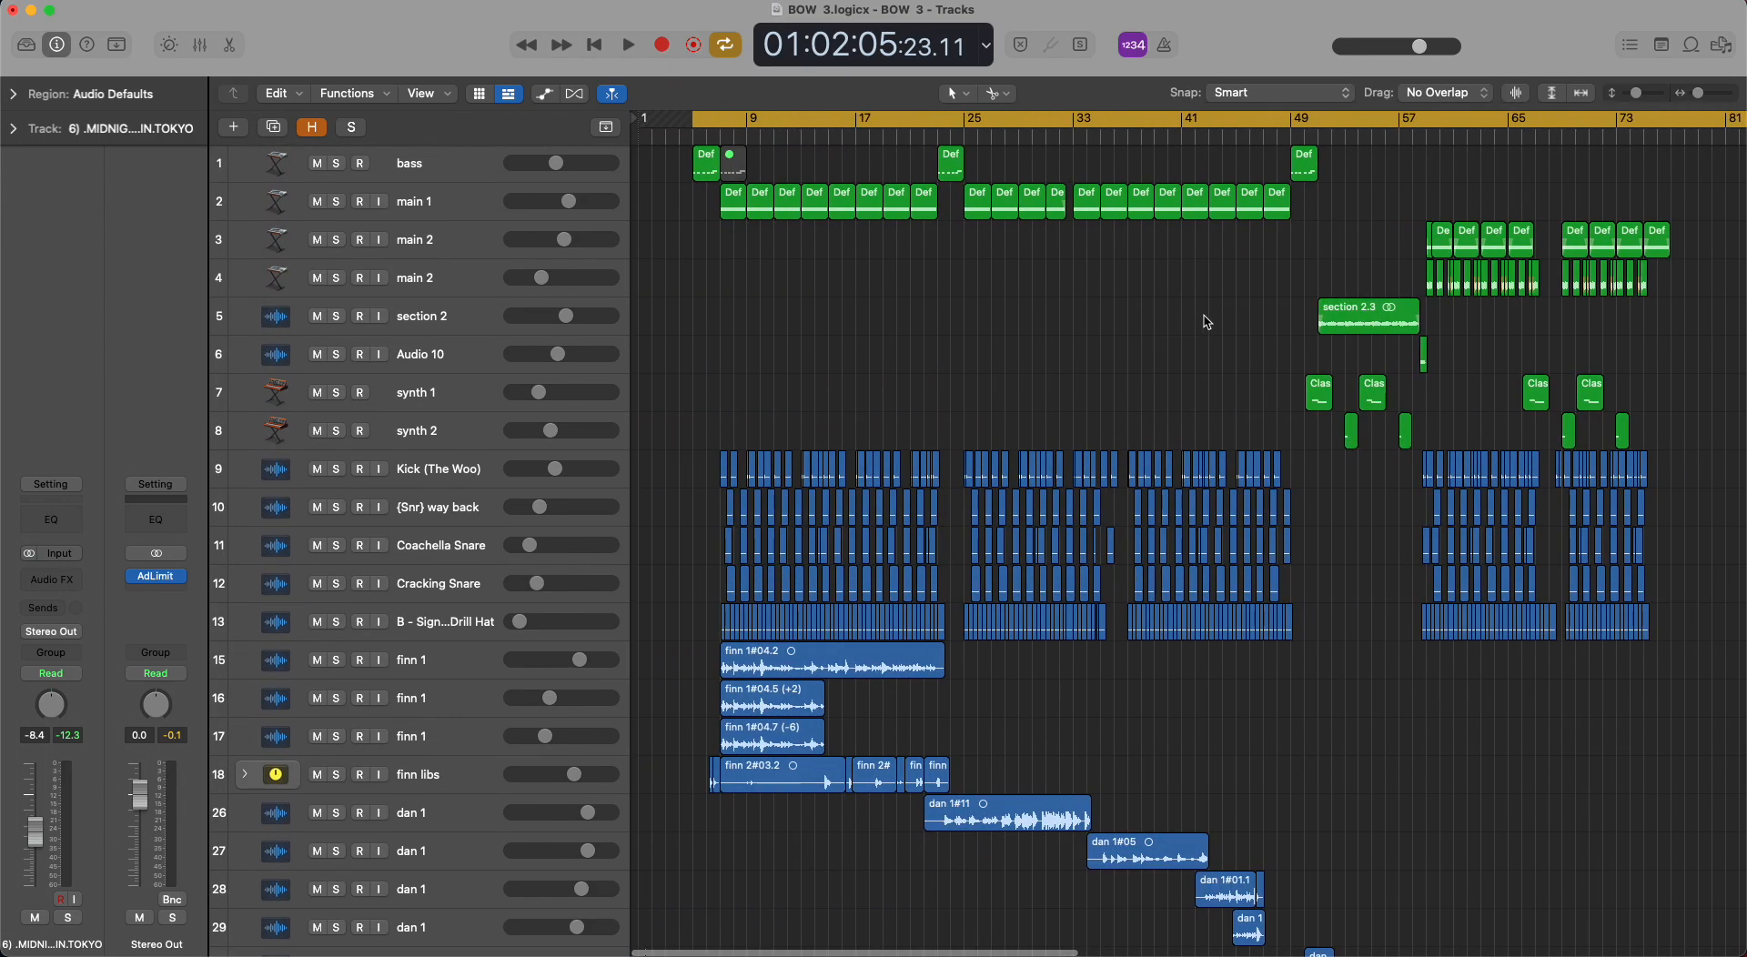
View the first bass region's notes in the Piano Roll, and close the editor.
click(713, 162)
key(n)
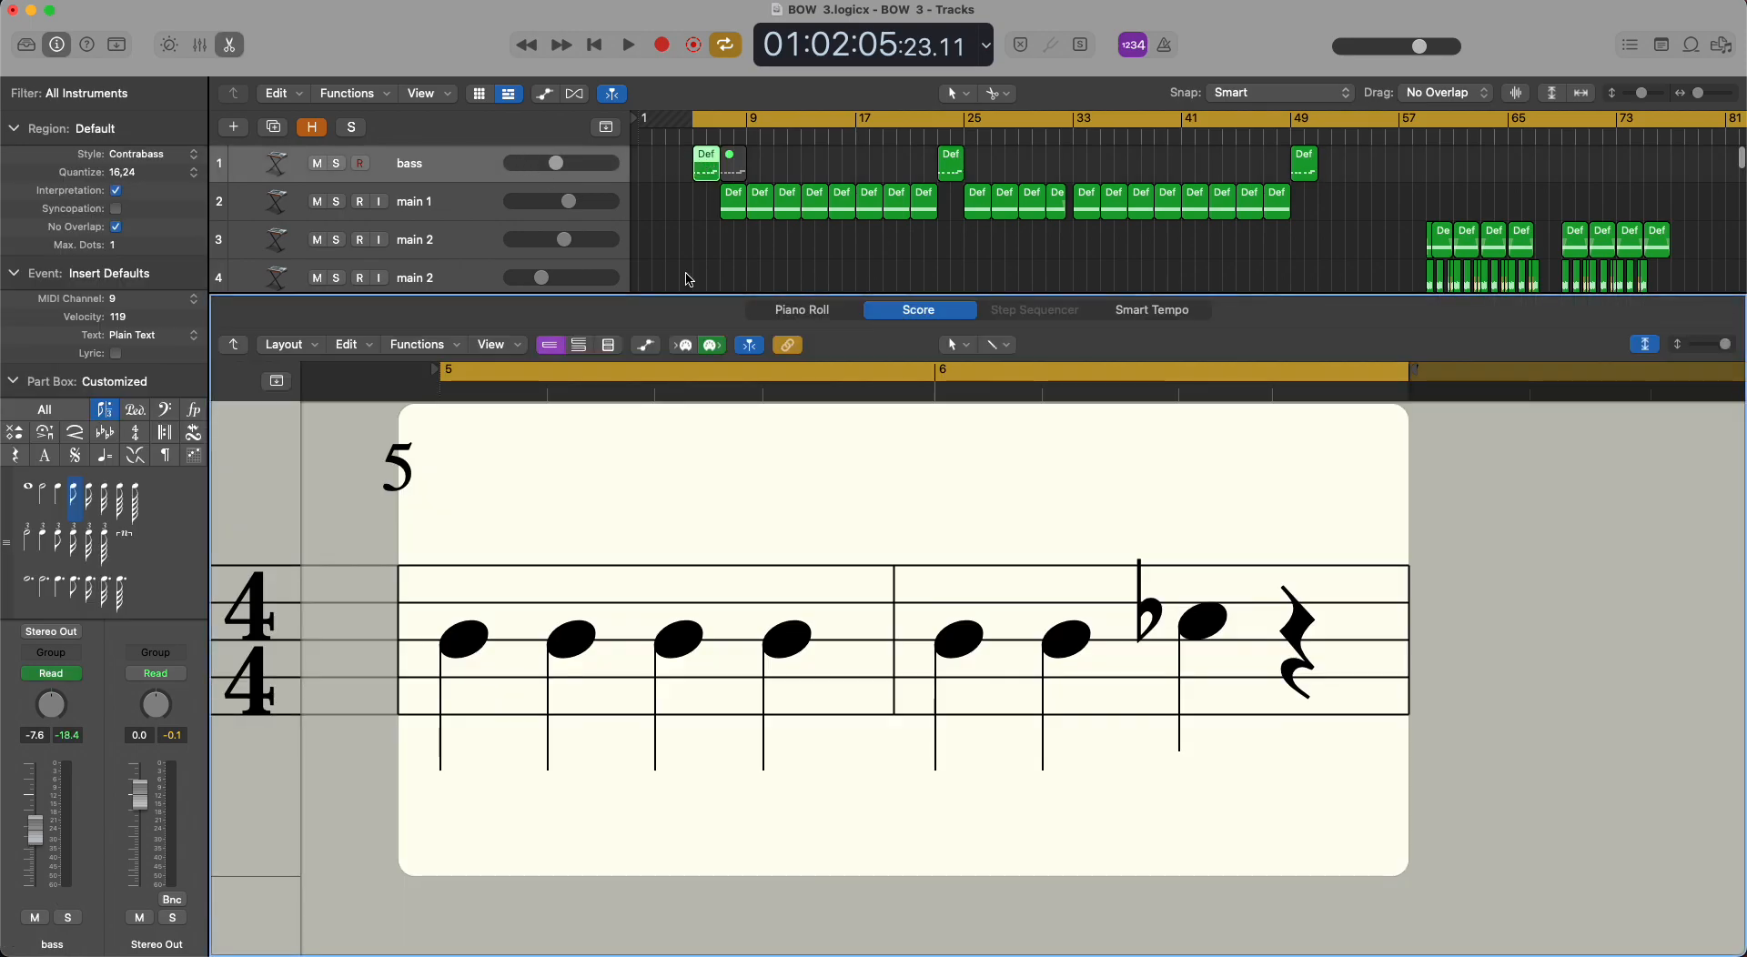
click(830, 315)
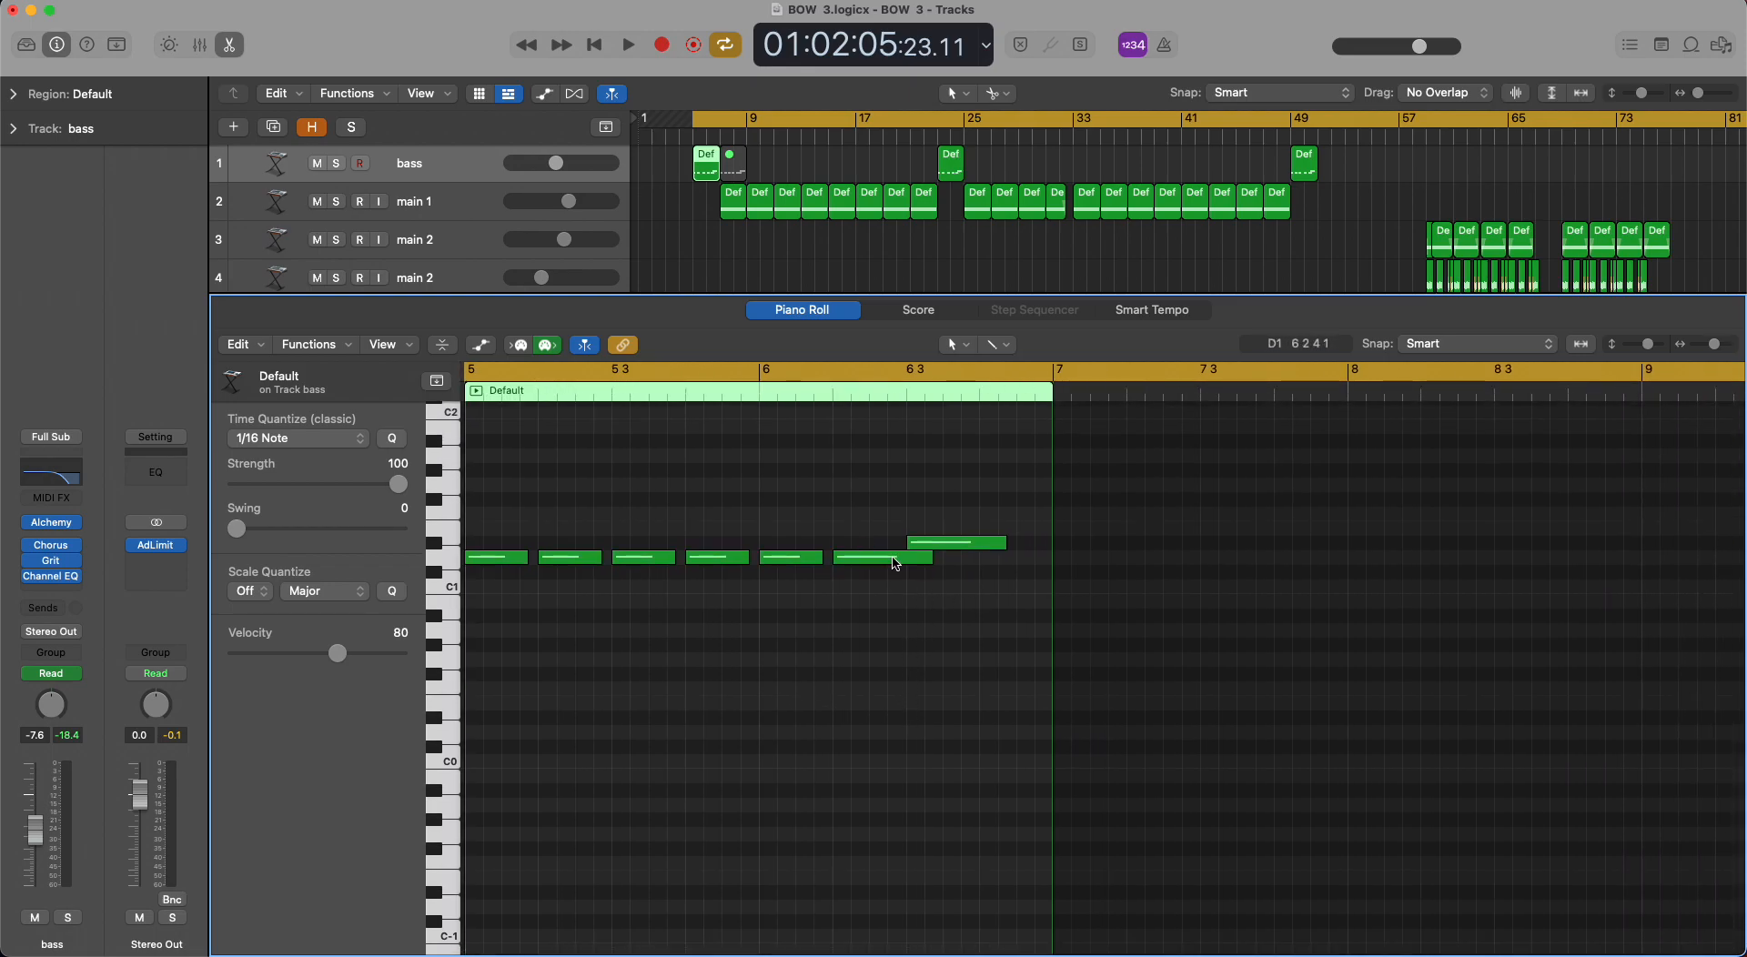
key(p)
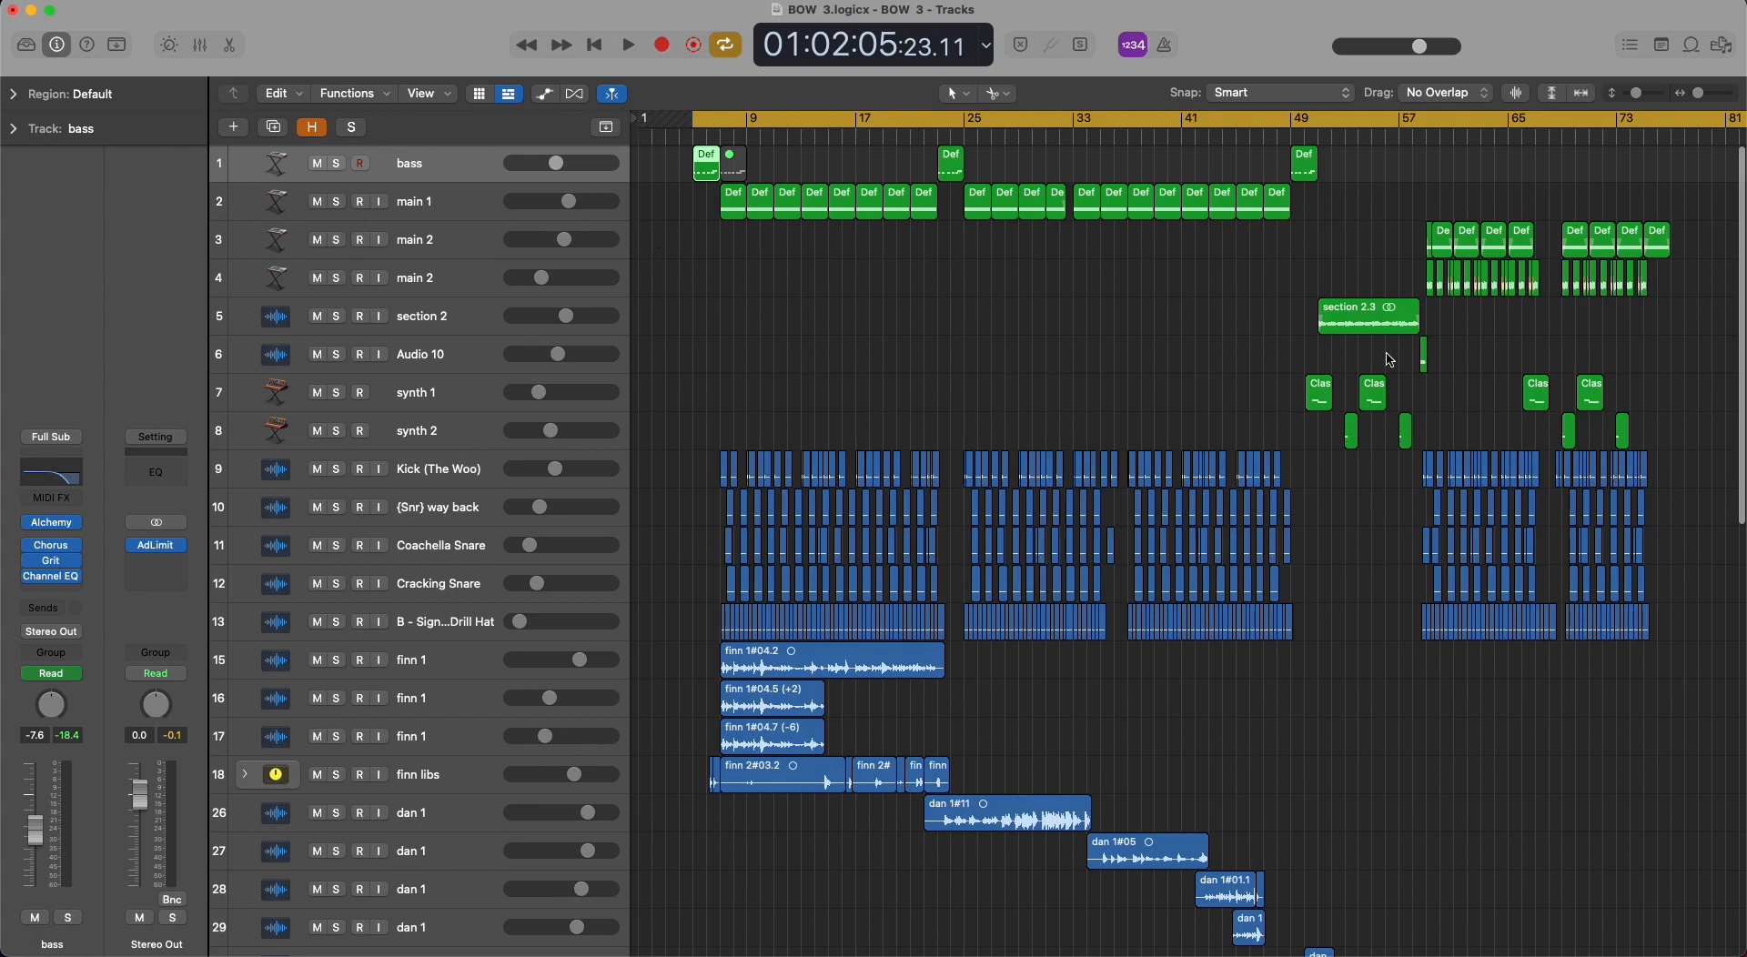
Examine the ending of the arrangement after bar 73, including the regions on the lower tracks.
scroll(1345, 250, right, 10)
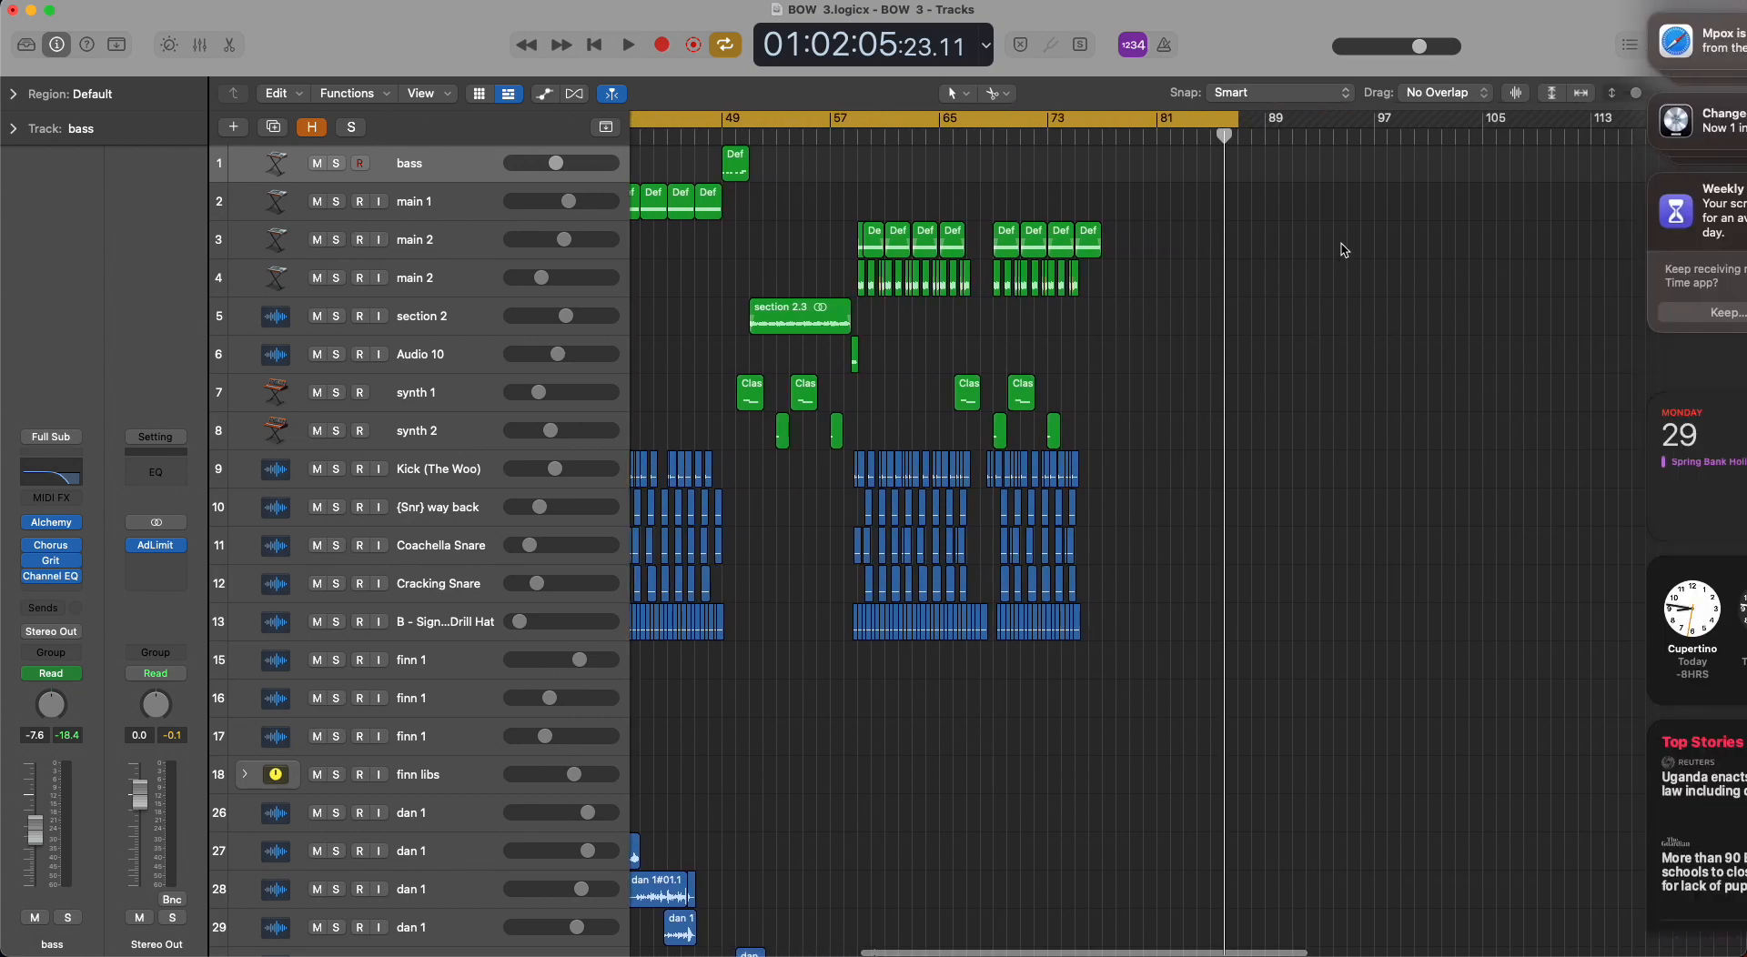
scroll(1345, 250, down, 15)
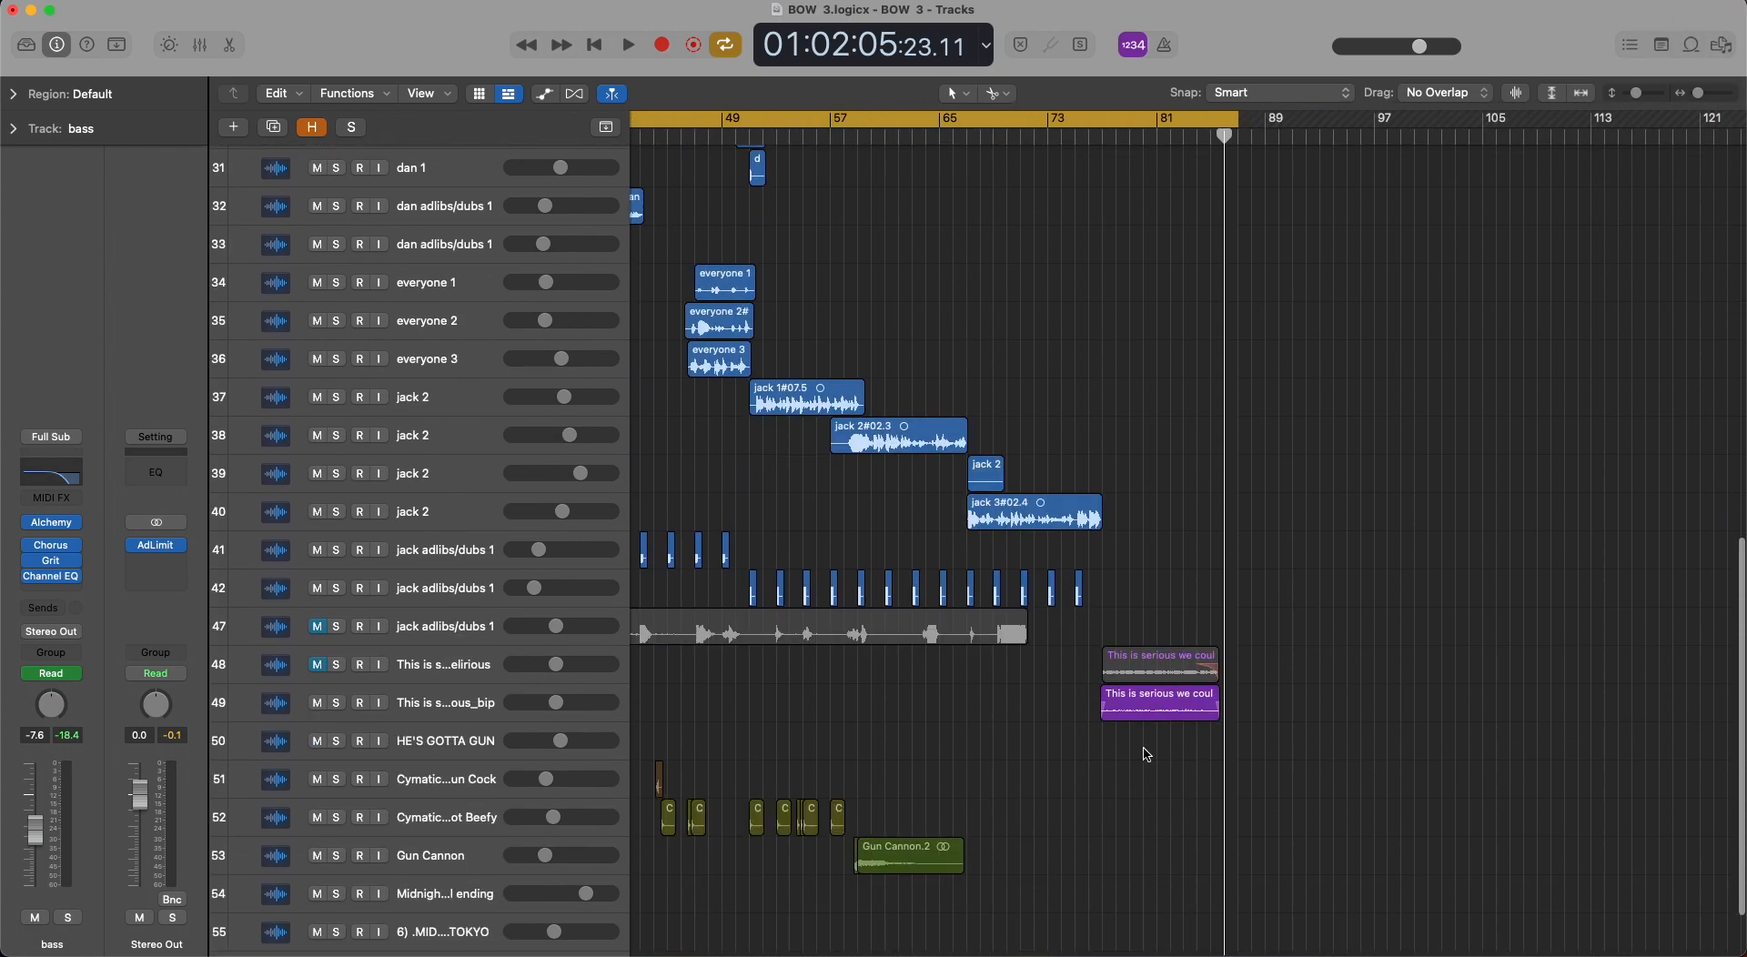
scroll(1128, 724, up, 15)
scroll(1128, 724, left, 10)
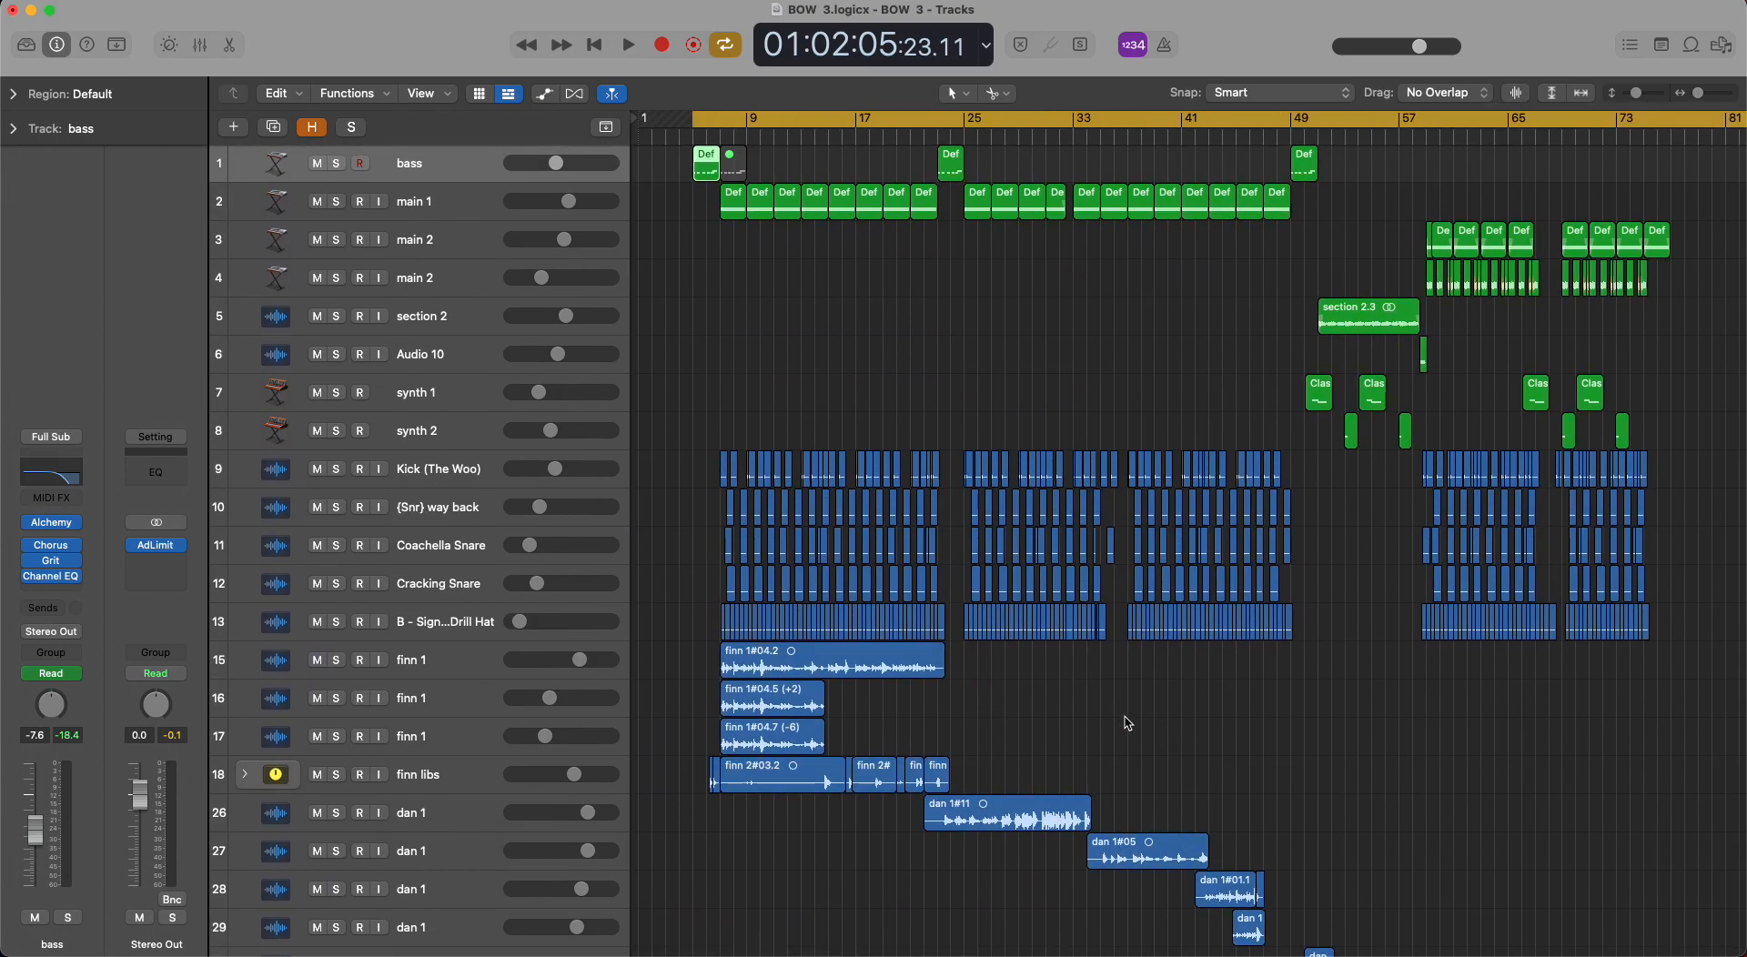
Select all regions on the bass track, leaving the track unsoloed.
click(488, 173)
click(337, 164)
click(337, 164)
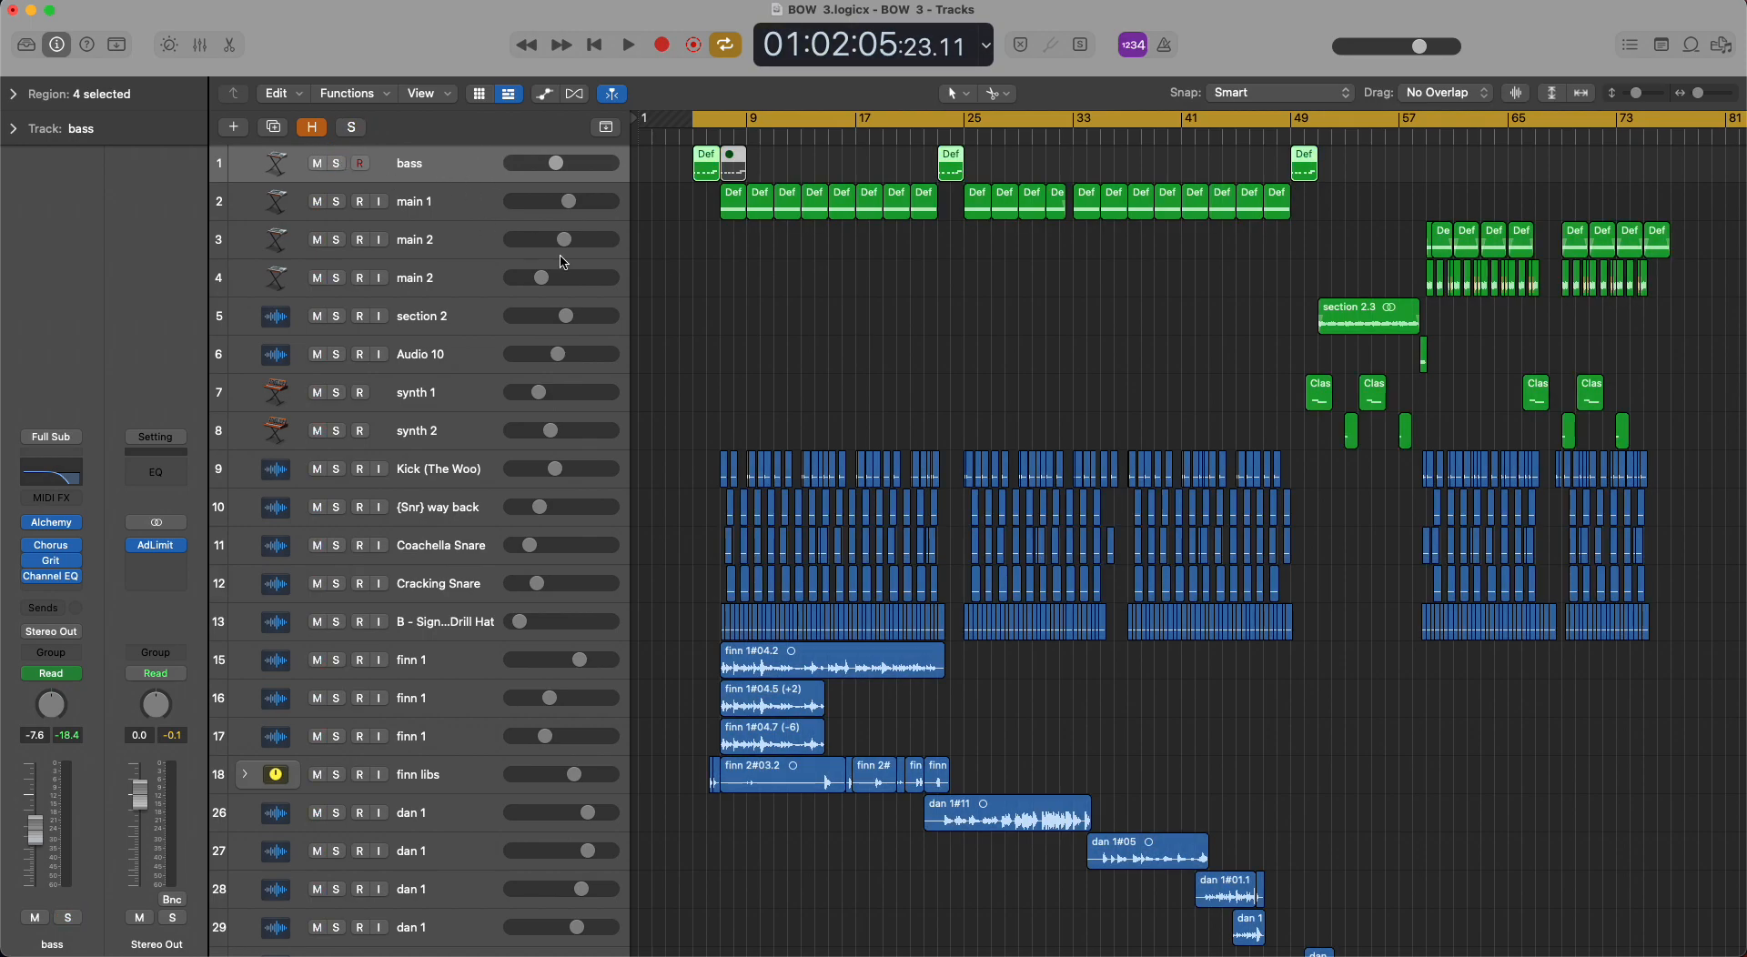
Turn off cycle mode and place the playhead at the very start of the project.
scroll(625, 312, down, 12)
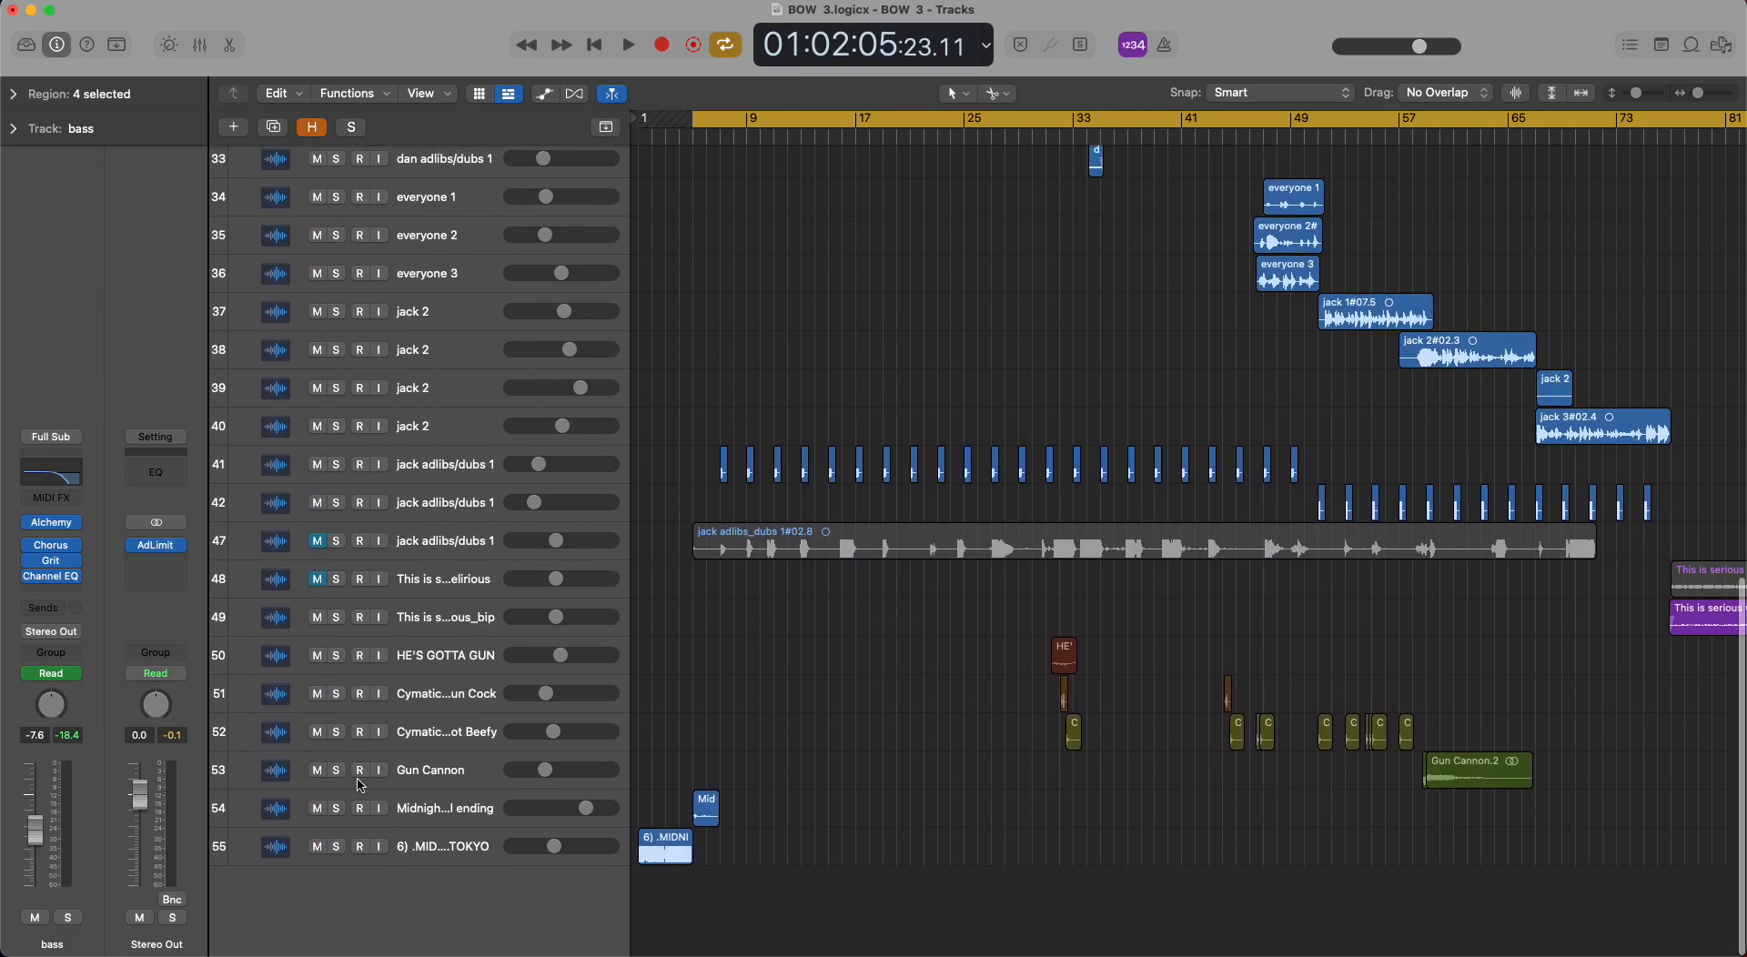
key(d)
key(d)
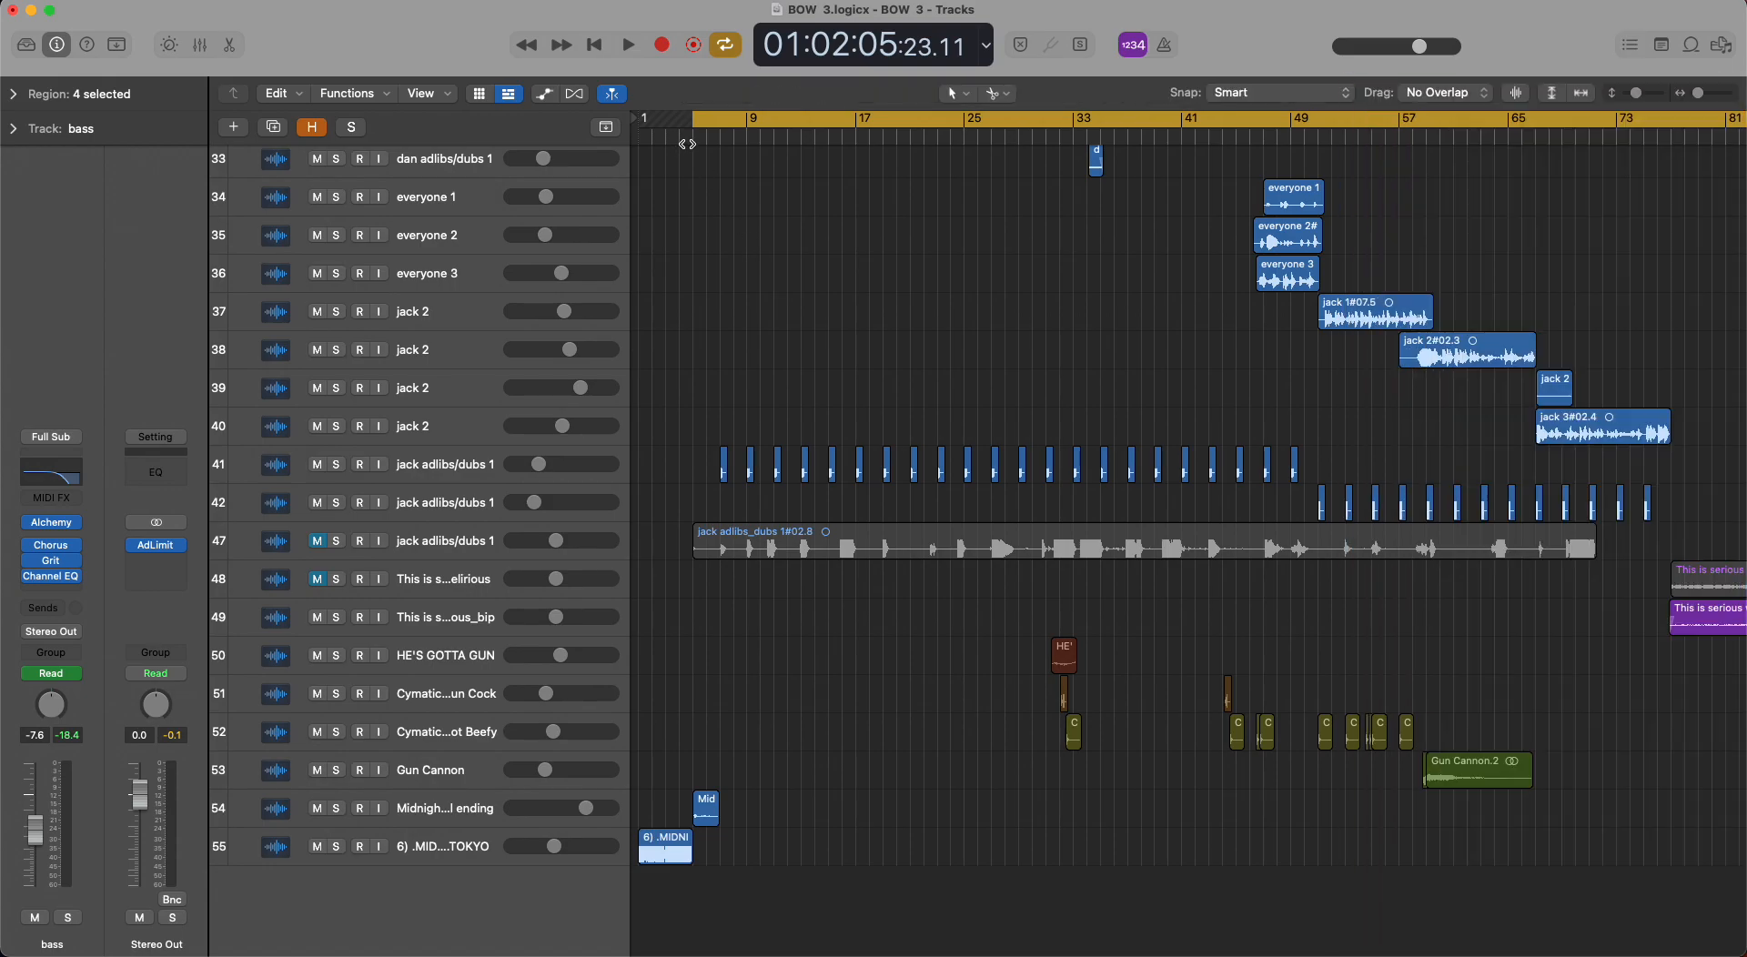
key(c)
click(651, 136)
click(642, 136)
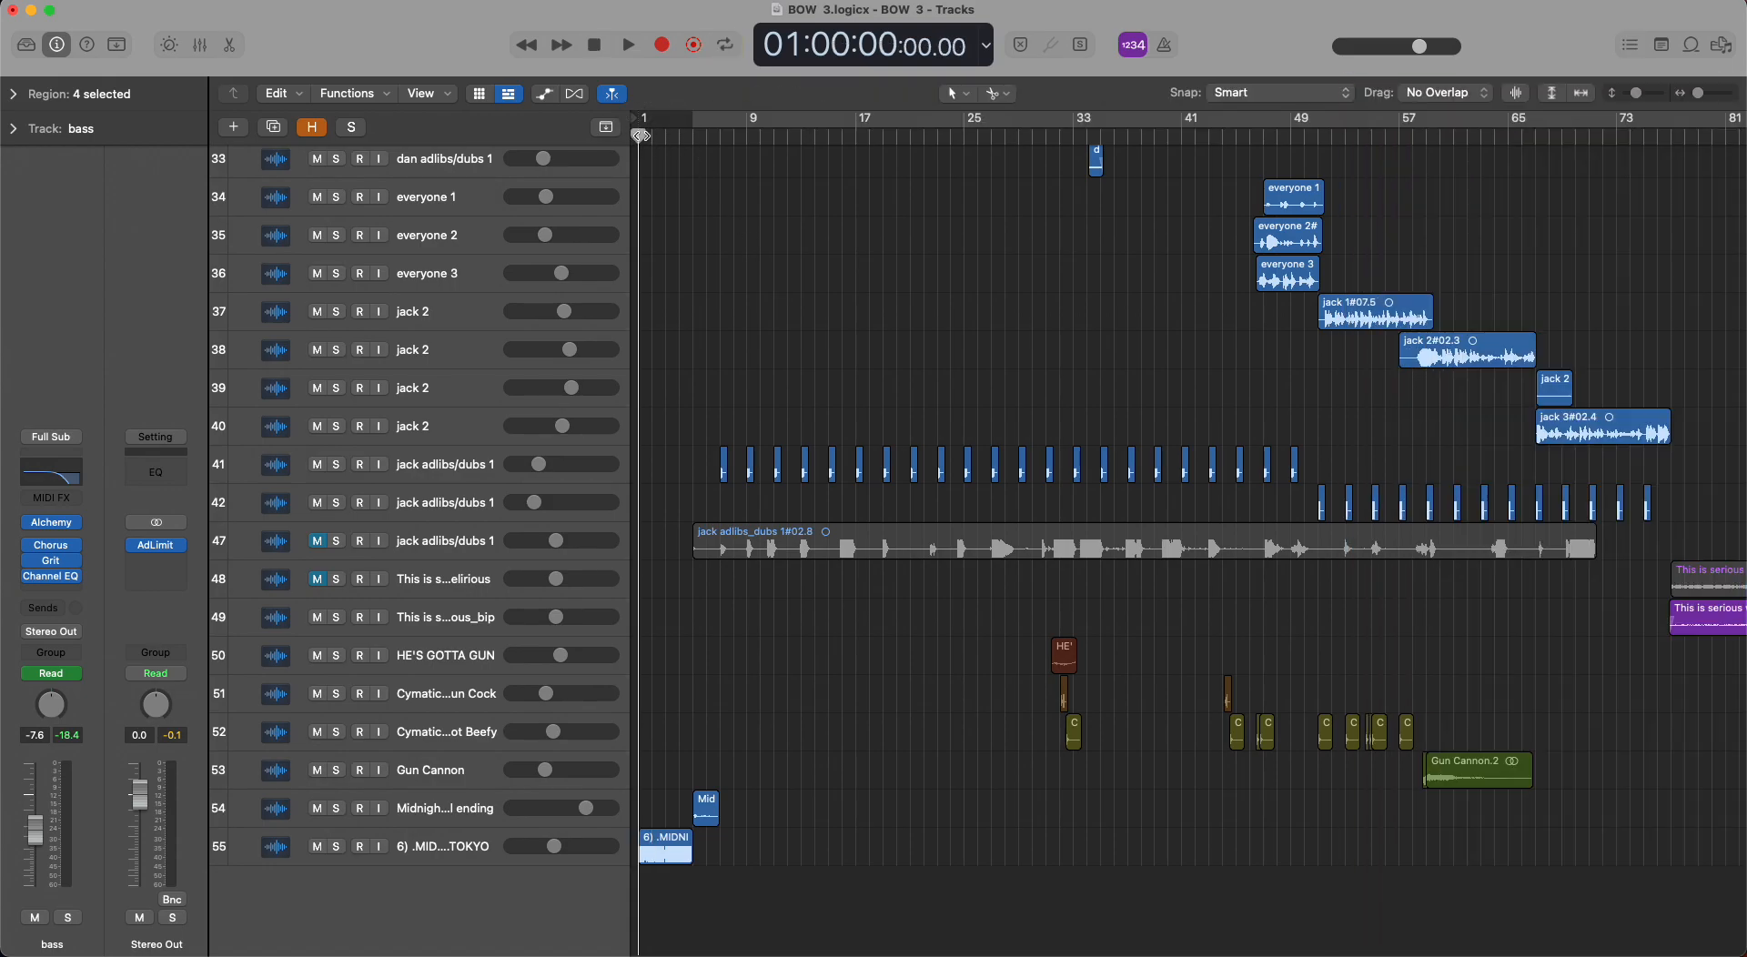
Play the intro from the project start until just after the drums come in, and stop playback.
drag(691, 138, 769, 137)
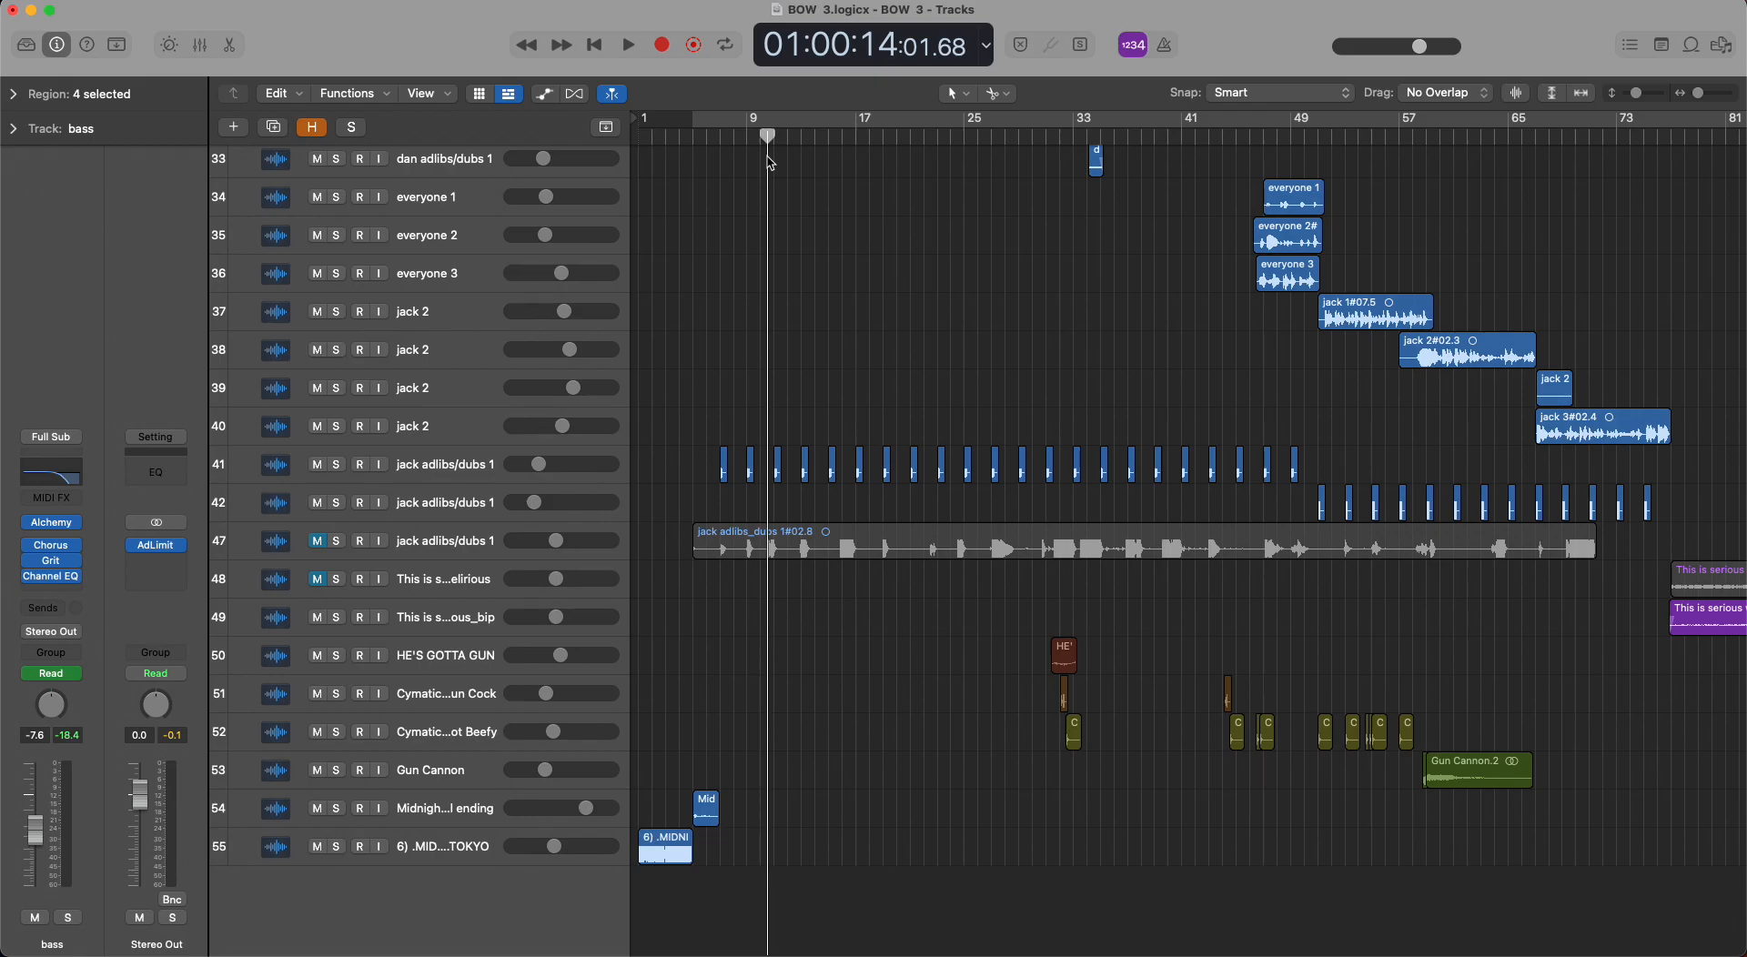
key(Return)
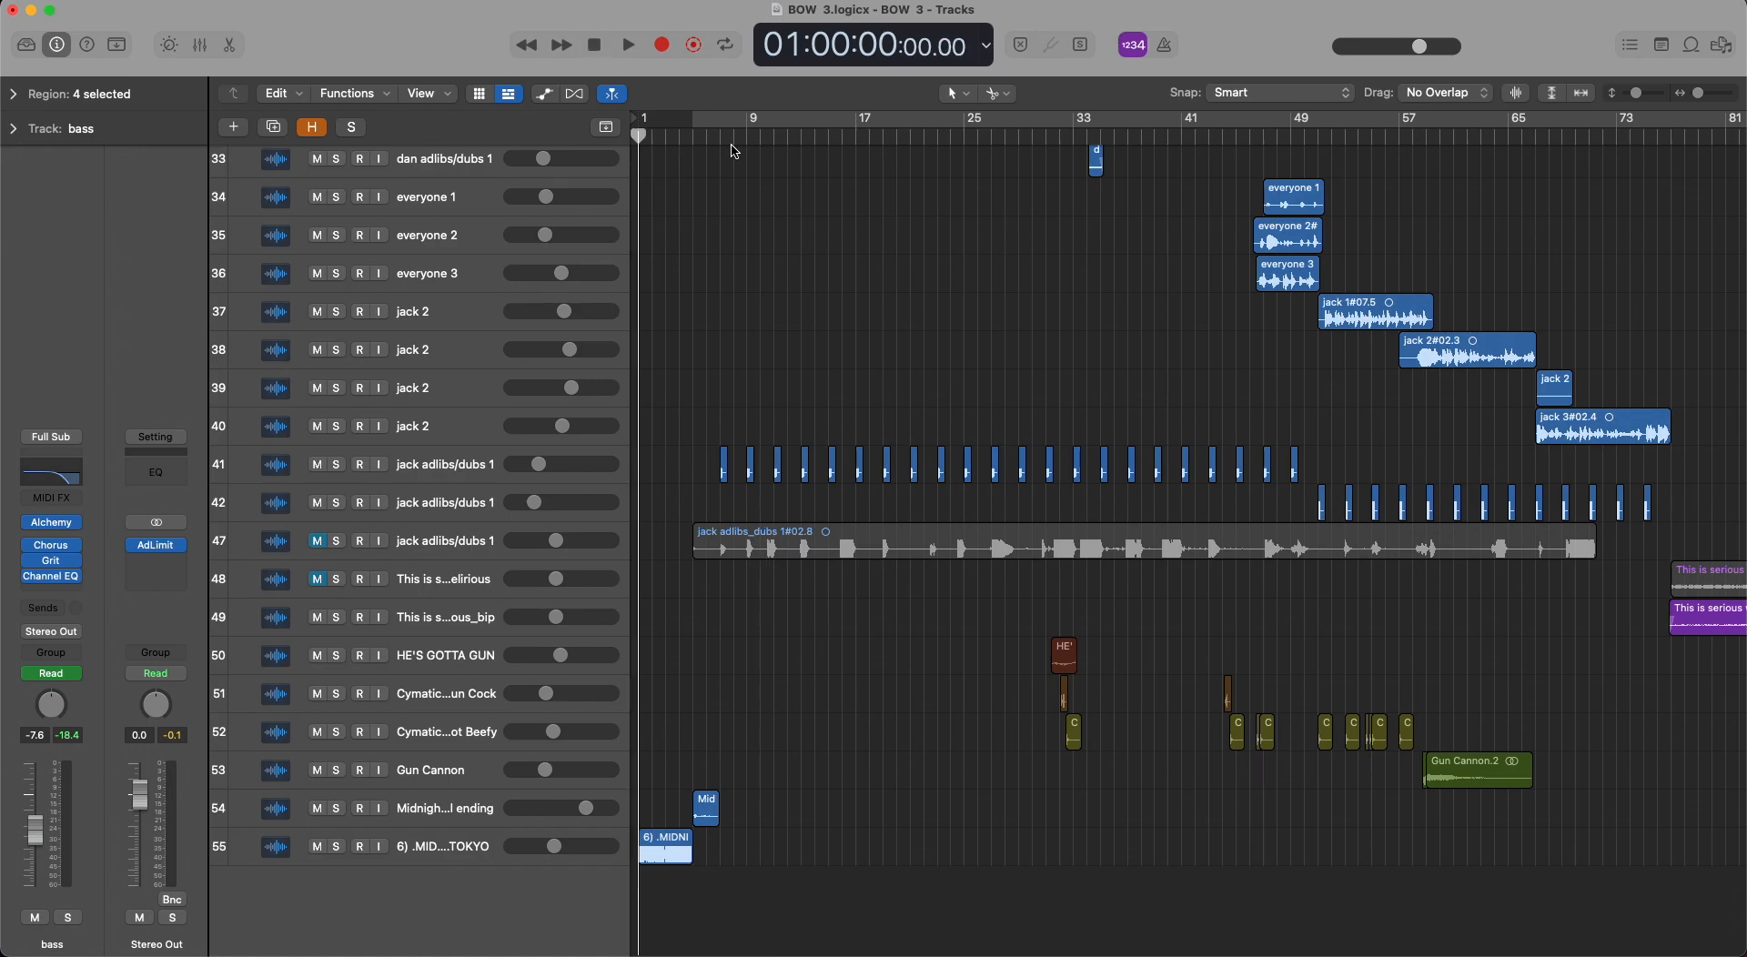
key(space)
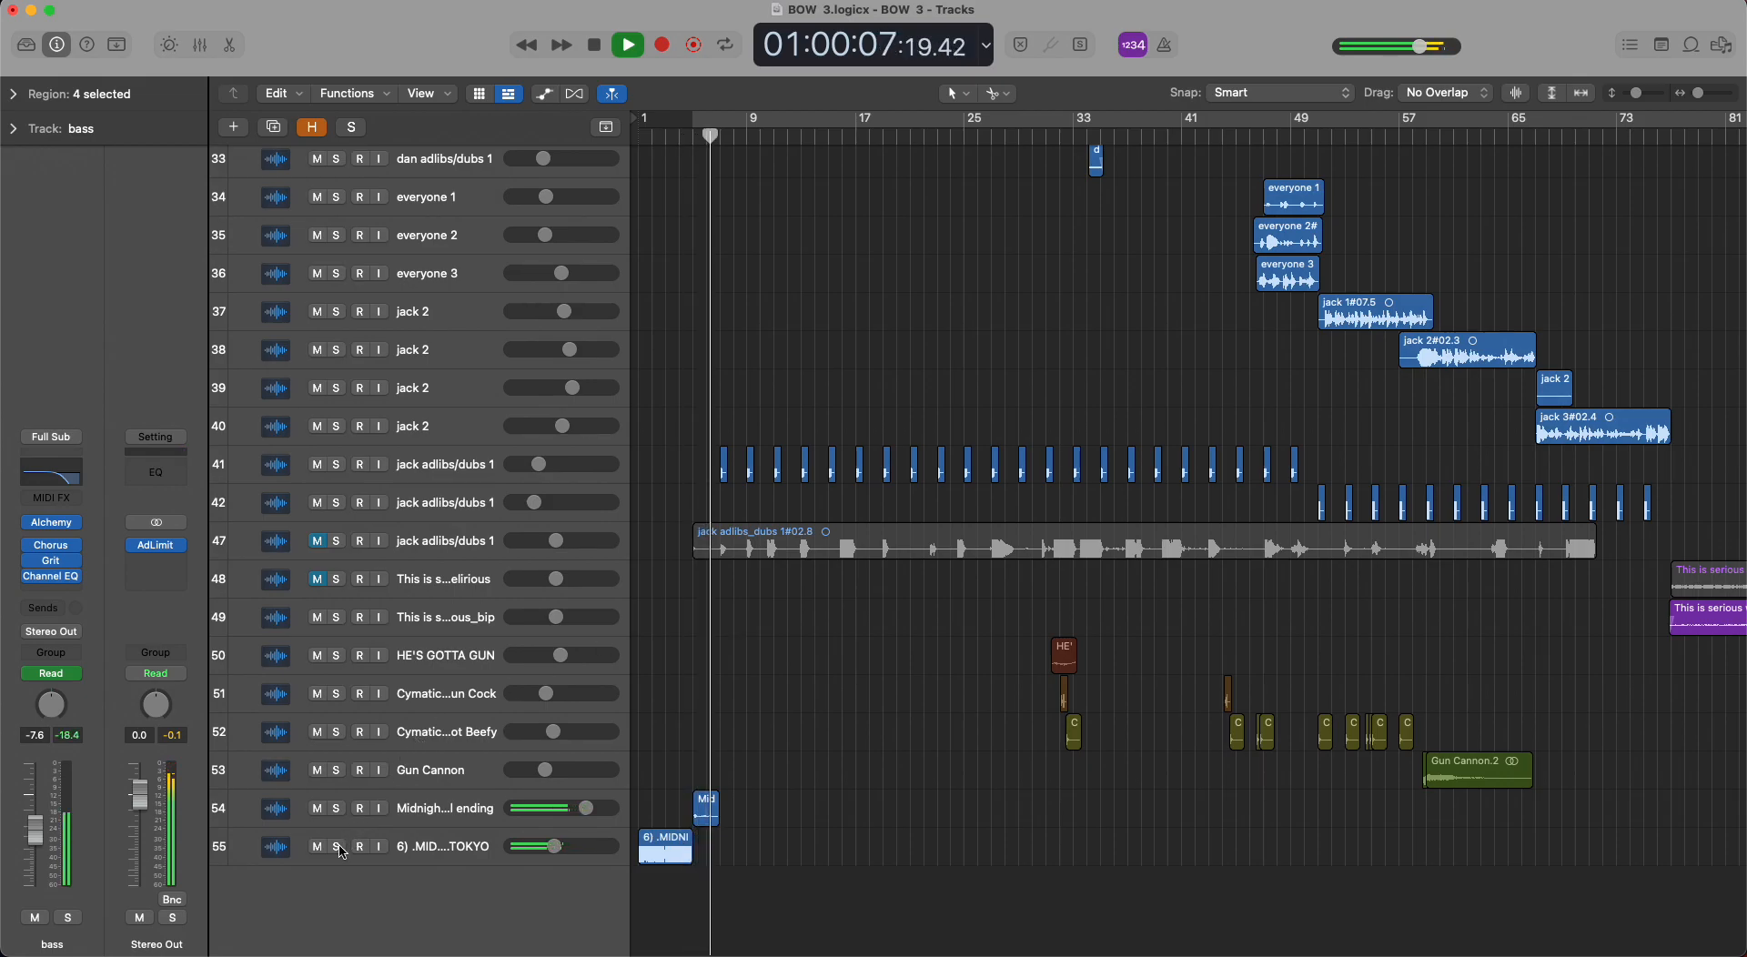
key(space)
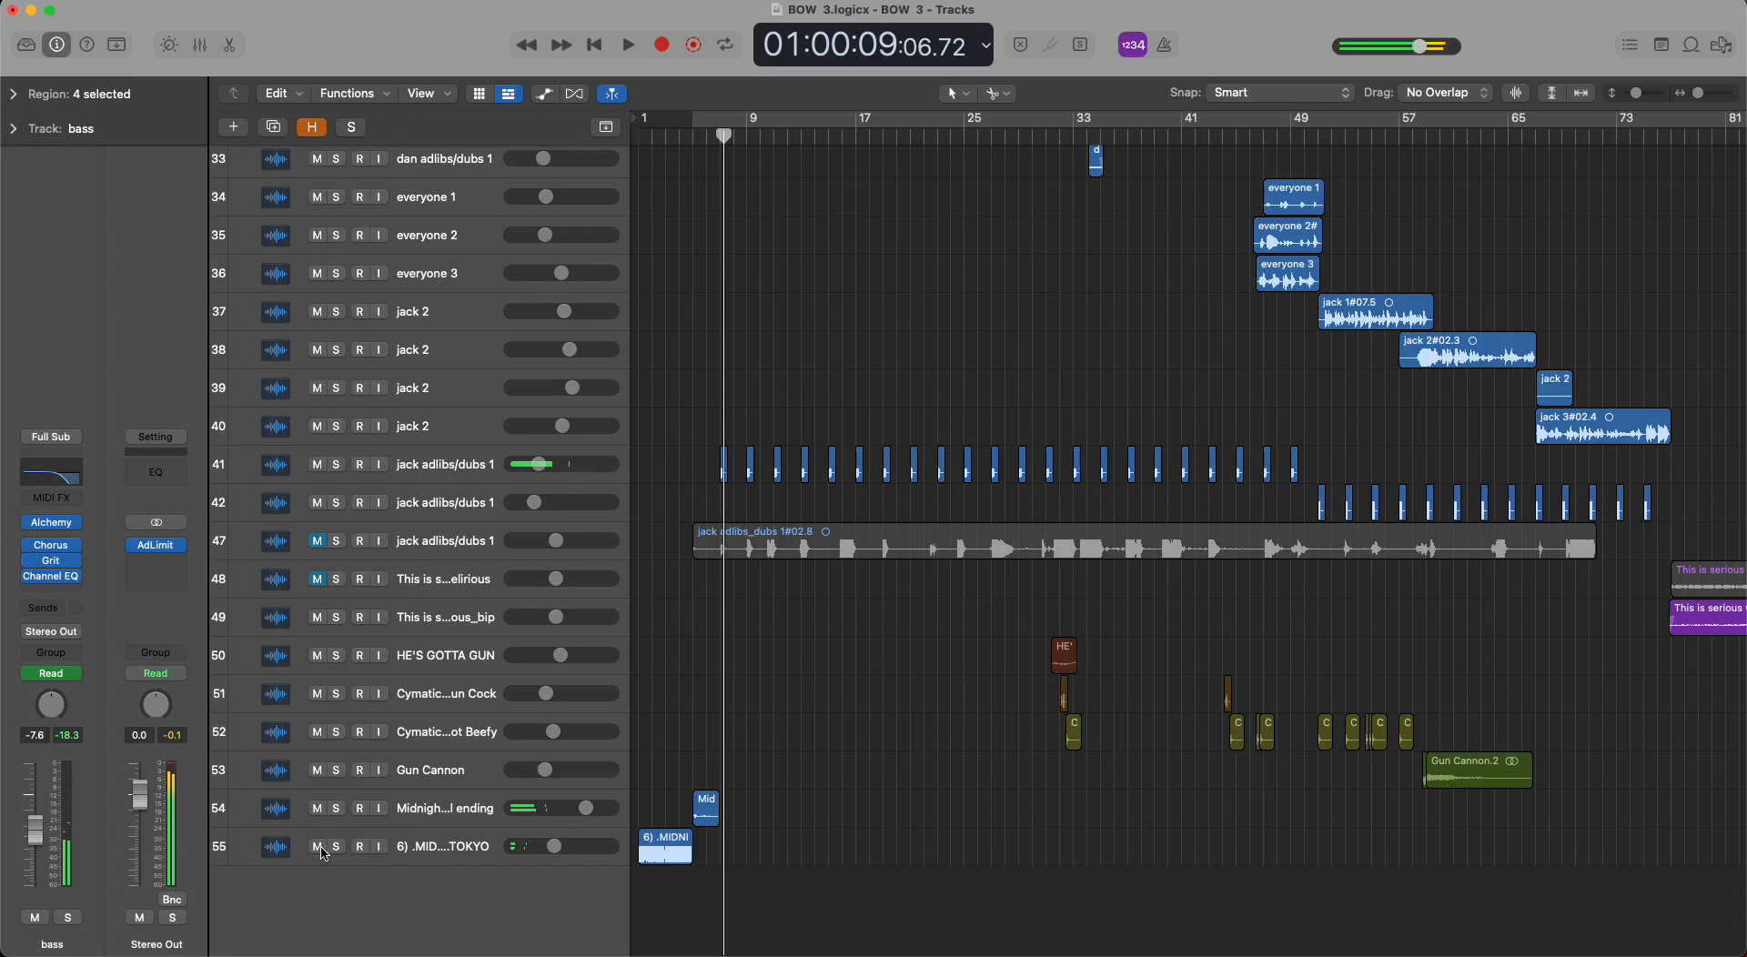
Mute the 6) .MIDNIGHTS.IN.TOKYO track and play the song from bar 5 with cycle mode on.
click(318, 848)
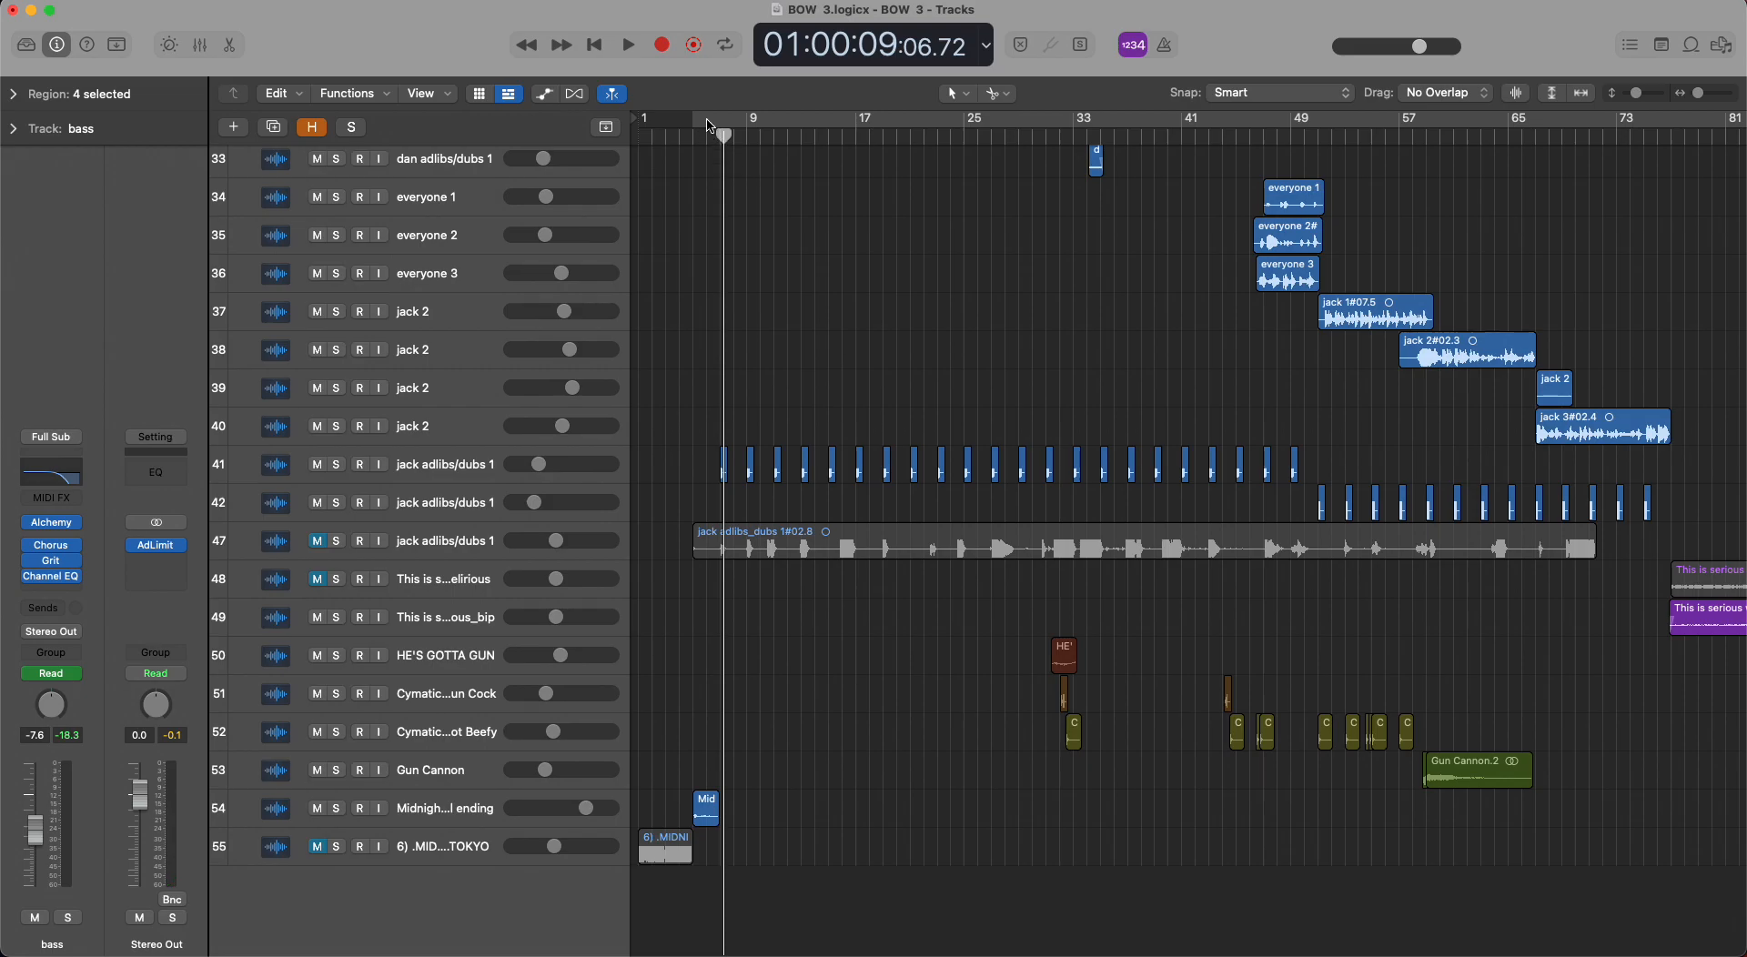
click(710, 122)
key(space)
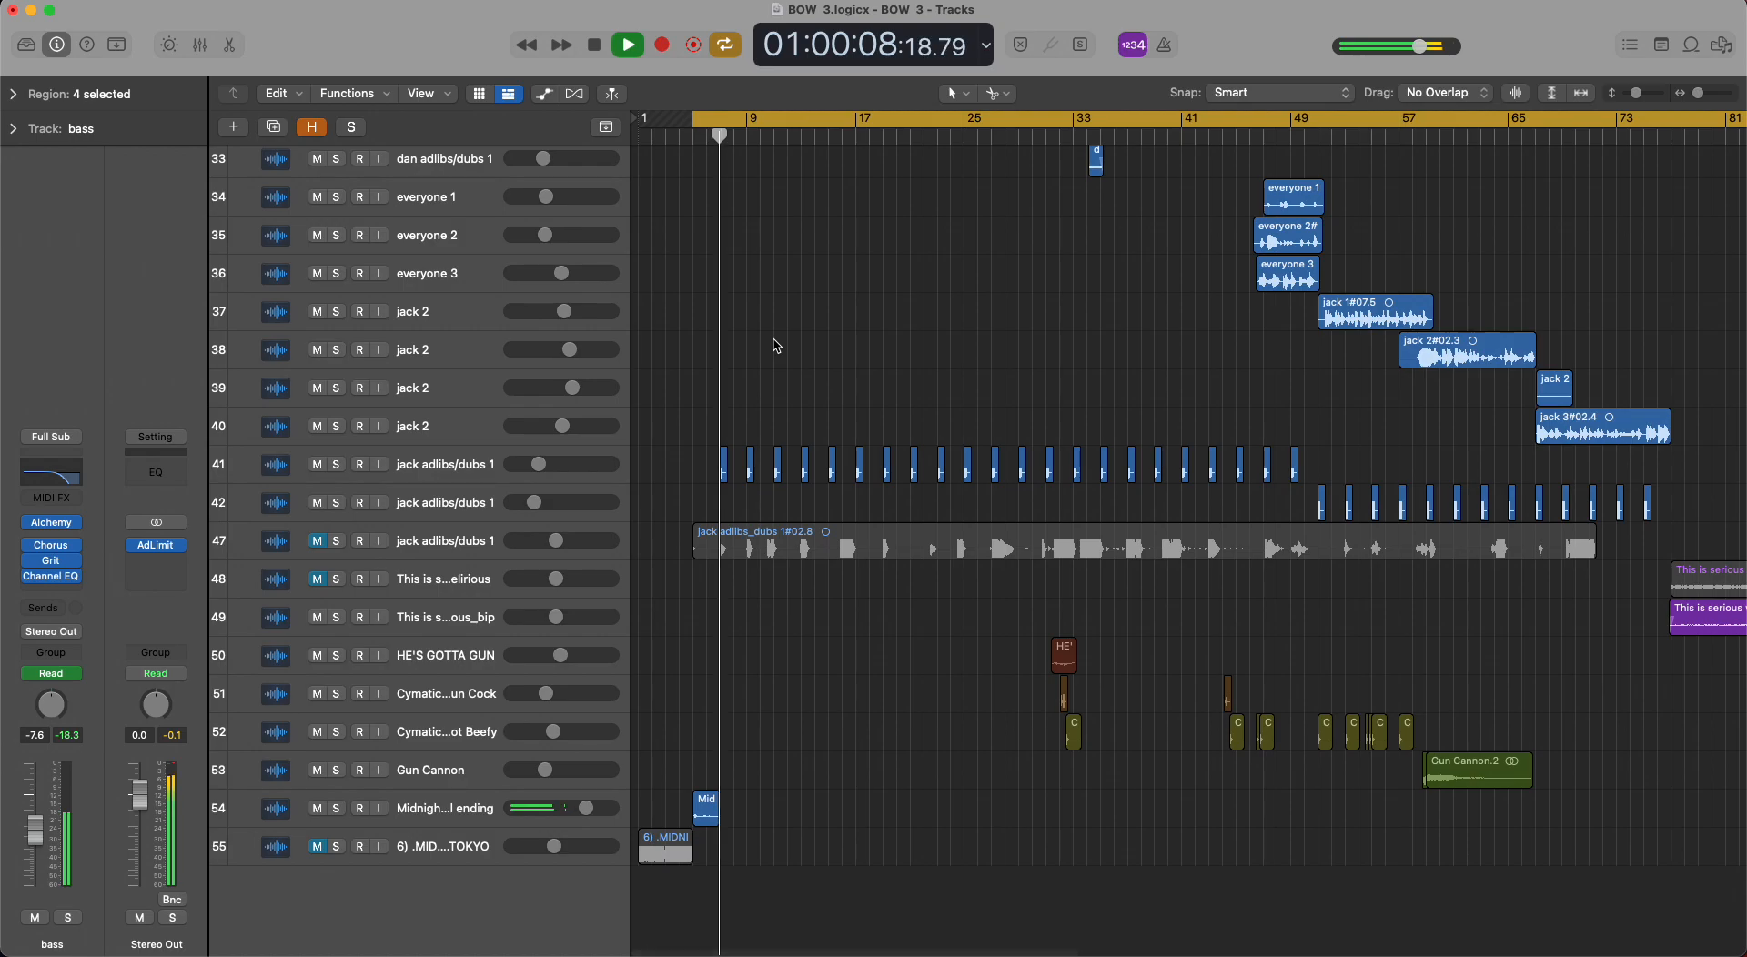
key(space)
Solo the bass track to audition its opening part, remove the solo and clear the region selection.
scroll(776, 346, up, 15)
scroll(776, 345, up, 5)
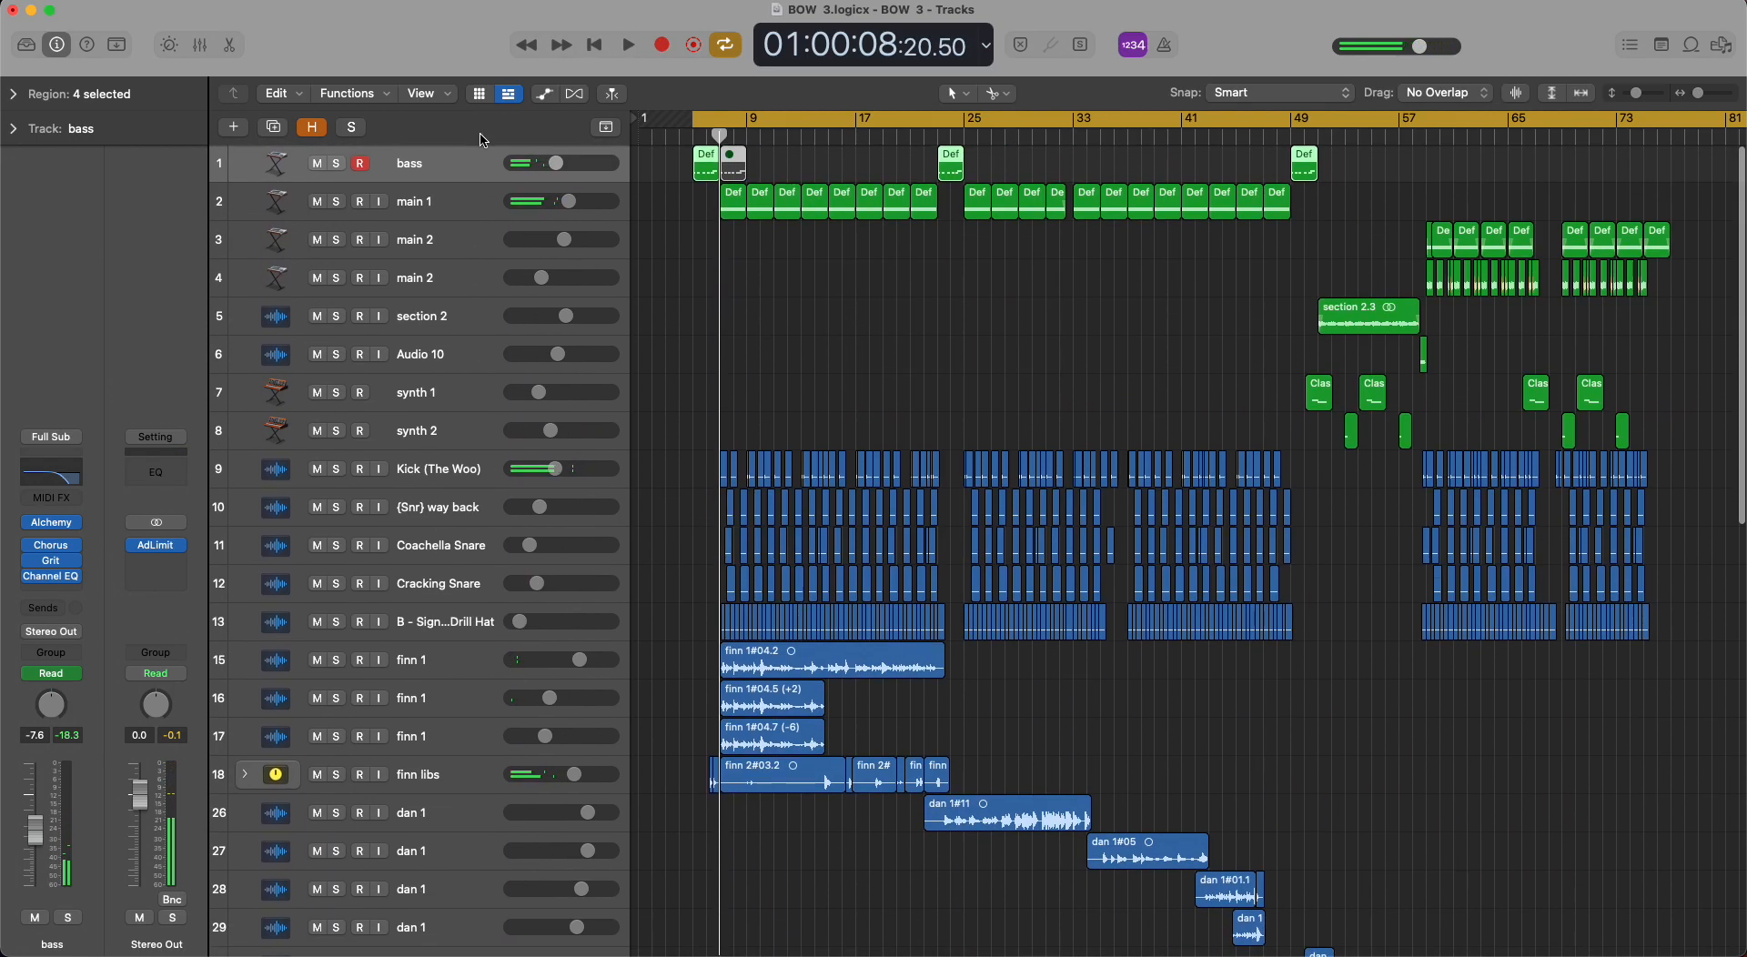
click(338, 164)
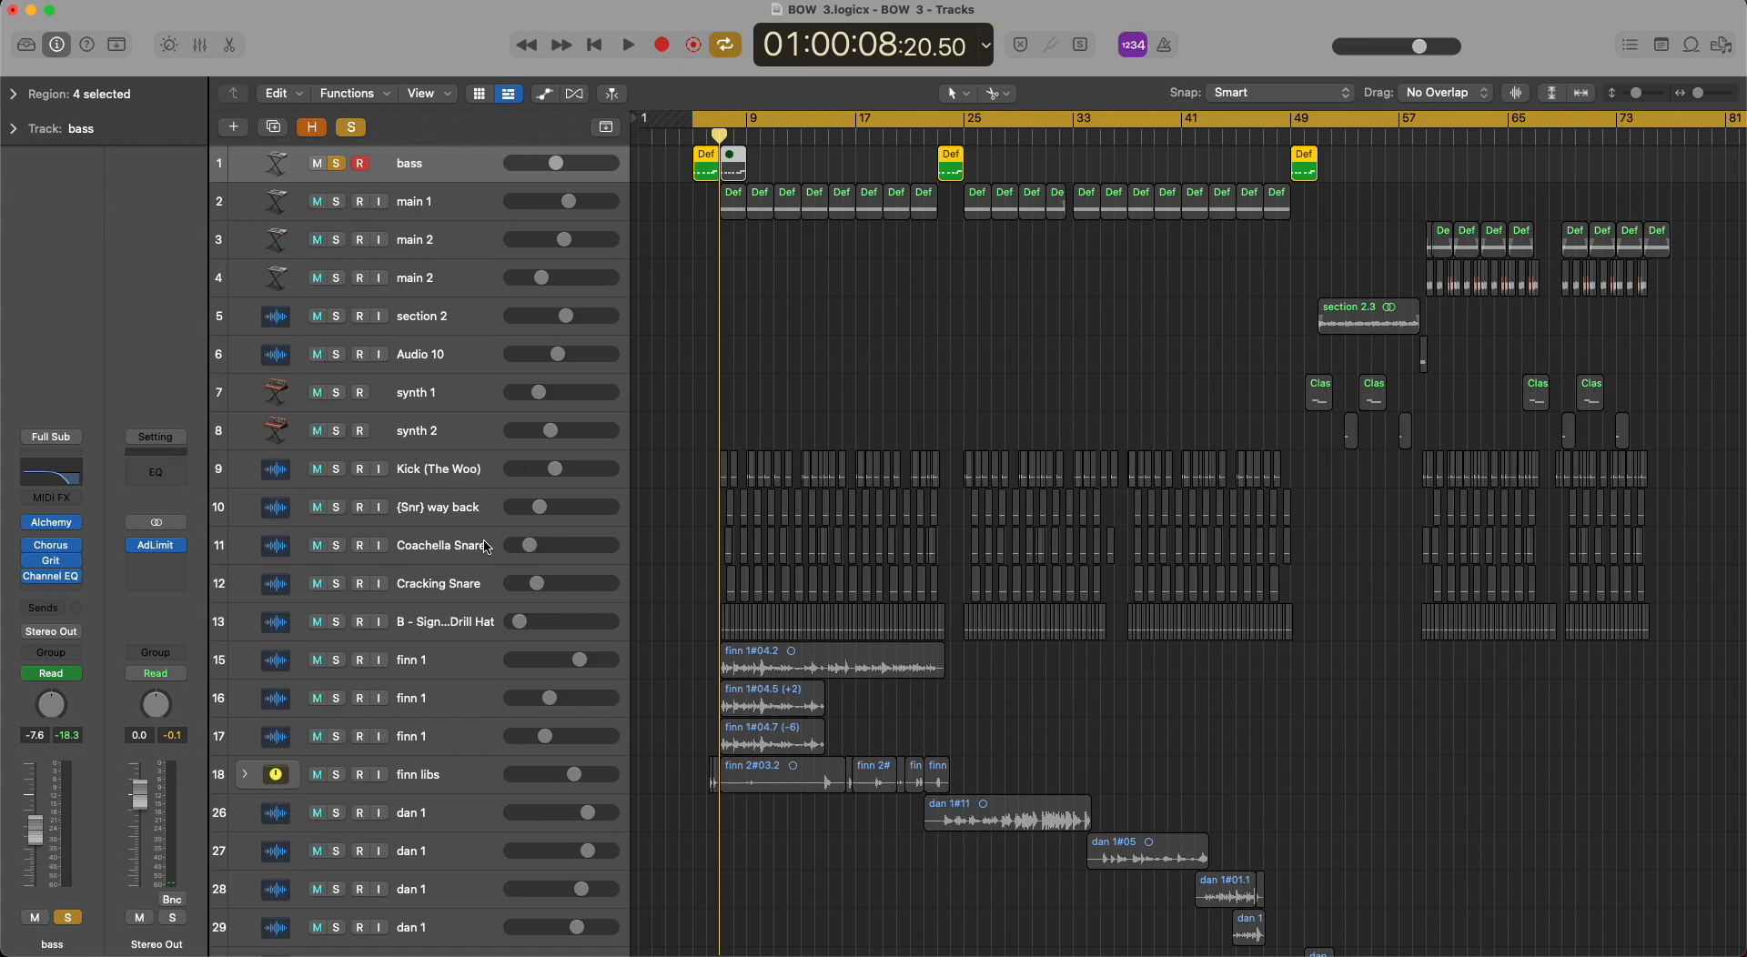
key(space)
key(e)
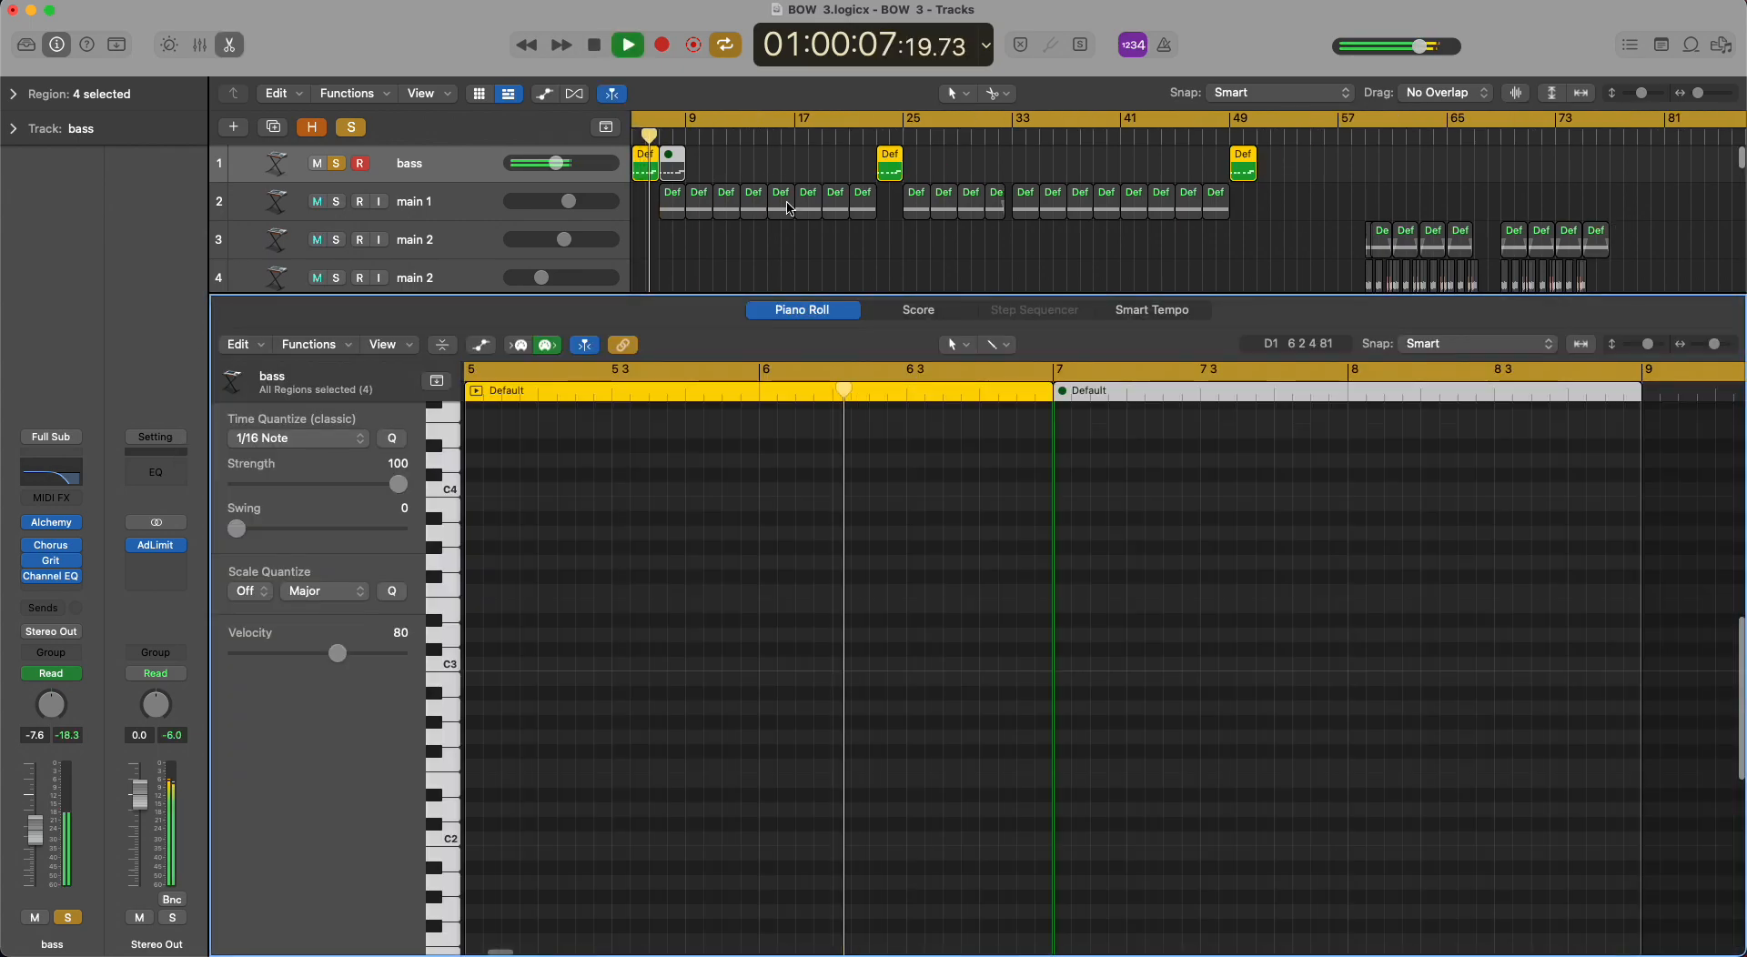
key(space)
key(e)
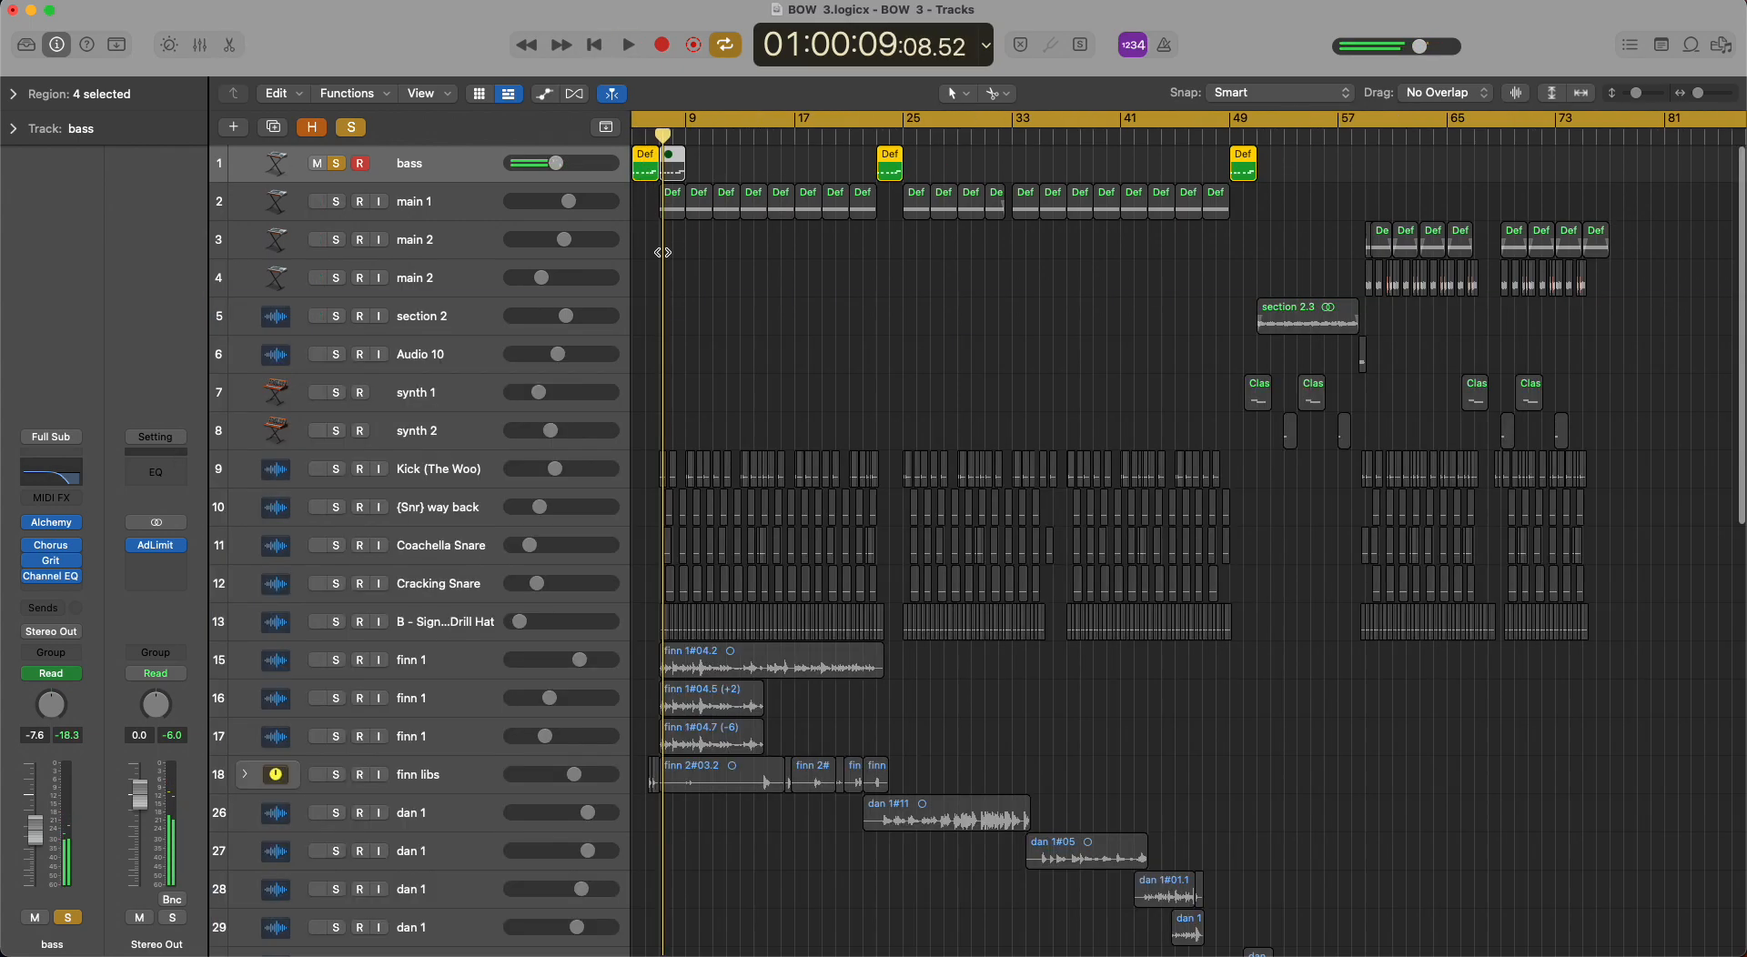
click(337, 166)
key(super+a)
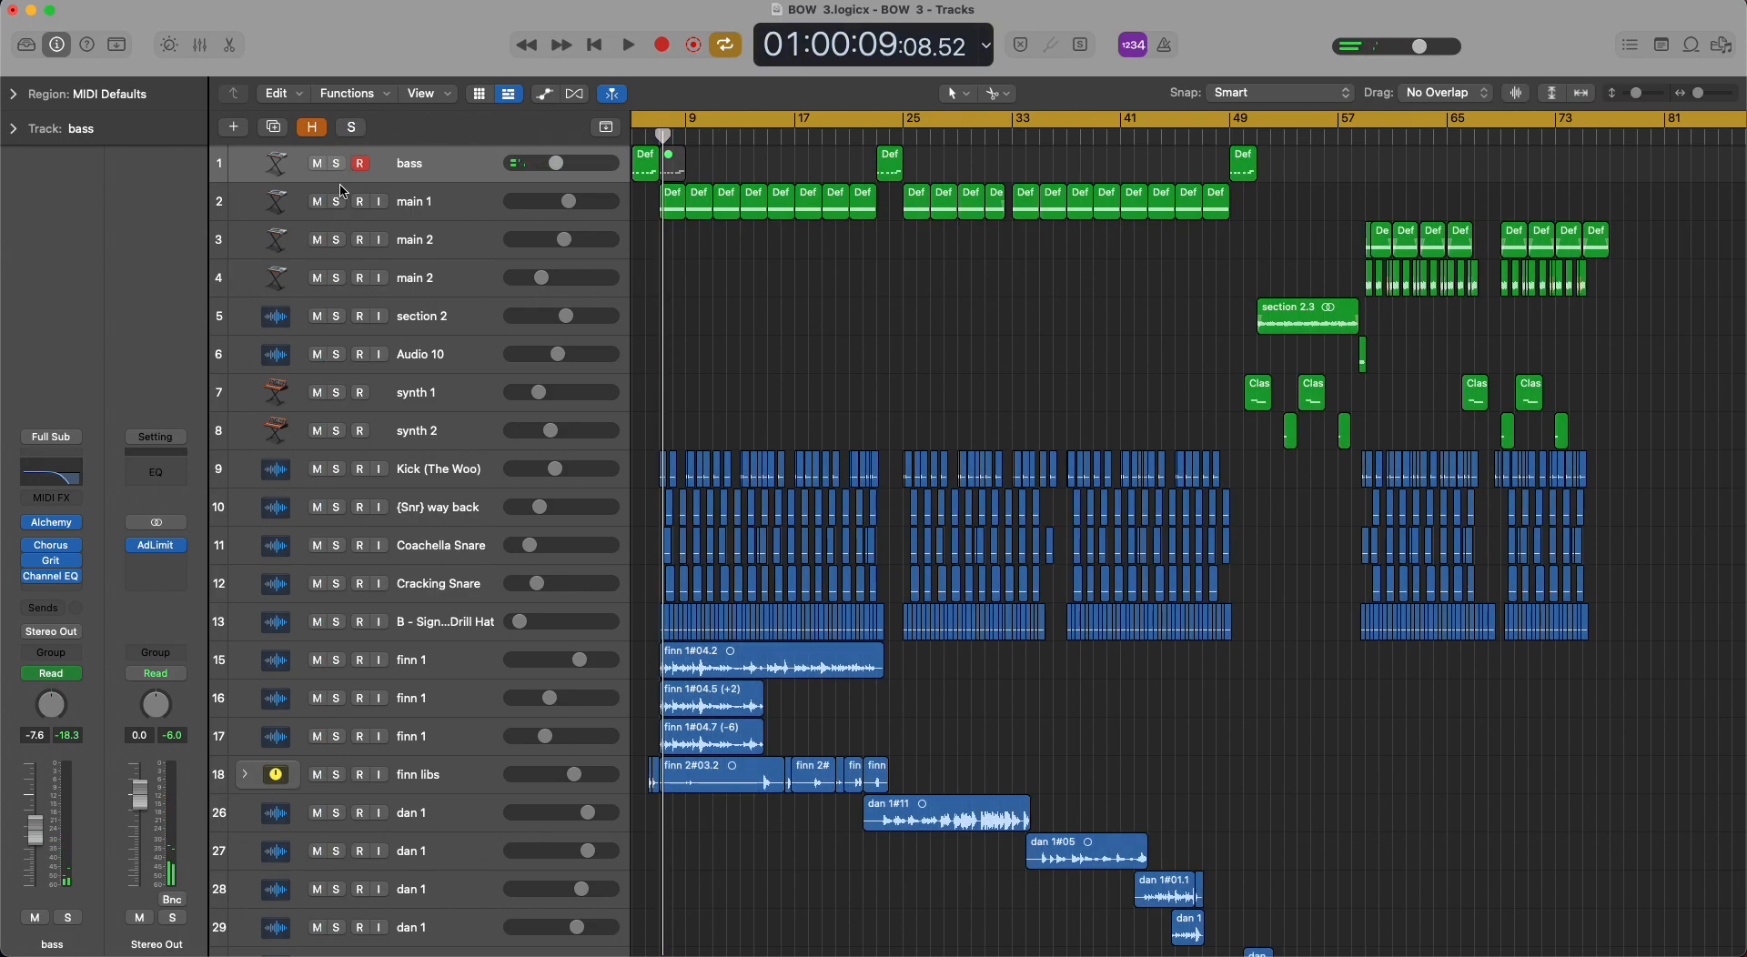
Compare the notes of the muted bass region at bar 7 with those of the bar 5 region in the Piano Roll.
click(673, 164)
key(e)
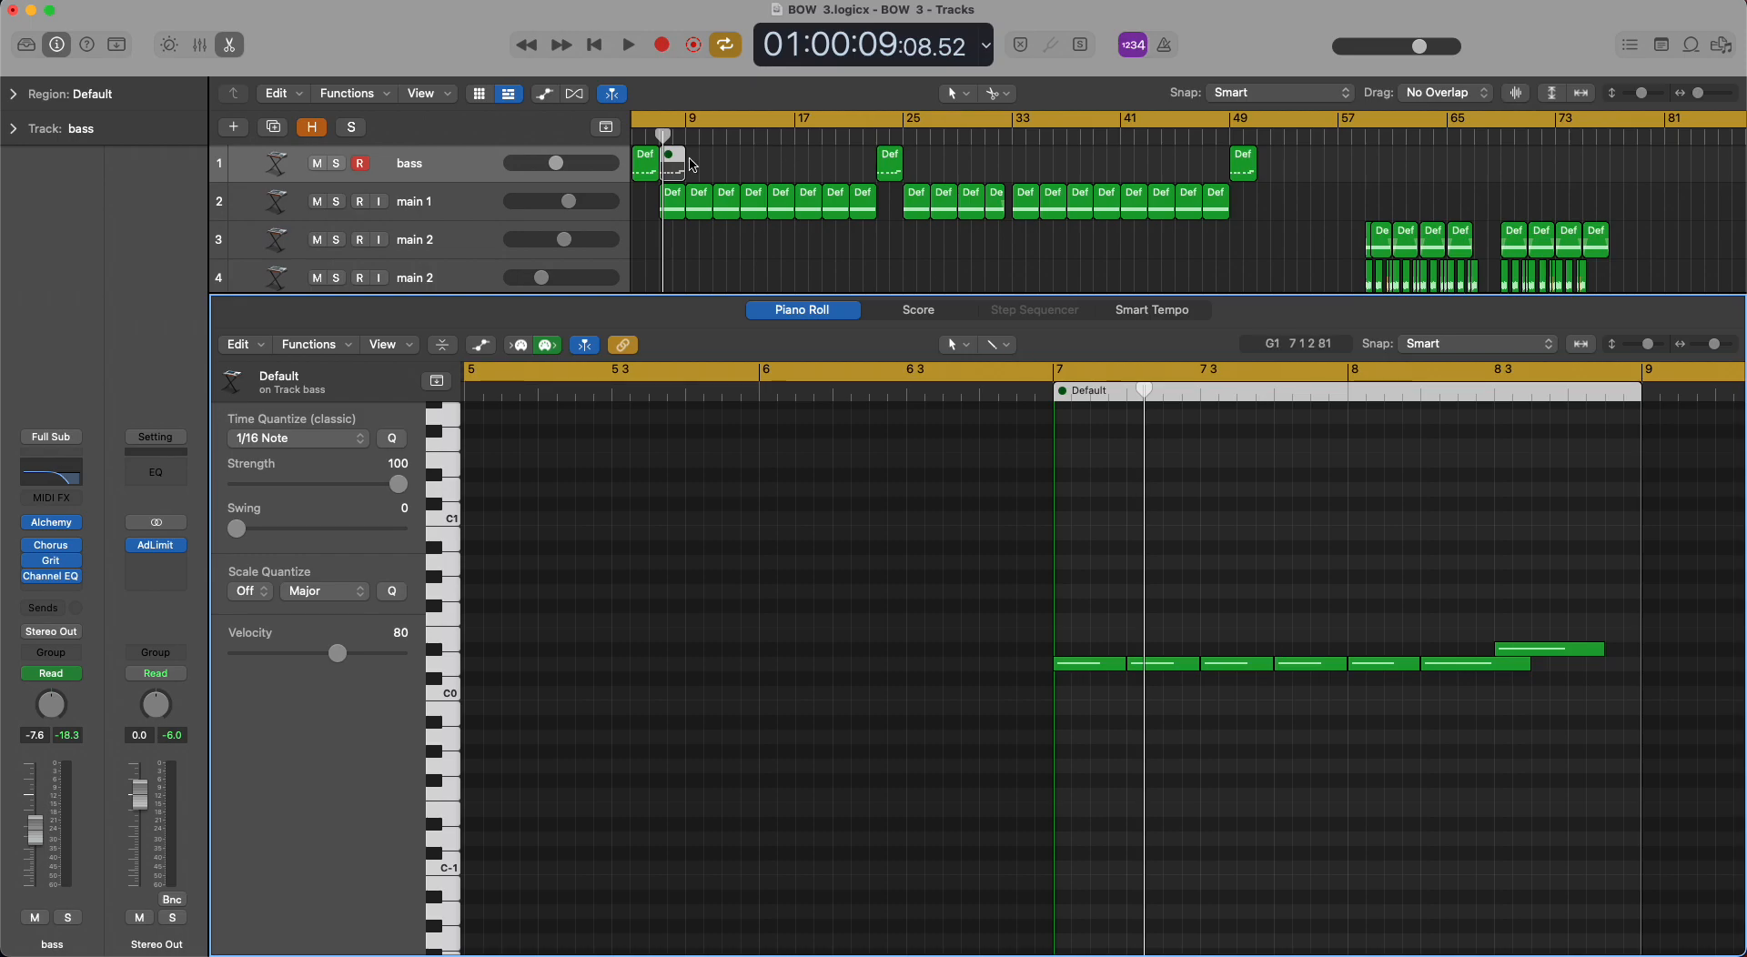
click(671, 165)
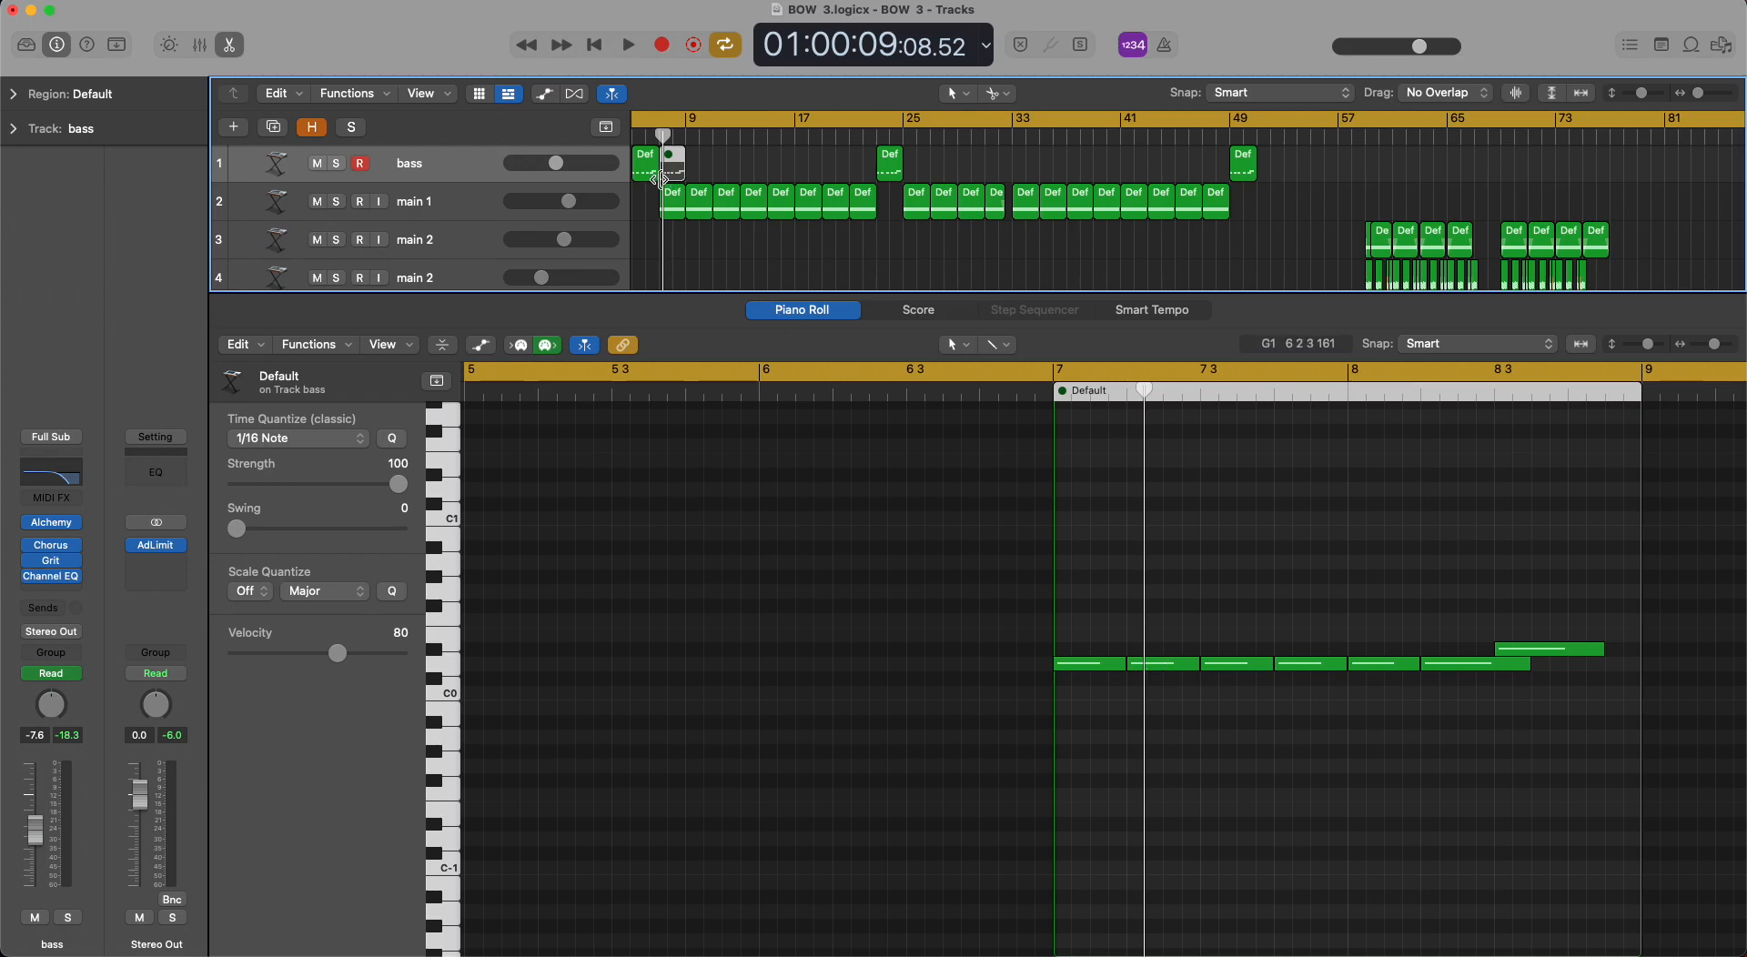
click(647, 177)
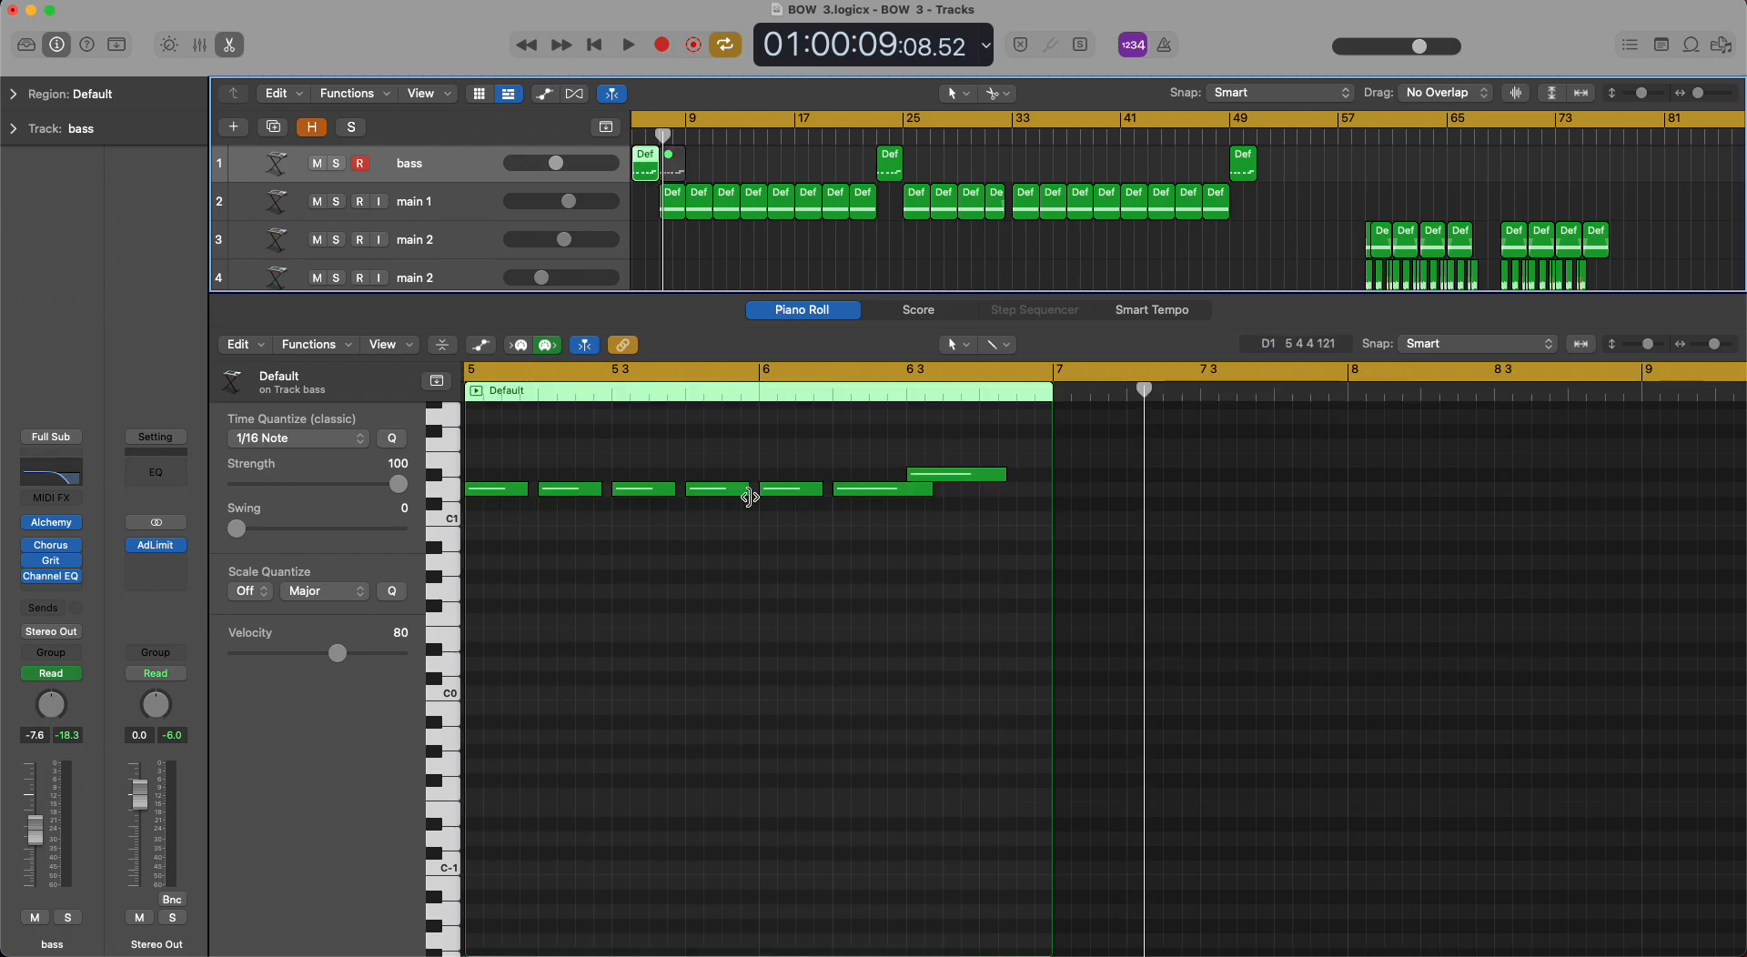
Bring up the muted bar 7 bass region's notes once more and close the Piano Roll.
click(675, 166)
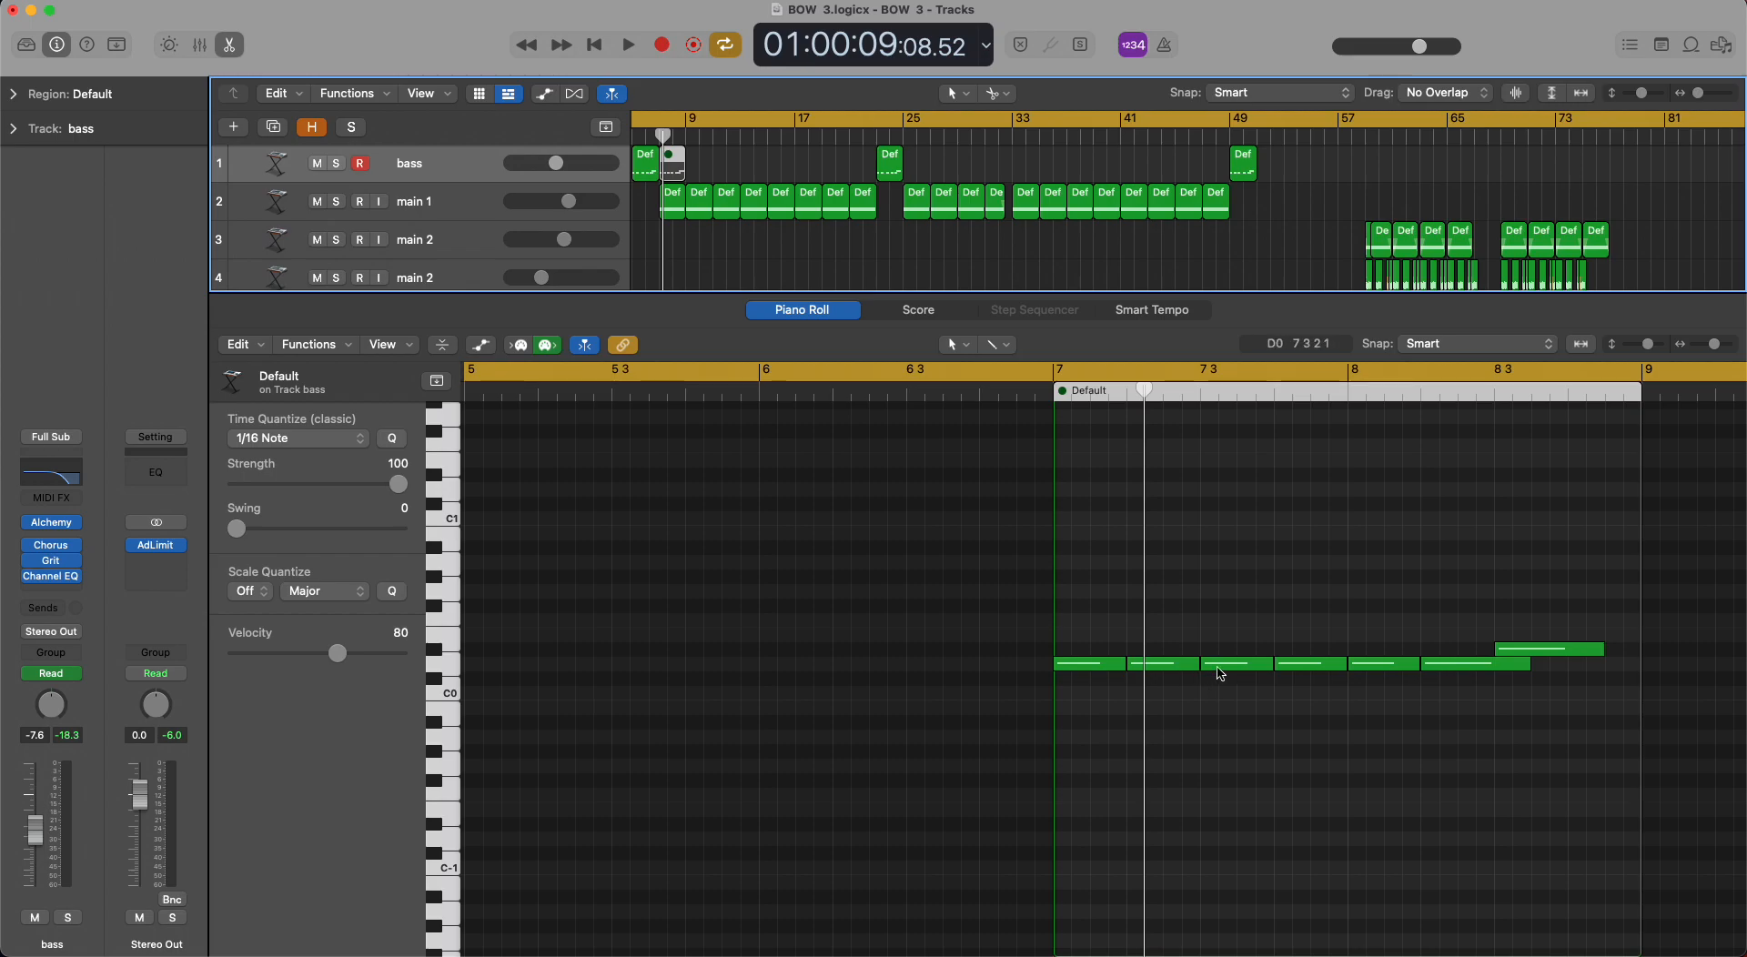
key(e)
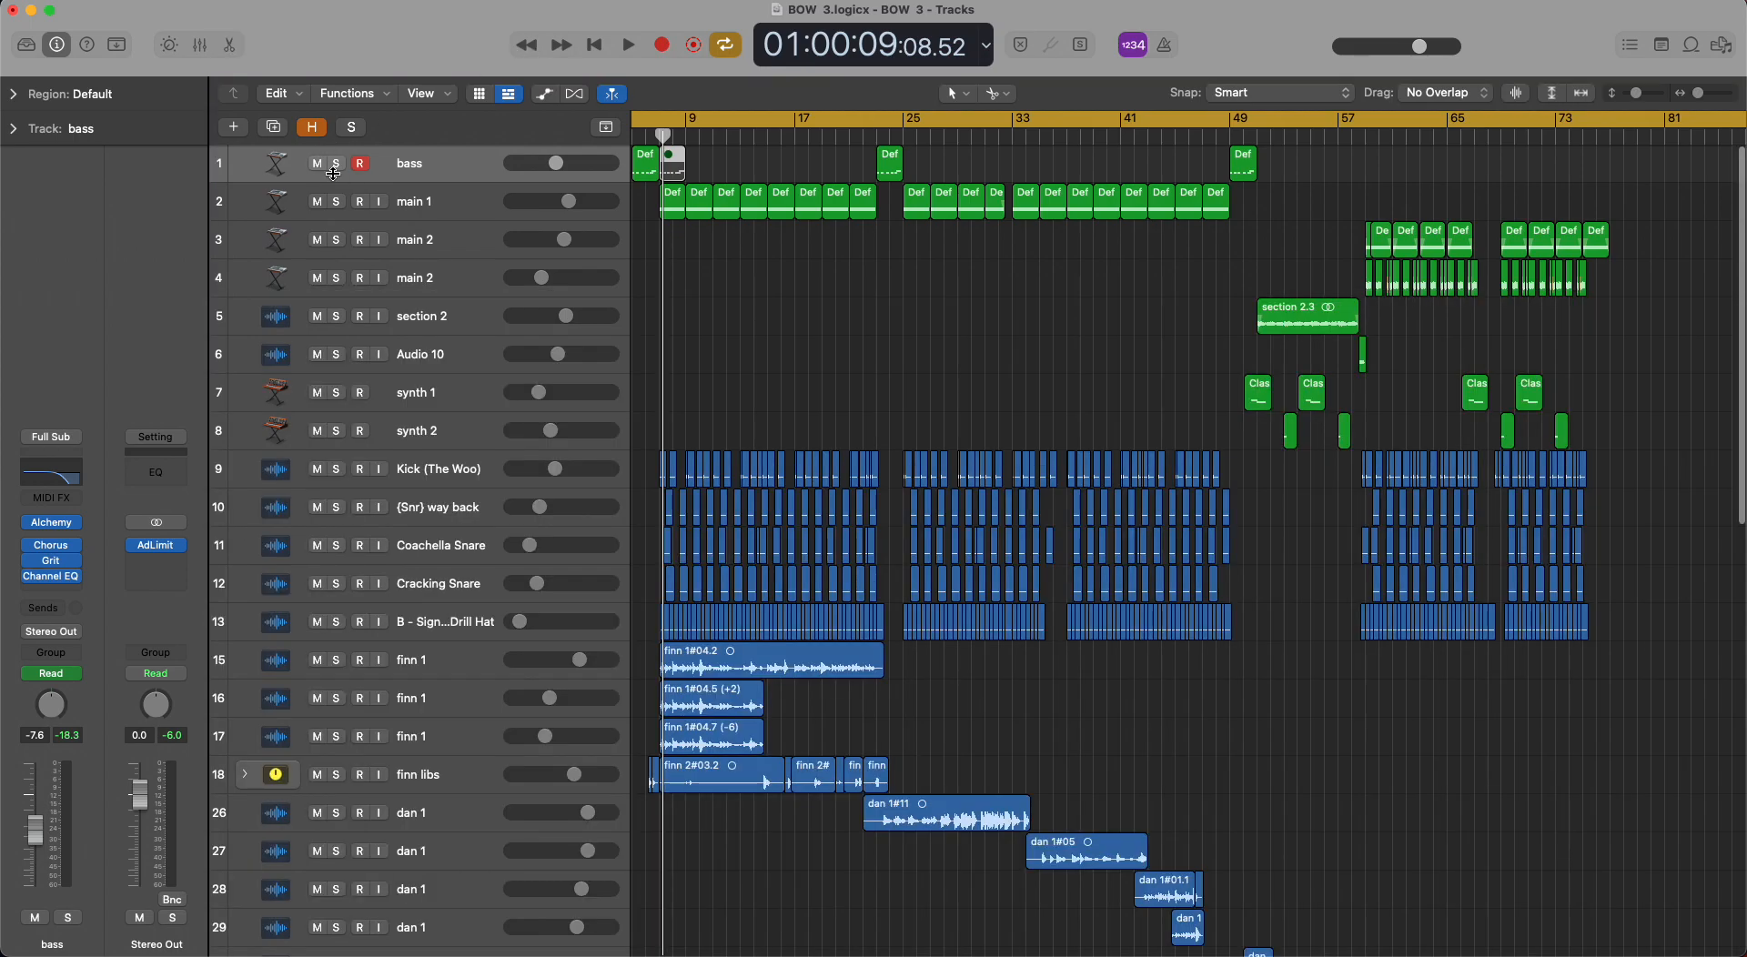
Set the cycle range to bars 7 to 9, play the main 1 track soloed, stop playback and clear the solo.
click(457, 222)
drag(662, 121, 681, 122)
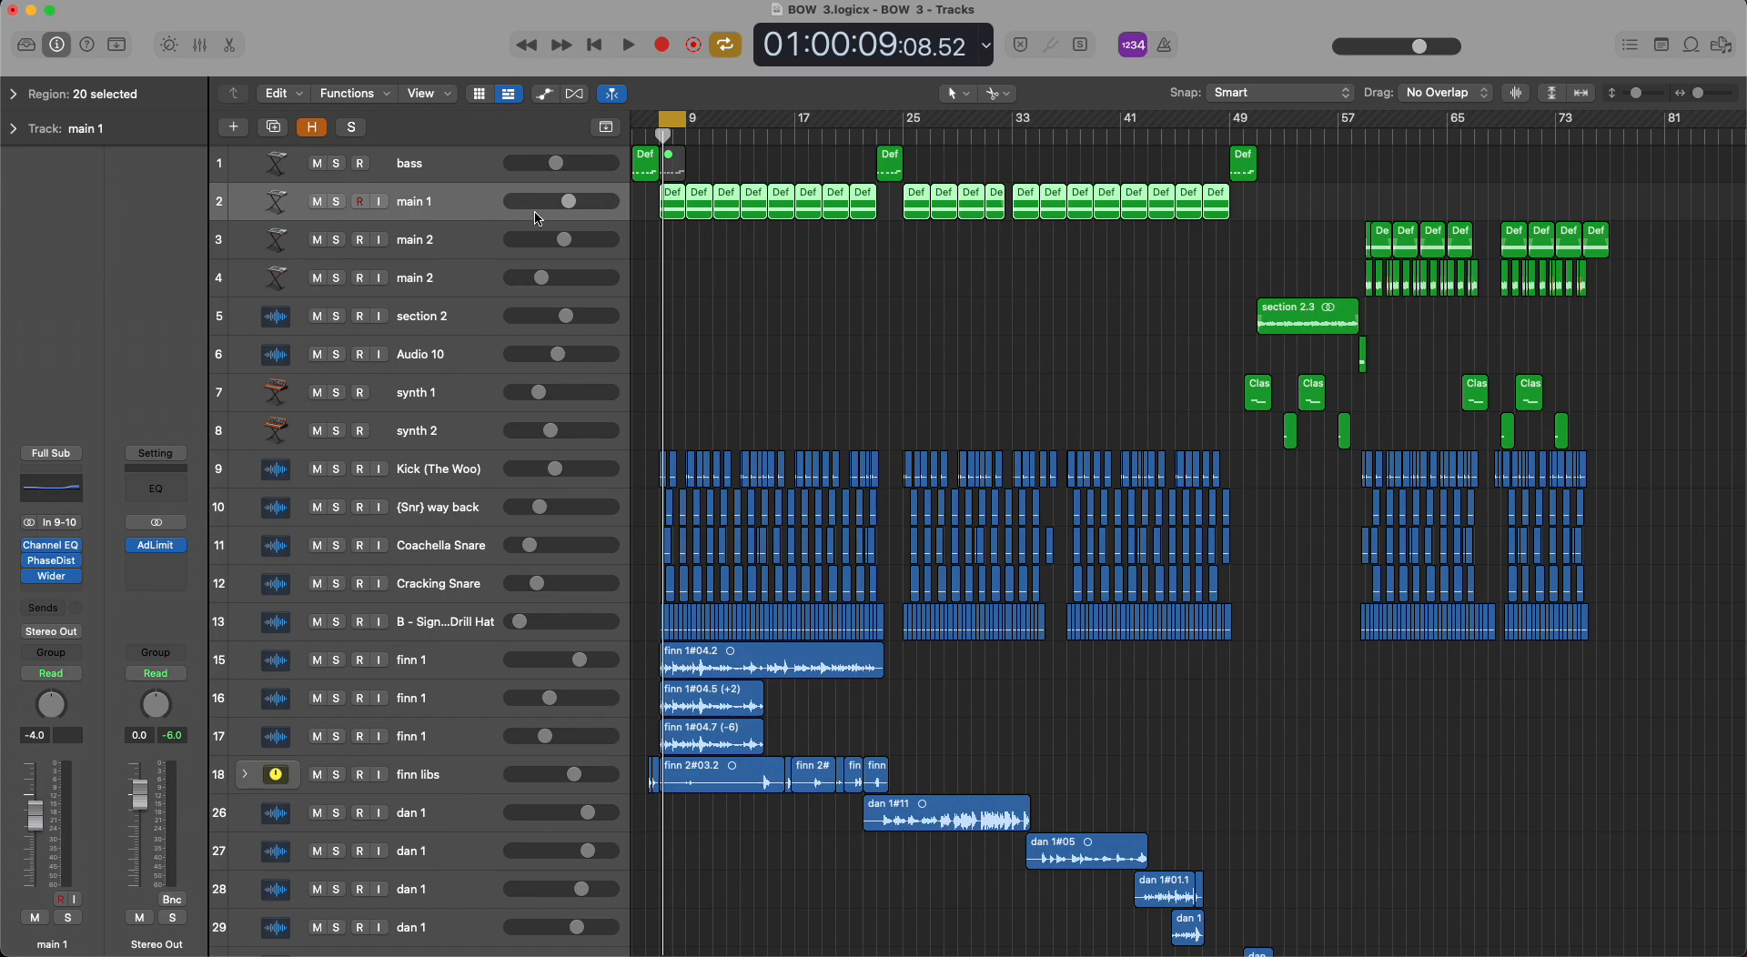
key(space)
key(s)
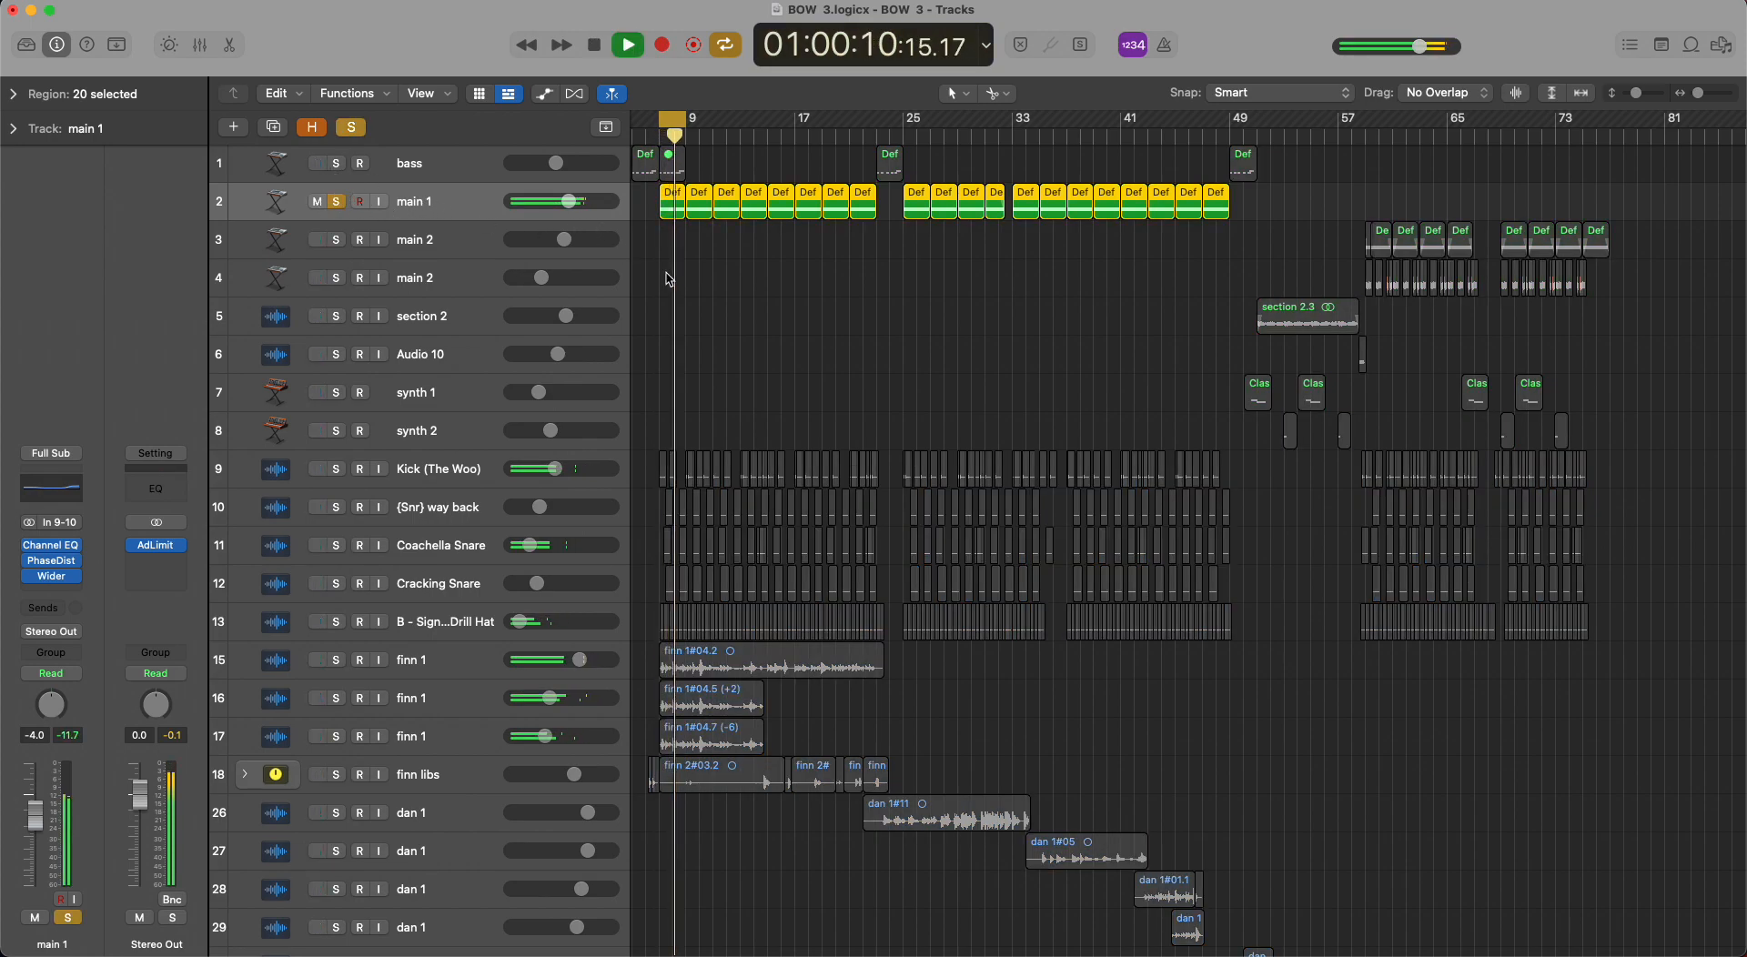
key(space)
click(351, 126)
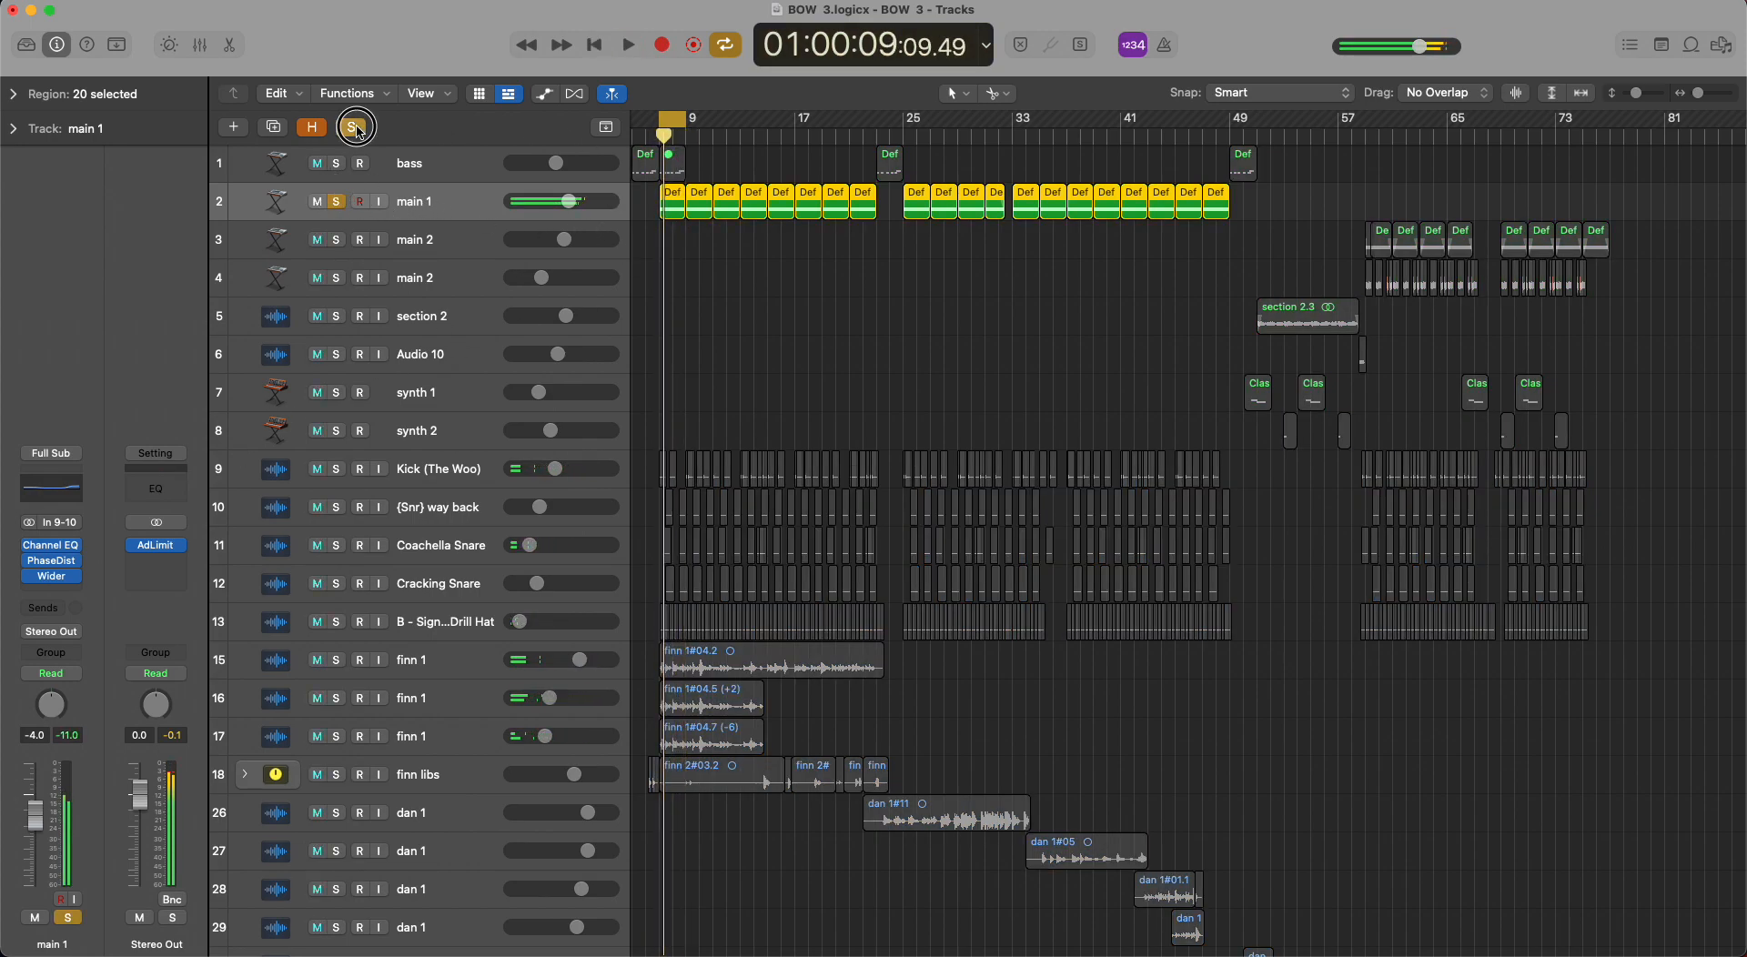
Show the track automation, look over the bass and main track lanes, and hide it again.
key(a)
key(a)
key(a)
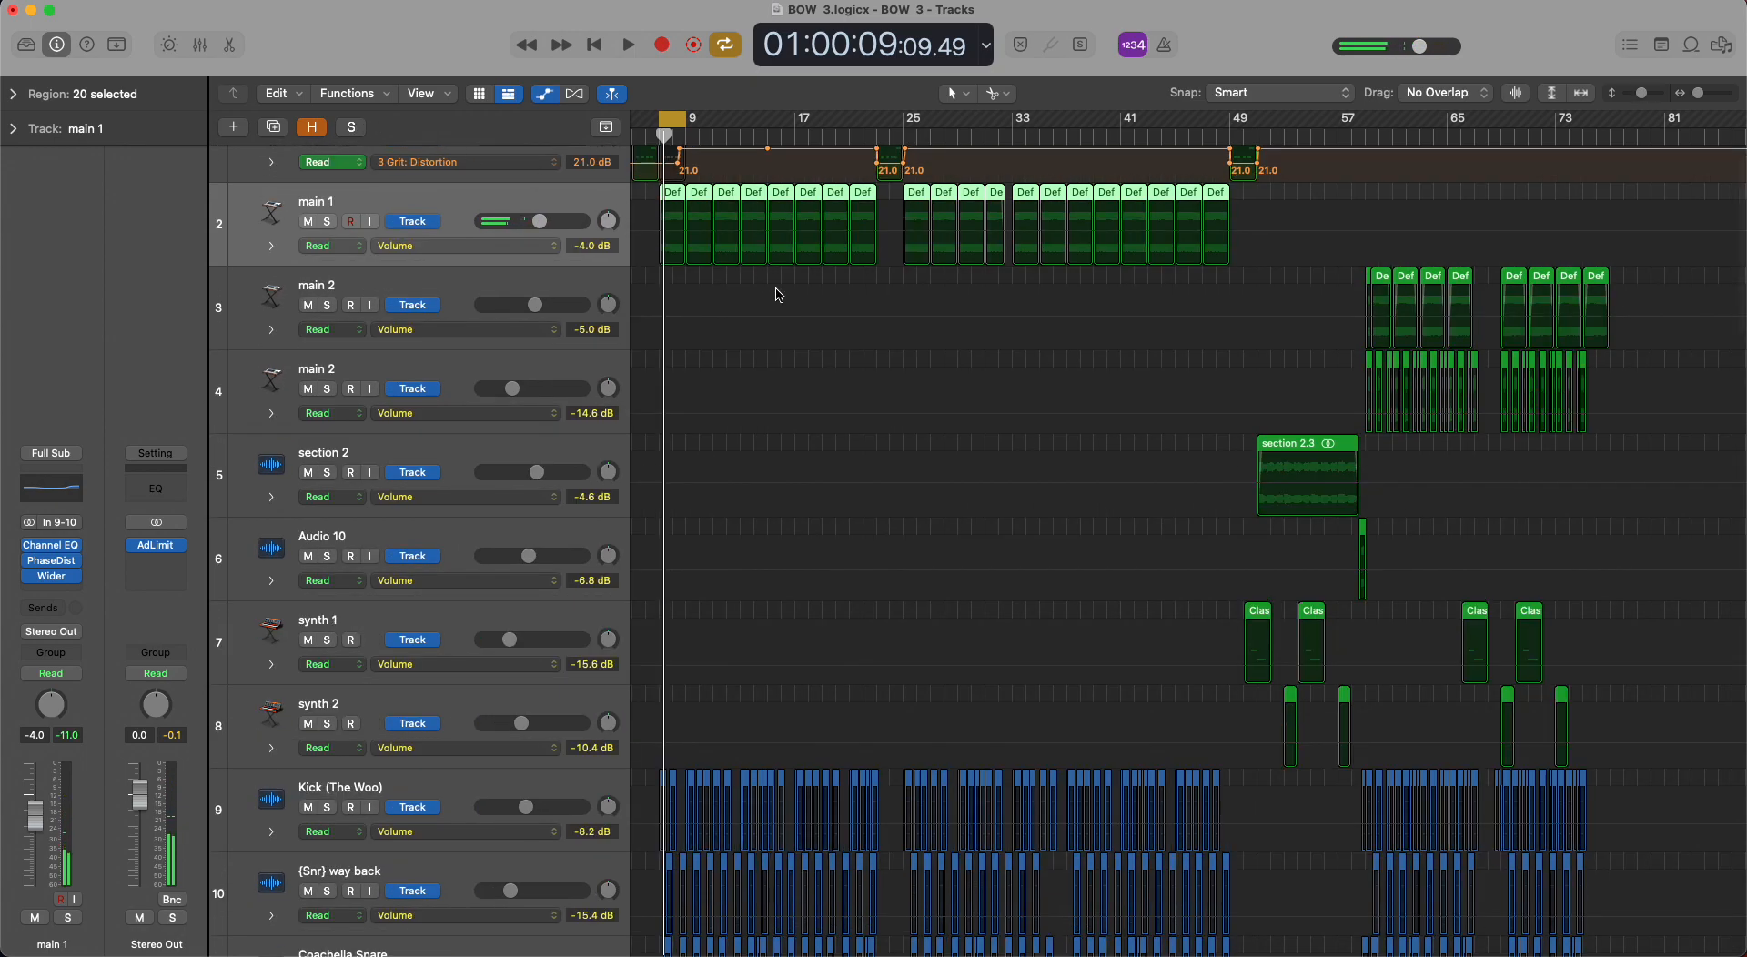
scroll(637, 275, up, 2)
key(a)
scroll(703, 362, down, 4)
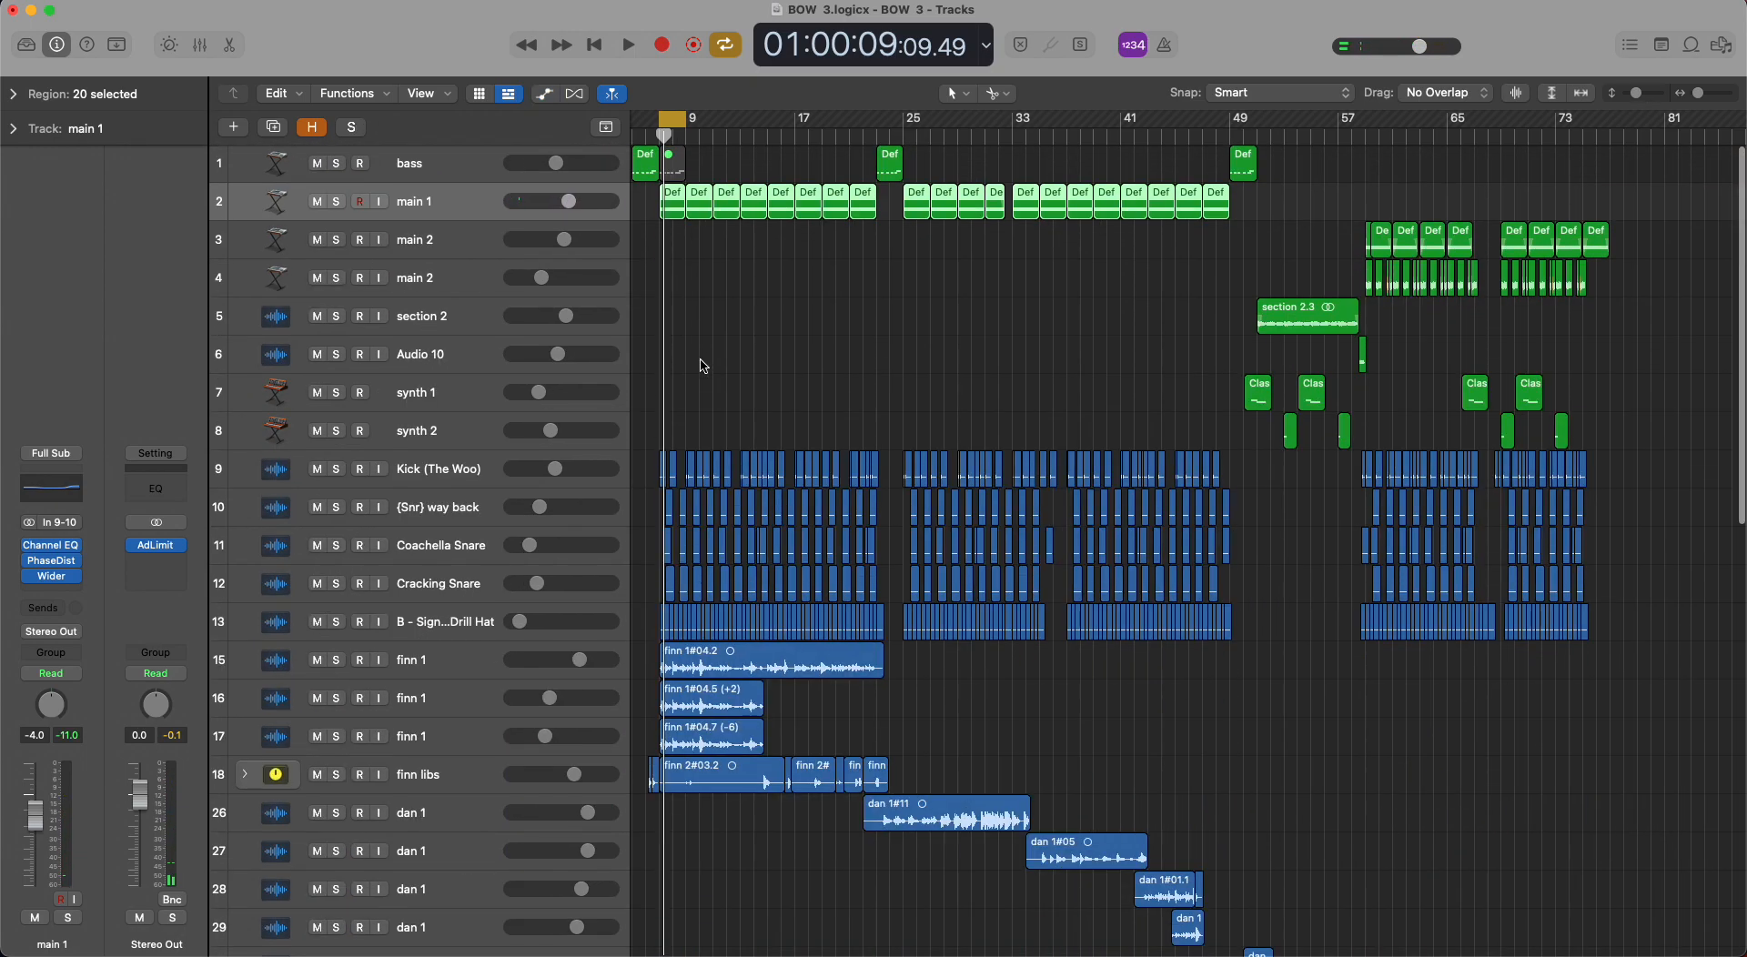
Solo the drum tracks 9 to 13, play them with the cycle range set to bars 7 to 15, stop and clear the solos.
click(674, 119)
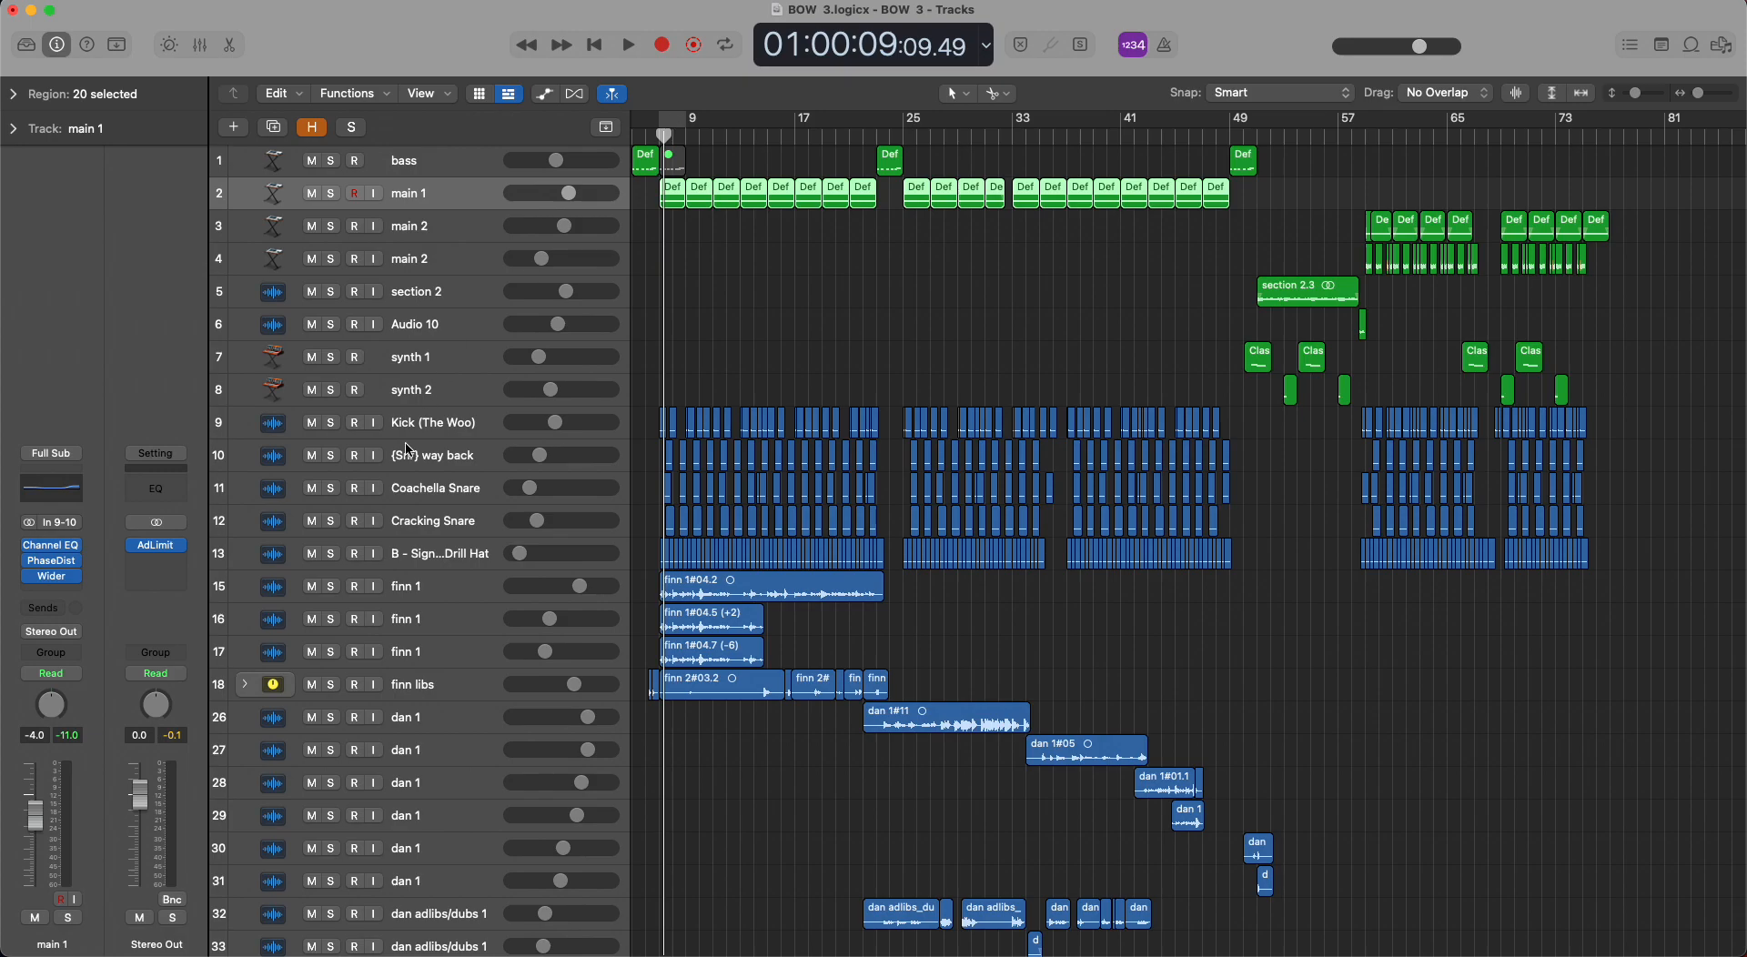
drag(334, 422, 341, 548)
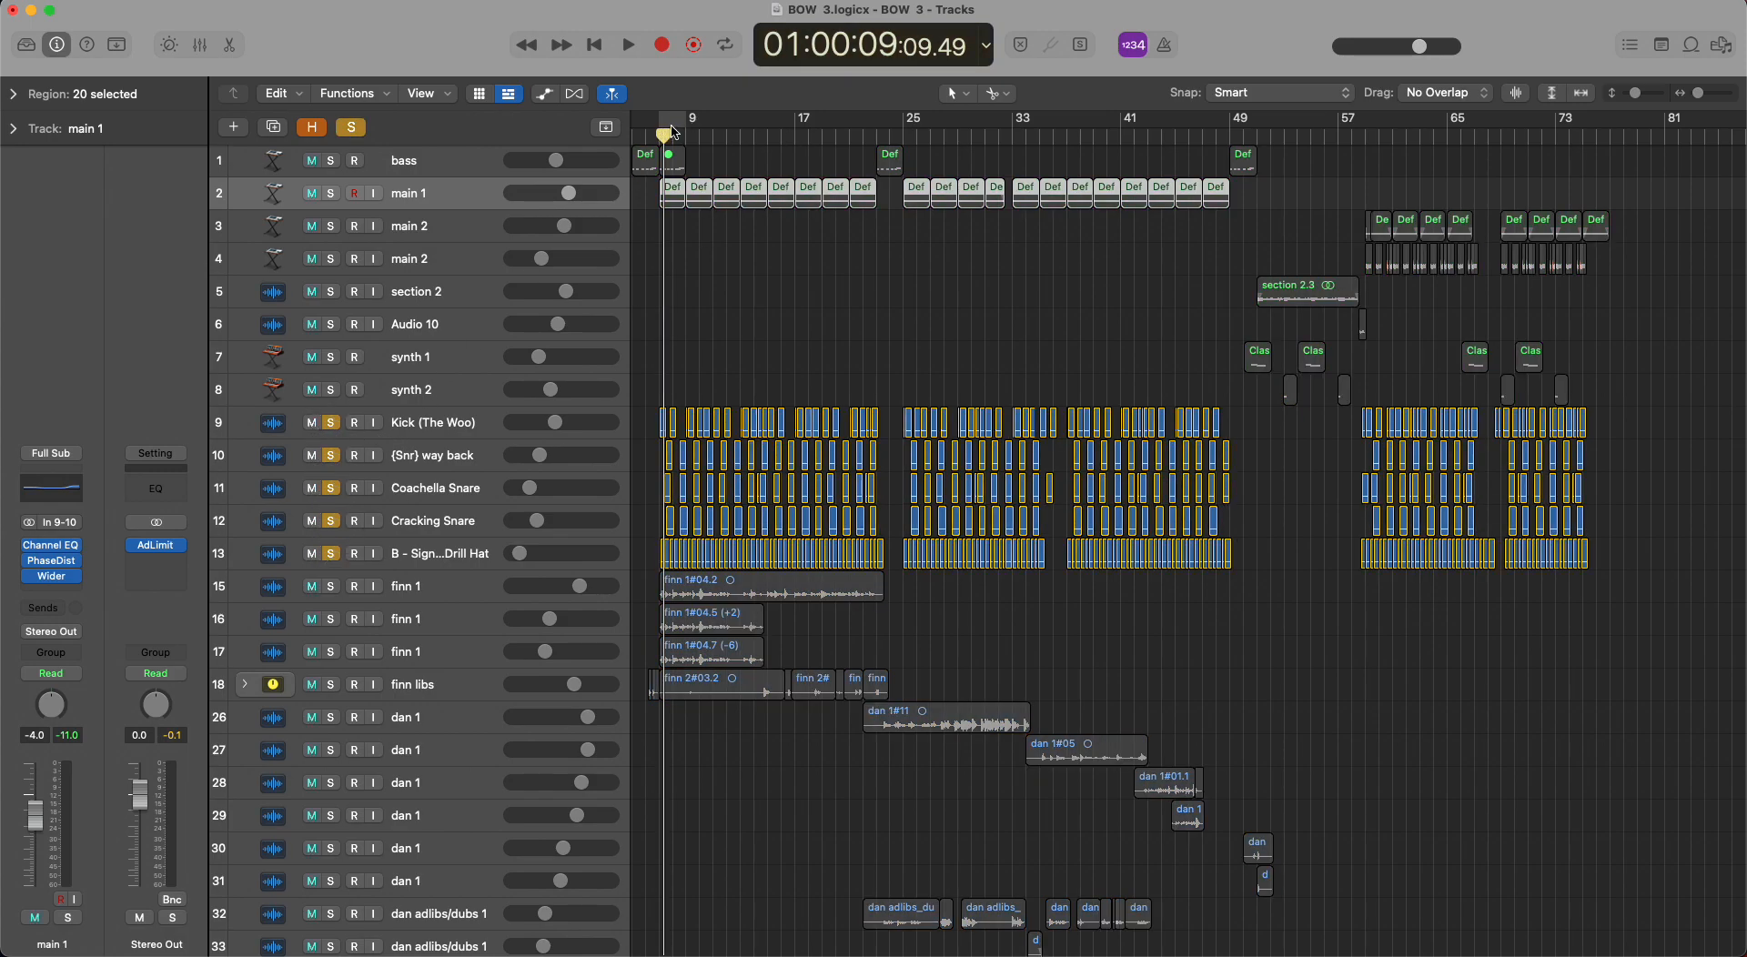
drag(652, 130, 771, 134)
key(space)
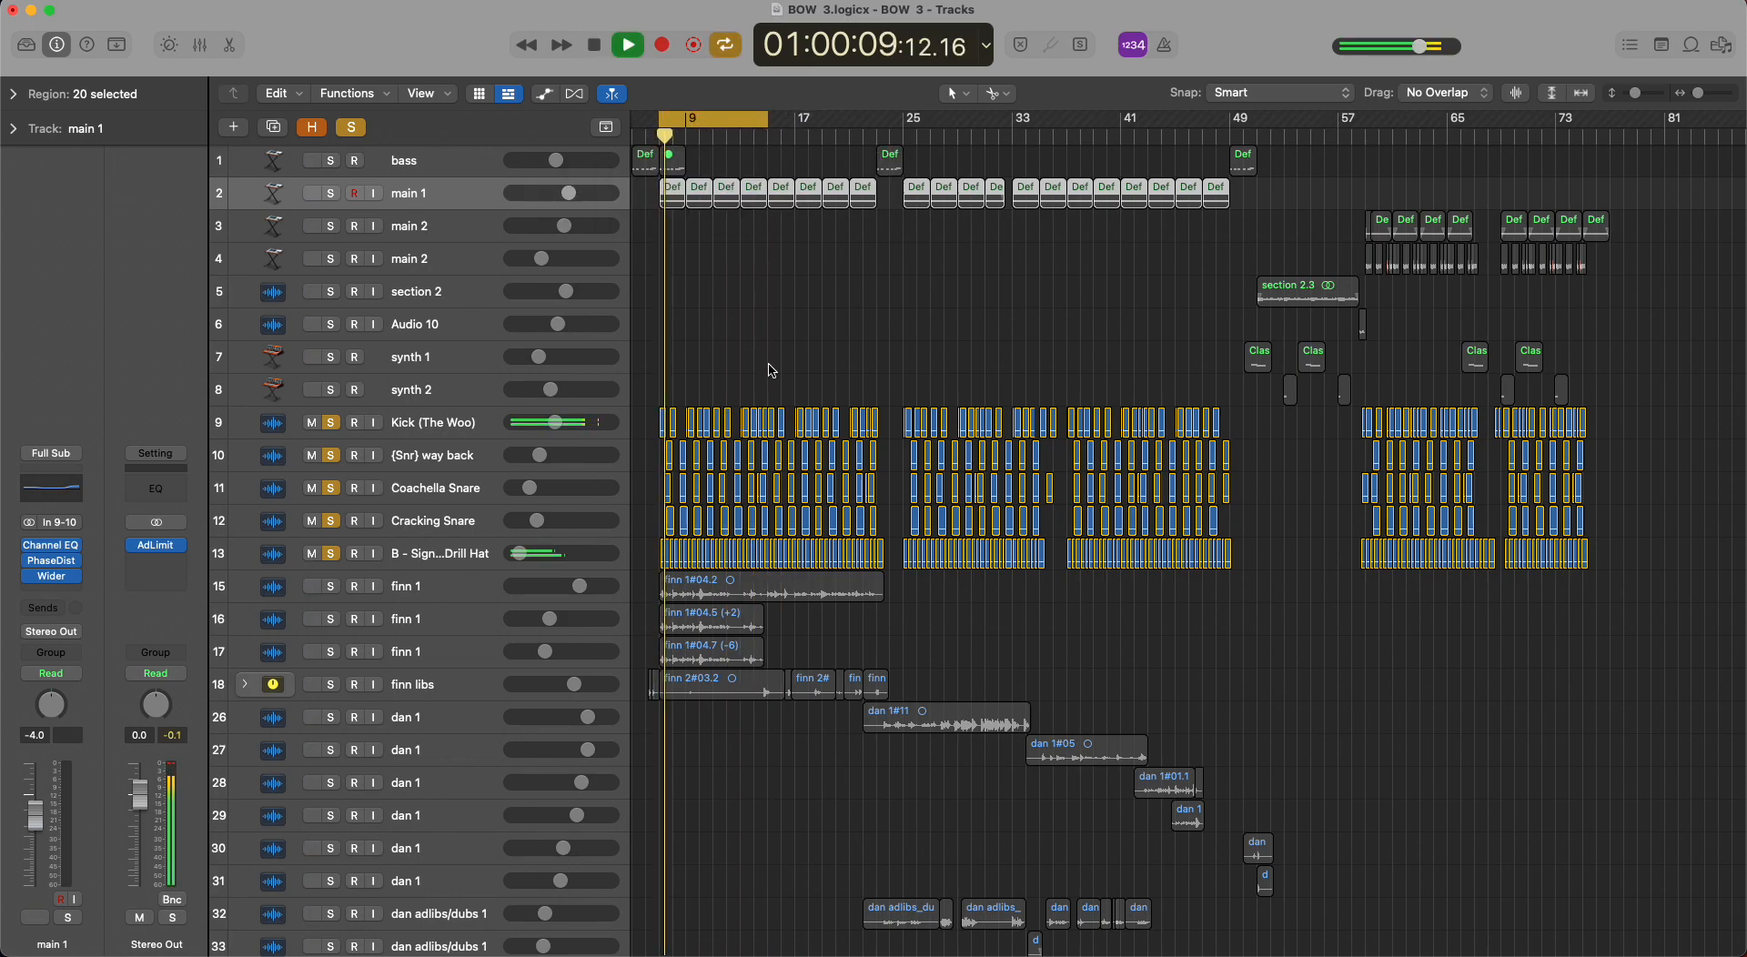
scroll(771, 367, up, 5)
scroll(771, 367, up, 2)
scroll(771, 369, right, 3)
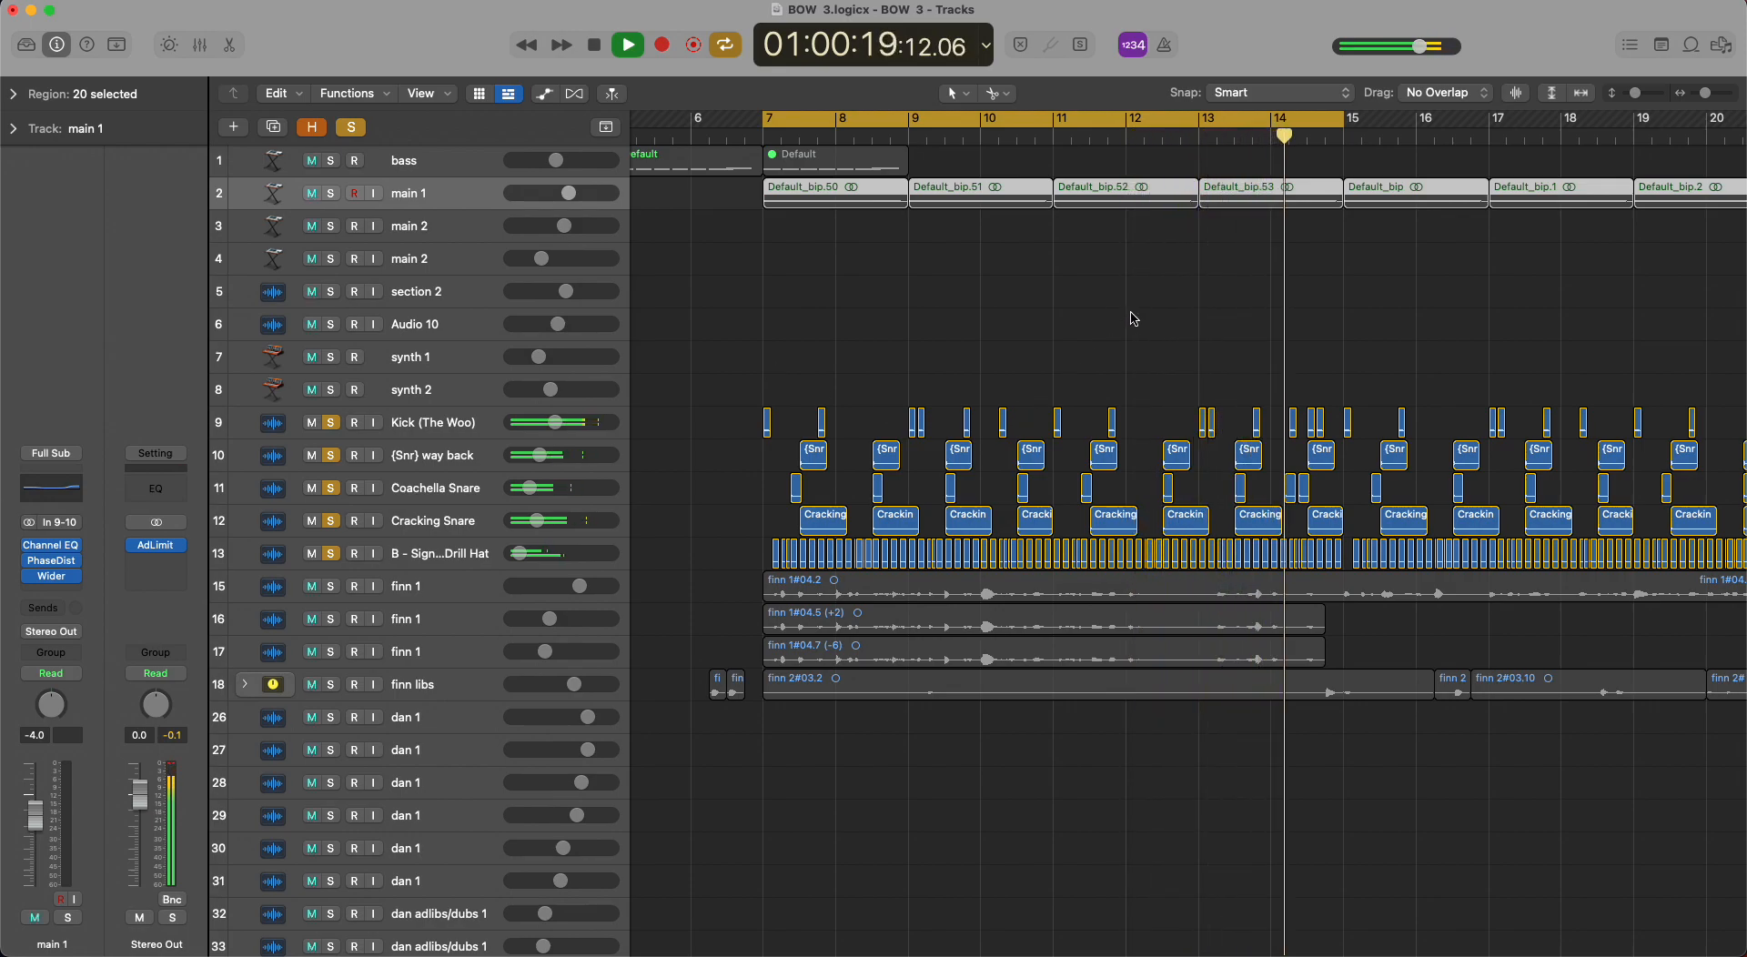
key(space)
key(super+Left)
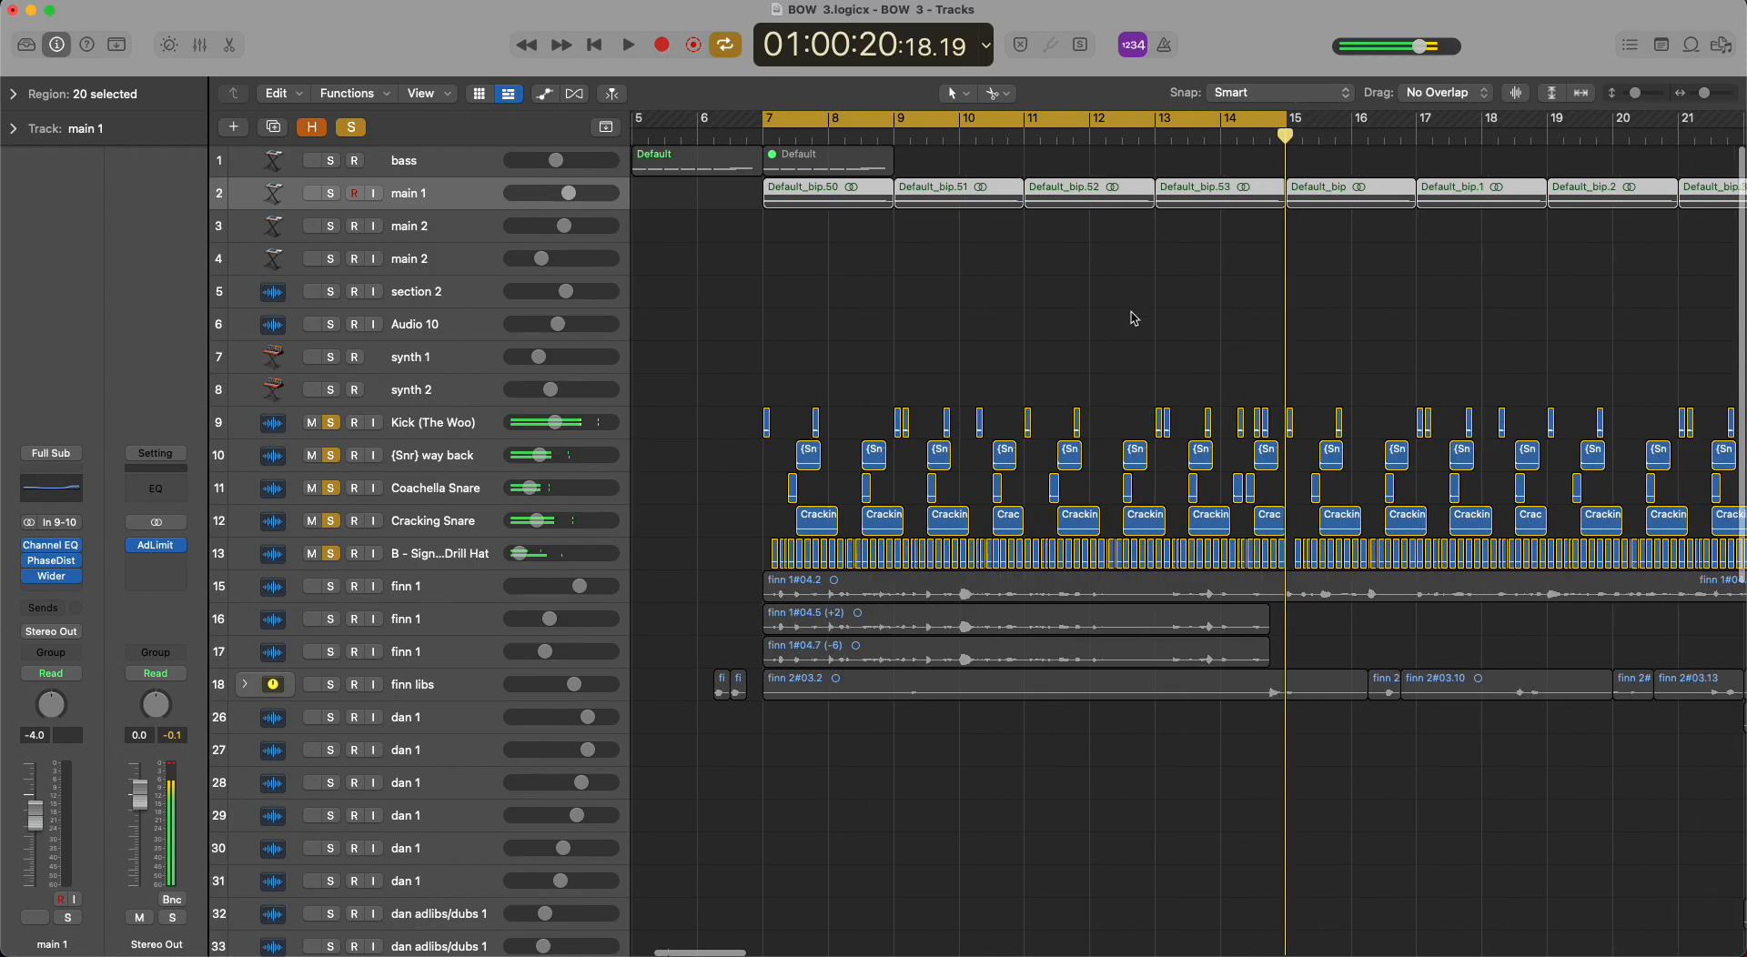
click(355, 129)
Select the finn 1 and finn libs vocal tracks in turn to review their regions and channel strips.
scroll(810, 363, left, 5)
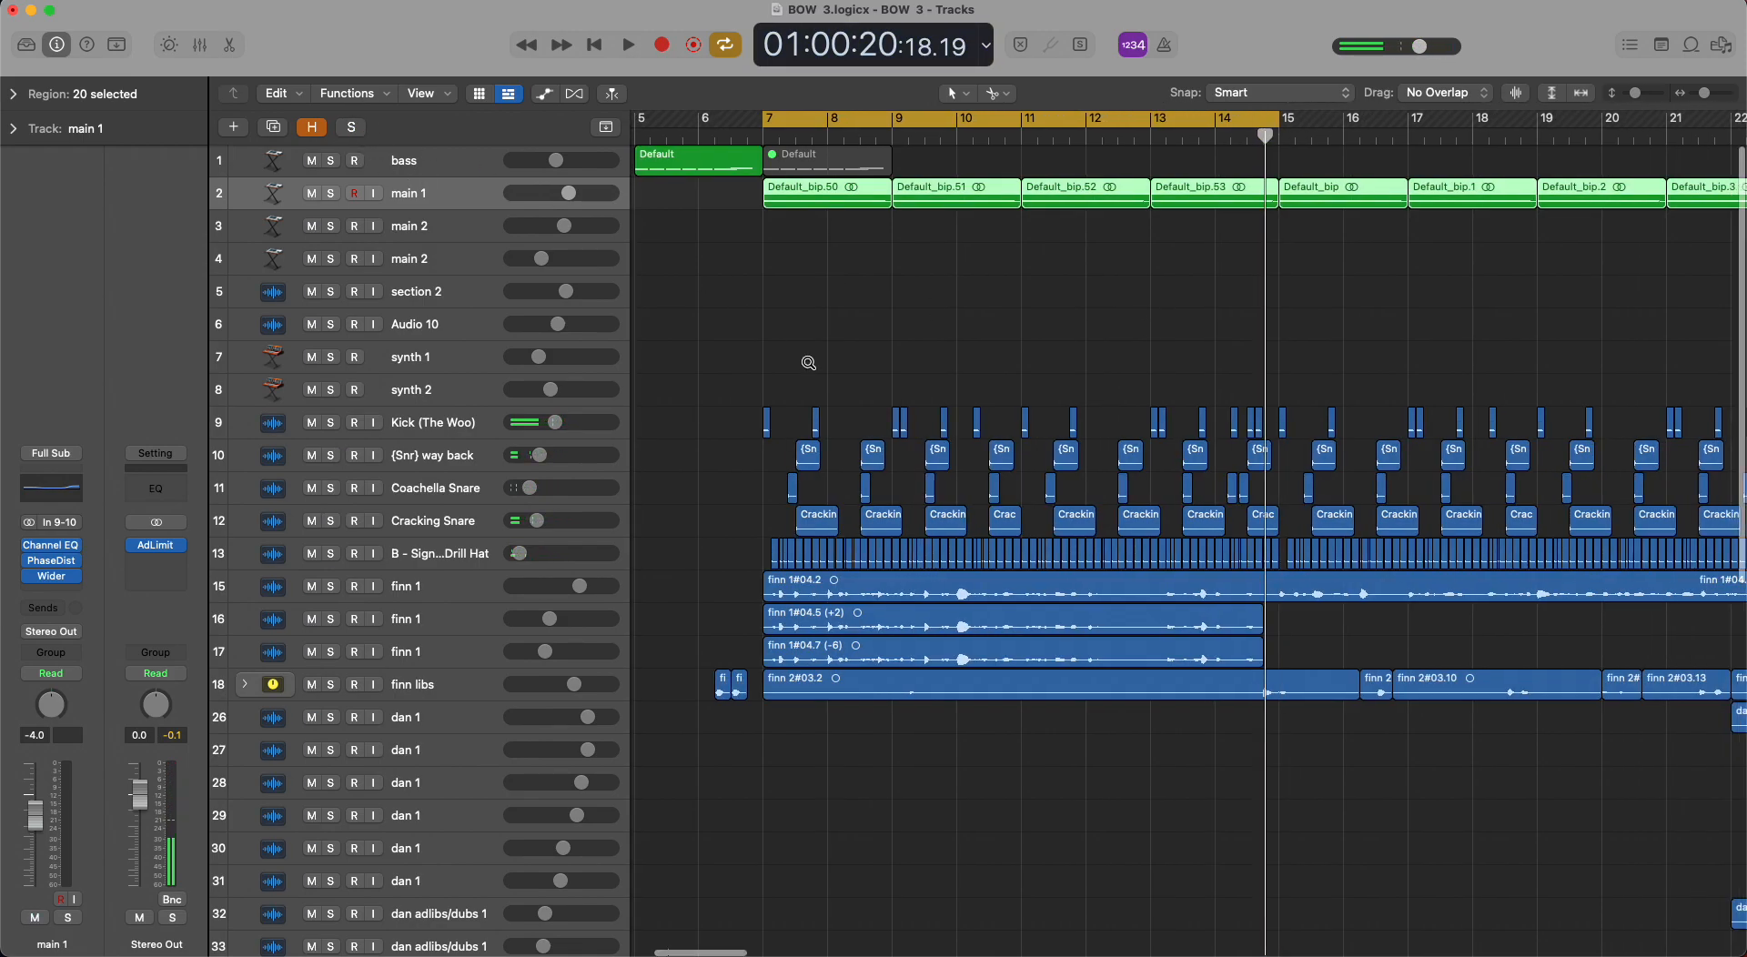
click(373, 594)
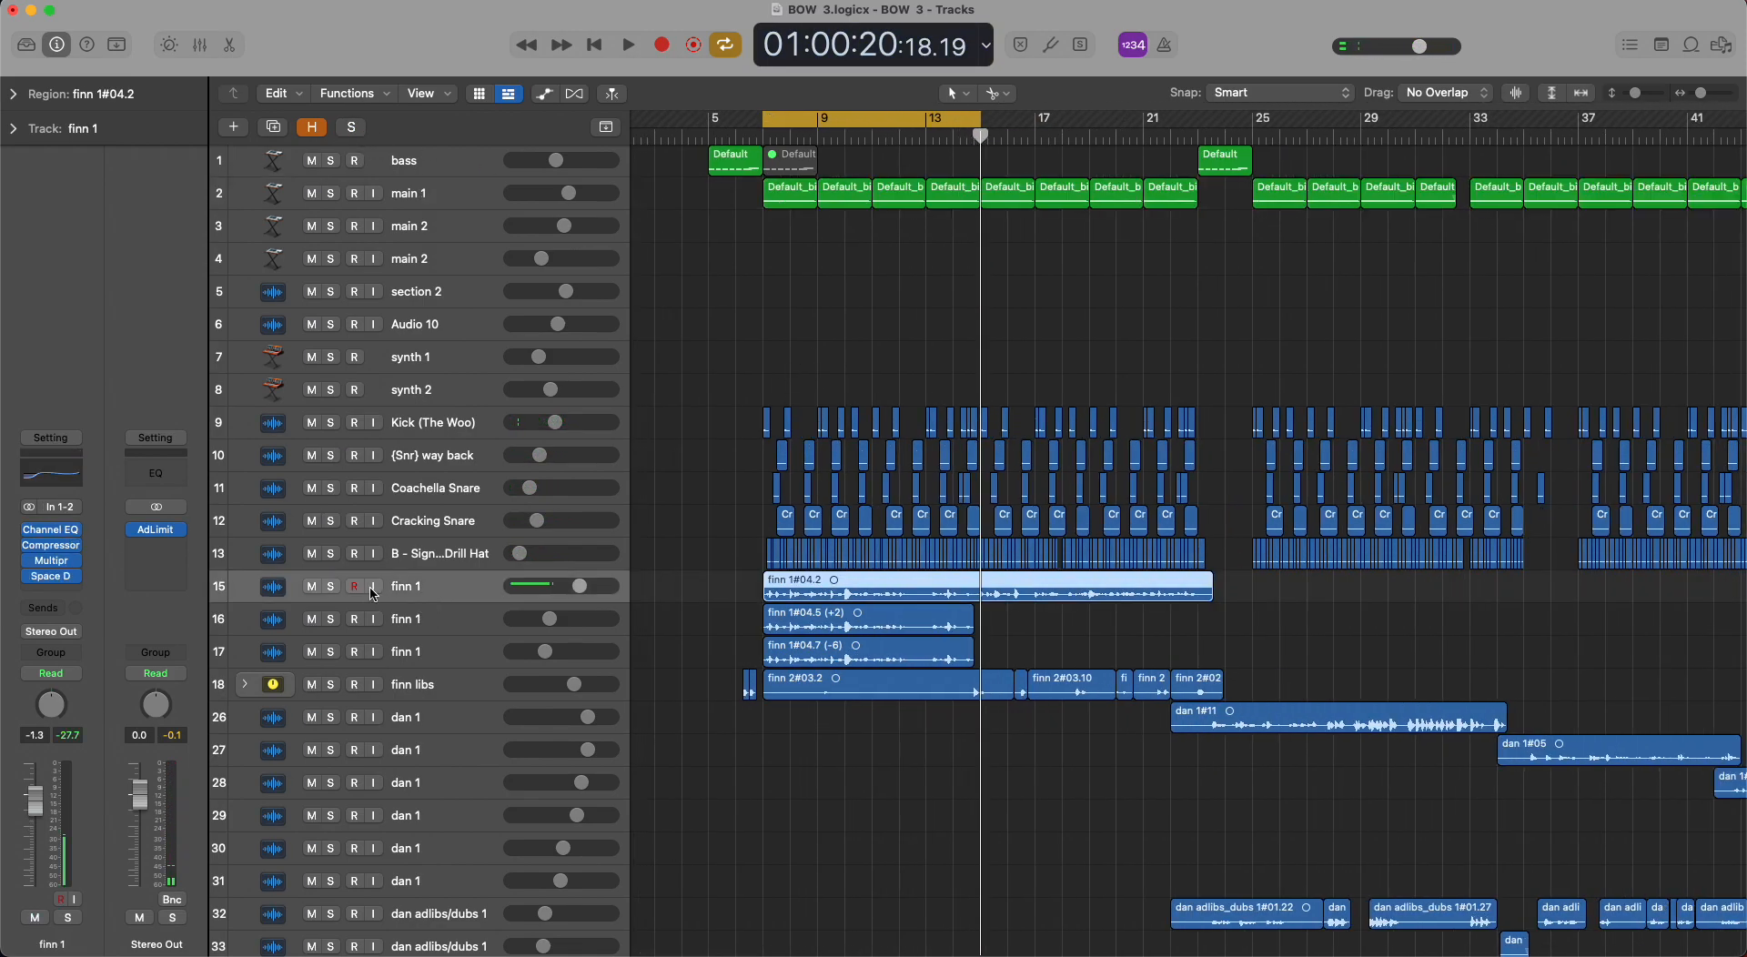
click(464, 628)
click(453, 653)
click(443, 682)
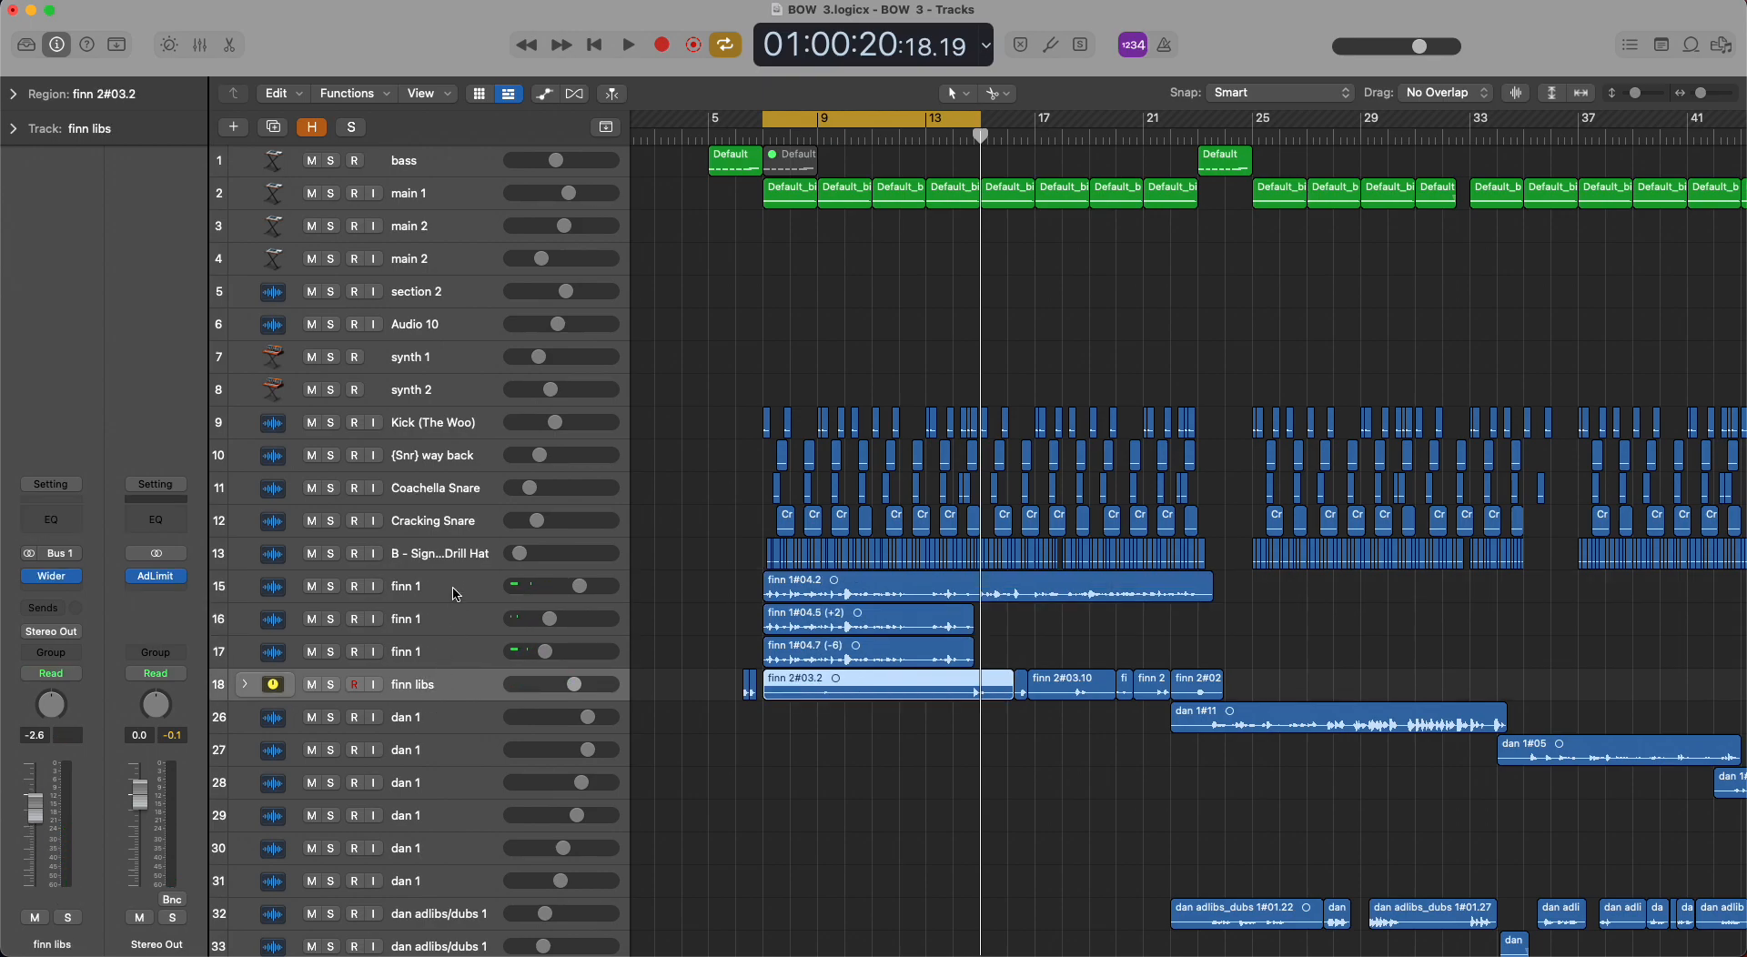
click(448, 628)
click(461, 593)
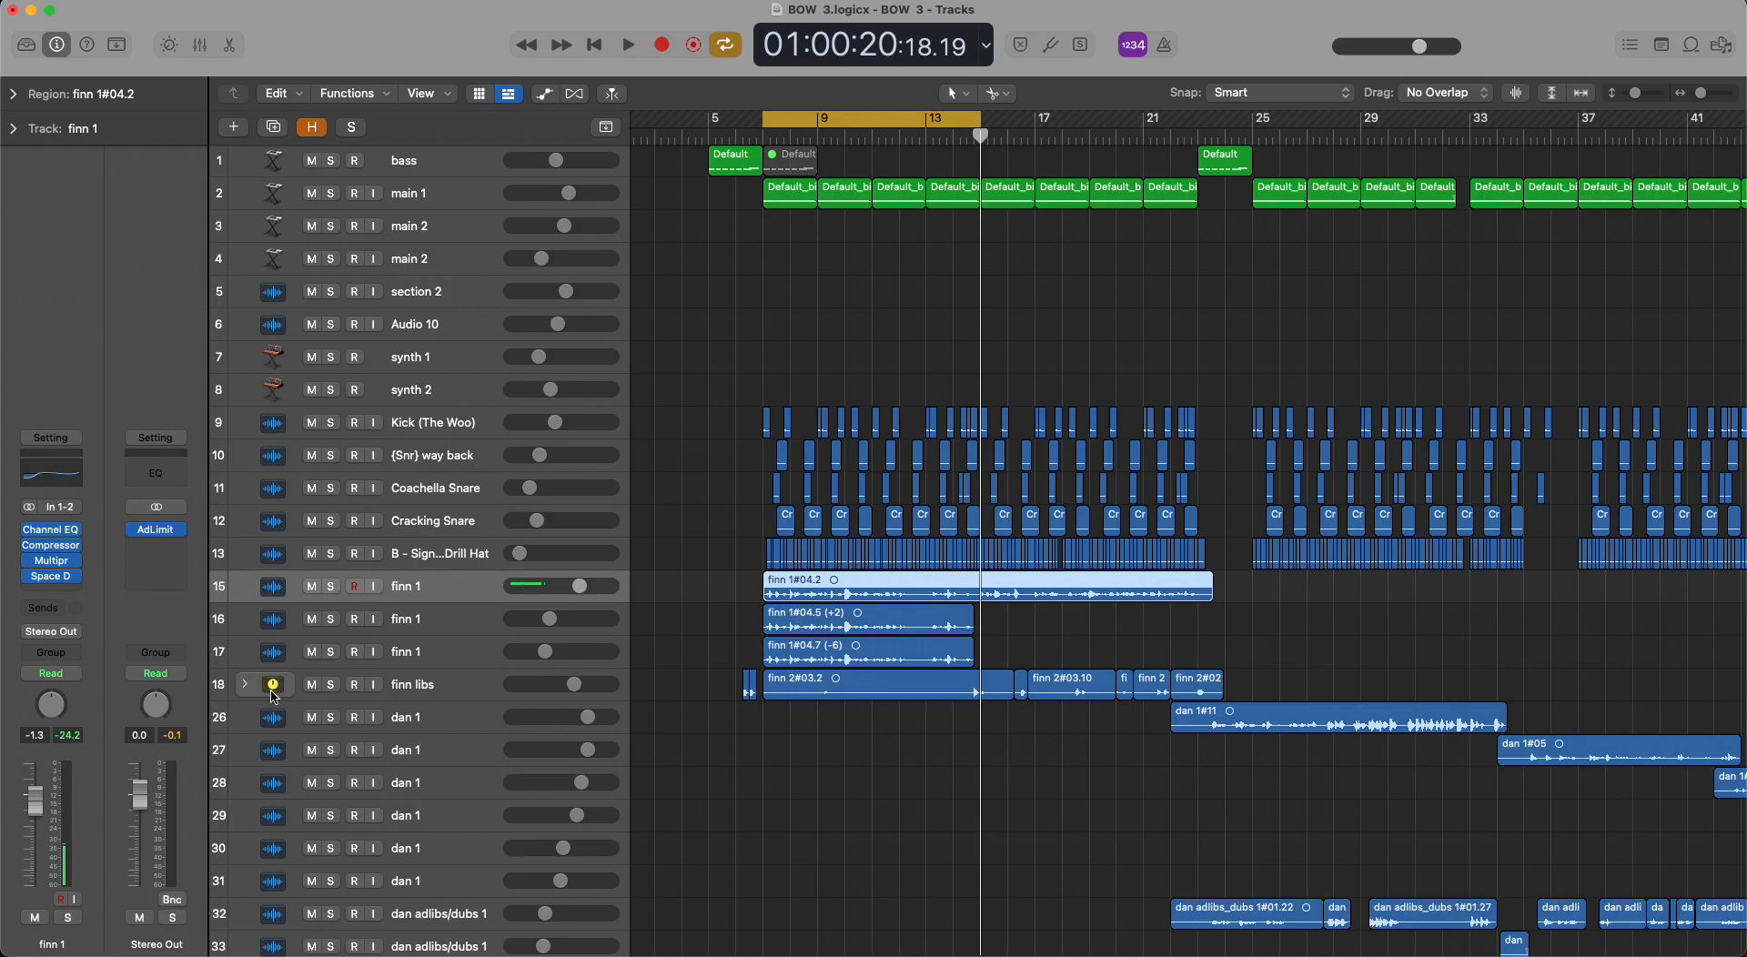
Extend the cycle range to bar 23 and turn cycle mode off.
scroll(791, 646, down, 5)
scroll(792, 646, down, 5)
drag(828, 121, 939, 123)
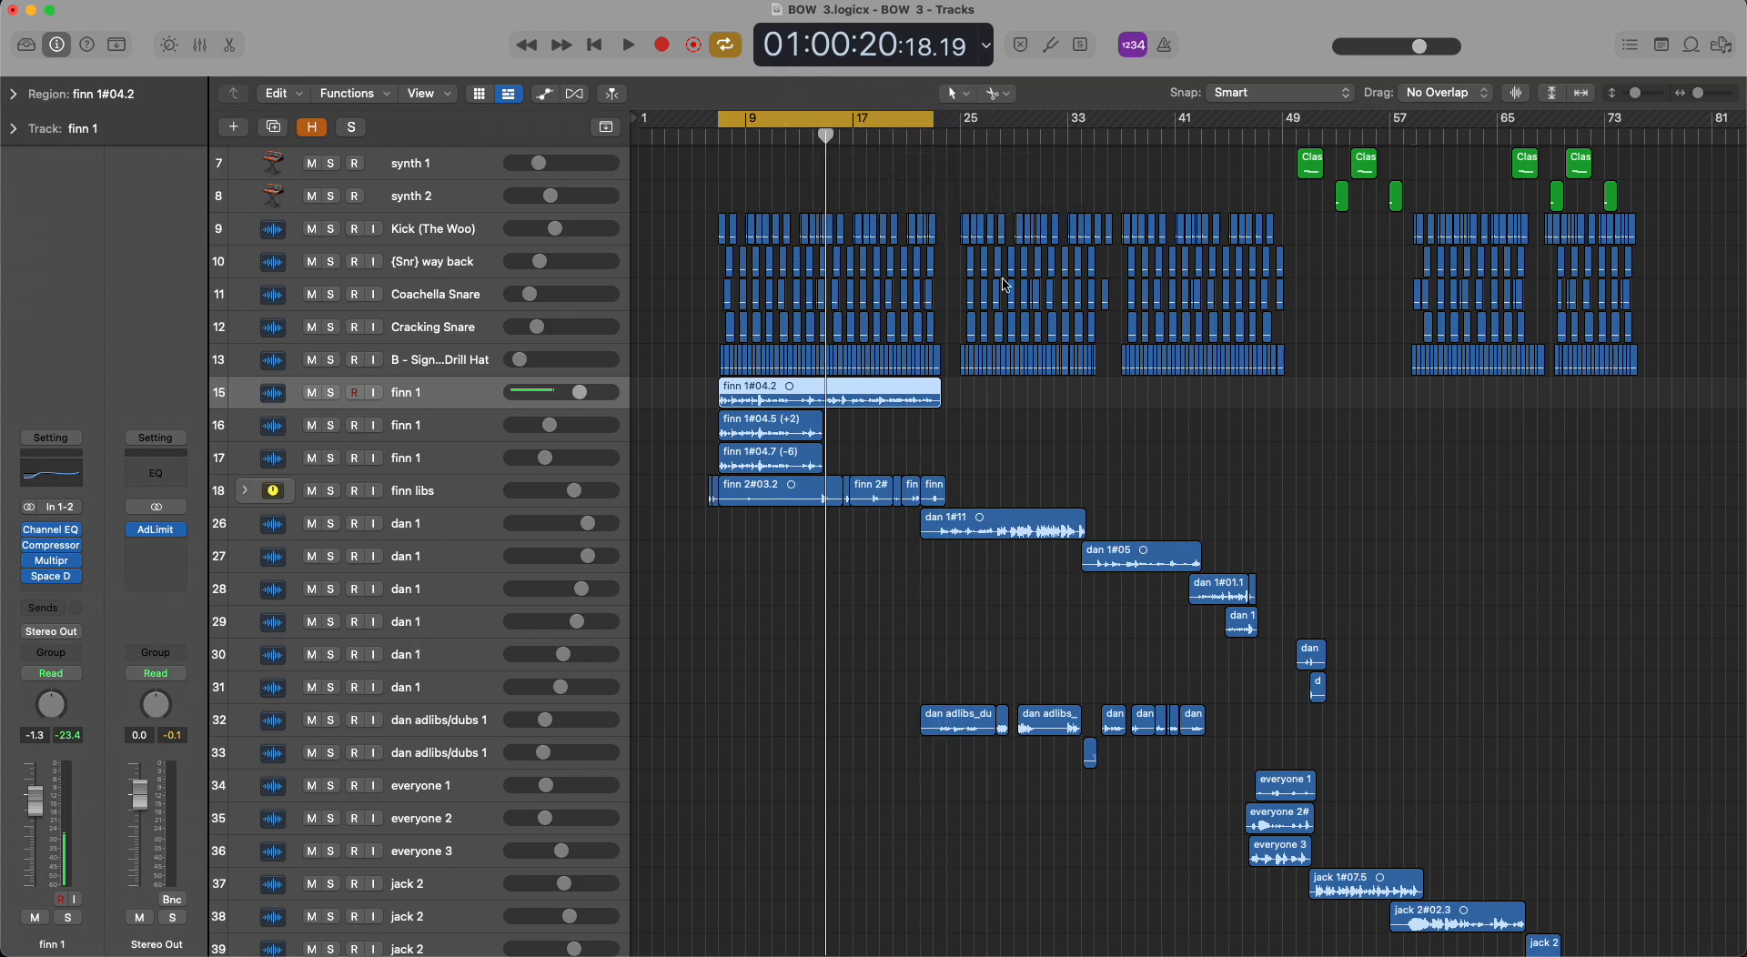
scroll(1003, 285, up, 5)
key(c)
Play the song briefly from bar 5, and play it again from bar 23.
click(697, 133)
key(space)
click(694, 132)
key(space)
click(693, 133)
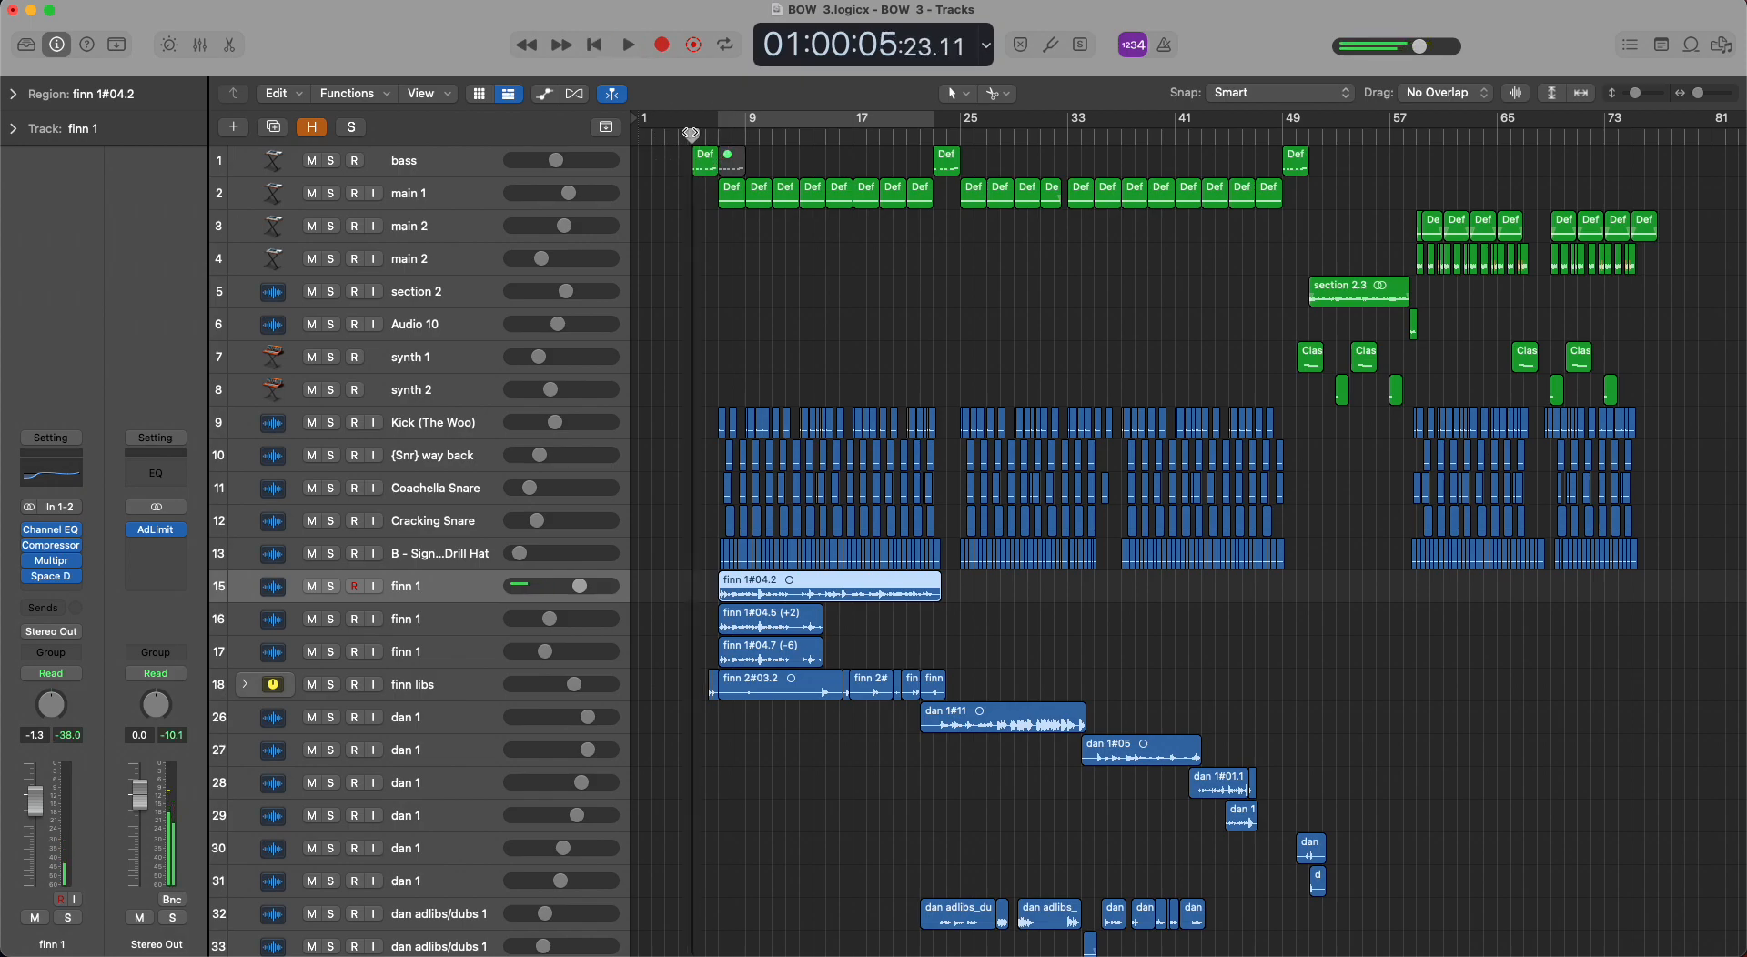
click(933, 133)
key(space)
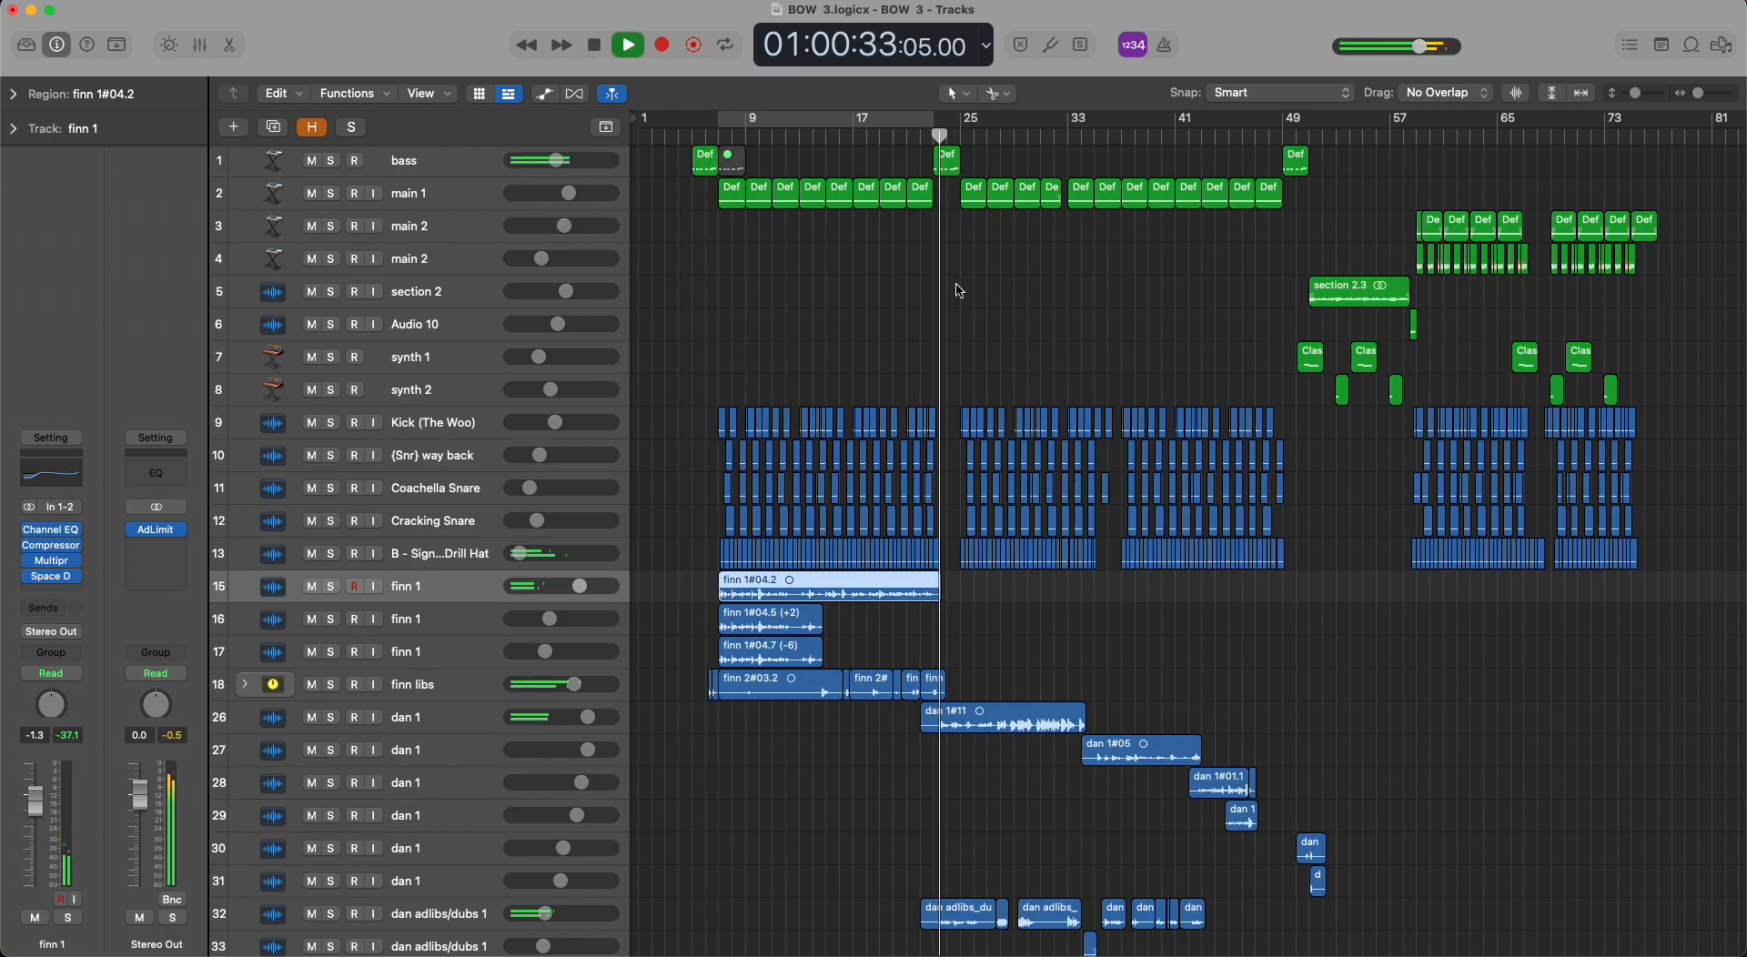
Solo track 41, jack adlibs/dubs 1, audition it from bar 7, select the track and remove the solo.
scroll(955, 287, down, 6)
scroll(958, 290, down, 10)
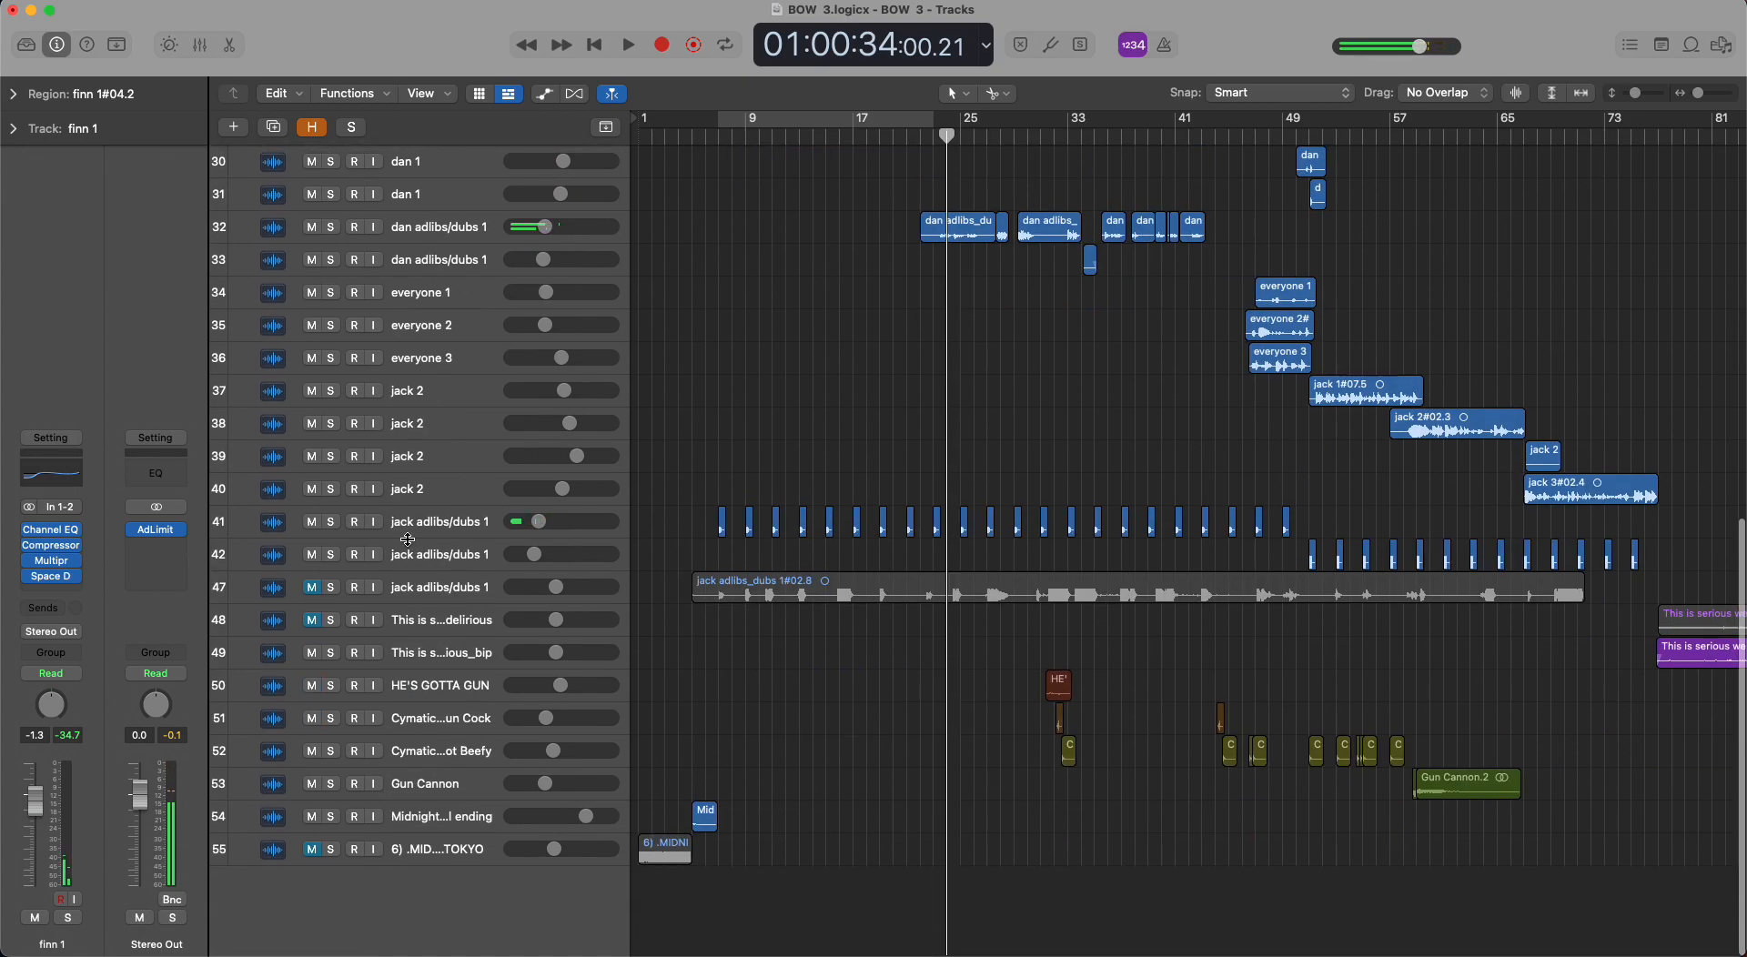
click(333, 522)
click(717, 138)
key(space)
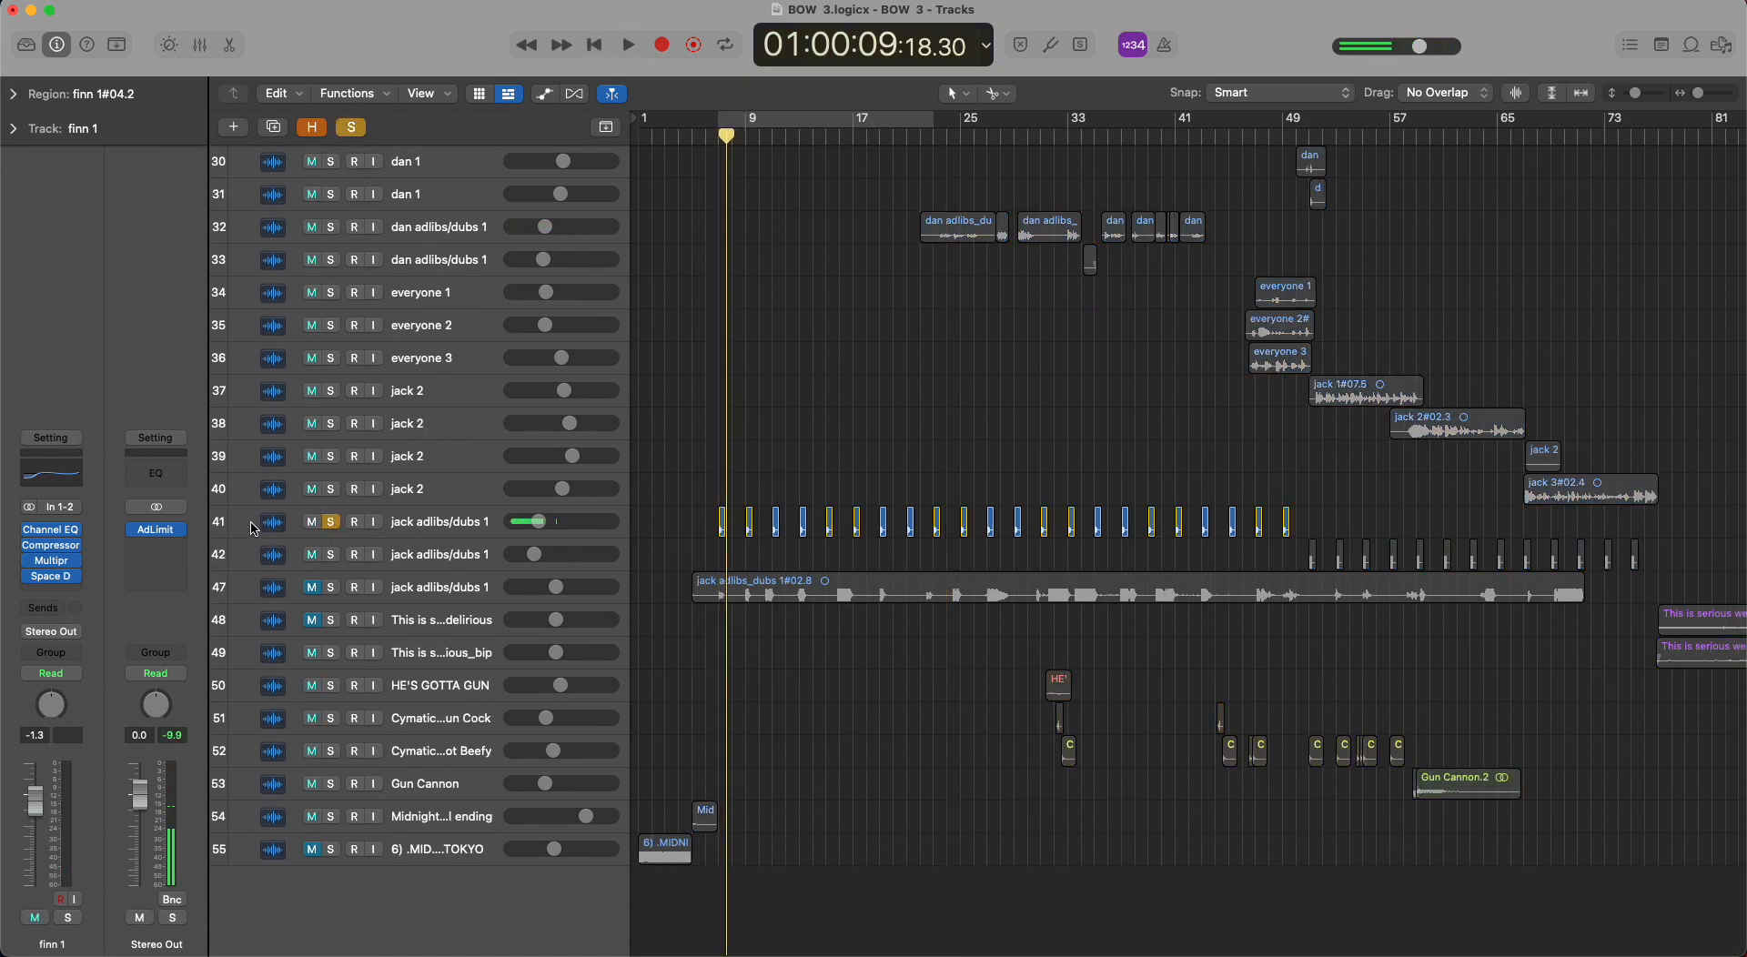
click(253, 528)
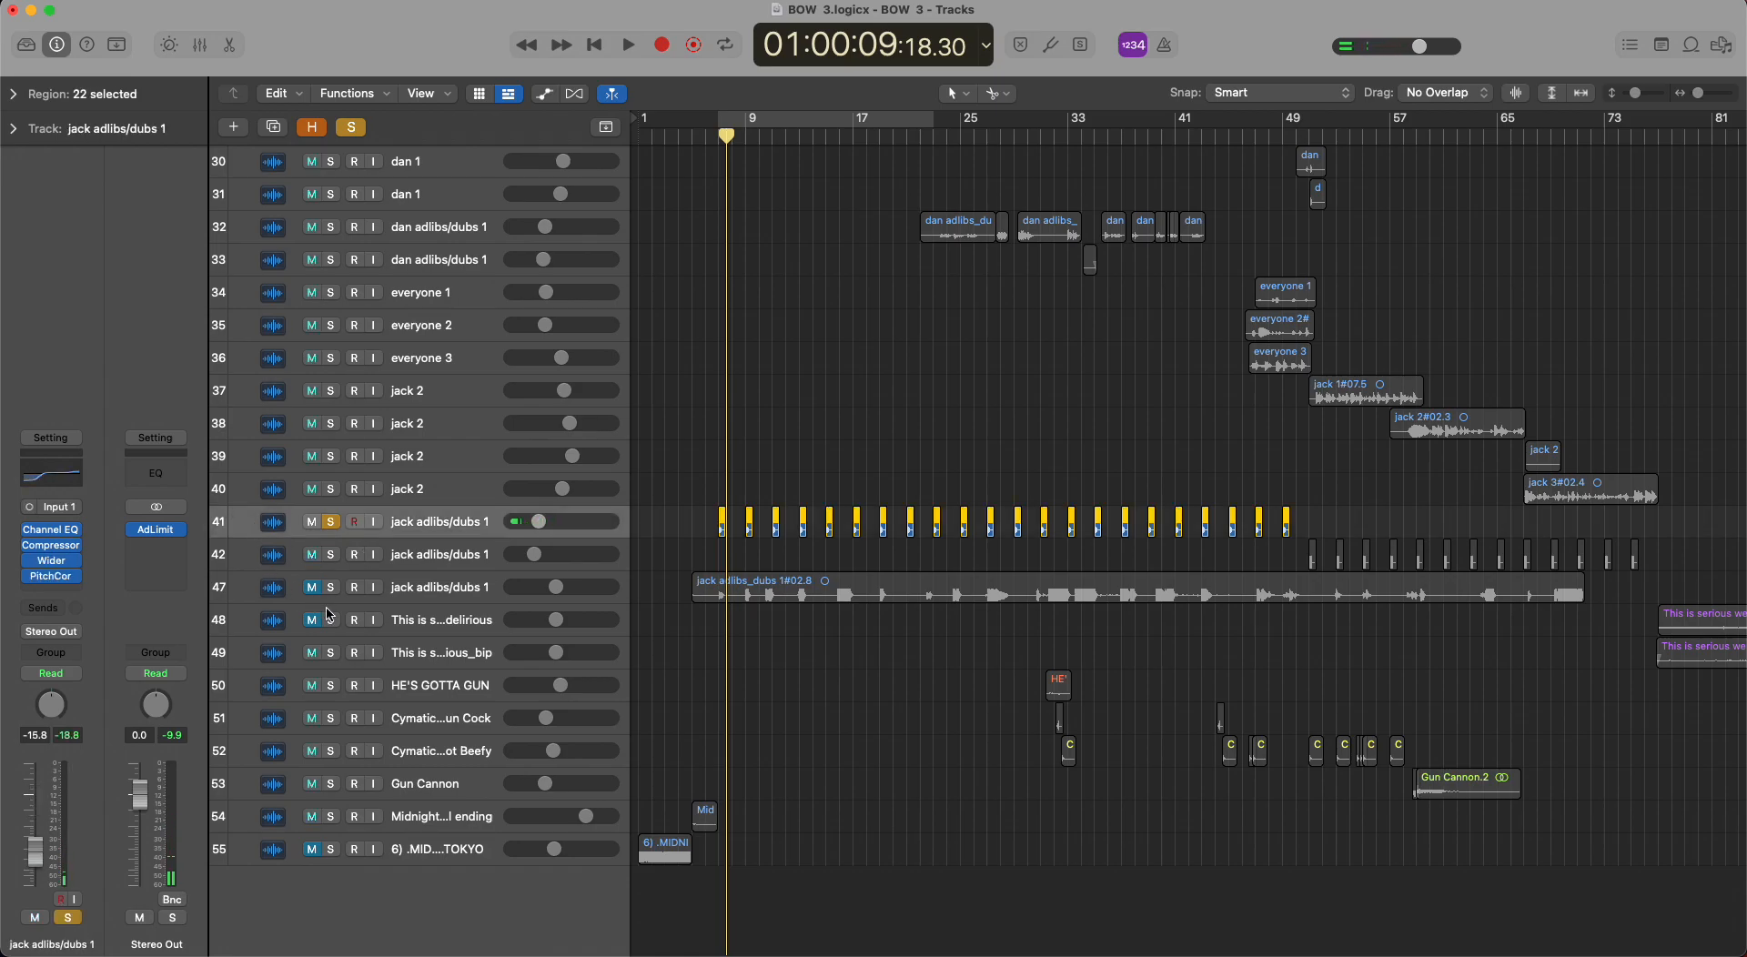
click(332, 521)
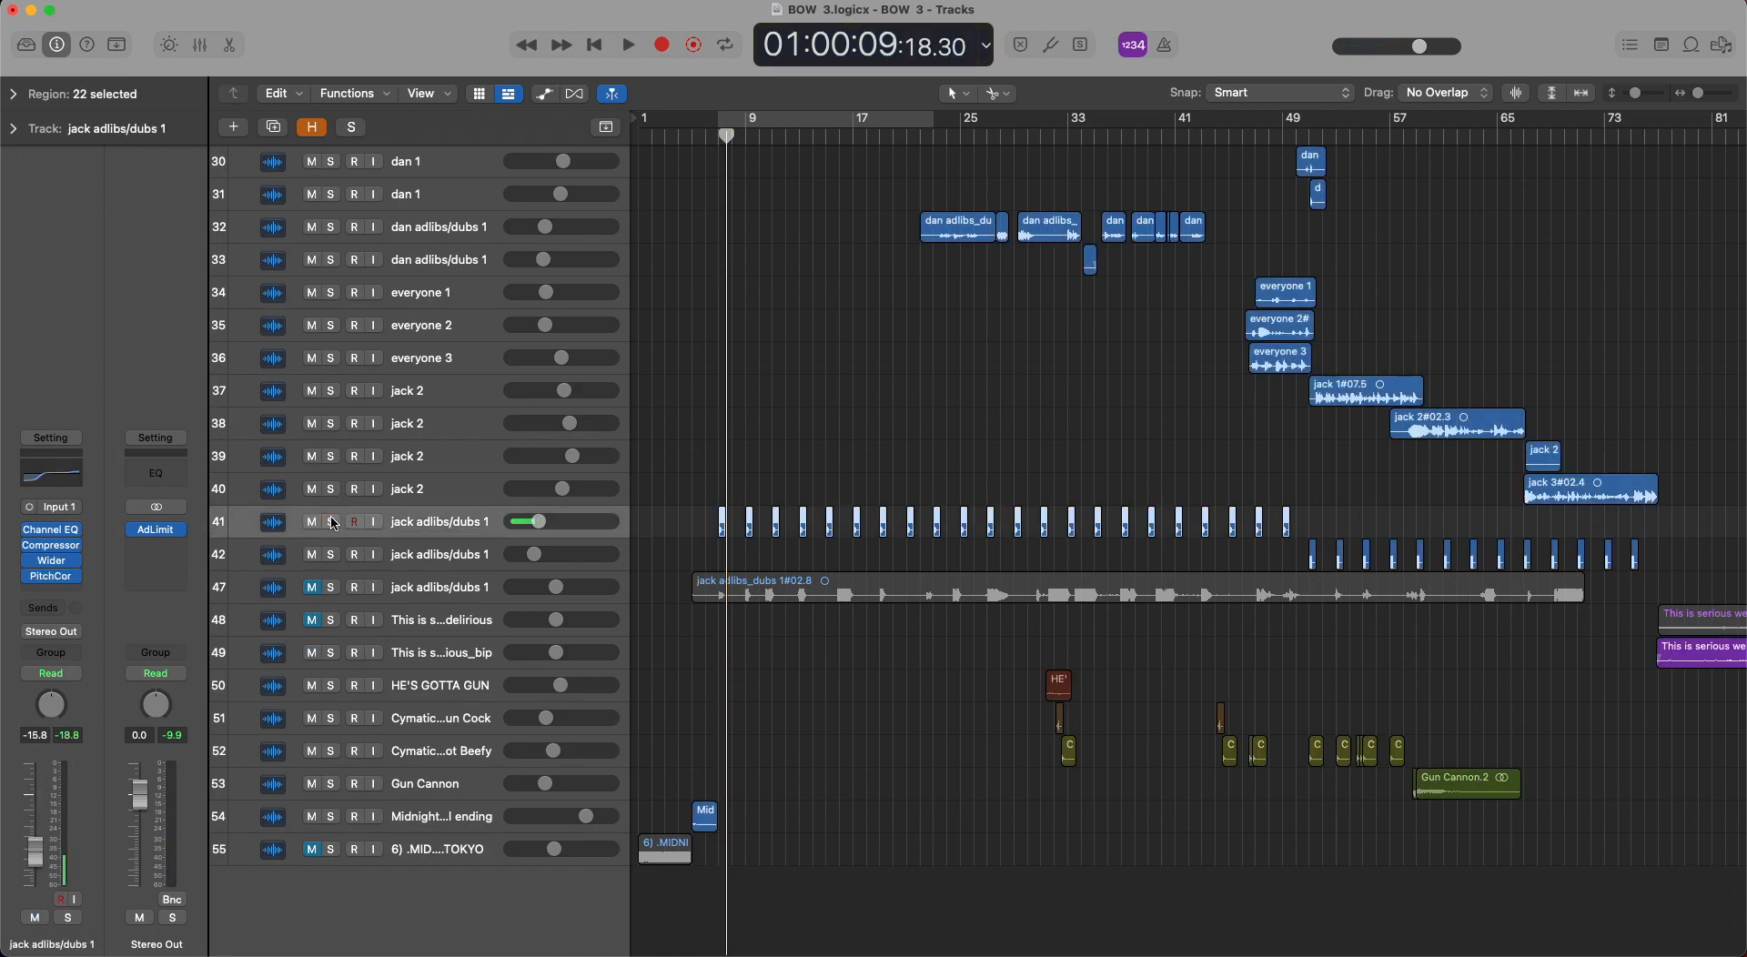
Look over the whole arrangement, from the drums and vocals down to the adlibs and effects tracks.
scroll(761, 595, down, 5)
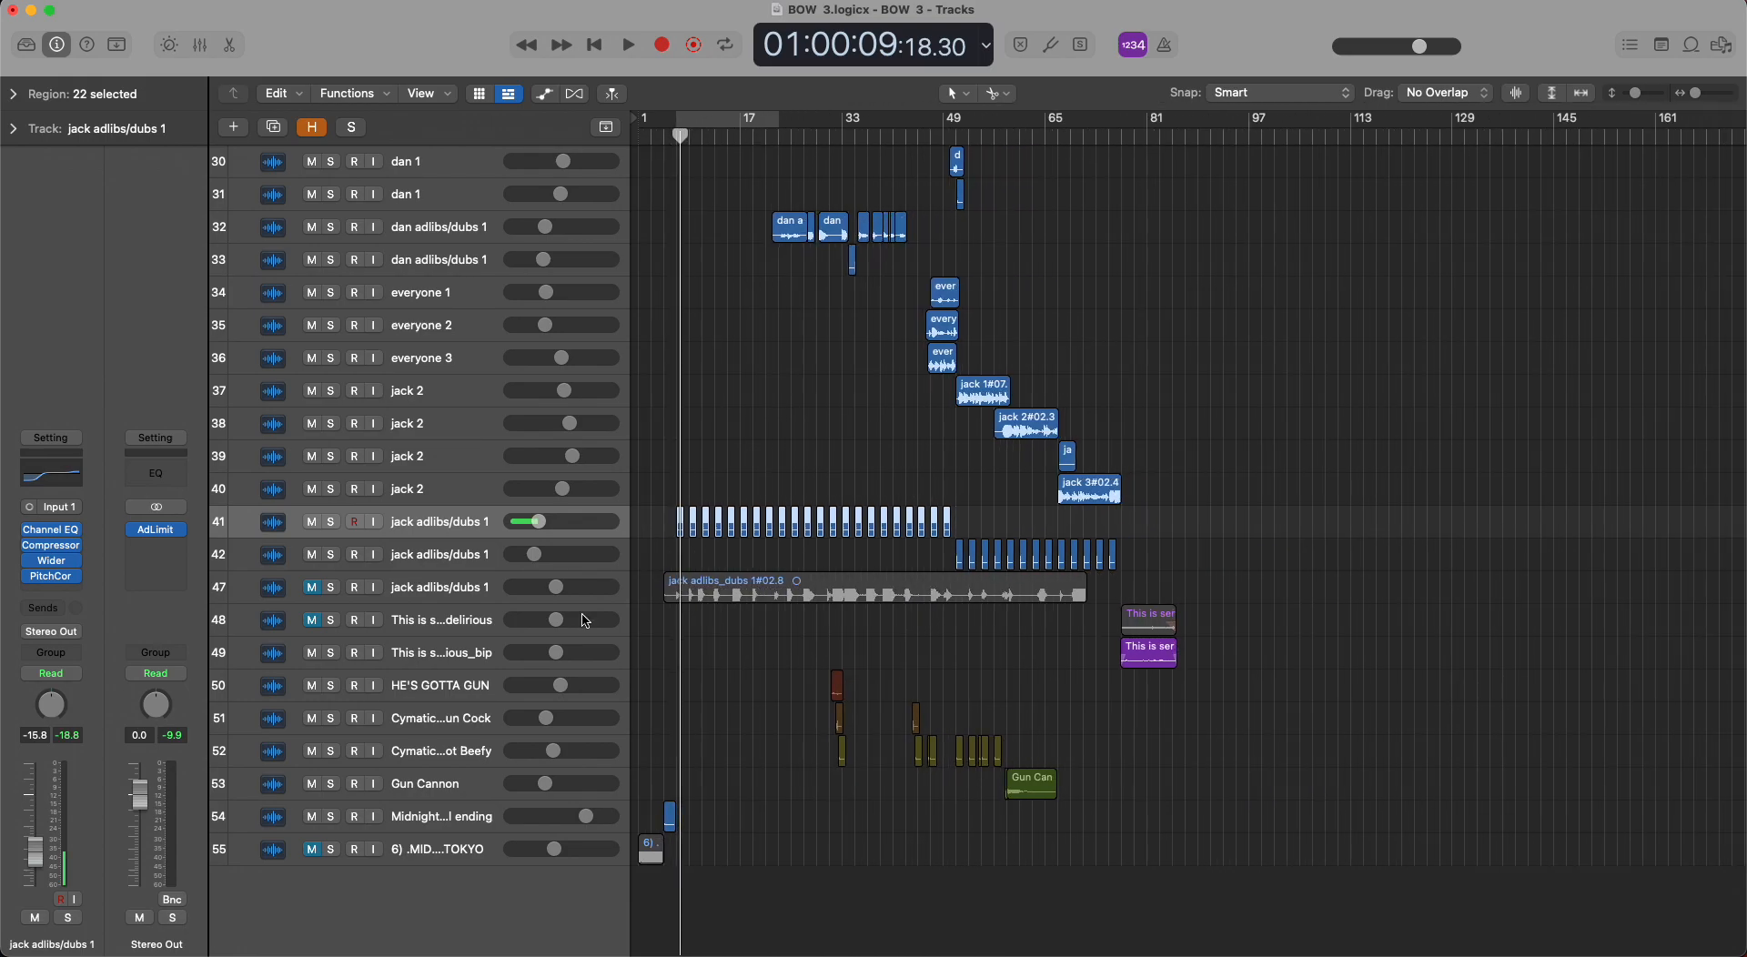
scroll(869, 561, up, 15)
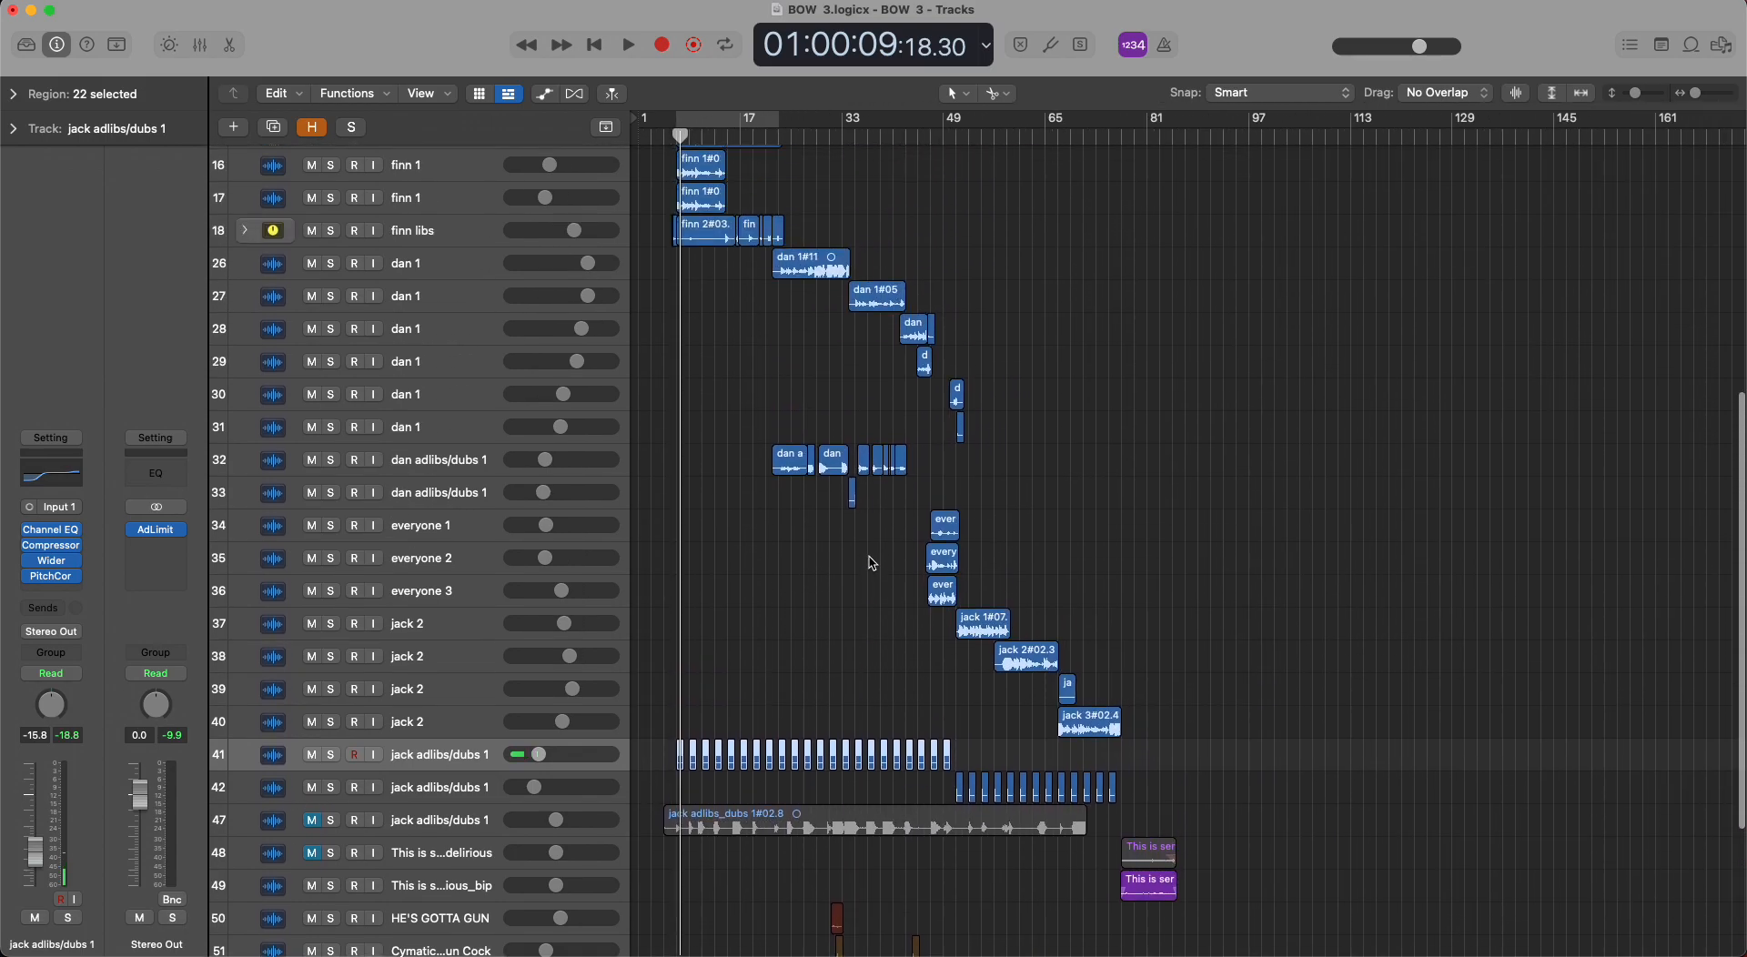
scroll(871, 560, up, 1)
scroll(896, 546, down, 3)
scroll(910, 541, up, 3)
scroll(906, 536, down, 15)
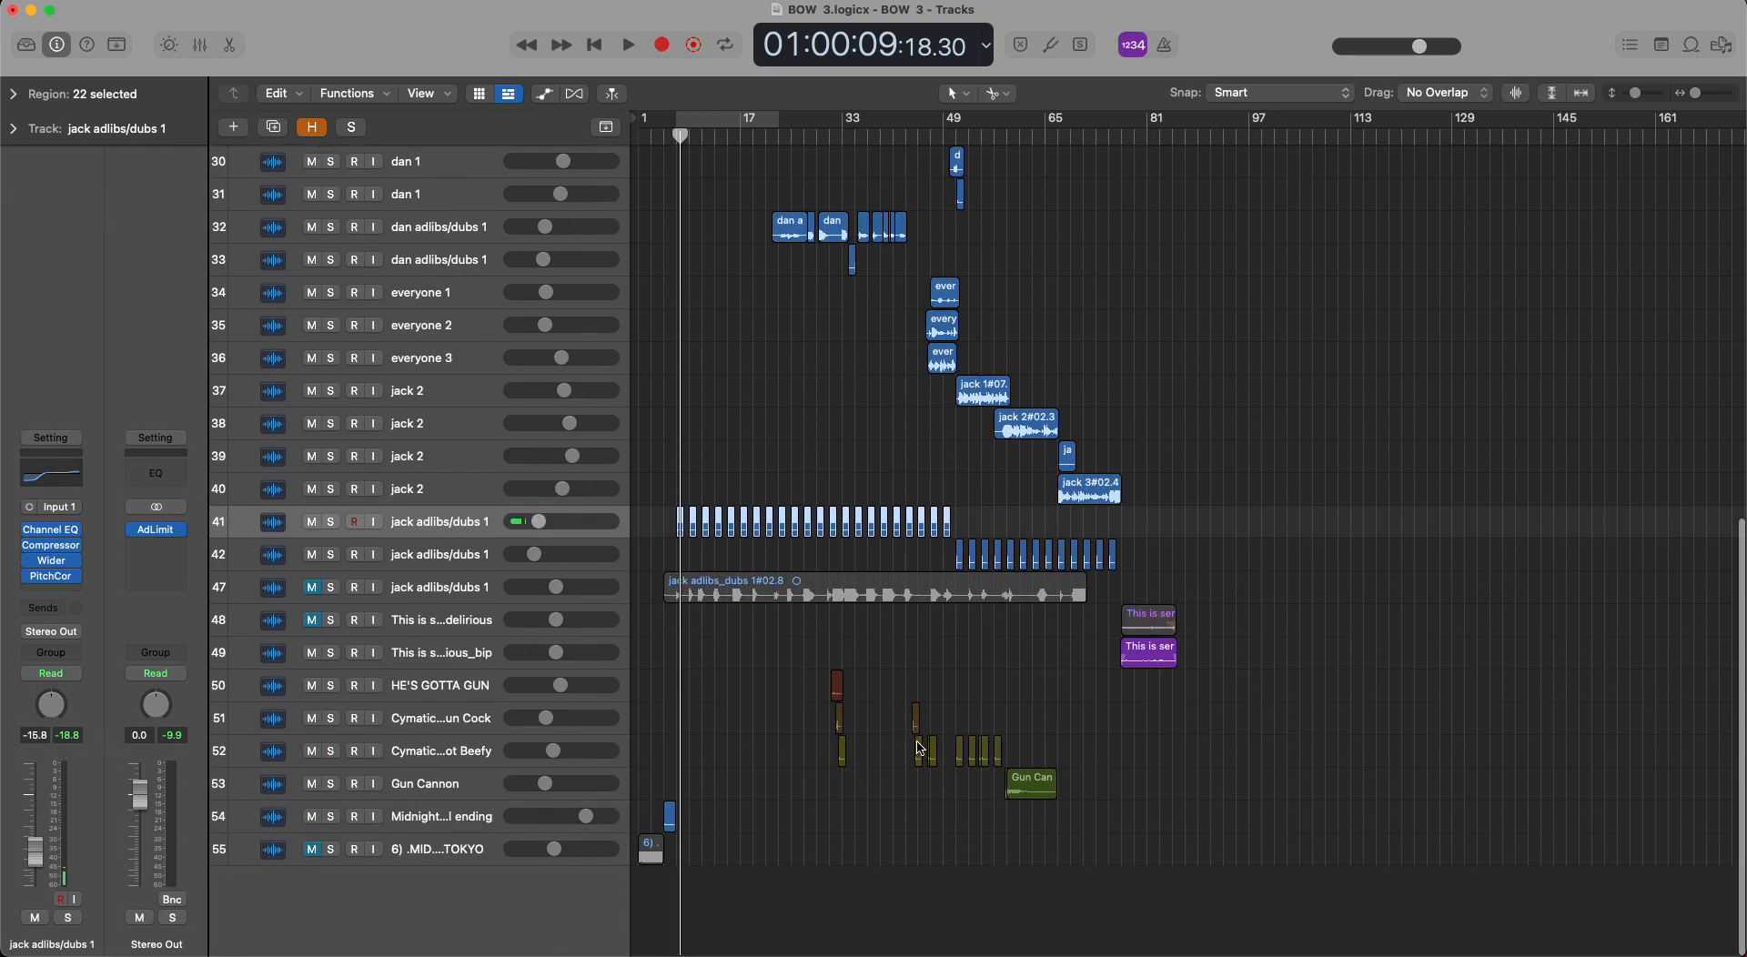
scroll(917, 626, up, 6)
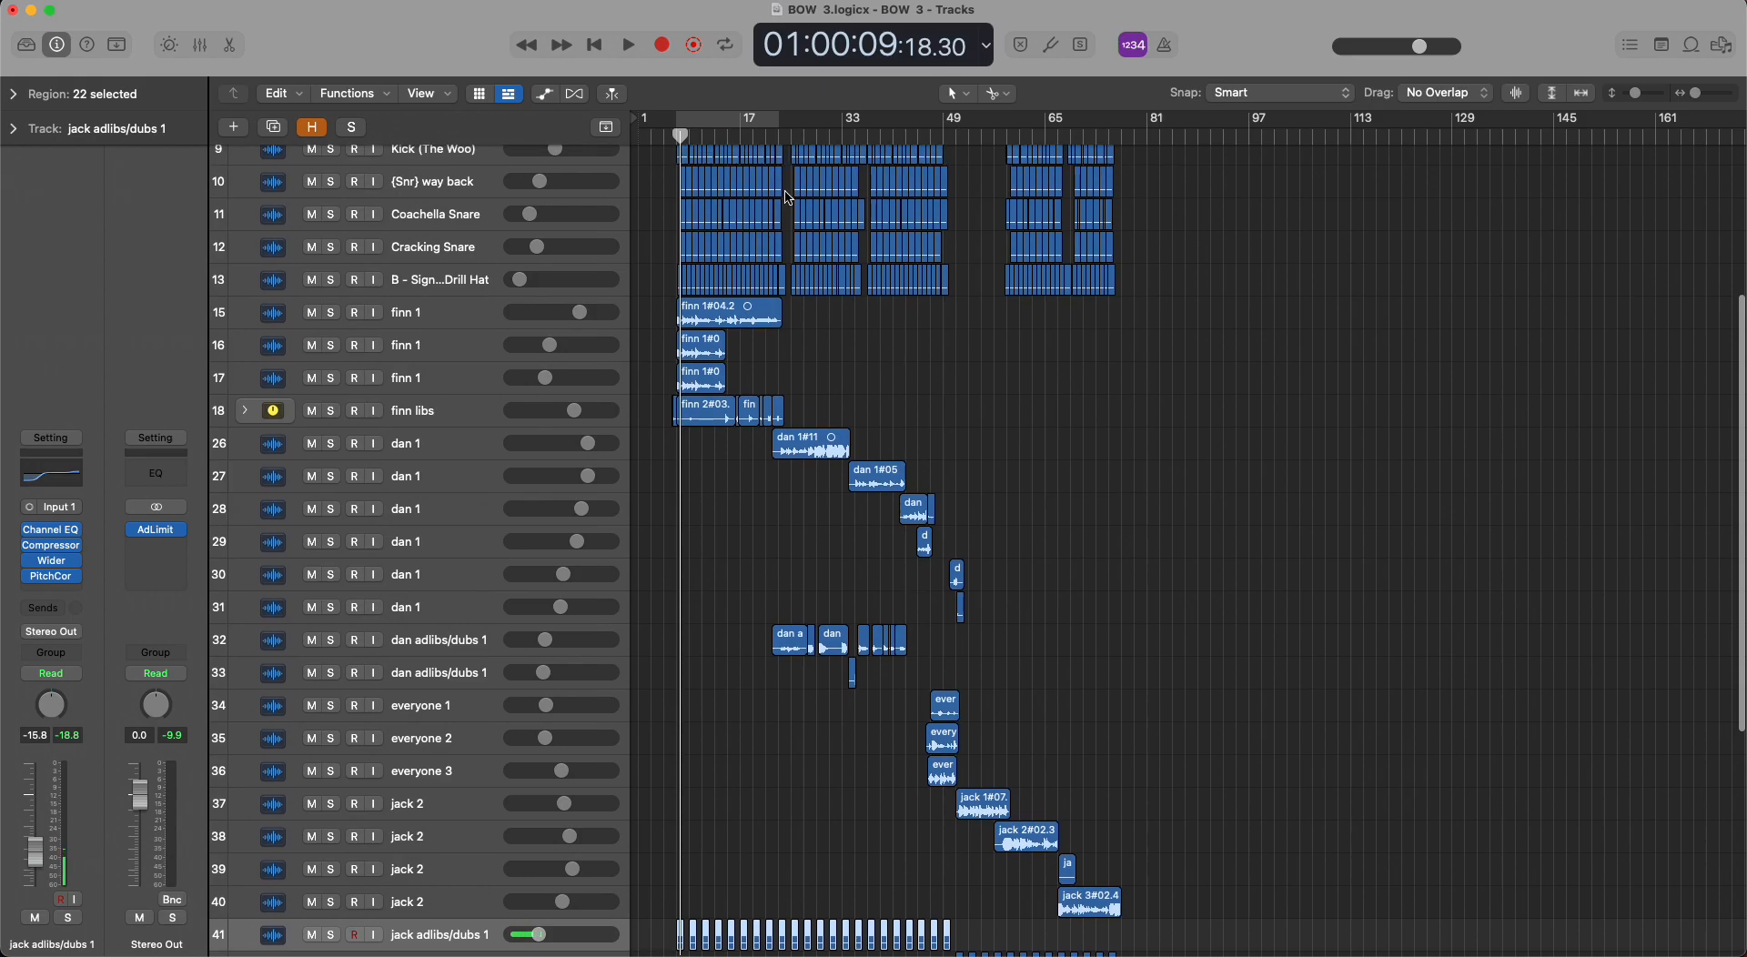
Clear the region selection and set the cycle range to bars 49 to 81.
drag(776, 139, 924, 138)
click(991, 309)
scroll(992, 310, up, 5)
scroll(992, 309, down, 10)
scroll(992, 309, up, 10)
scroll(992, 310, up, 1)
drag(924, 137, 1150, 129)
scroll(957, 380, up, 1)
scroll(957, 380, up, 5)
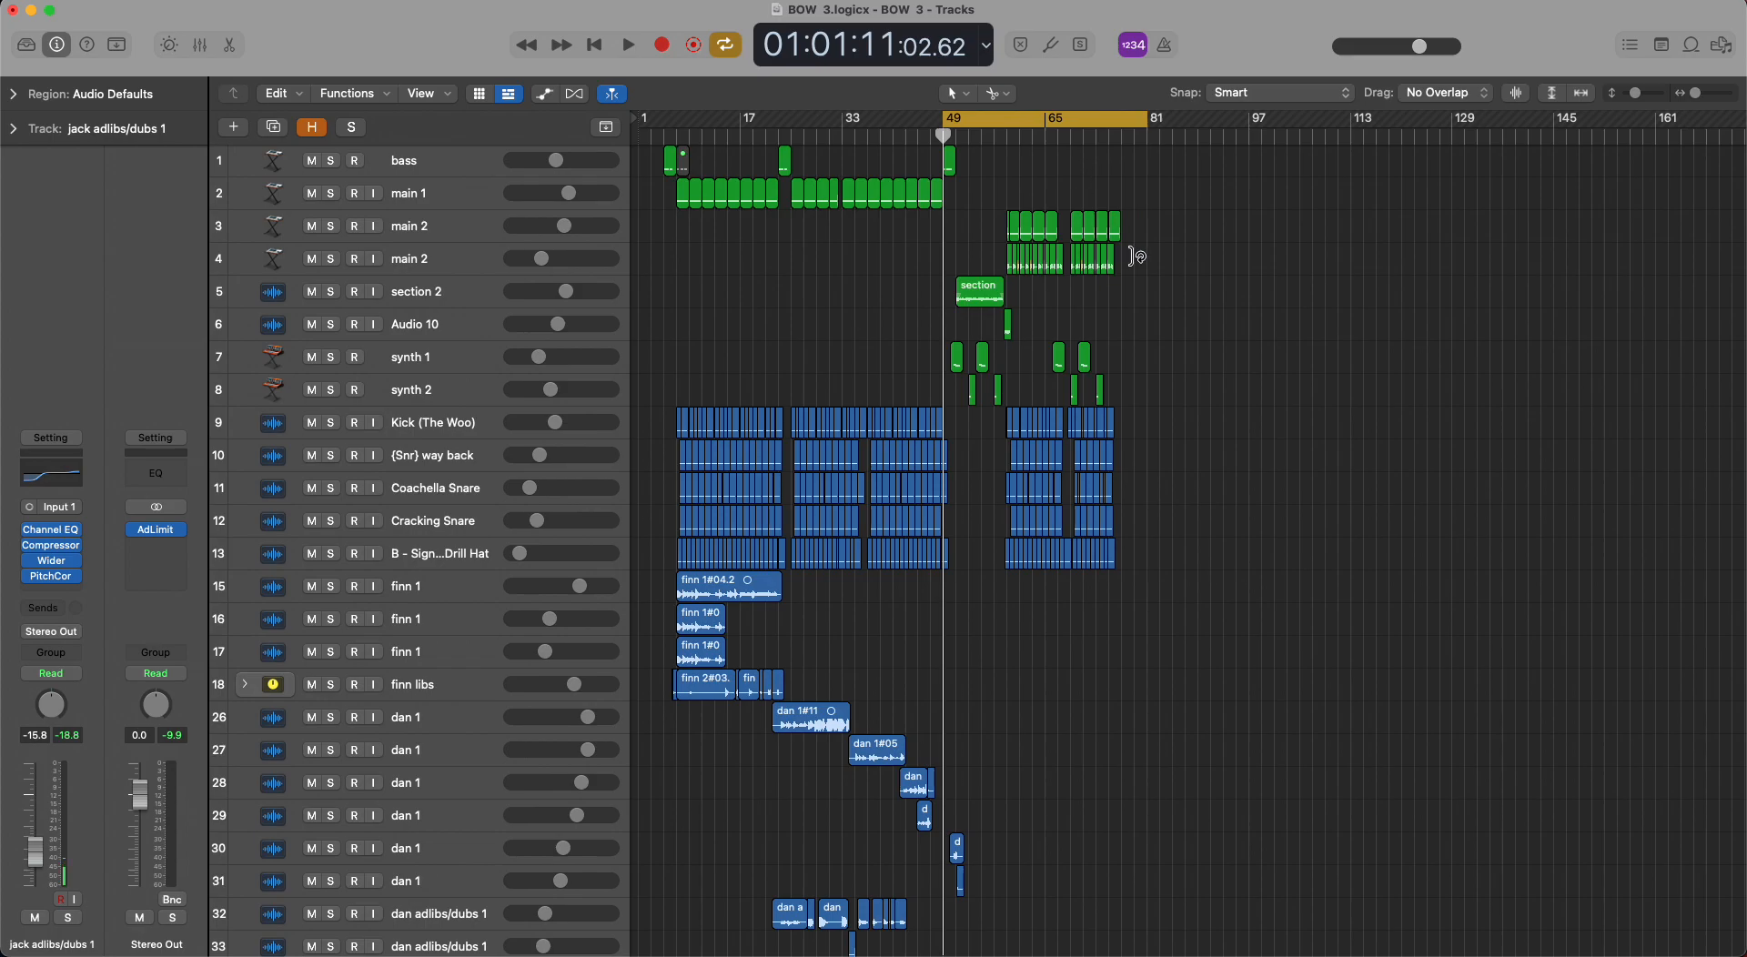
Solo the bass track, play its region from bar 49, clear the solo and stop playback.
scroll(1145, 269, up, 1)
scroll(1145, 270, up, 3)
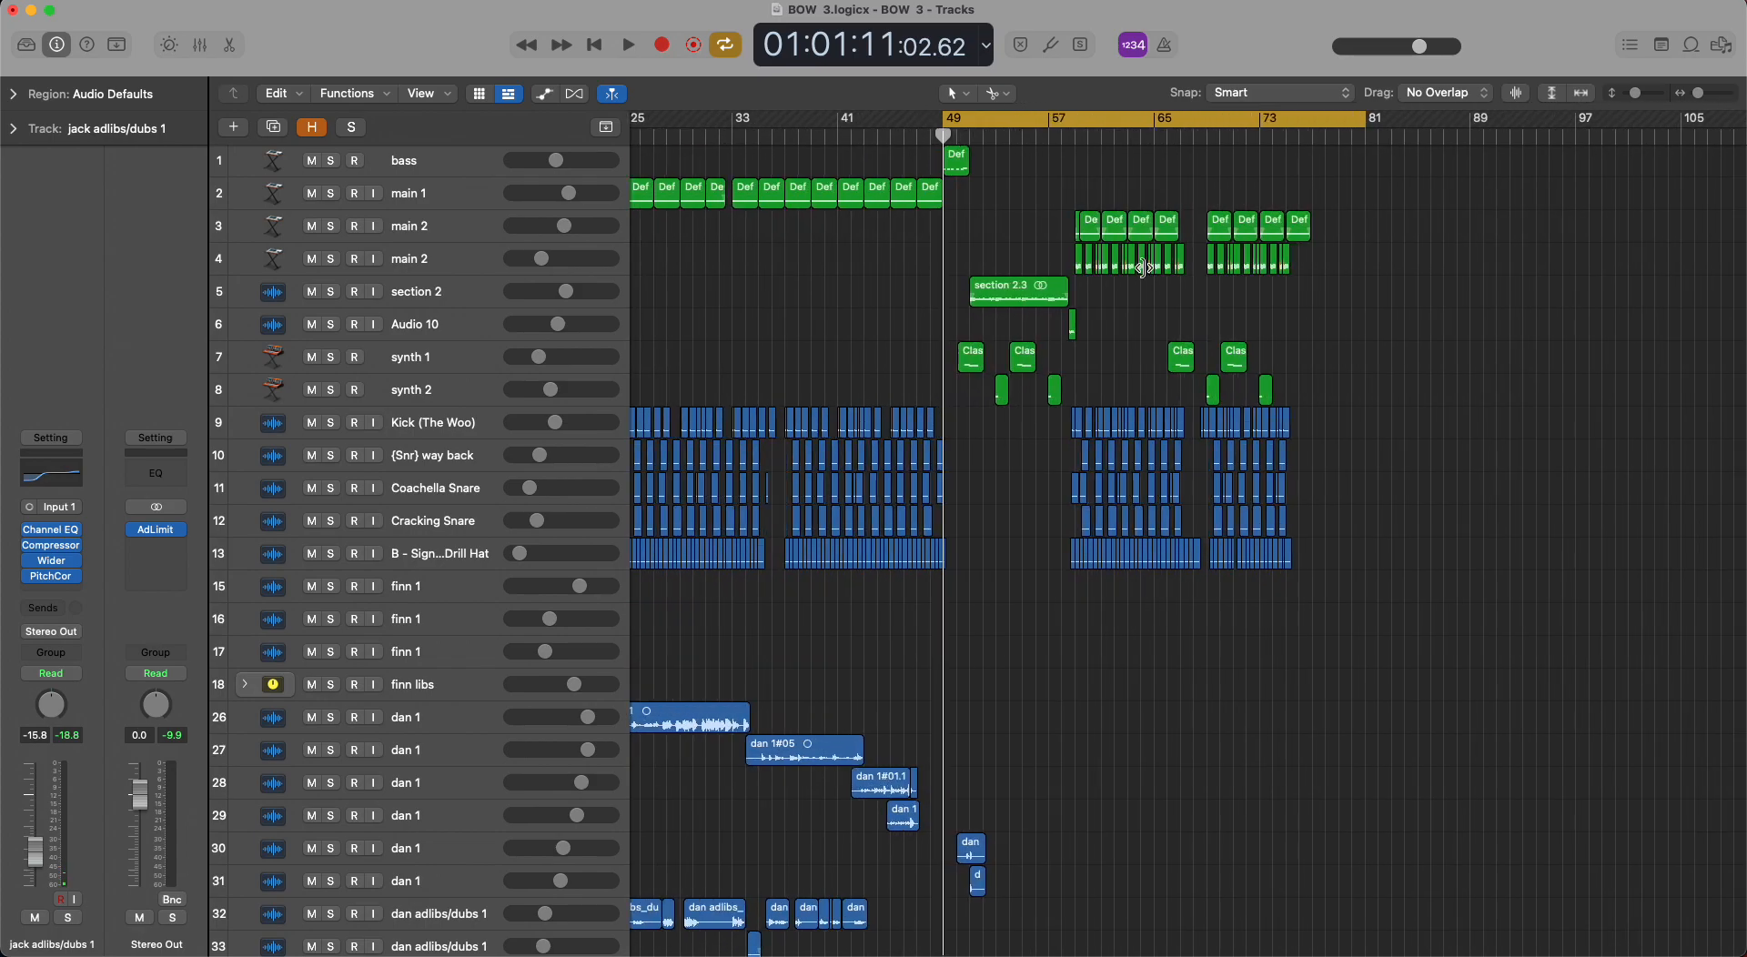
click(333, 163)
key(space)
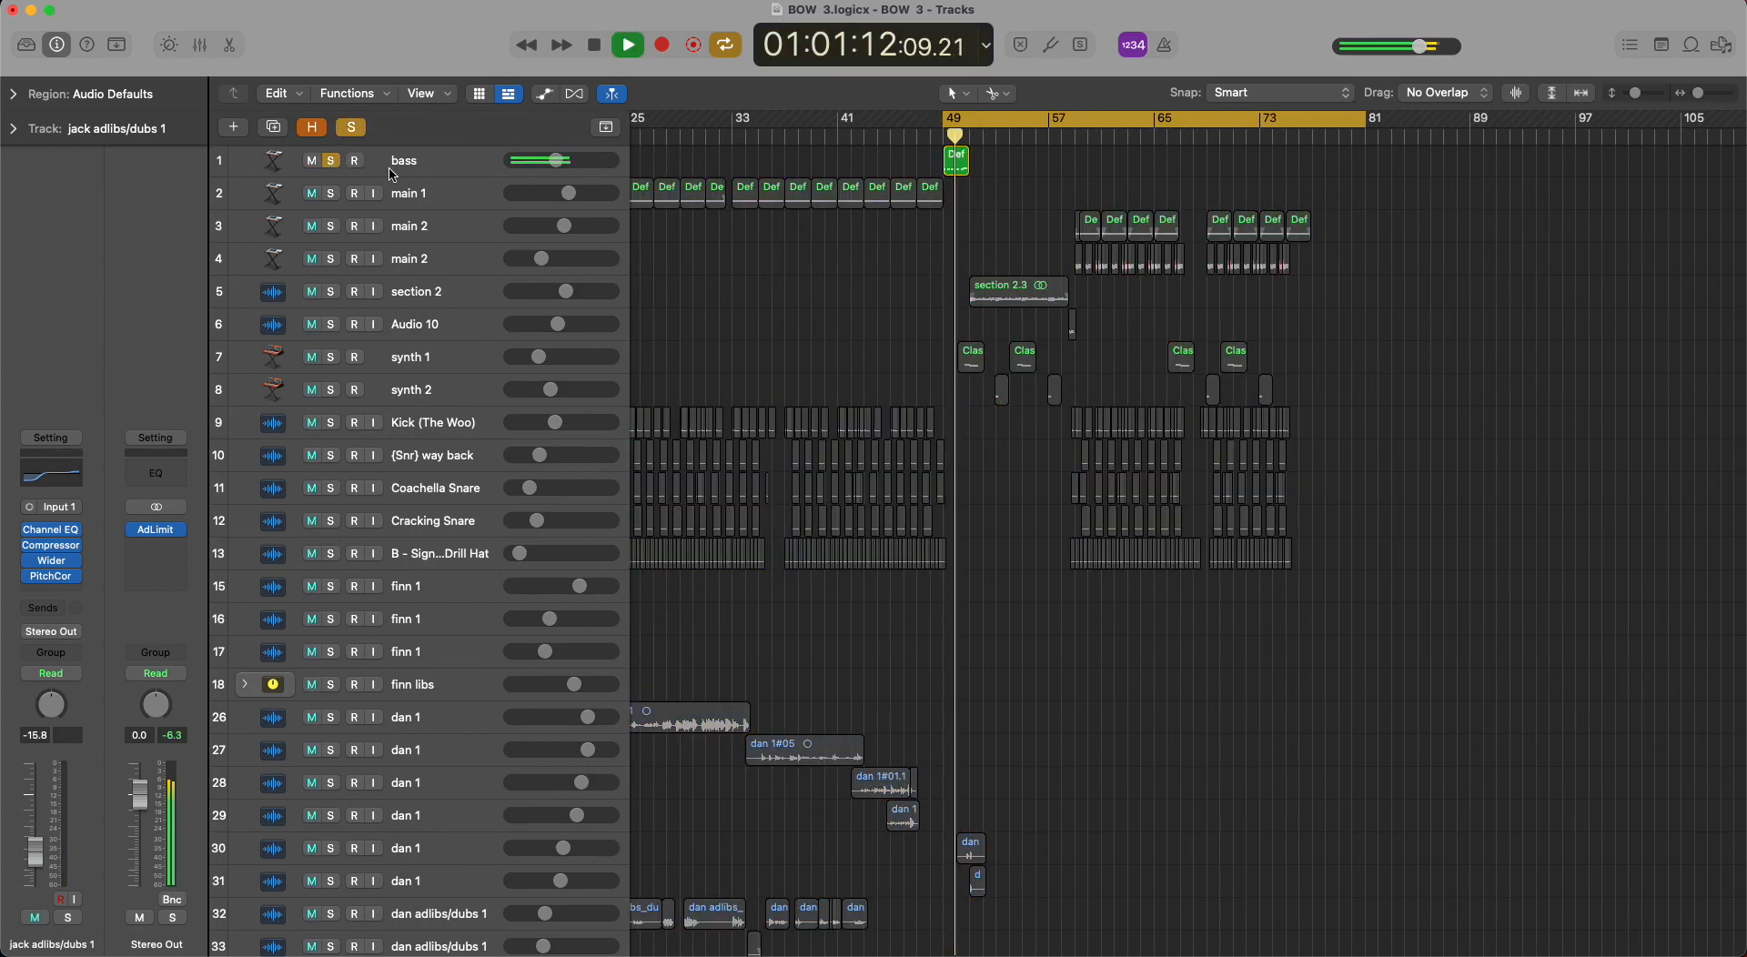
click(354, 128)
key(space)
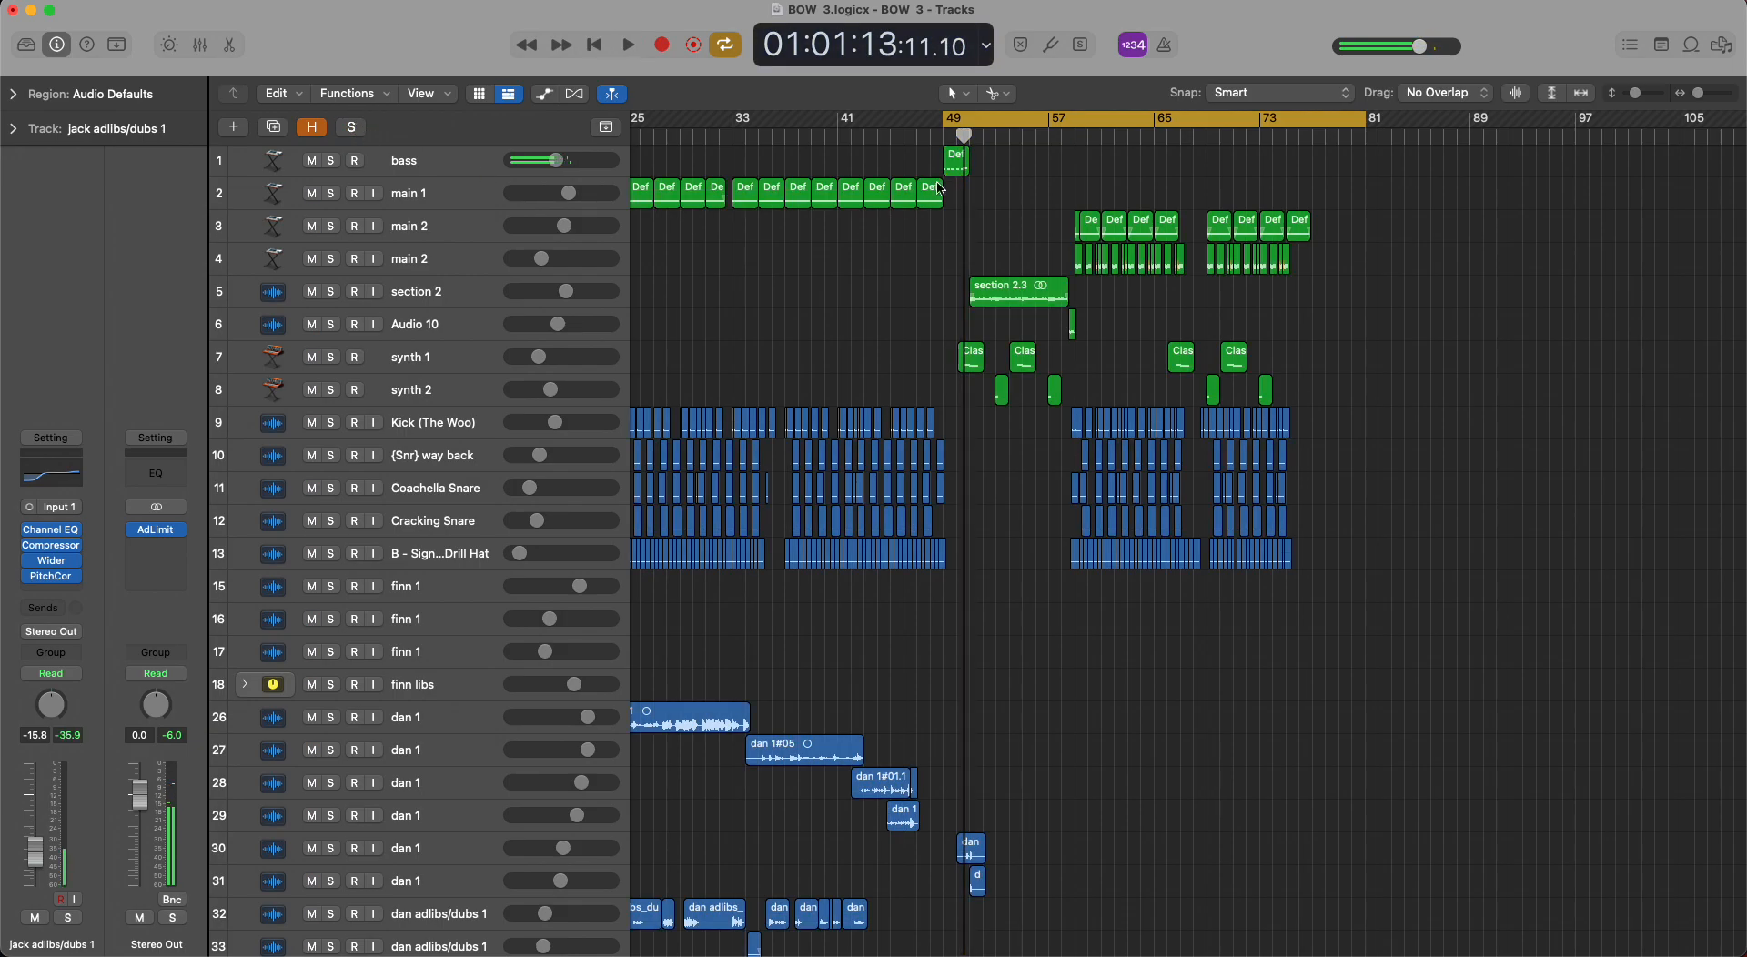
Move the start of the cycle range to bar 50, solo the synth 1 track and play it.
drag(953, 123, 962, 120)
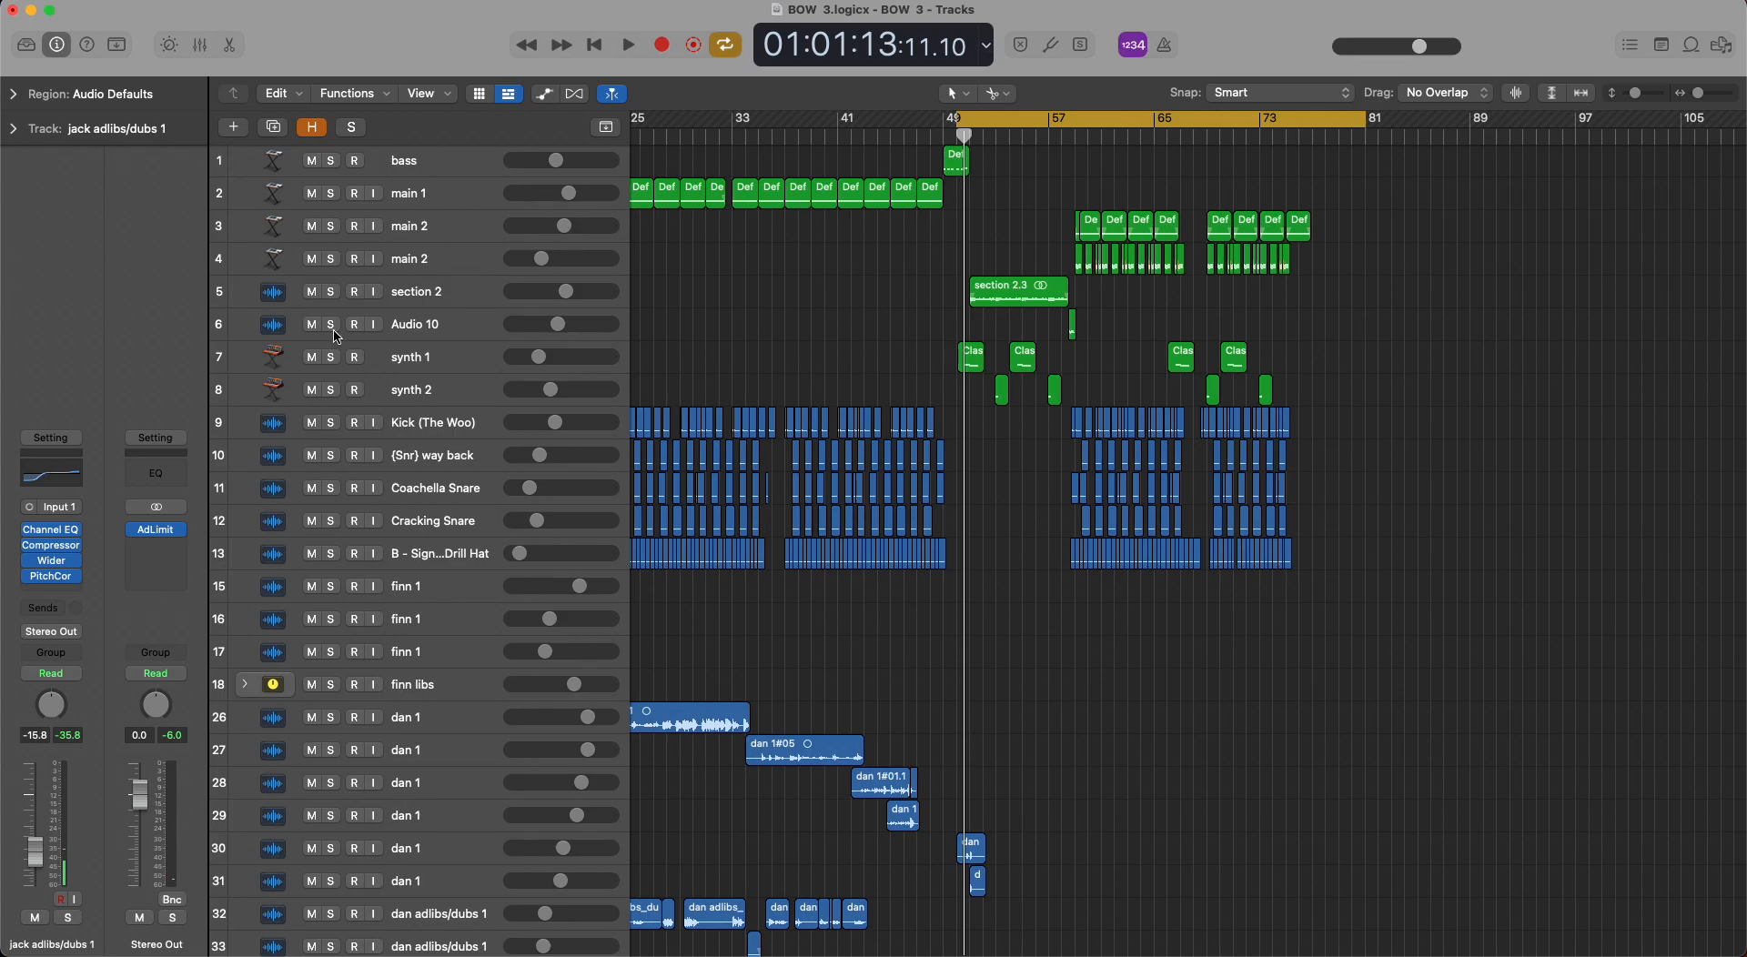
click(331, 357)
key(space)
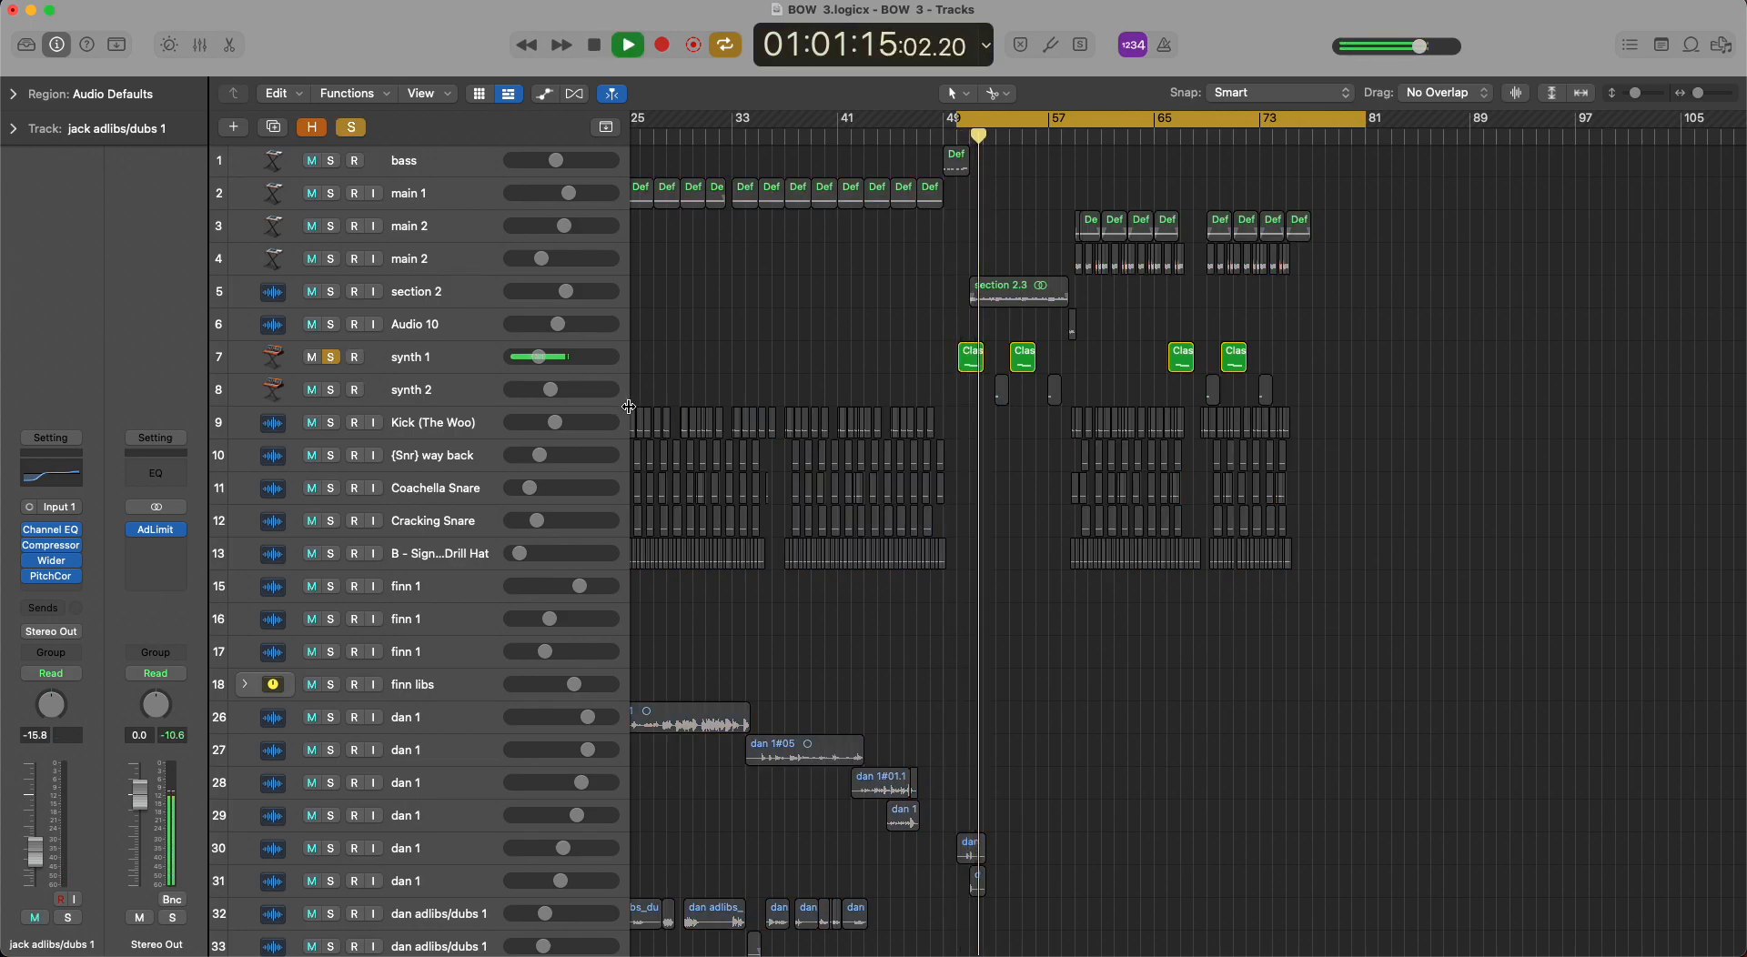
Switch the solo from synth 1 to synth 2 during playback and select the synth 2 track.
click(332, 391)
click(332, 359)
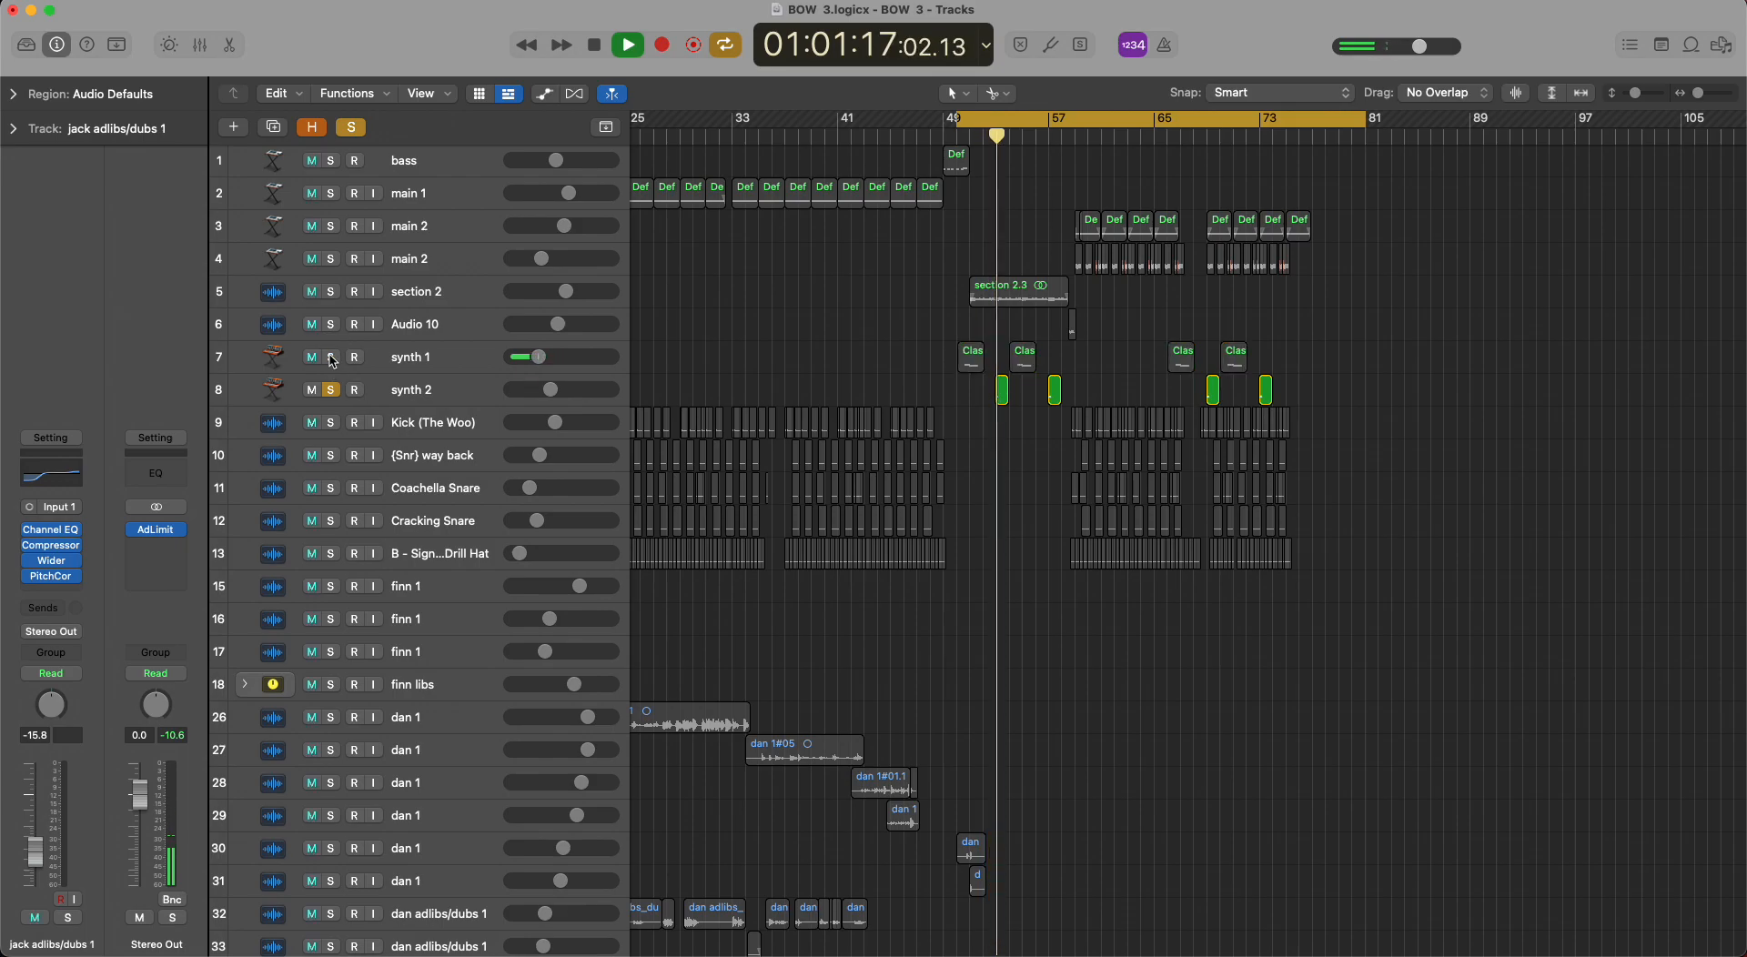
click(355, 404)
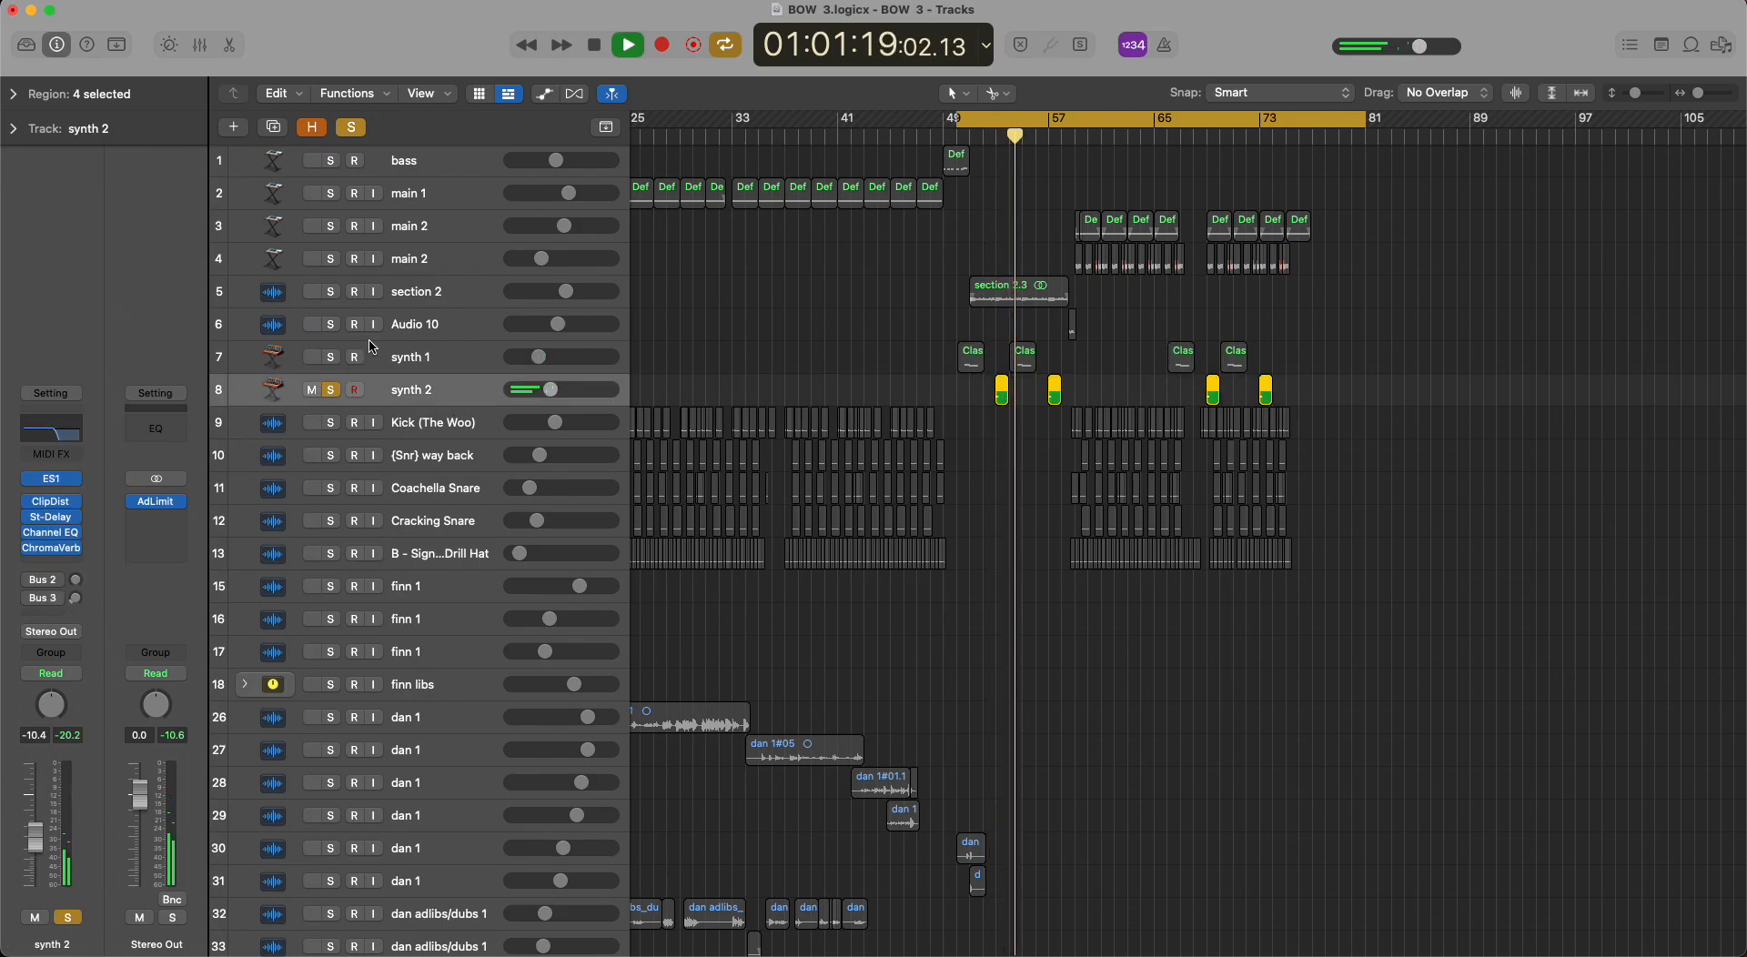
Clear the synth 2 solo, set the cycle range to bars 59 to 67 and select the section 2.3 region.
click(333, 391)
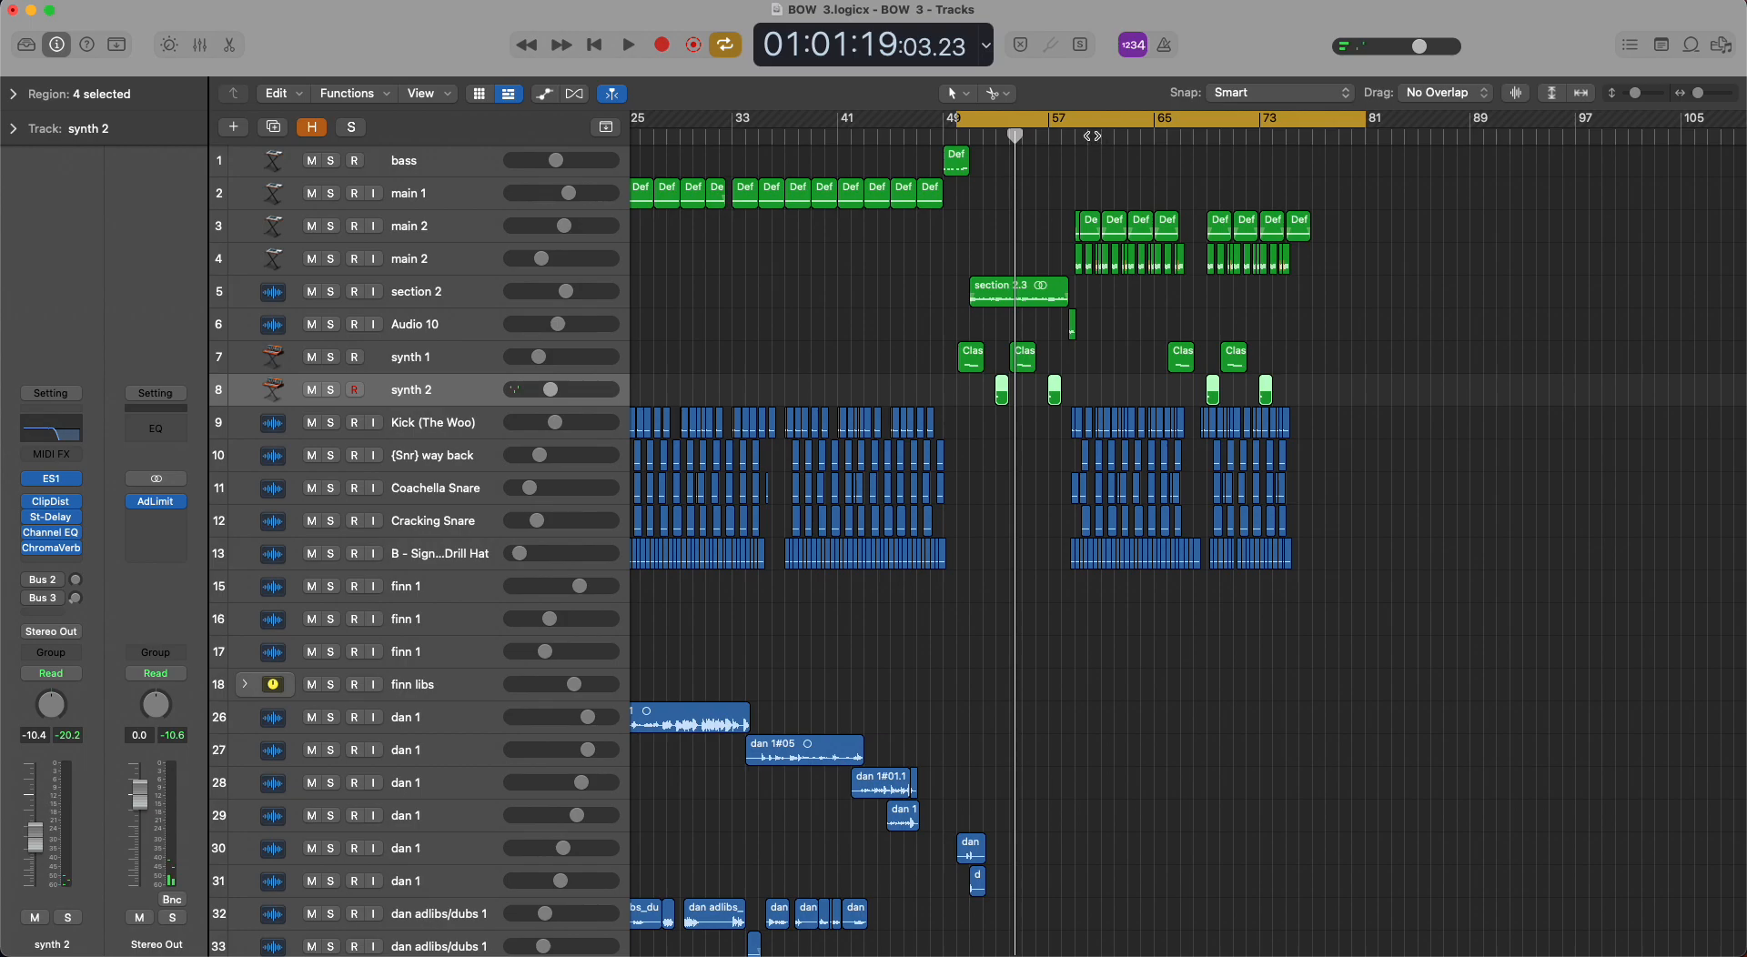
drag(1074, 121, 1181, 121)
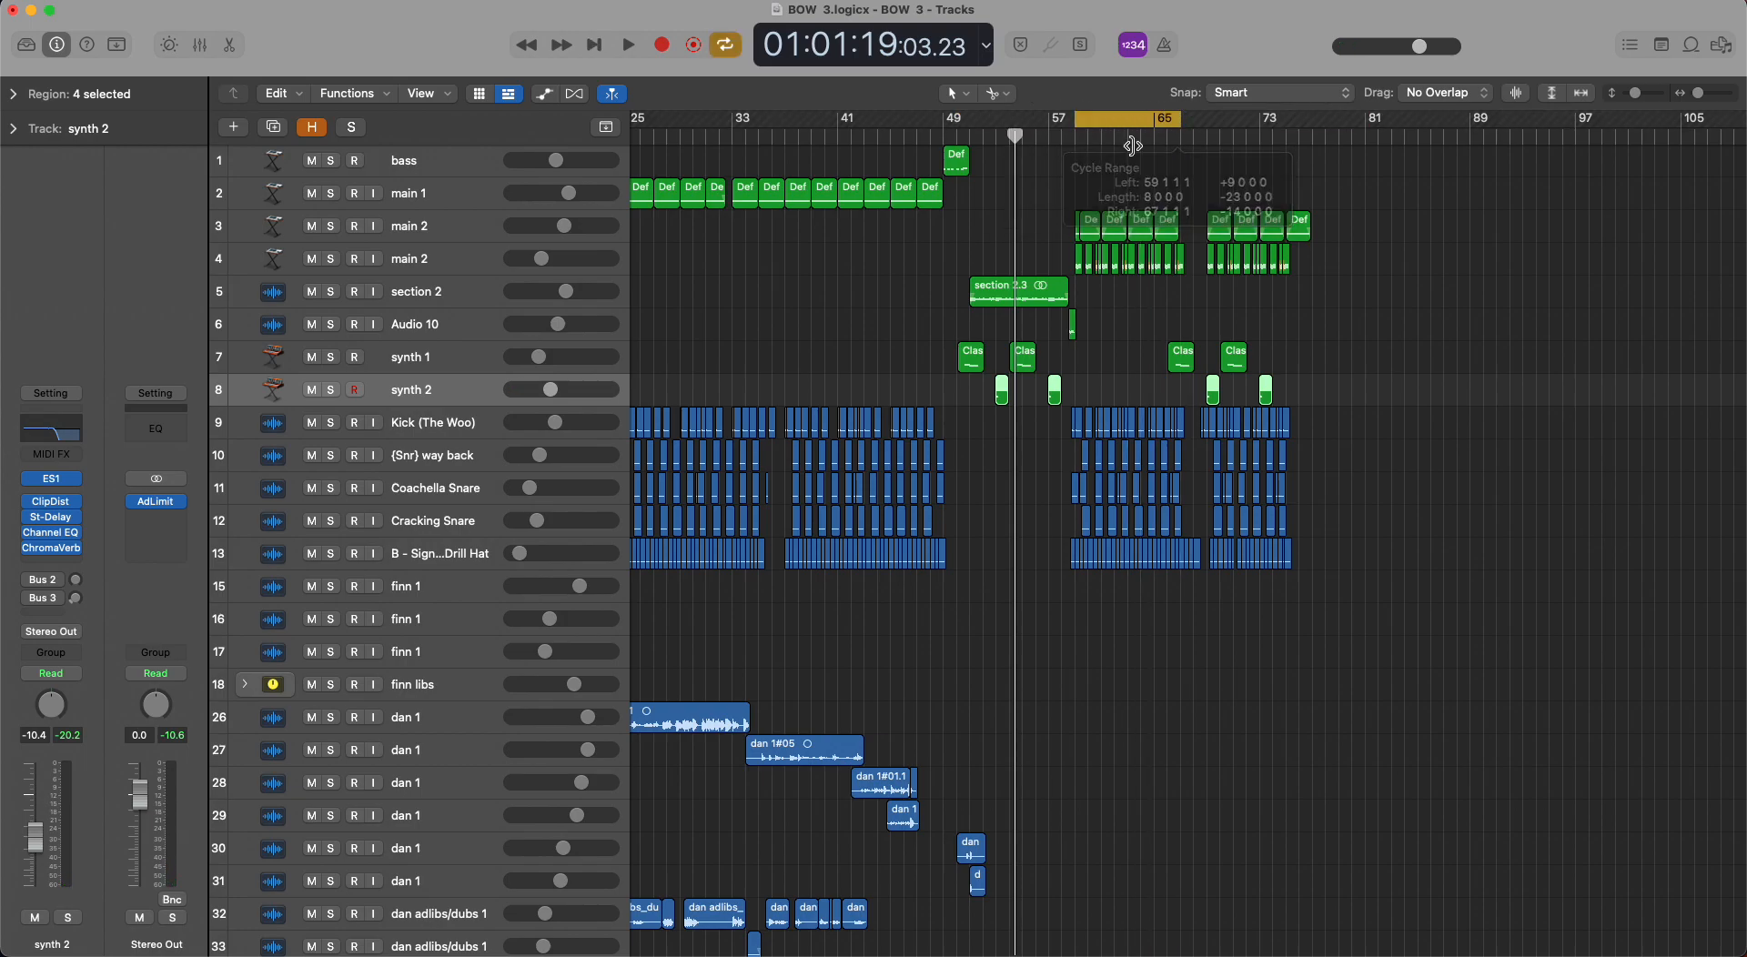
click(1002, 293)
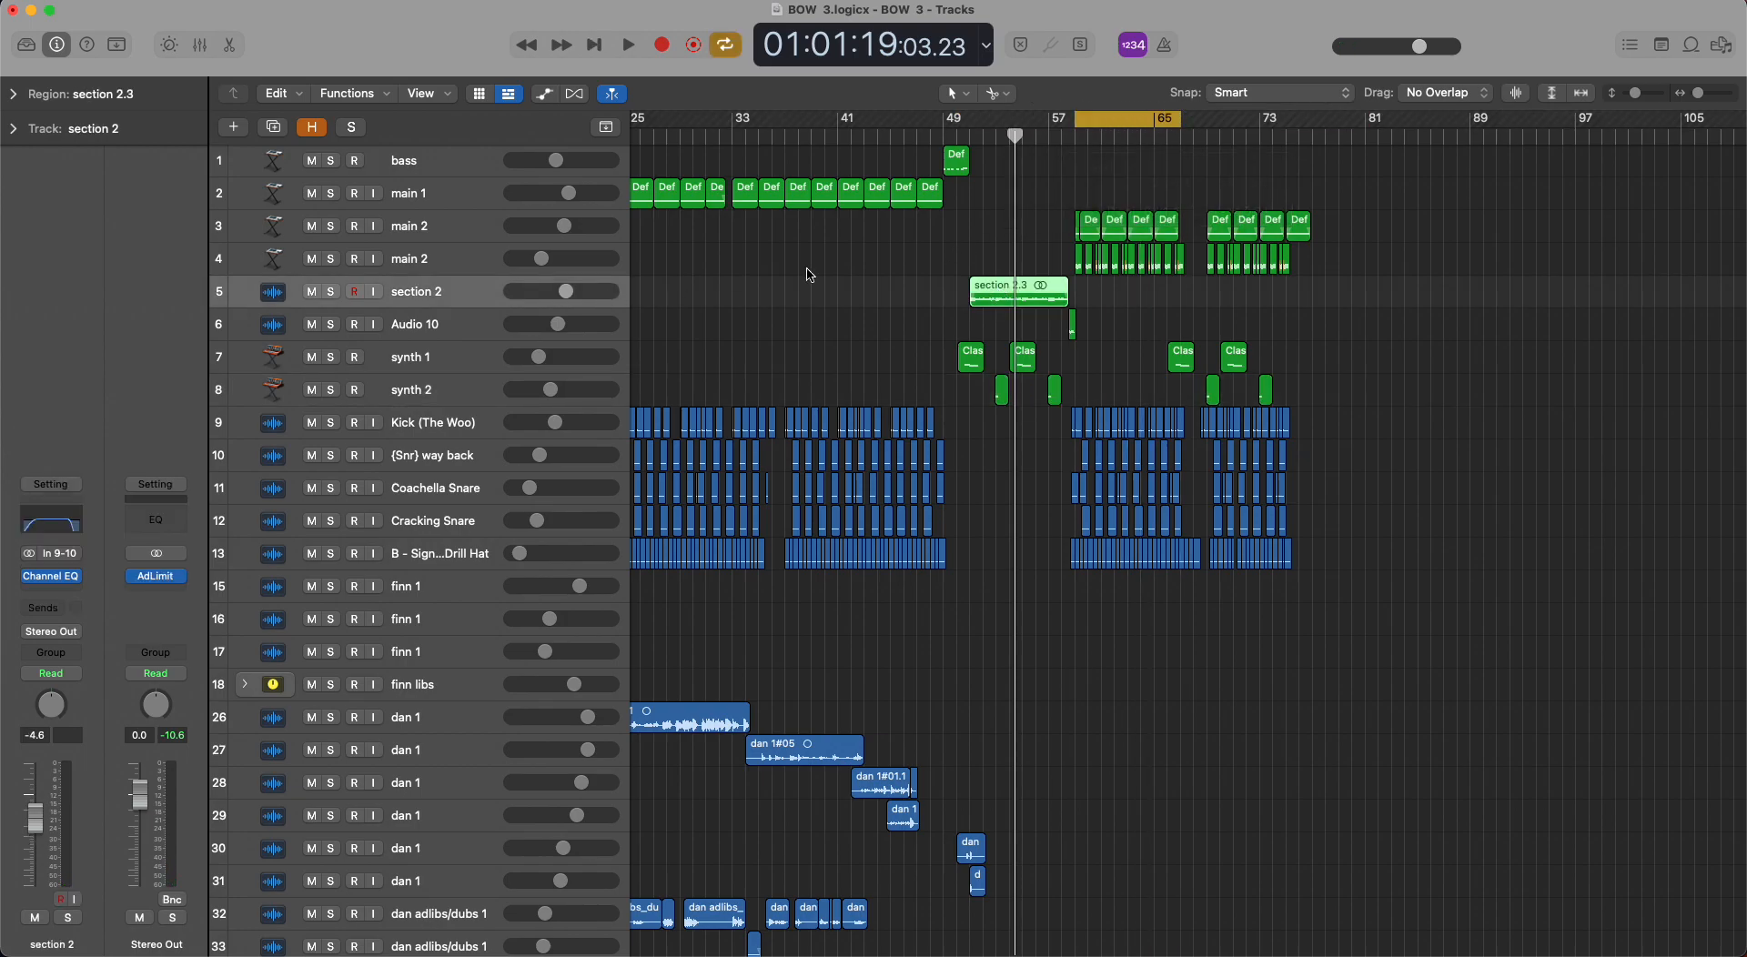
Select and solo the main 2 track on row 3 and play it from bar 59.
click(451, 236)
click(333, 227)
key(super+Right)
key(super+Right)
key(super+Right)
key(space)
scroll(1118, 229, right, 3)
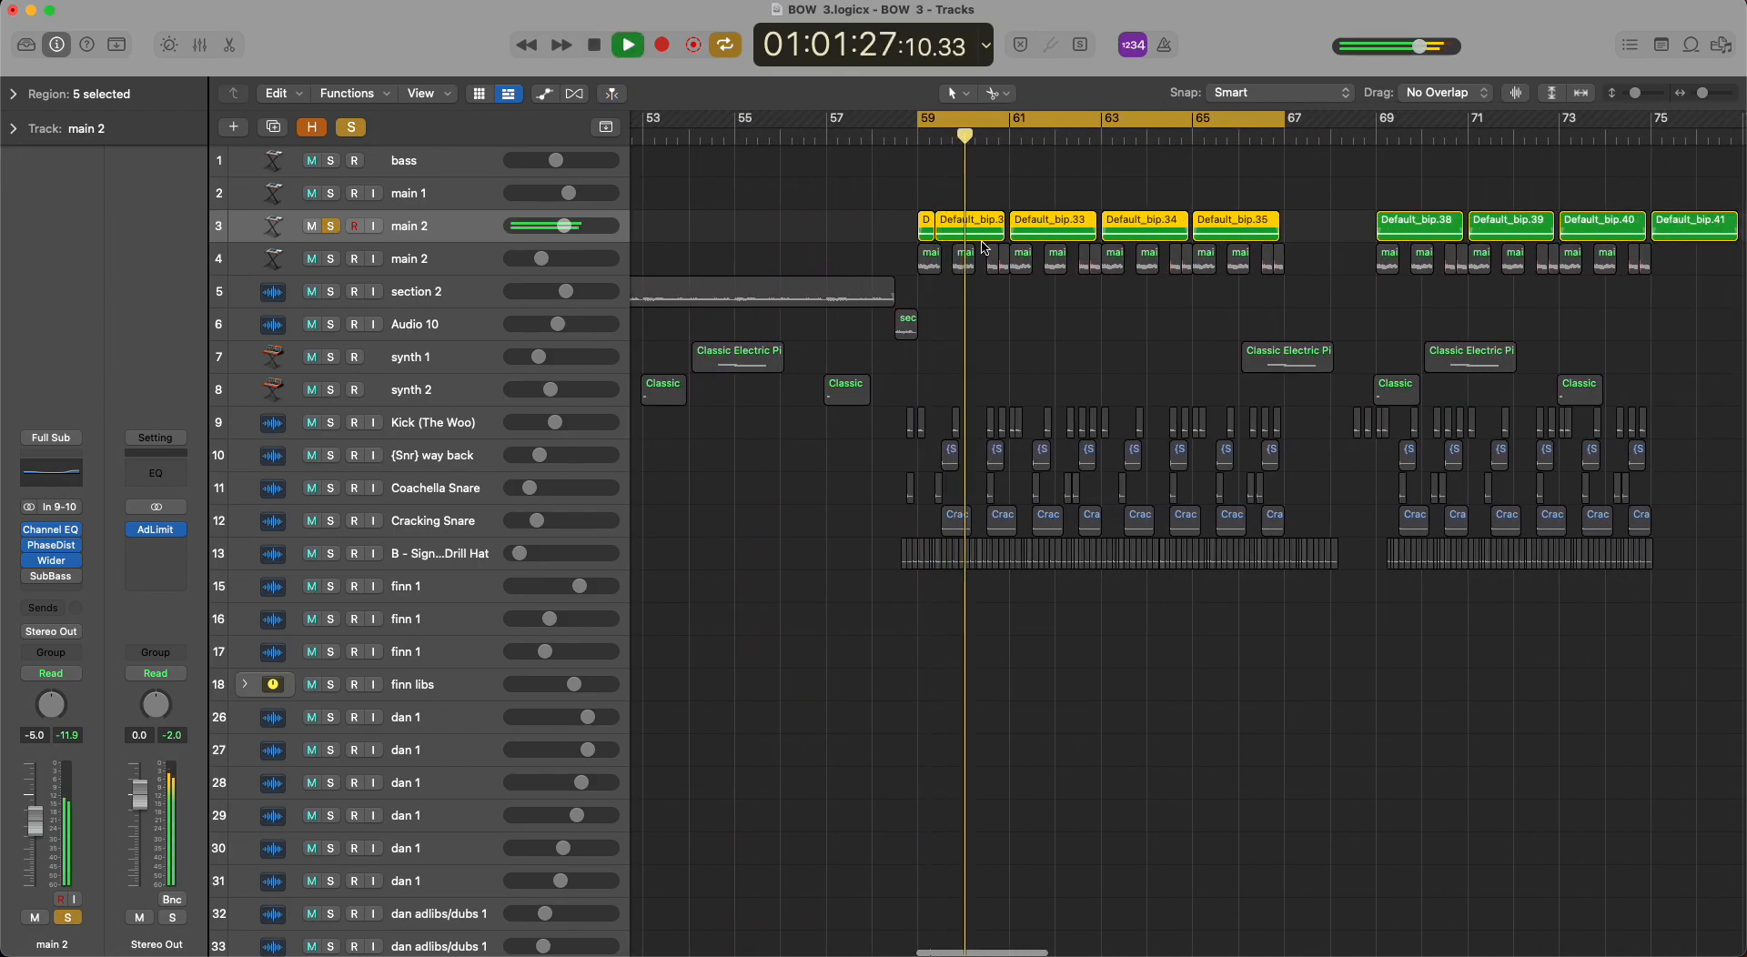
Stop playback and show the region parameters of the Default_bip.32 region on the main 2 track.
click(995, 305)
key(space)
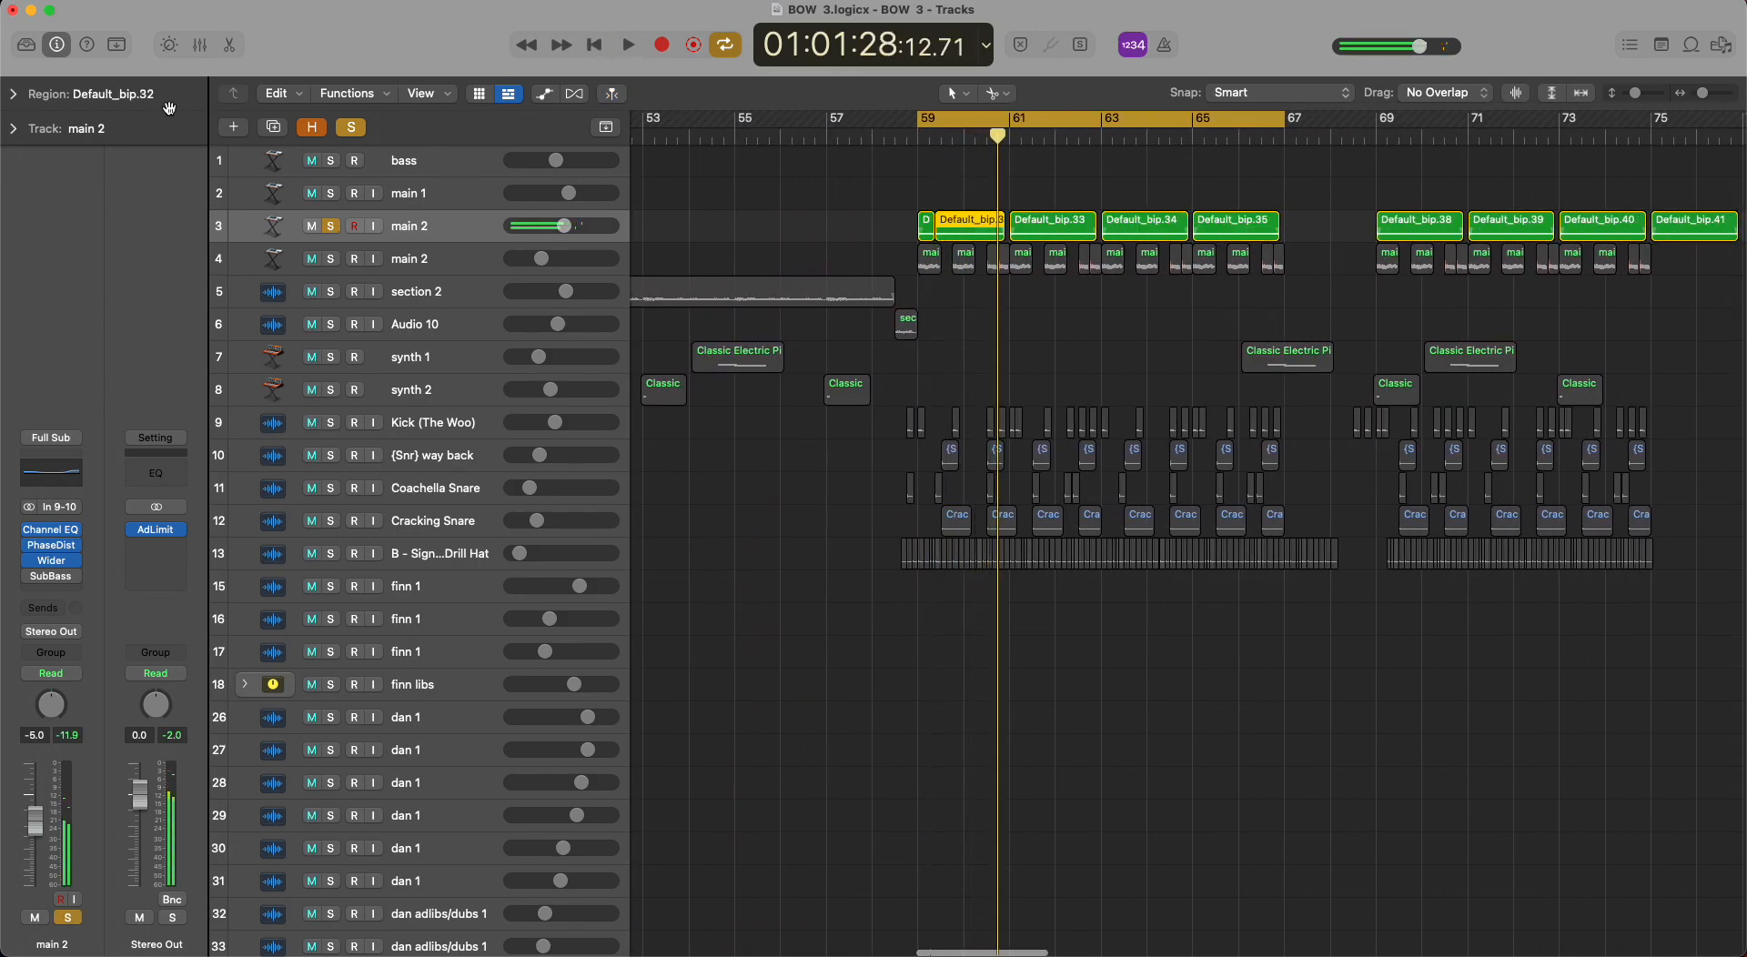
click(23, 91)
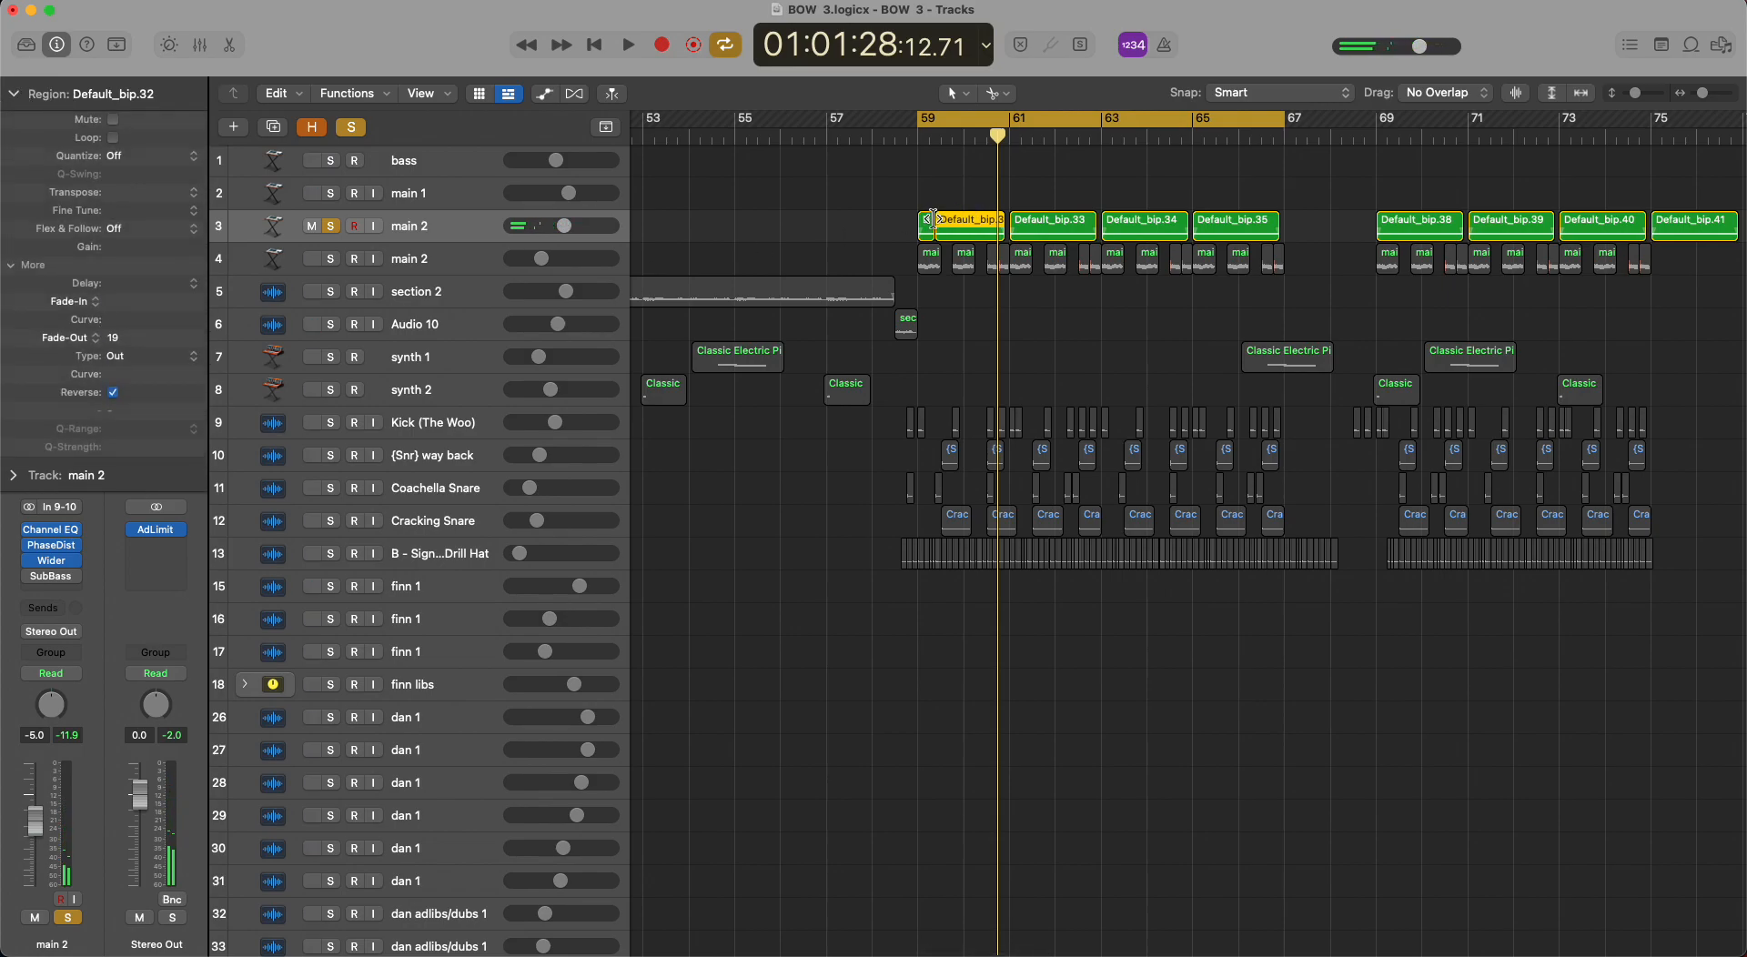
Clear the region selection, replay the soloed main 2 track from the cycle start and stop playback.
click(959, 187)
key(space)
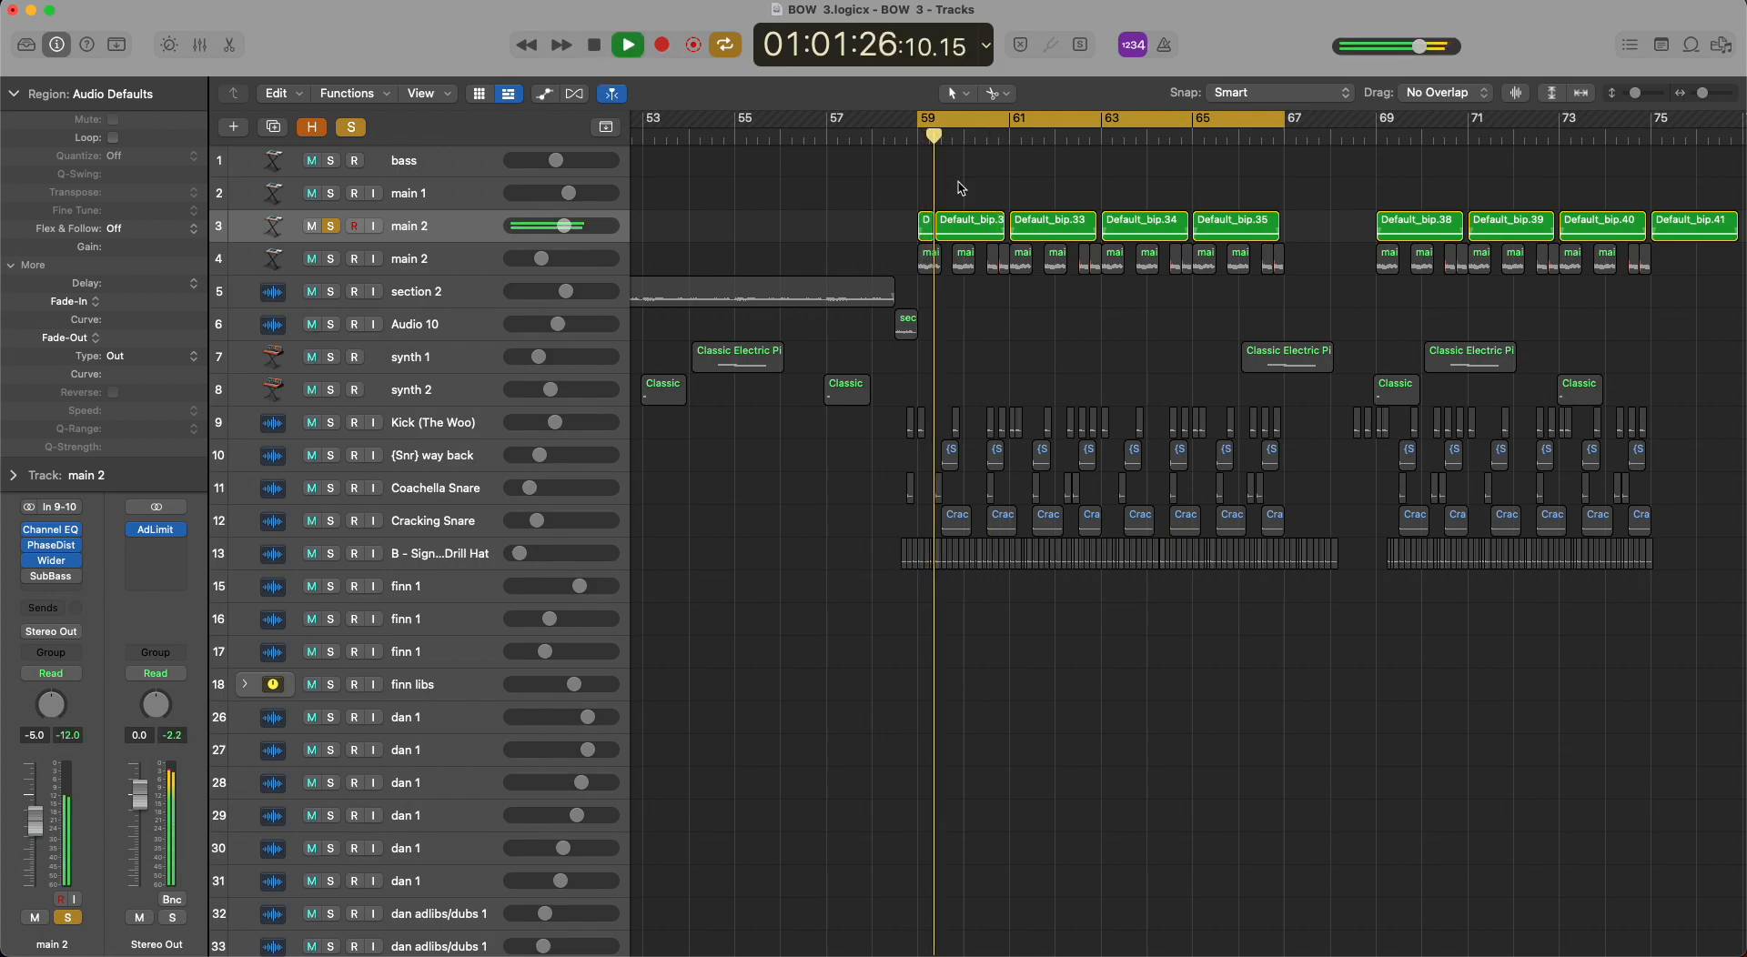
ctrl+alt+click(959, 184)
key(space)
Play main 1 soloed alongside main 2 over a short cycle range around bar 47, then clear the solos.
drag(767, 127, 792, 134)
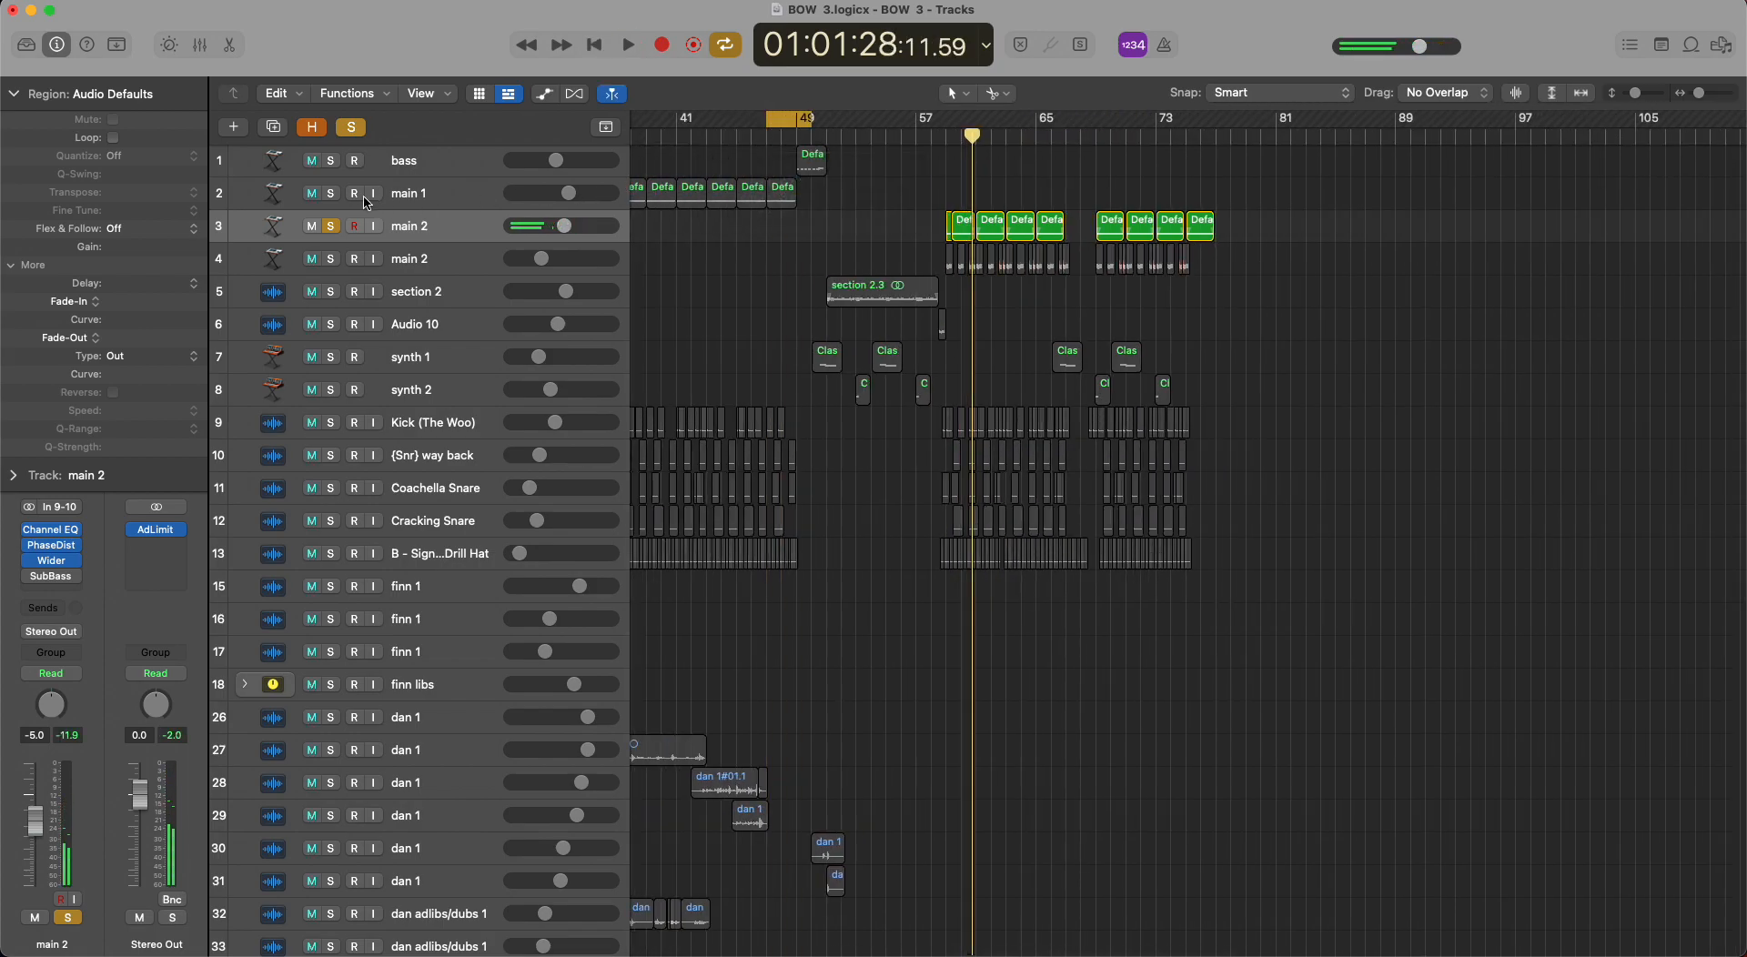
click(335, 195)
key(space)
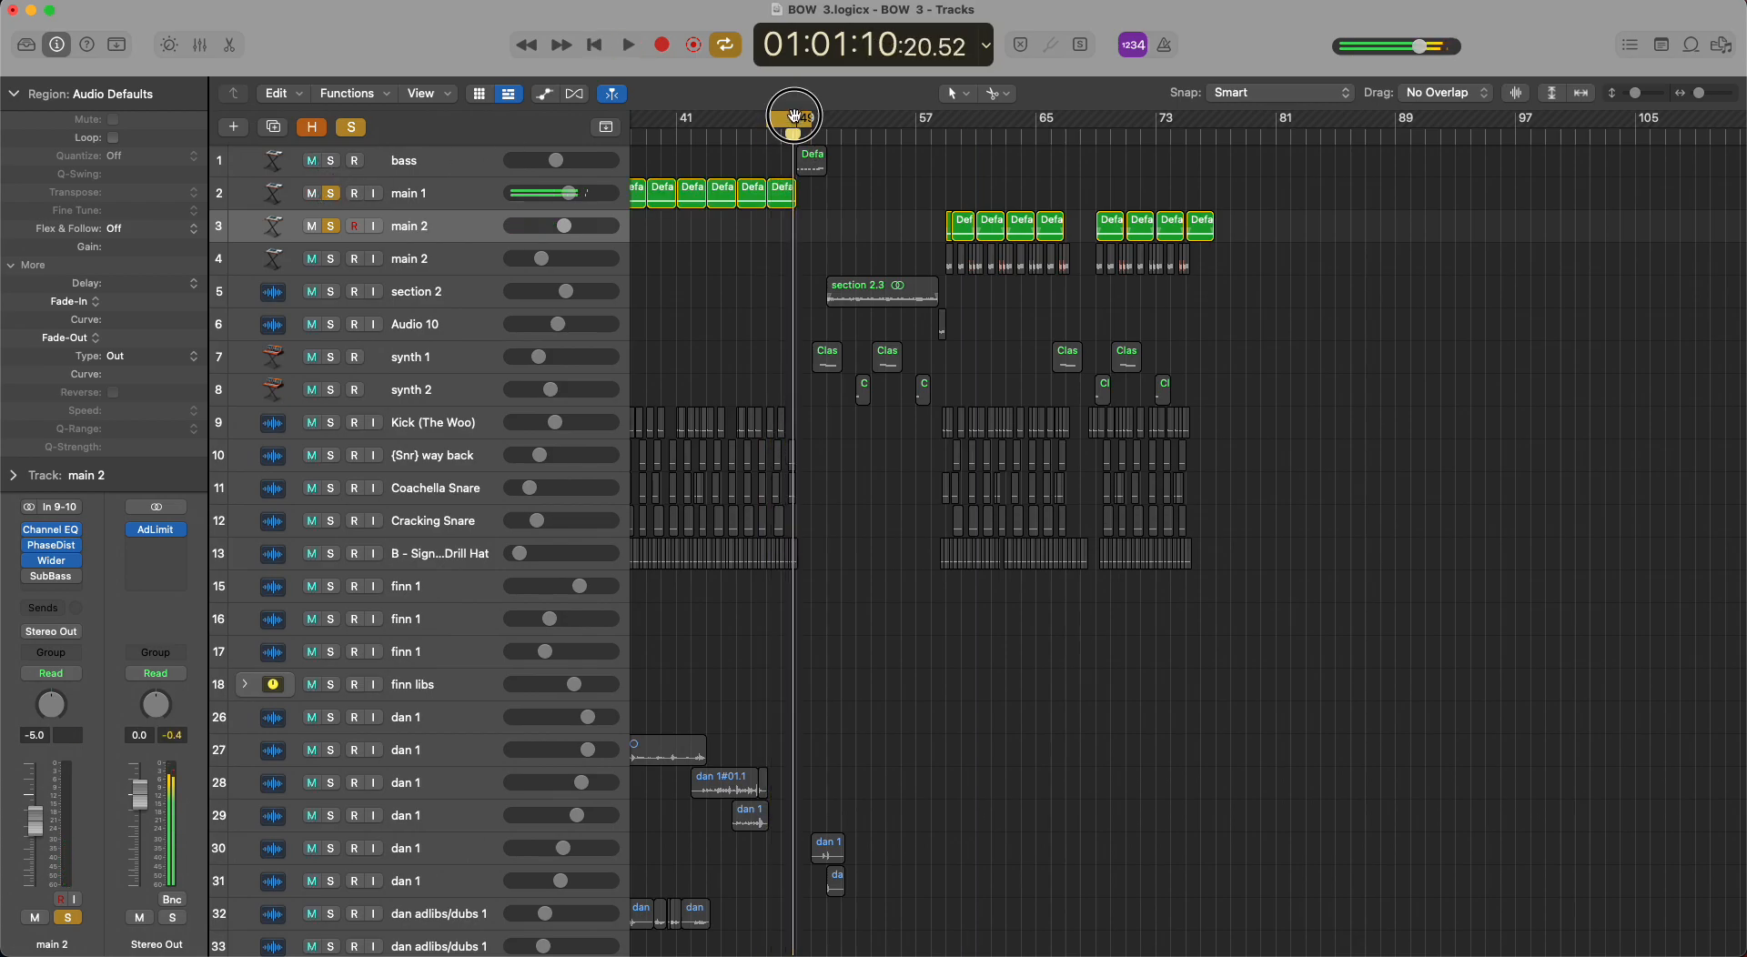
click(354, 127)
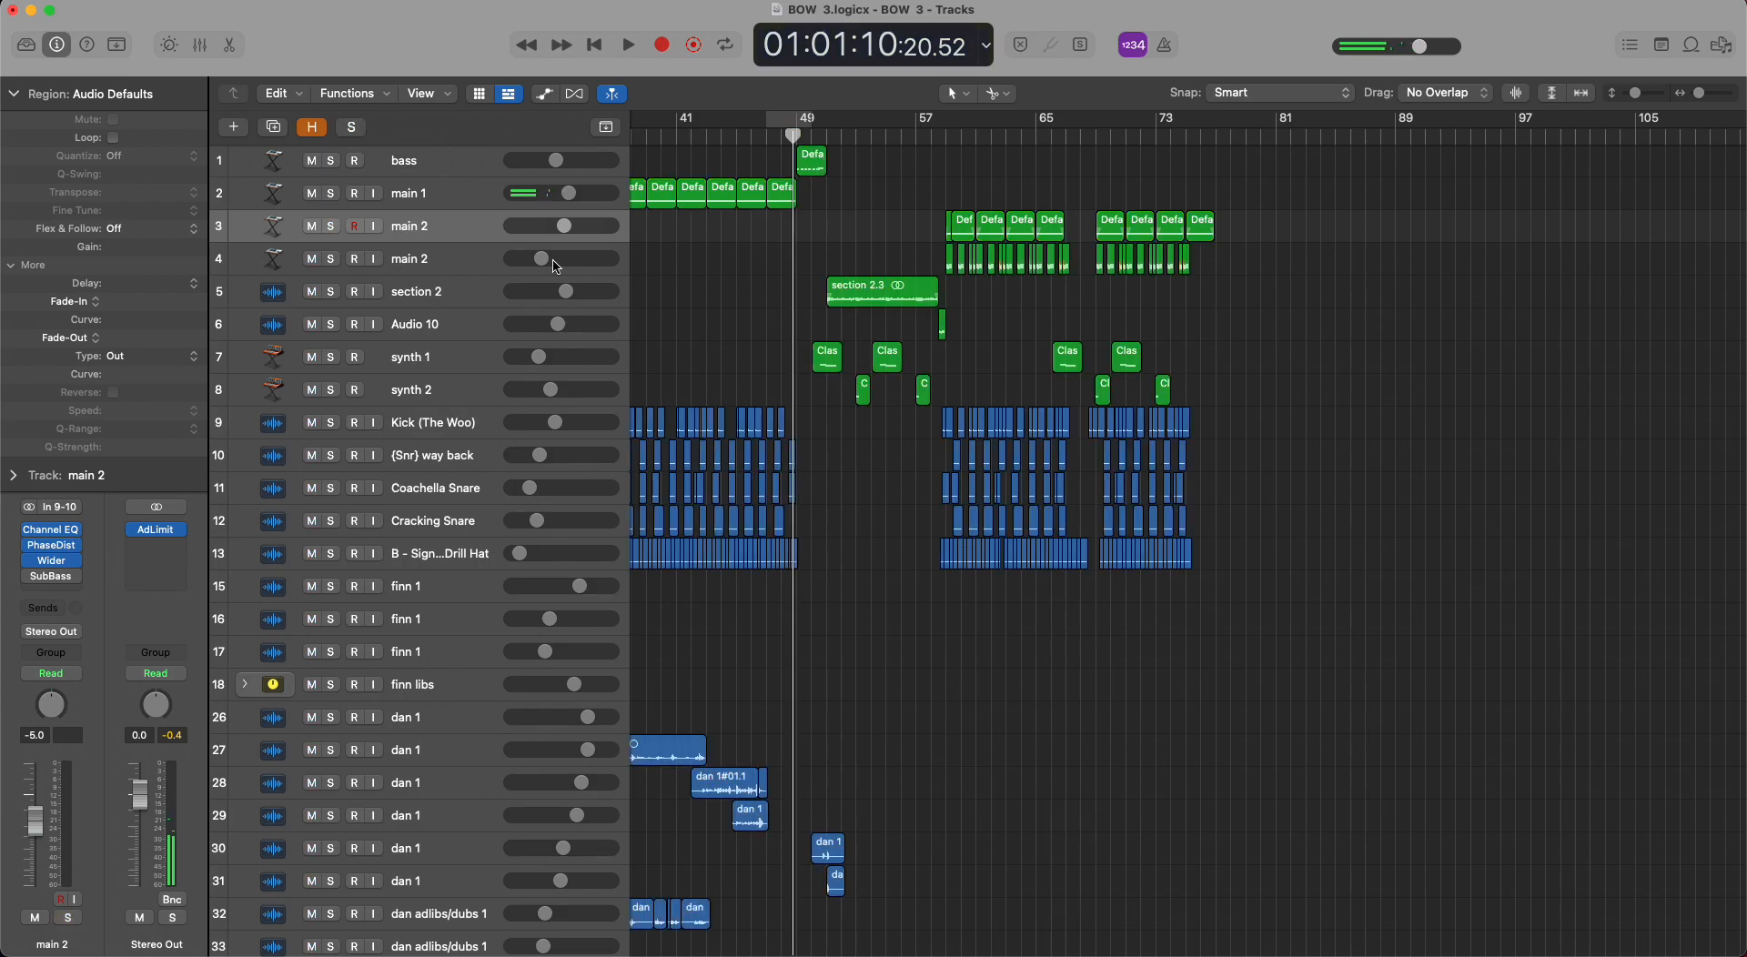
Solo the main 2 track on row 4 and select all its regions.
click(332, 260)
click(482, 264)
key(h)
key(h)
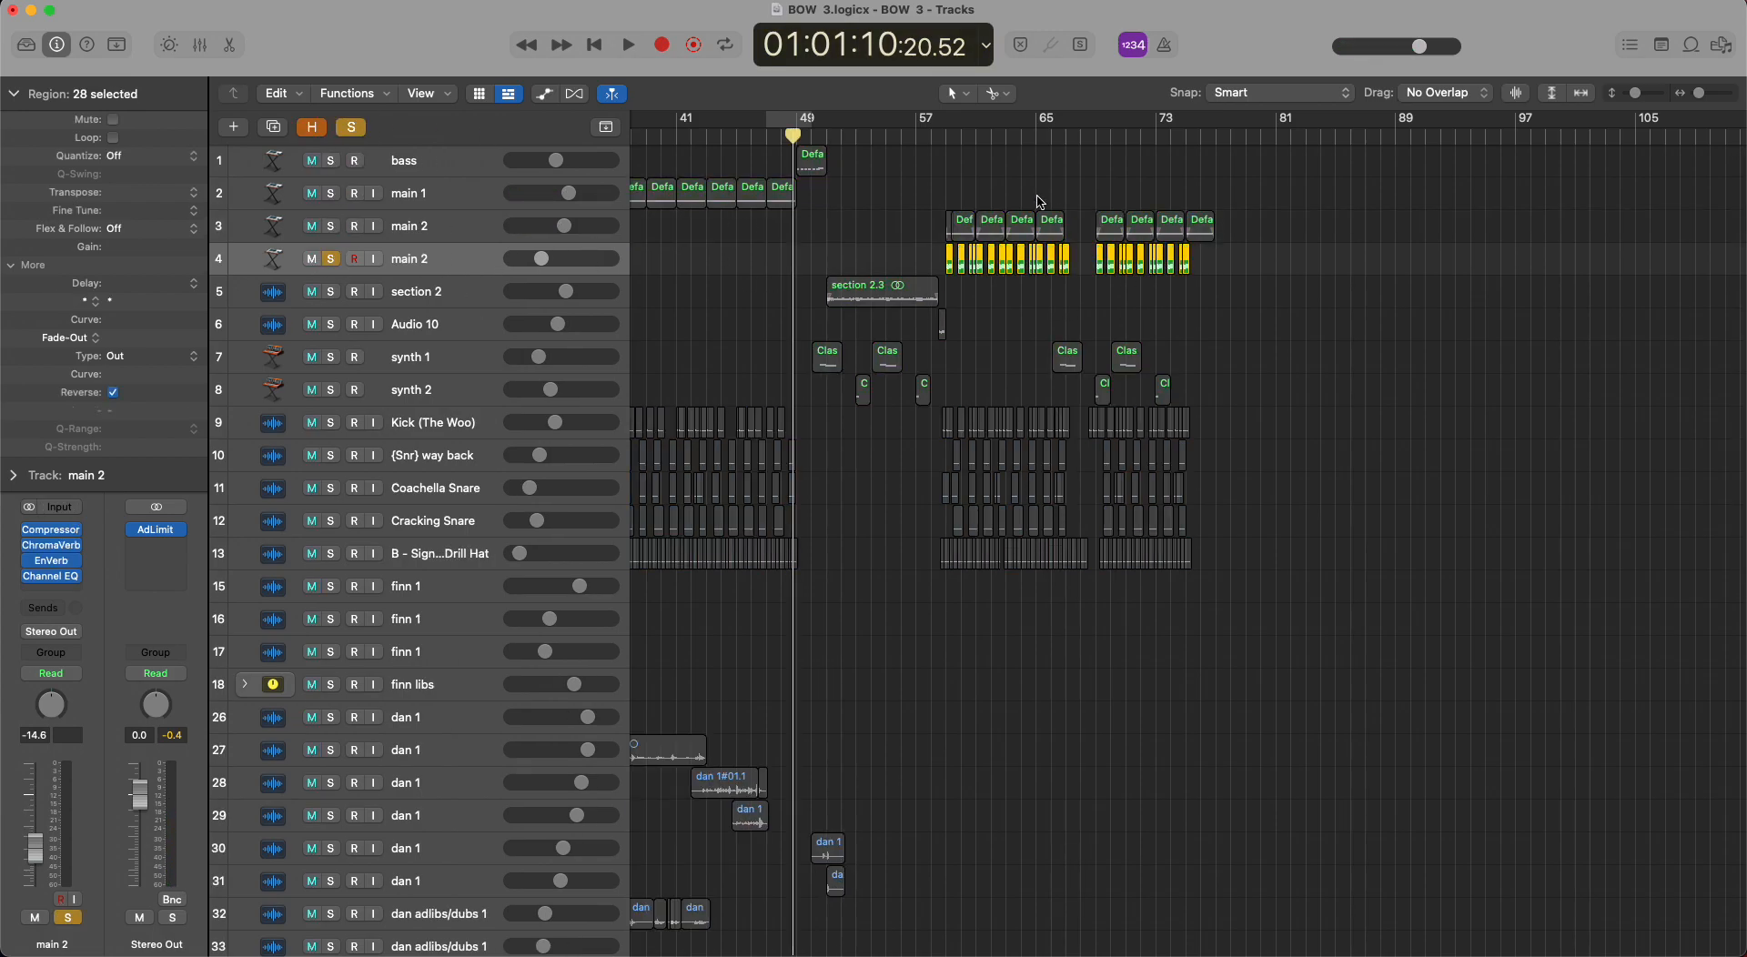
Set a half-bar cycle range at bar 59 and select the first main 2 region on row 4 beneath it.
key(z)
drag(875, 125, 896, 126)
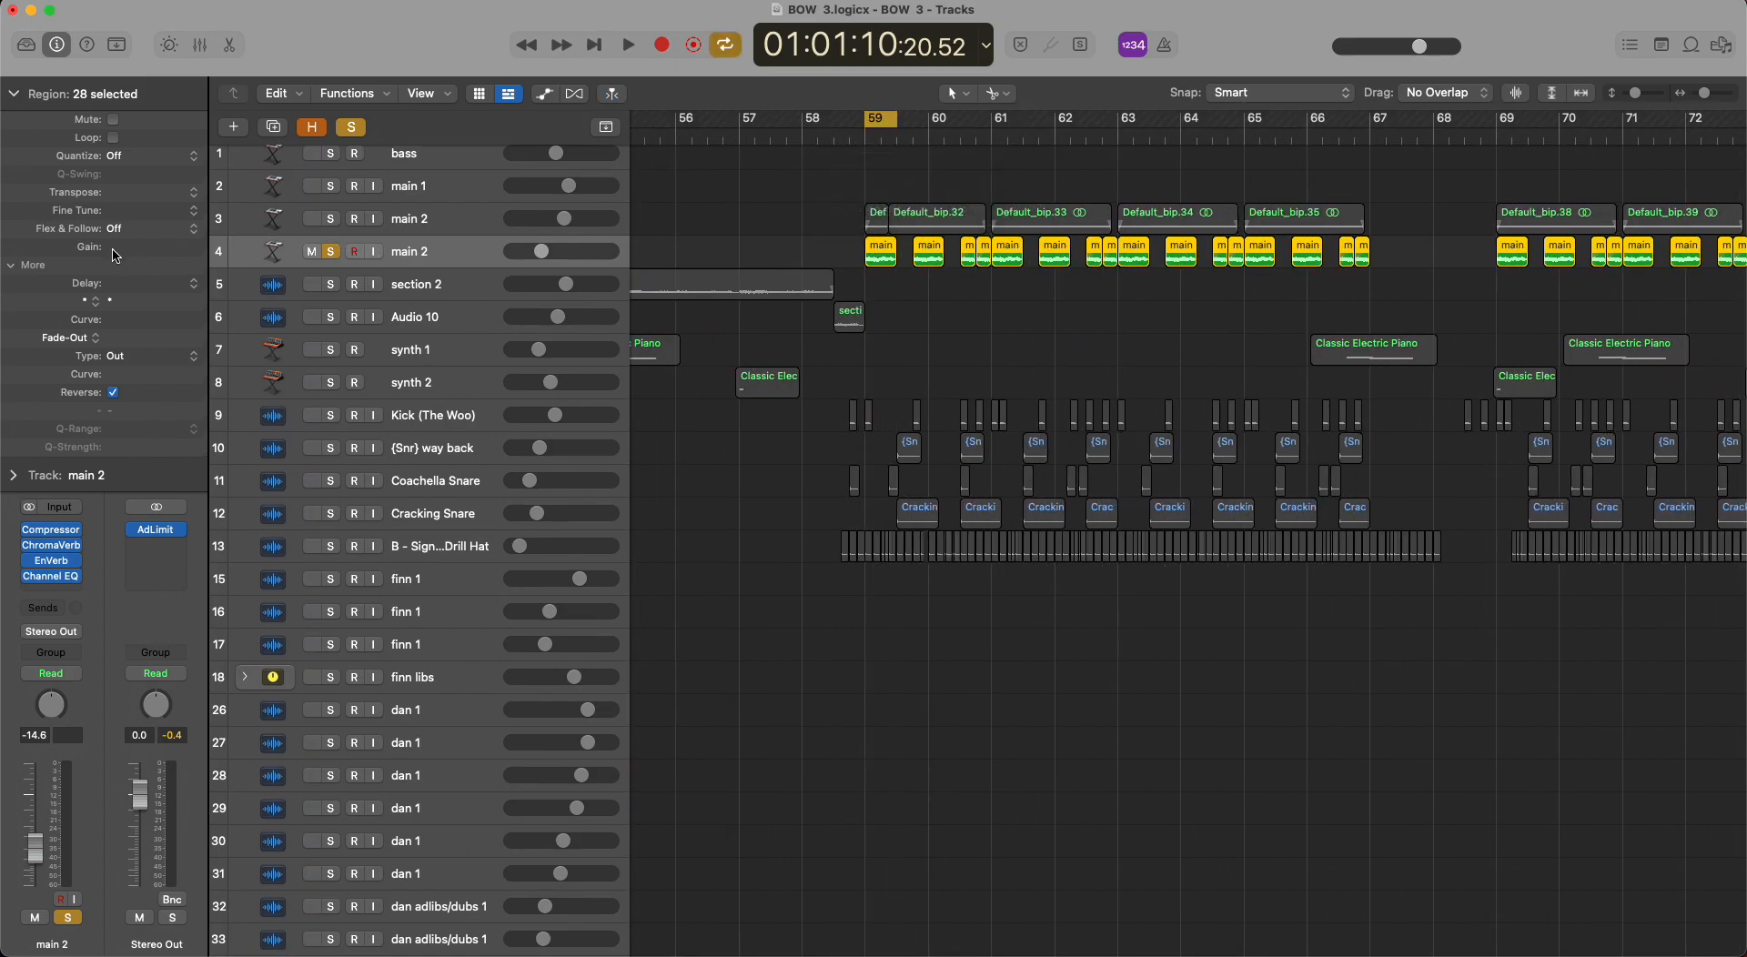
click(908, 282)
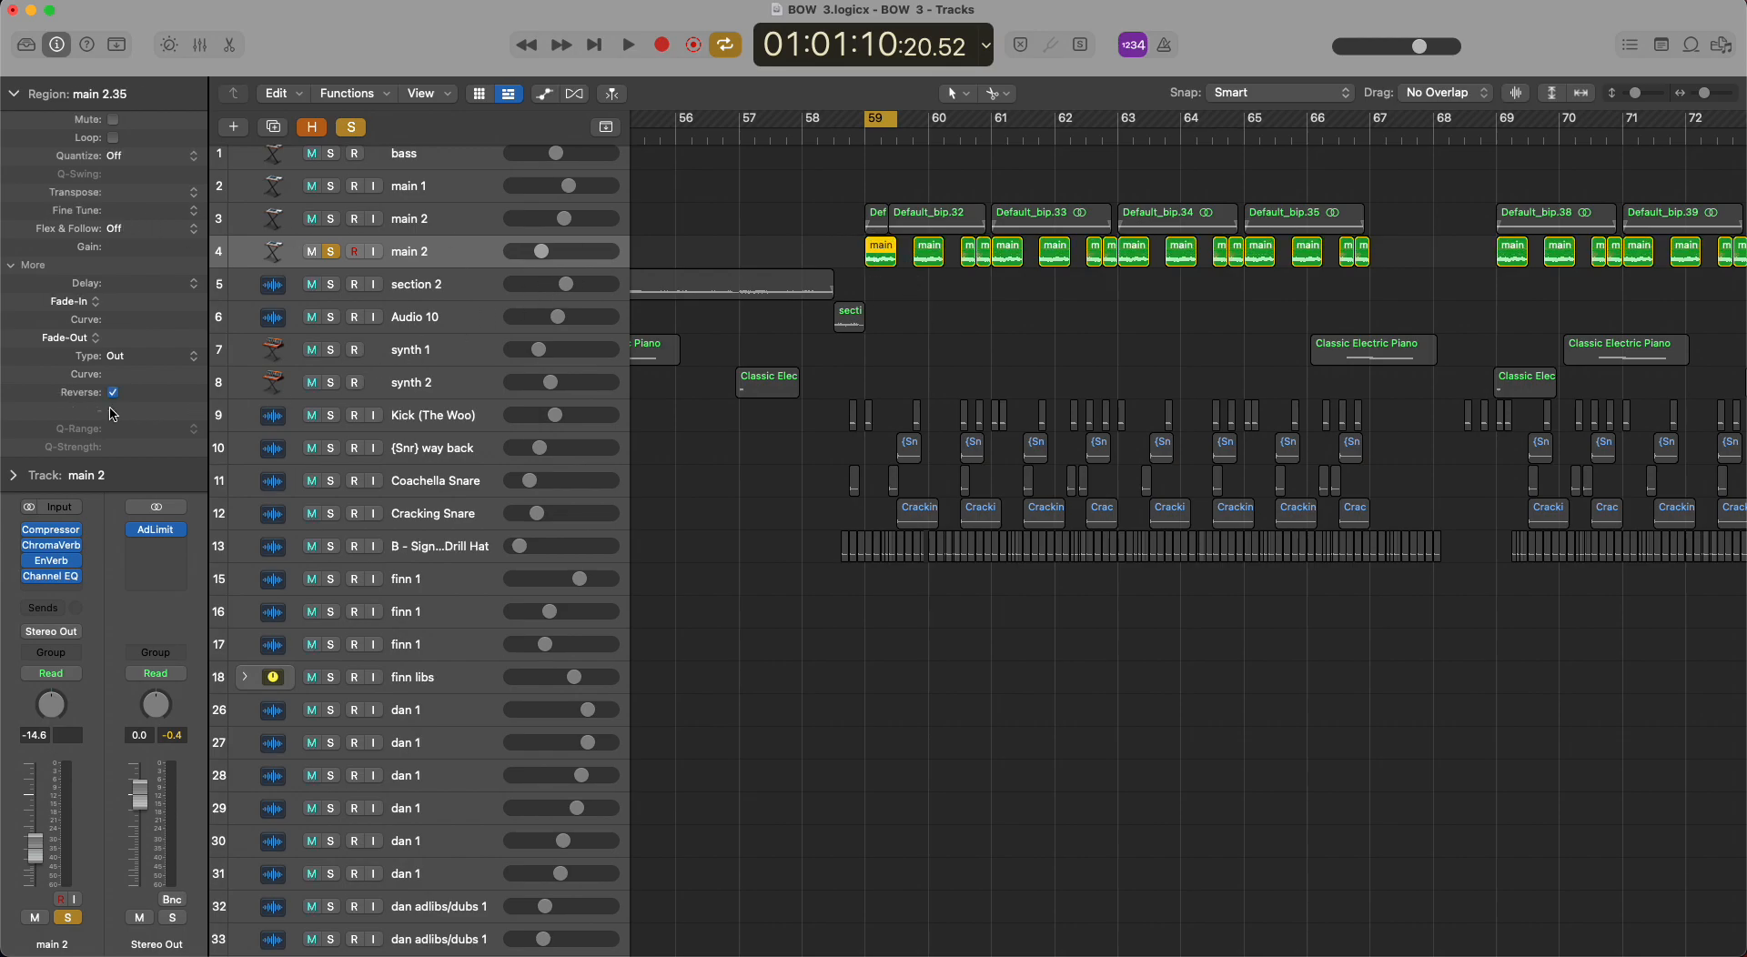
Reveal the hidden tracks, look through the arrangement around bars 45 to 69, and hide them again.
key(h)
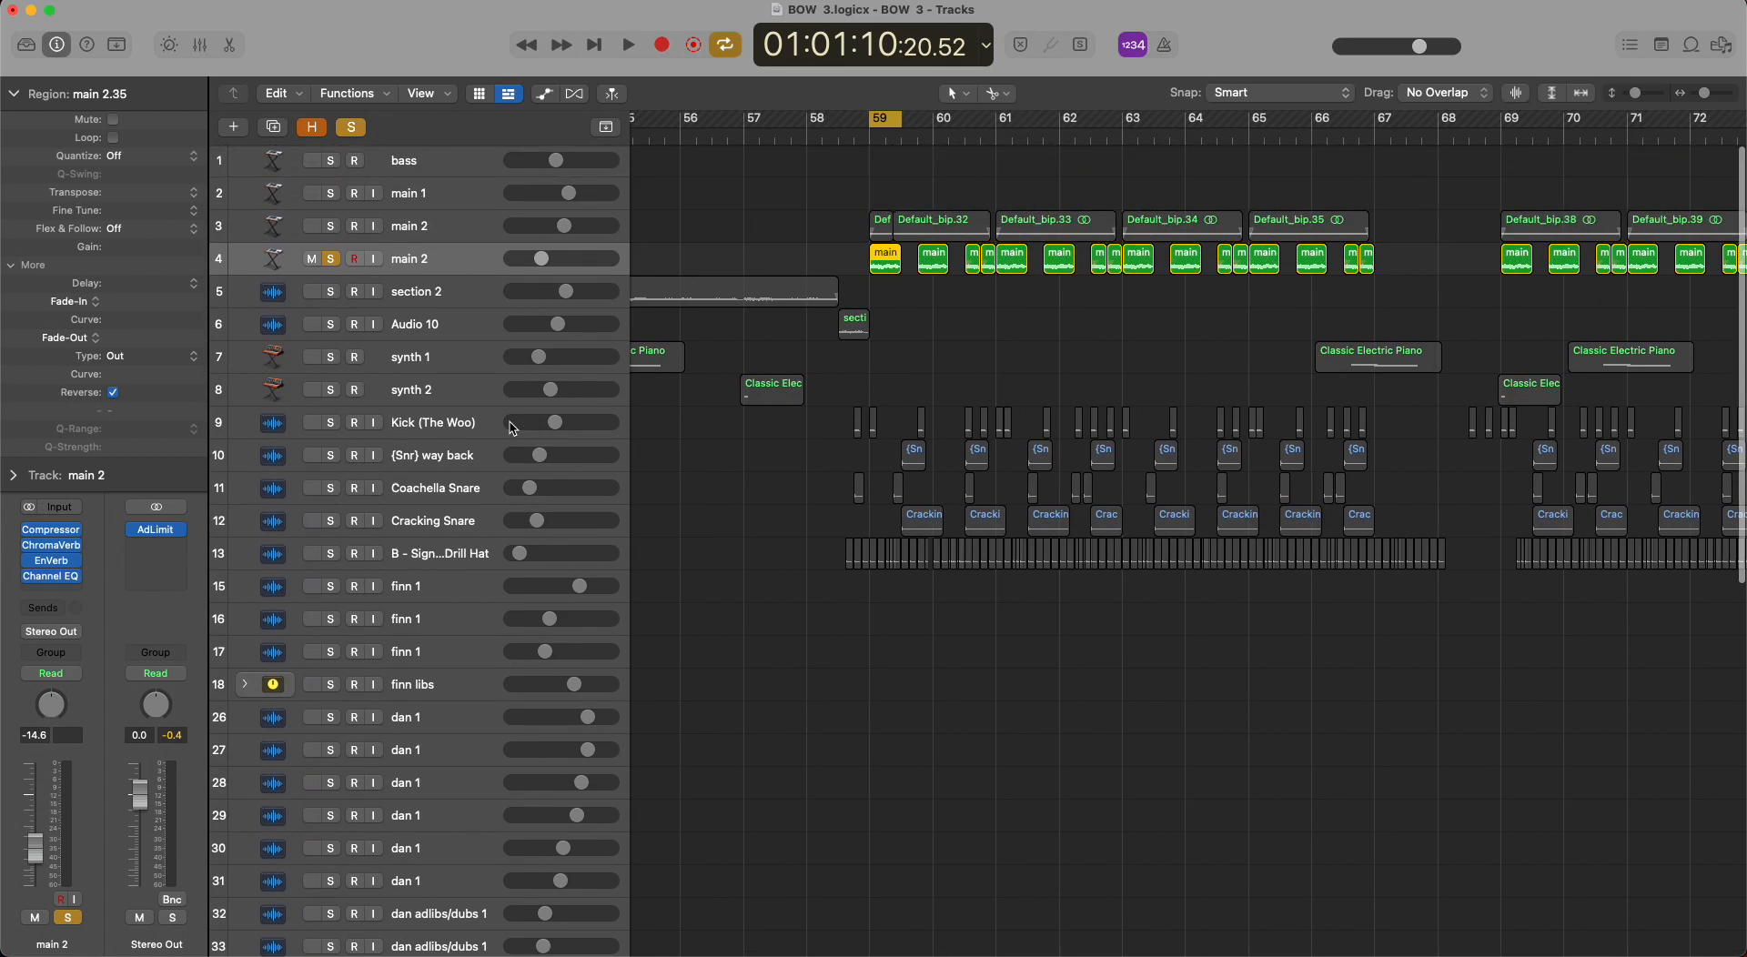
scroll(816, 411, left, 2)
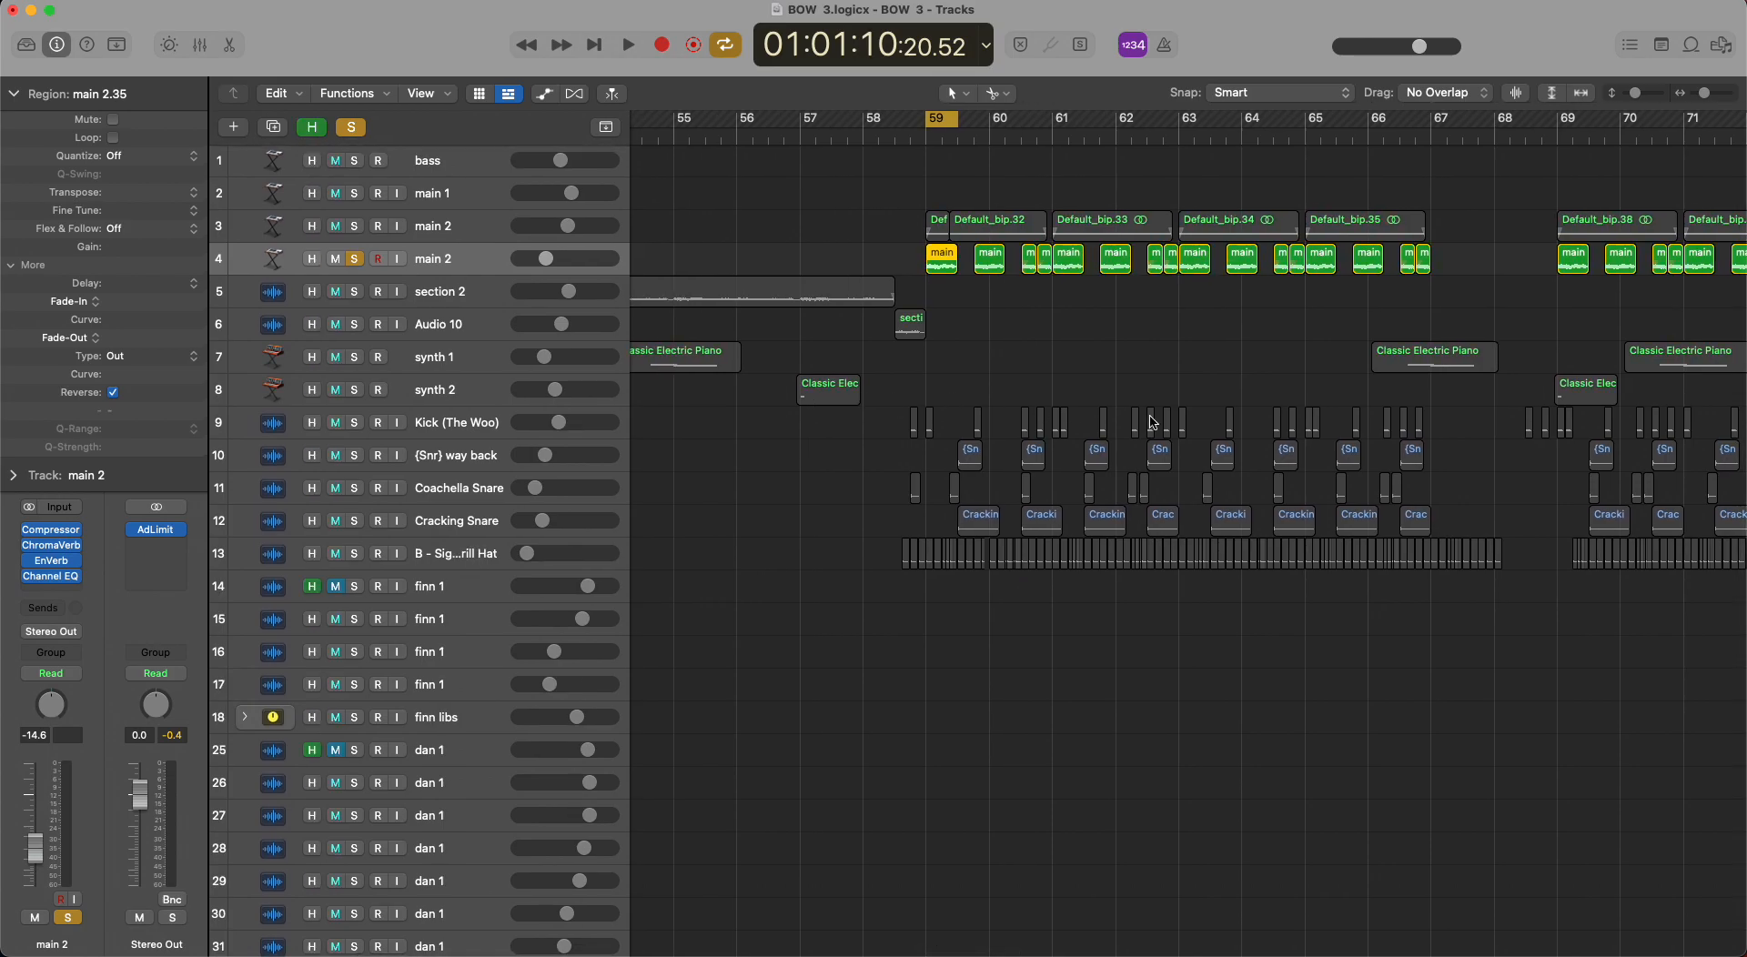
scroll(1152, 422, left, 14)
scroll(1152, 422, down, 20)
scroll(1152, 422, up, 20)
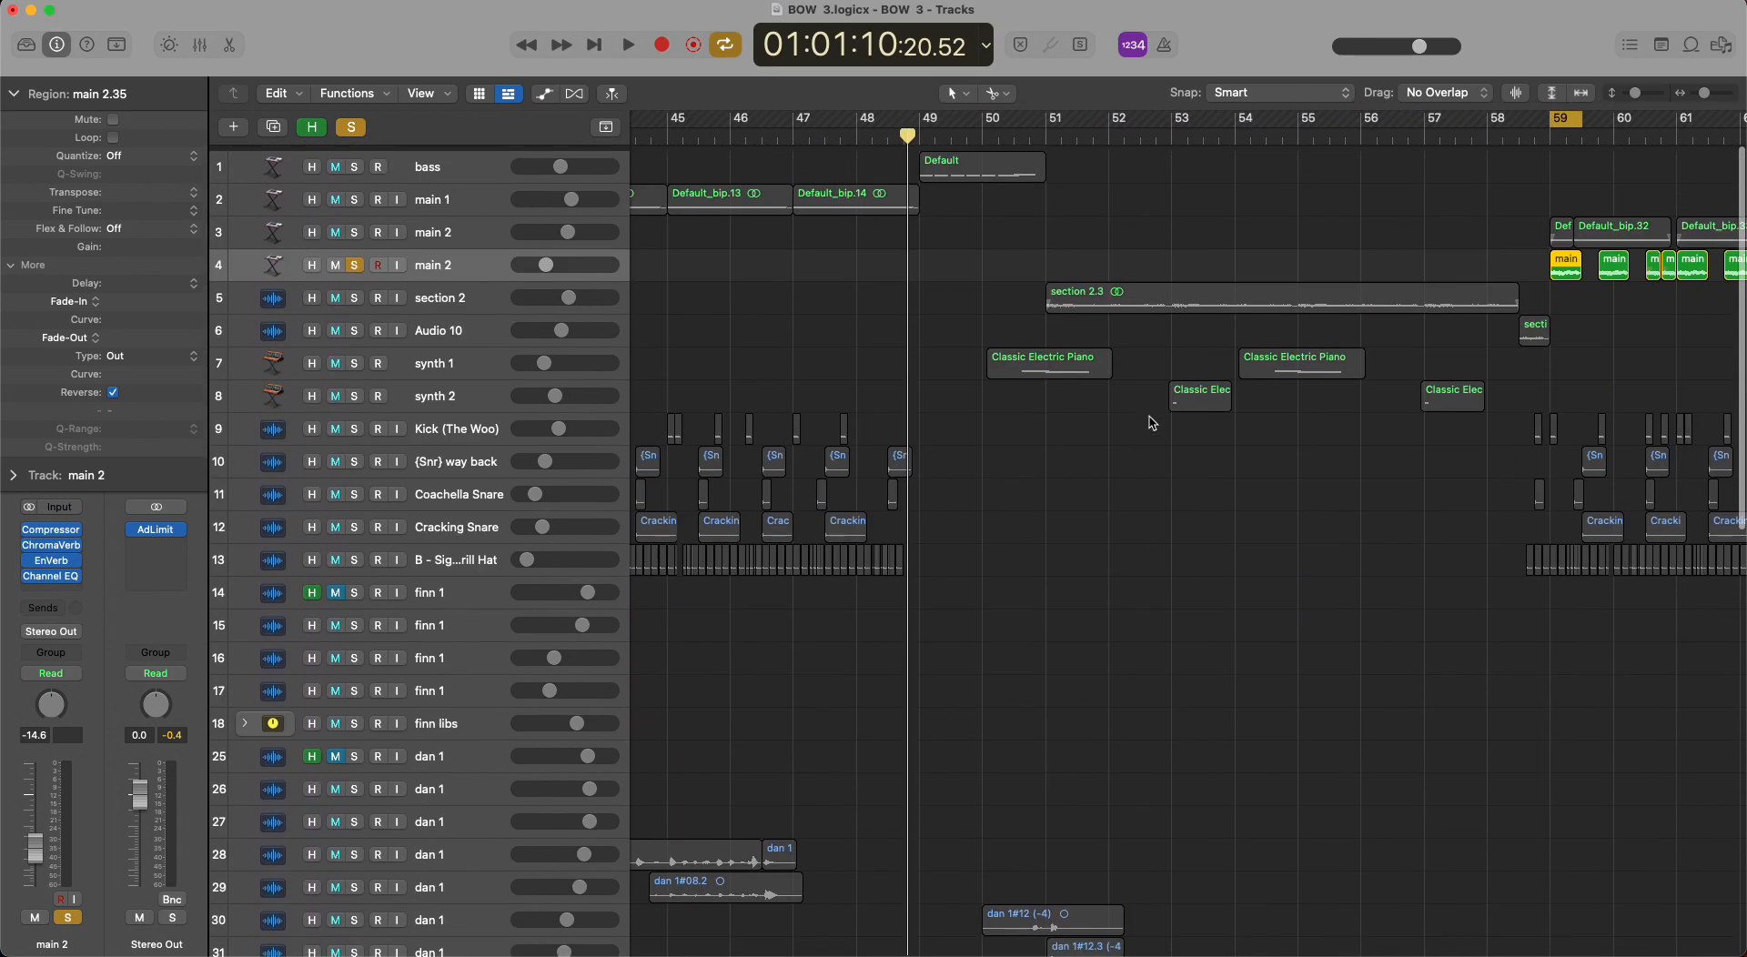
scroll(1151, 422, right, 11)
scroll(1151, 422, down, 20)
key(h)
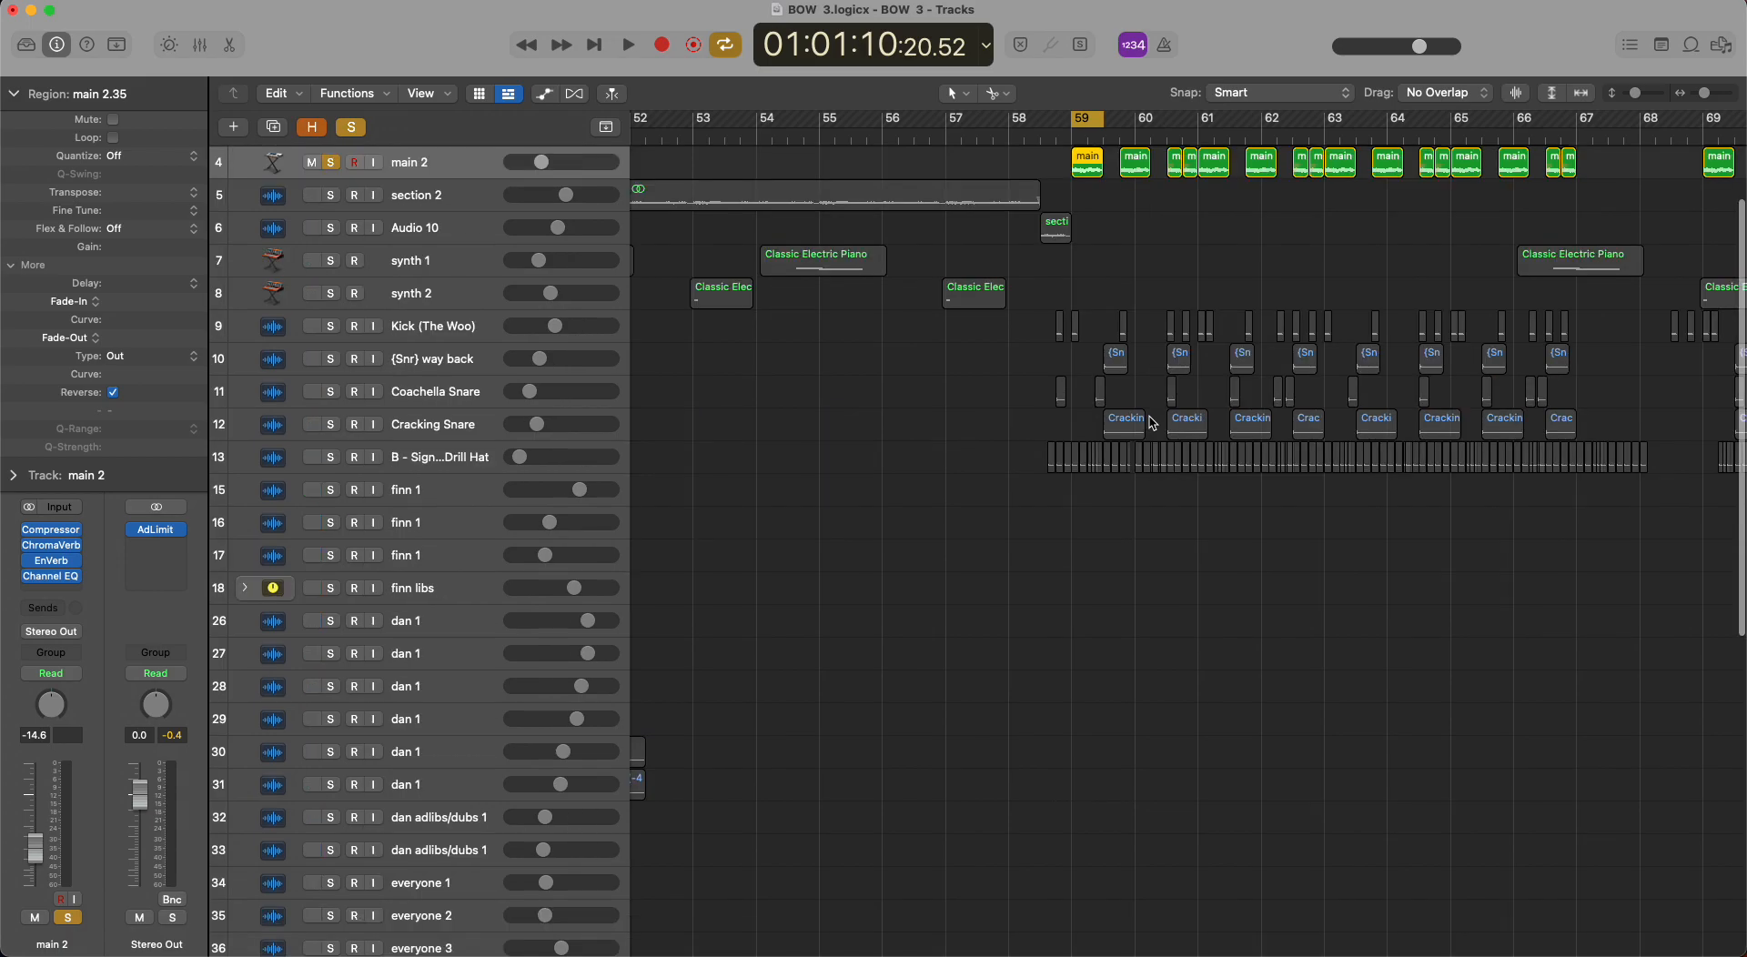
scroll(1151, 423, up, 2)
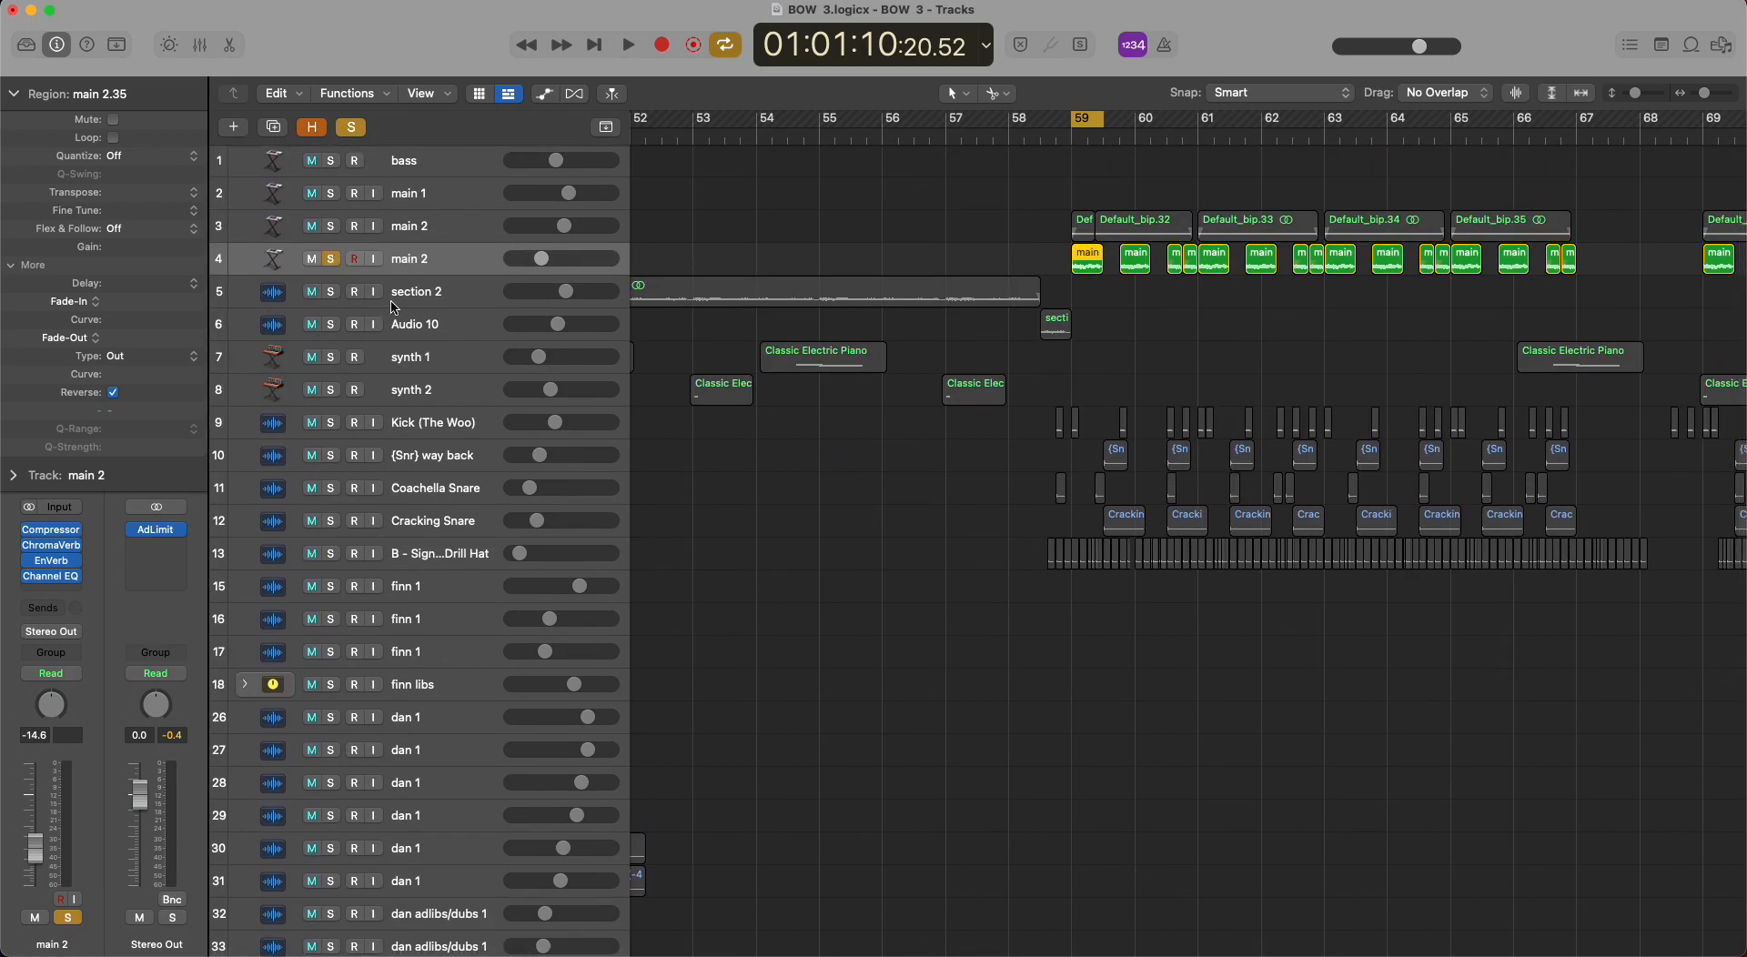
Play the soloed row 4 main 2 track, extending the cycle range to bars 59 to 67, then clear the solo.
key(space)
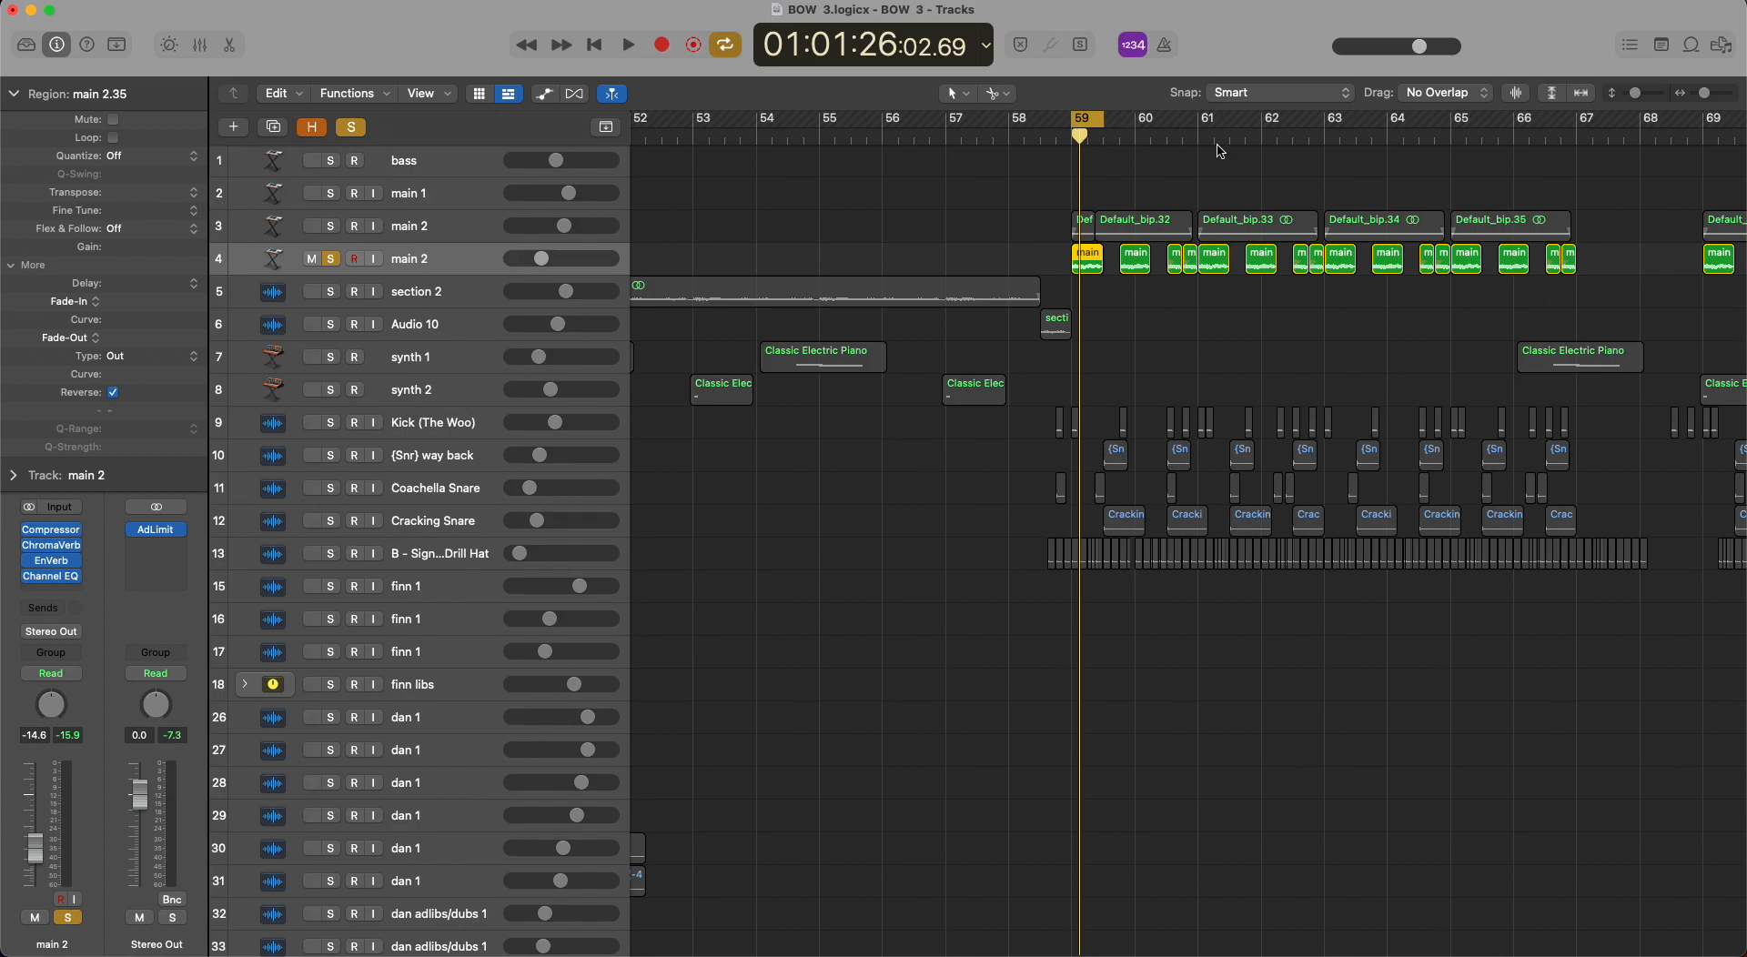
drag(1102, 121, 1577, 127)
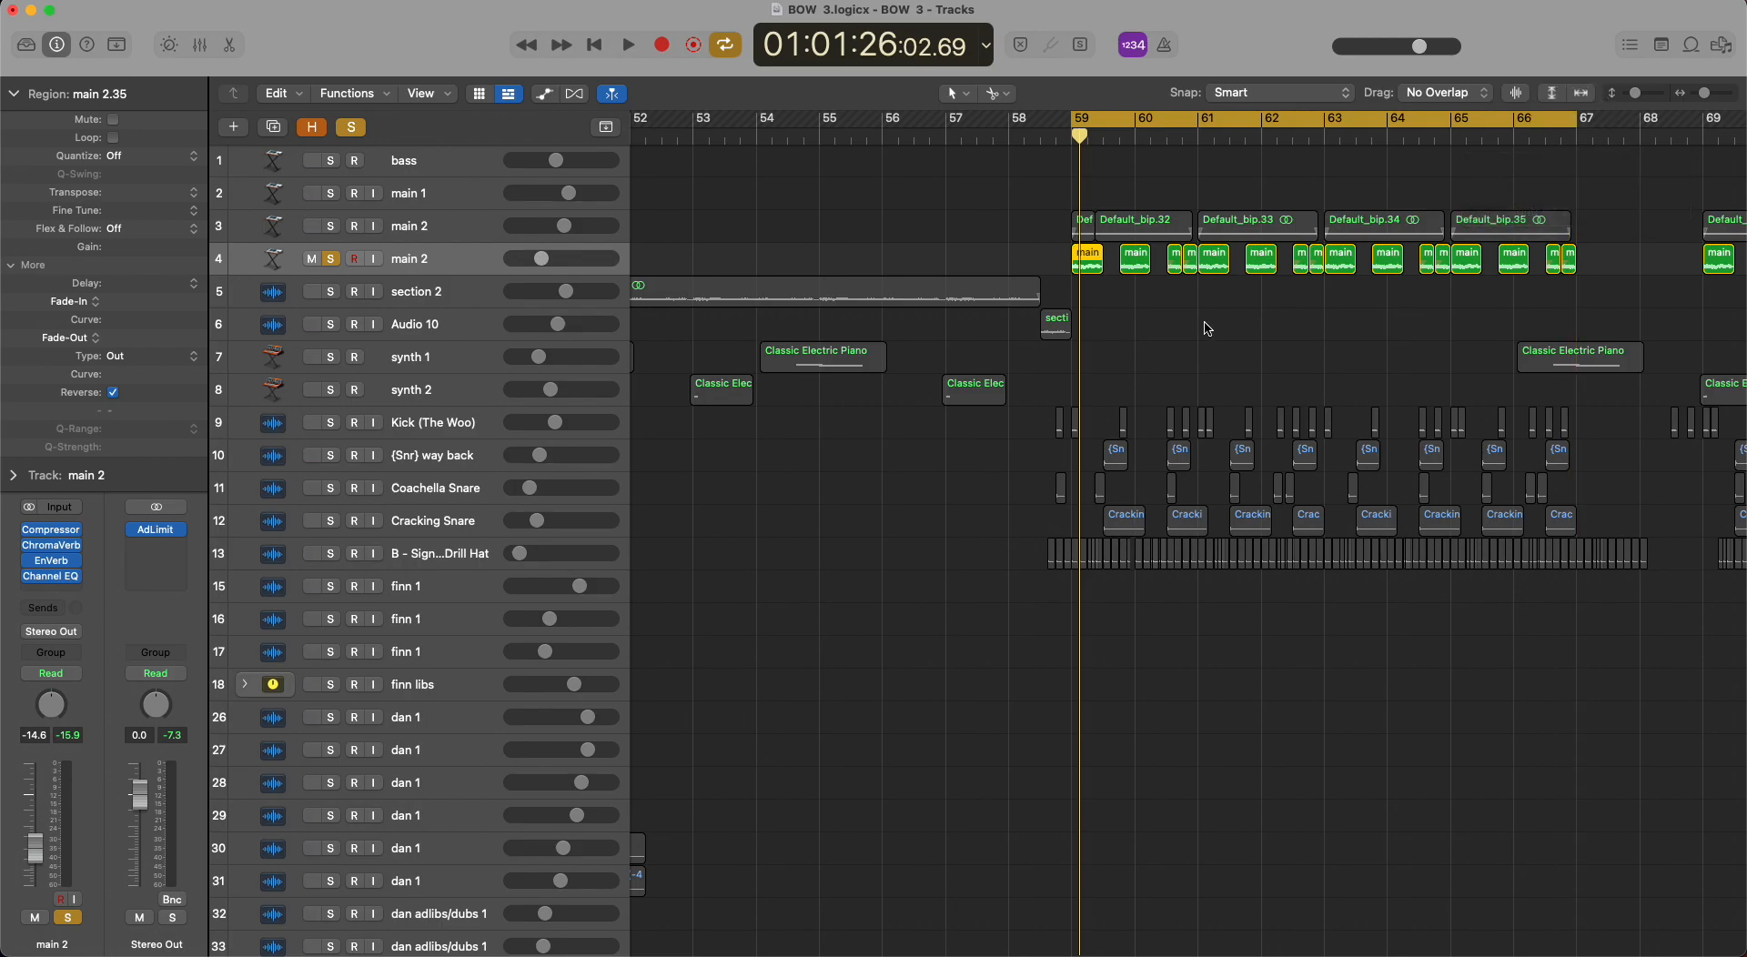
key(space)
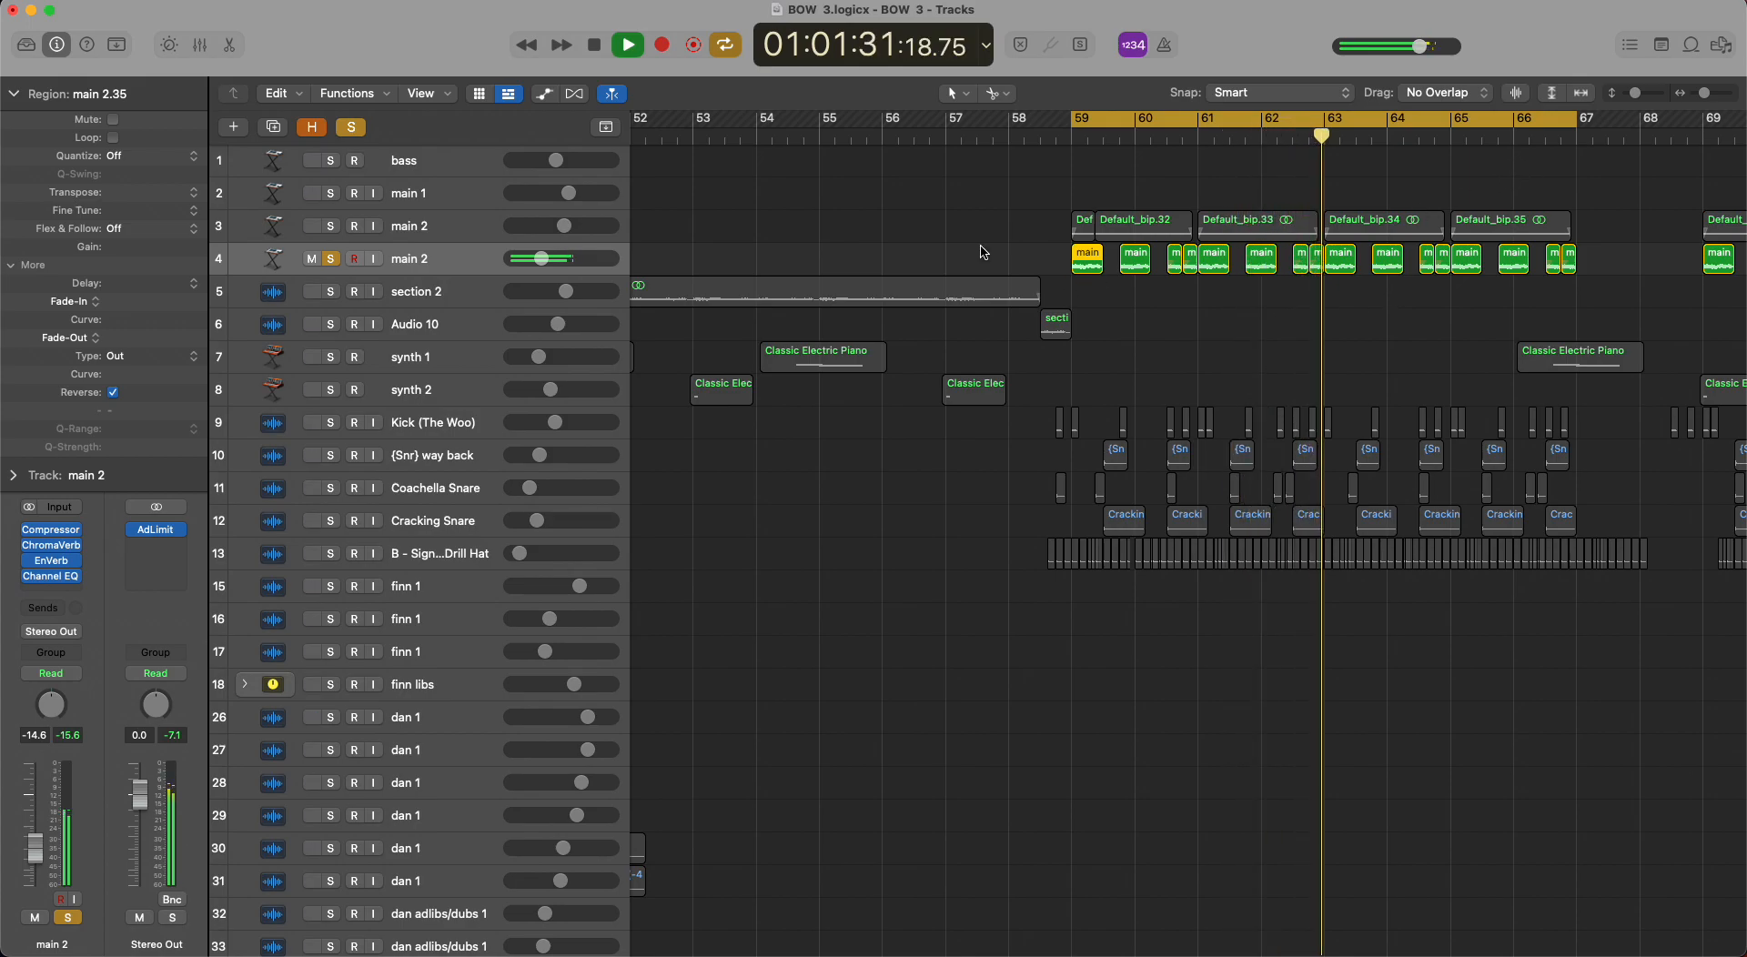
key(space)
click(353, 127)
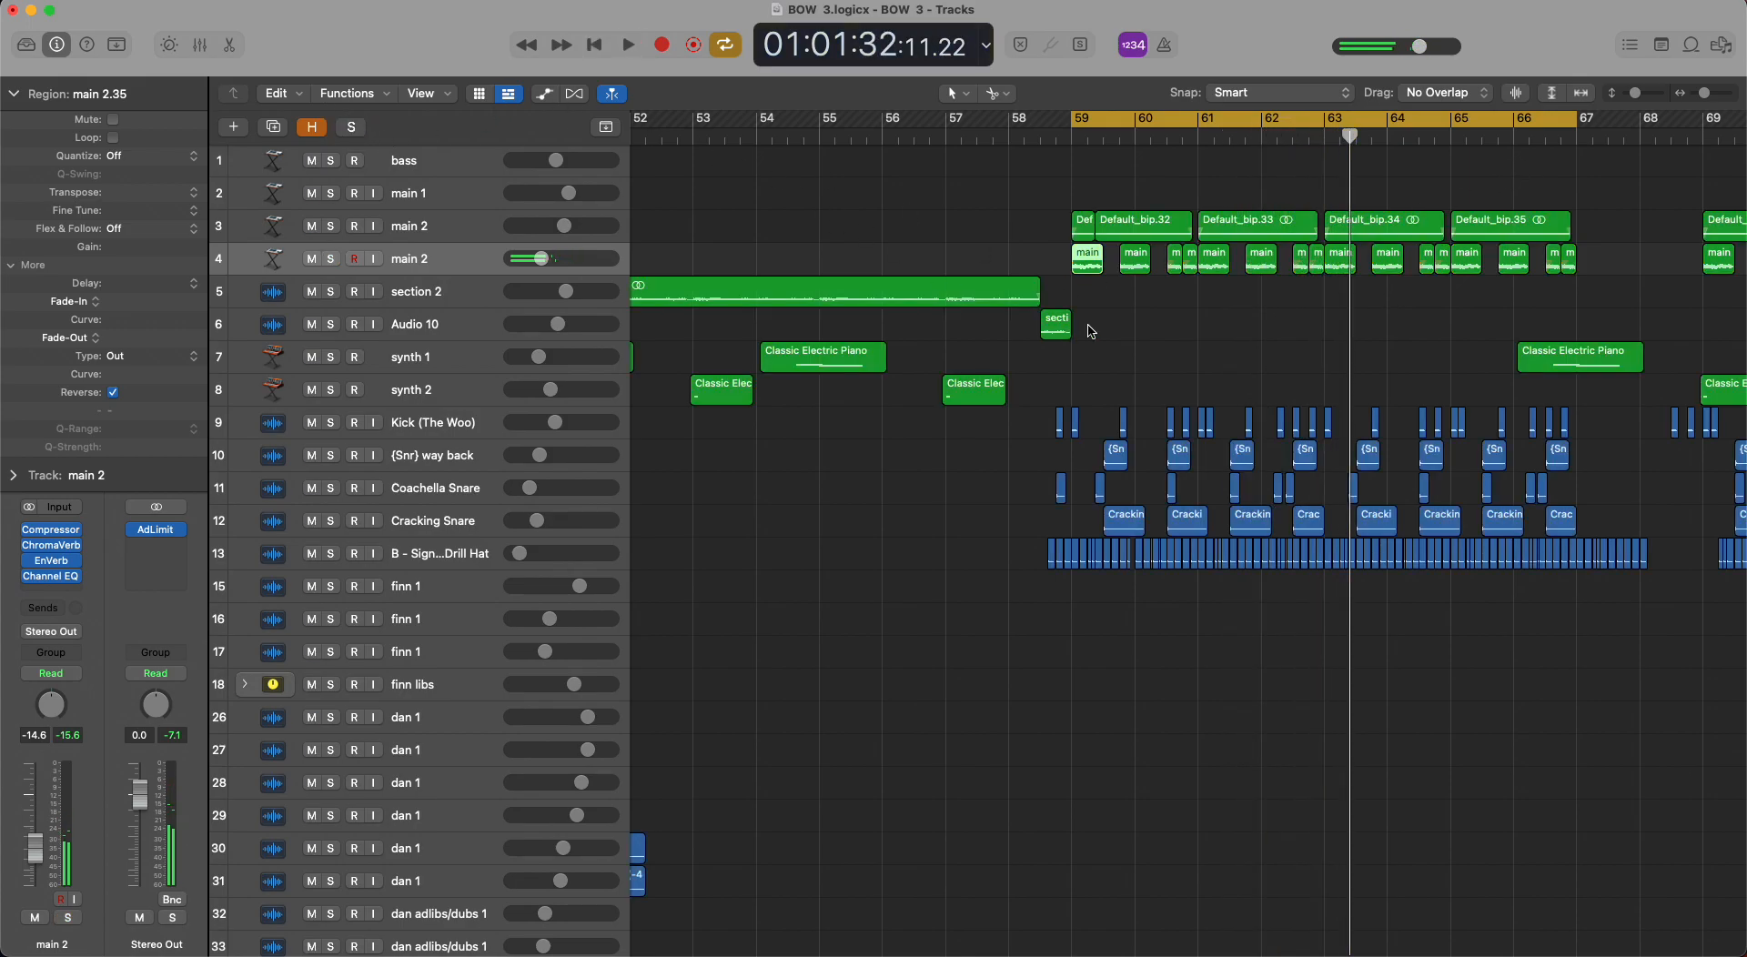
Turn off cycling, then solo and select the section 2 track and play it from bar 51.
scroll(1091, 332, down, 3)
key(c)
click(806, 132)
click(333, 292)
click(467, 302)
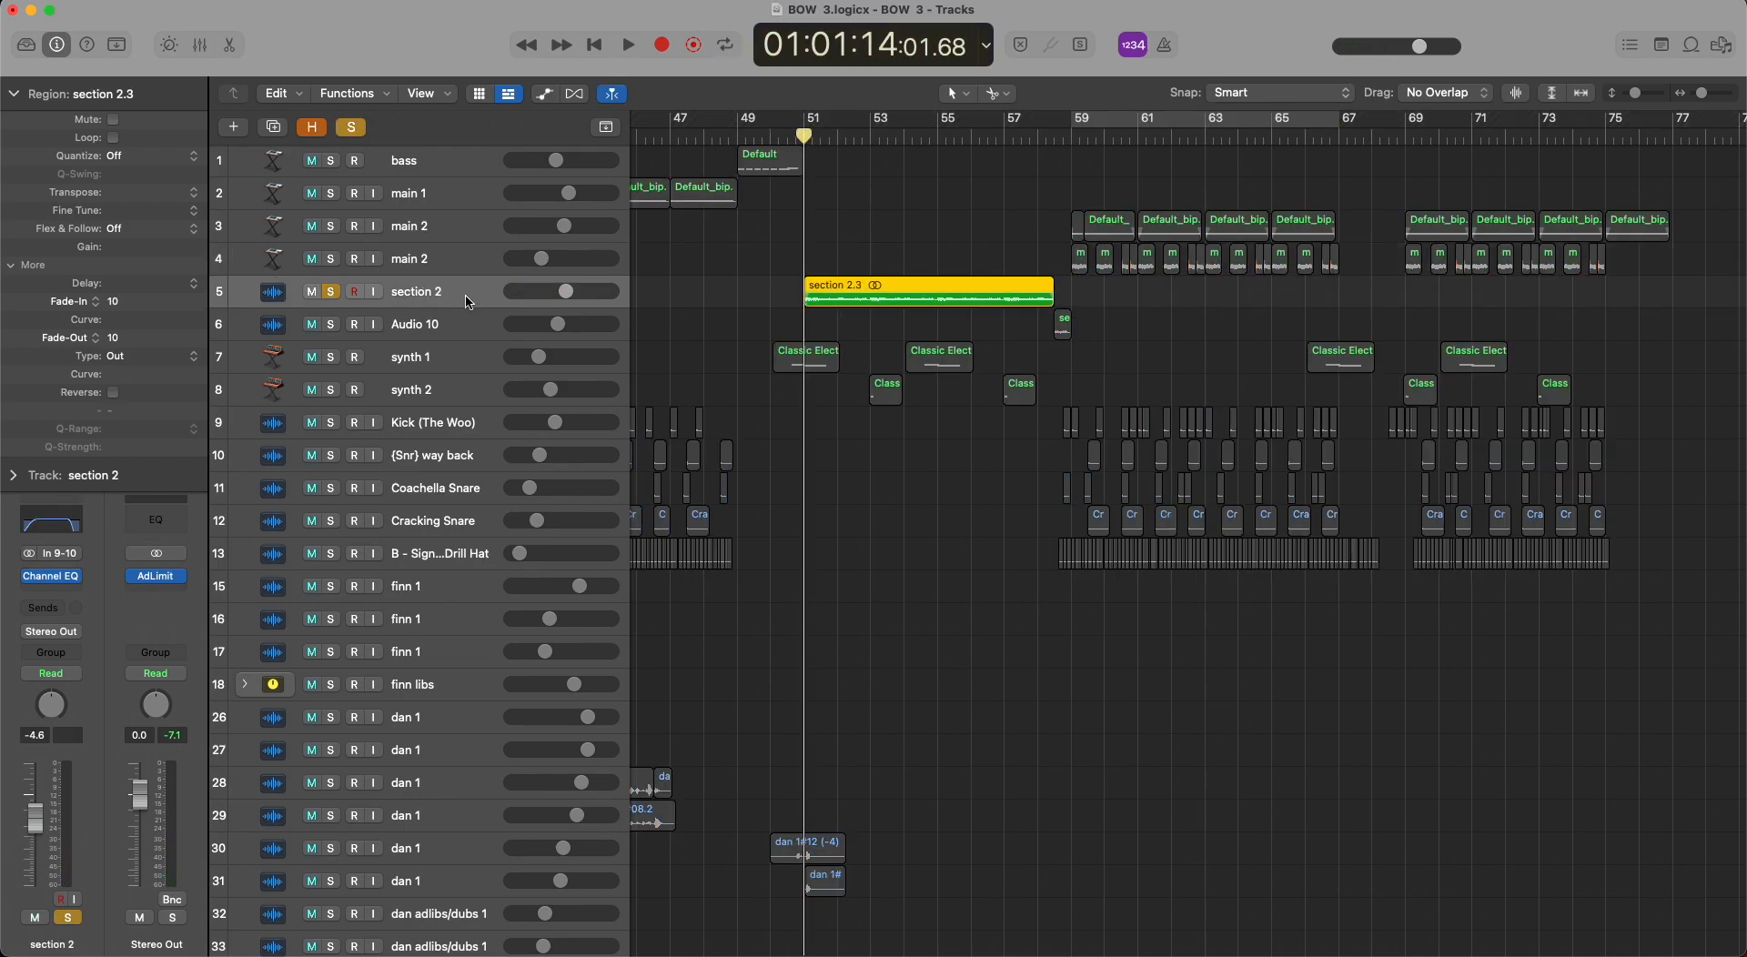
key(space)
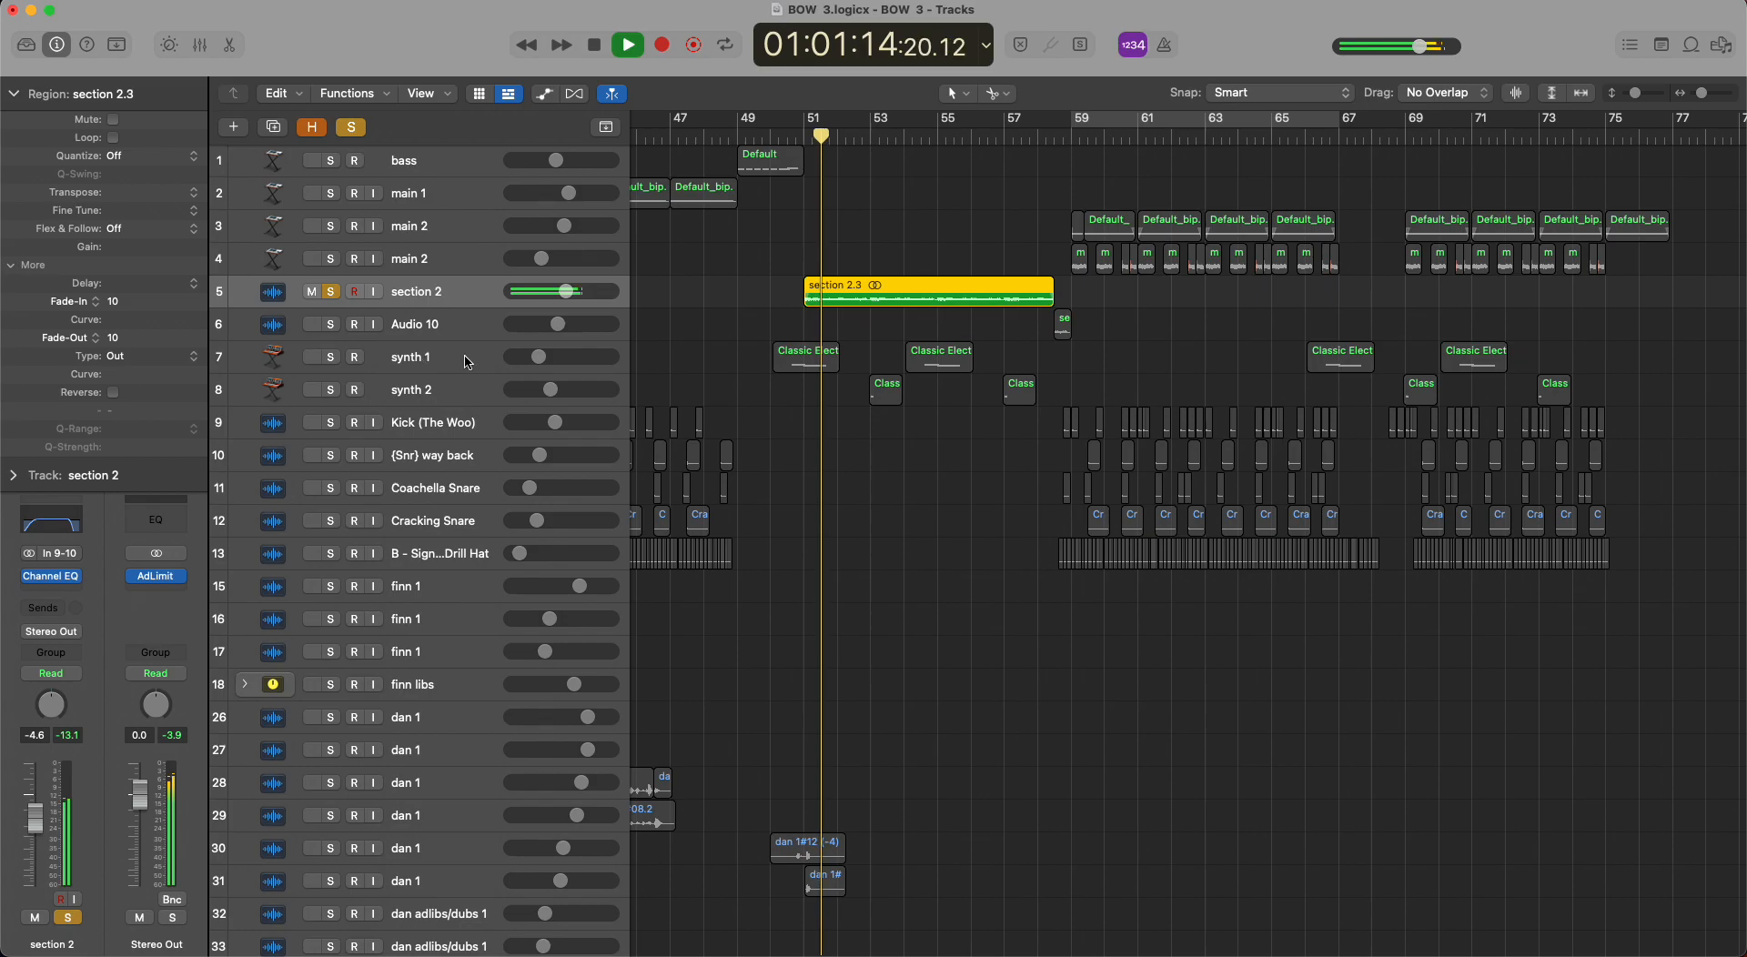
Add synth 1 and synth 2 to the solo during playback, then clear all solos and stop playback.
click(331, 361)
click(331, 391)
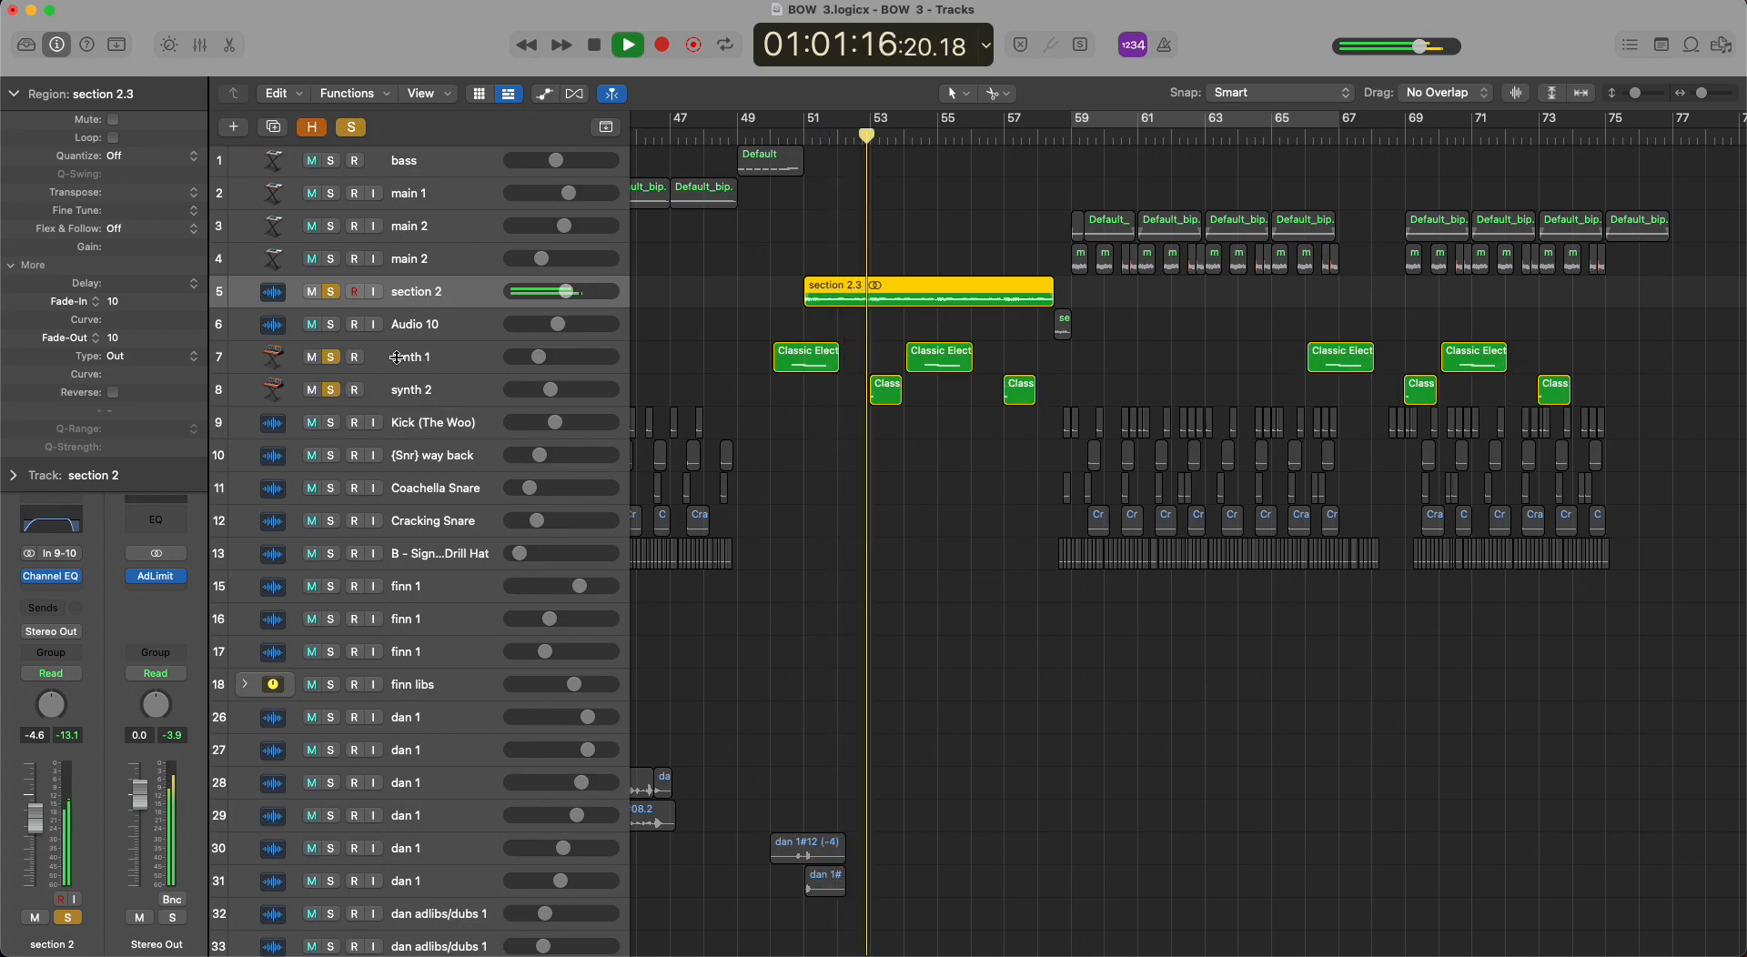
click(351, 132)
scroll(983, 462, down, 10)
key(space)
Place the playhead at bar 31, solo the HE'S GOTTA GUN track and play it.
scroll(987, 466, down, 1)
scroll(987, 466, left, 10)
scroll(984, 462, left, 8)
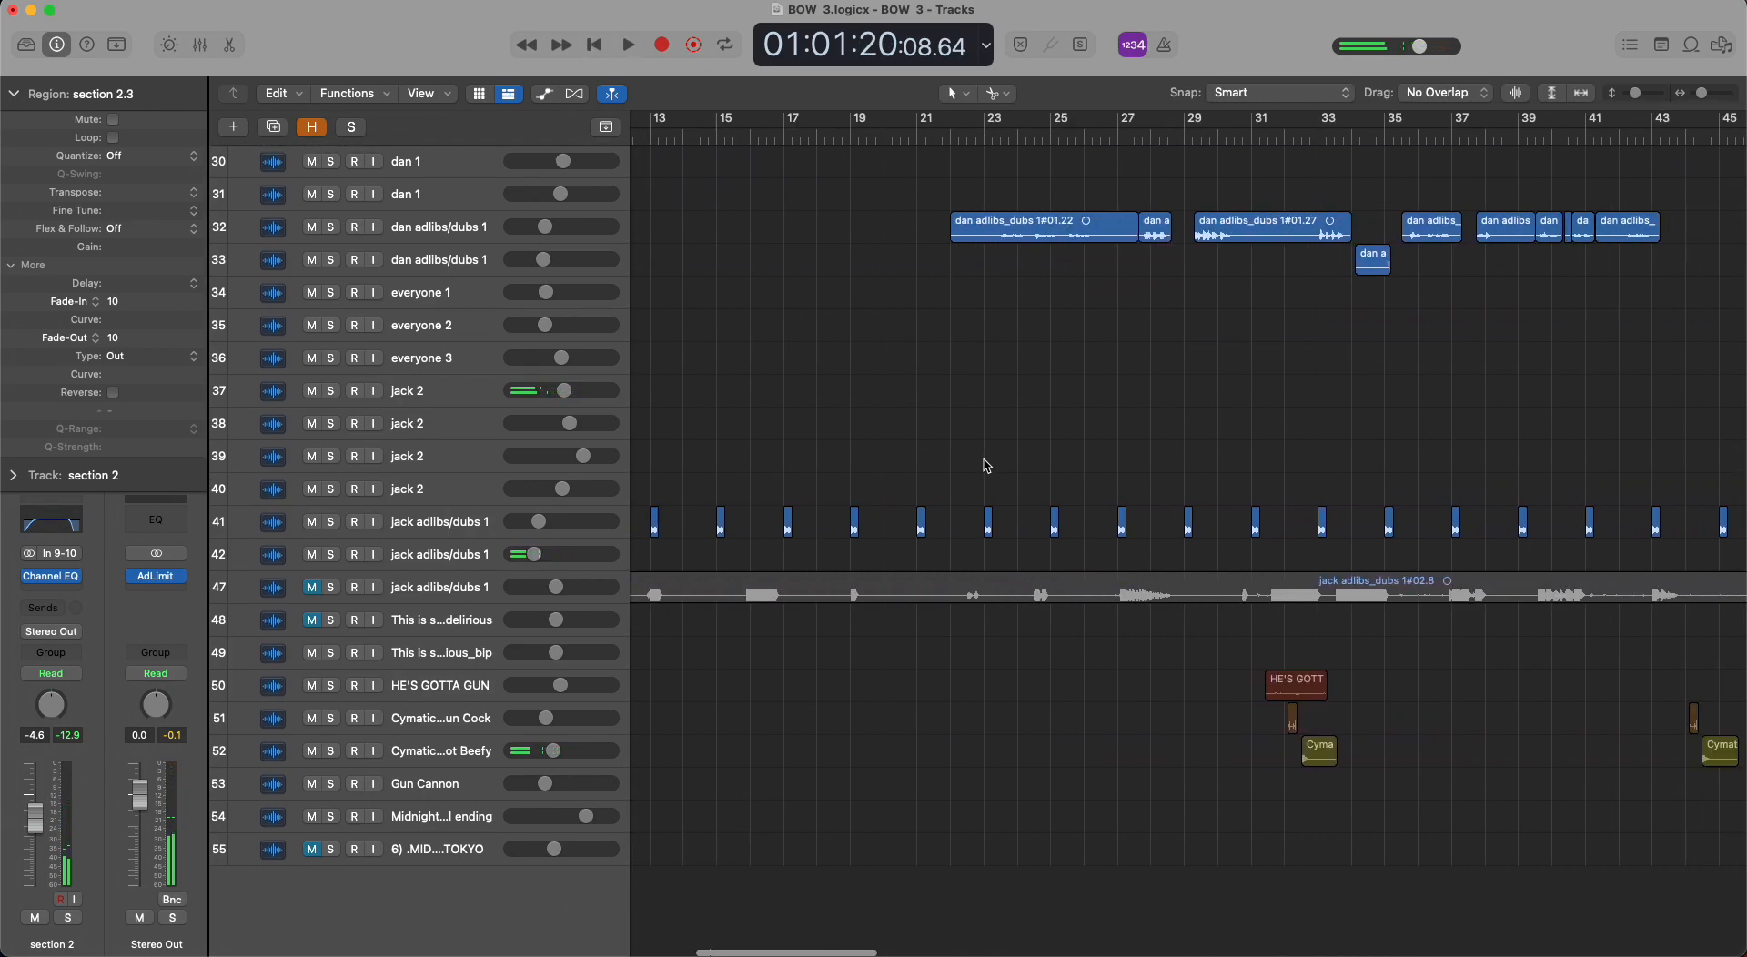
scroll(954, 490, right, 3)
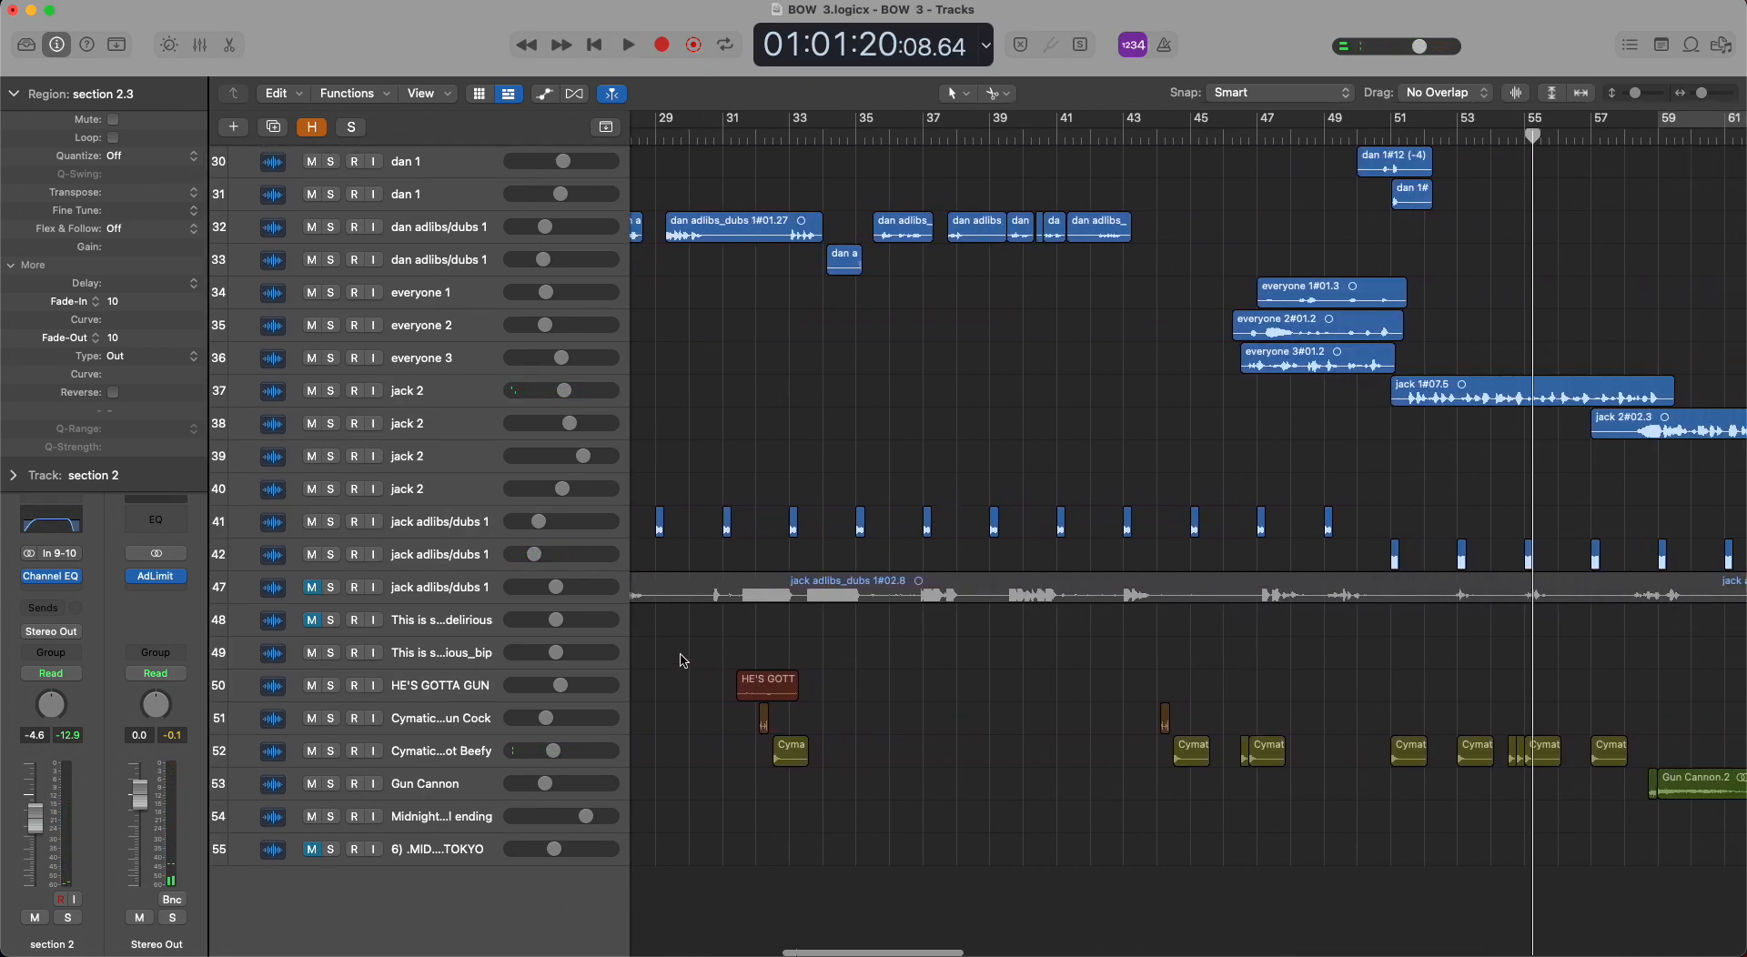
click(732, 137)
scroll(391, 606, up, 5)
scroll(391, 606, down, 5)
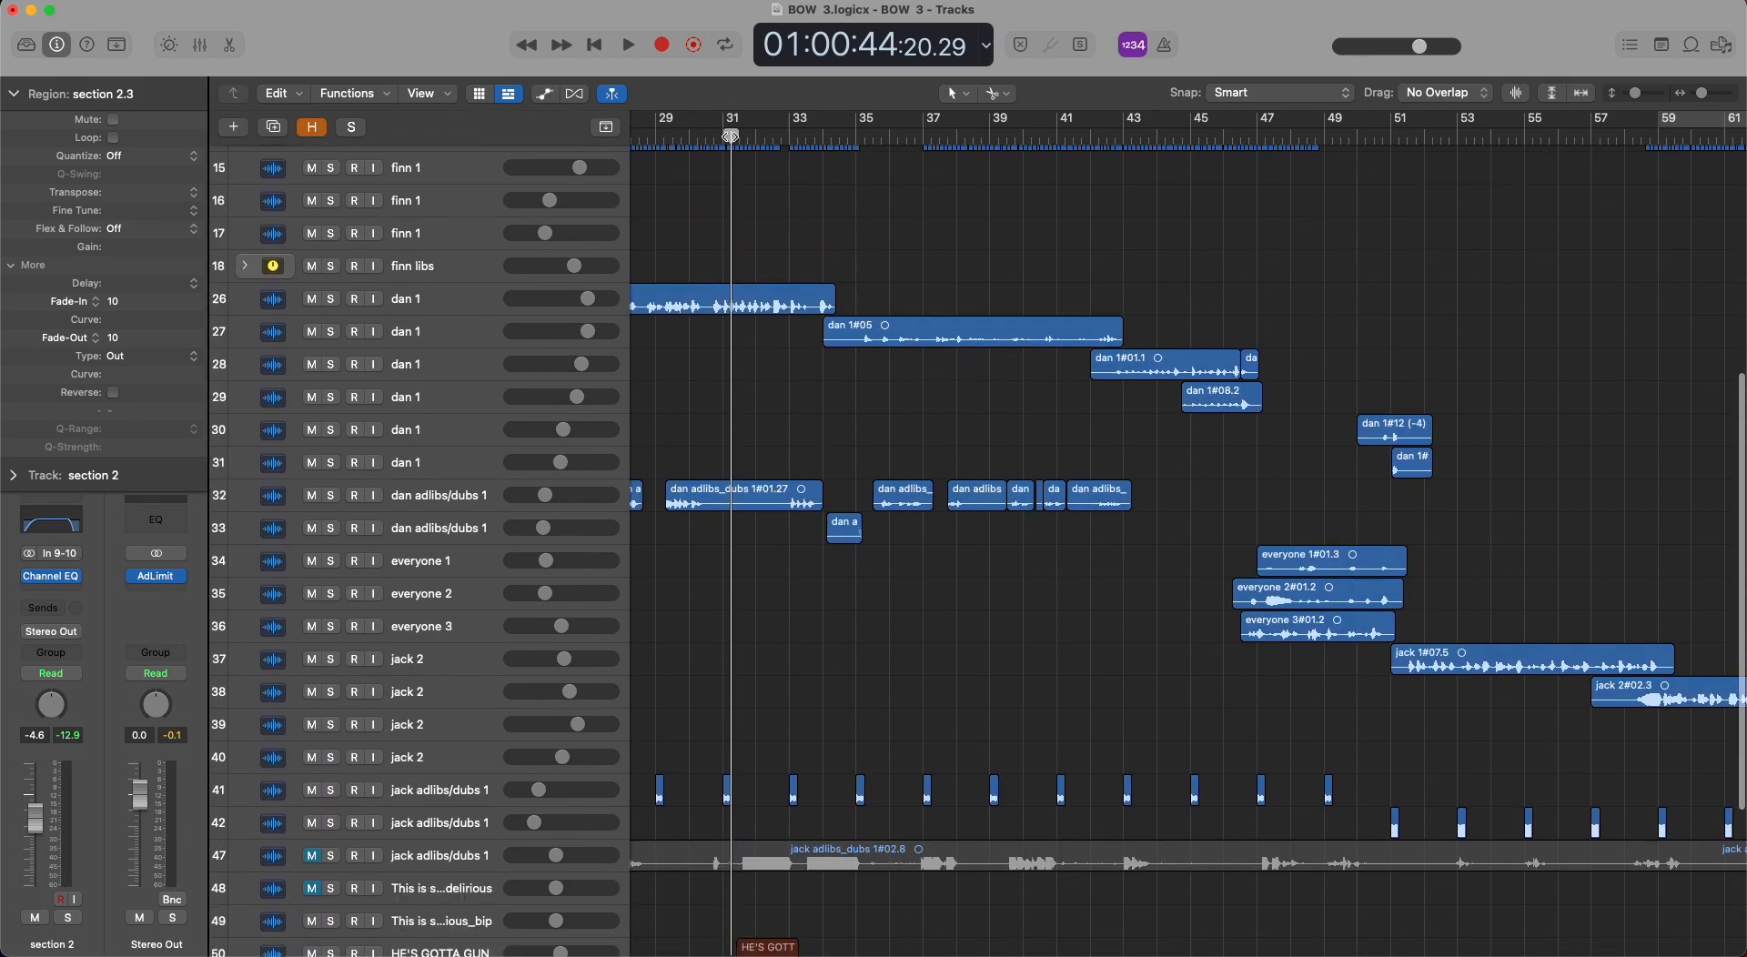
click(331, 692)
key(space)
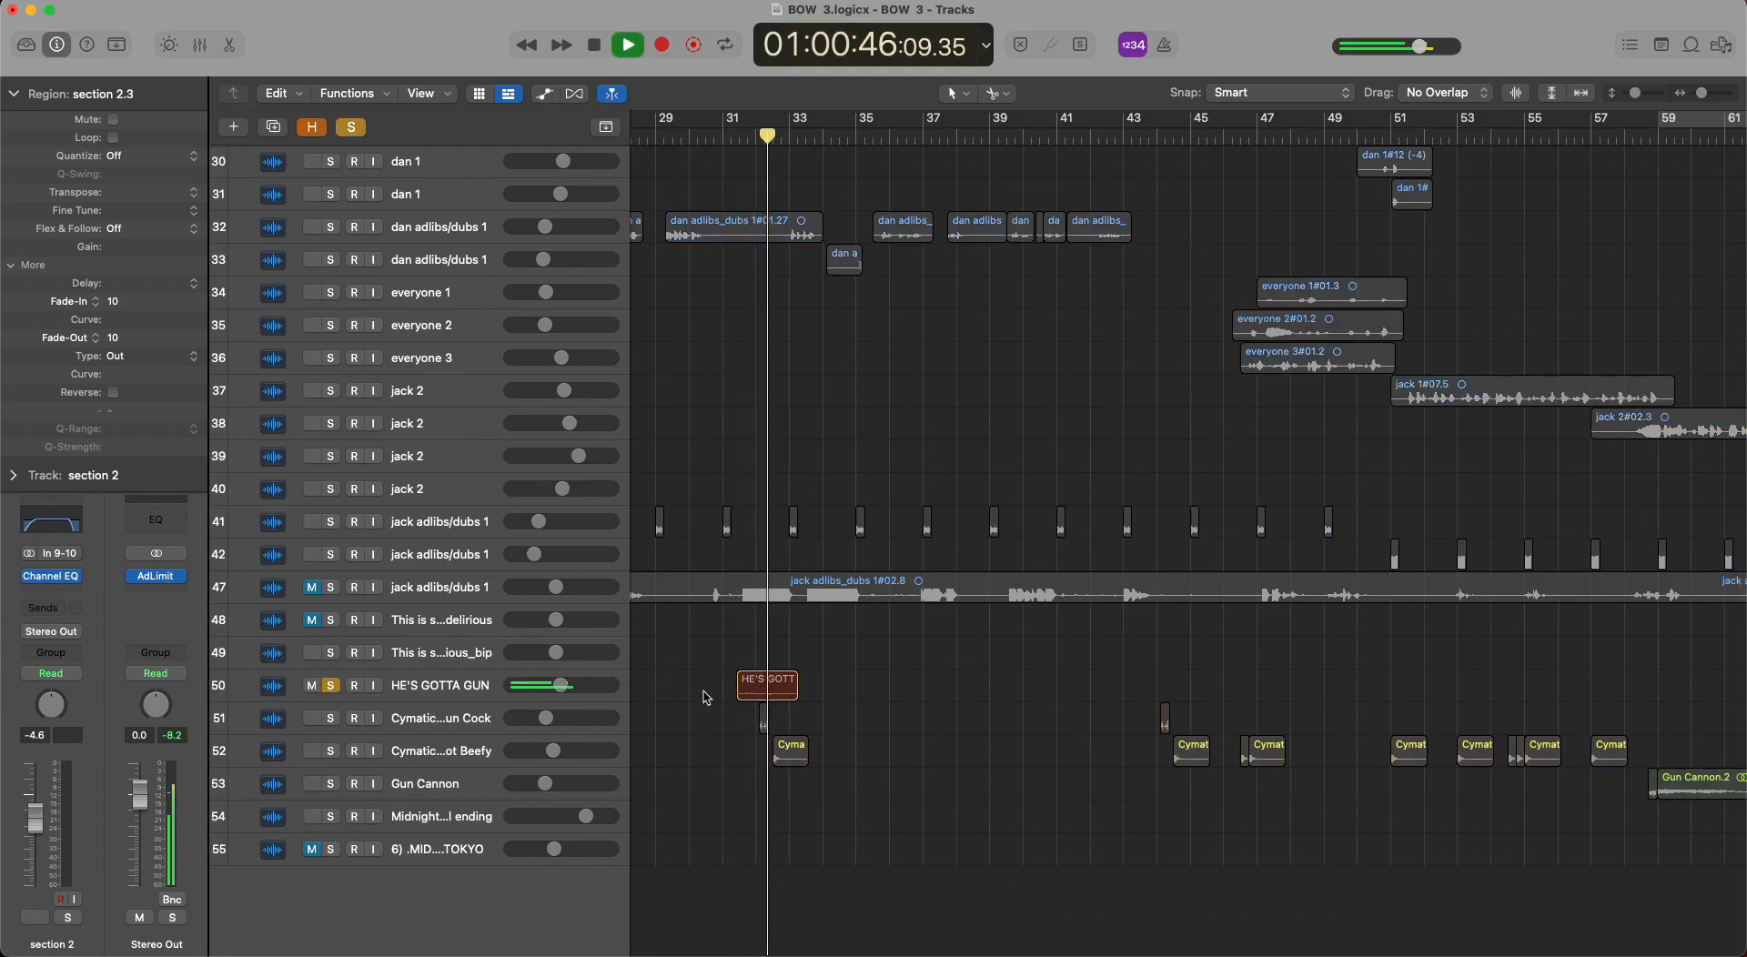
Replay from just after bar 31 with the Cymatic...un Cock track on row 51 added to the solo.
key(space)
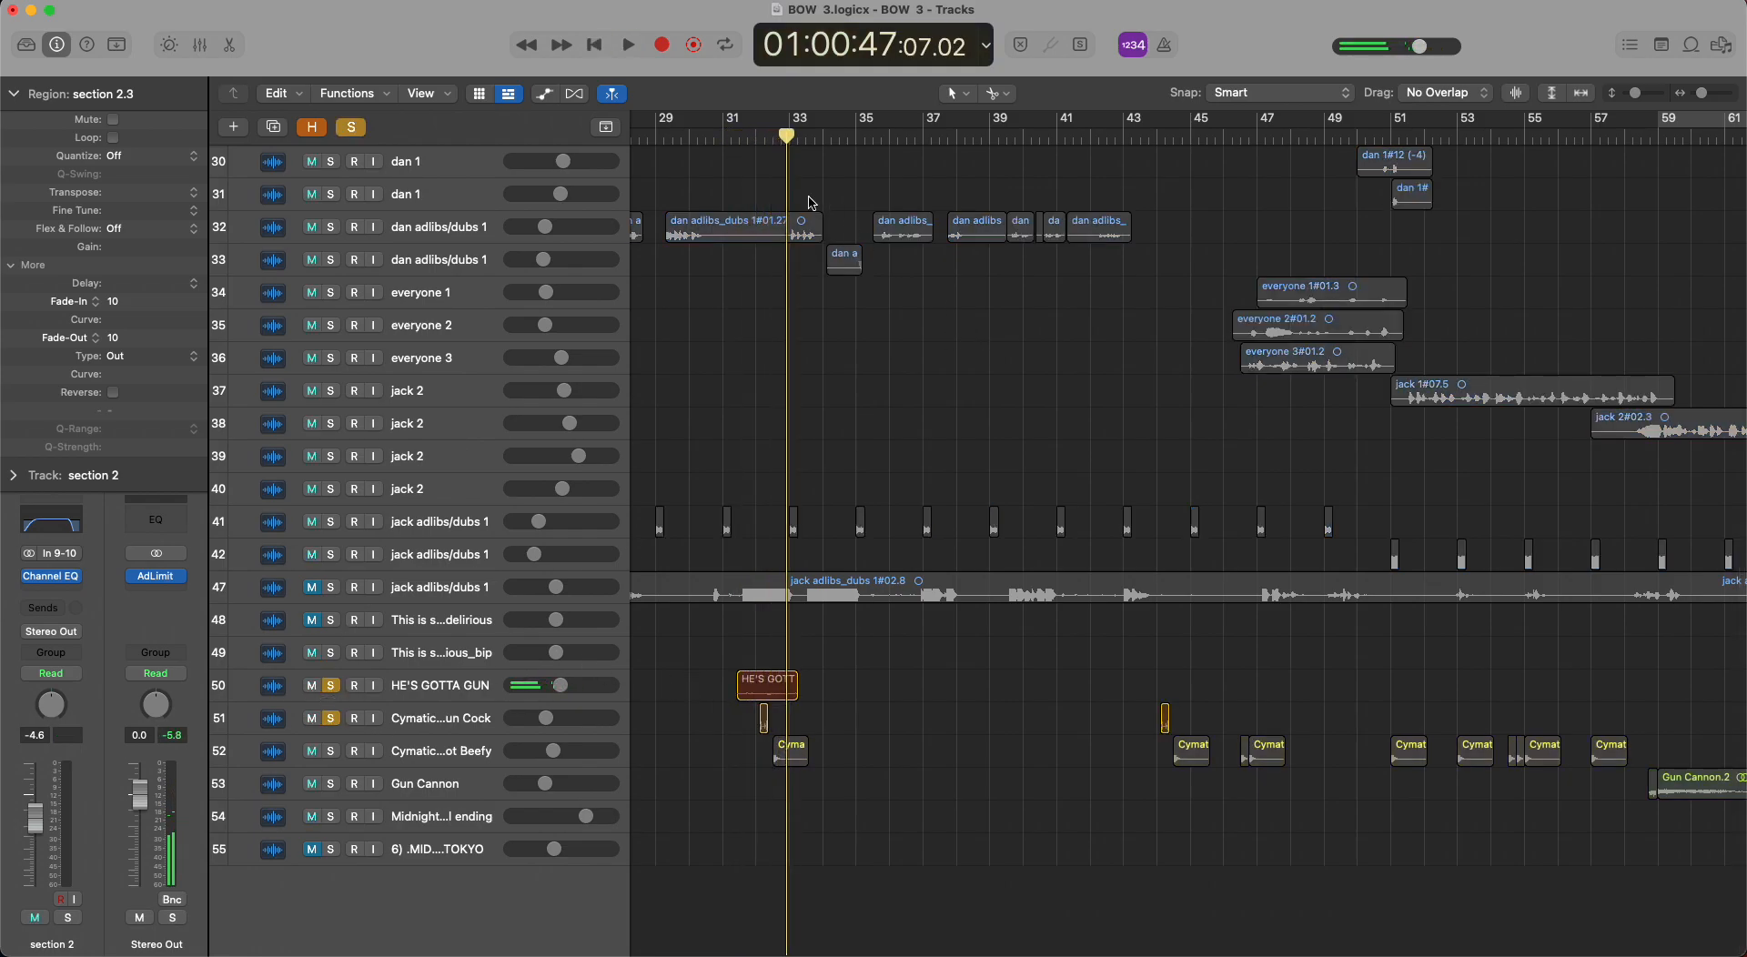
click(743, 139)
key(space)
Add the Cymatic...ot Beefy track on row 52 to the solo and play the three effects together.
key(space)
click(331, 757)
key(space)
key(space)
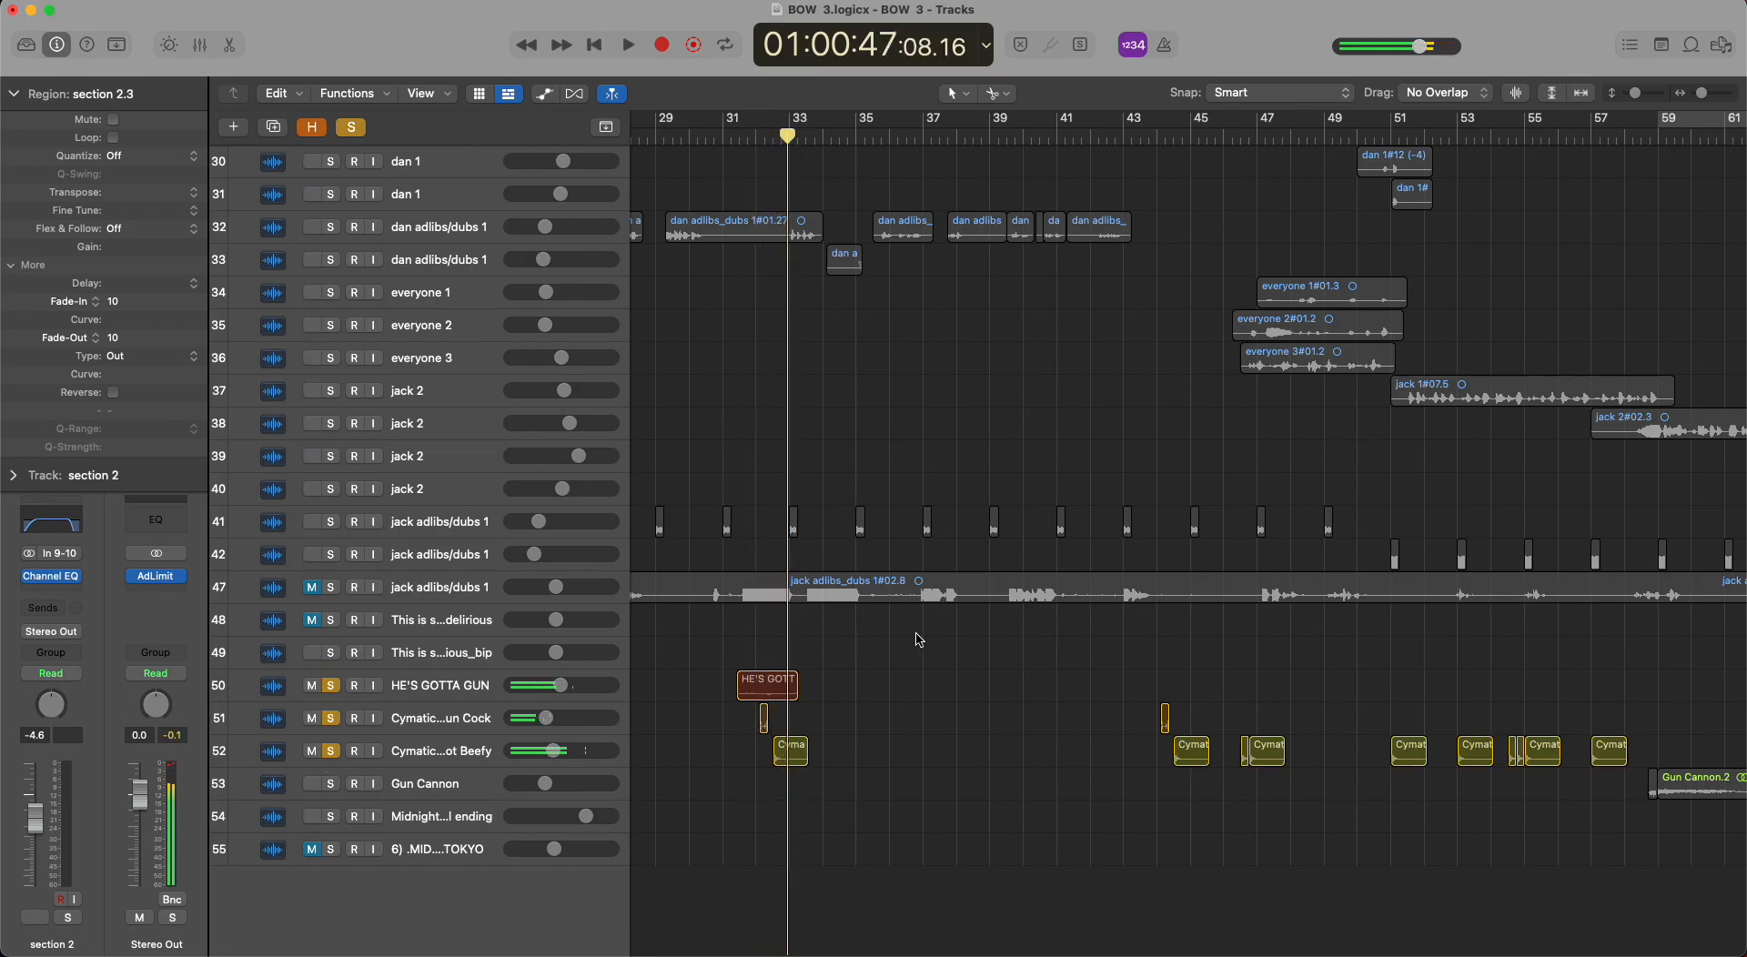
Clear all solos and play the gun effects around bar 32 within the full mix, then stop.
scroll(918, 639, up, 5)
scroll(918, 639, up, 5)
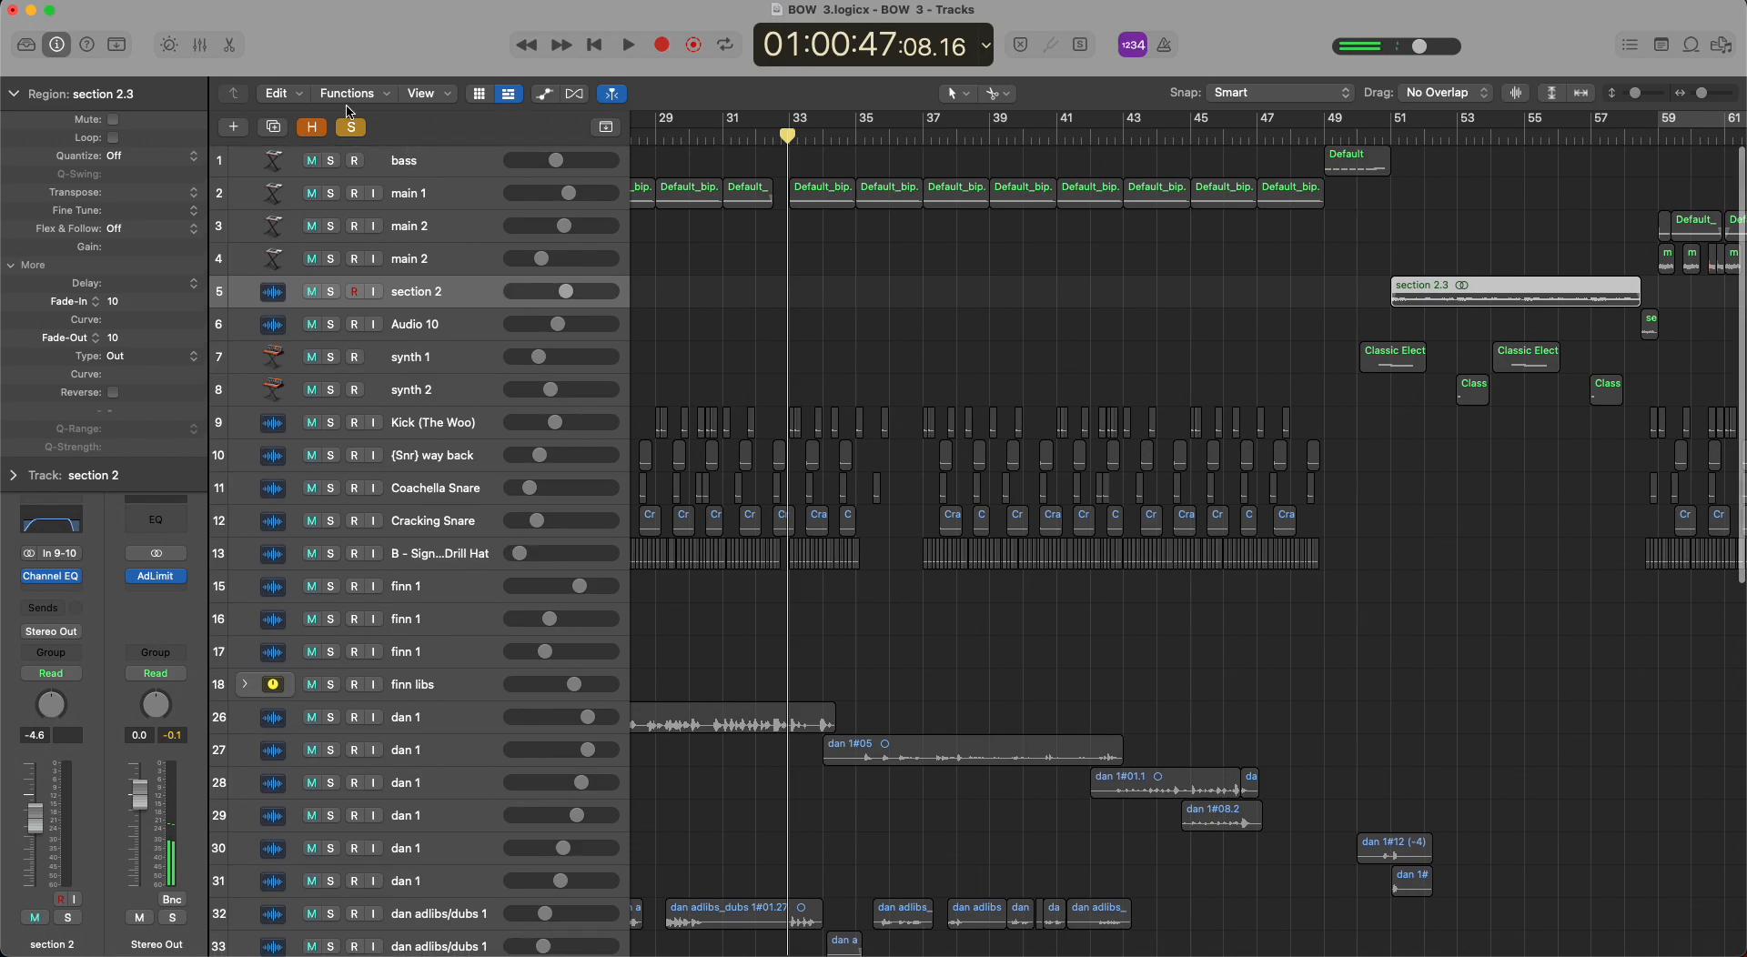
click(351, 127)
scroll(800, 382, down, 10)
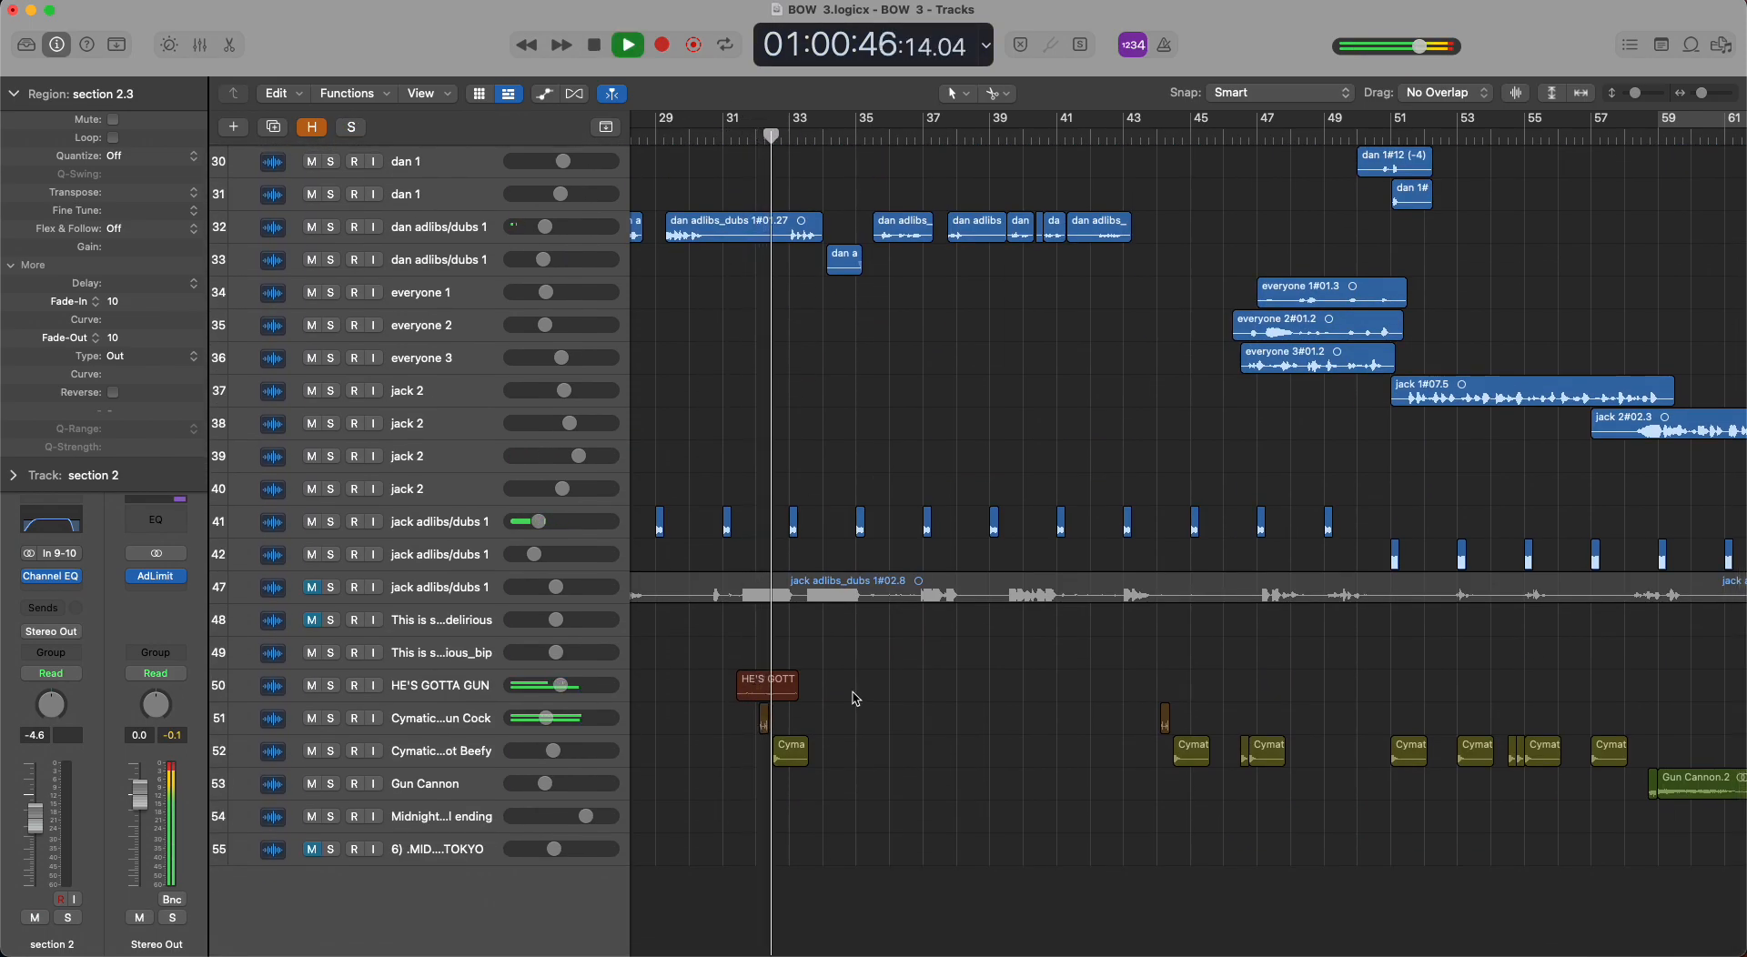
key(space)
Move the playhead to about bar 42, play the full mix through the effects near bar 44 and stop.
scroll(901, 464, up, 5)
scroll(901, 462, down, 5)
scroll(896, 437, right, 6)
drag(839, 138, 757, 132)
key(space)
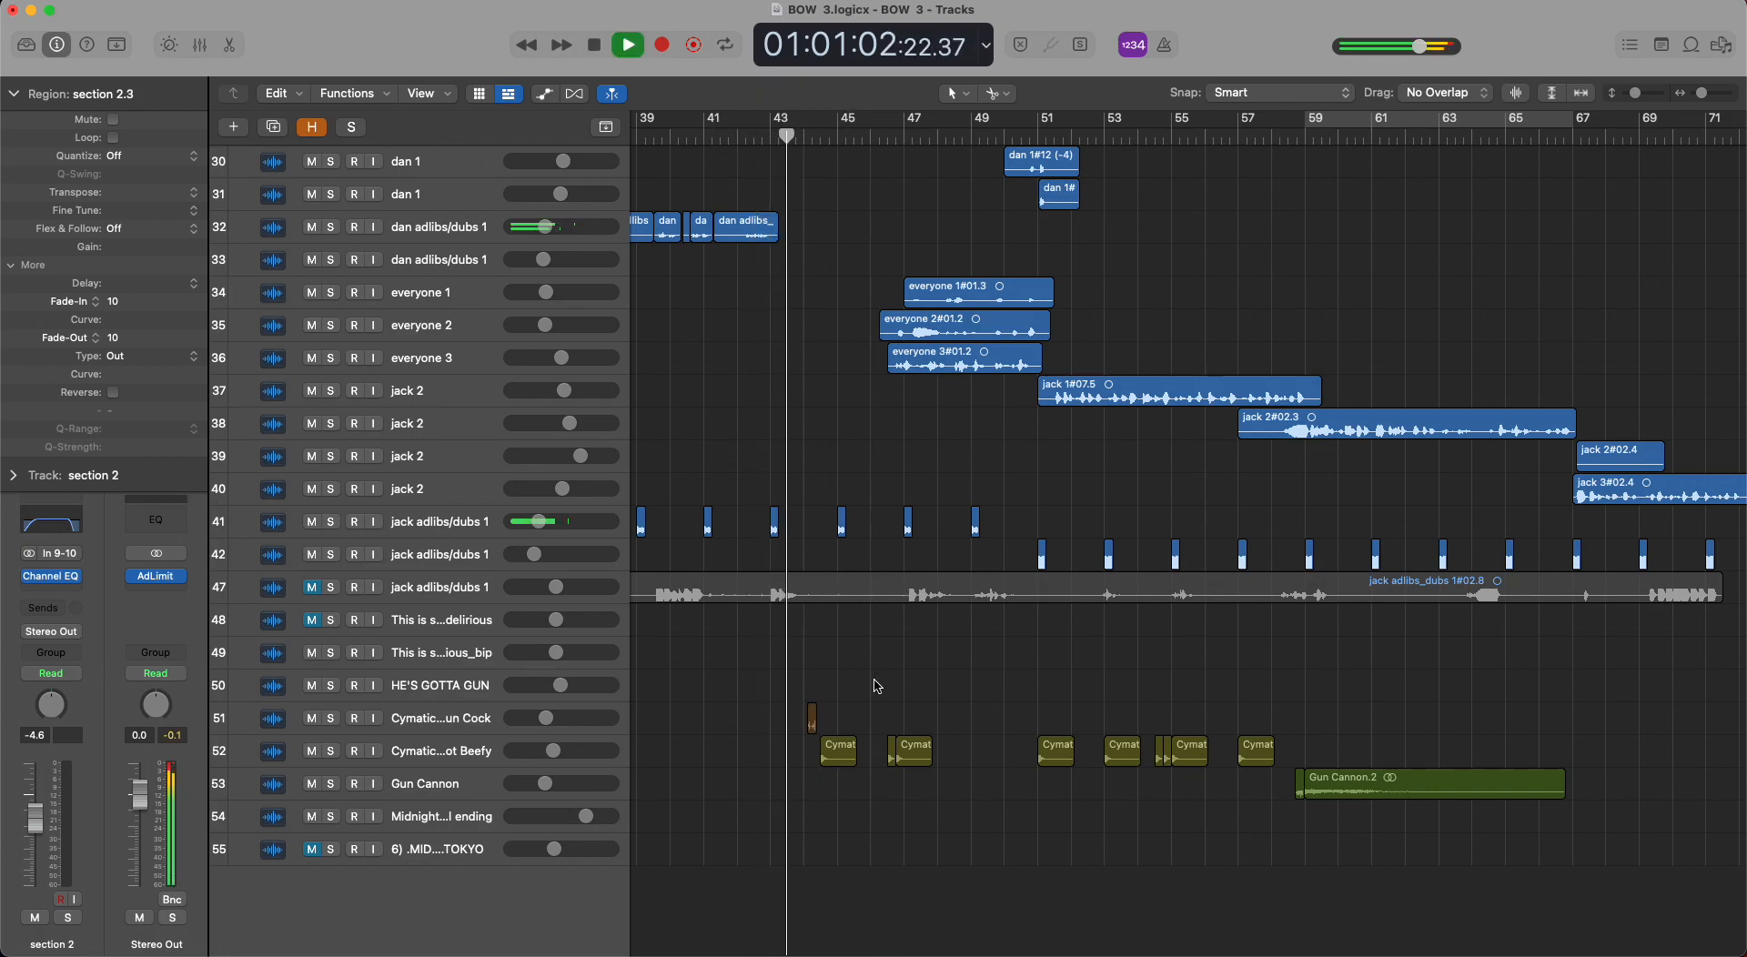
key(space)
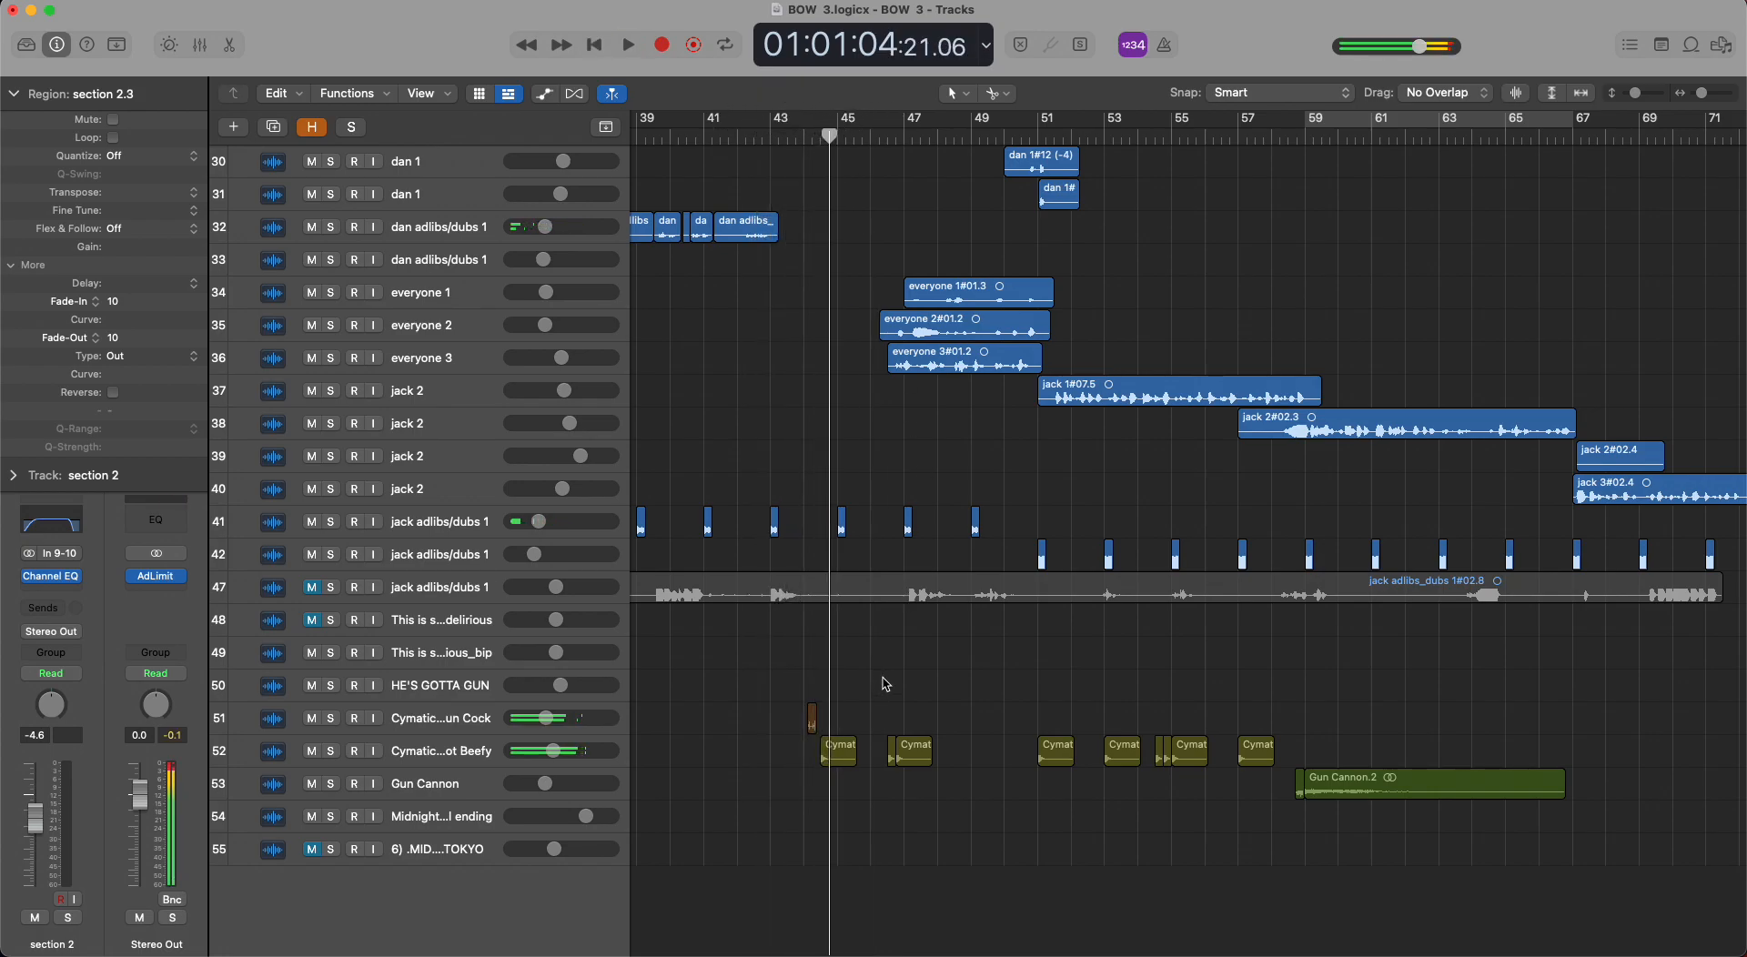
Move the playhead to about bar 57 and play the full mix into the Gun Cannon effect.
scroll(992, 644, right, 4)
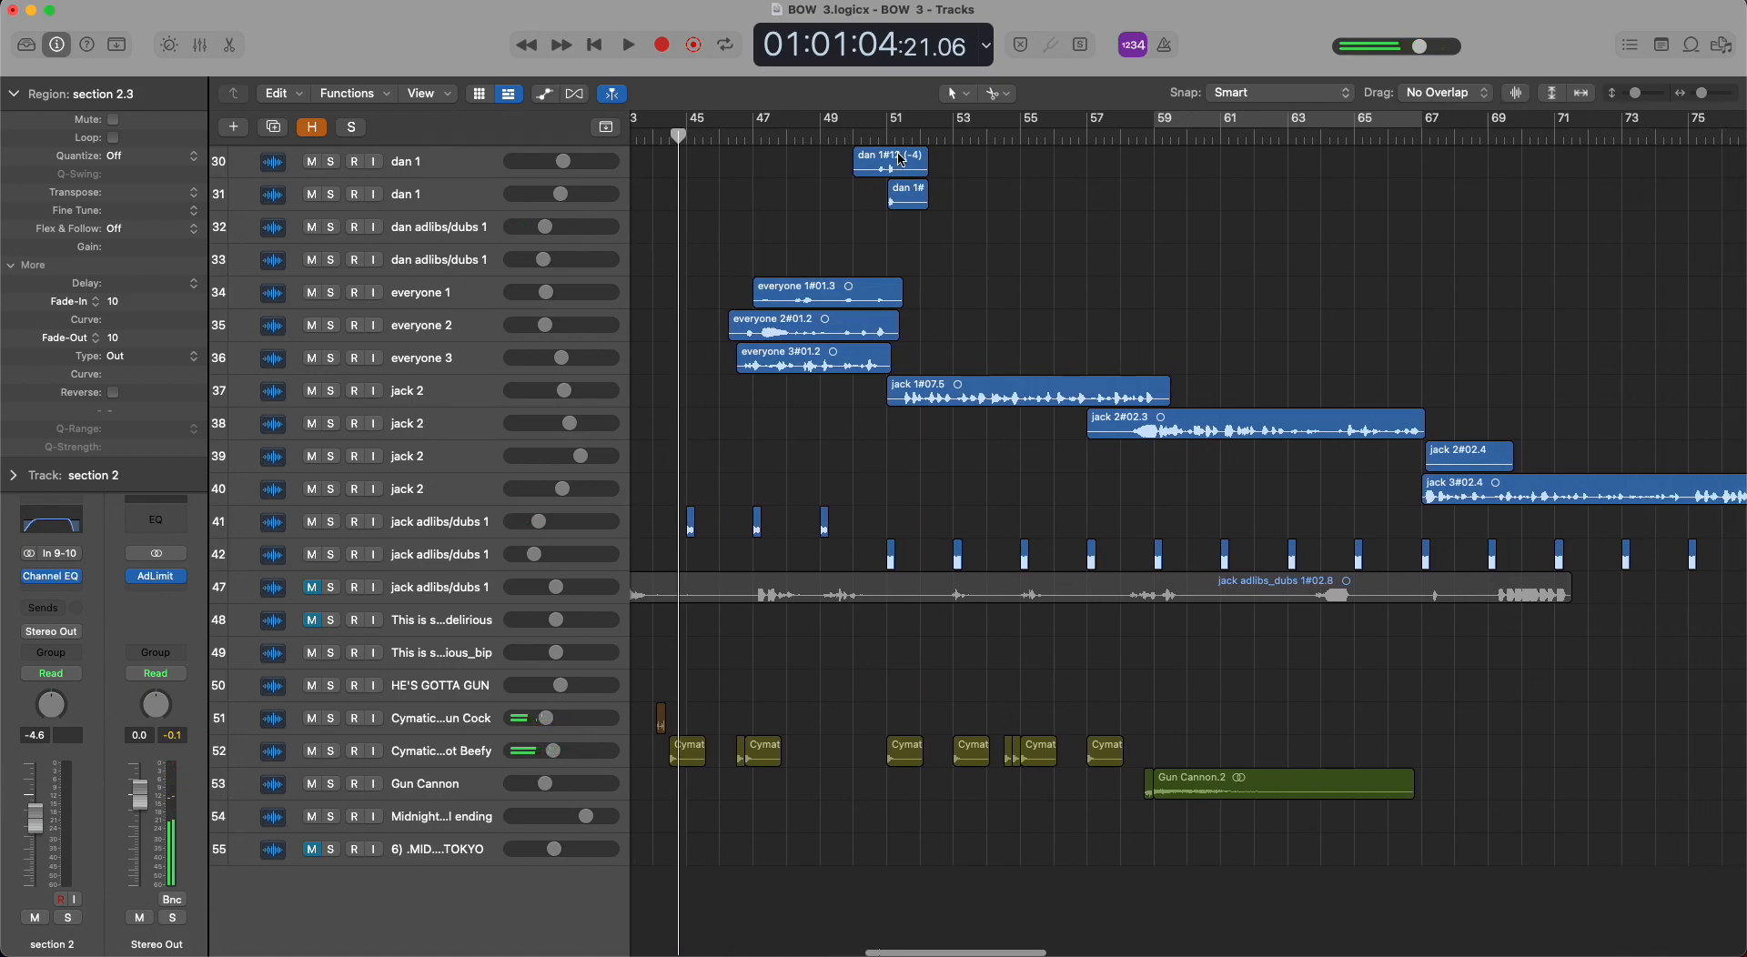
drag(882, 135, 1110, 157)
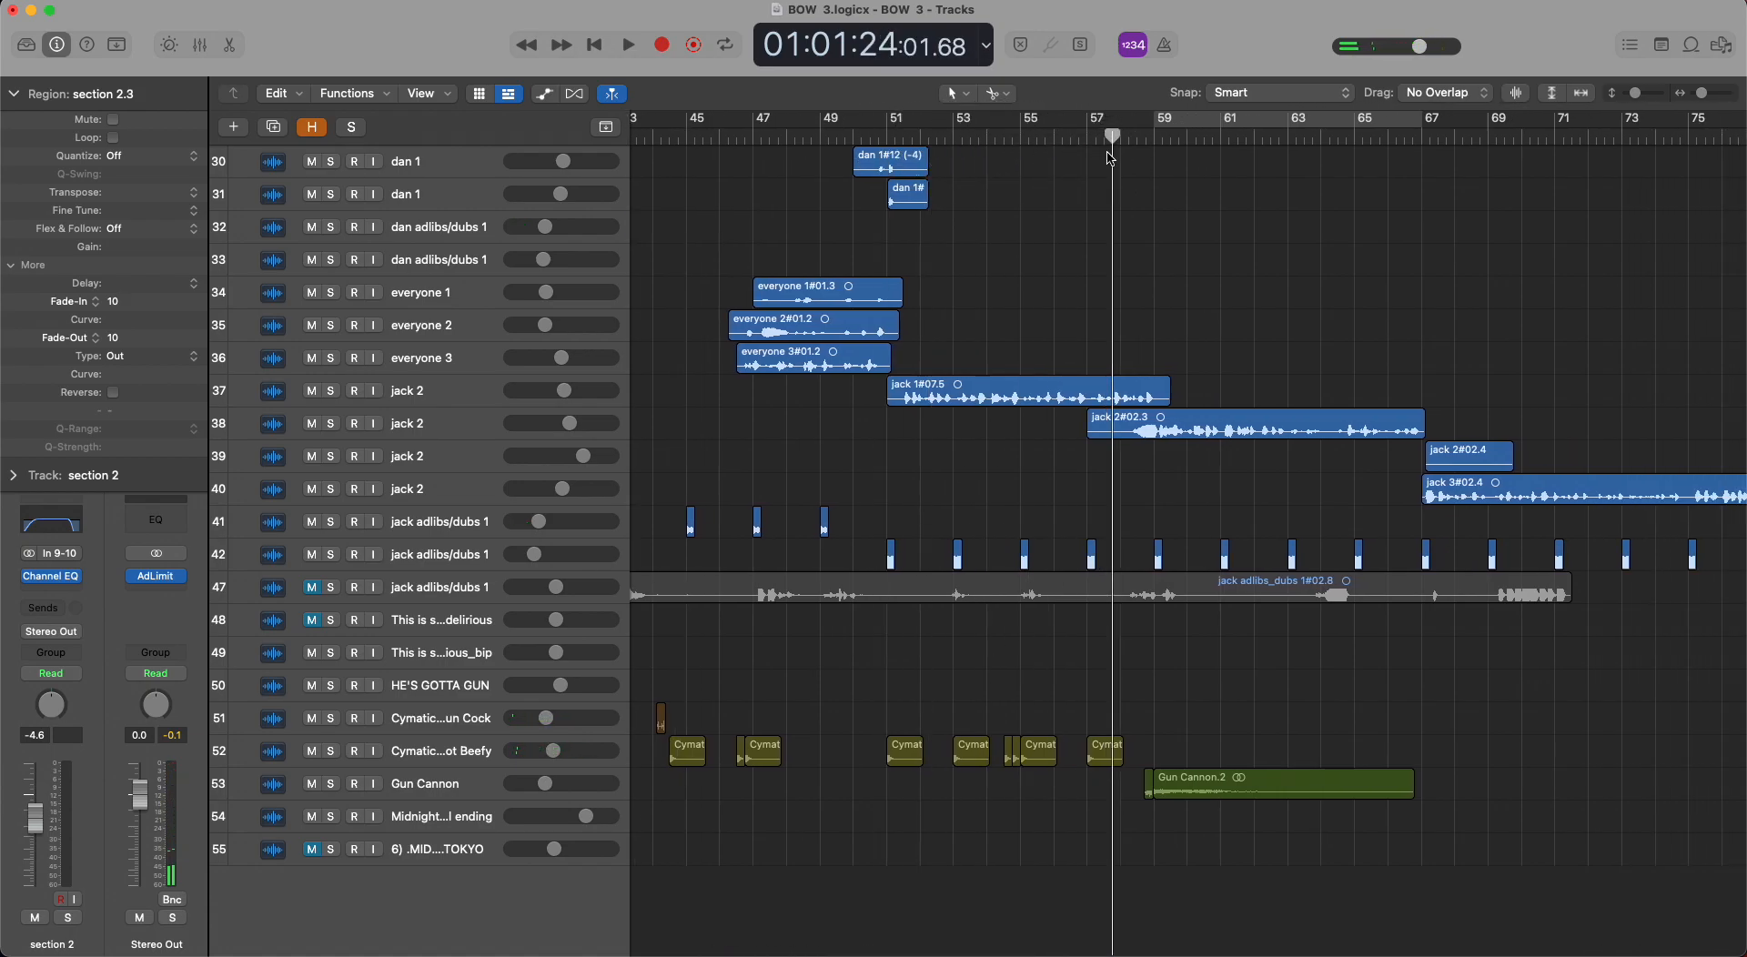
key(space)
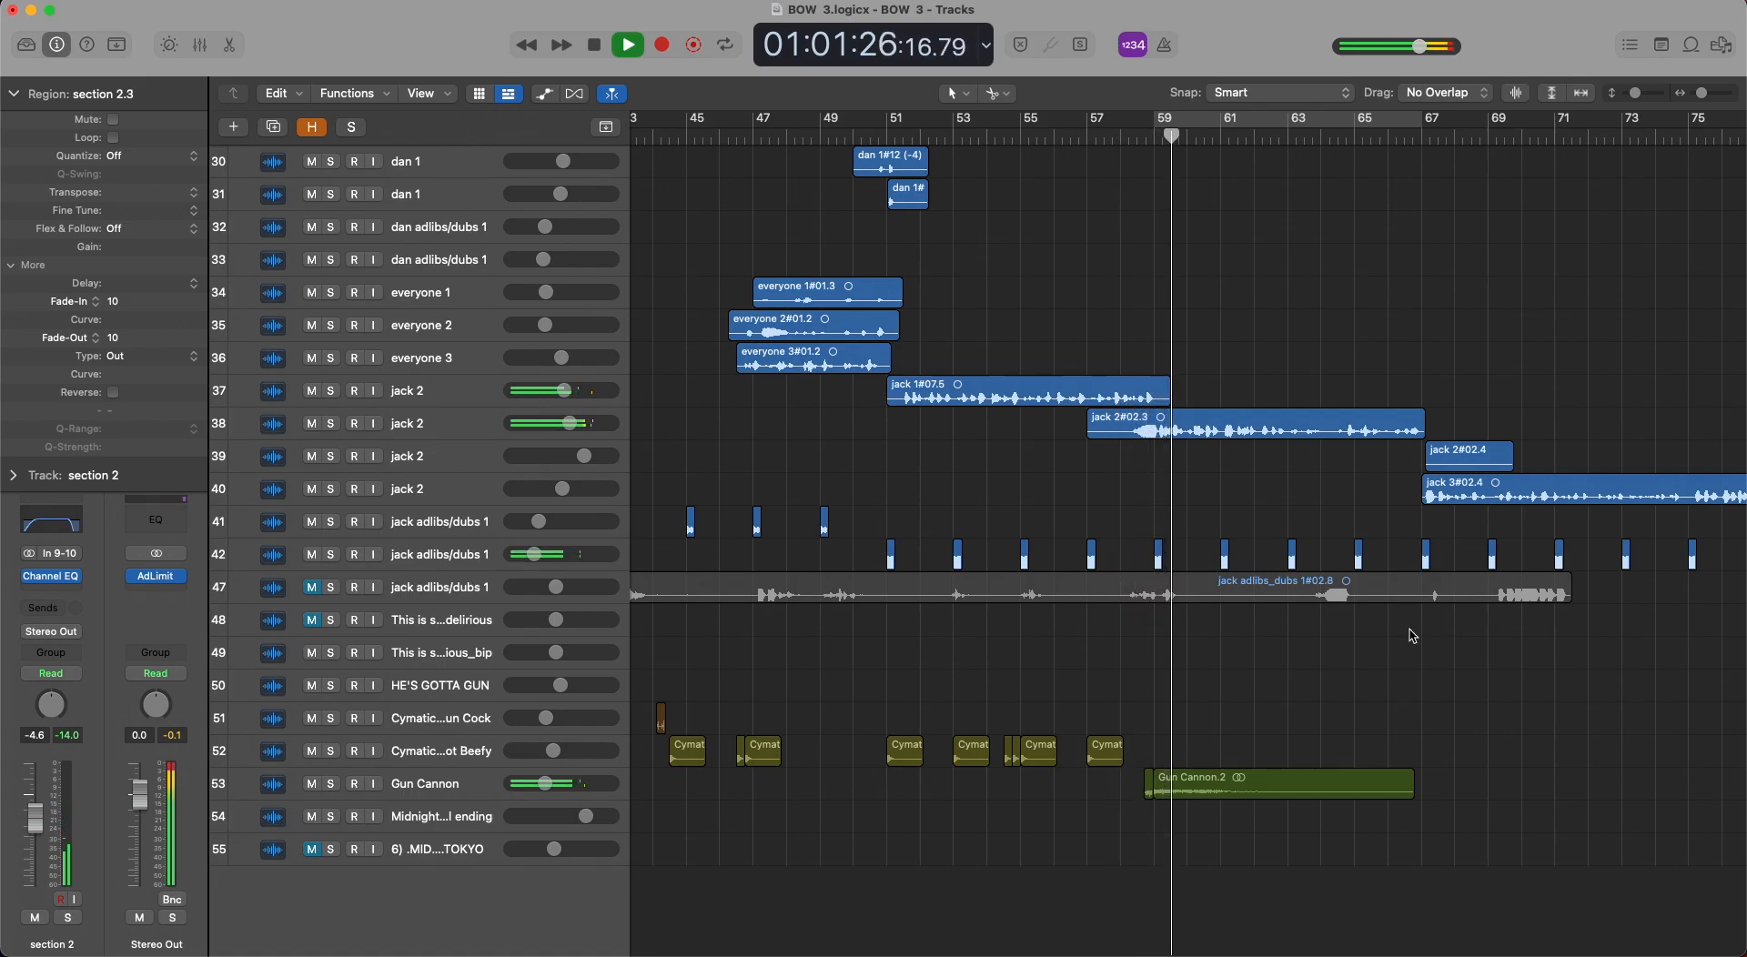
Solo the Gun Cannon track on row 53, play its effect around bar 59 and stop with that track selected.
click(331, 784)
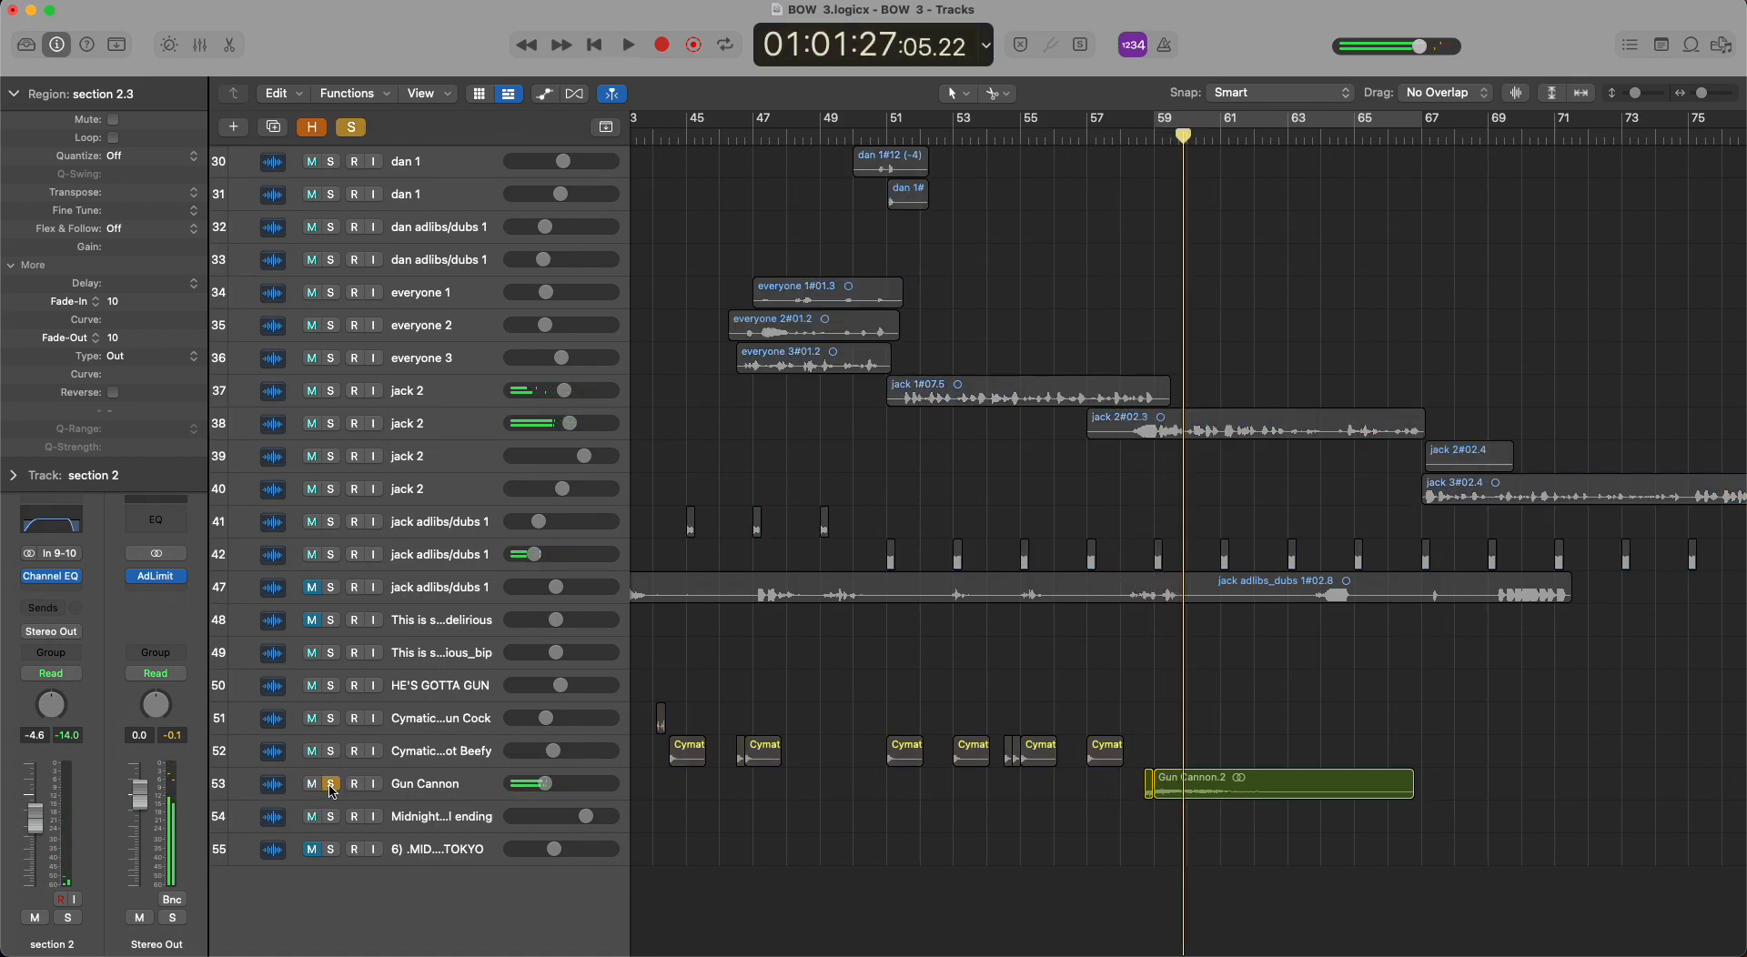
key(space)
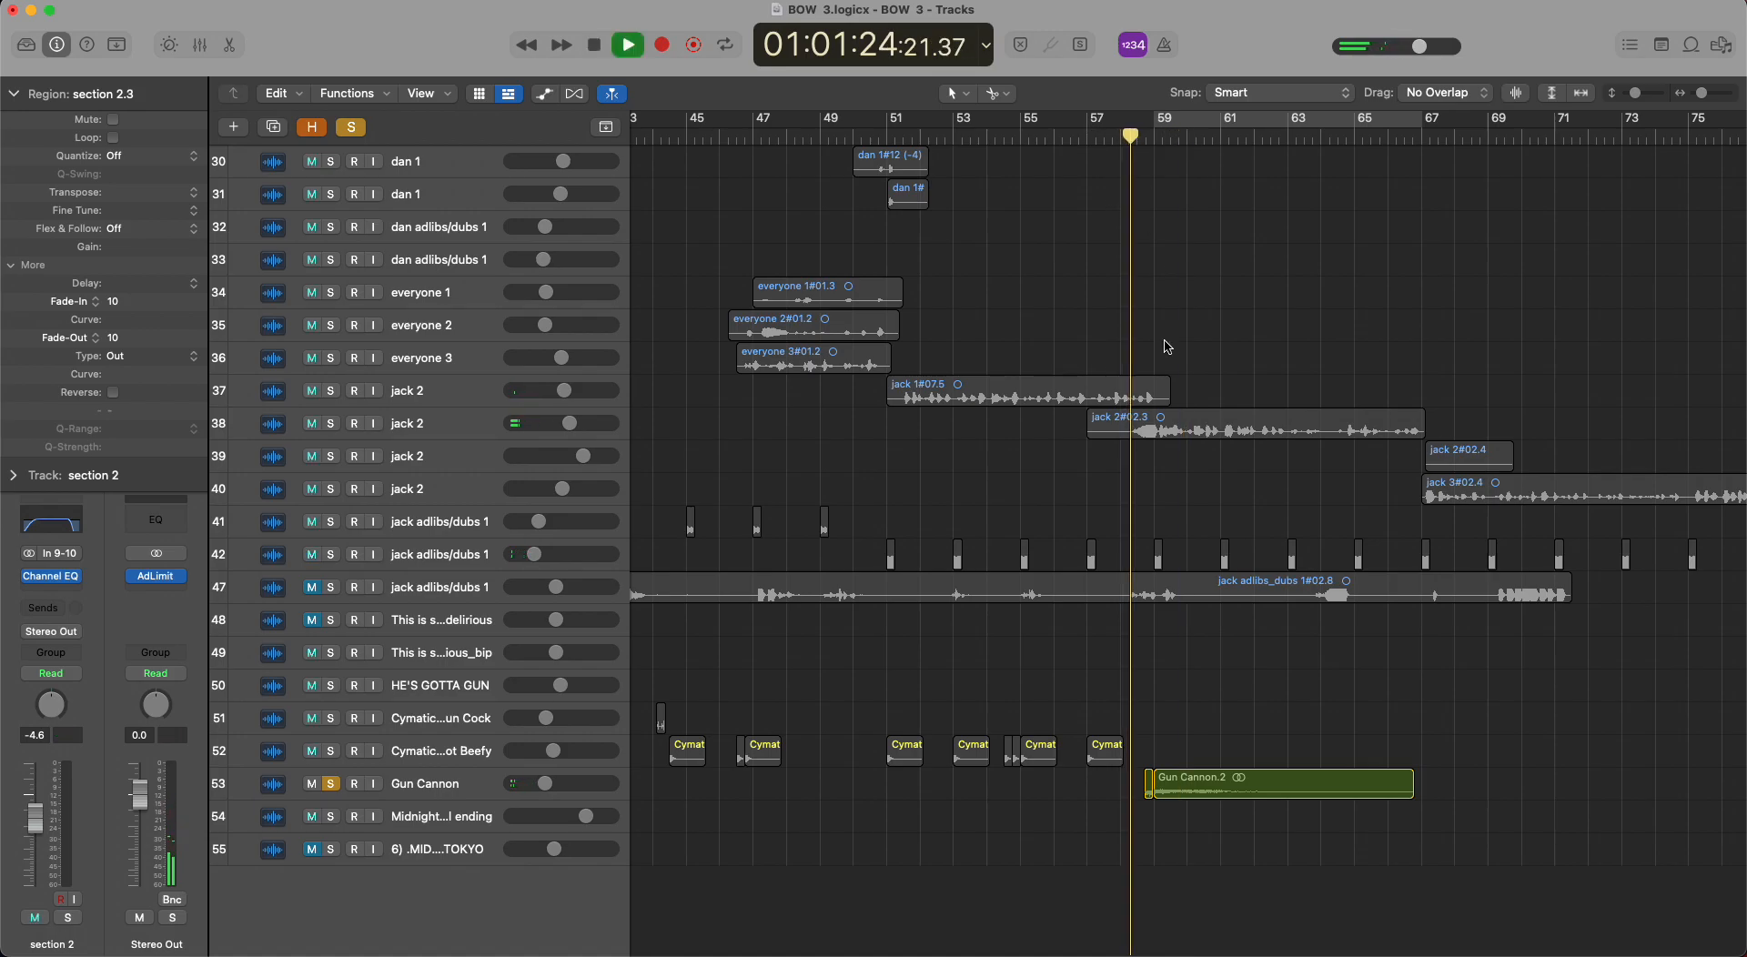
click(464, 784)
key(space)
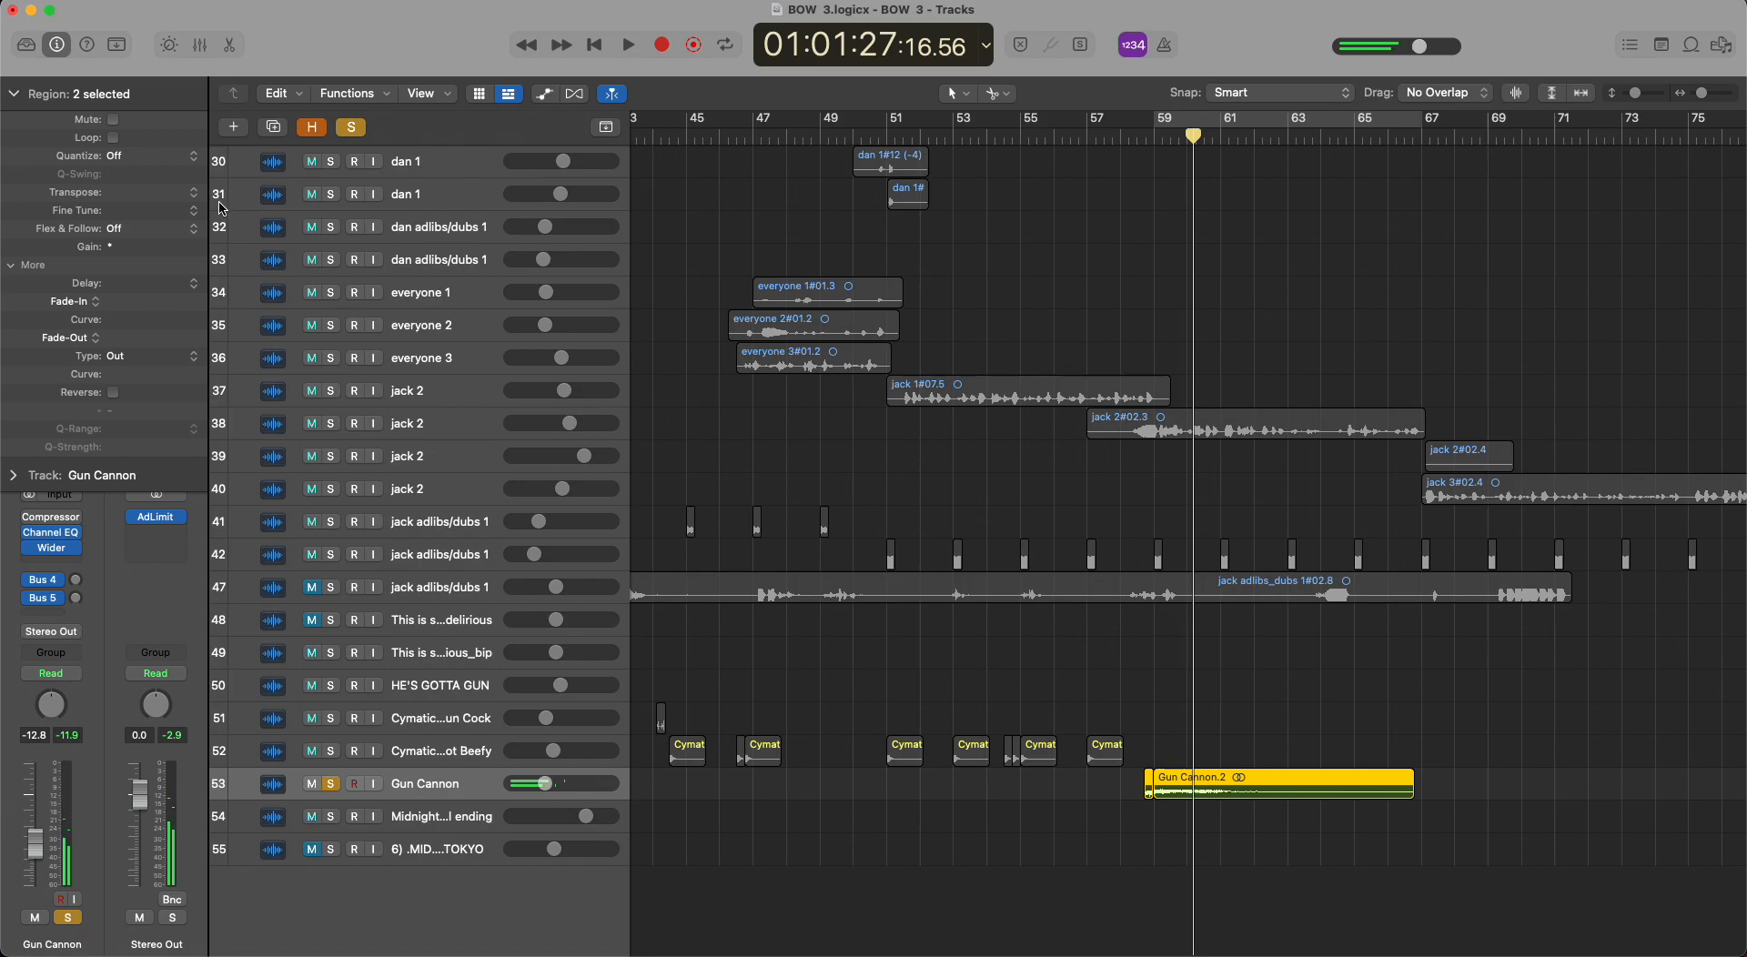
Collapse the region details and clear all solos, returning to the first tracks around bar 59.
click(11, 91)
click(347, 129)
scroll(1117, 544, up, 15)
scroll(1117, 544, right, 5)
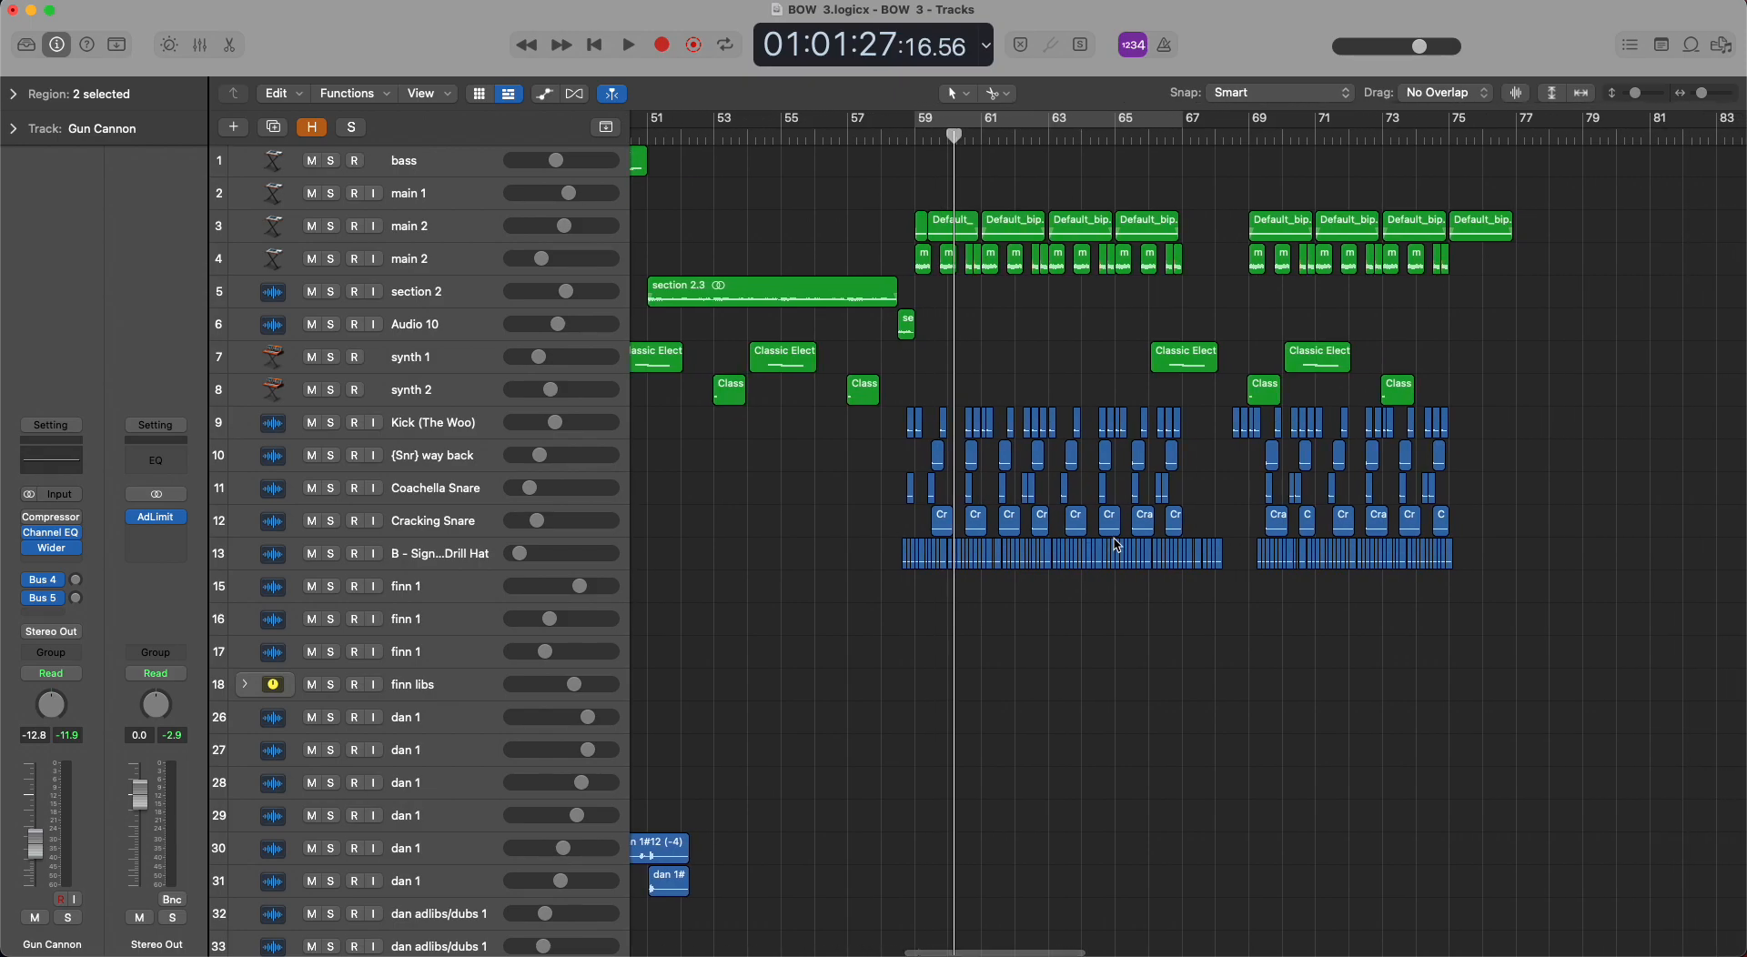
Check the vocal and instrument regions after bar 51, clear the region selection and move the playhead to bar 69.
scroll(1117, 544, down, 15)
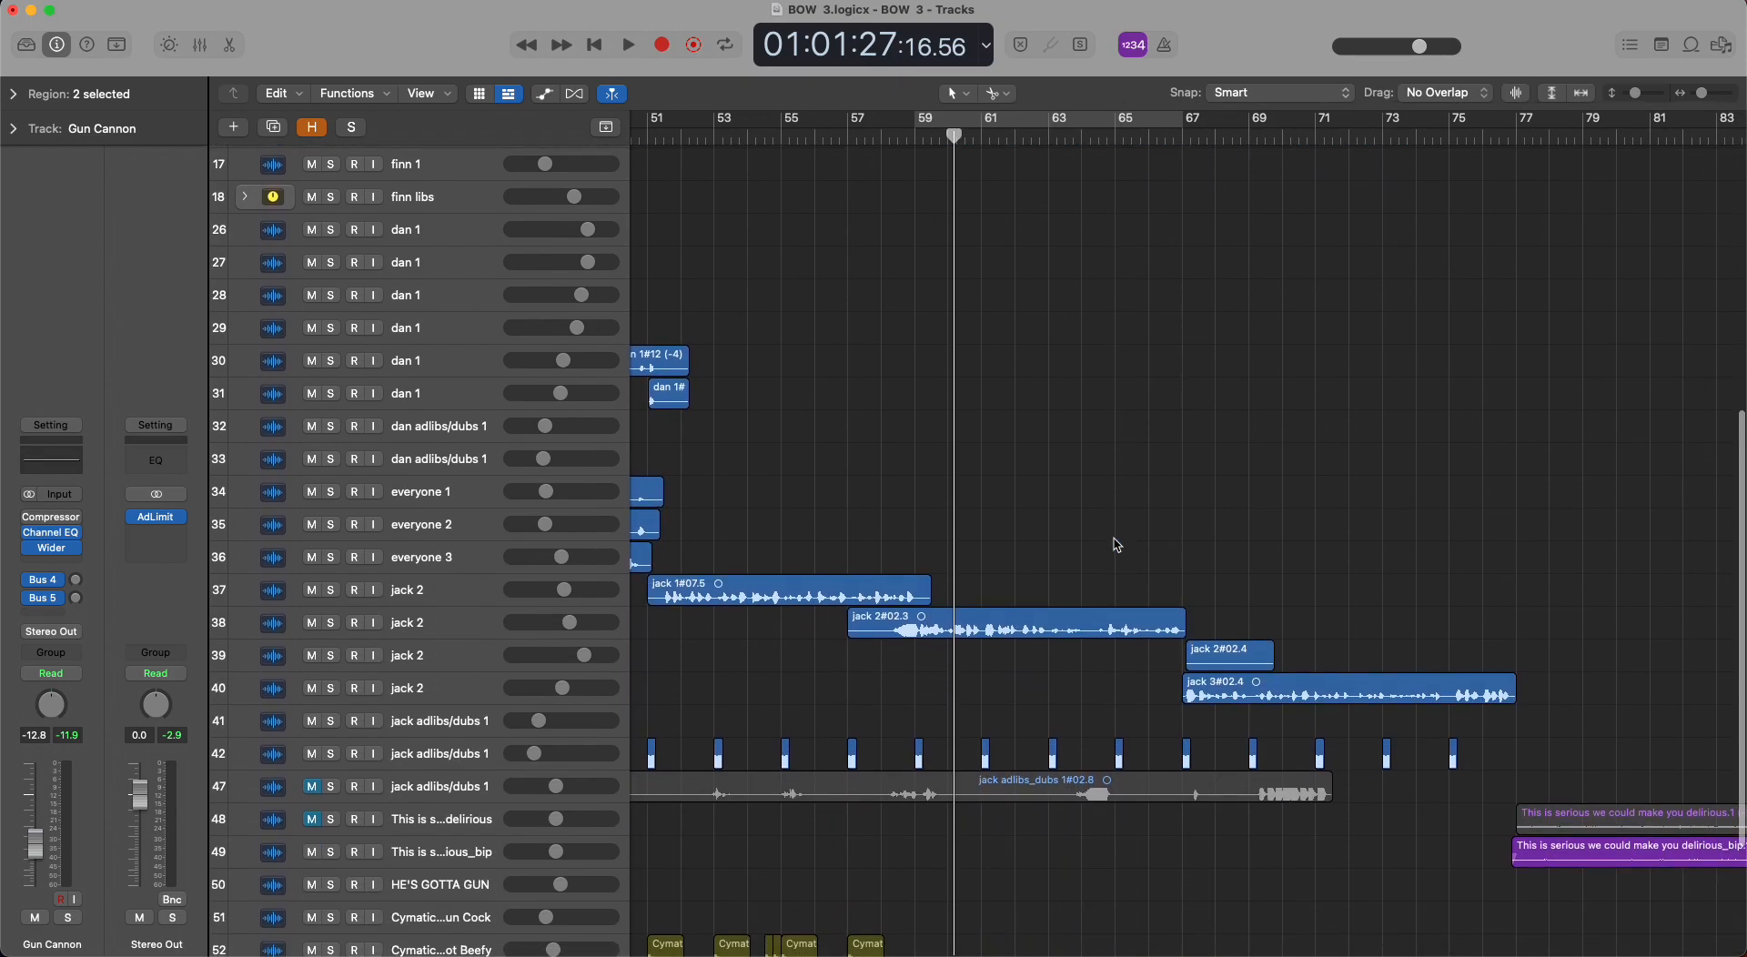
scroll(1118, 544, up, 3)
click(1117, 545)
scroll(1115, 546, up, 6)
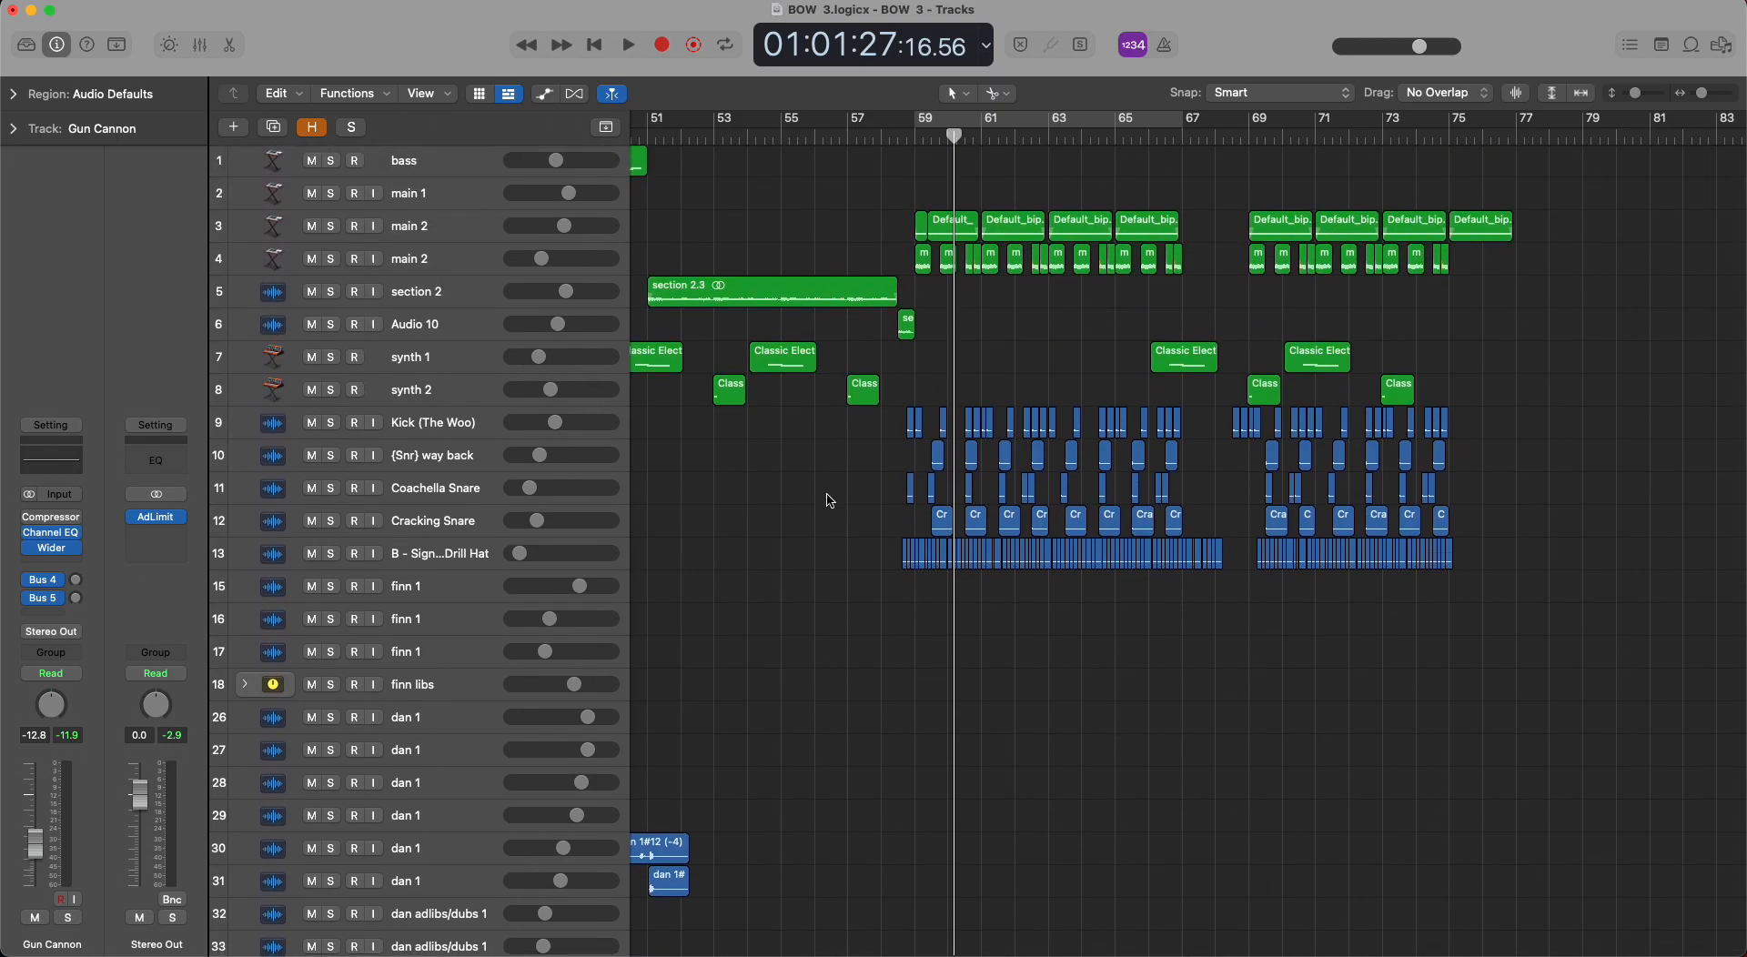
scroll(1191, 183, right, 2)
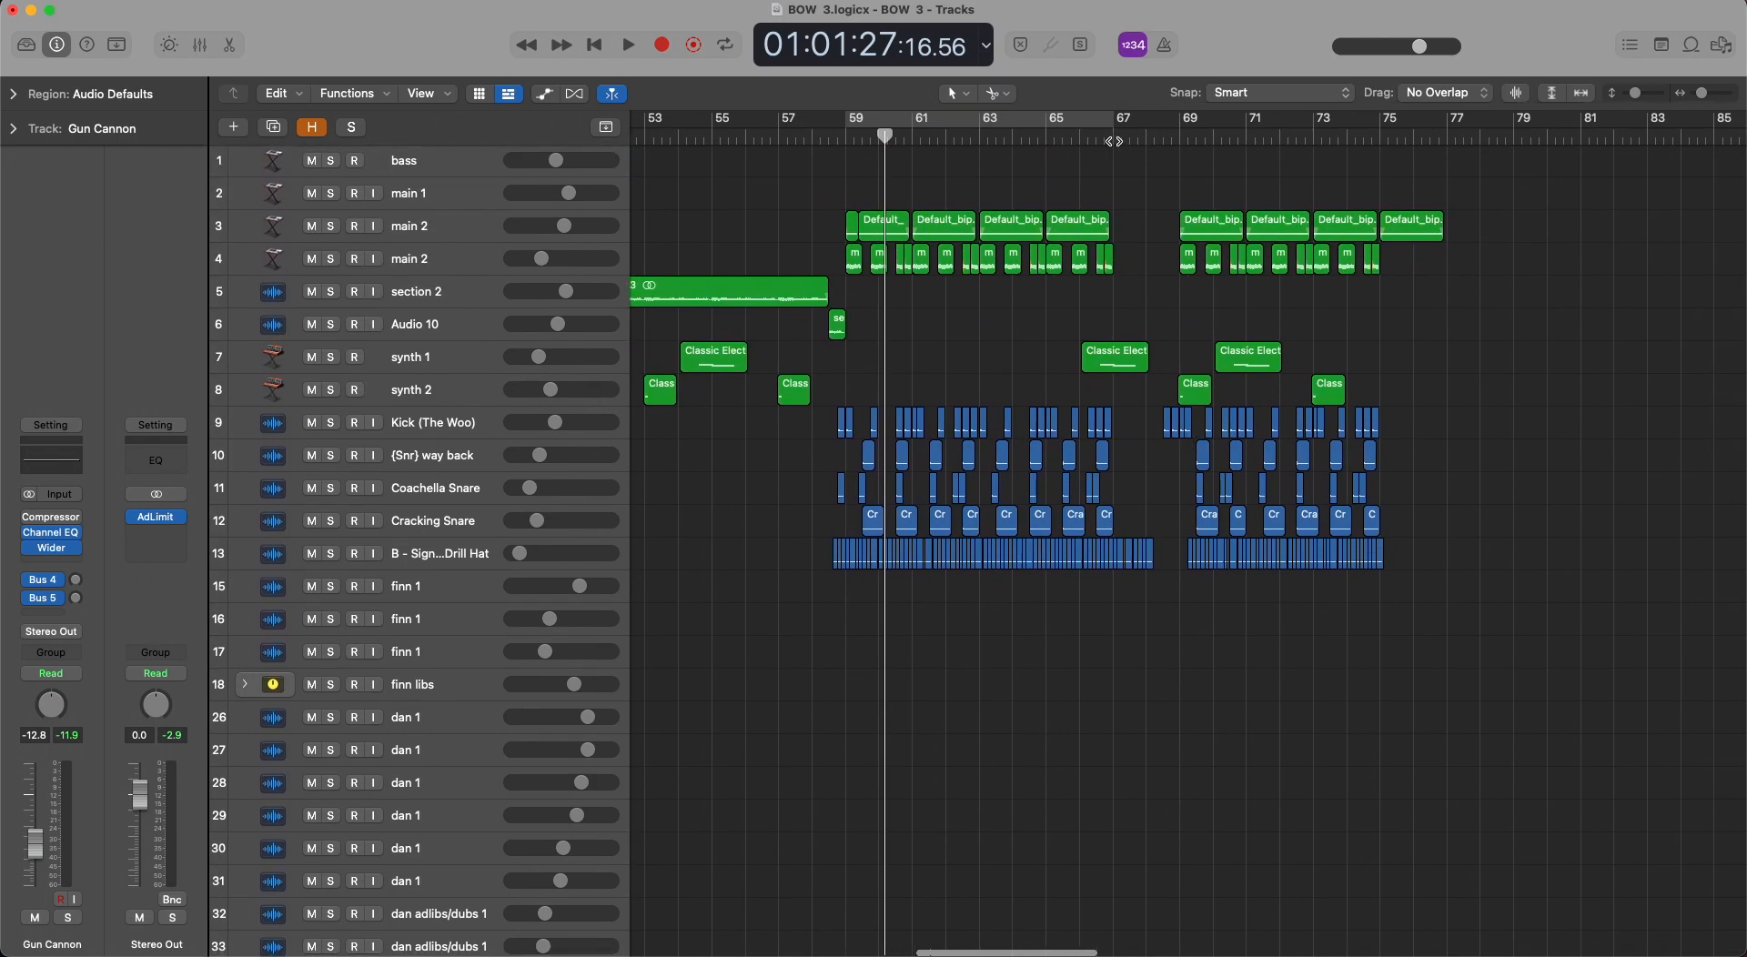
drag(1116, 138, 1179, 137)
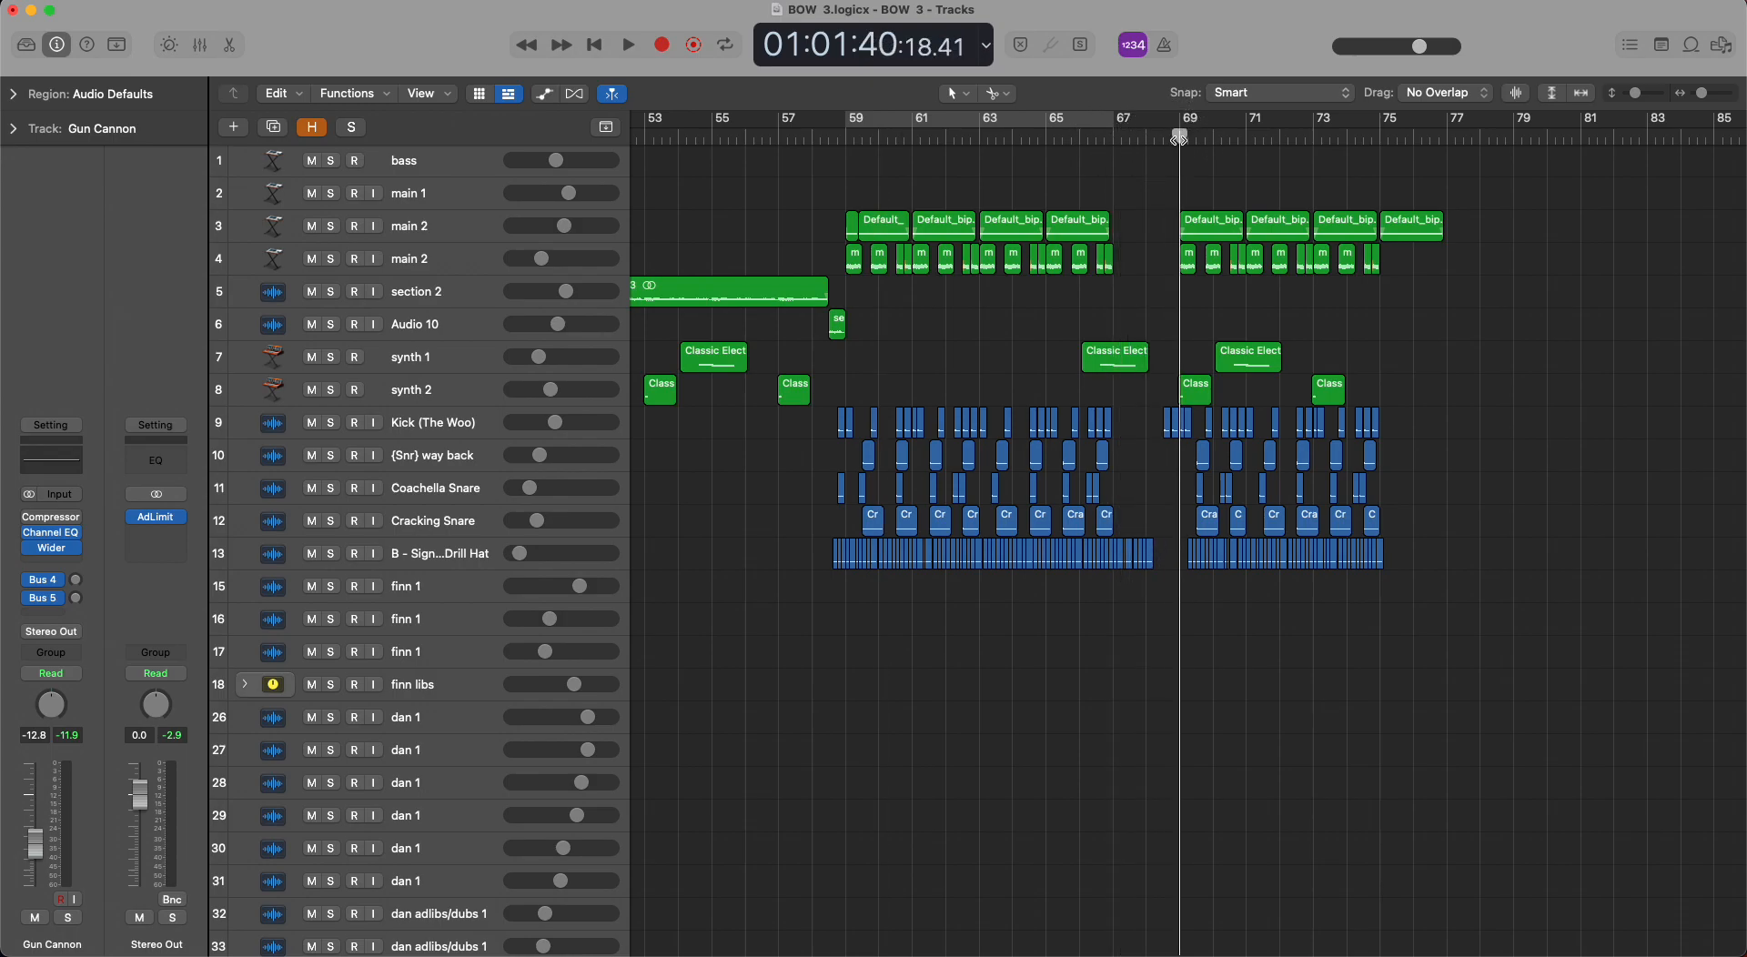
Marquee-select the synth 1 and synth 2 regions between about bars 51 and 58, and clear the selection.
scroll(678, 377, left, 5)
drag(1021, 388, 774, 375)
click(1190, 390)
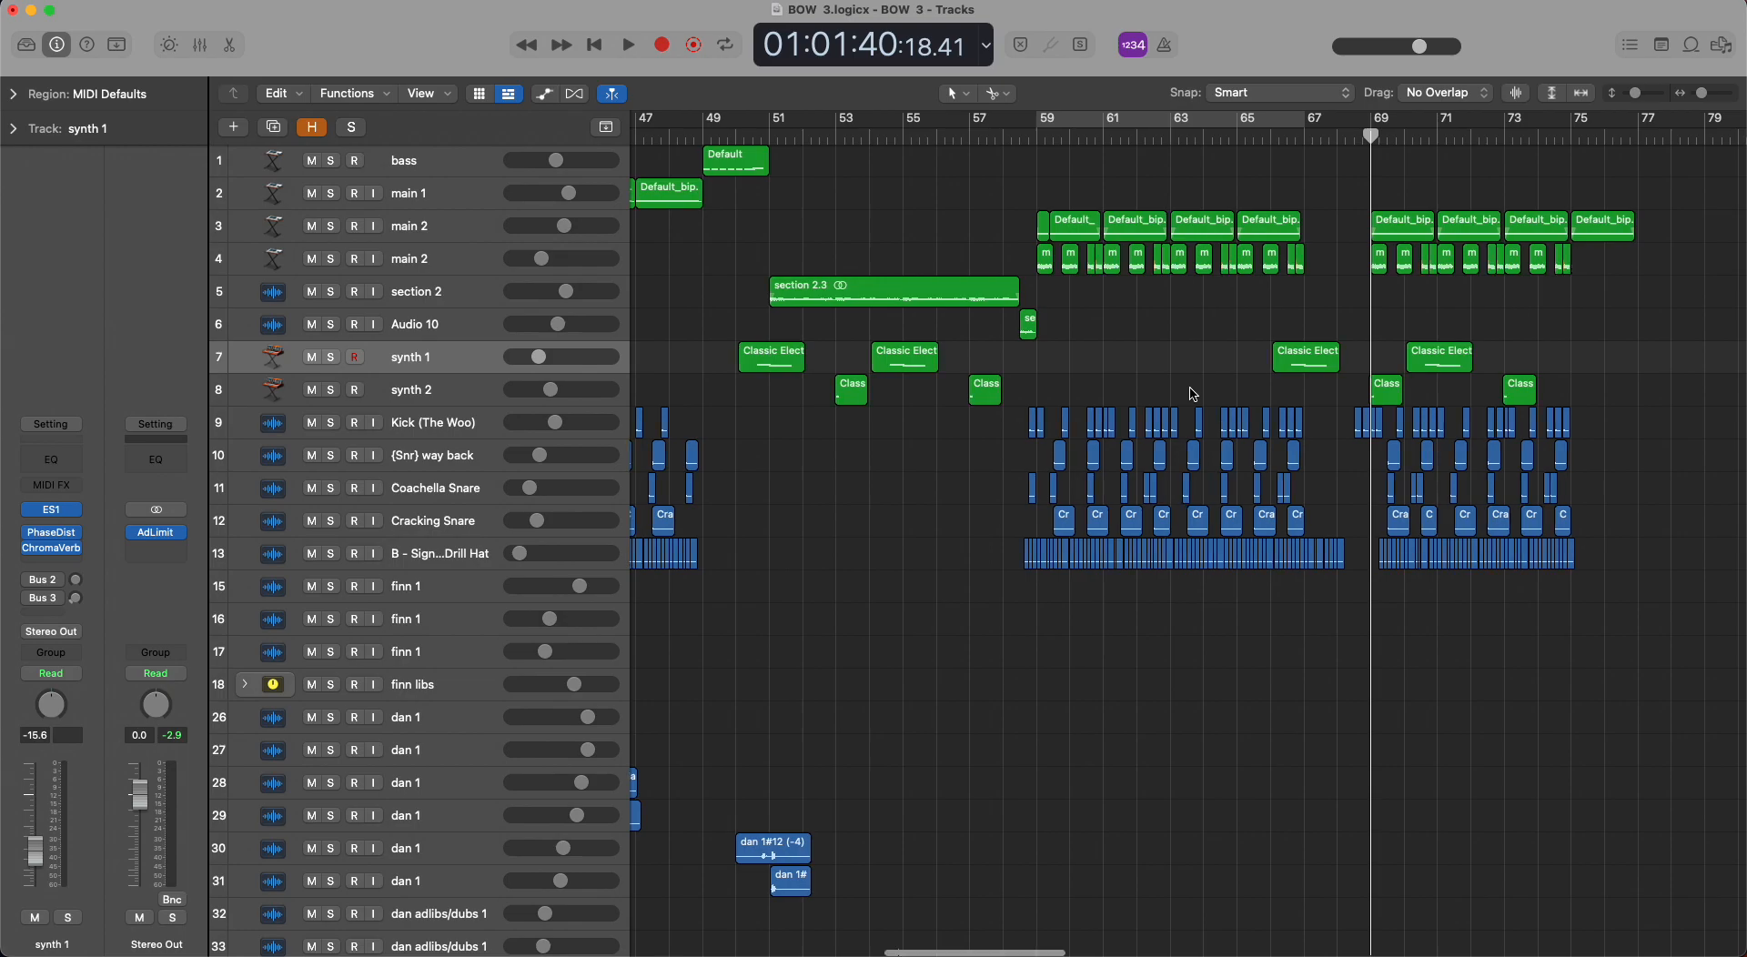
Play the full mix from about bar 66 through the break before bar 69 and stop.
scroll(1129, 328, right, 10)
double_click(850, 130)
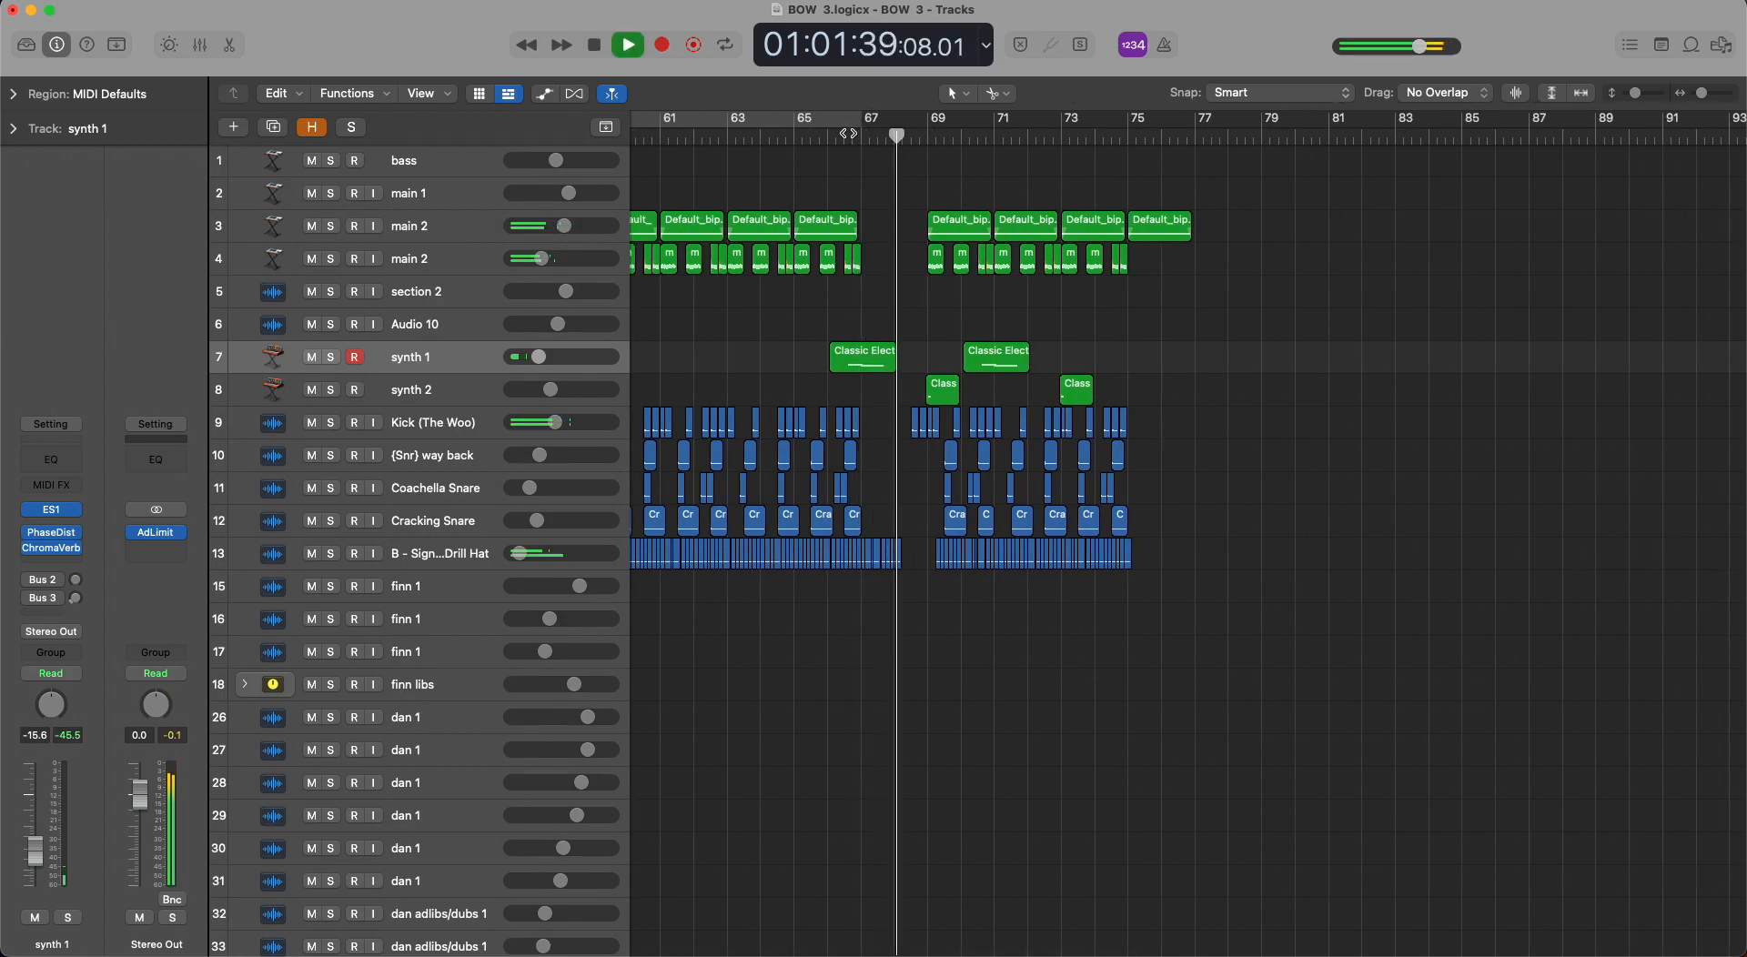
key(space)
Solo the jack 2 track on row 39, play its short region from bar 67, stop and remove the solo.
scroll(933, 513, down, 10)
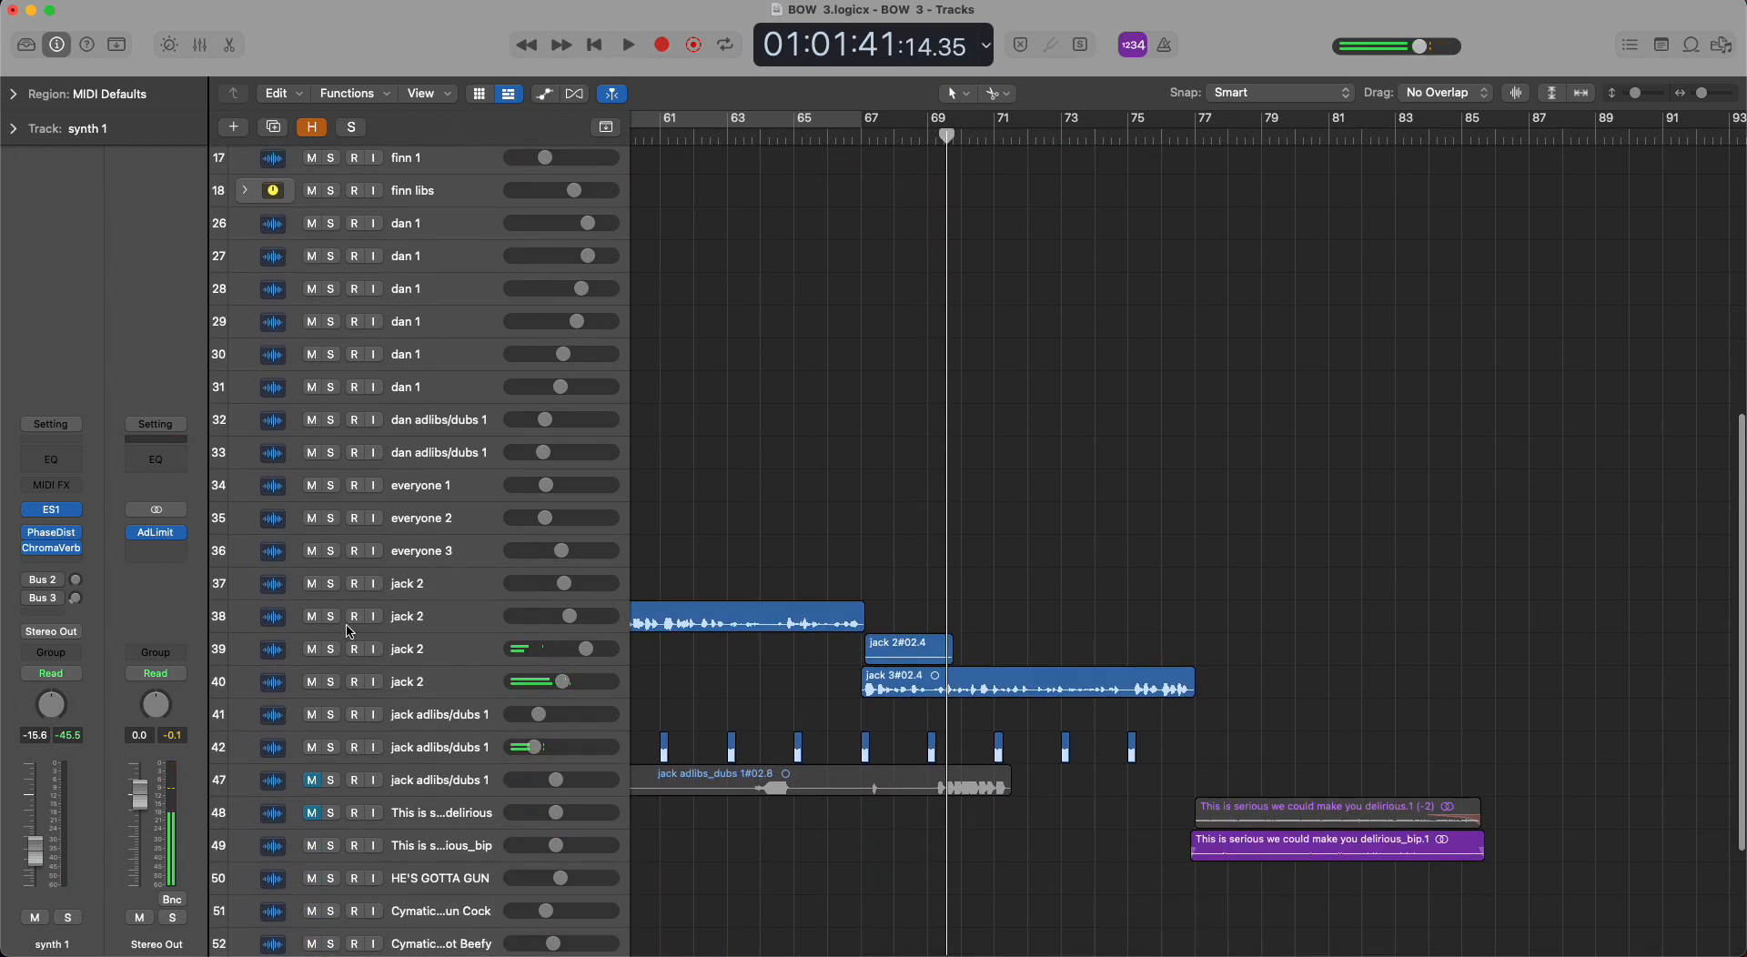
click(330, 648)
click(867, 137)
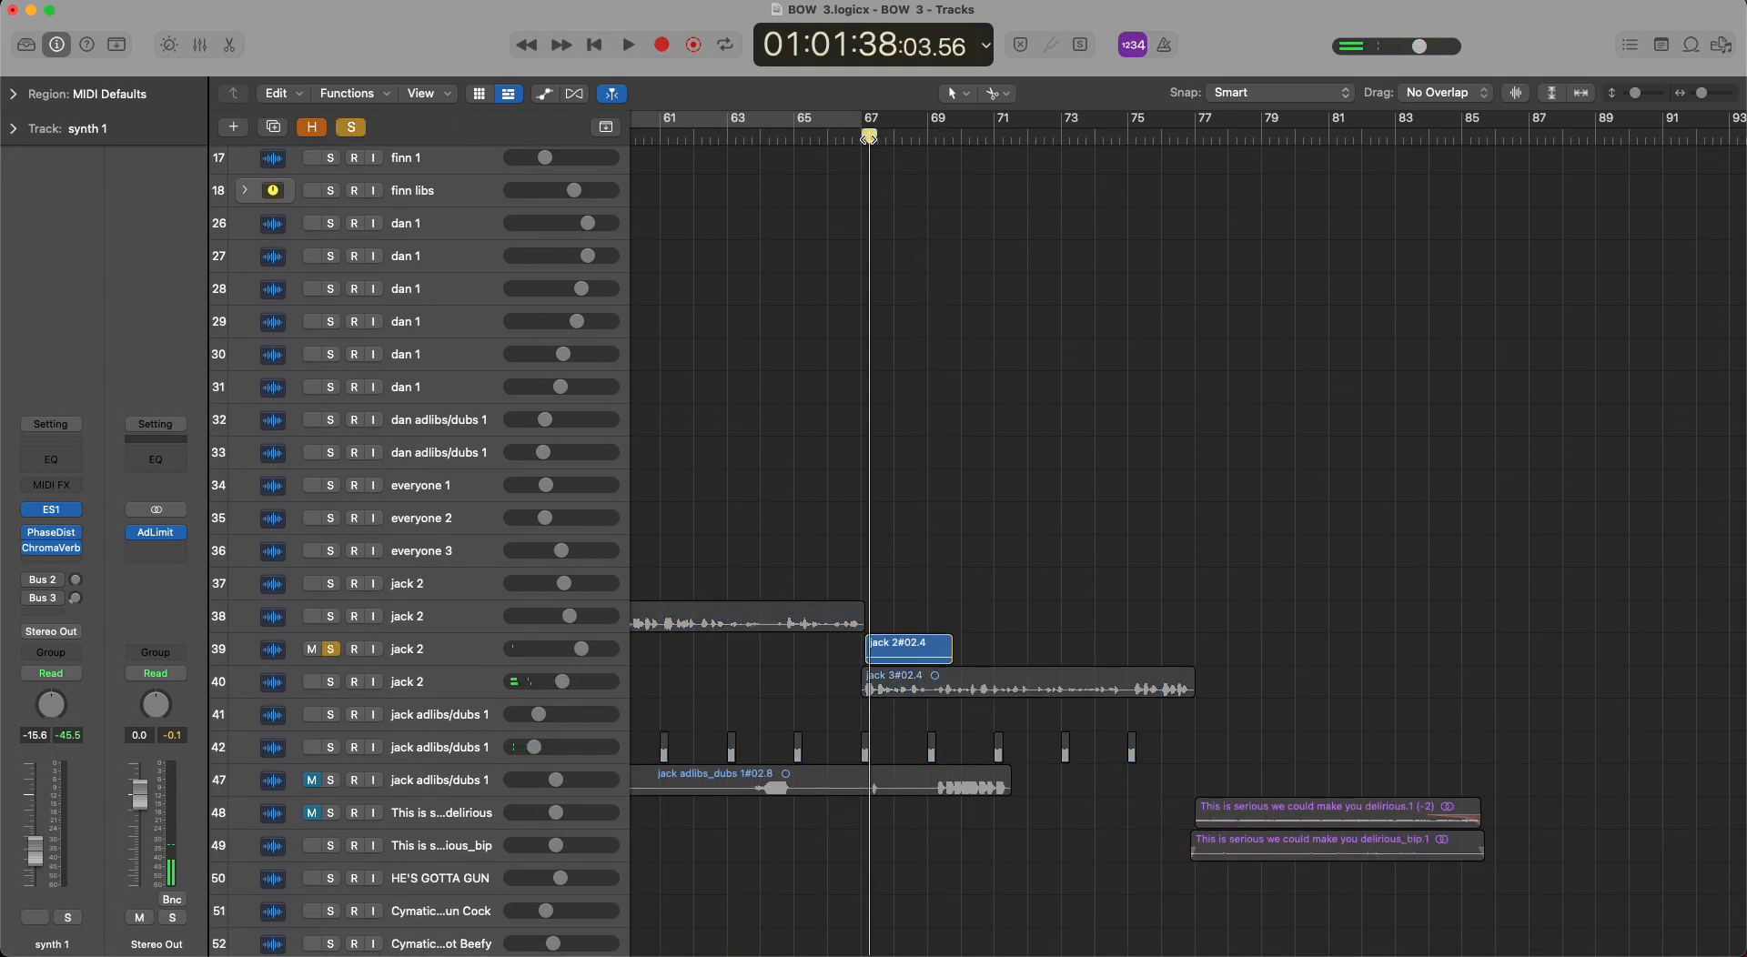
key(space)
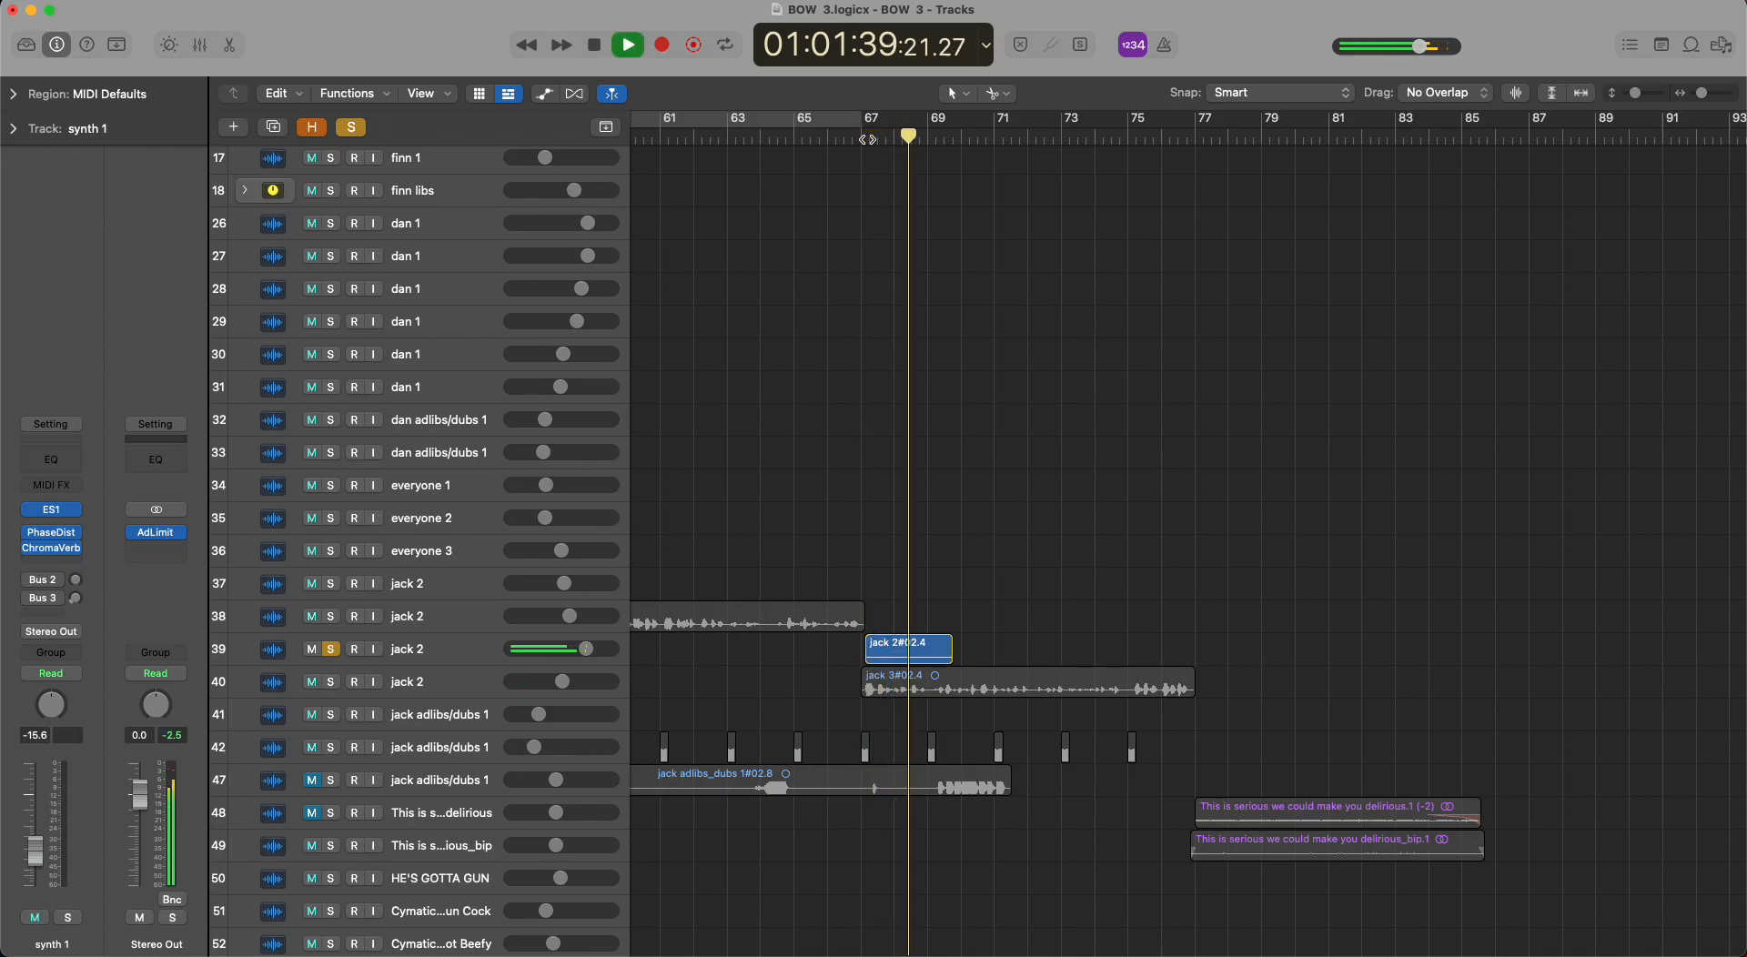
key(space)
click(330, 649)
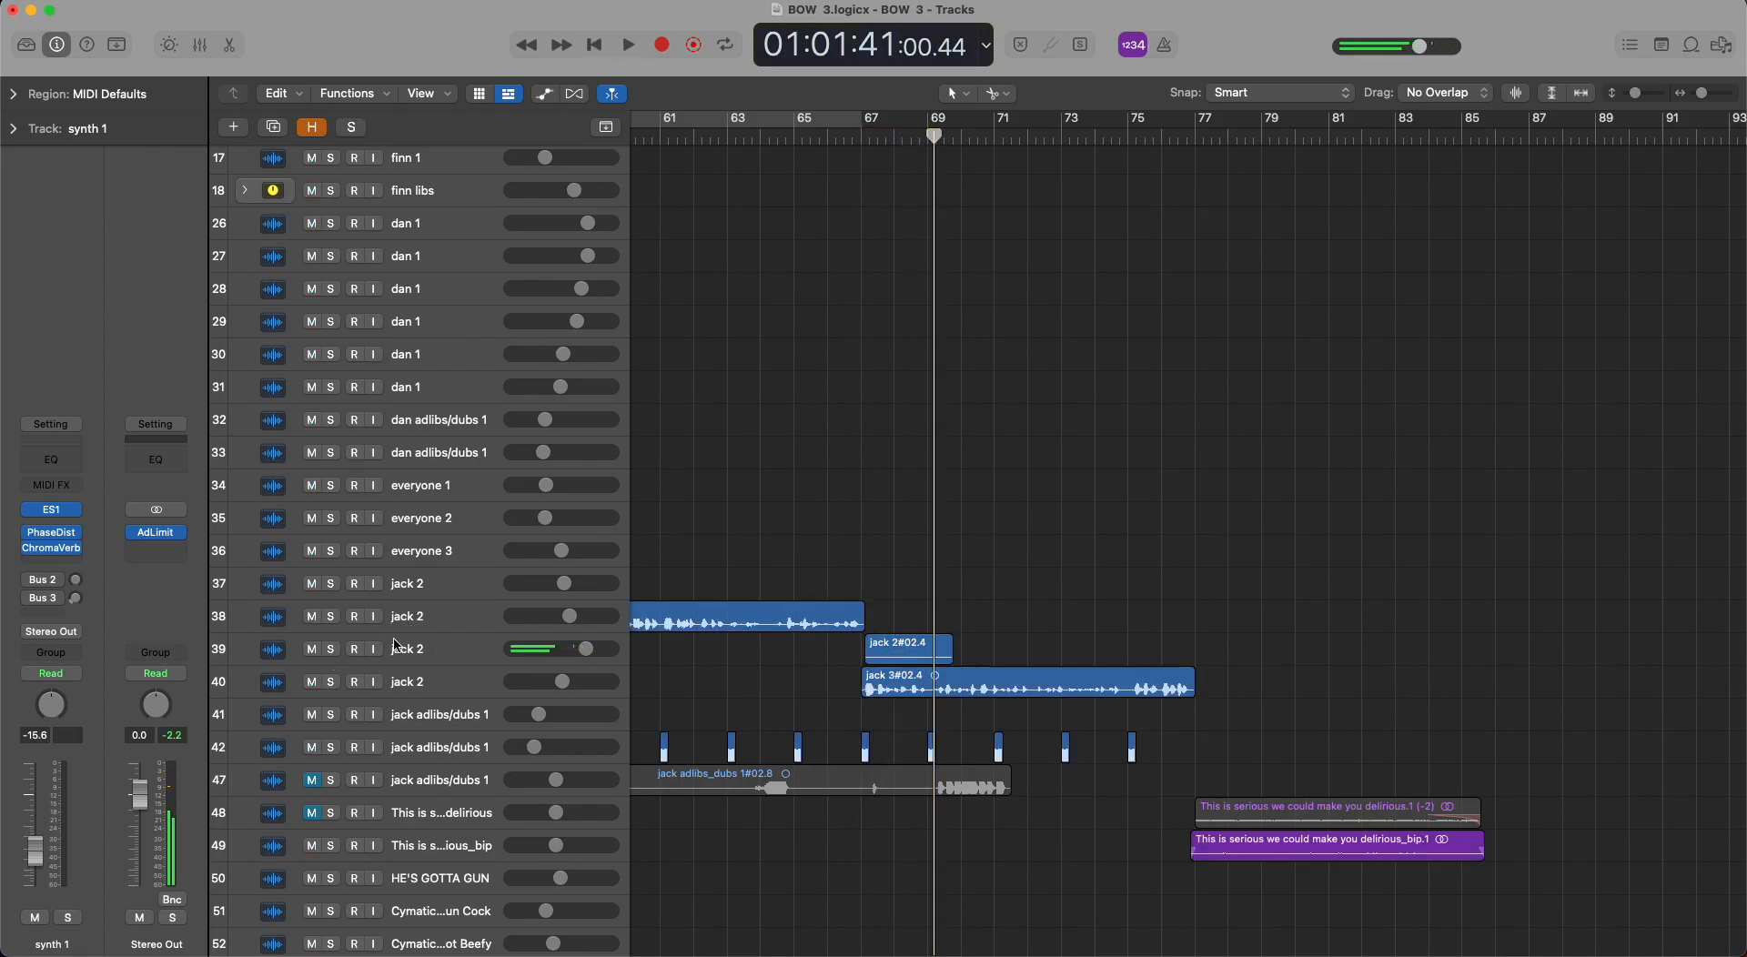
Survey the complete arrangement from bar 1 to the ending with all track rows fitted in view.
scroll(871, 558, up, 10)
scroll(872, 558, right, 6)
scroll(872, 558, down, 10)
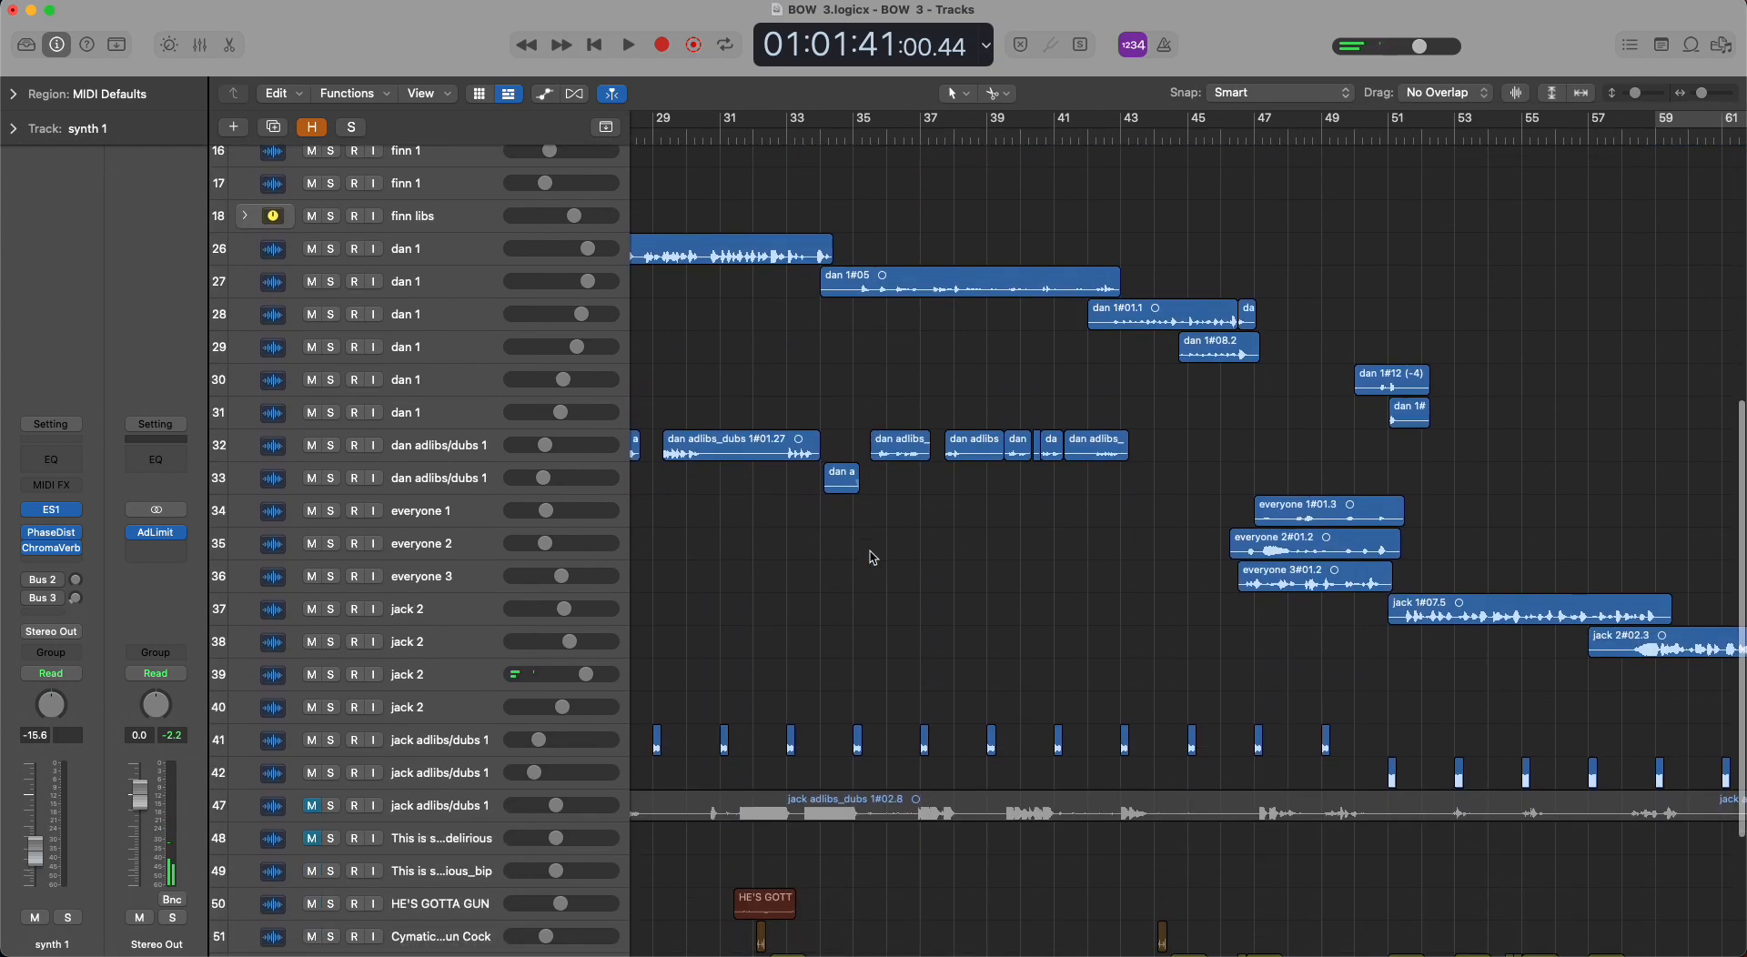
scroll(872, 556, left, 12)
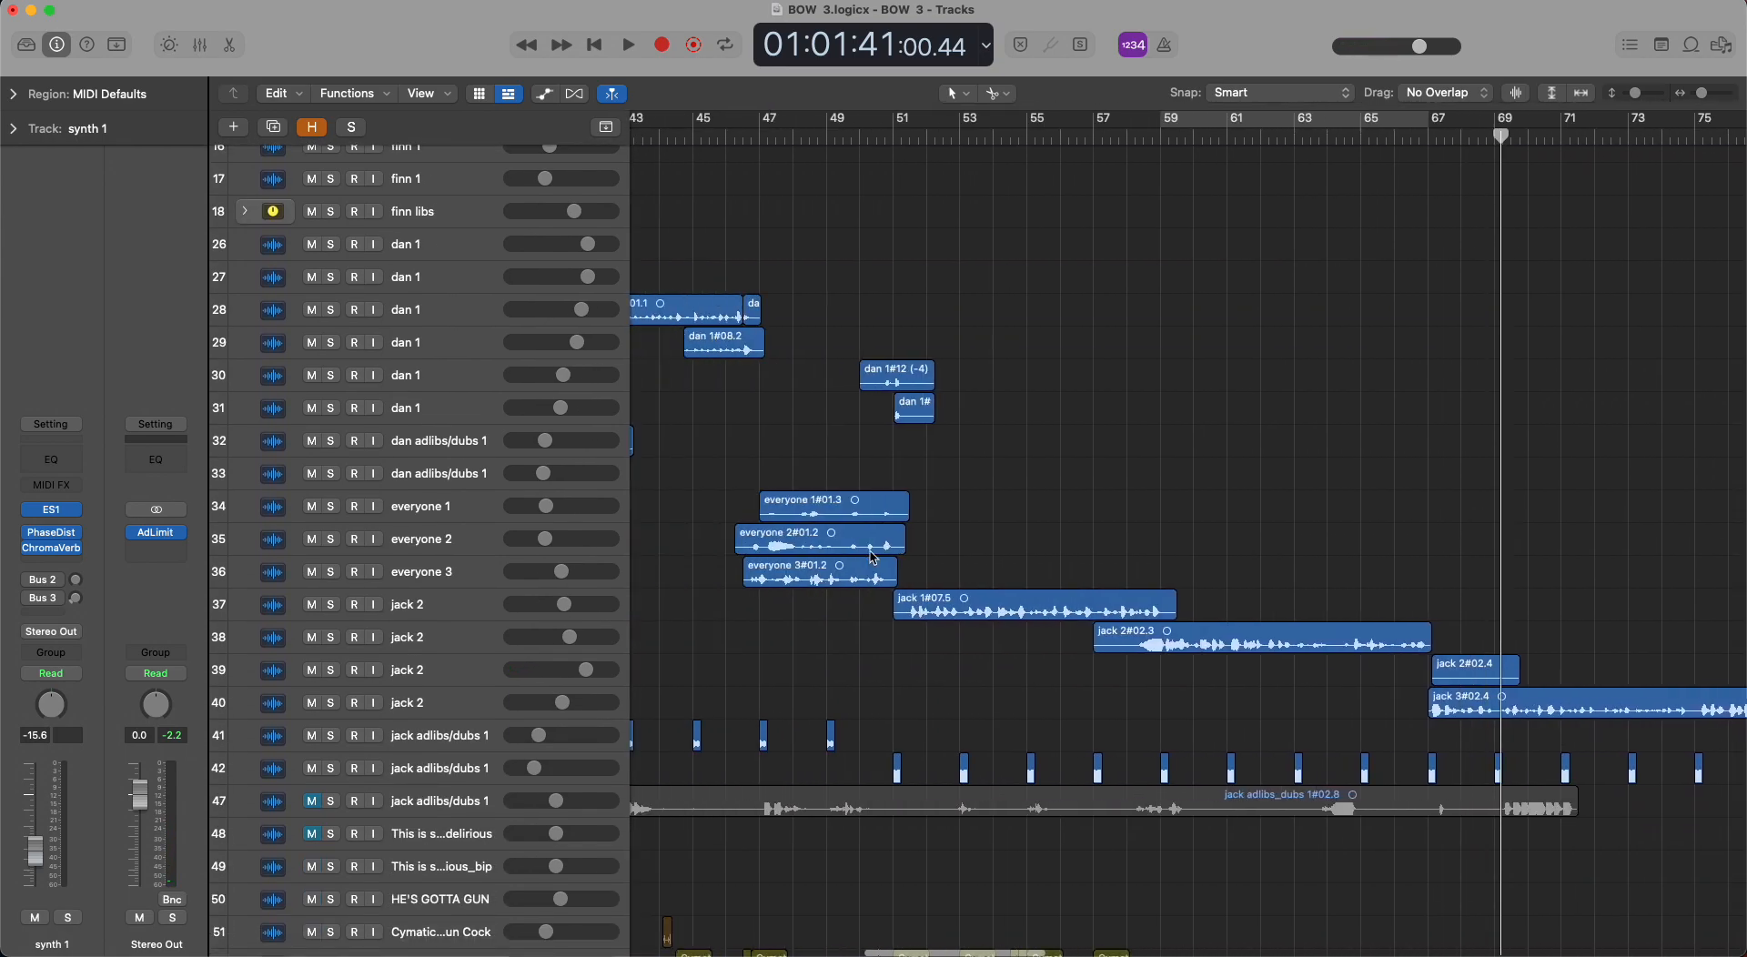
scroll(870, 553, down, 5)
scroll(871, 553, down, 10)
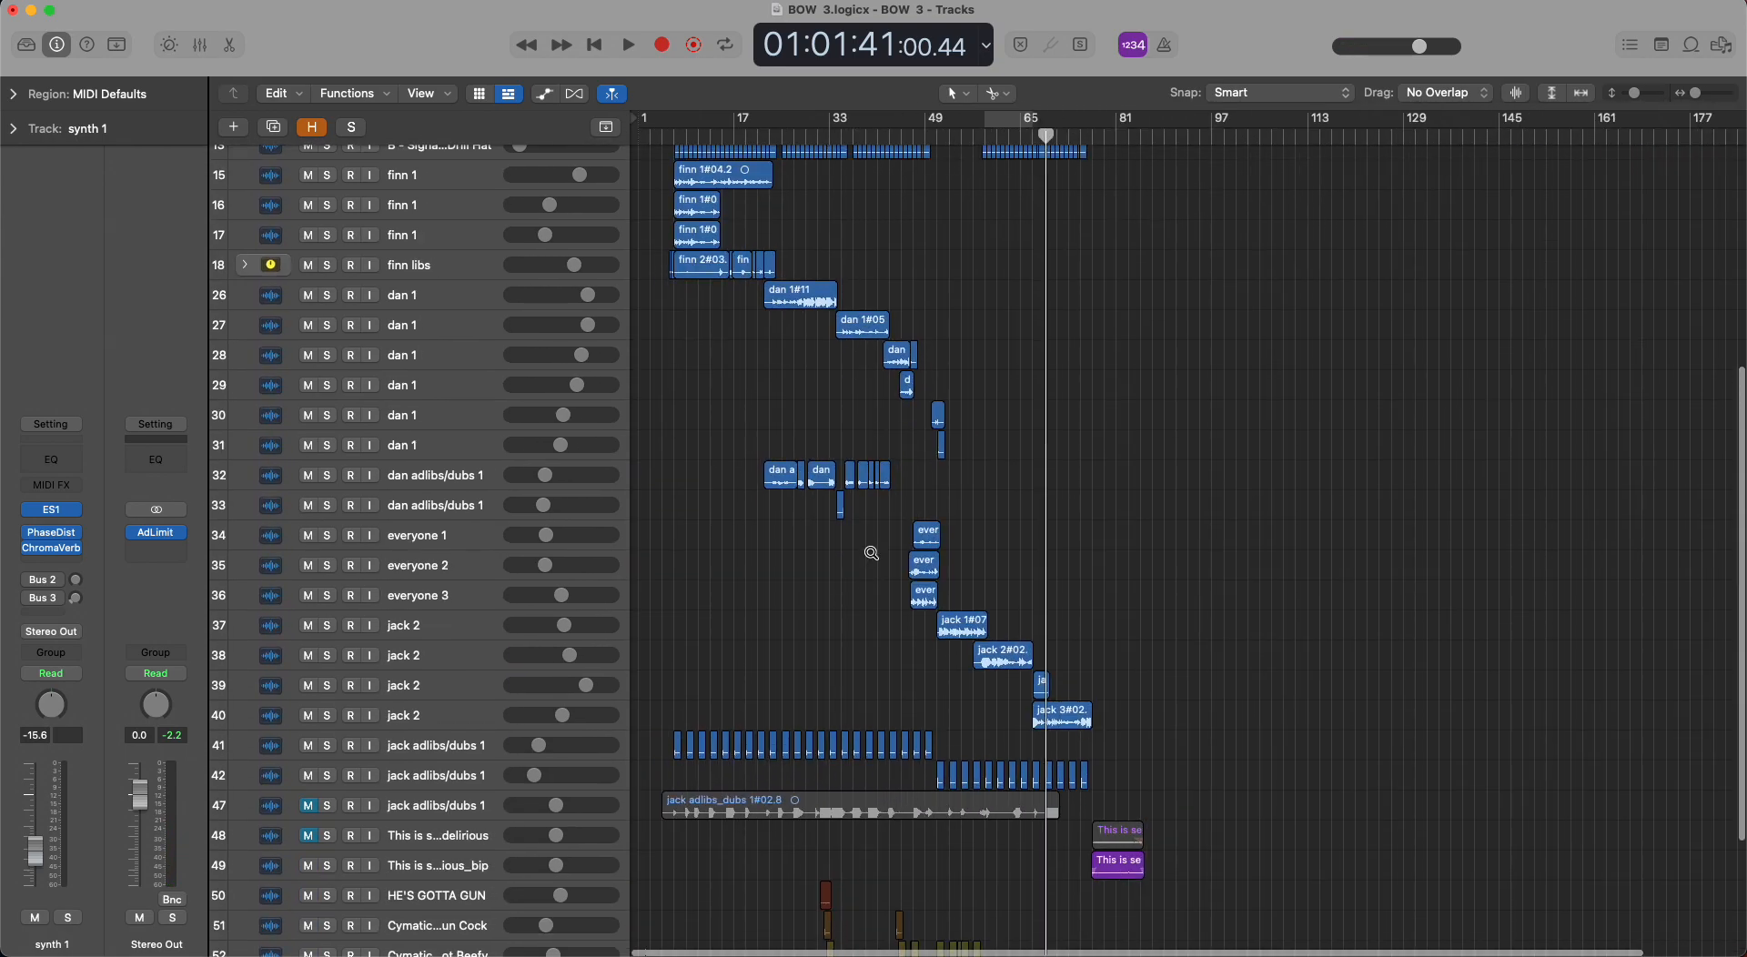
scroll(872, 553, down, 5)
scroll(872, 553, up, 5)
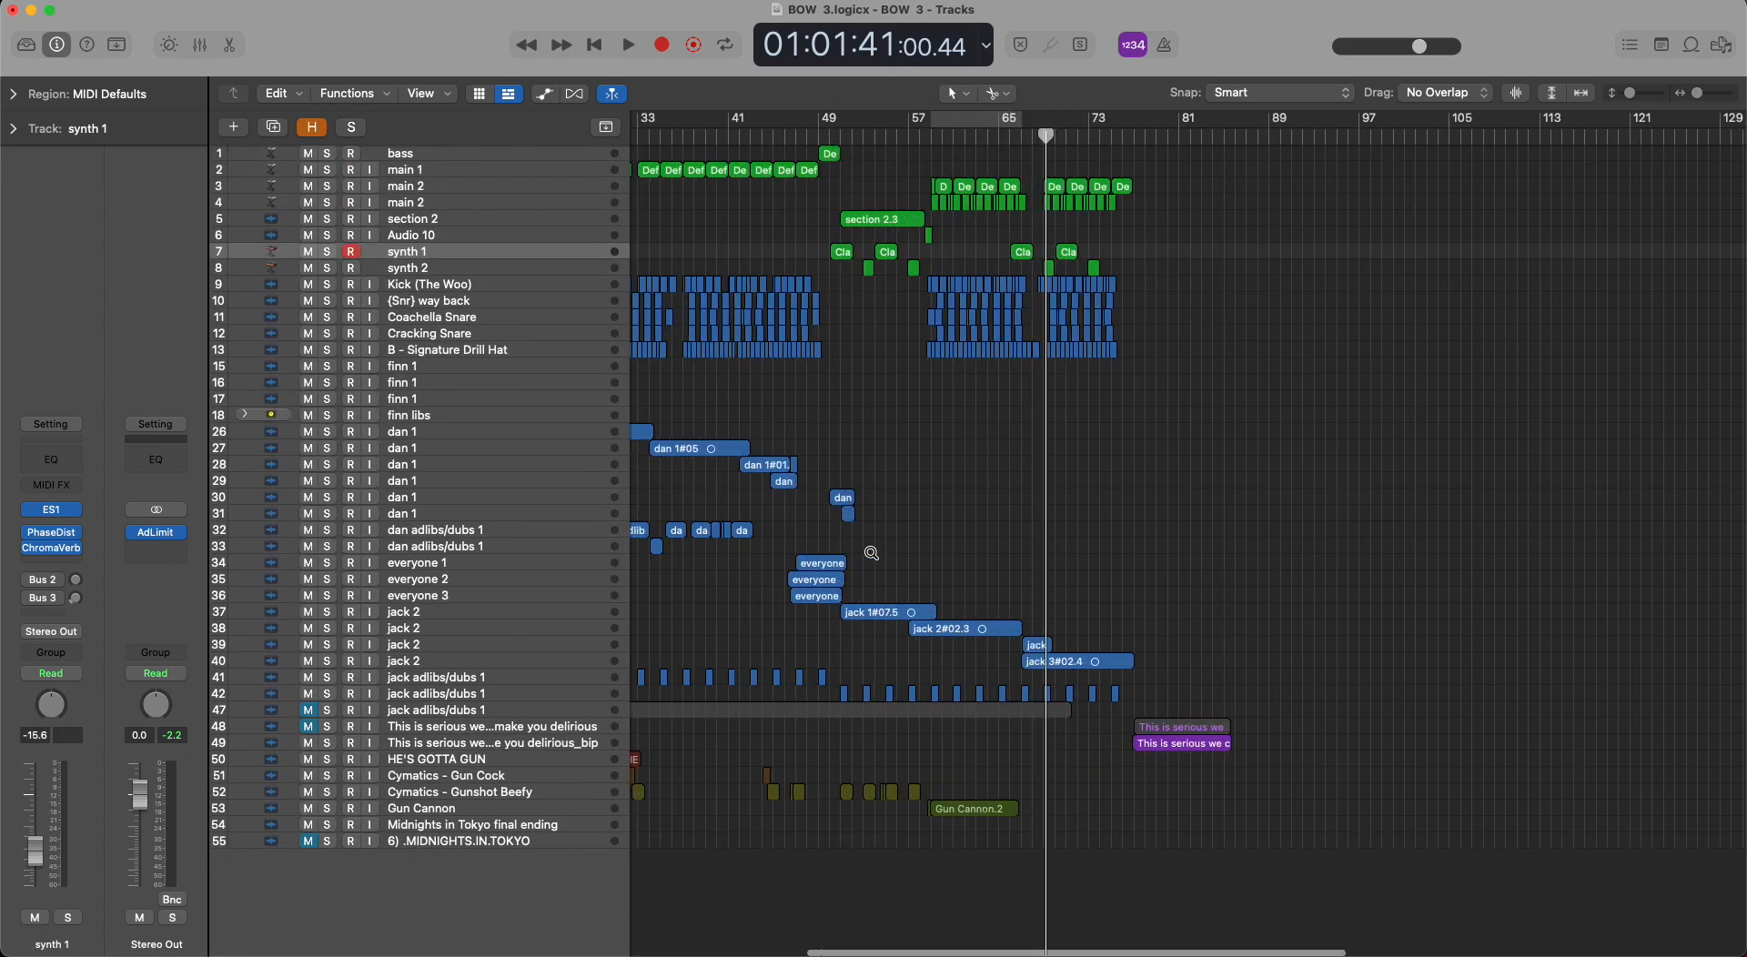
scroll(873, 557, left, 8)
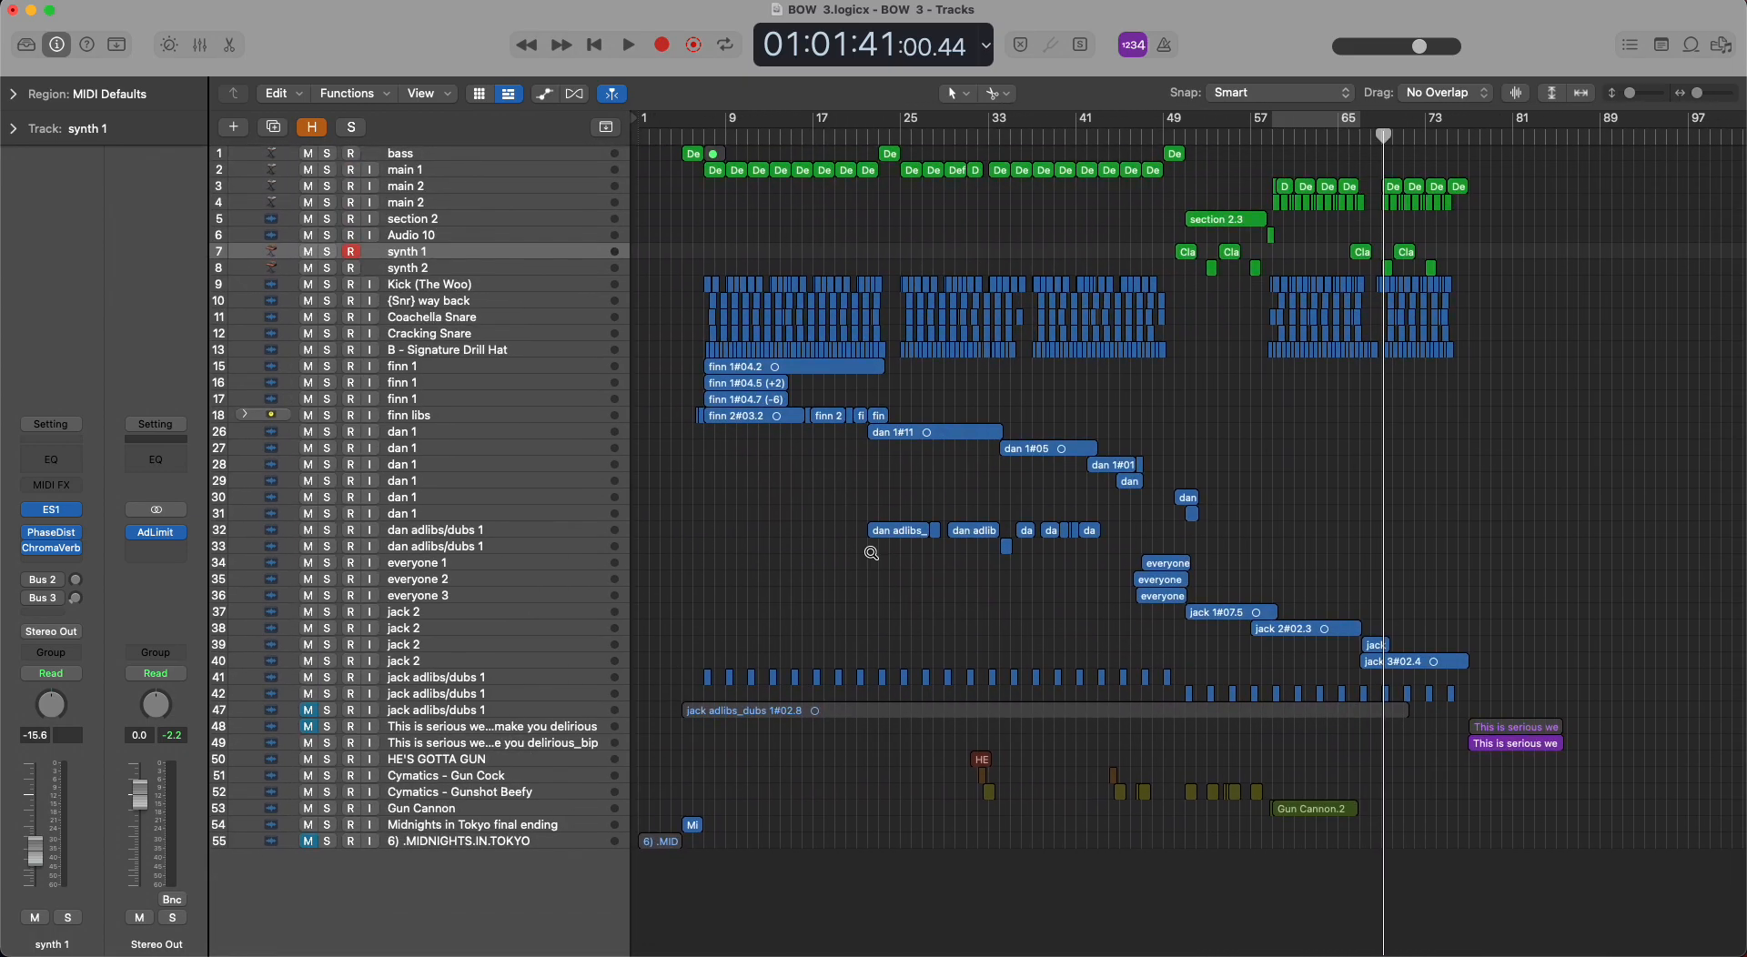
scroll(872, 557, up, 3)
scroll(872, 557, right, 1)
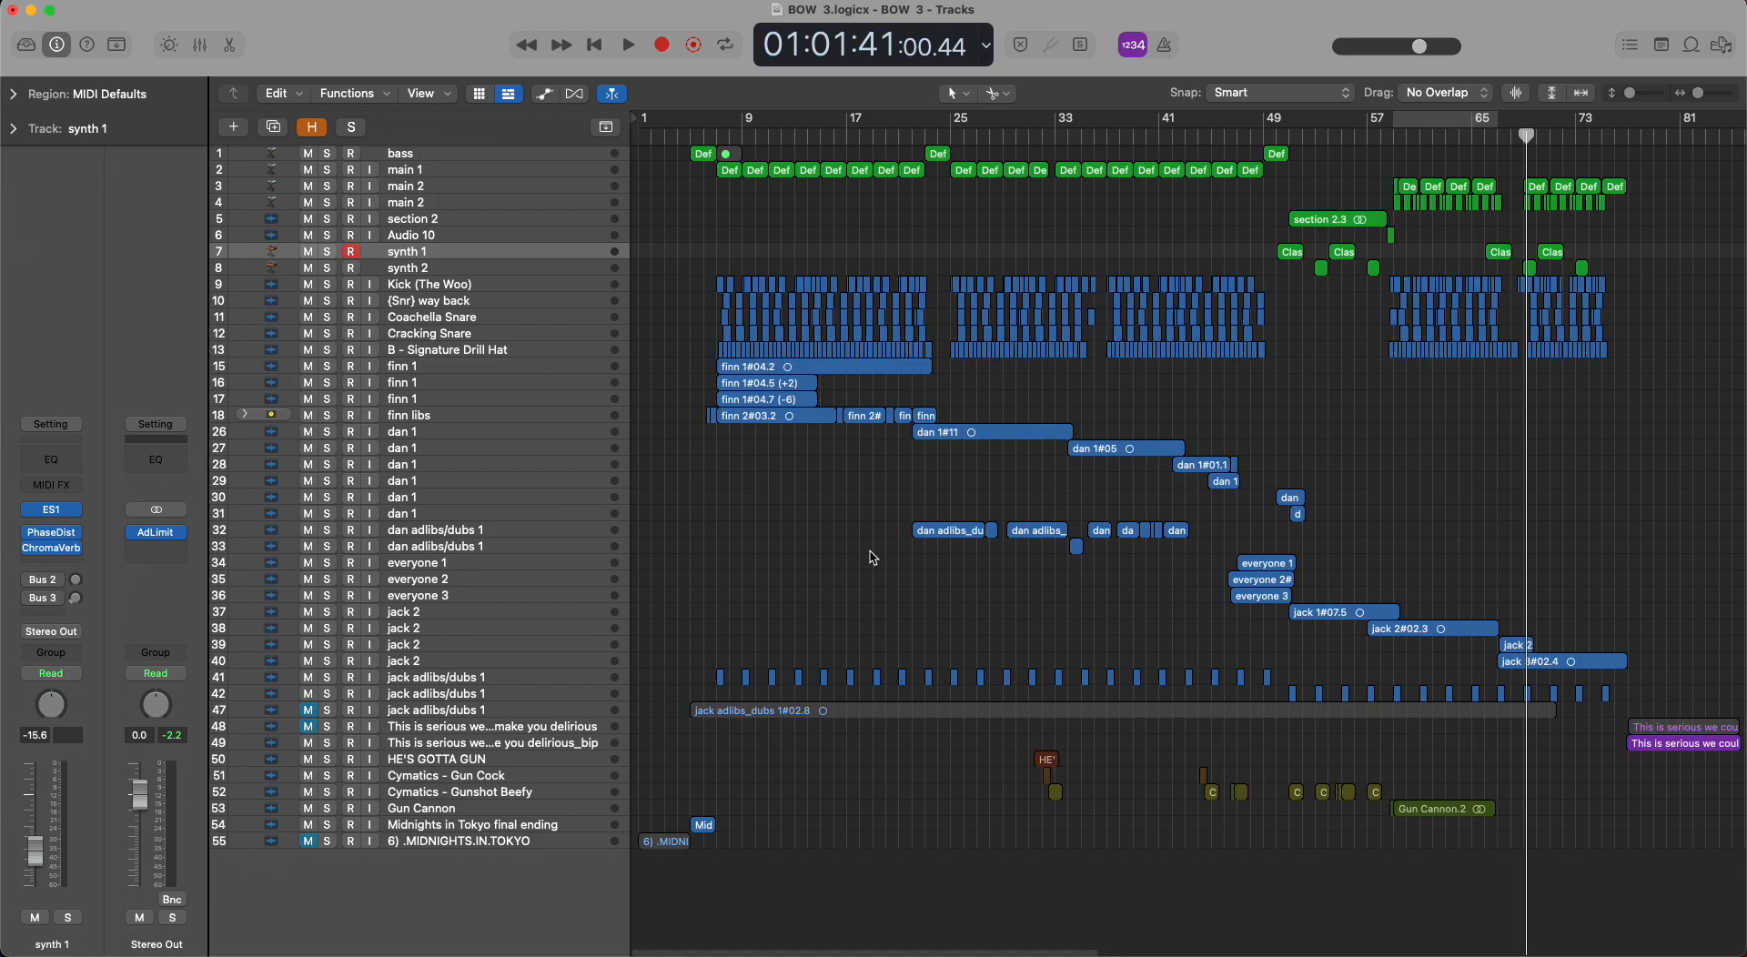
scroll(867, 561, up, 2)
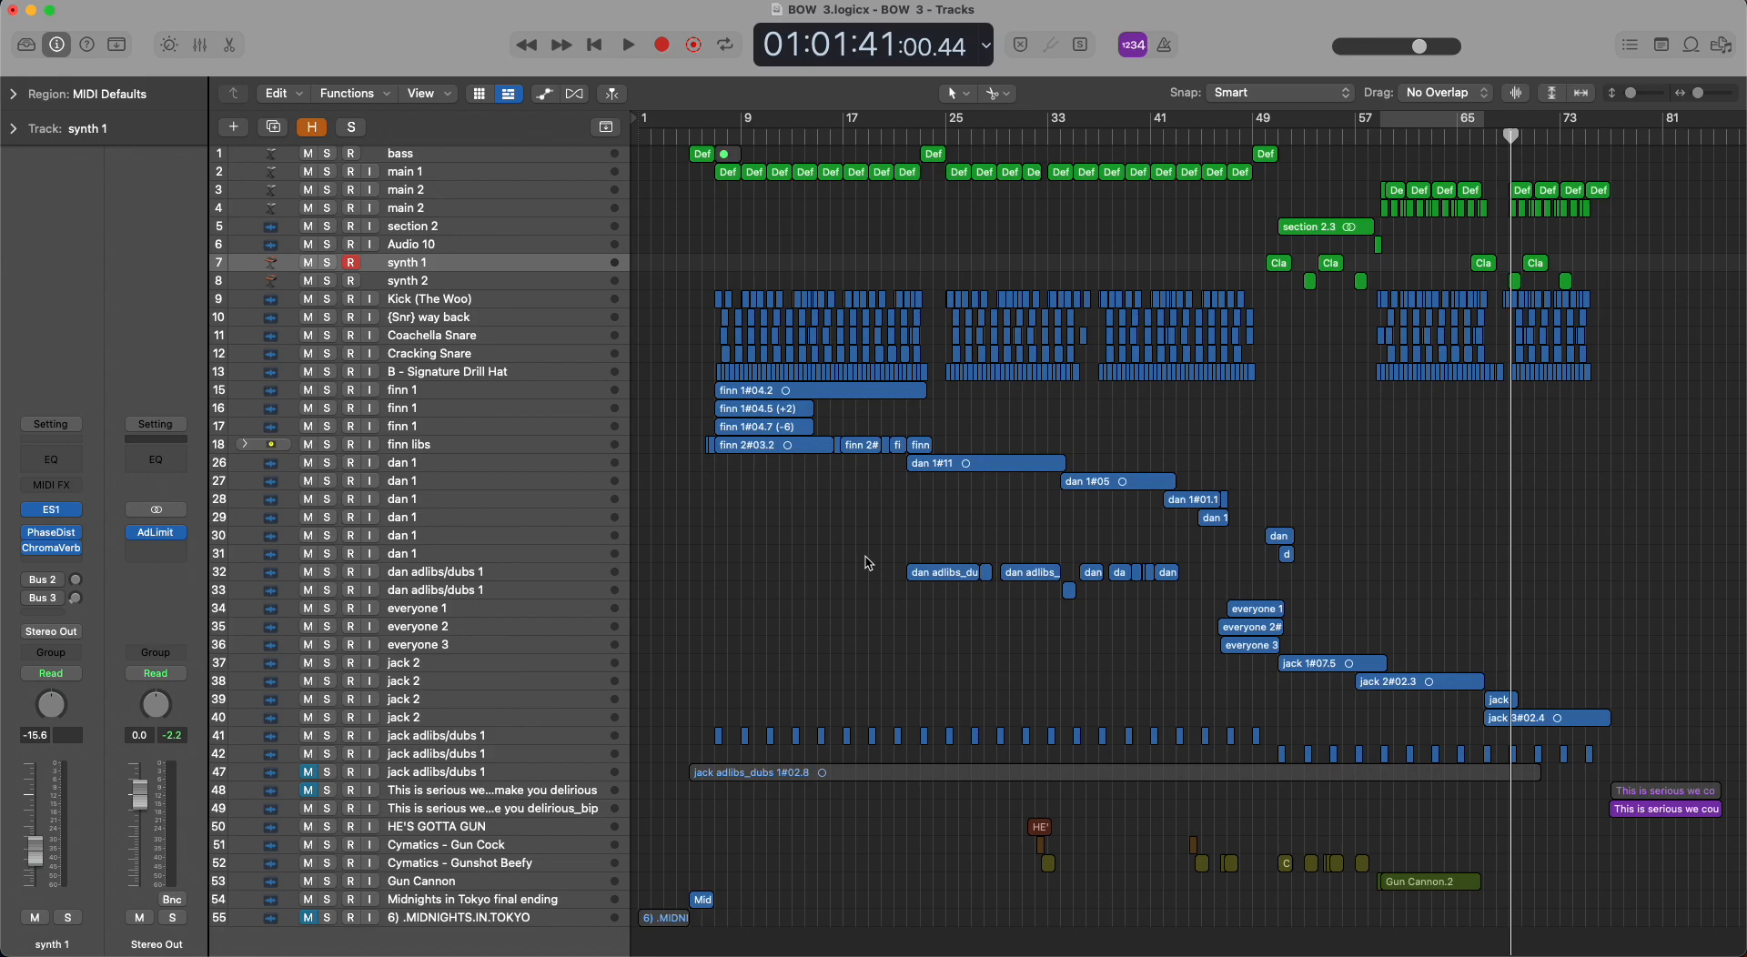
Step through the instrument tracks from the first rows down to section 2 on row 5.
click(559, 161)
key(Down)
key(Down)
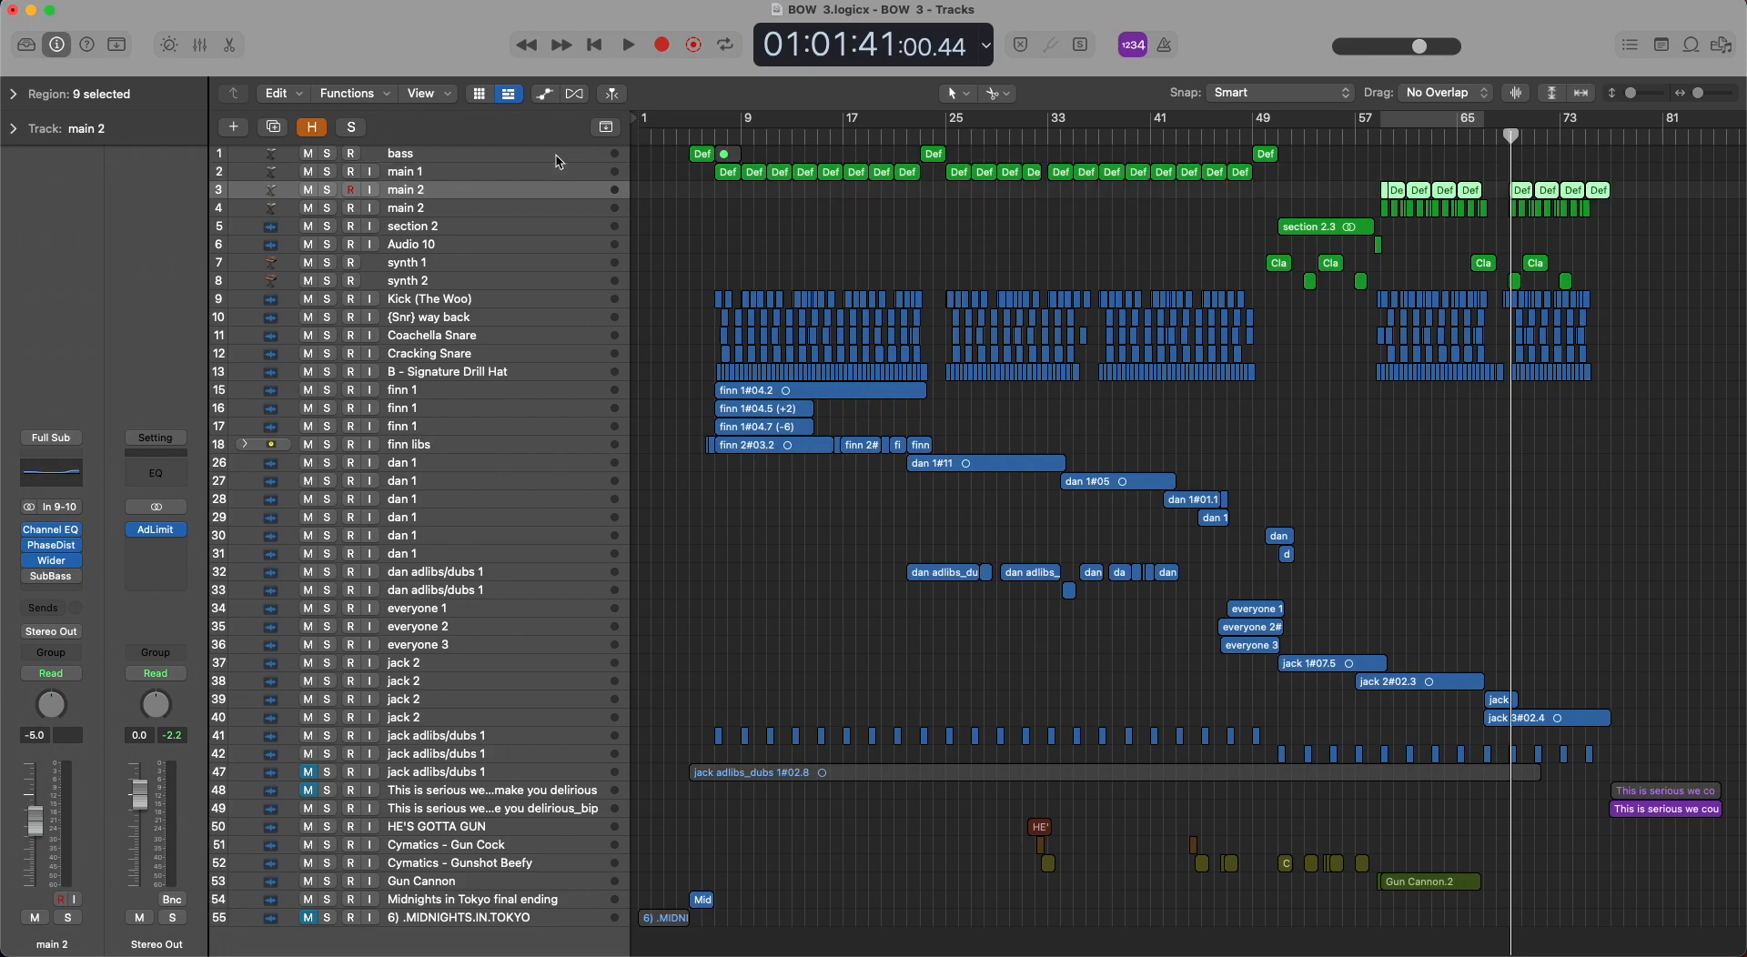
key(Down)
key(Down)
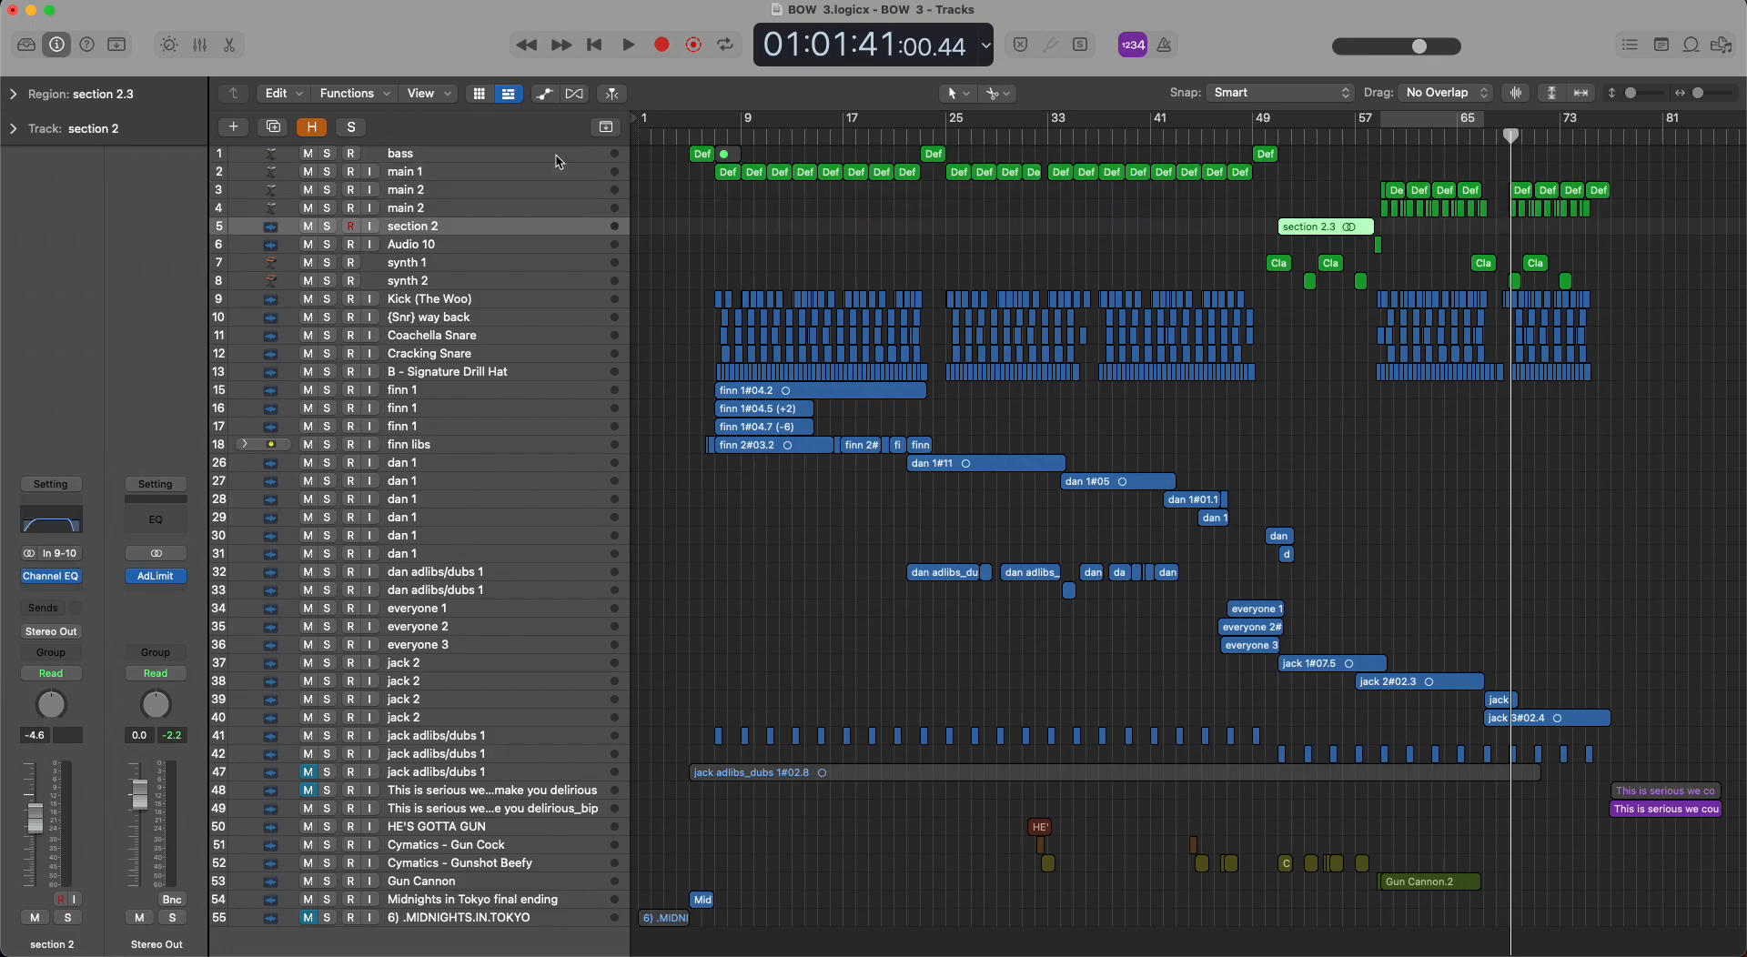
Step through the Audio 10, synth 1 and synth 2 tracks to inspect their regions and channel strips.
key(Down)
key(Down)
key(Down)
key(Up)
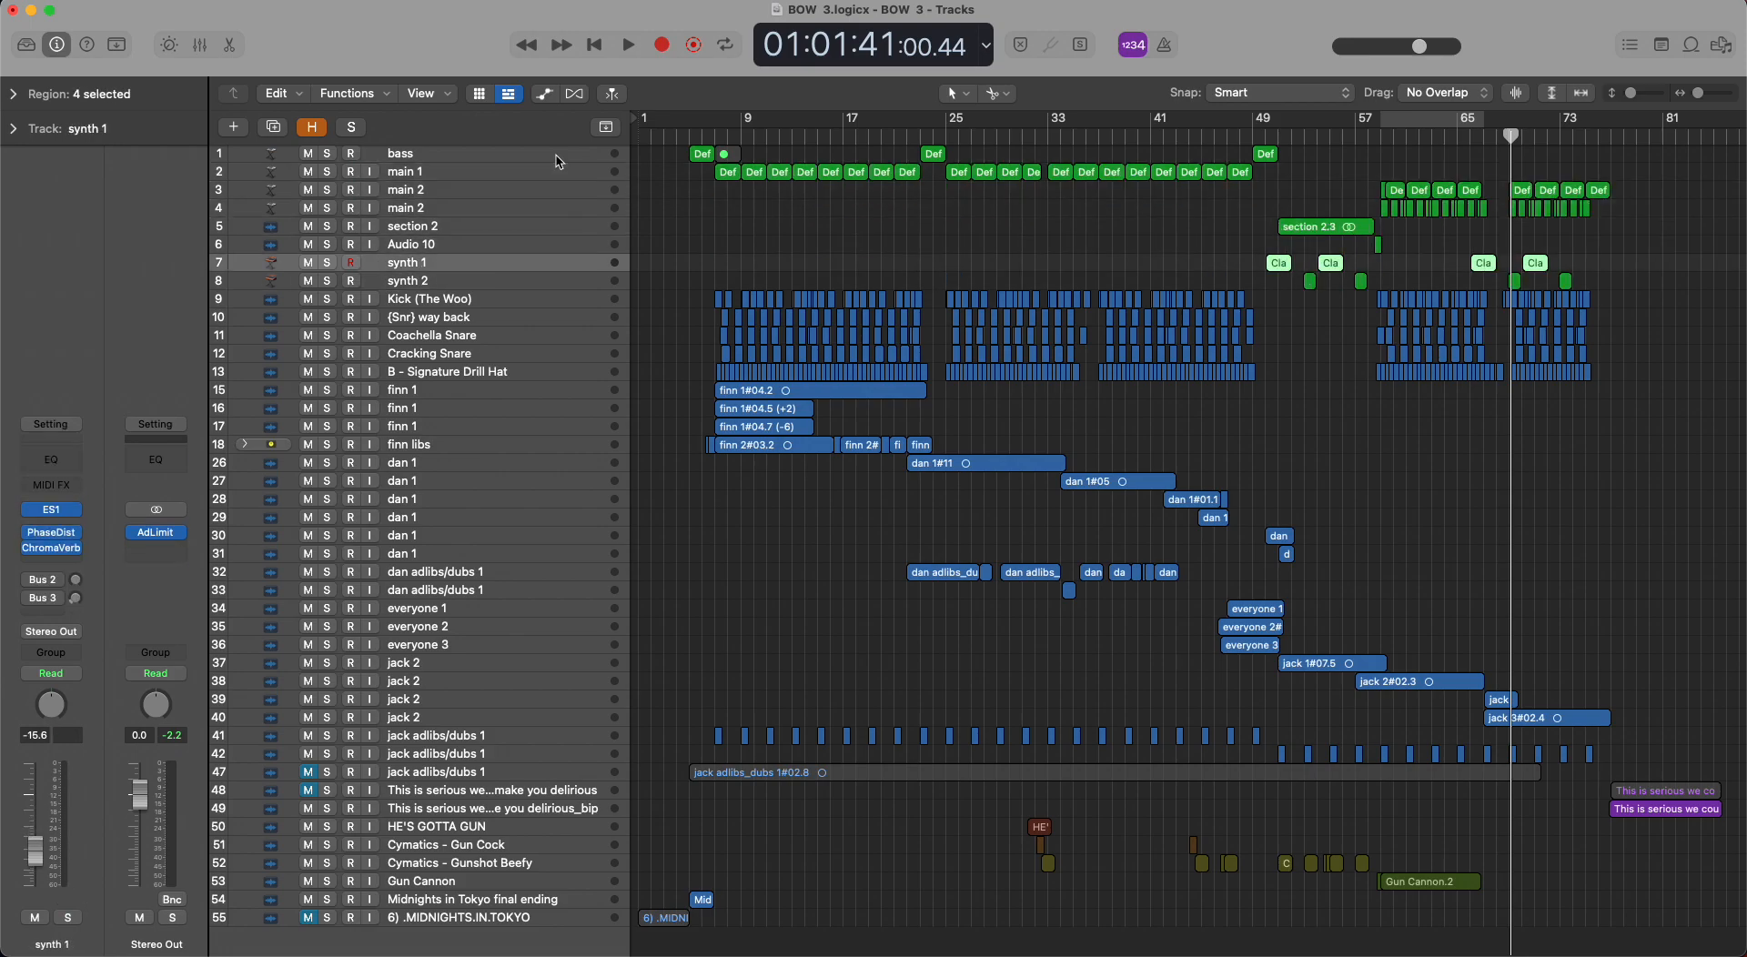
key(Down)
key(Down)
key(Down)
key(Down)
key(Down)
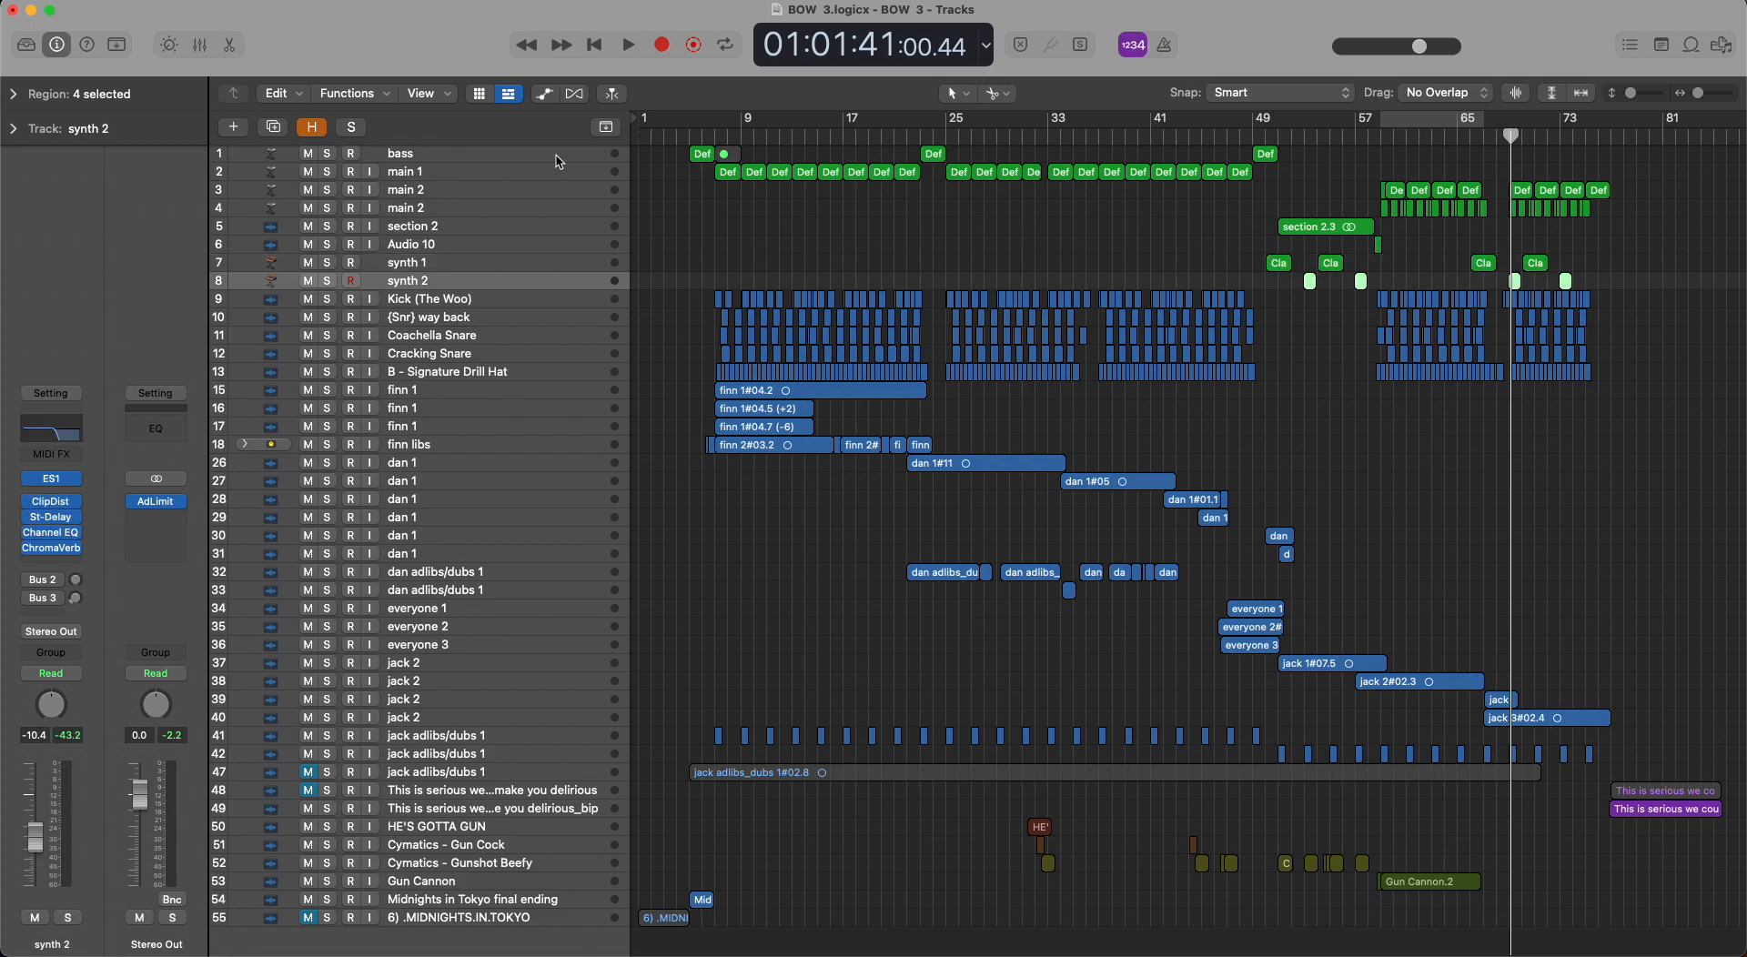
Step back and forth through the drum tracks down to B - Signature Drill Hat on row 13.
key(Down)
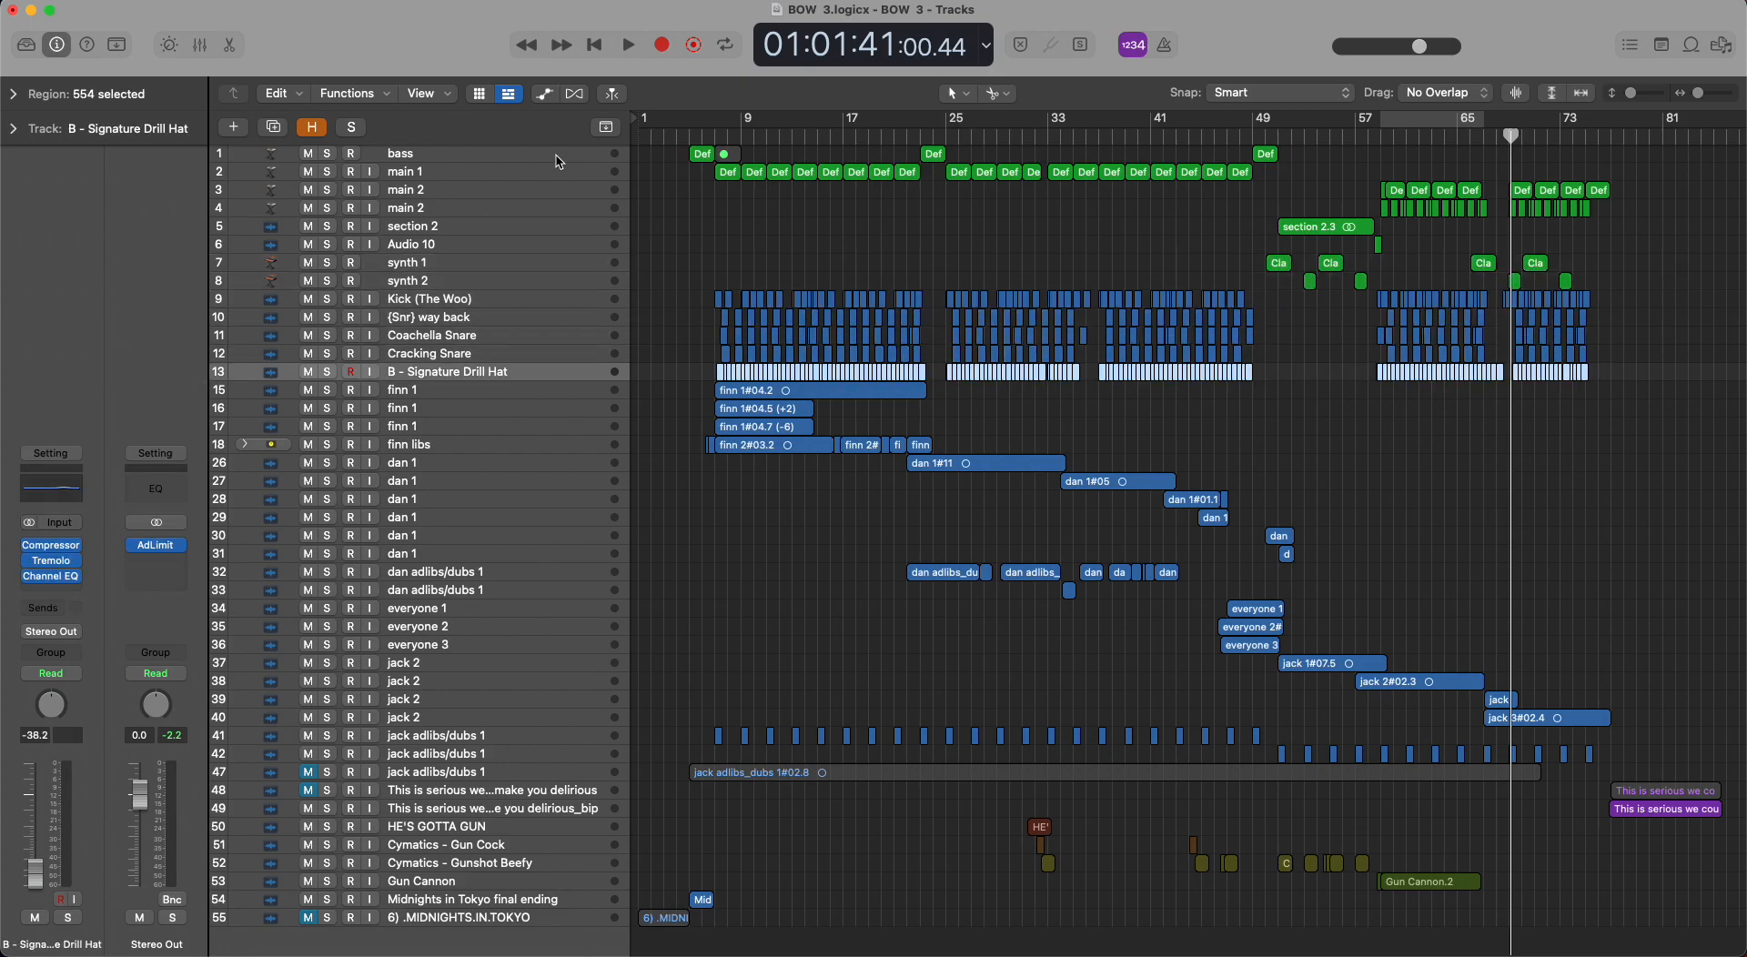
key(Up)
key(Up)
key(Up)
key(Up)
key(Down)
key(Down)
key(Down)
key(Down)
Select the synth 2, Kick (The Woo), finn 1 and B - Signature Drill Hat tracks in turn to compare them.
click(525, 281)
click(522, 300)
click(822, 520)
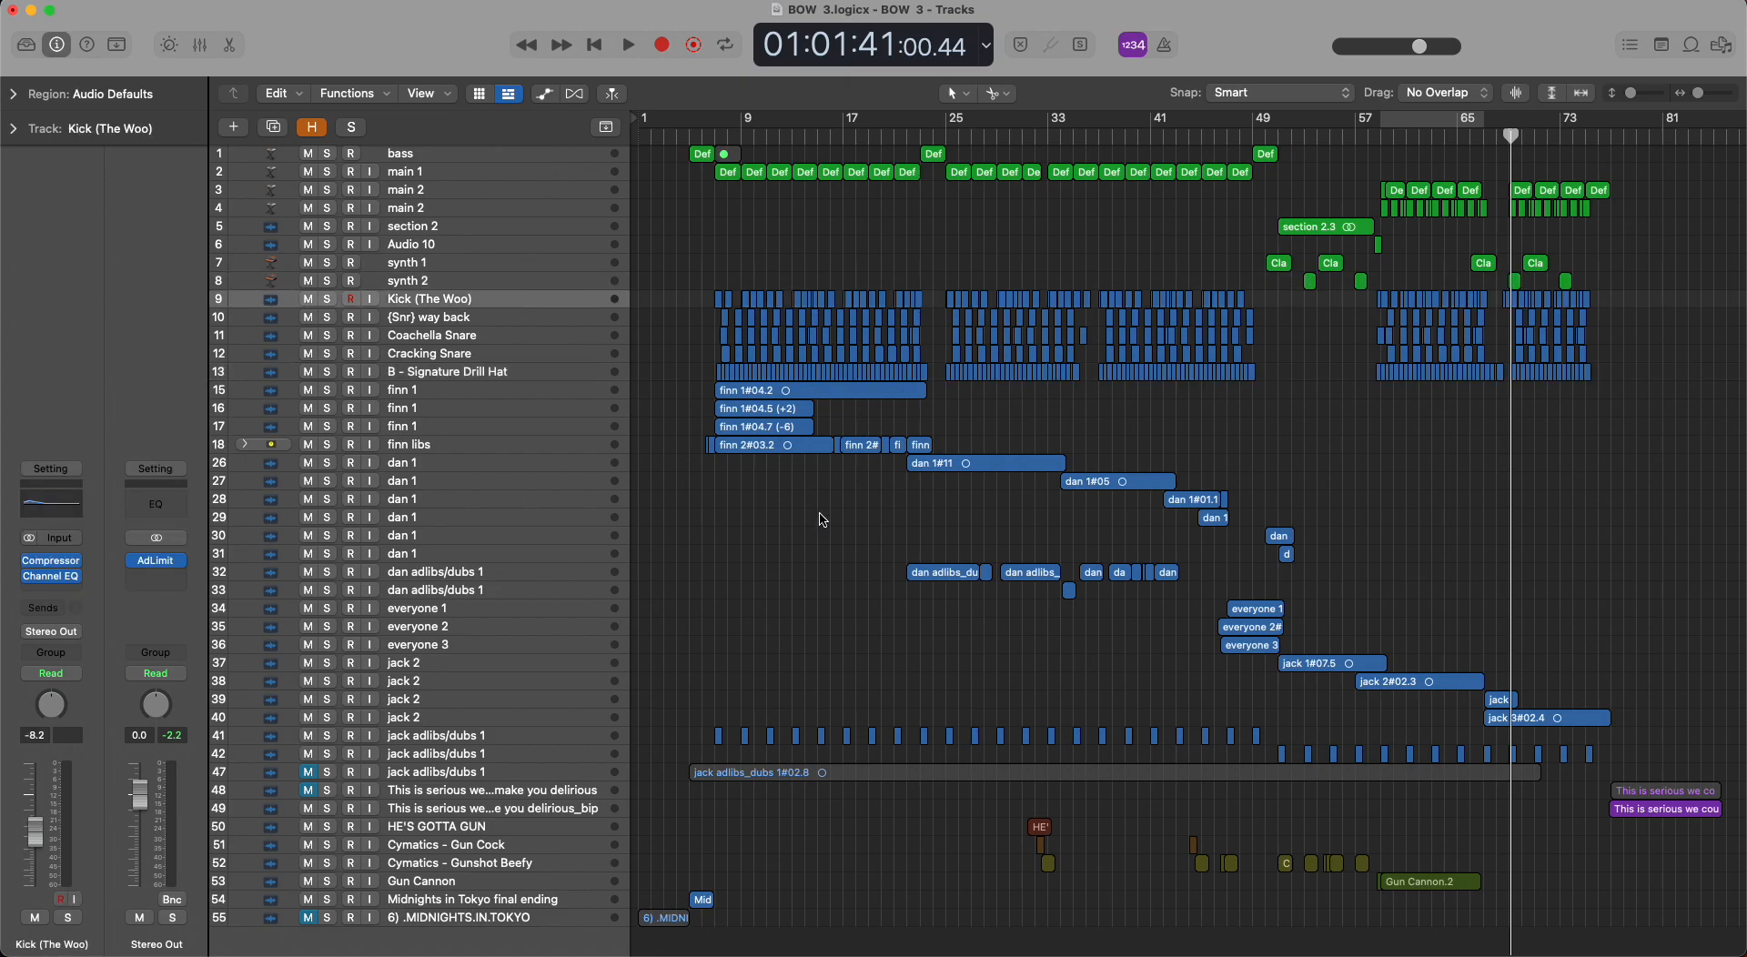
click(525, 390)
click(532, 370)
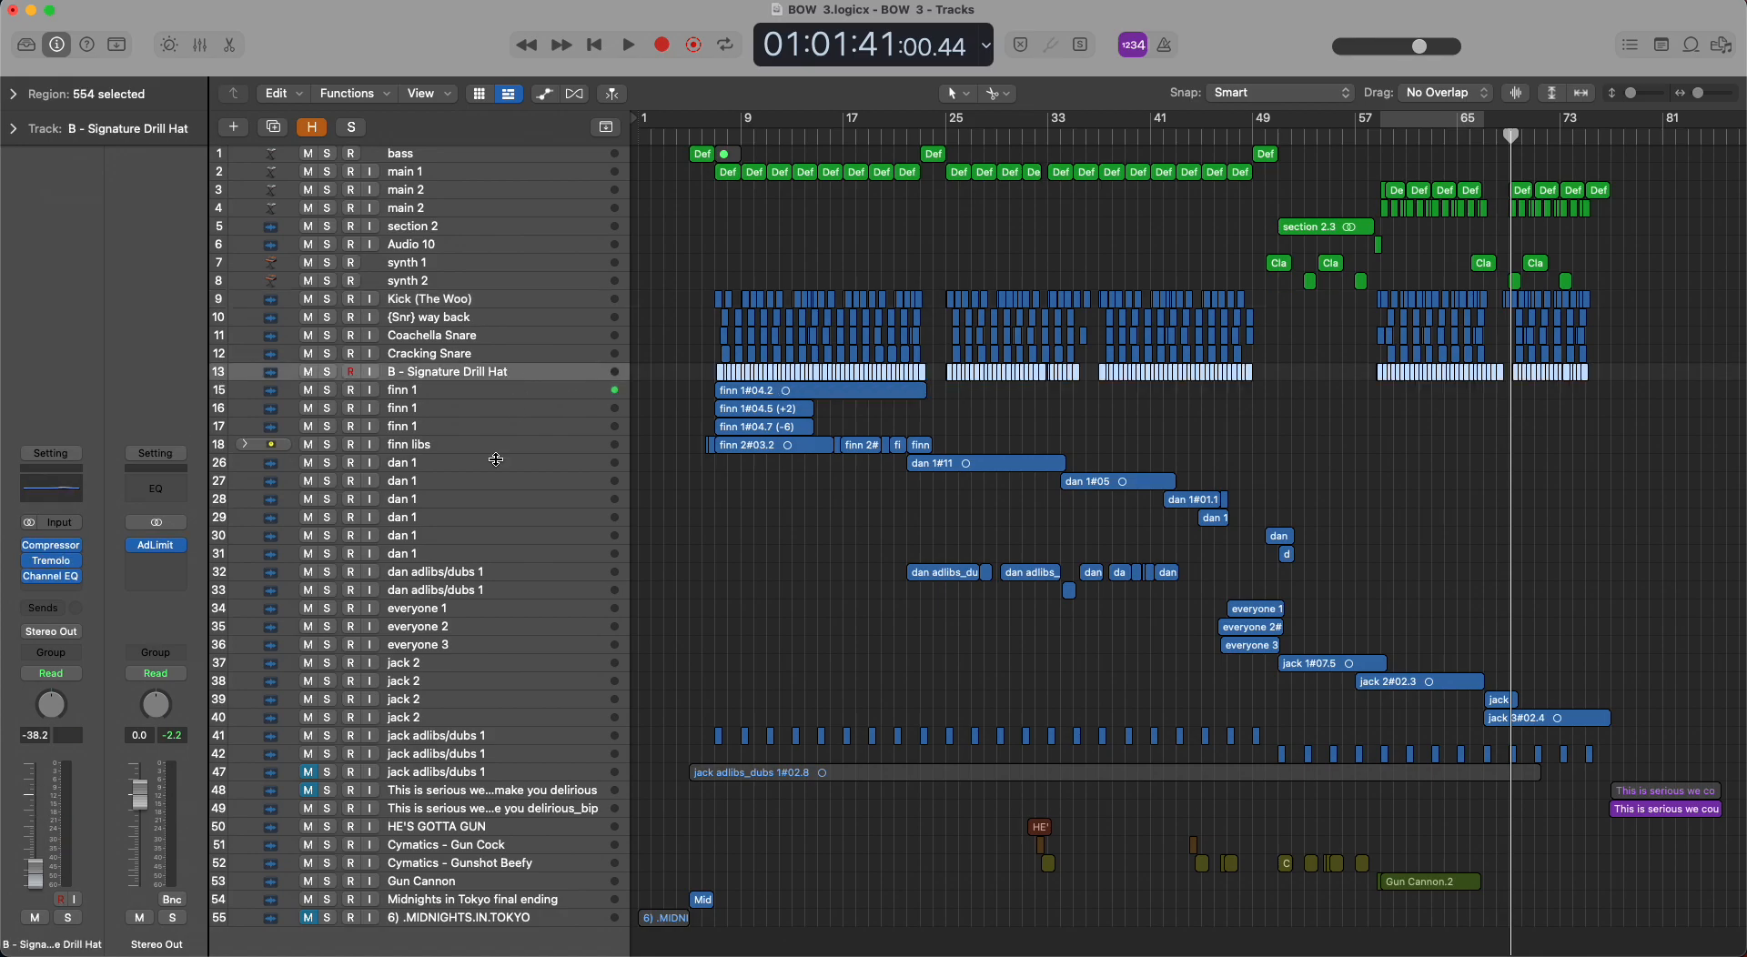
Go through the gun effect tracks from HE'S GOTTA GUN to Gun Cannon on rows 50 to 53, and deselect their regions.
scroll(582, 717, down, 3)
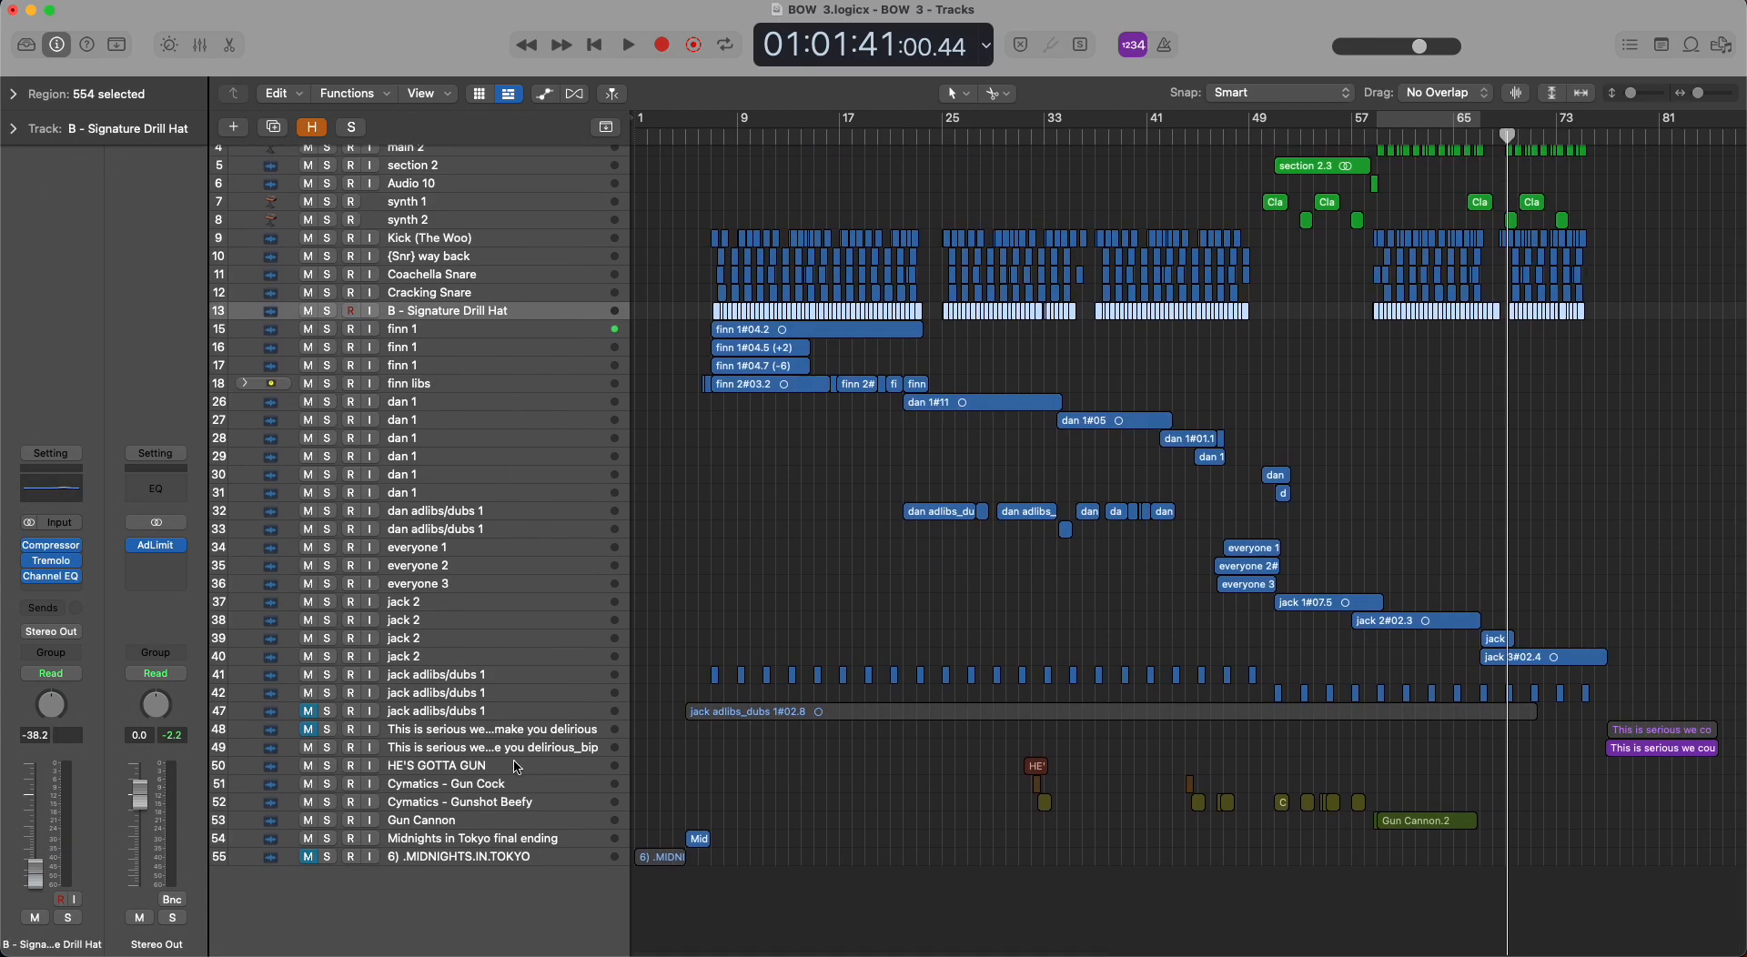
click(522, 767)
click(520, 786)
click(542, 805)
click(533, 822)
click(1146, 859)
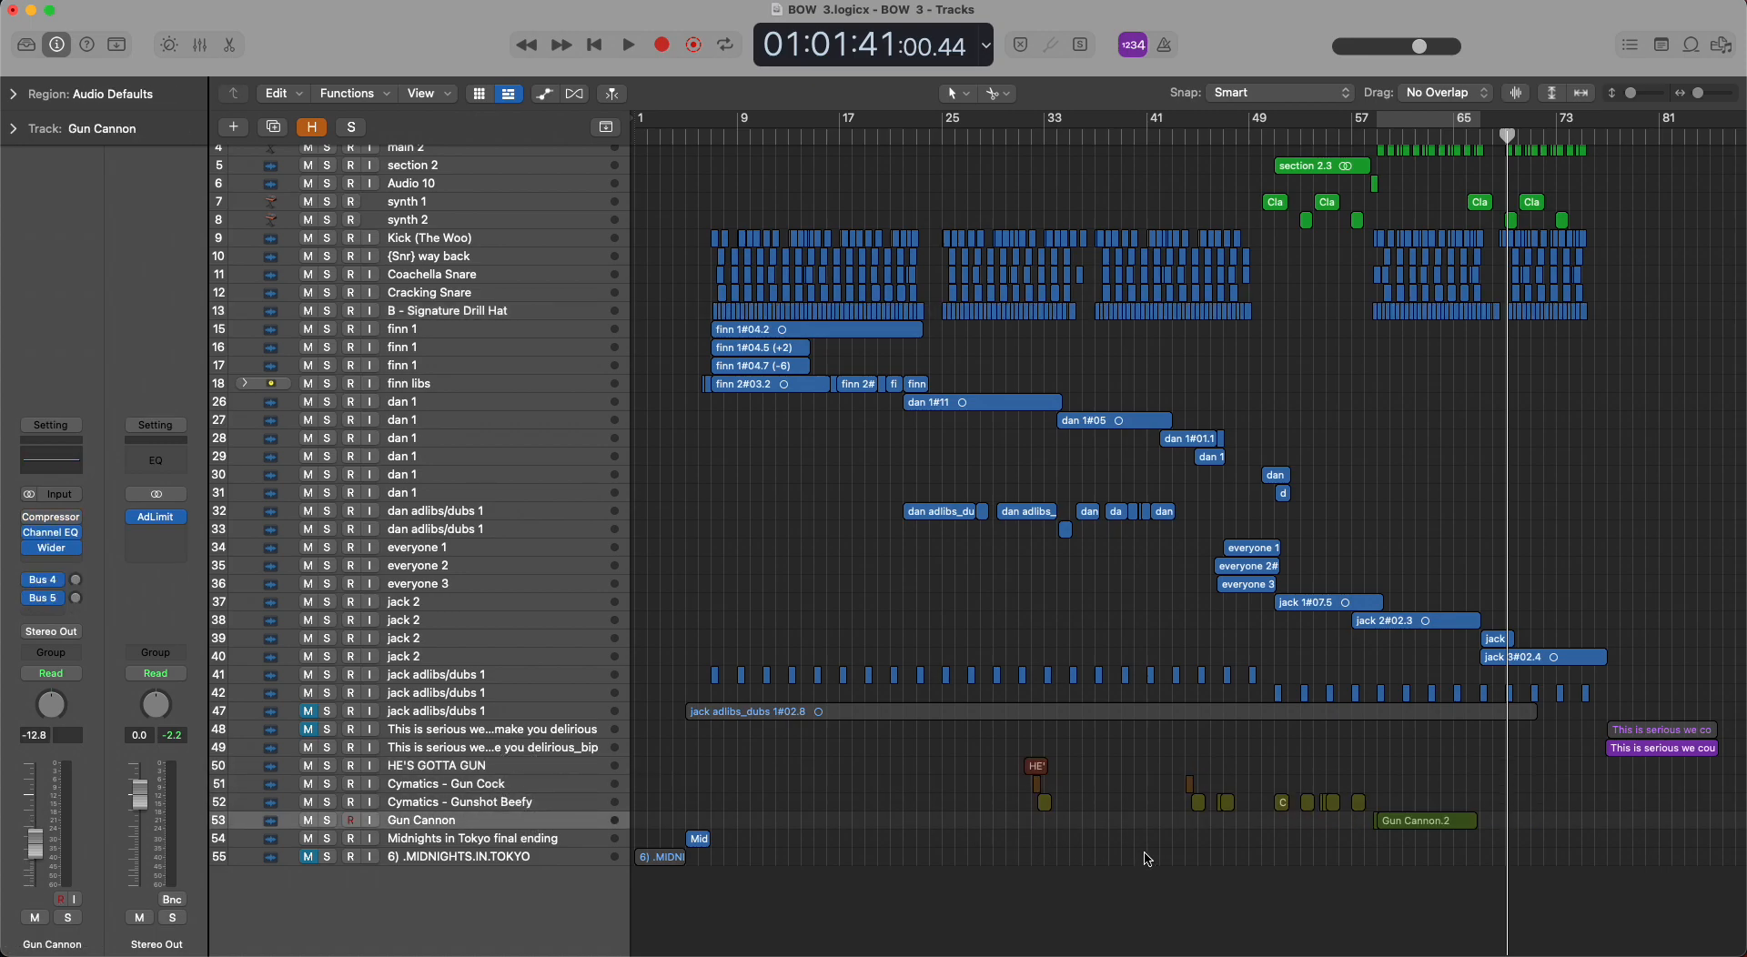
Select the "This is serious" bip track on row 49, deselect its region and zoom in on its start near bar 77.
click(605, 749)
click(1662, 777)
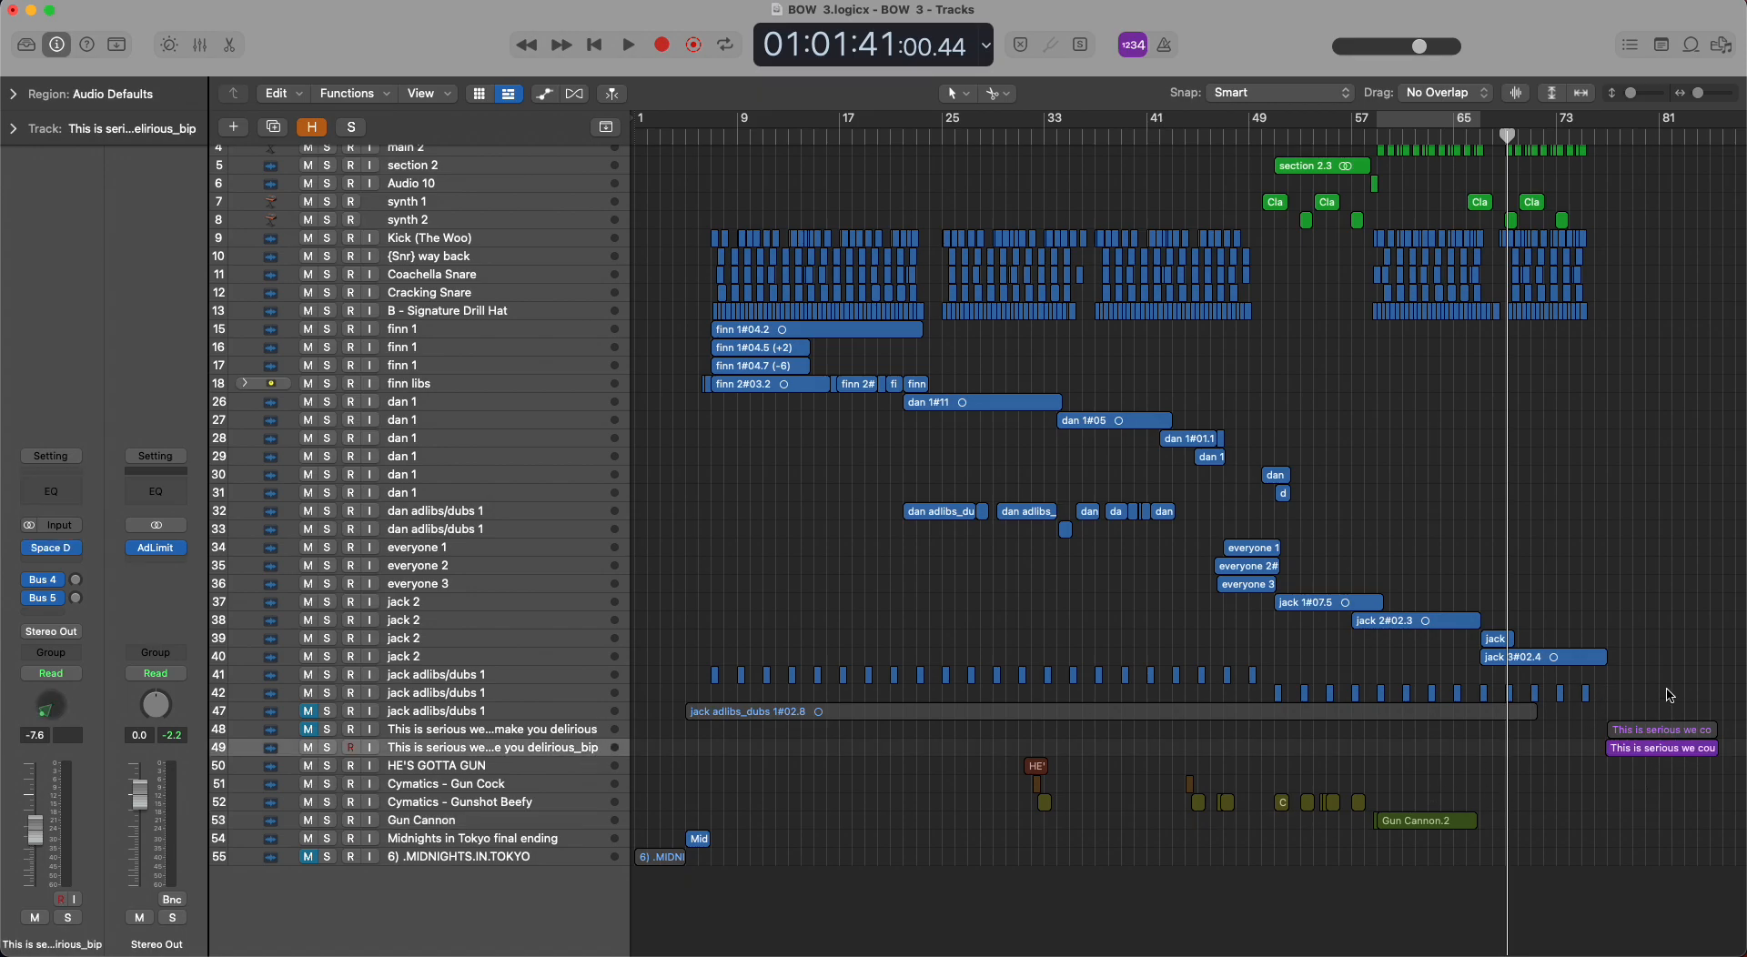
scroll(1738, 742, right, 5)
scroll(1738, 741, left, 5)
key(super+Right)
key(super+Right)
key(super+Right)
key(super+Right)
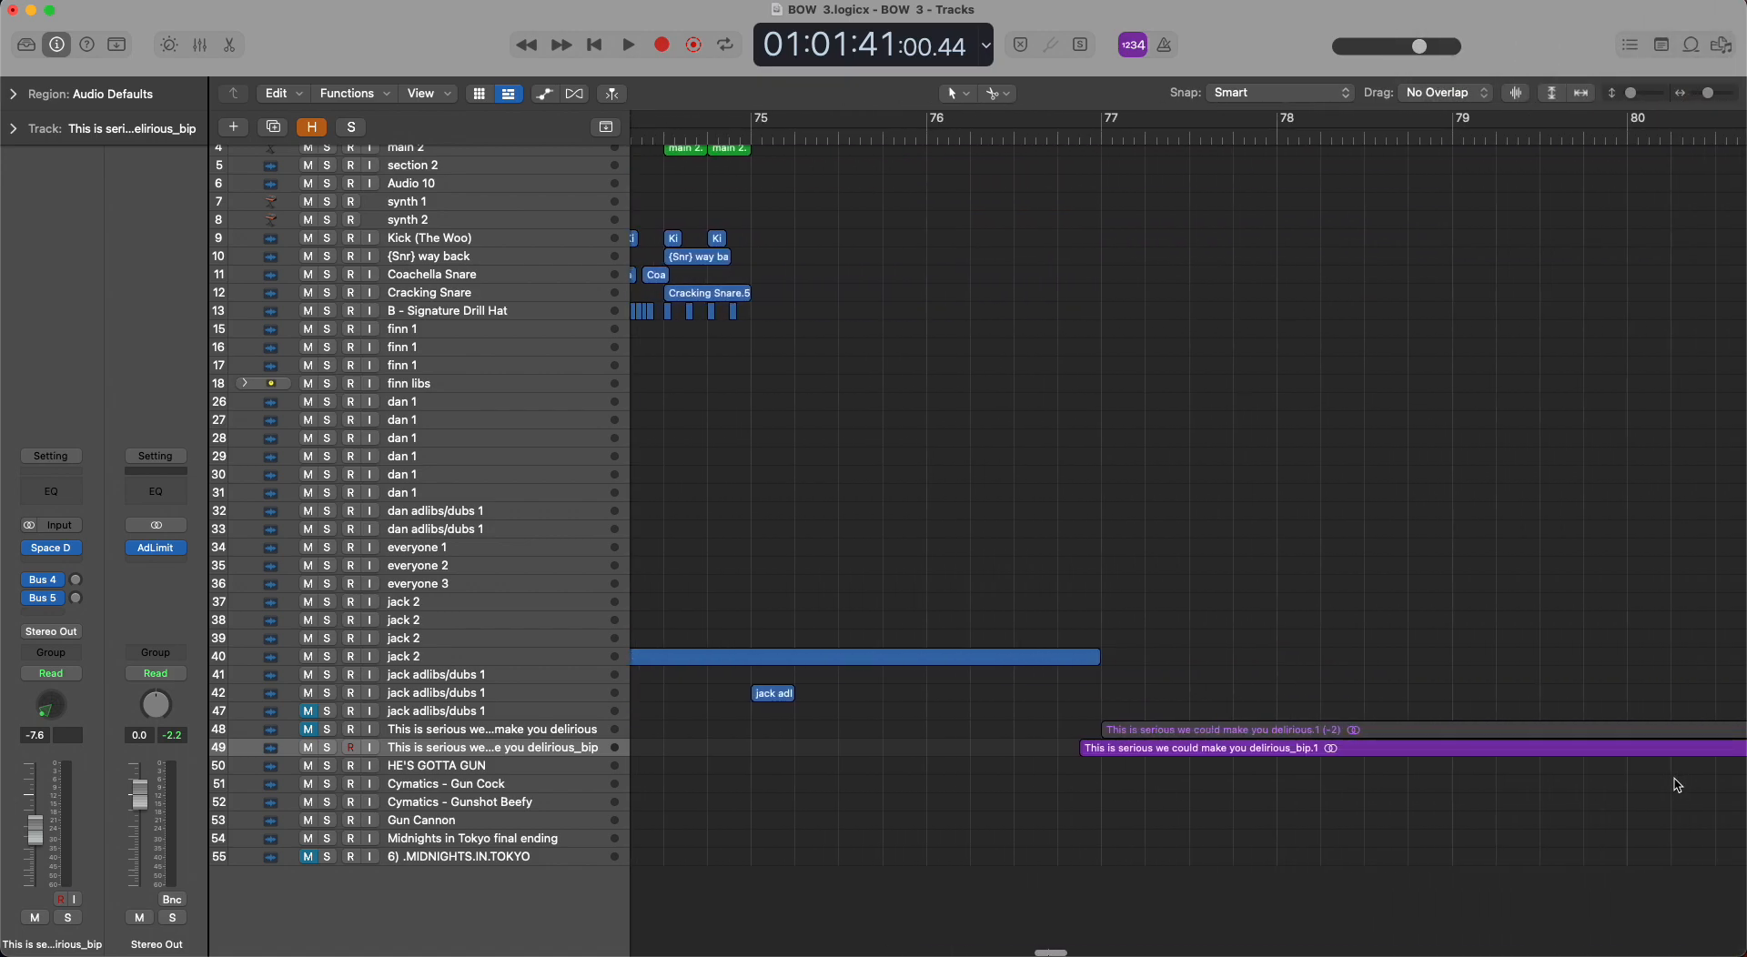
Select the bass track and open its Chorus and Grit effects in turn, closing each after viewing its settings.
key(super+Left)
key(super+Left)
key(super+Left)
key(super+Left)
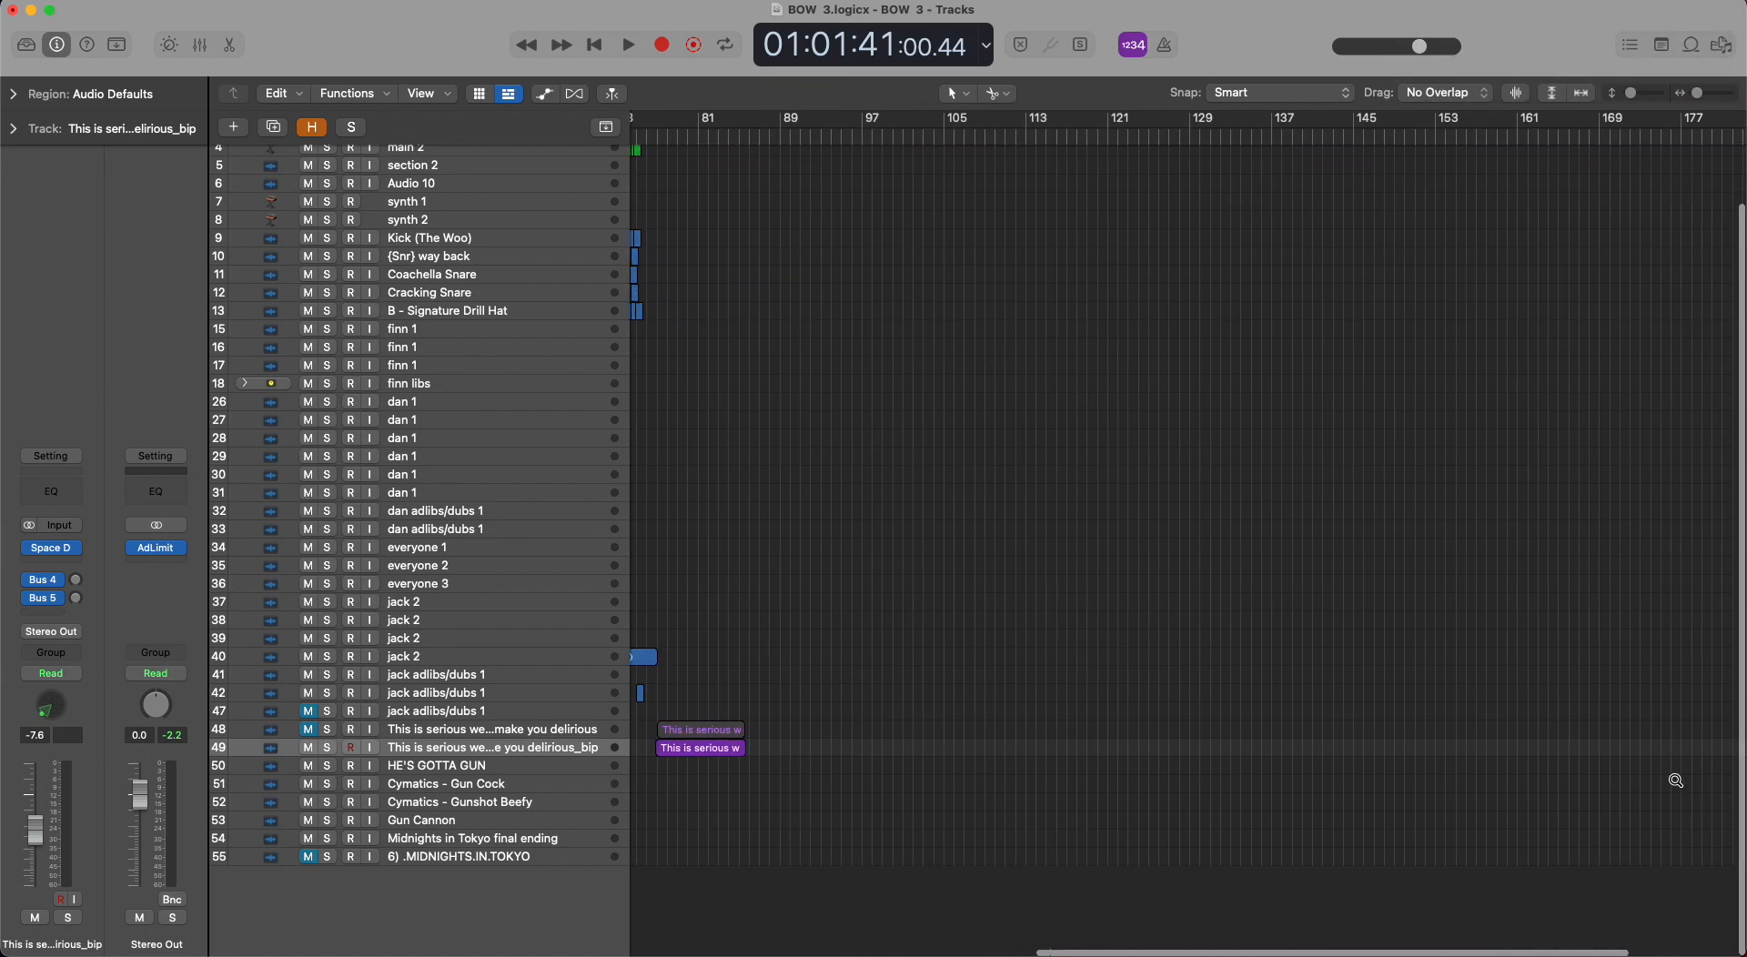
scroll(1677, 785, left, 5)
key(super+Left)
scroll(1678, 786, up, 3)
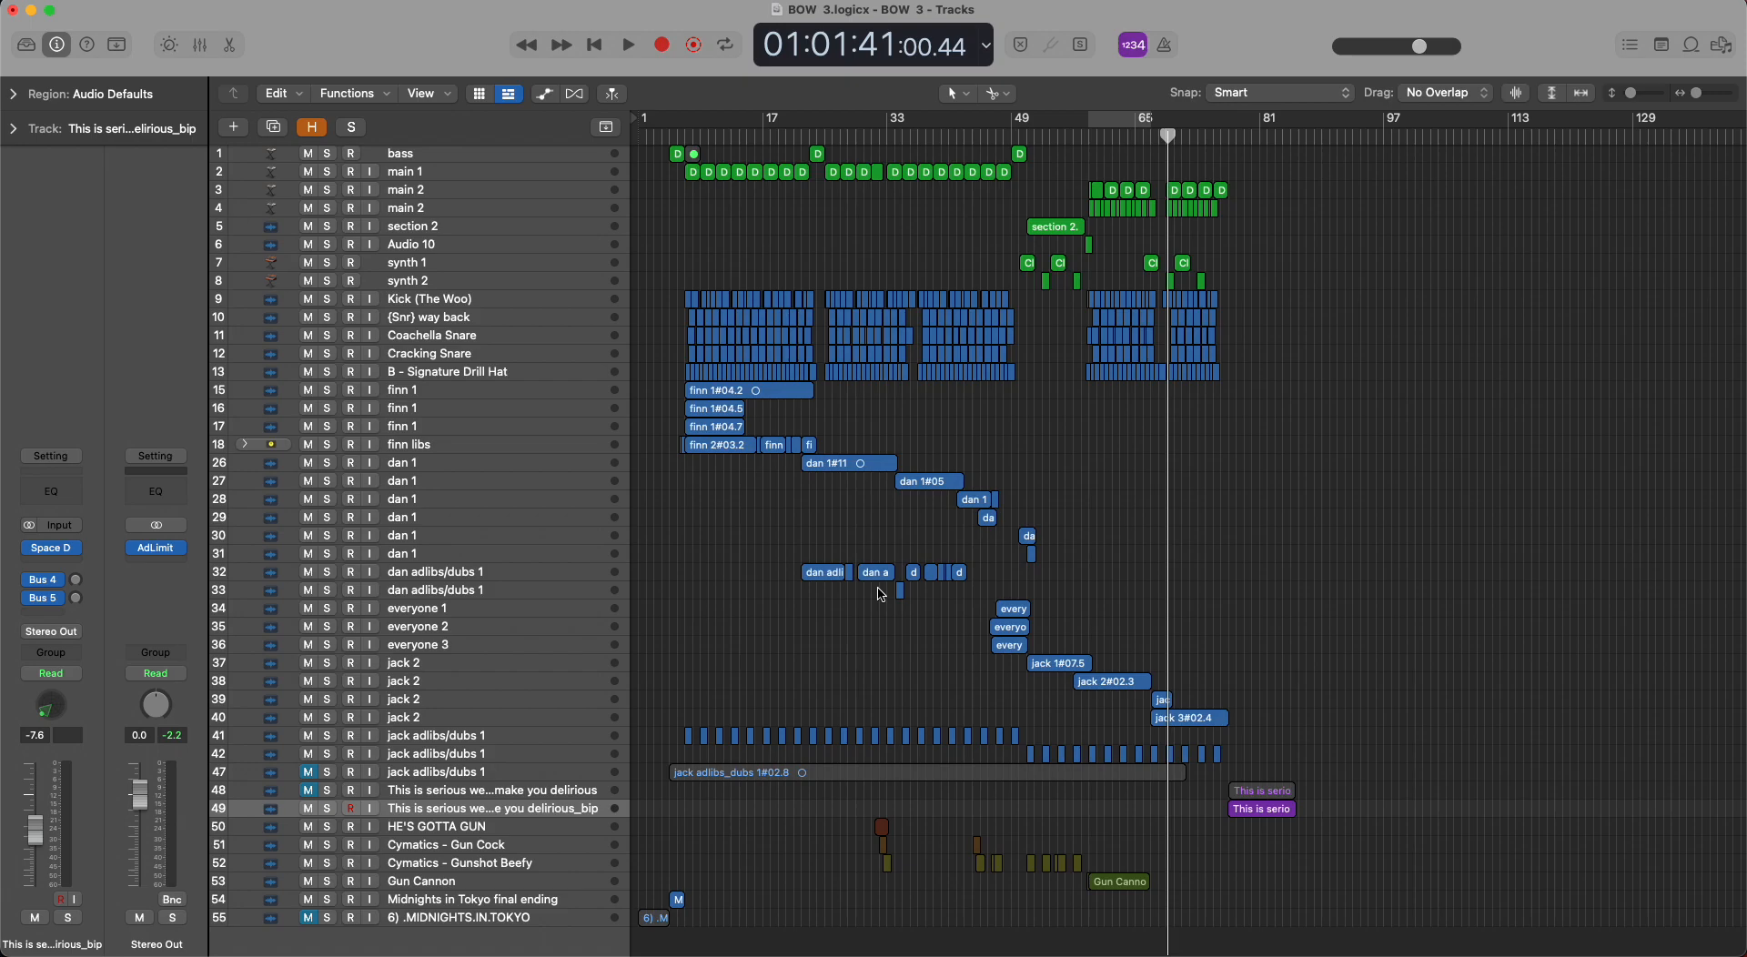
click(457, 156)
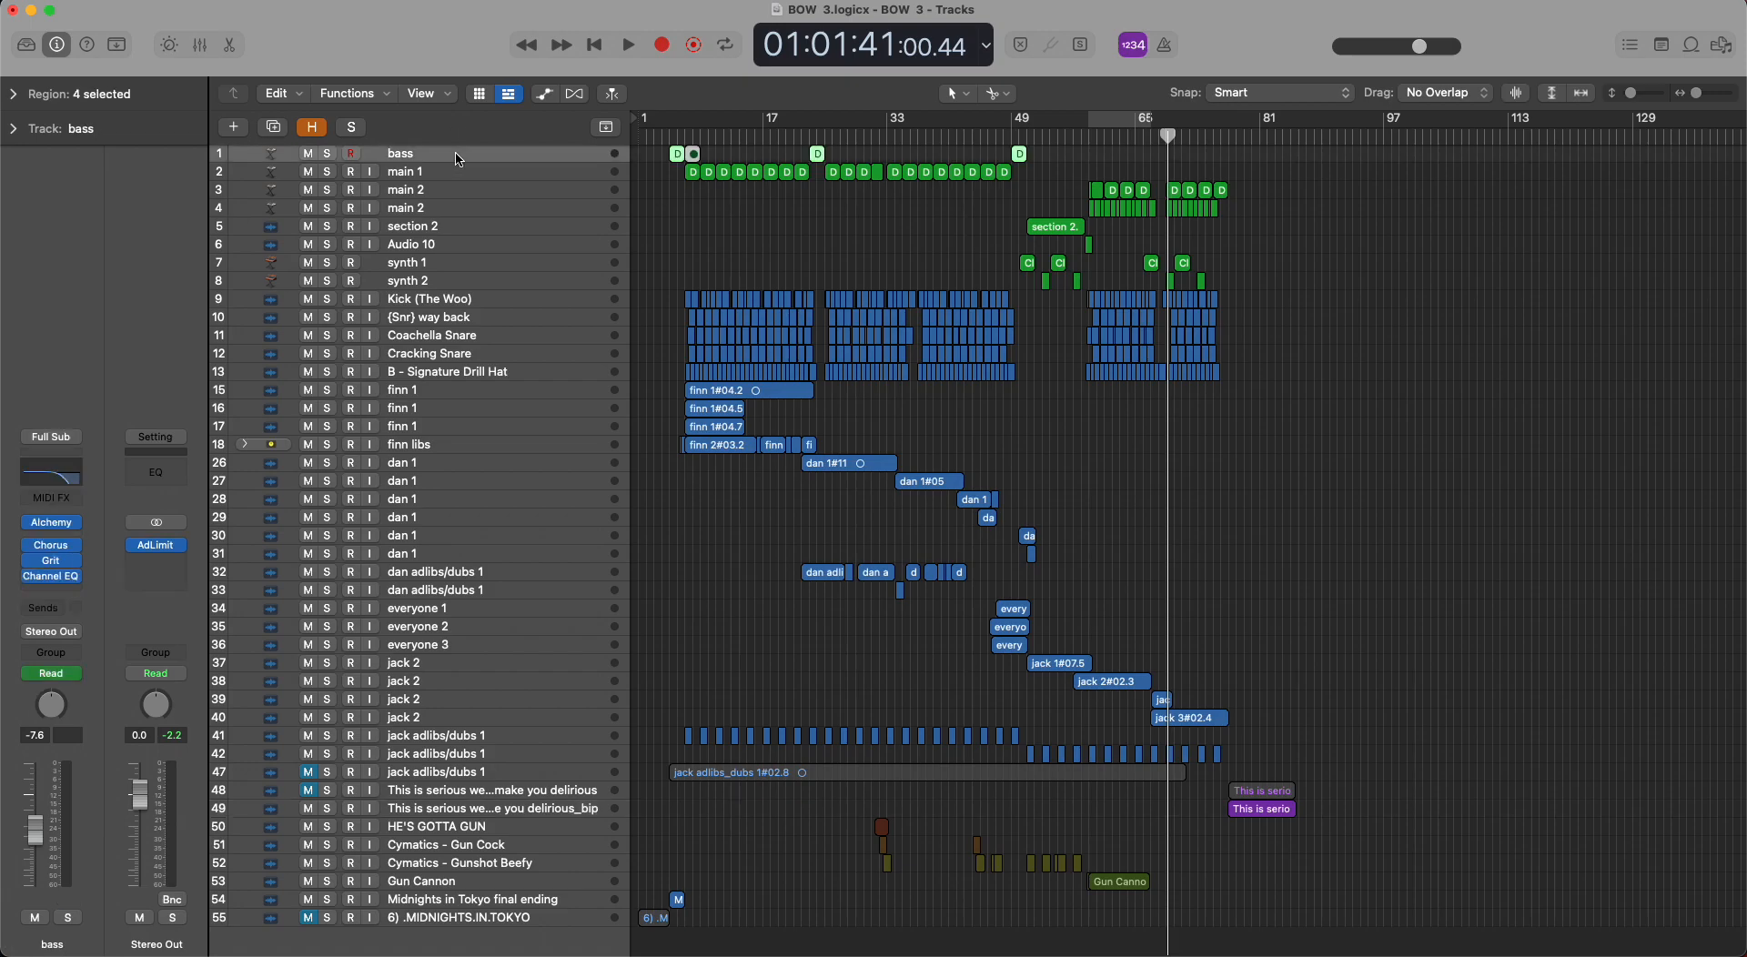
click(56, 549)
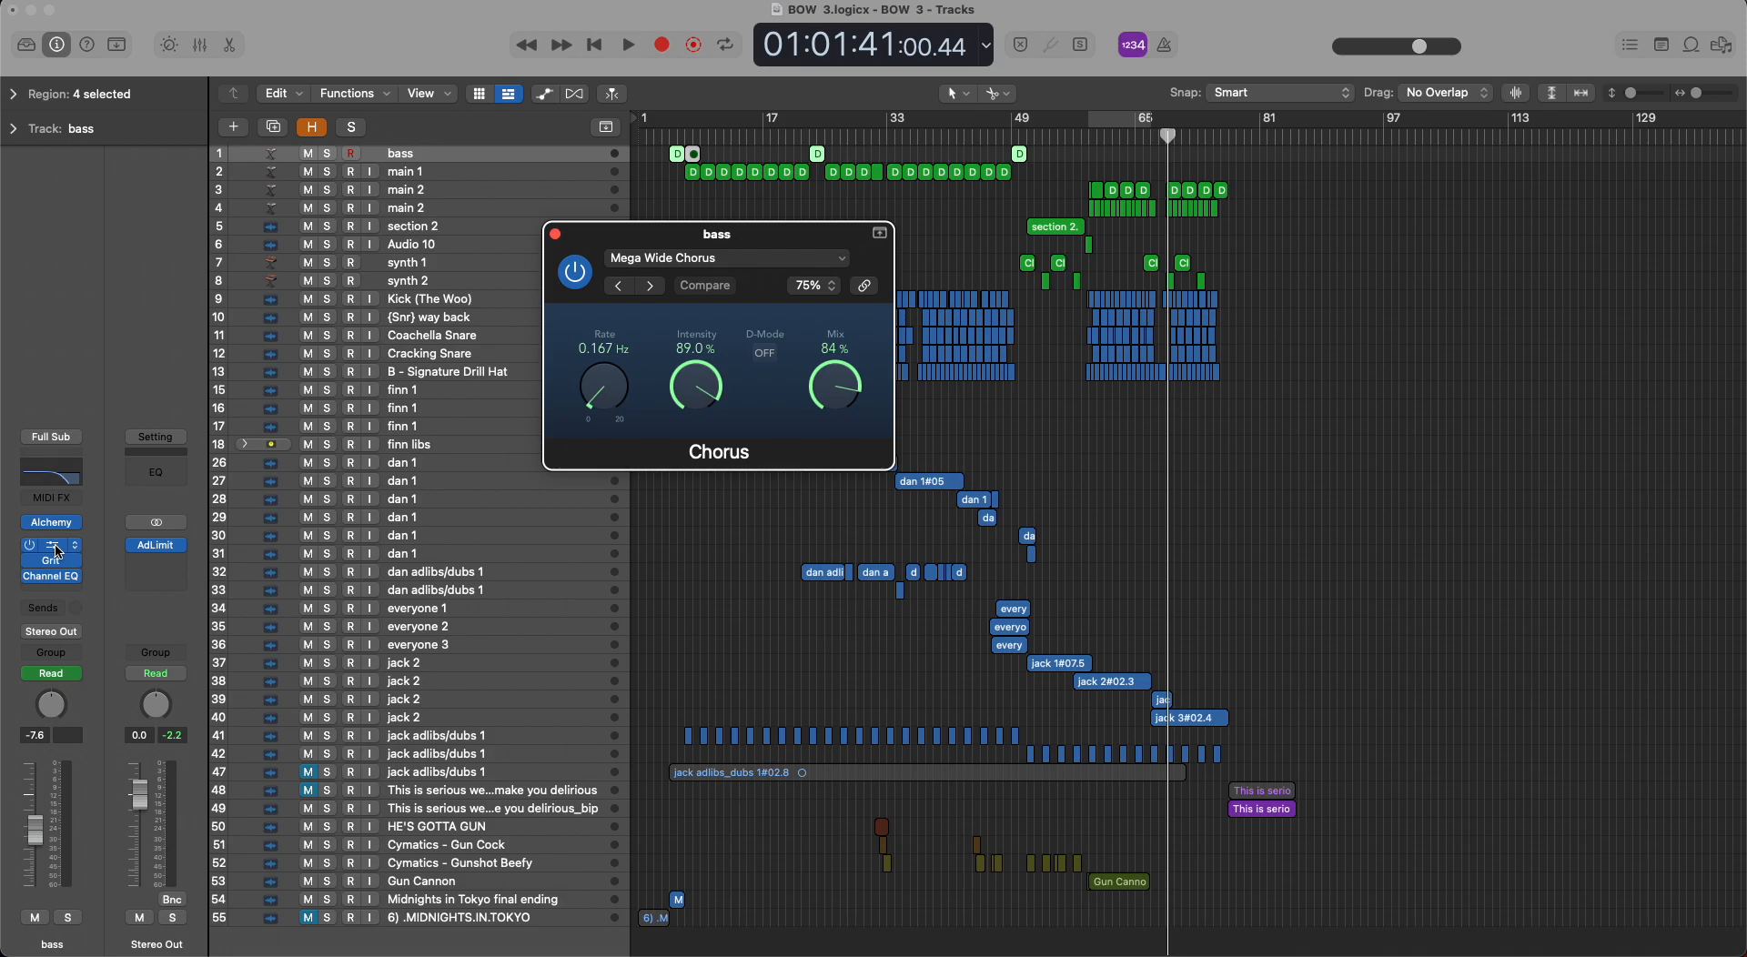
click(555, 234)
click(51, 561)
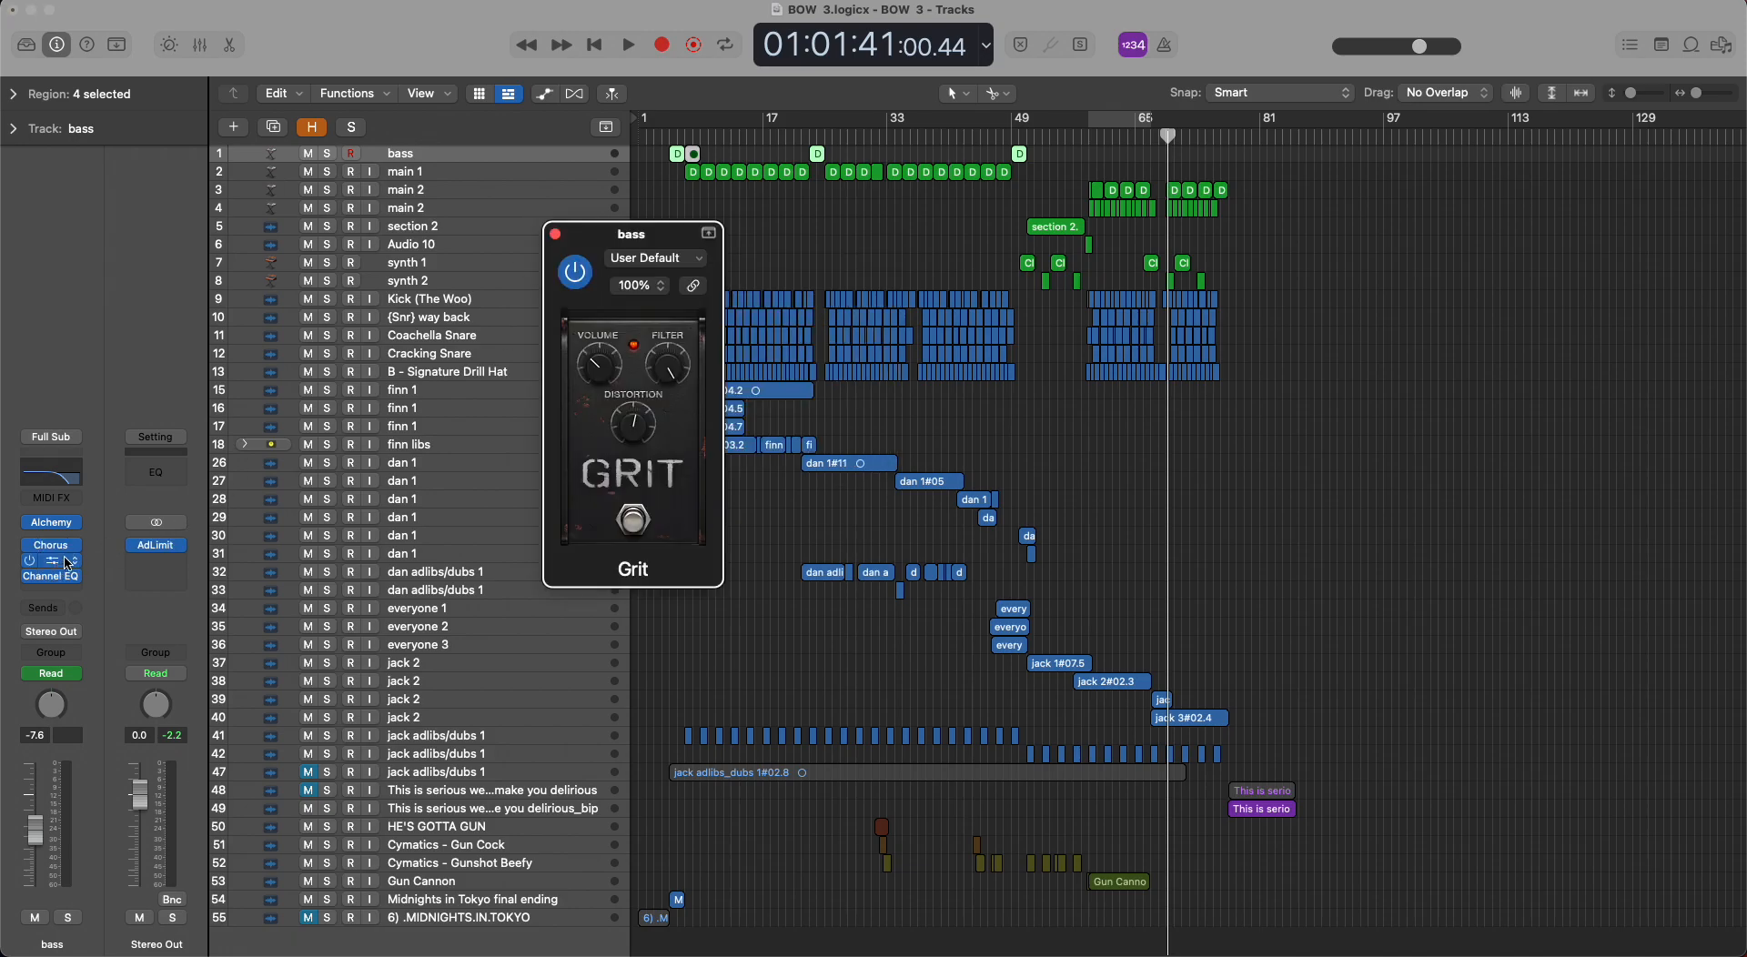
click(553, 233)
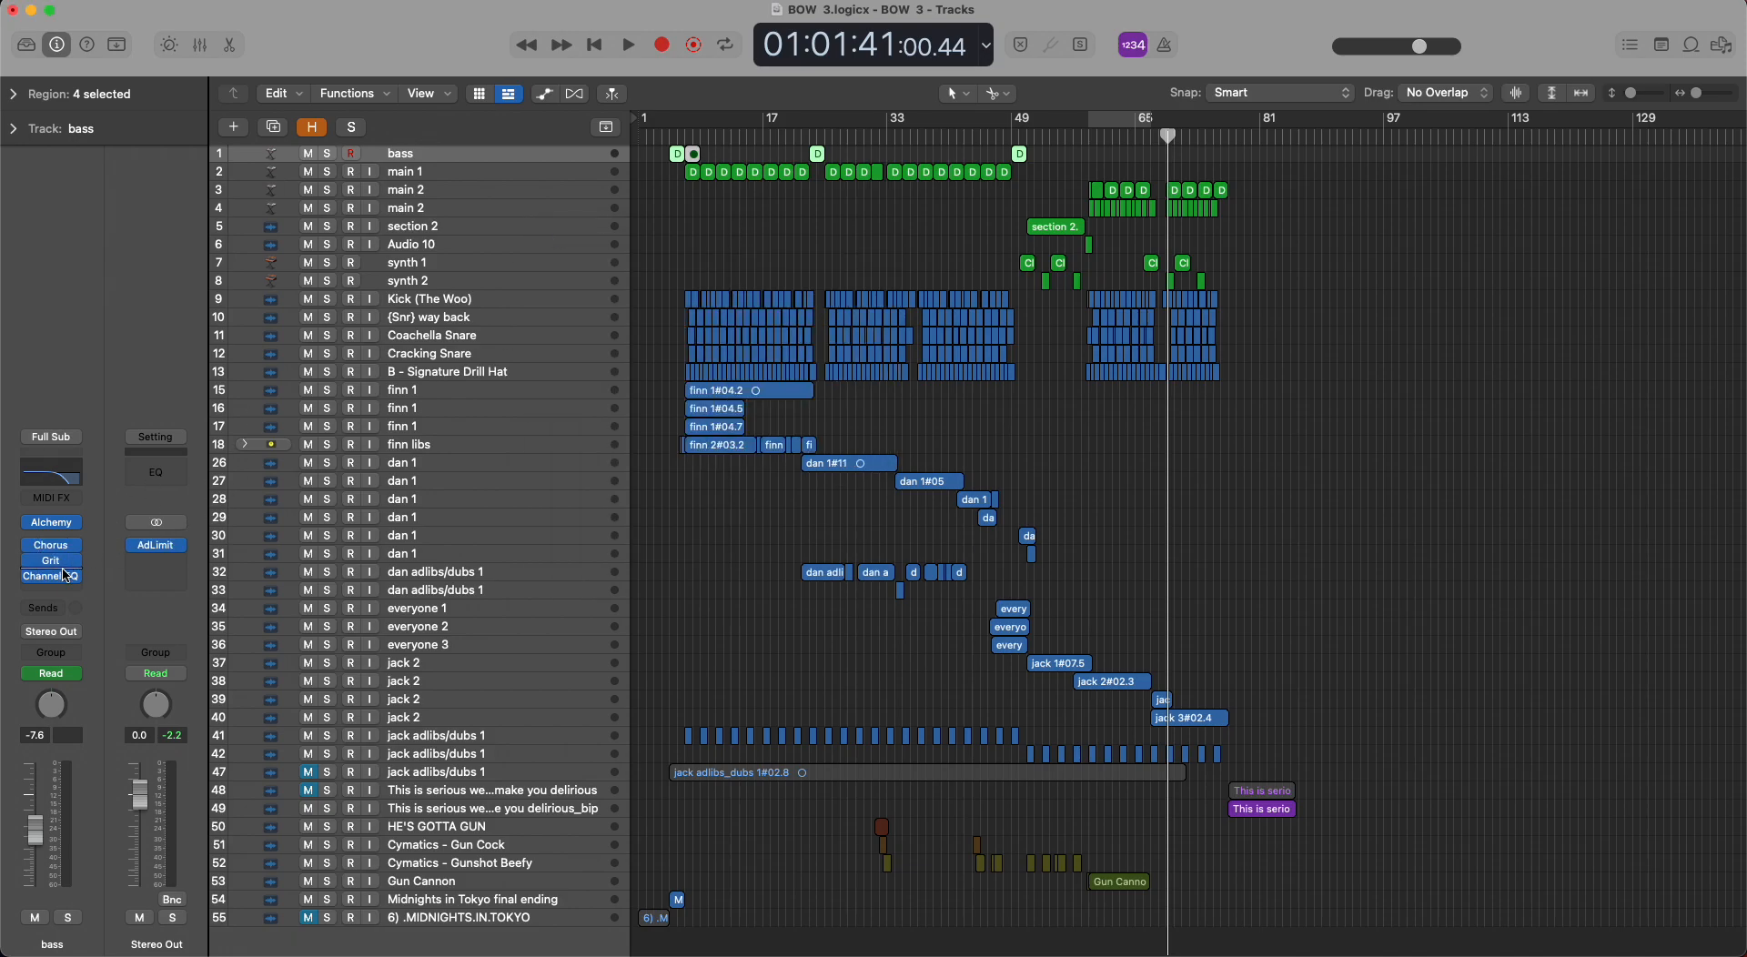
Place the playhead at the first bass region near bar 5, select the main 1 track and play the intro briefly.
click(669, 135)
click(702, 215)
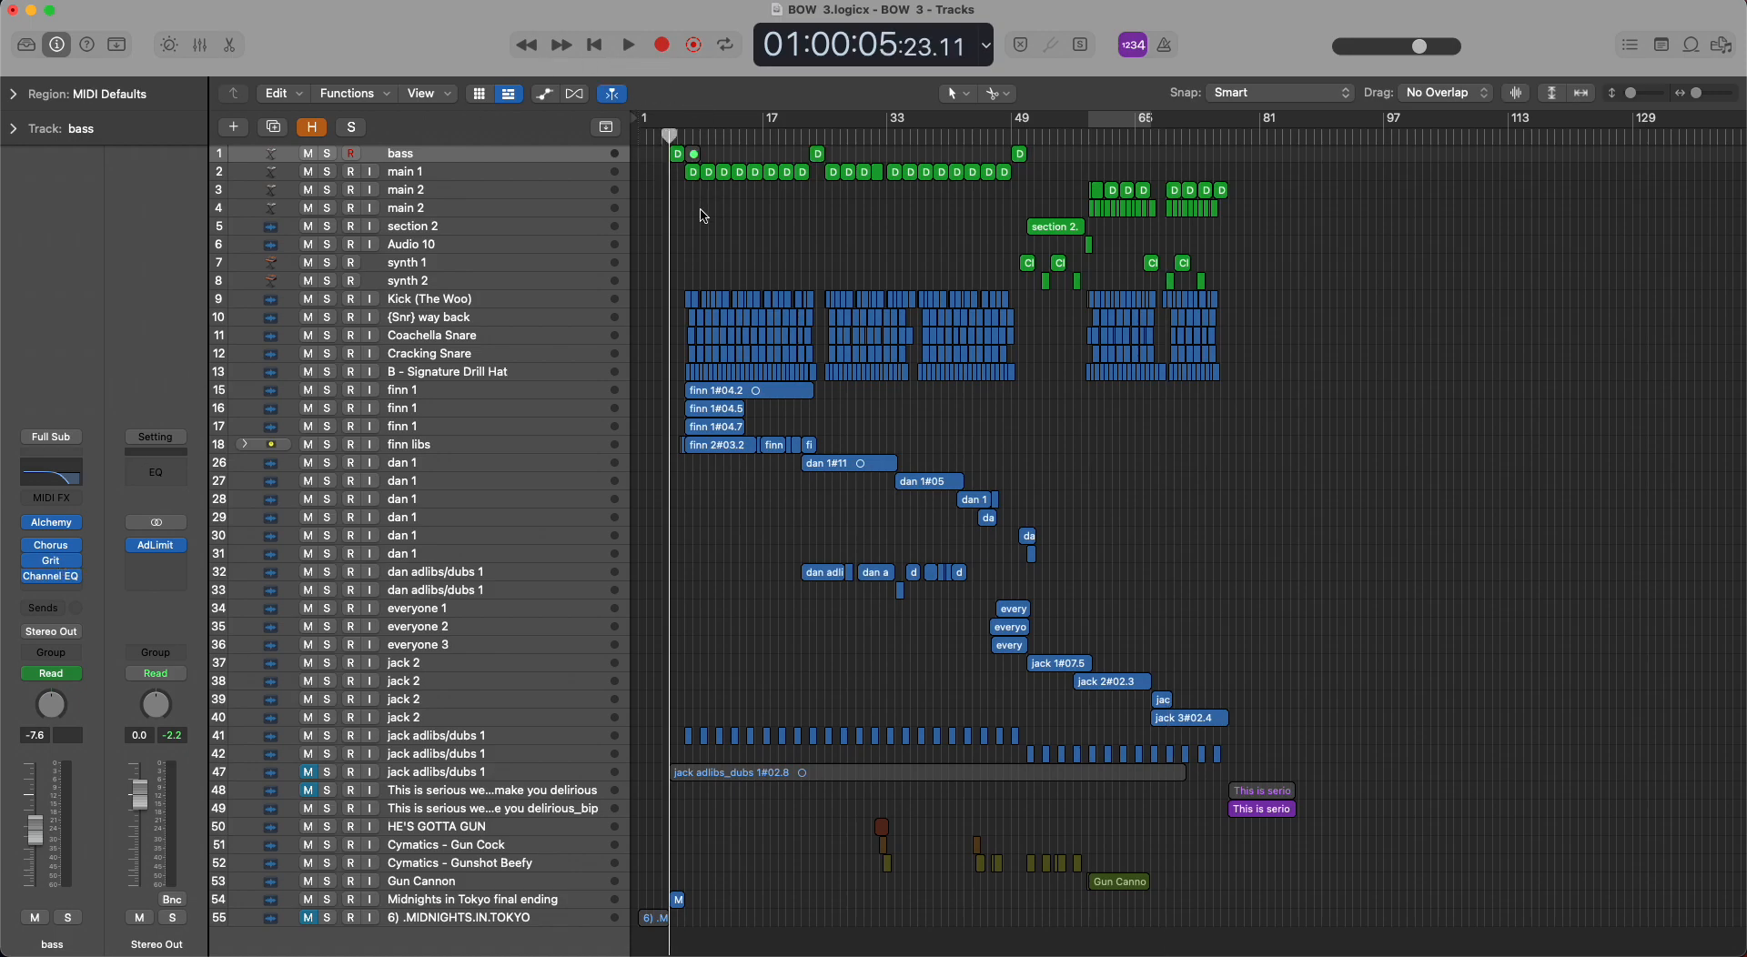
click(457, 172)
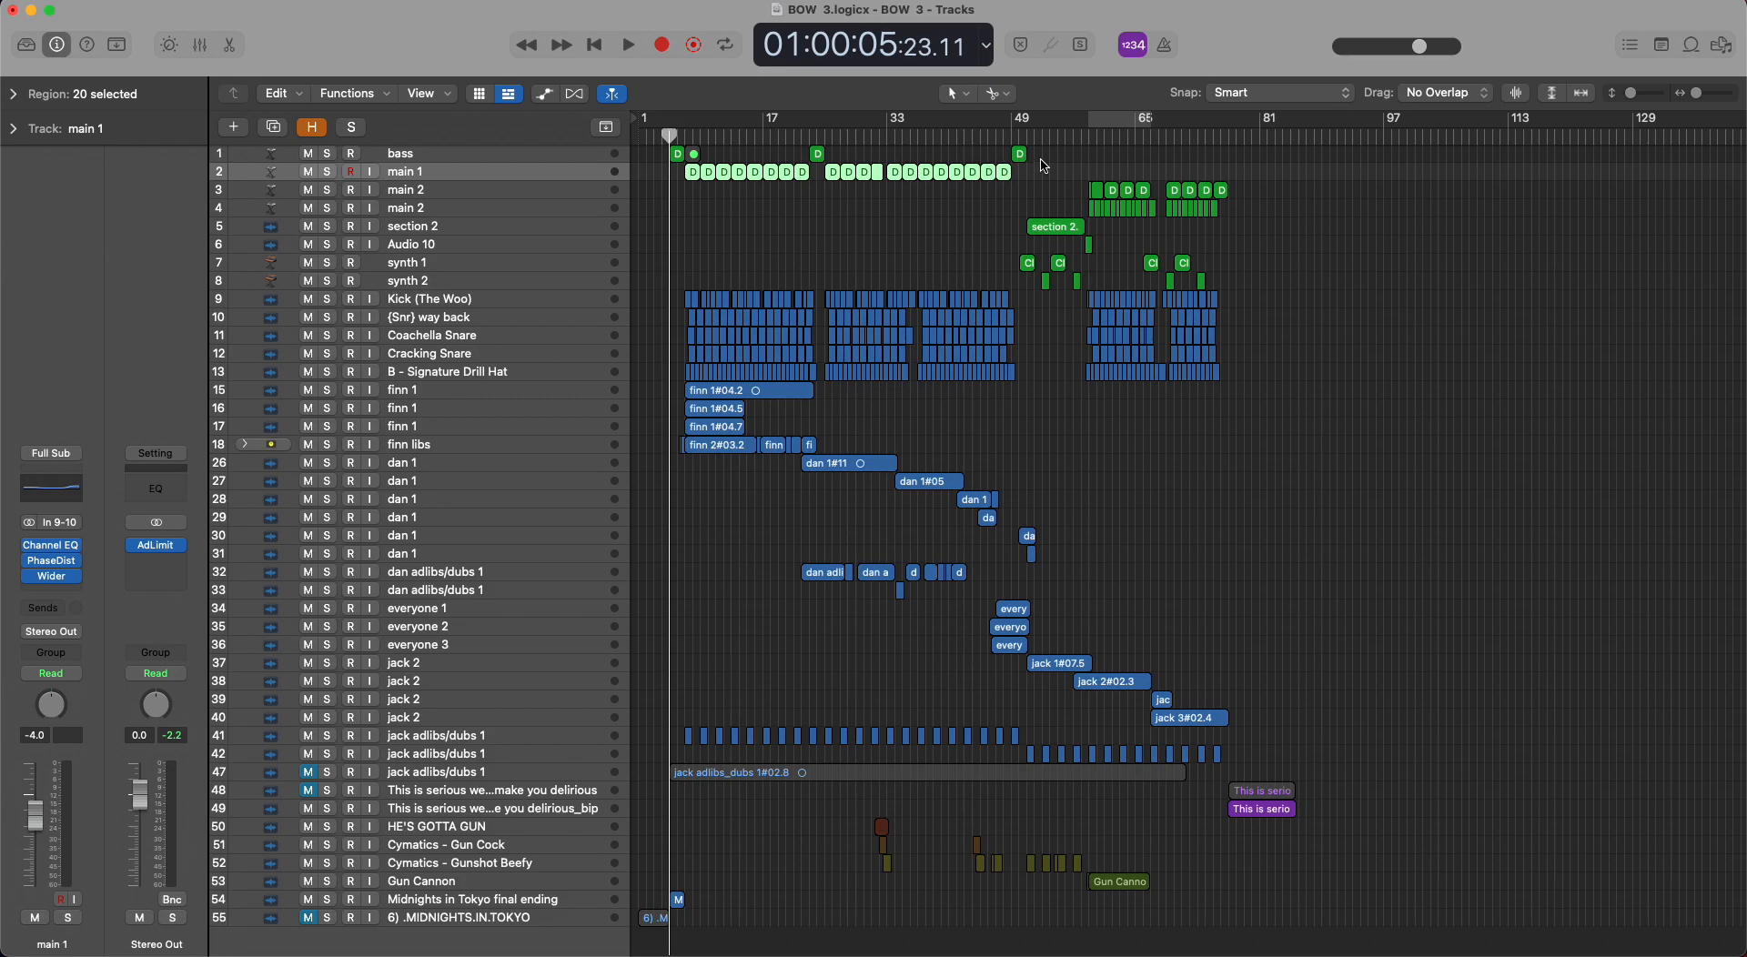
key(space)
key(space)
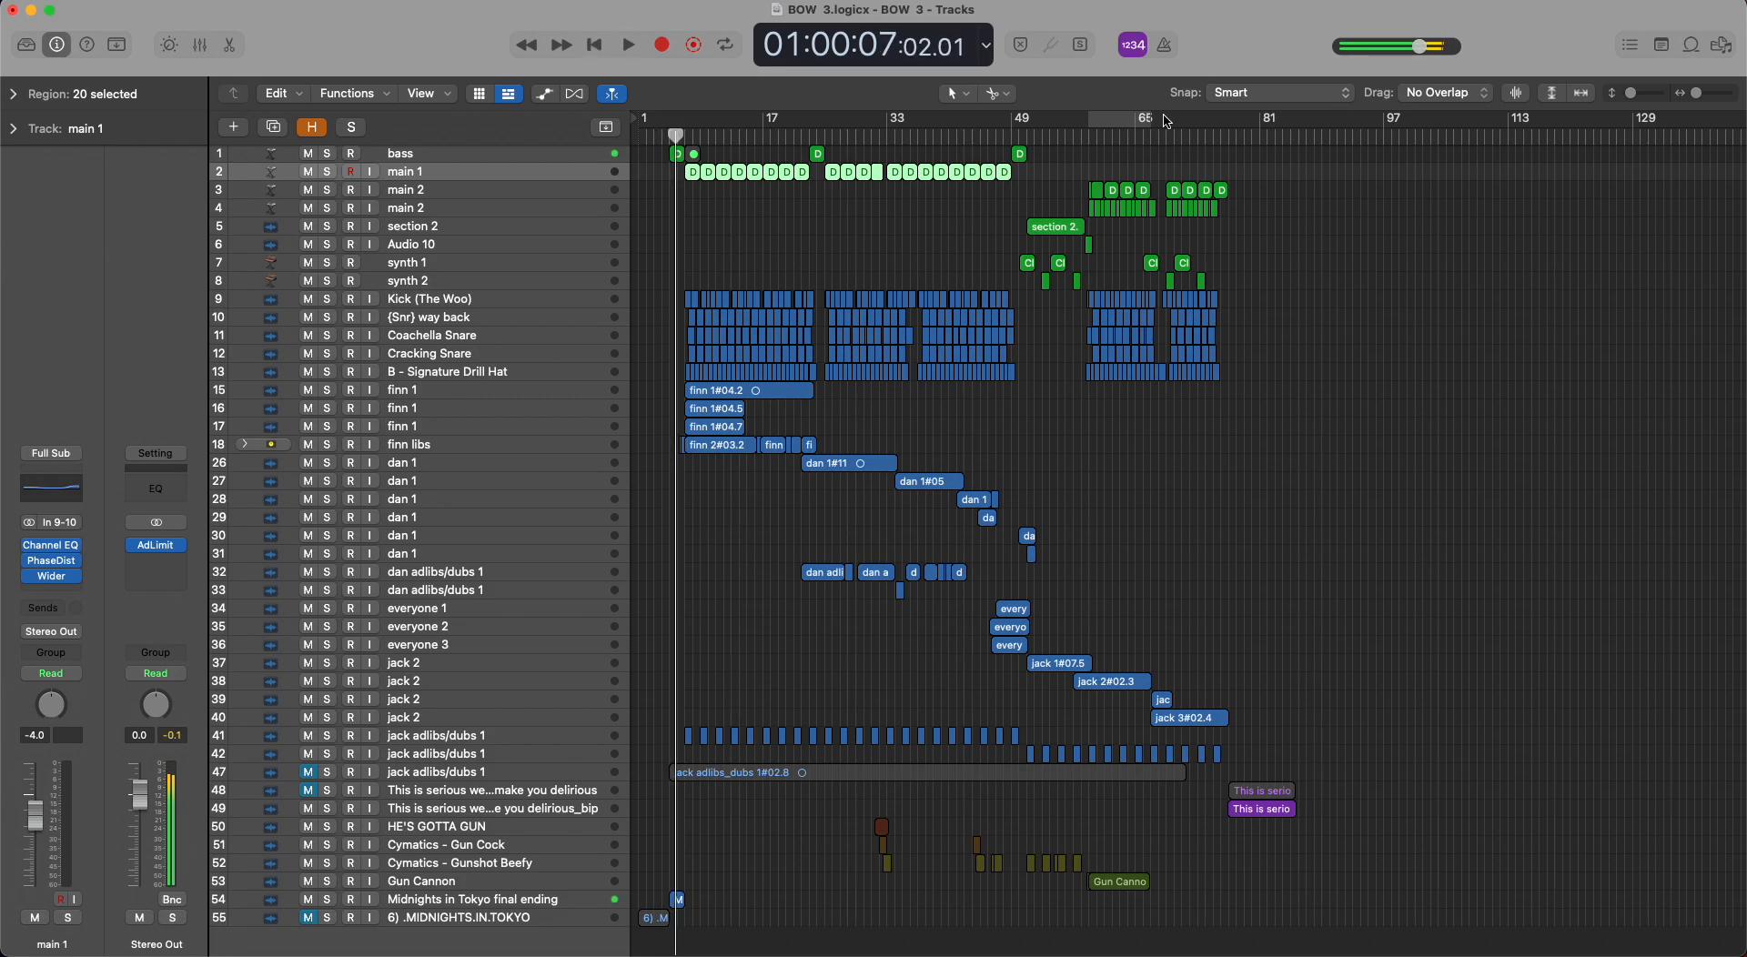
Solo the main 2 track on row 4 and start looped playback of its section from about bar 58.
click(1089, 136)
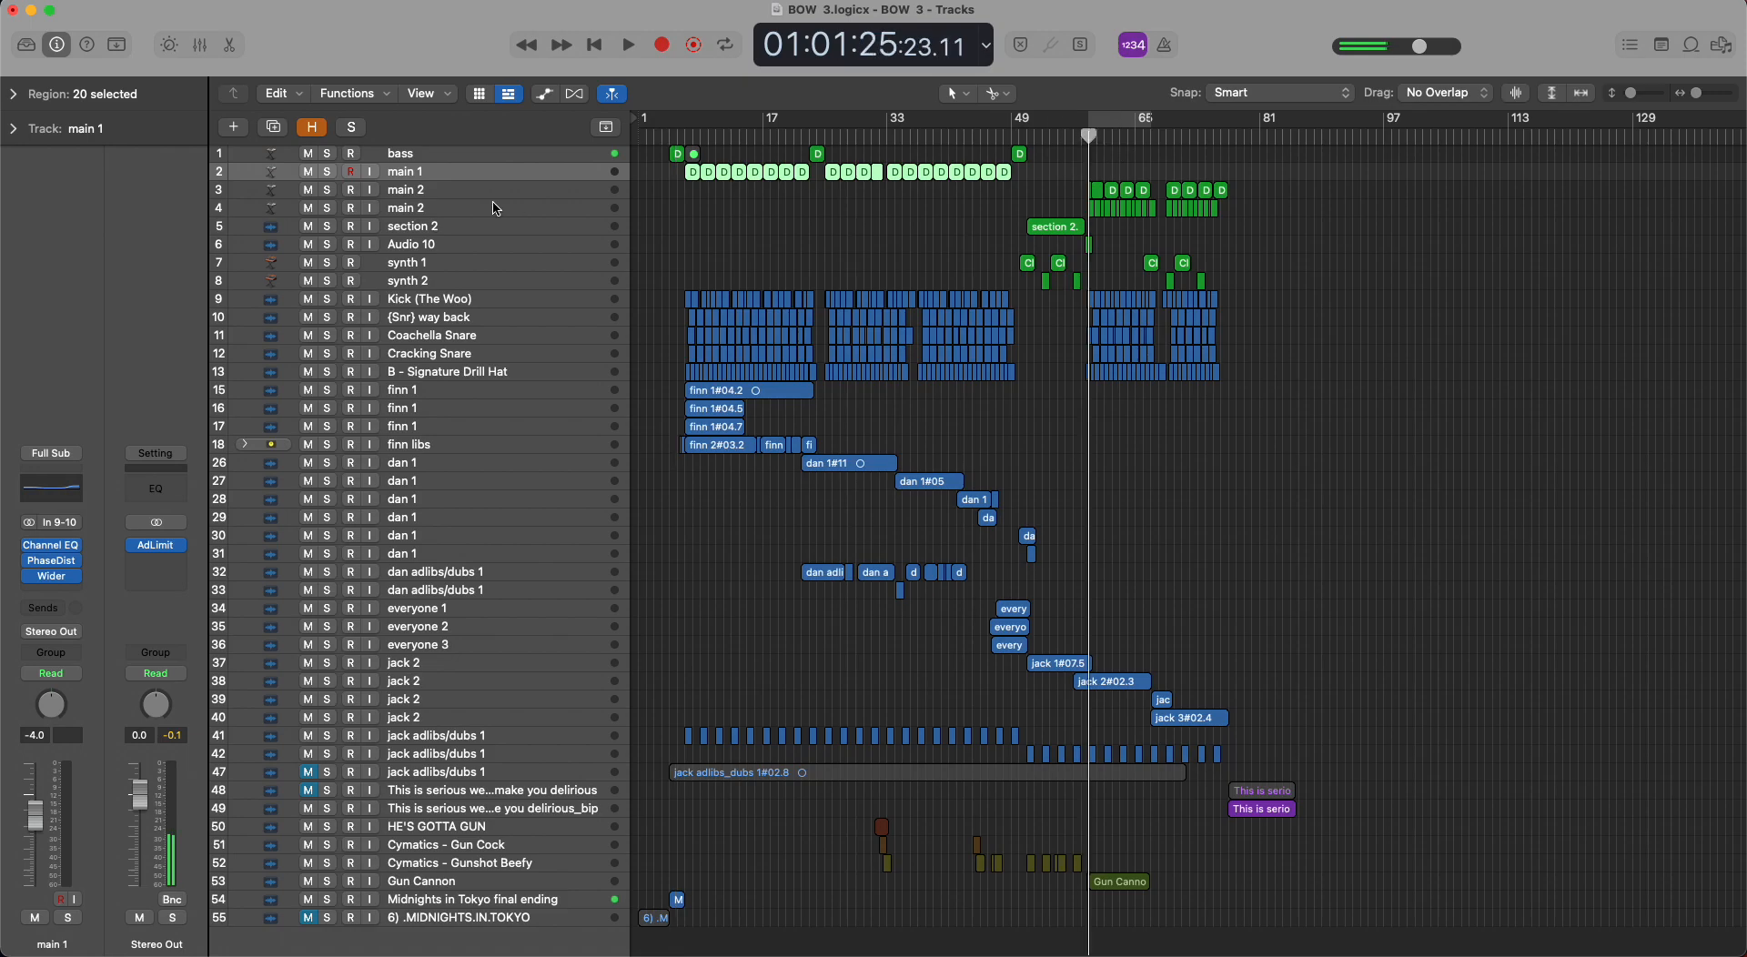
click(480, 196)
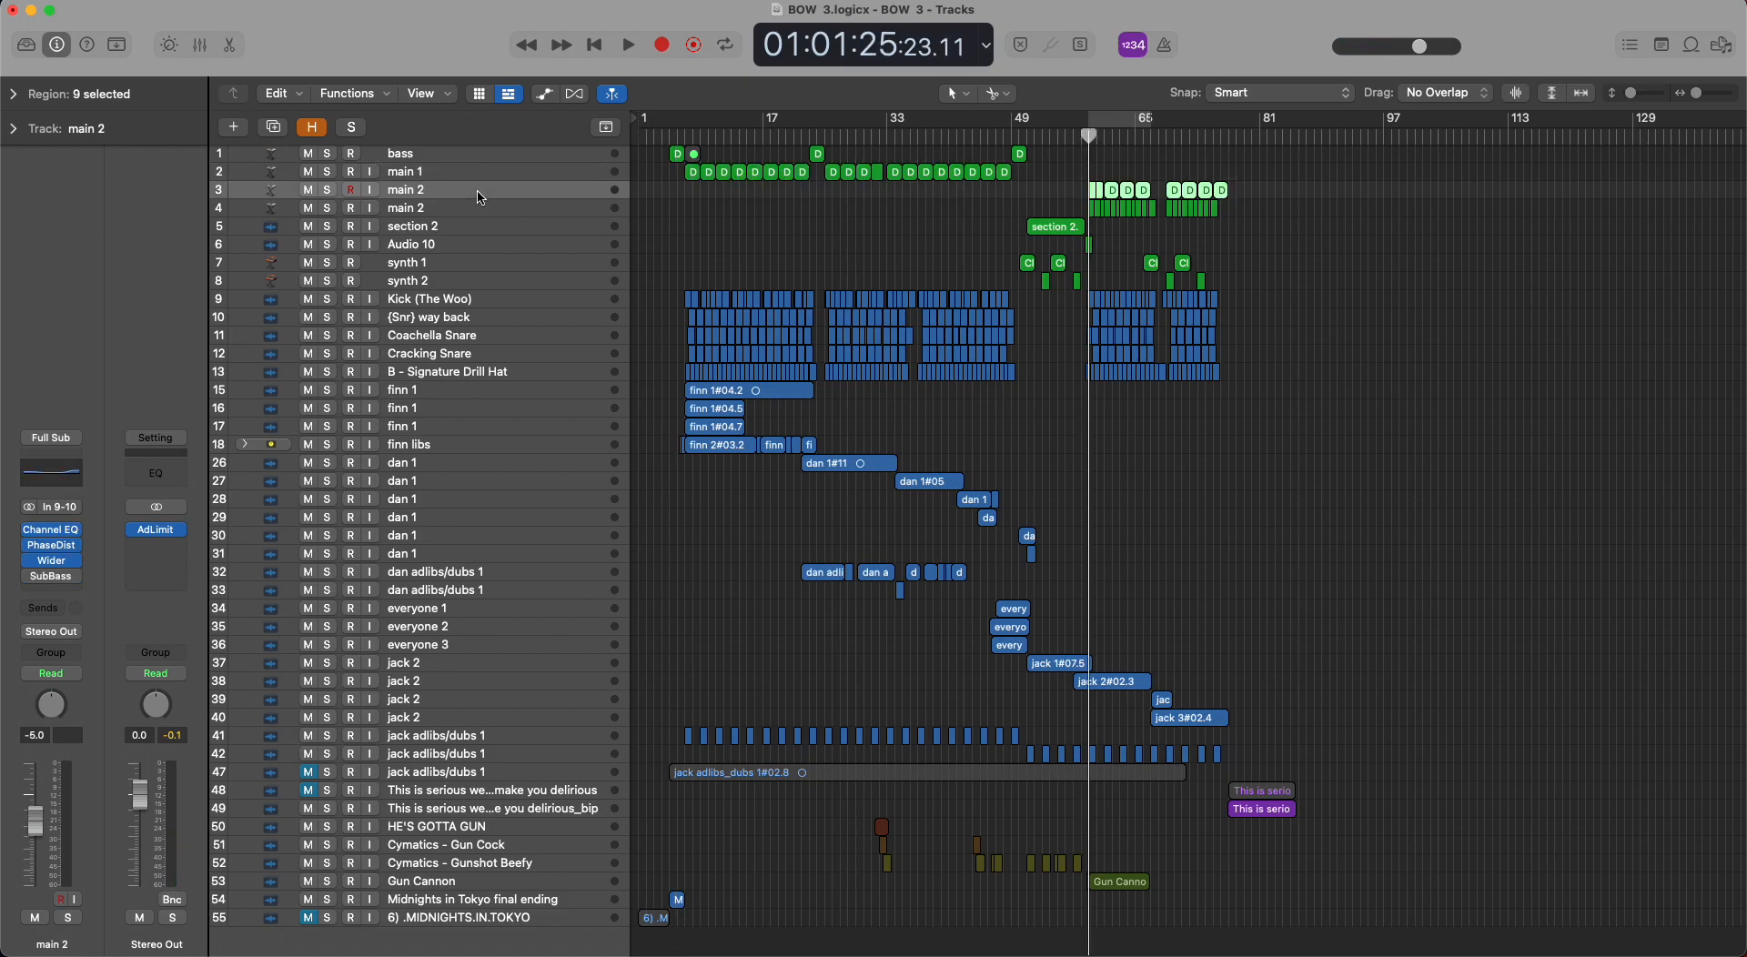
key(Down)
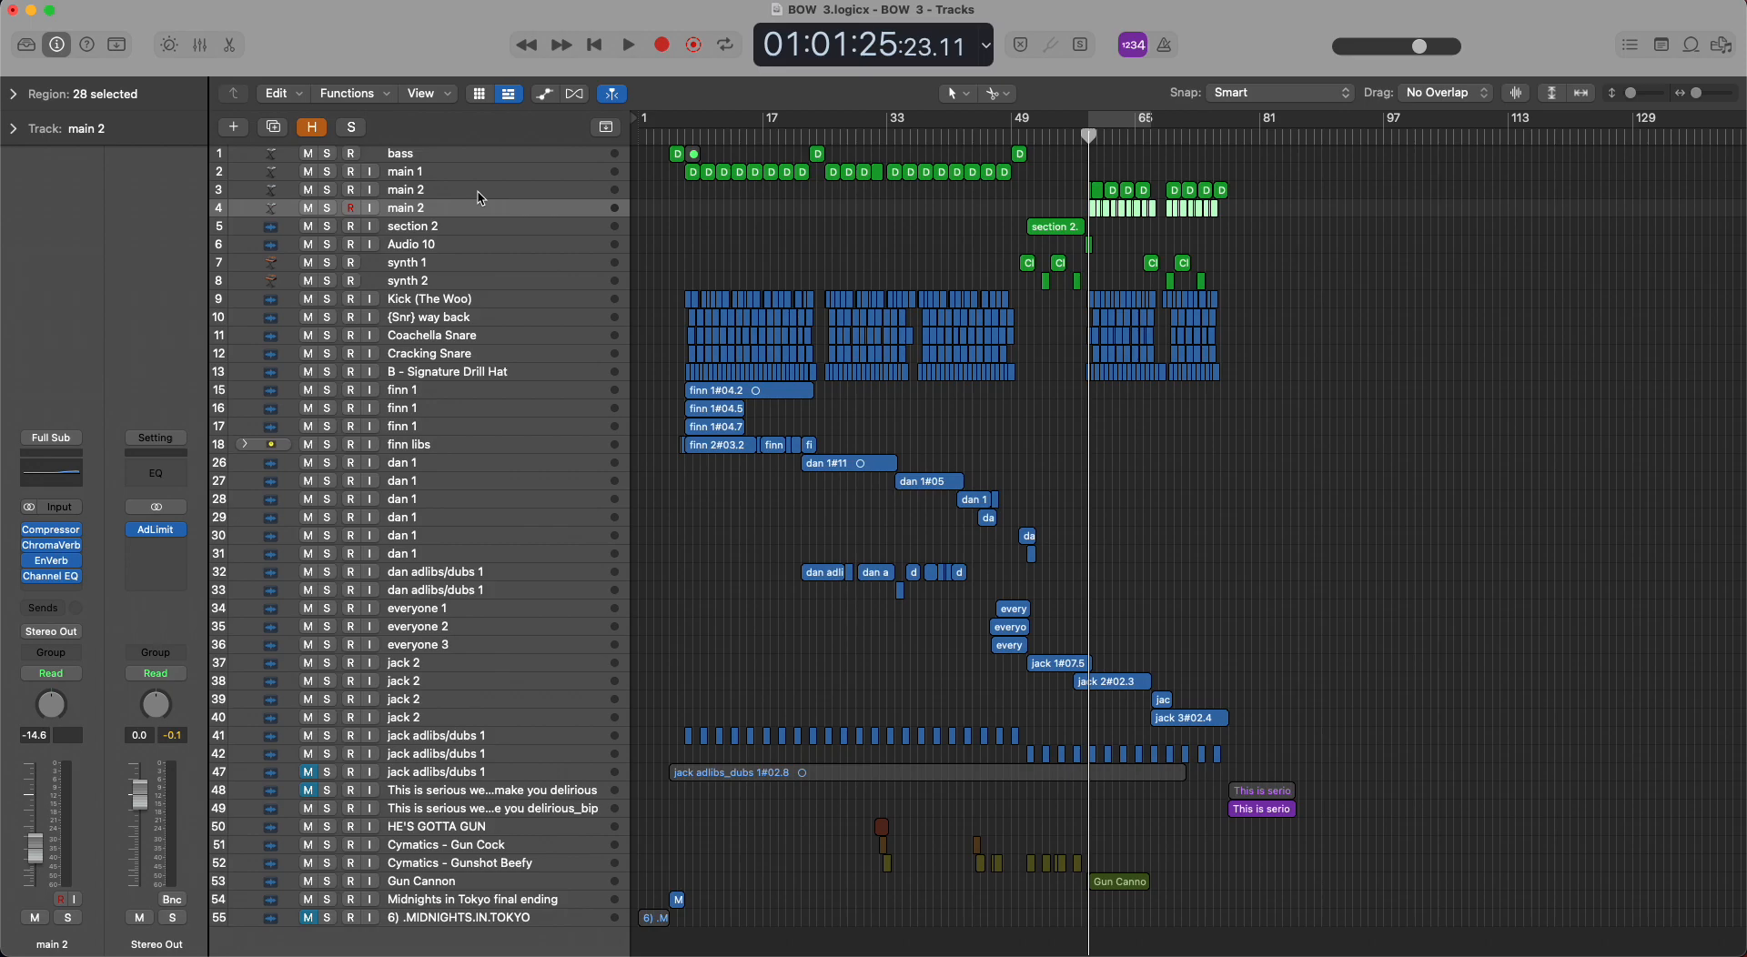
click(328, 209)
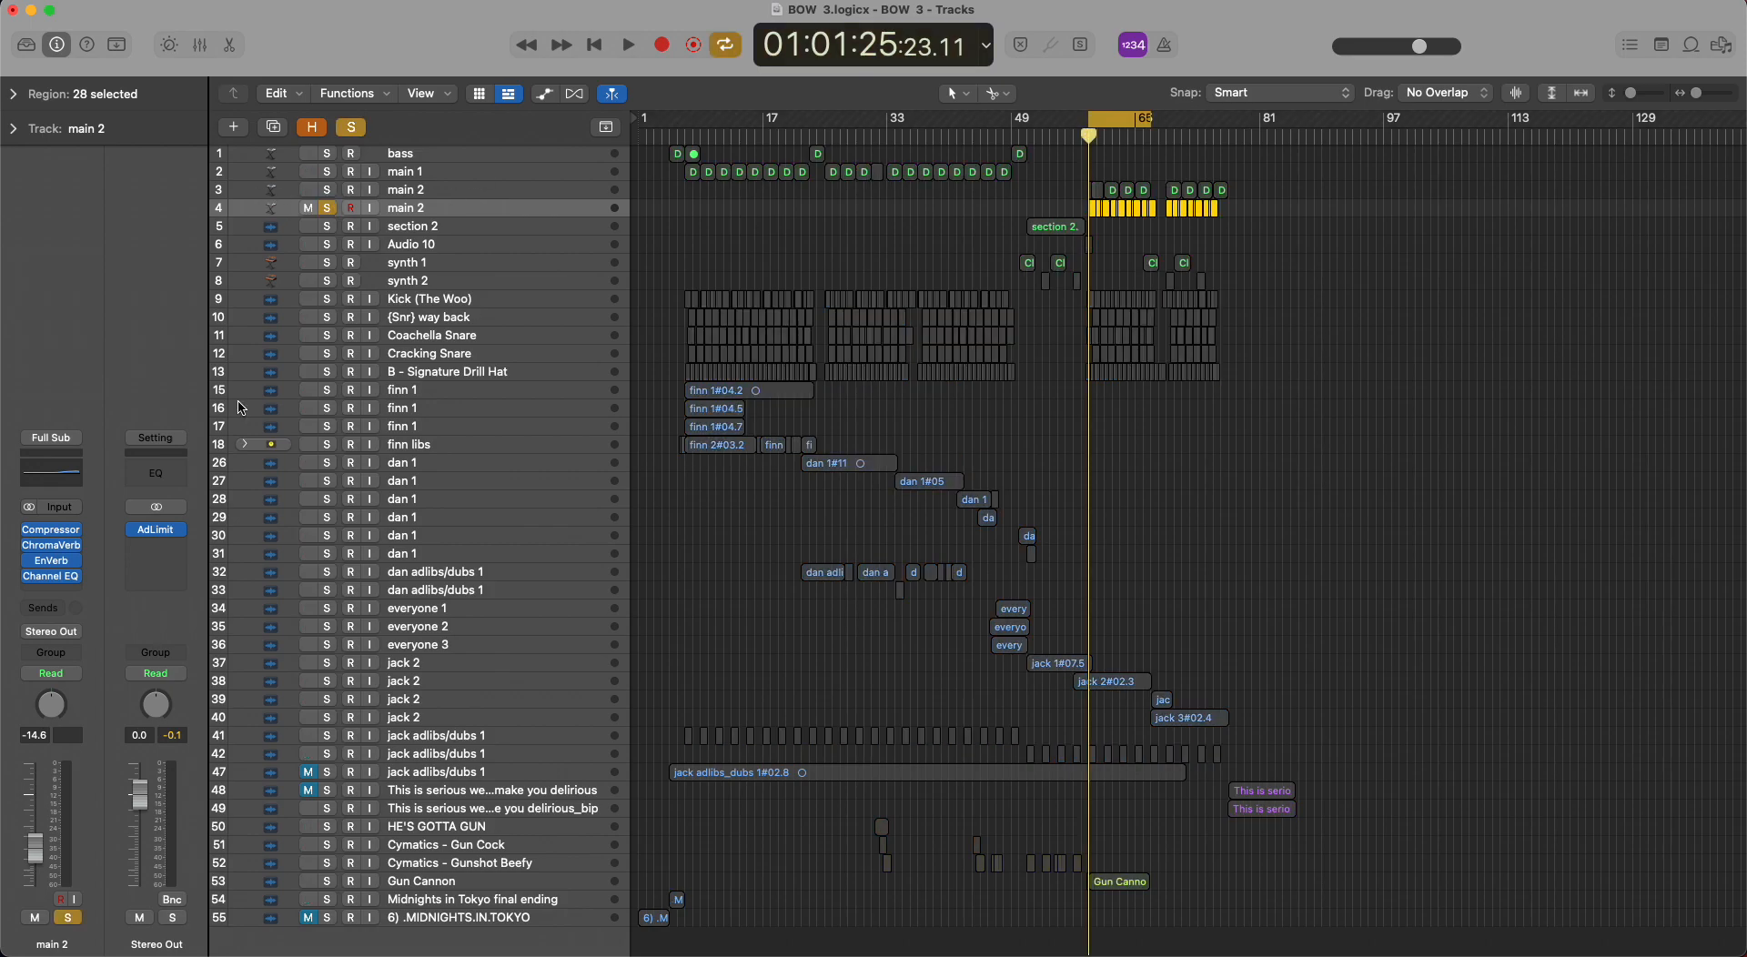
key(c)
key(space)
Audition the looped main 2 part with ChromaVerb and EnVerb bypassed and re-enabled, stop playback, unsolo the track and deselect its regions.
mouse_move(28, 547)
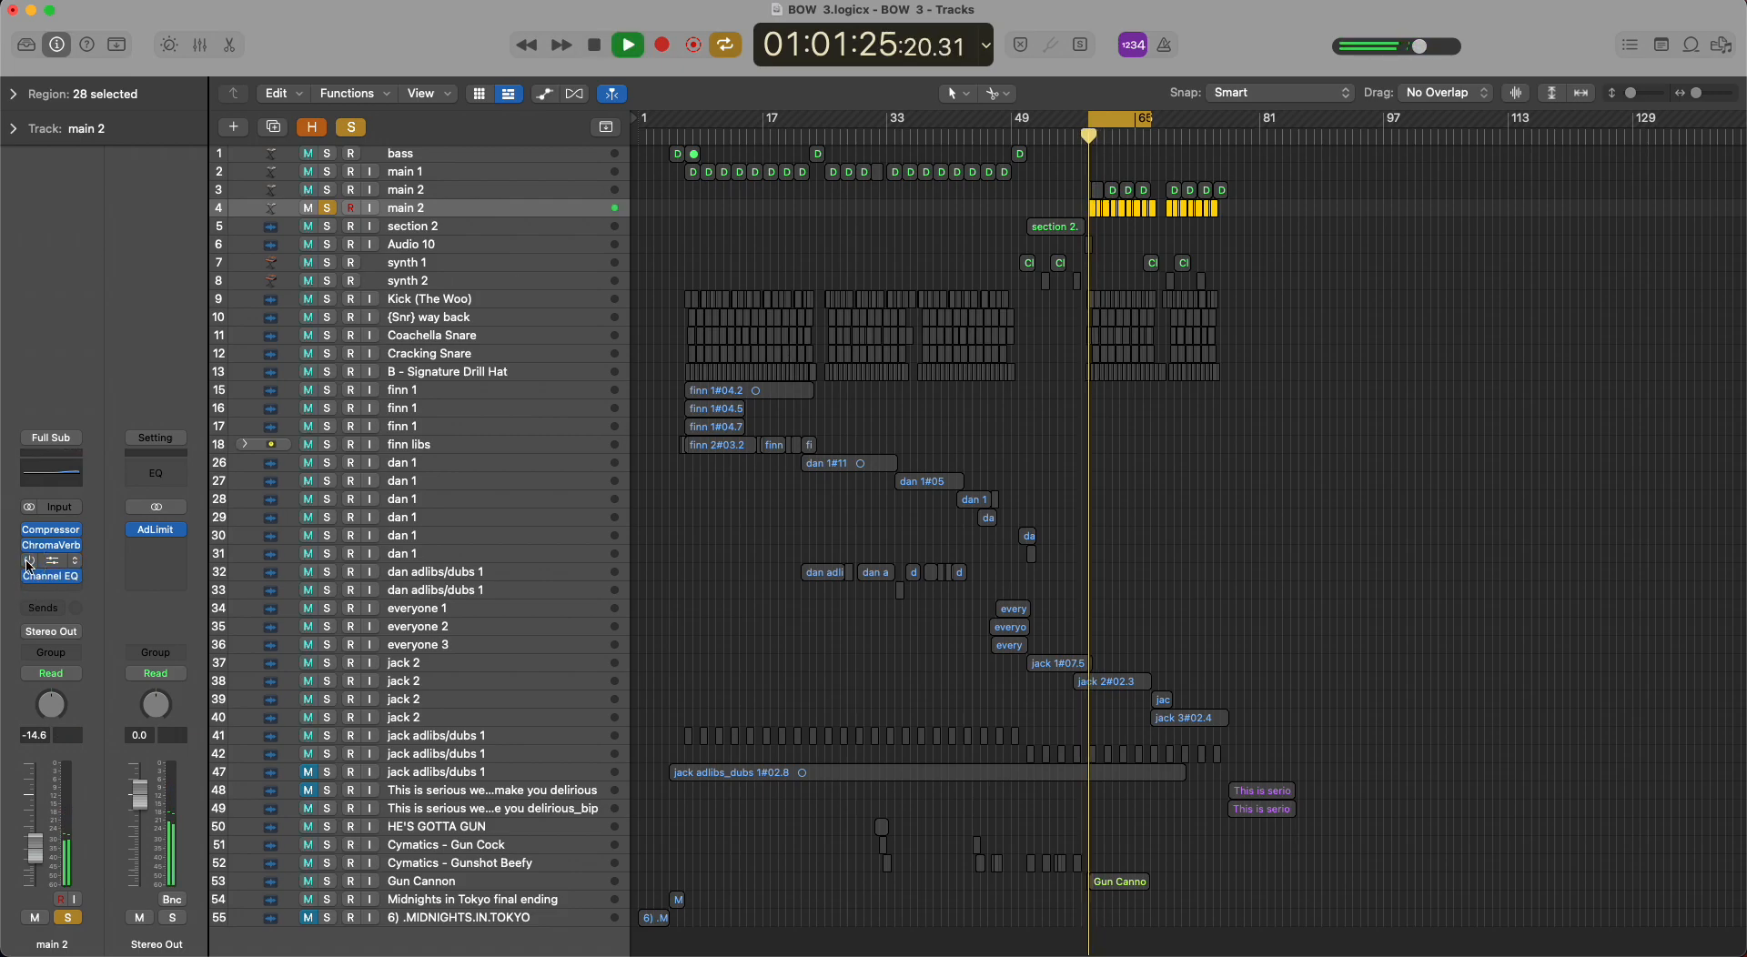
key(space)
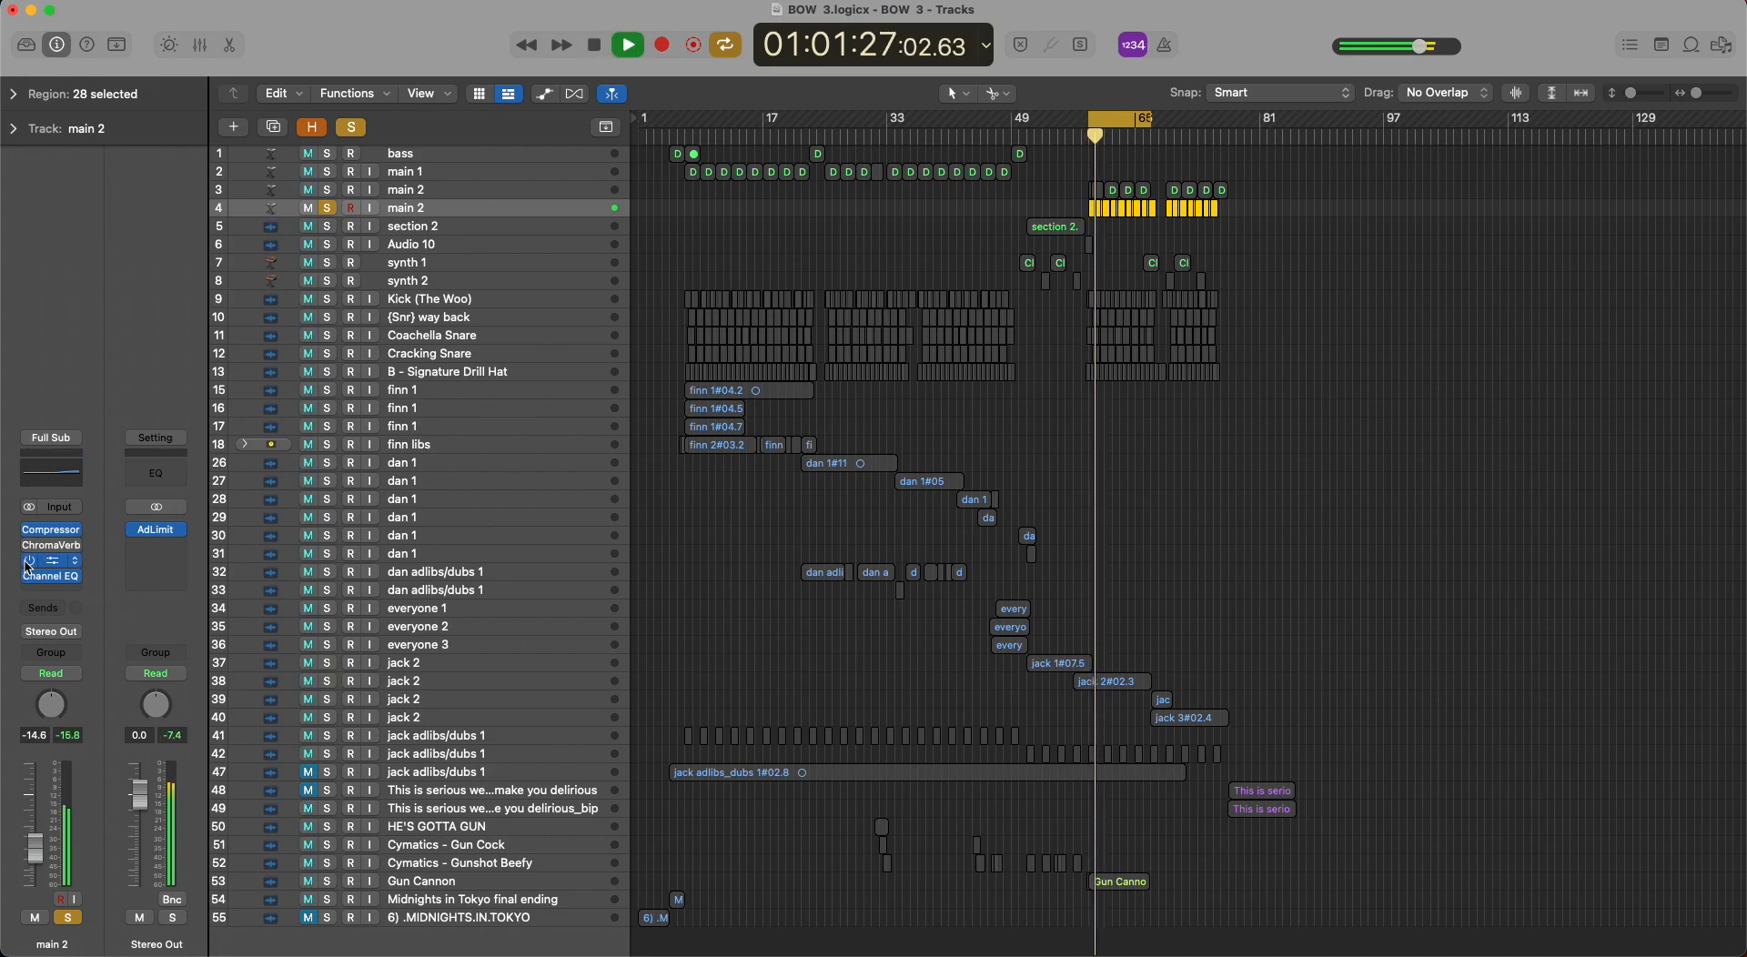
key(space)
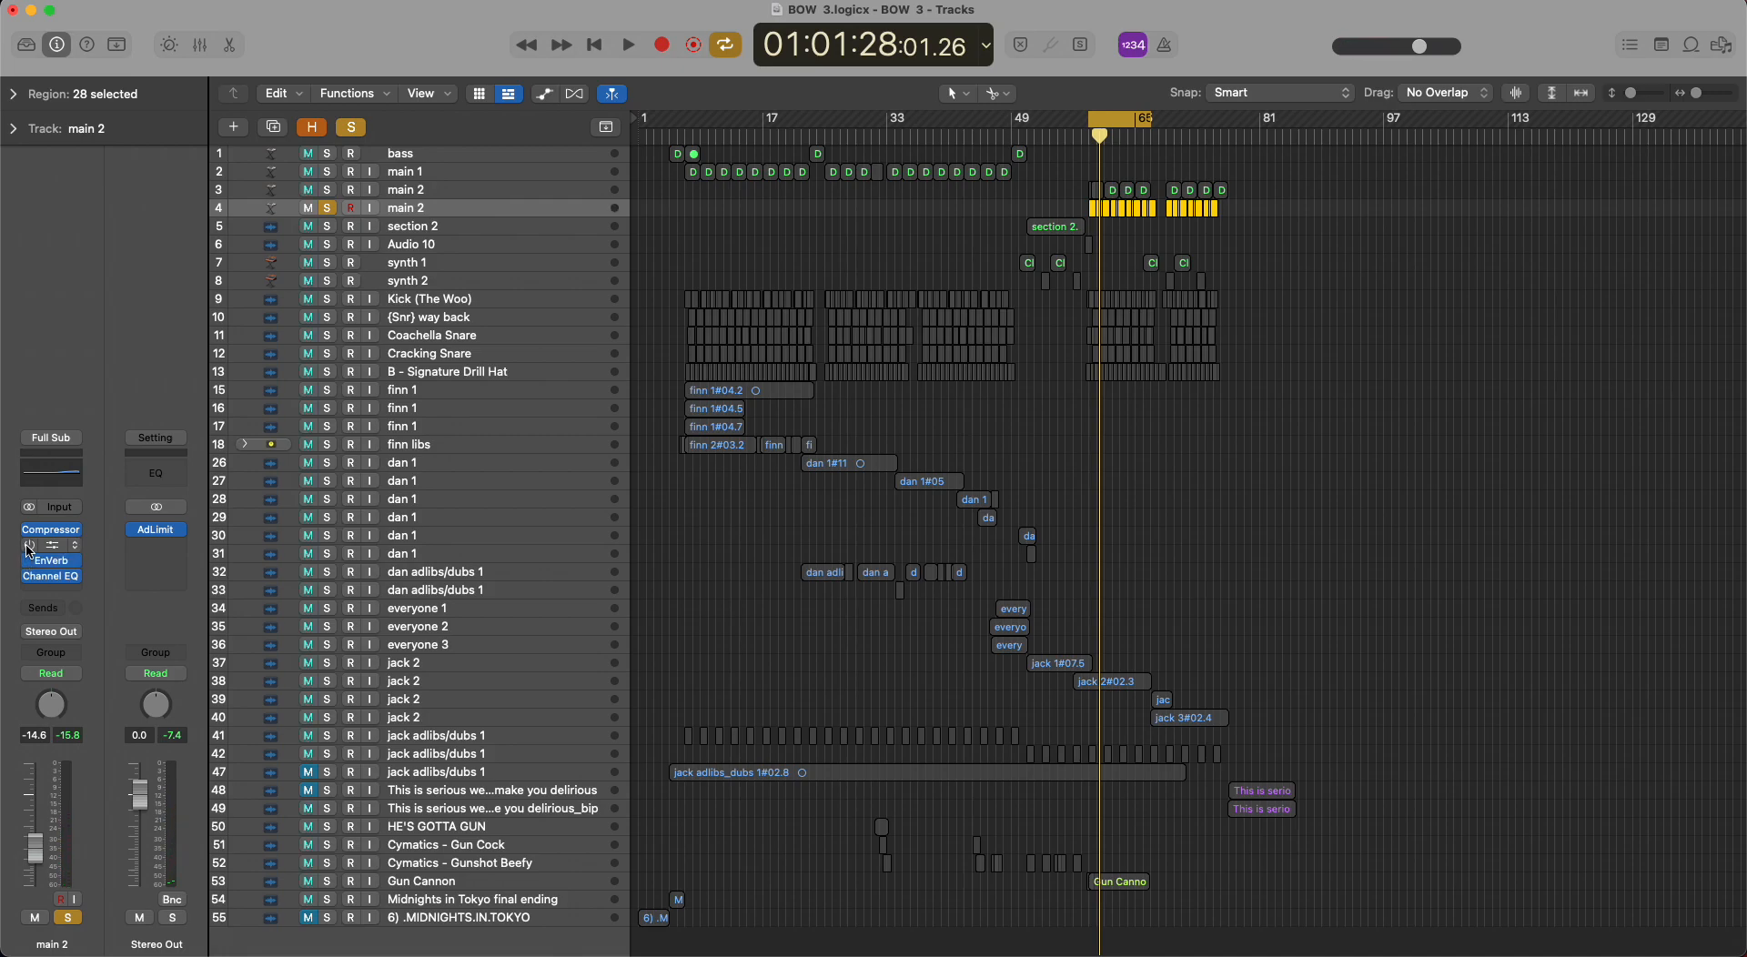
key(space)
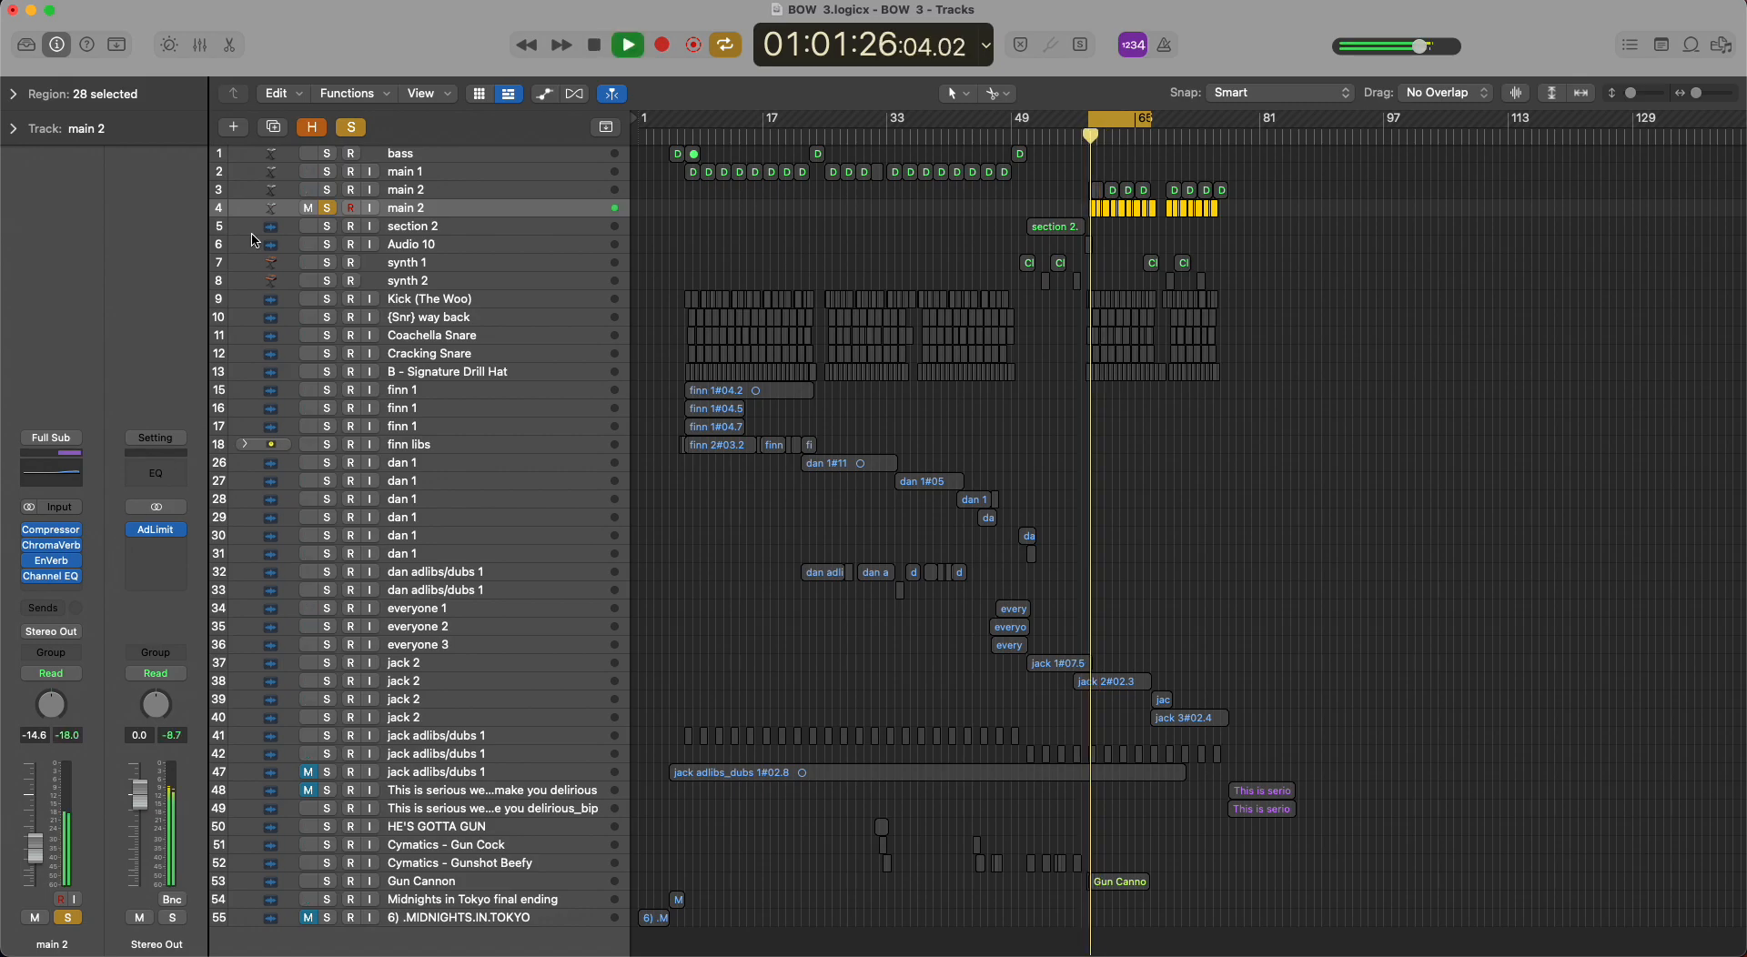
key(space)
key(s)
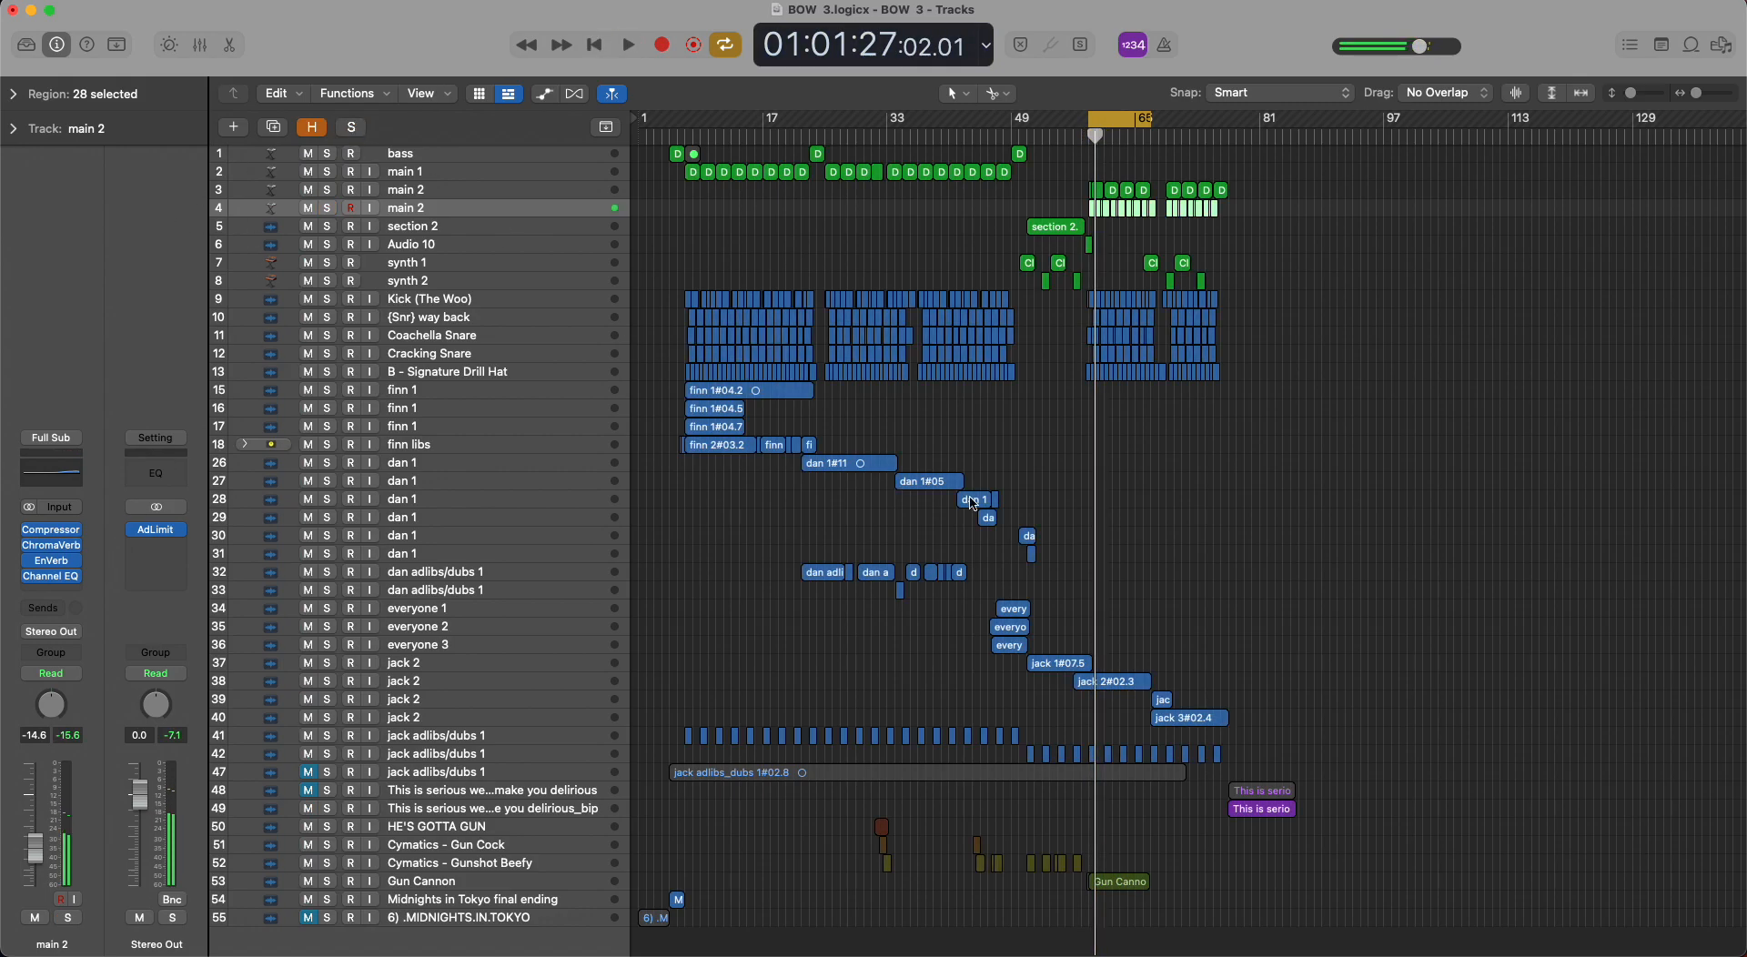
click(1174, 517)
Solo the section 2 track, loop the length of its region, play it, and clear the solo.
click(507, 227)
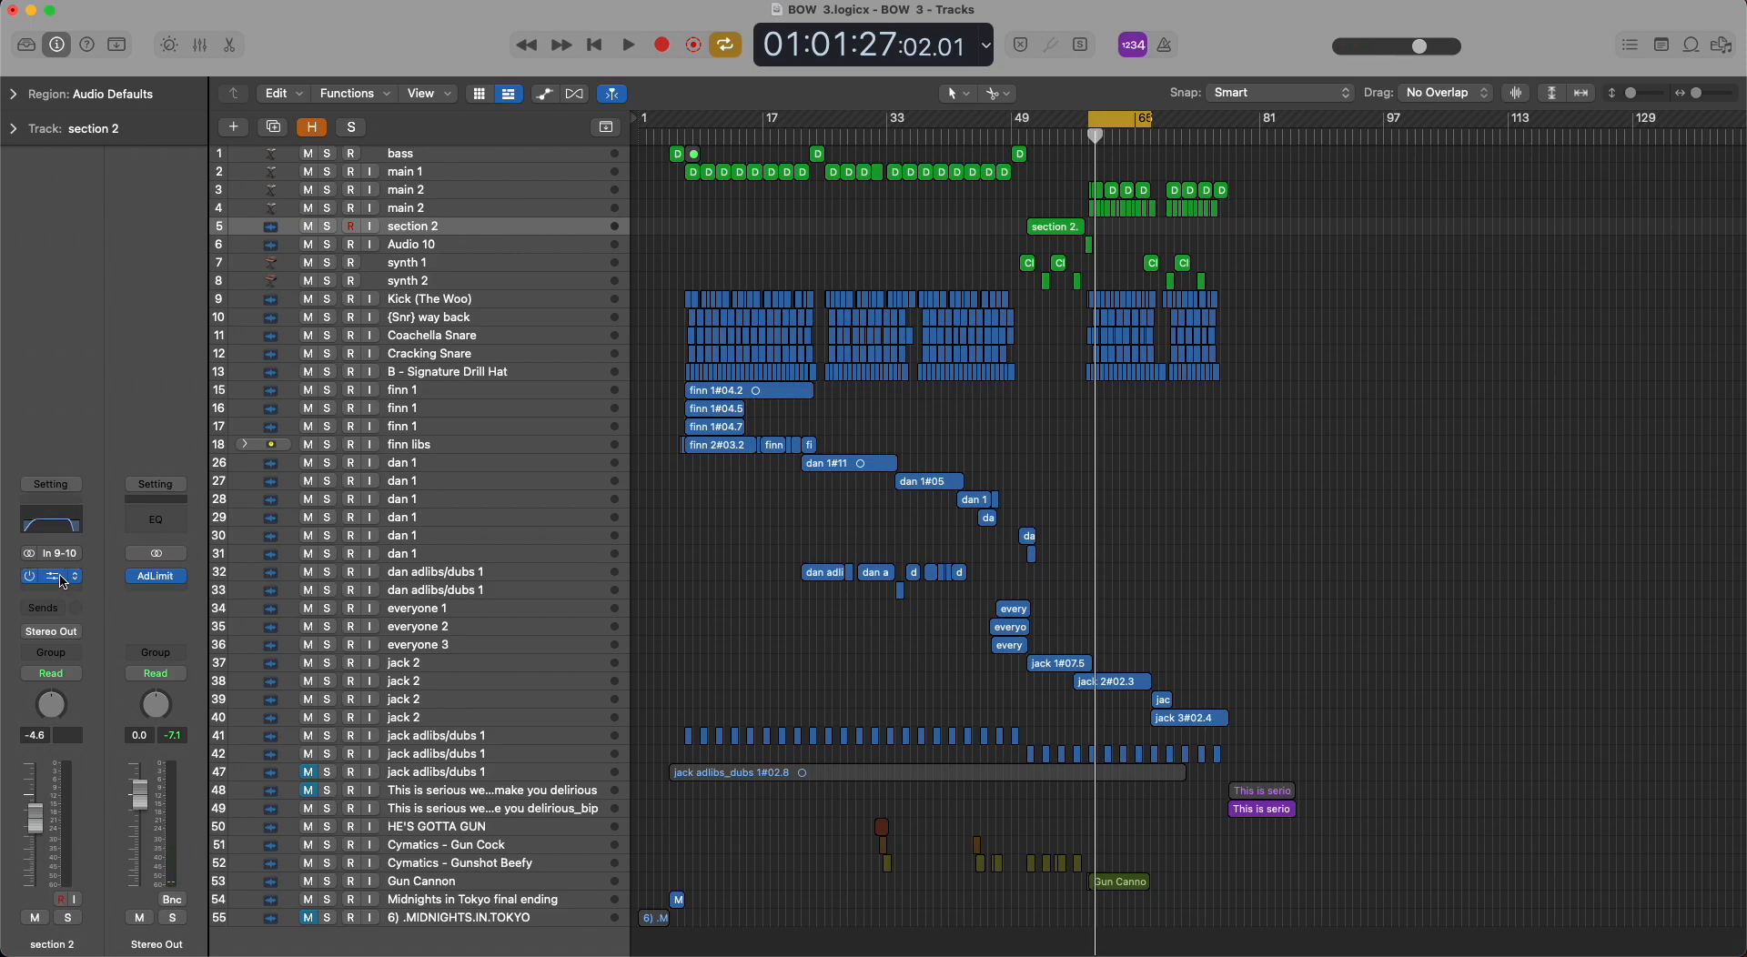
drag(1120, 121, 1057, 120)
key(s)
key(space)
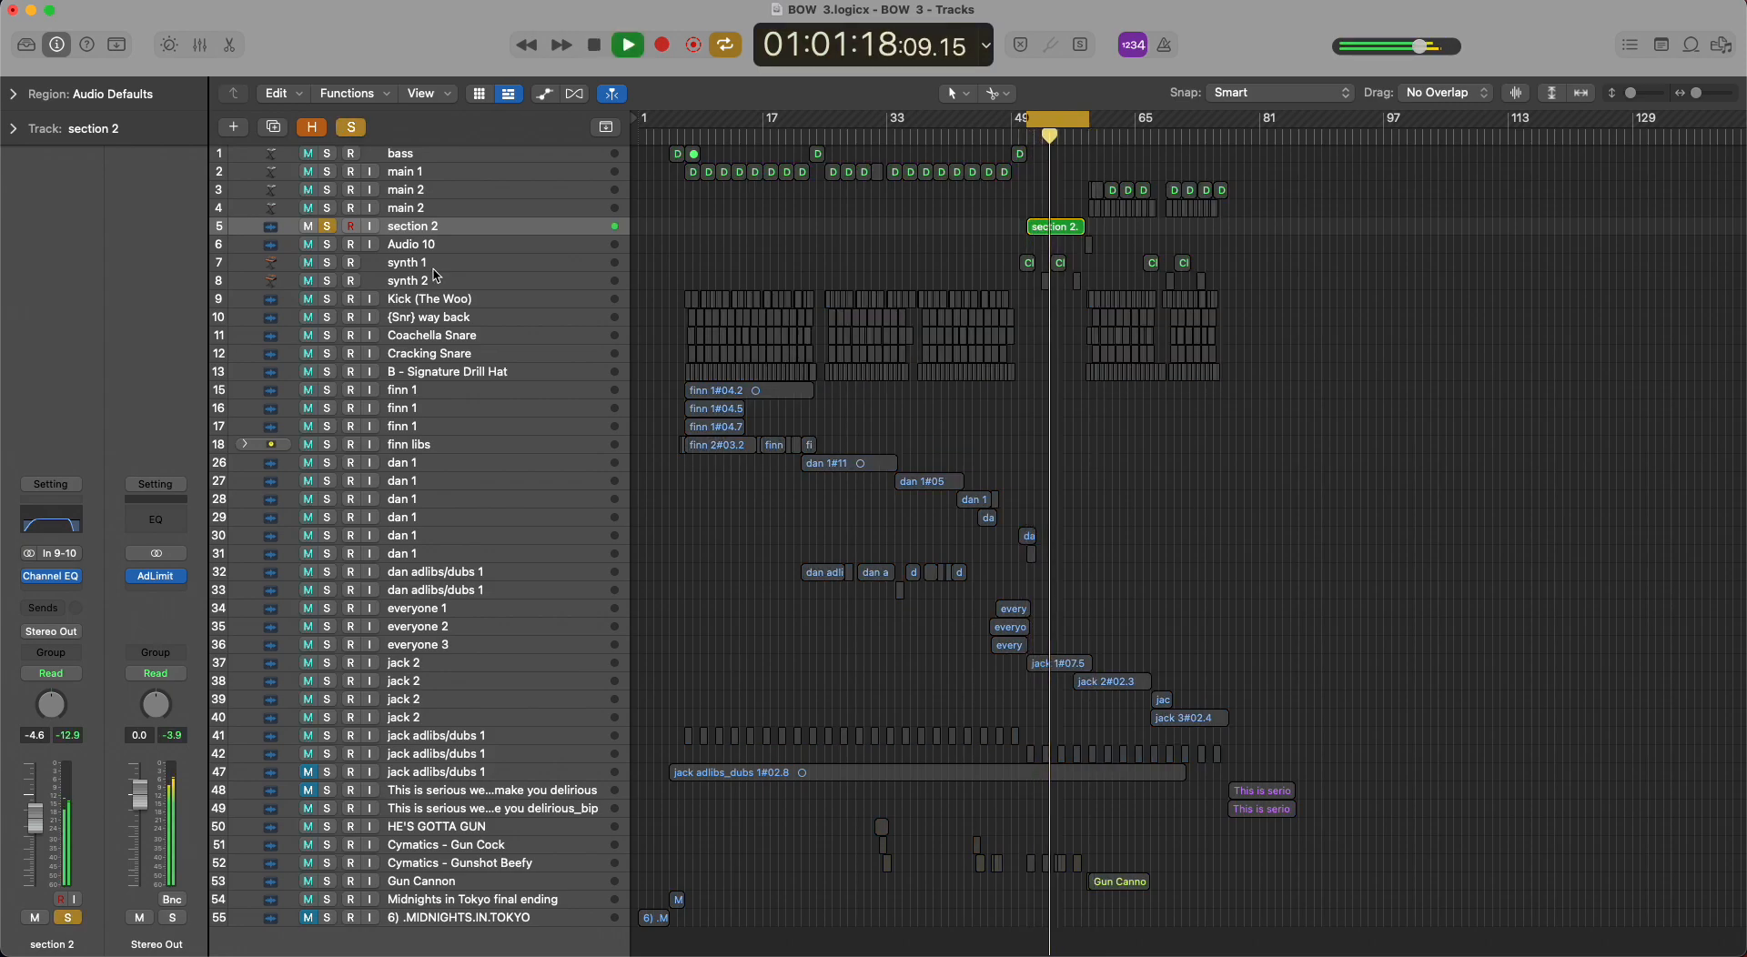
key(space)
click(352, 128)
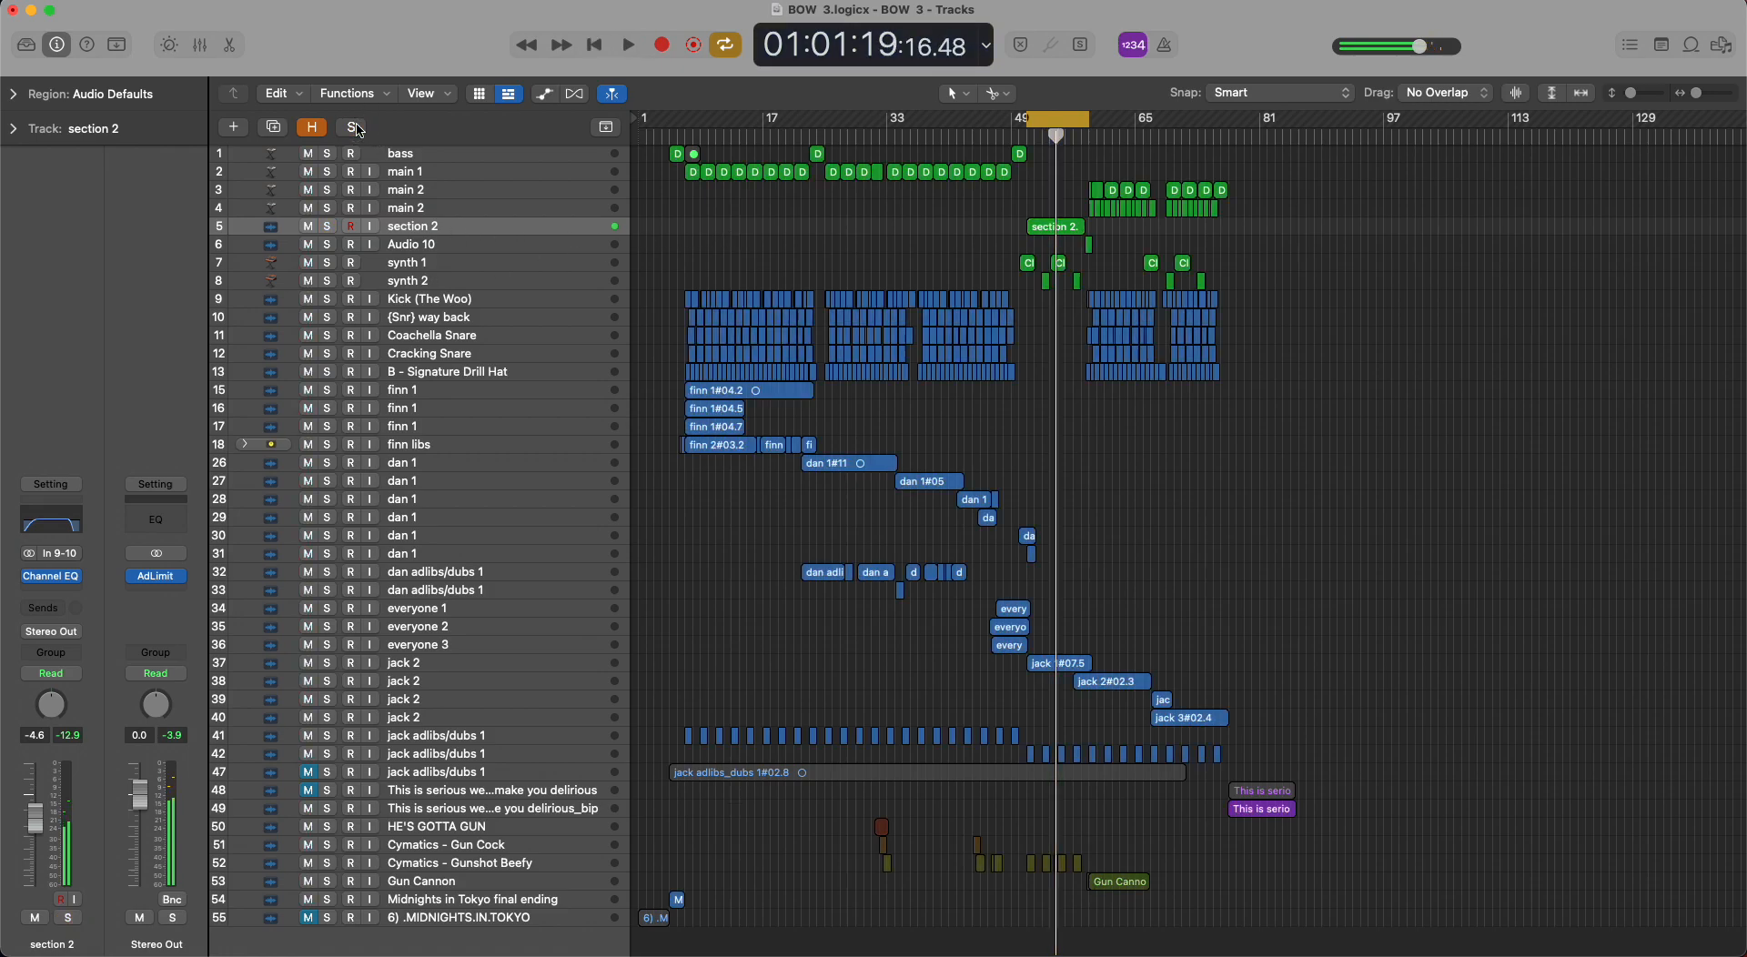
Select the Audio 10 track, turn off looping and play the transition from section 2 through its short region near bar 59.
click(288, 246)
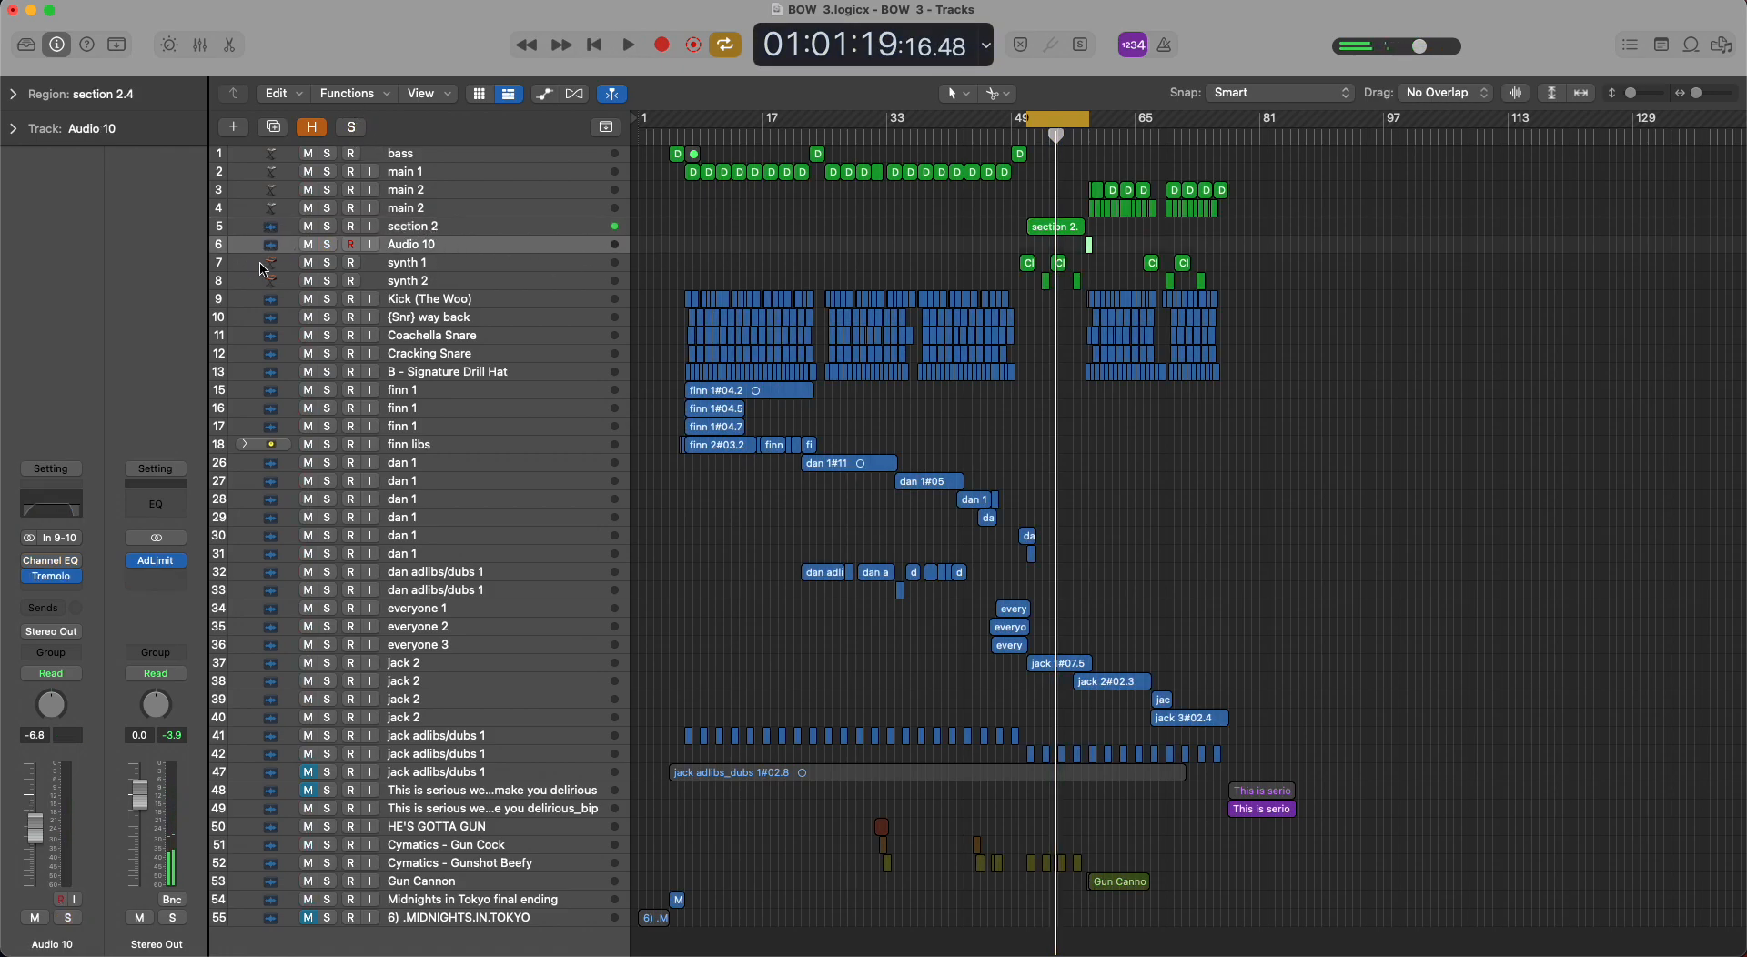
click(1054, 122)
key(super+Right)
key(super+Right)
key(super+Right)
key(super+Right)
key(super+Right)
key(super+Right)
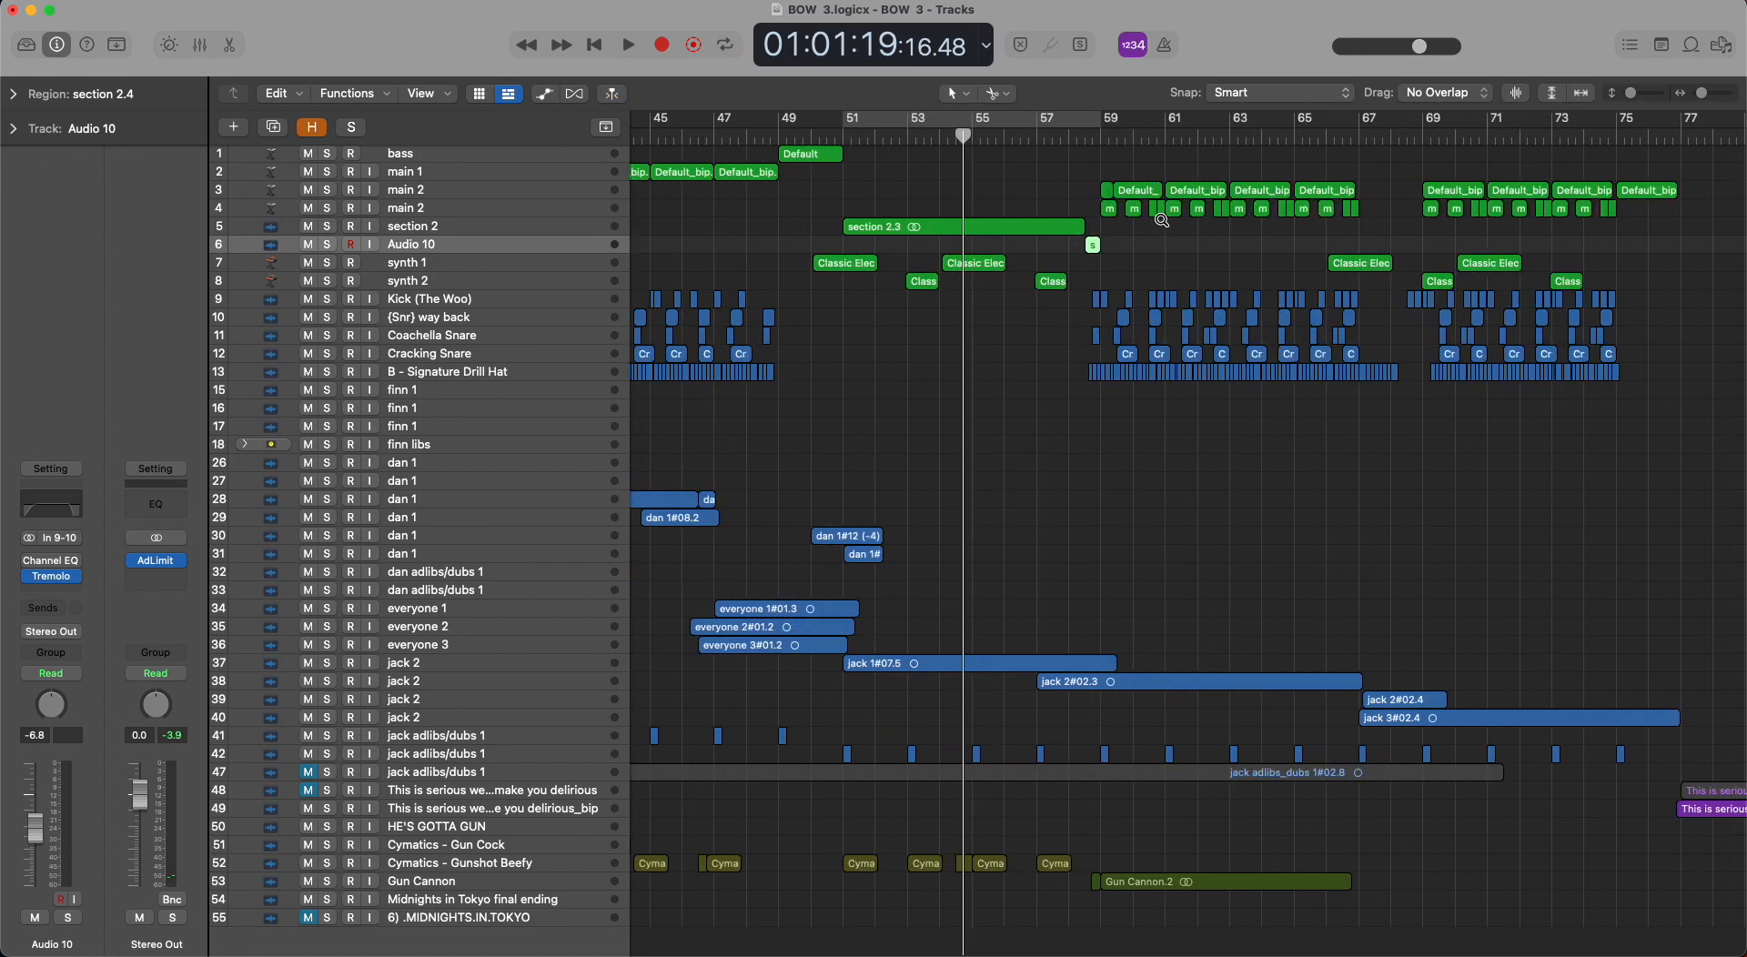
click(1056, 134)
key(space)
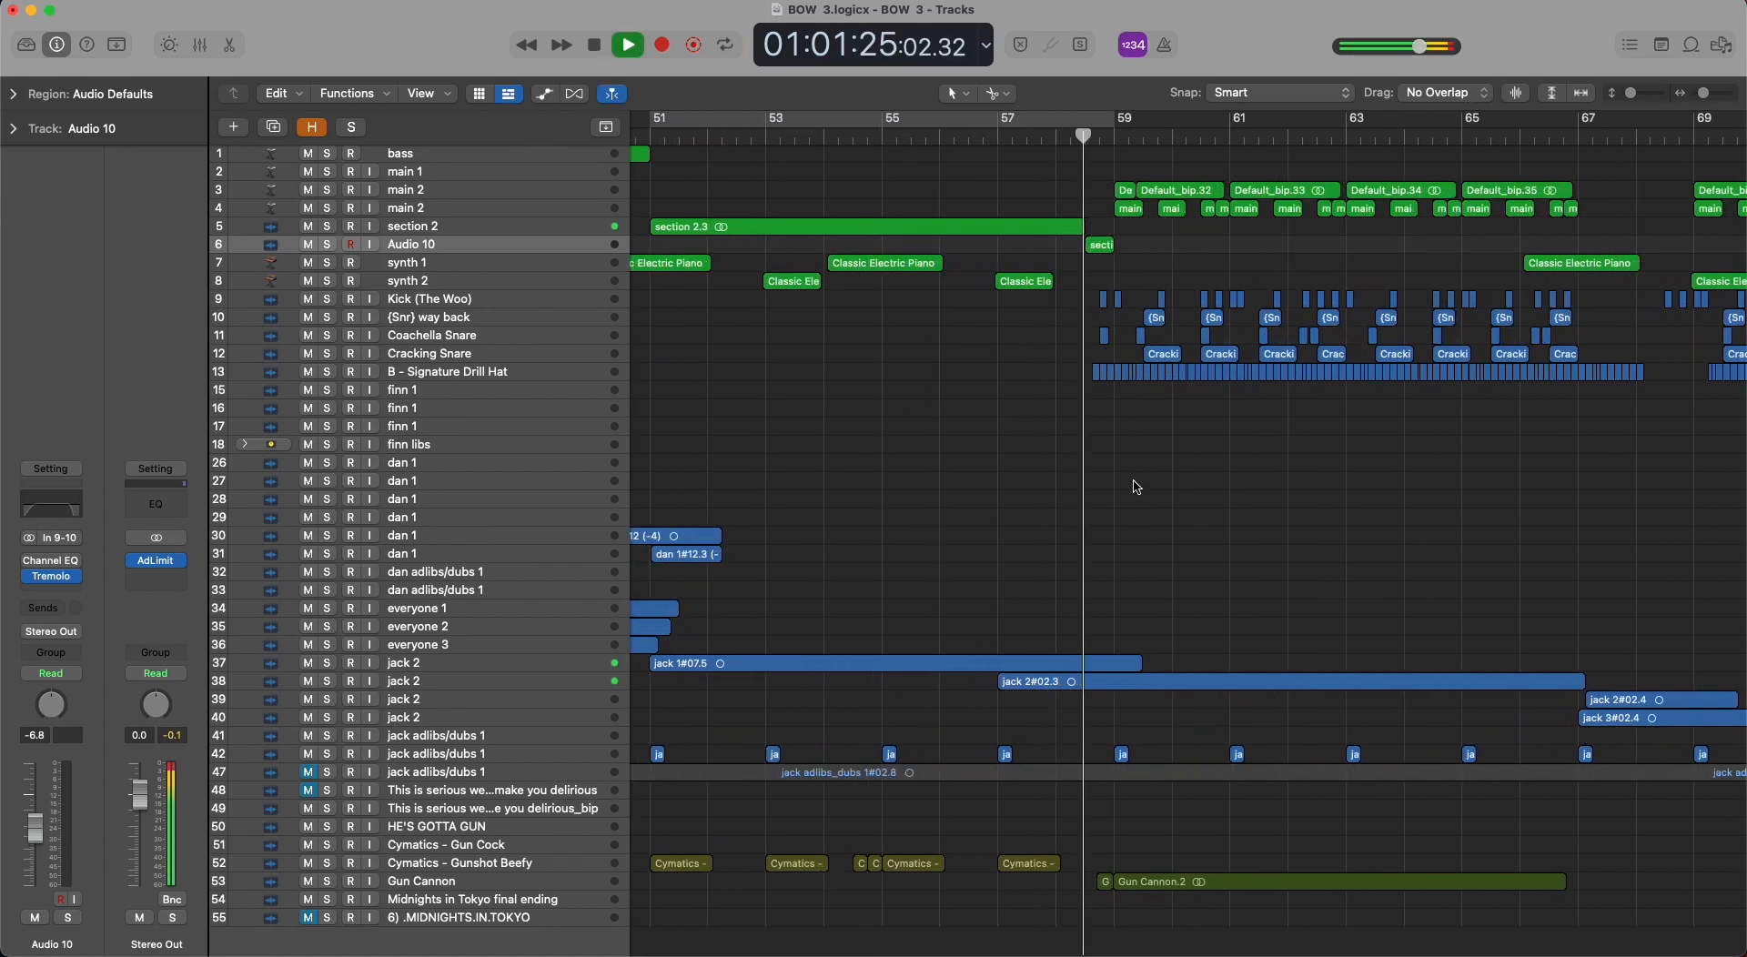
key(space)
Solo Audio 10, loop its short region and audition it with Tremolo bypassed and re-enabled, ending with the solo cleared.
click(327, 244)
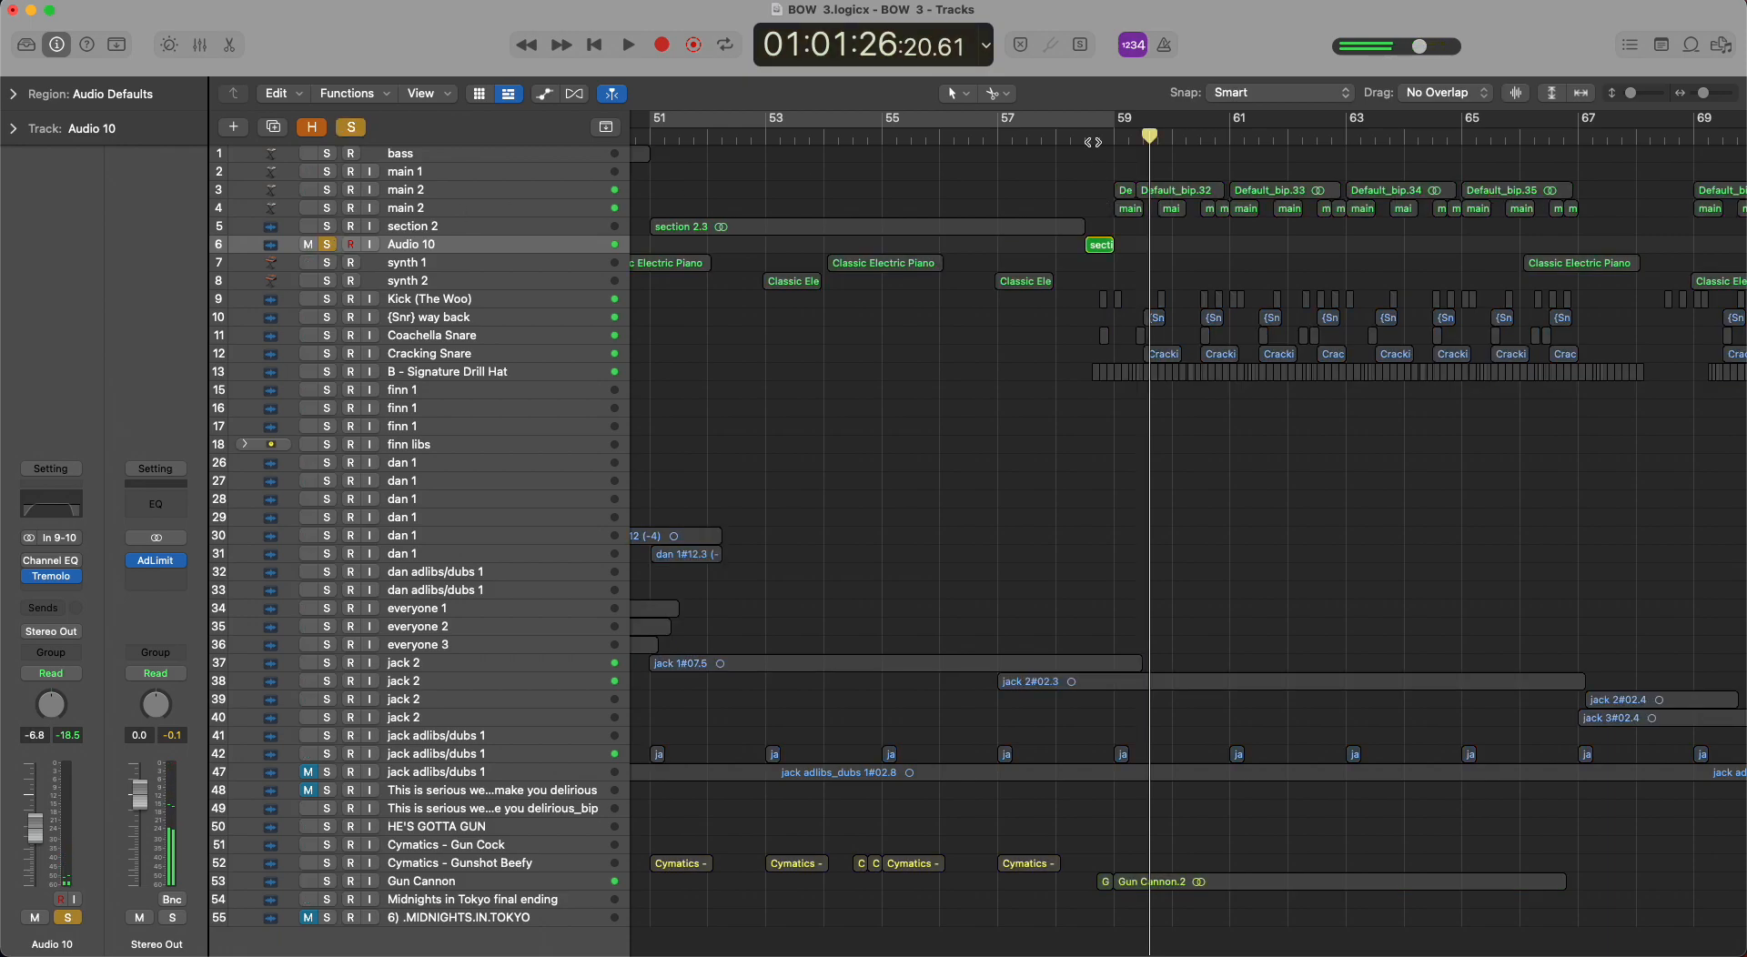
drag(1085, 123, 1114, 123)
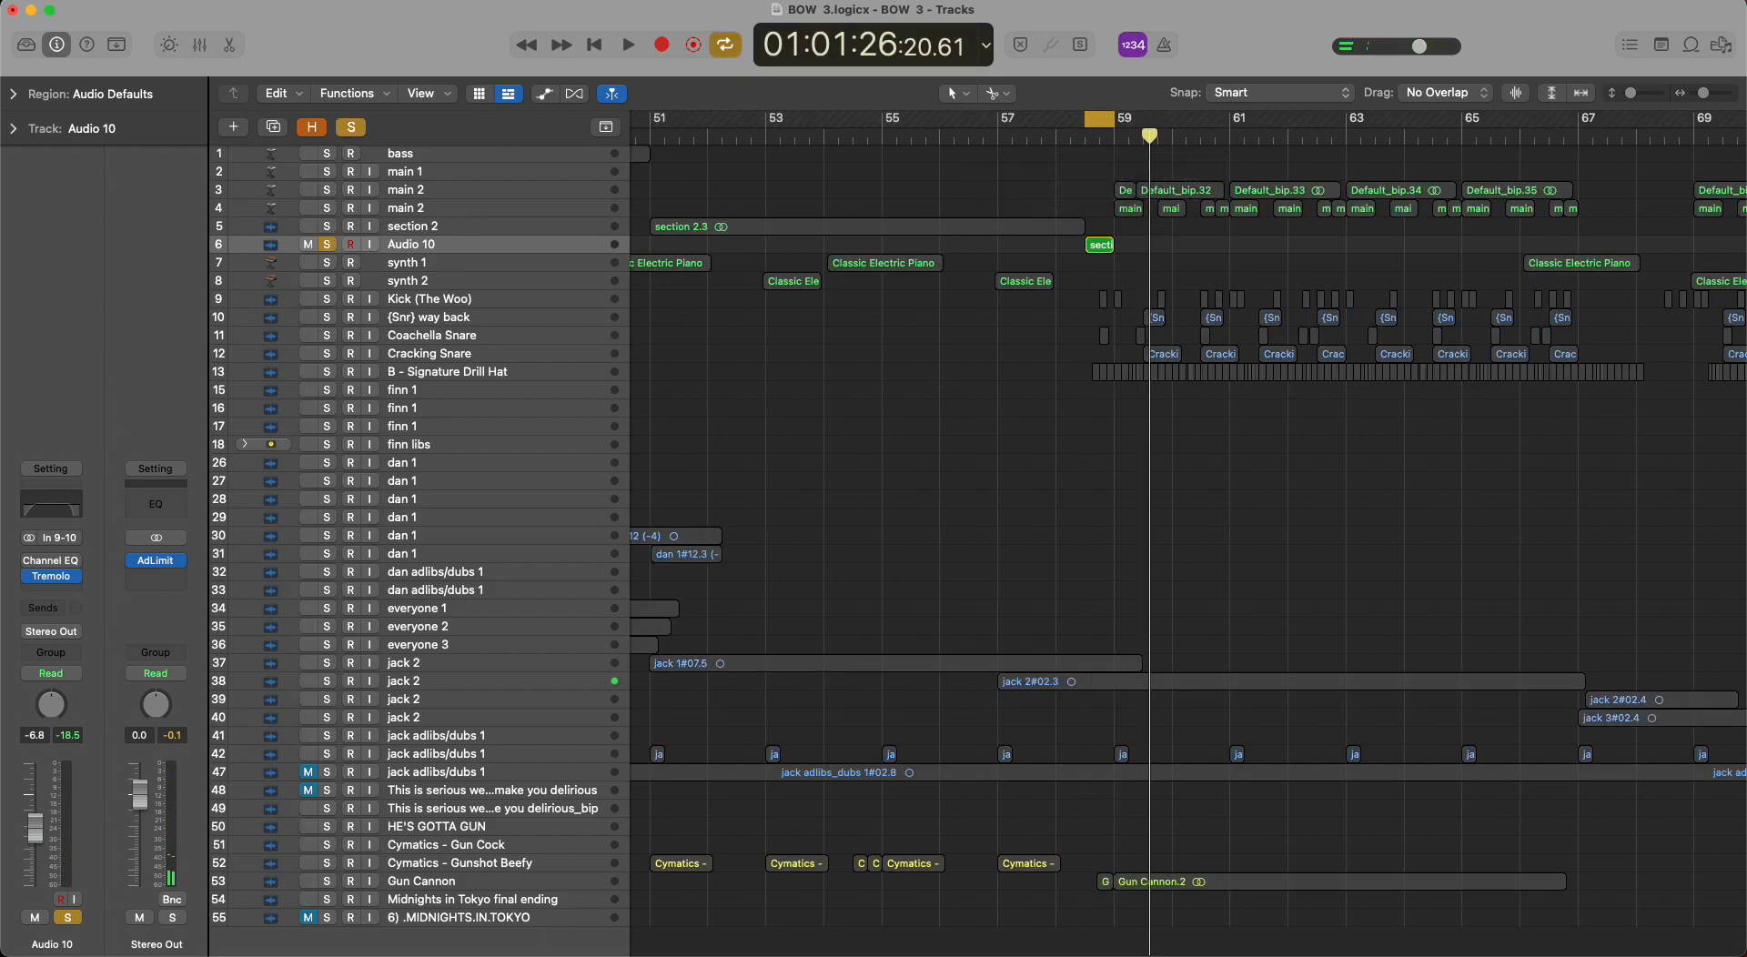
key(space)
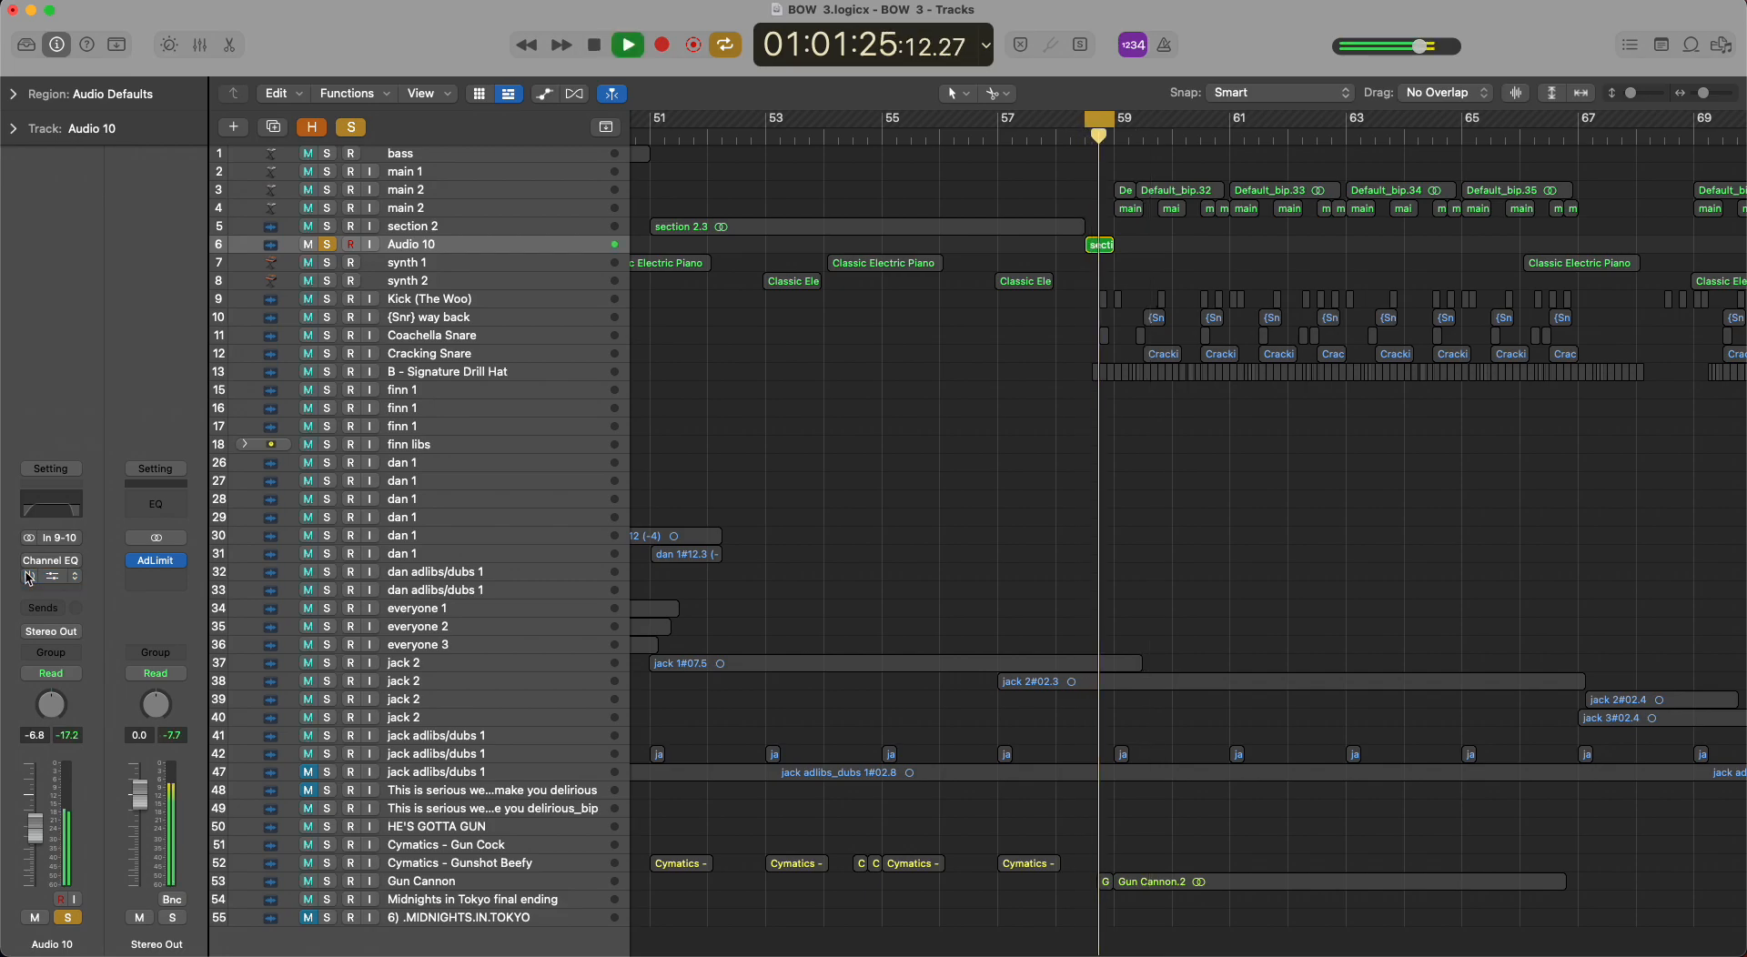
key(space)
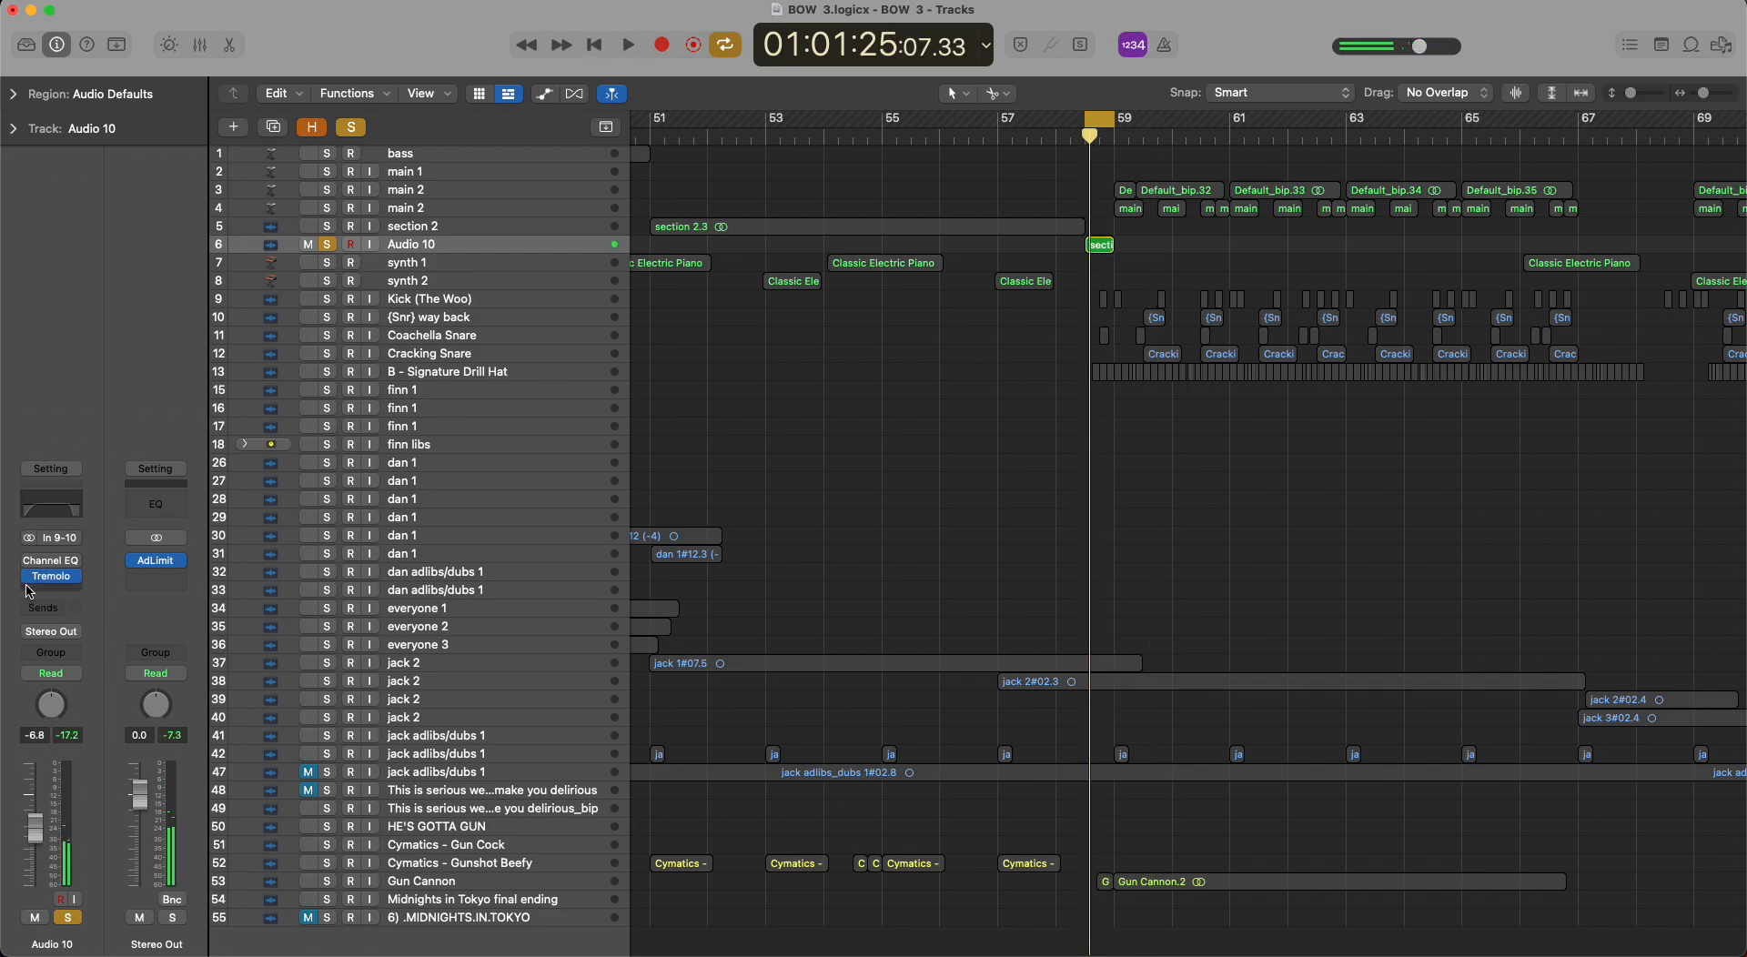
click(354, 127)
Select section 2 and Audio 10 in turn, turn off looping and move the playhead to the end of the Audio 10 region.
scroll(841, 332, down, 3)
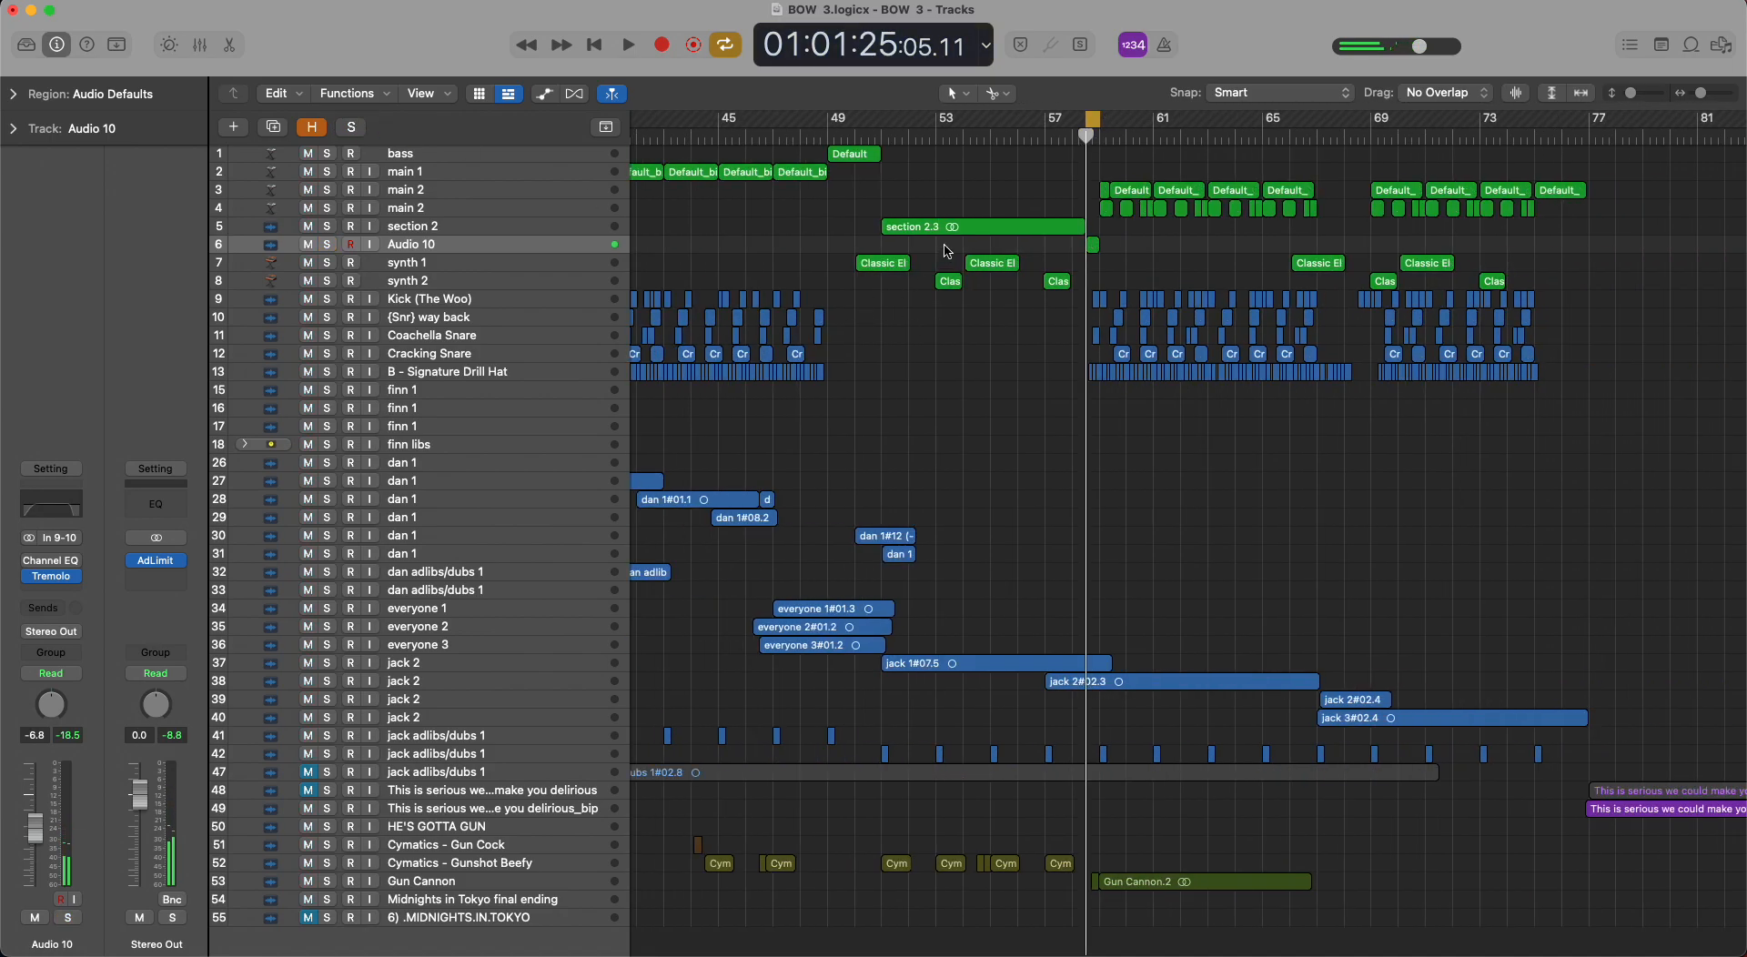
click(589, 229)
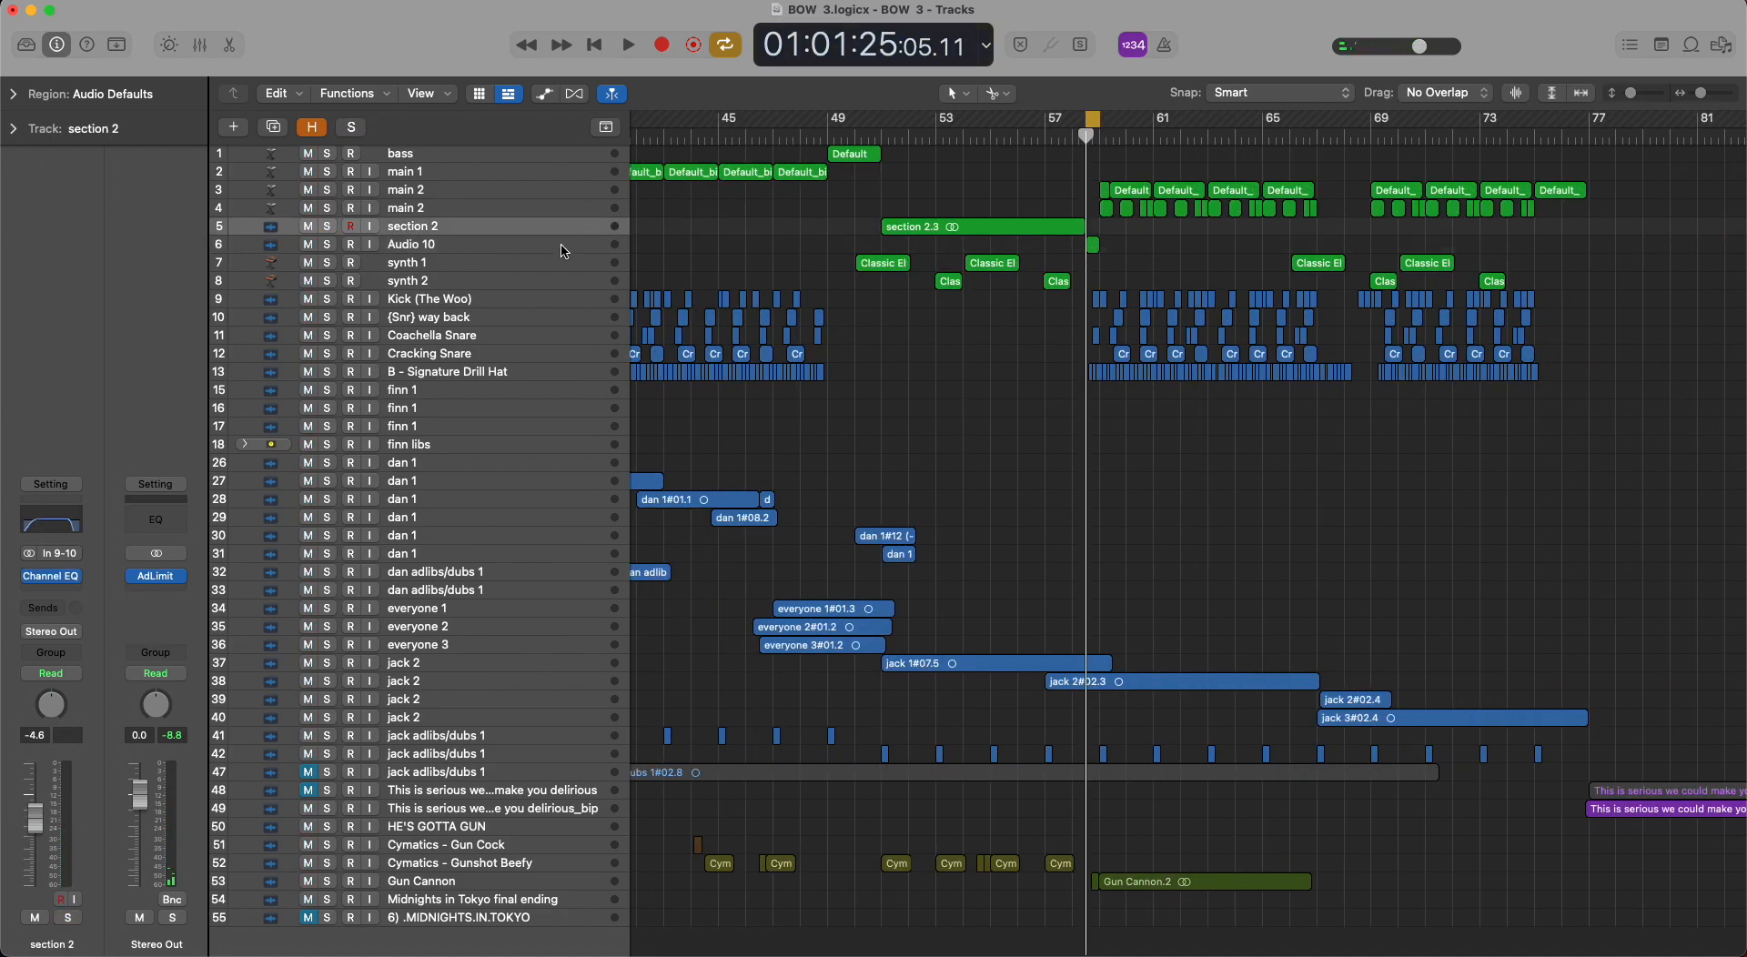
click(562, 250)
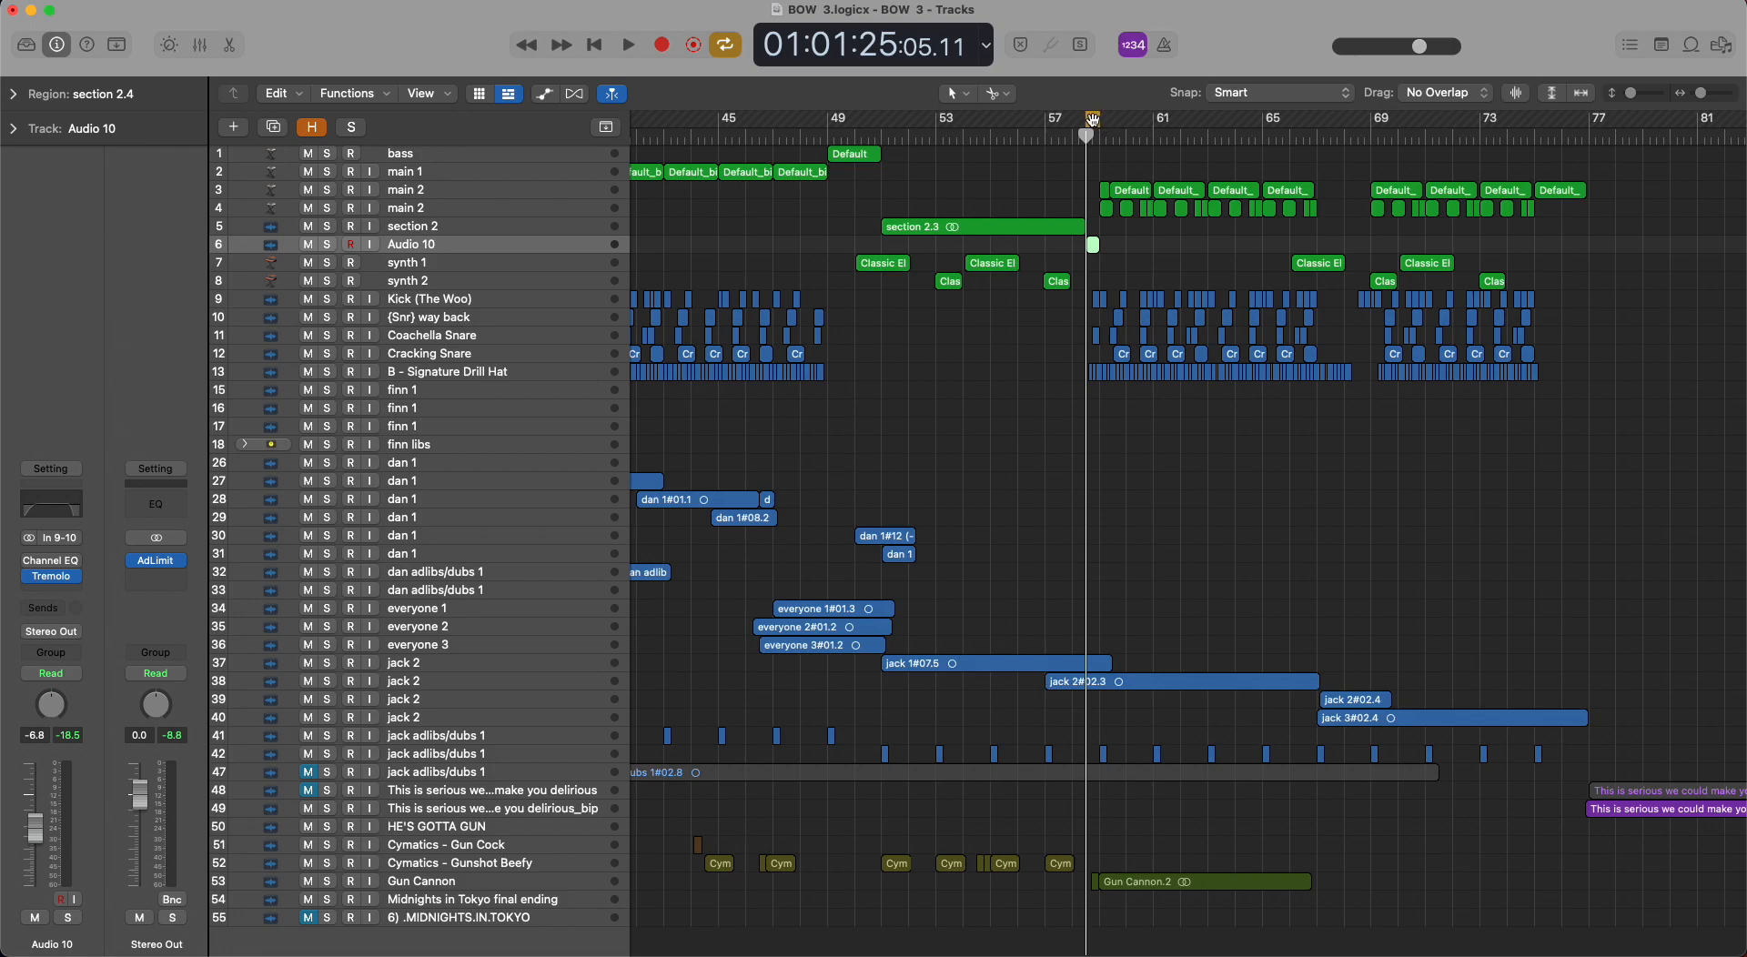
drag(1089, 134, 1095, 135)
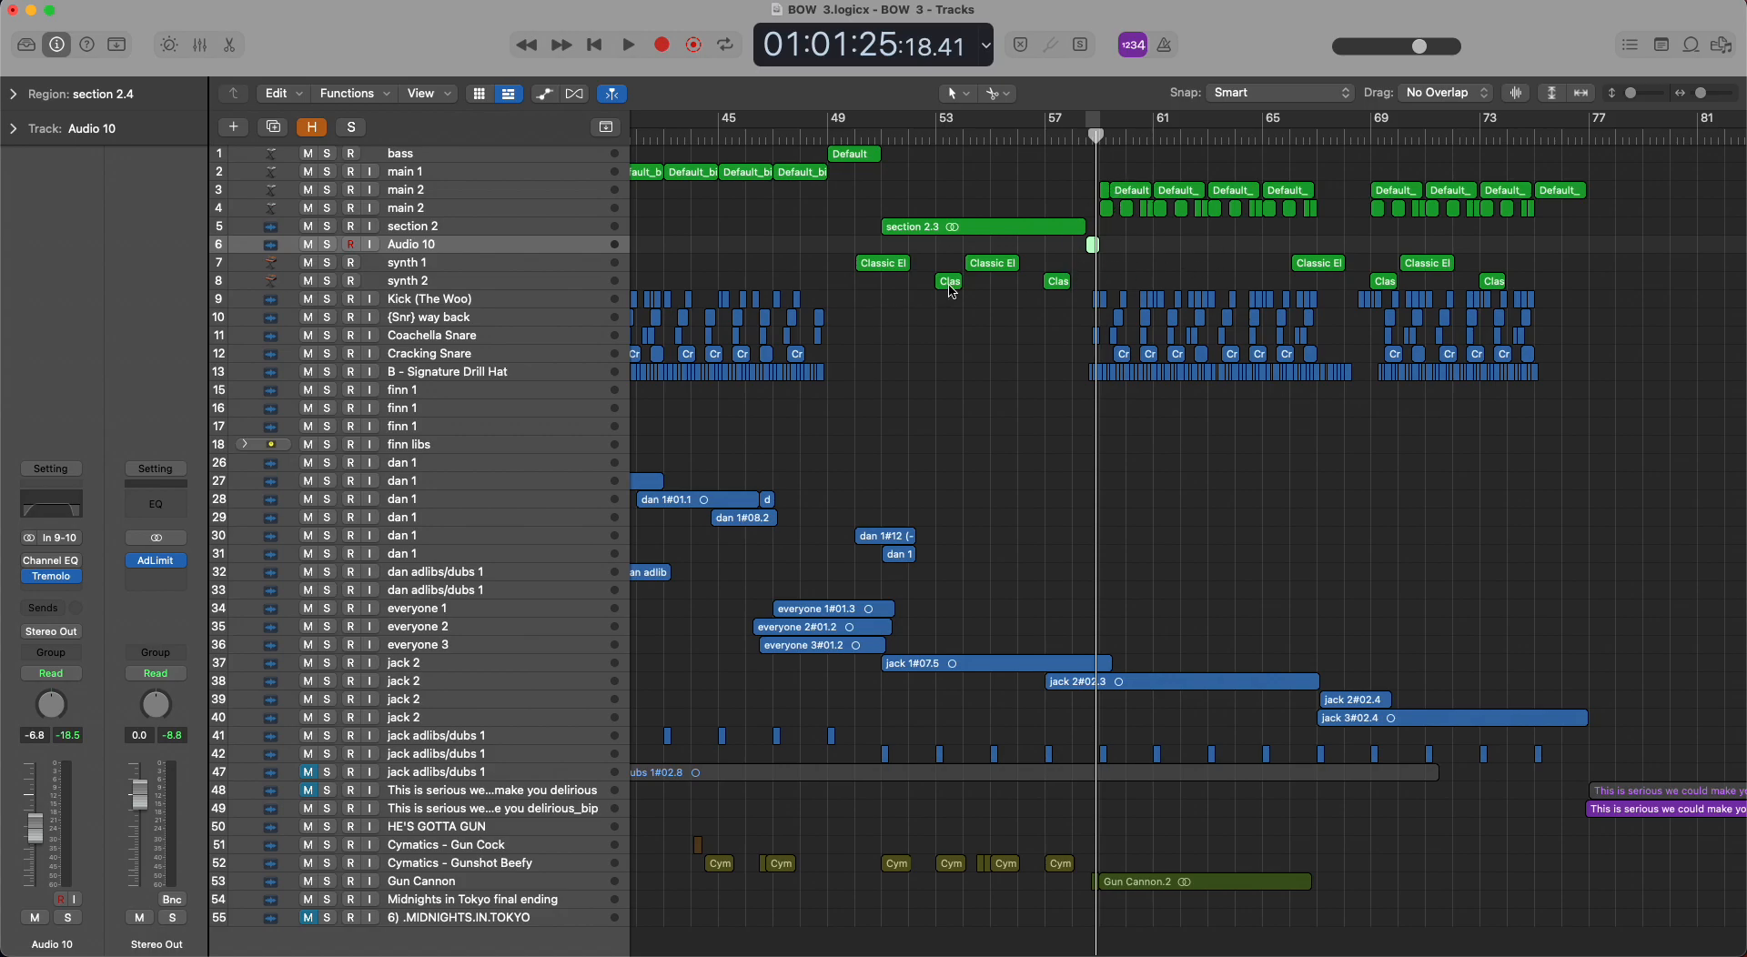
Solo synth 1, loop its first region from about bar 50, and play it with the loop shifted slightly past the region's end.
click(477, 266)
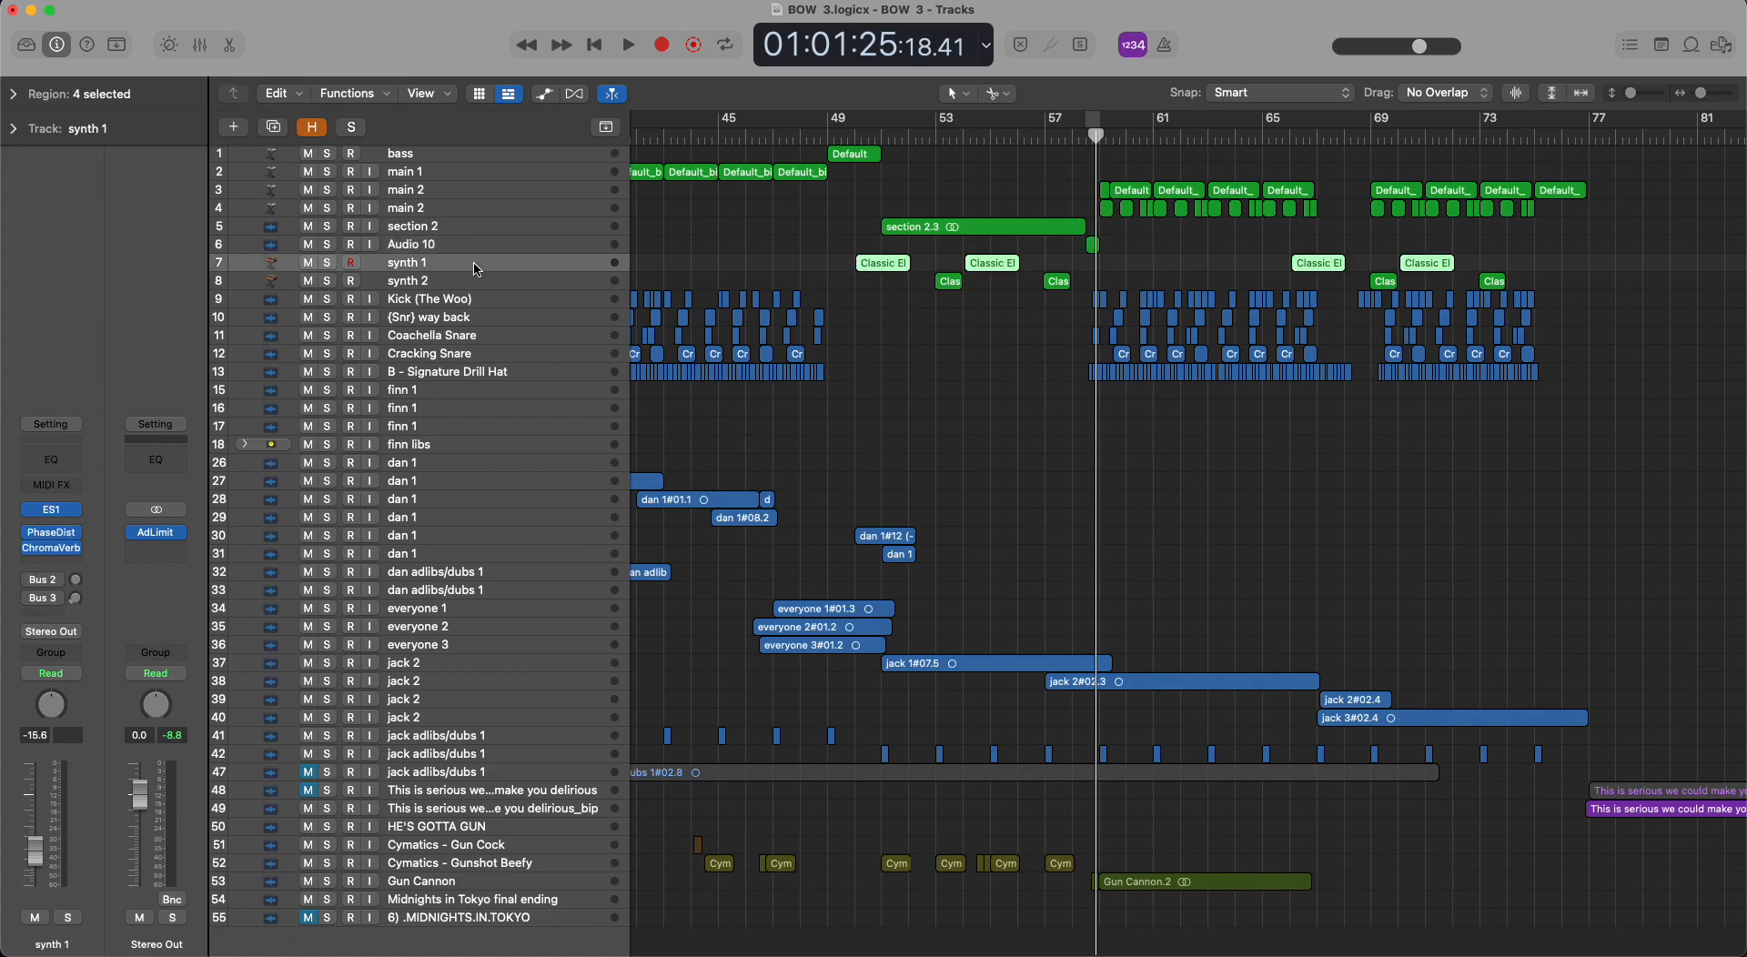
drag(853, 127, 908, 123)
click(328, 263)
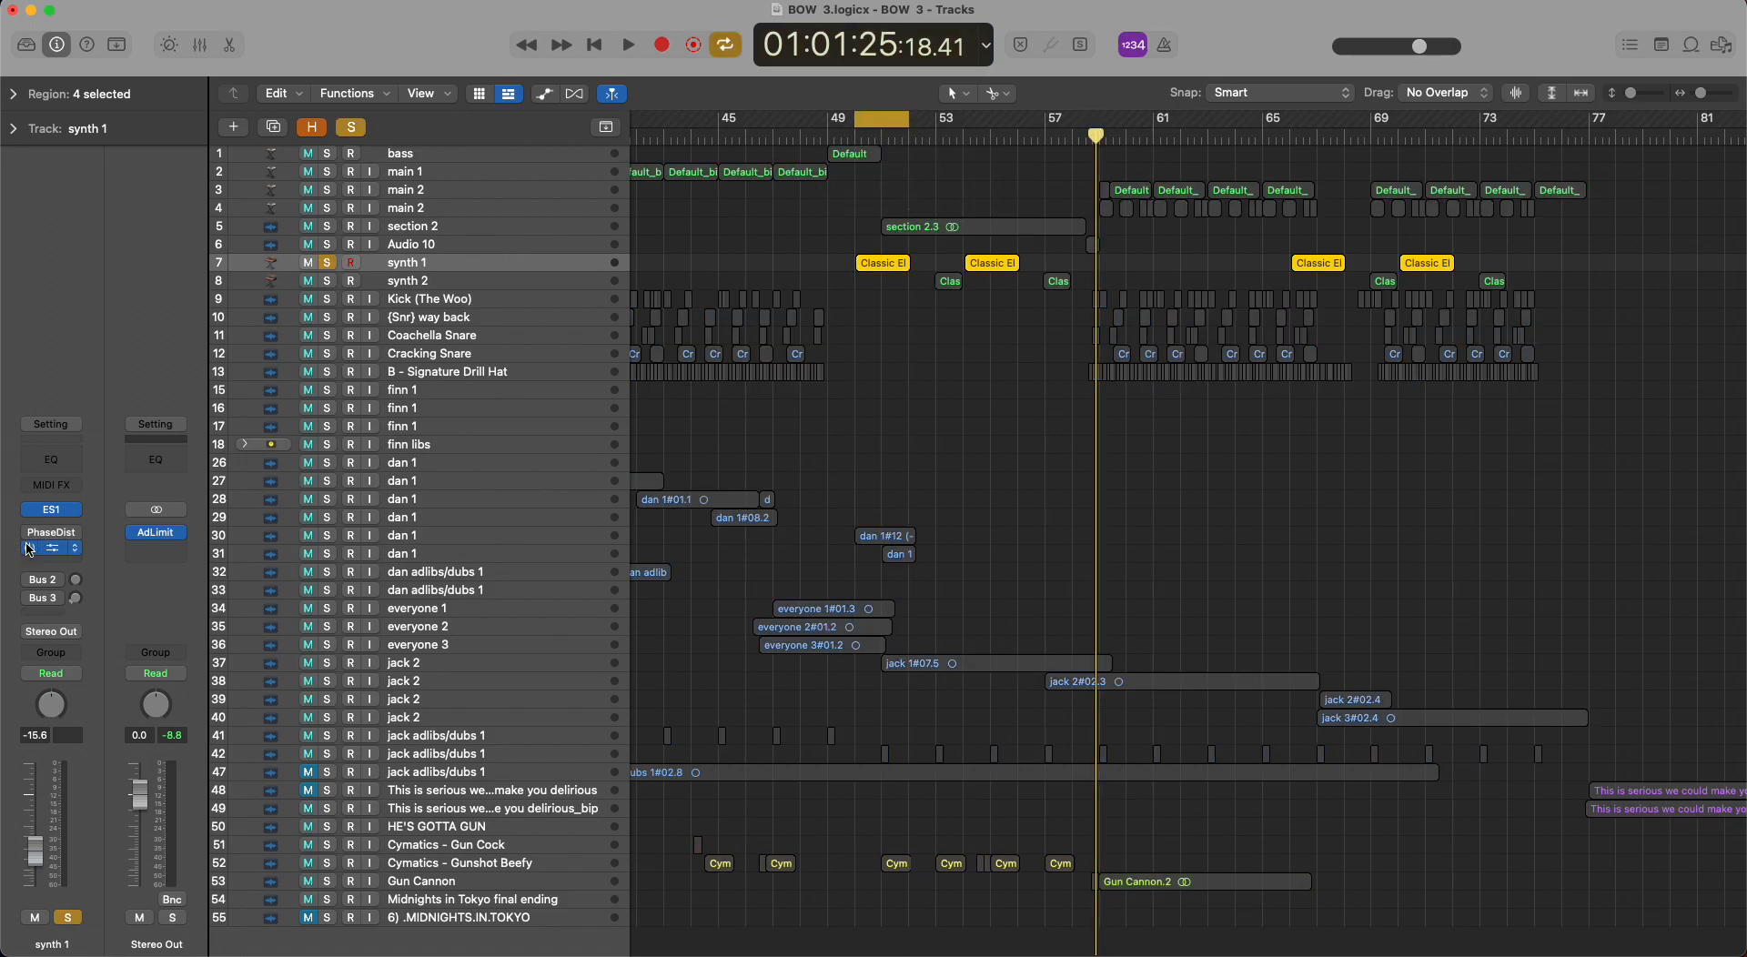
key(space)
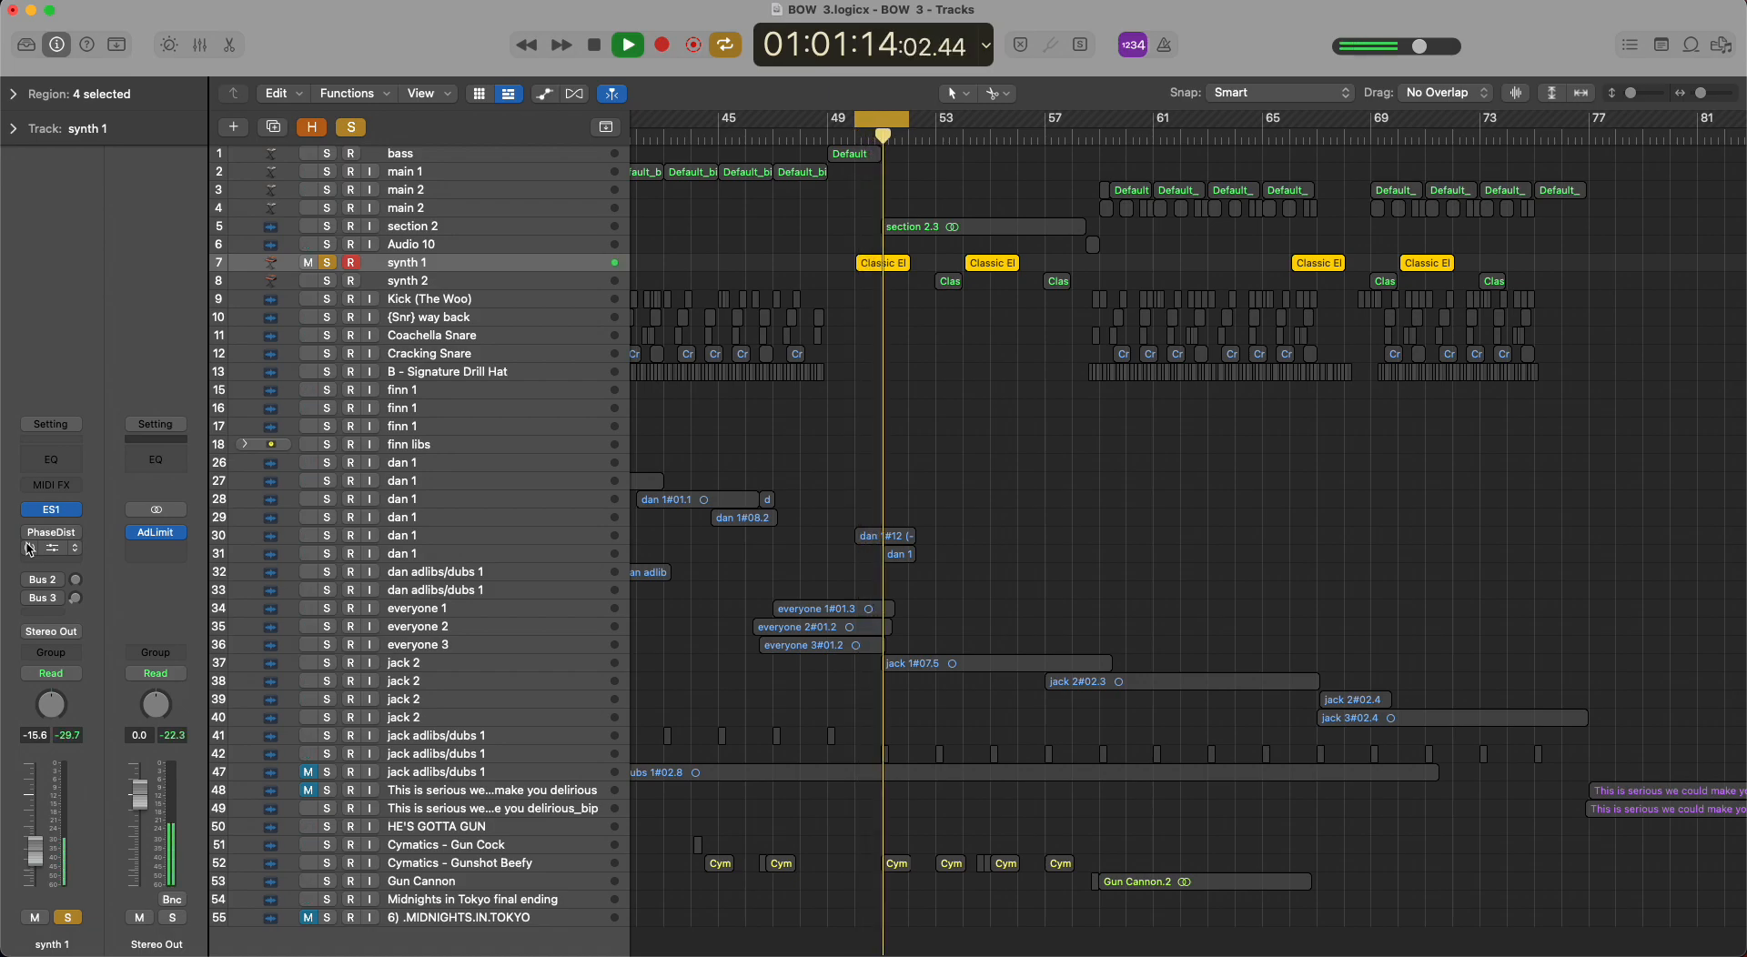
drag(883, 121, 897, 122)
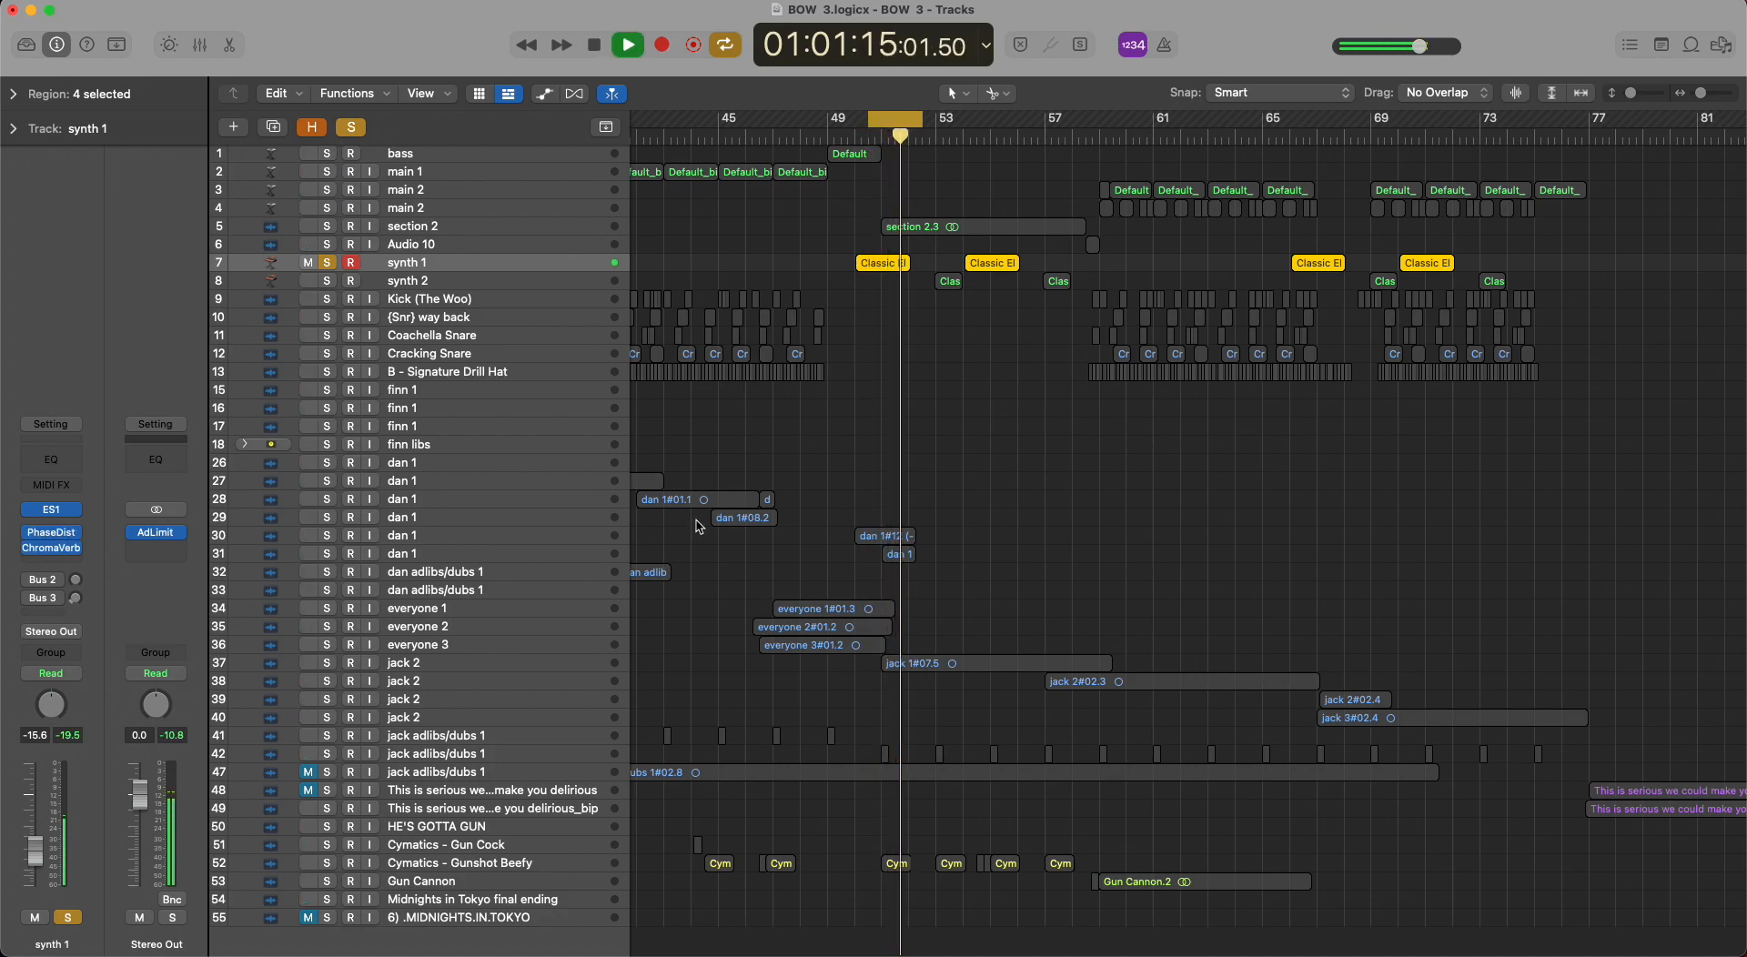
key(space)
Switch the solo from synth 1 to synth 2, move the loop to bar 53 and play its first region.
click(326, 281)
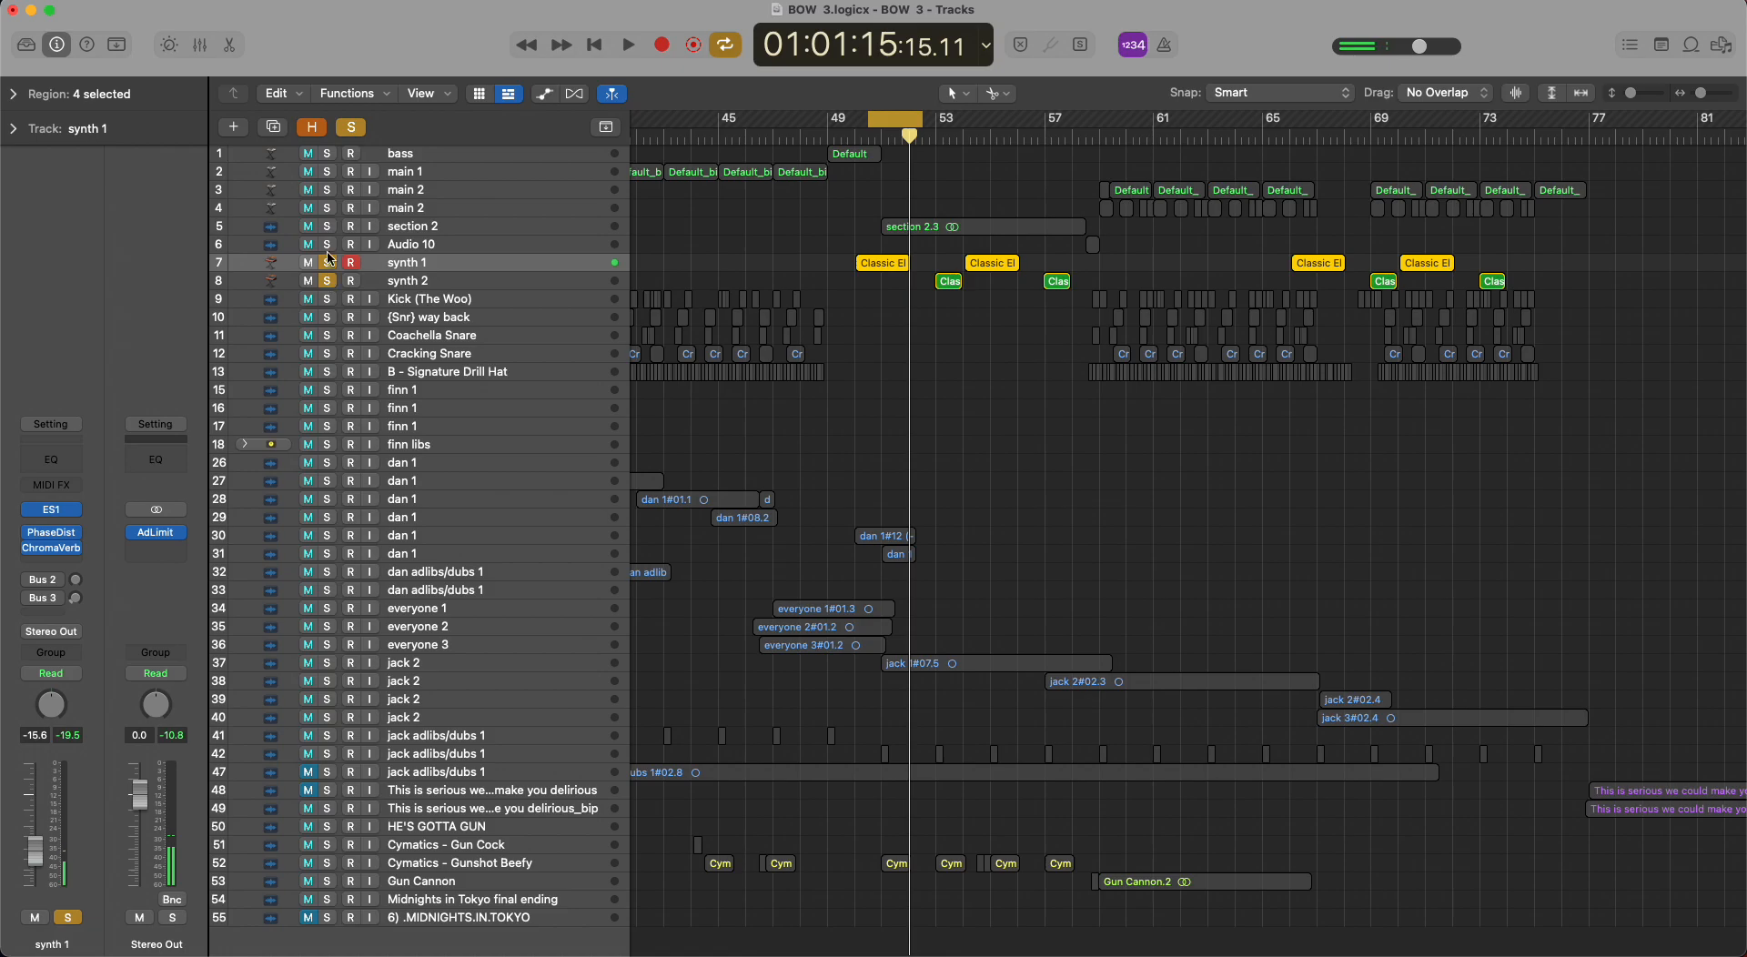
click(326, 265)
key(Down)
drag(906, 123, 970, 120)
key(space)
Audition synth 2 with ClipDist, St-Delay, Channel EQ and ChromaVerb bypassed, and look at its ES1 instrument settings.
key(space)
click(29, 501)
click(29, 517)
click(29, 533)
click(29, 547)
key(space)
key(space)
click(52, 480)
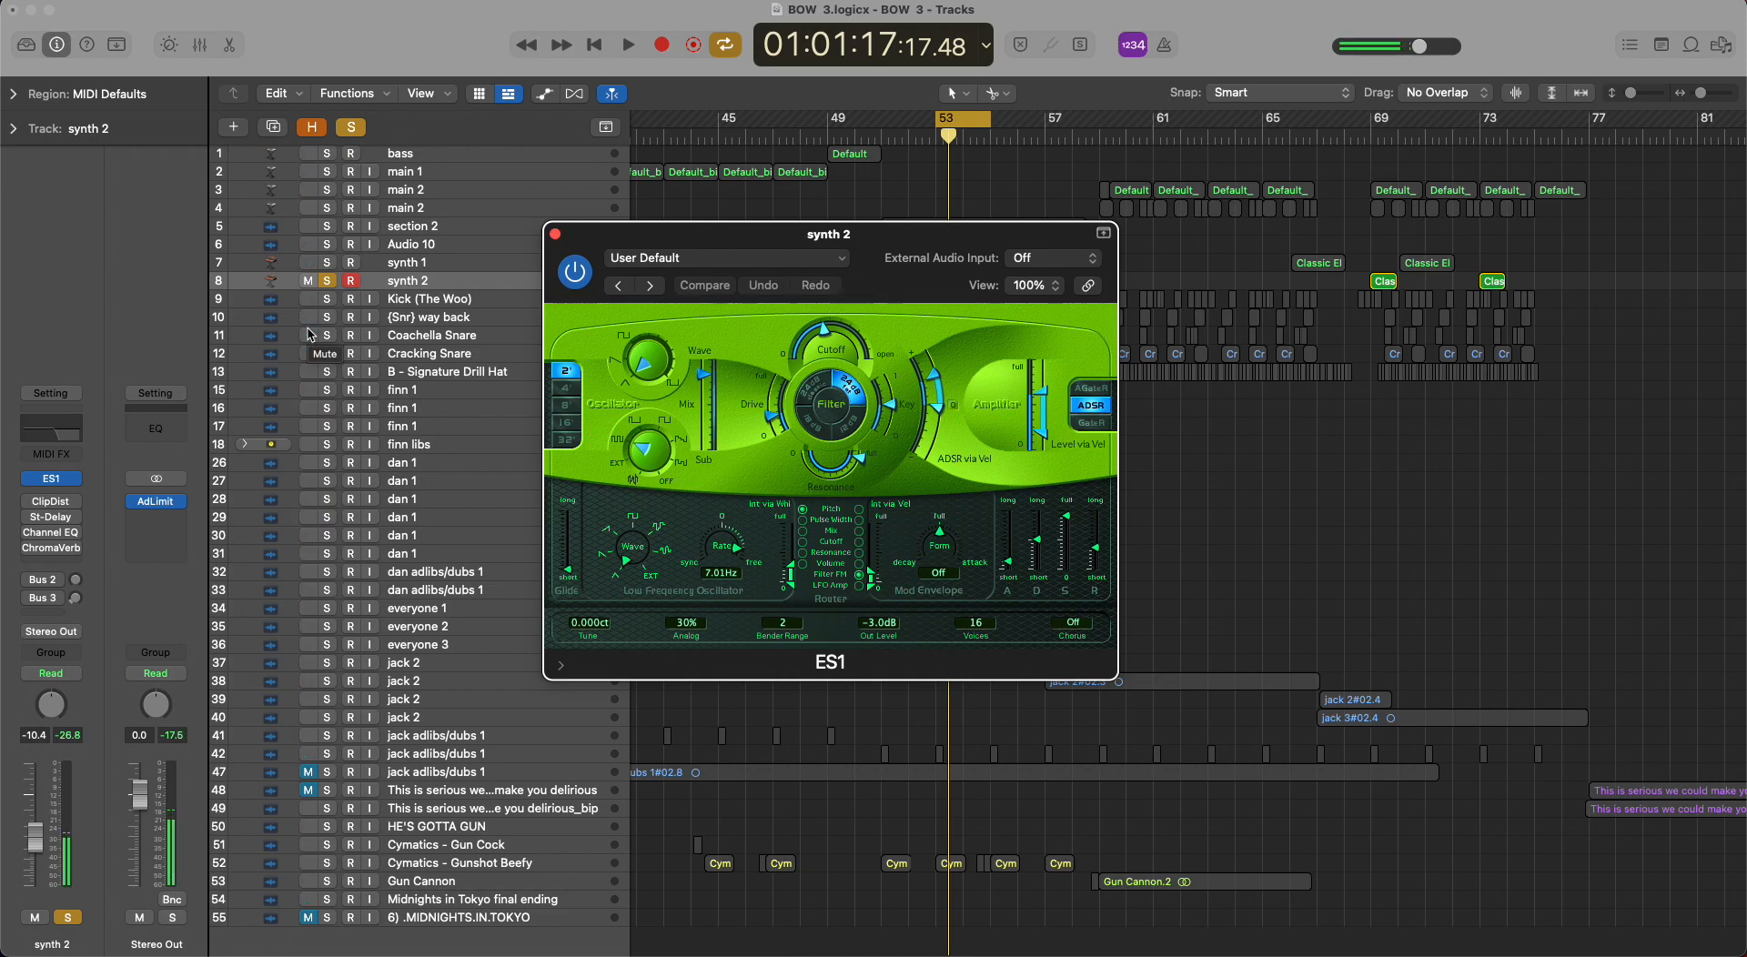
click(554, 234)
Re-enable ClipDist and St-Delay on synth 2 one after the other, playing the loop with each.
click(29, 502)
key(space)
key(space)
click(27, 517)
key(space)
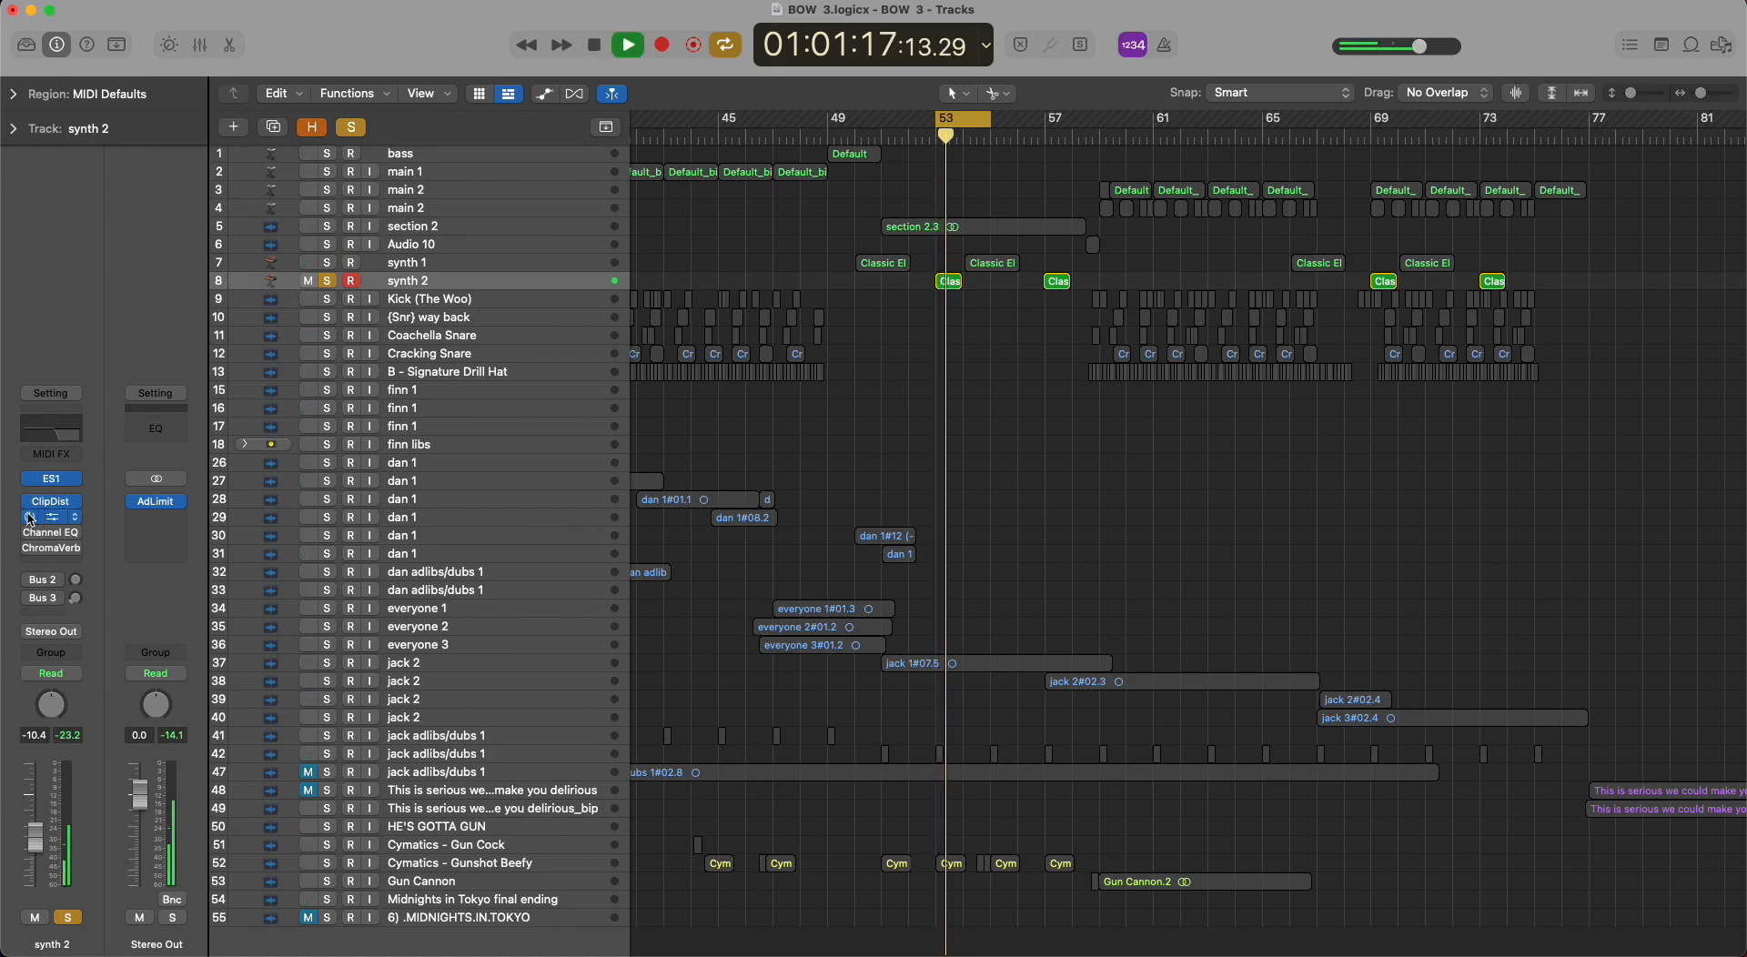
Examine the Stereo Delay settings of synth 2 during playback, then stop and close the plug-in.
click(74, 516)
click(52, 519)
click(52, 518)
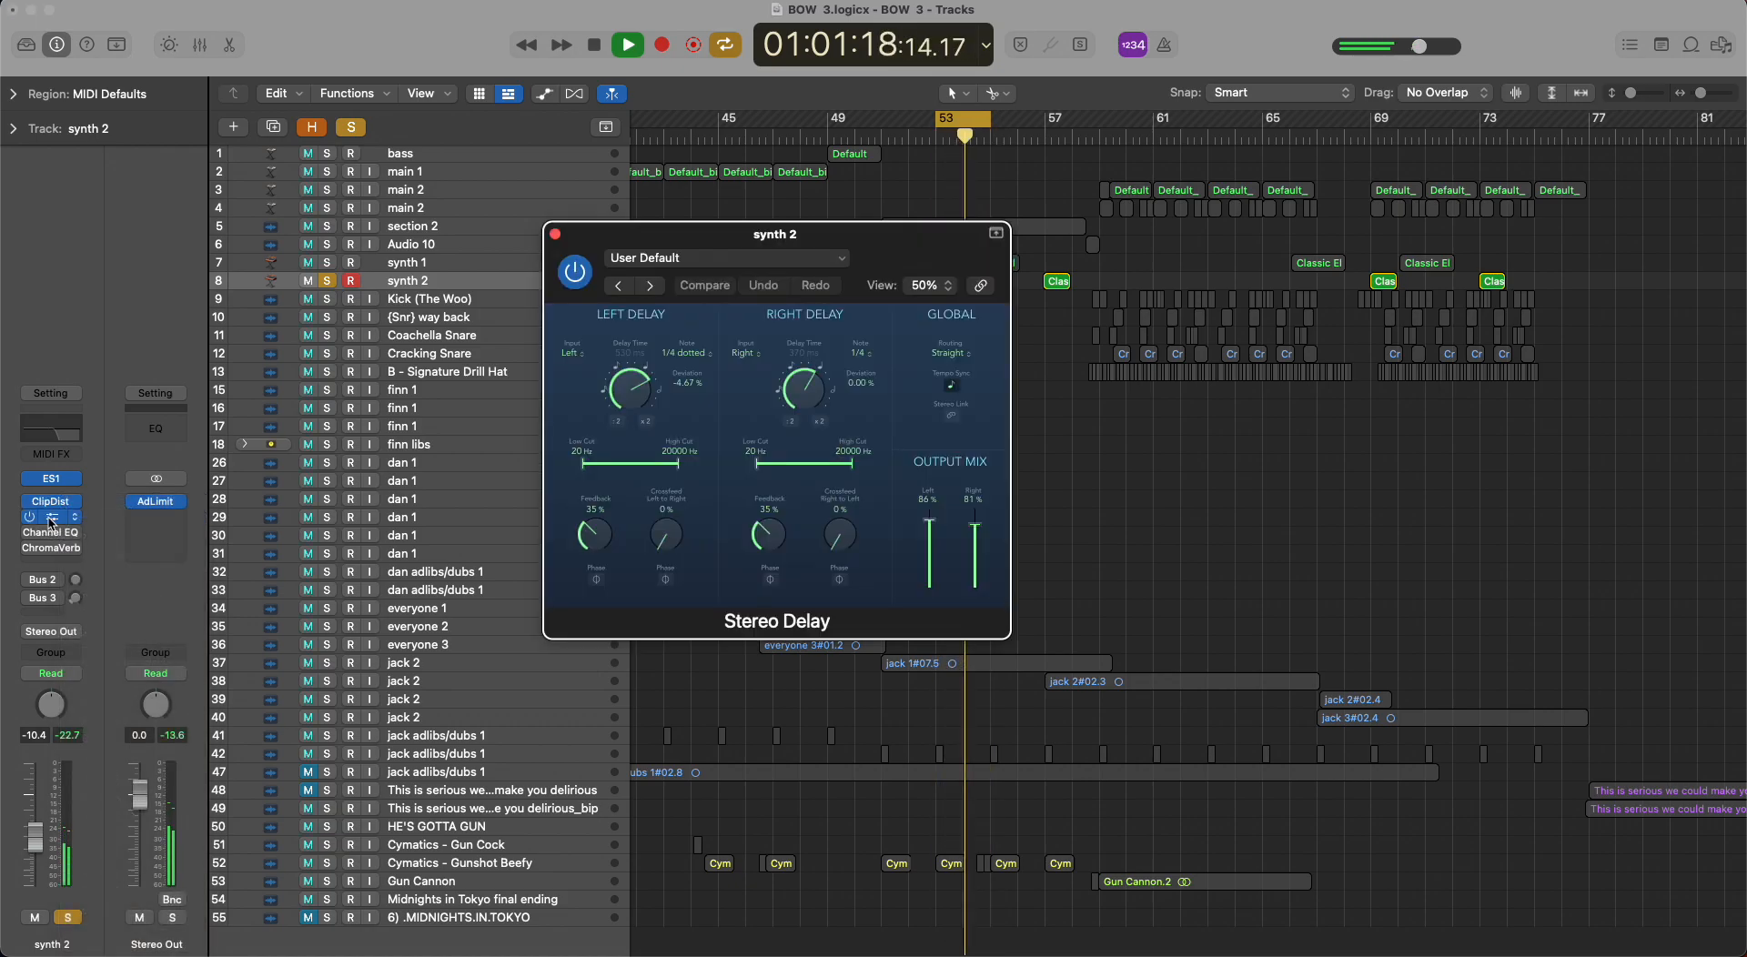
key(space)
click(556, 235)
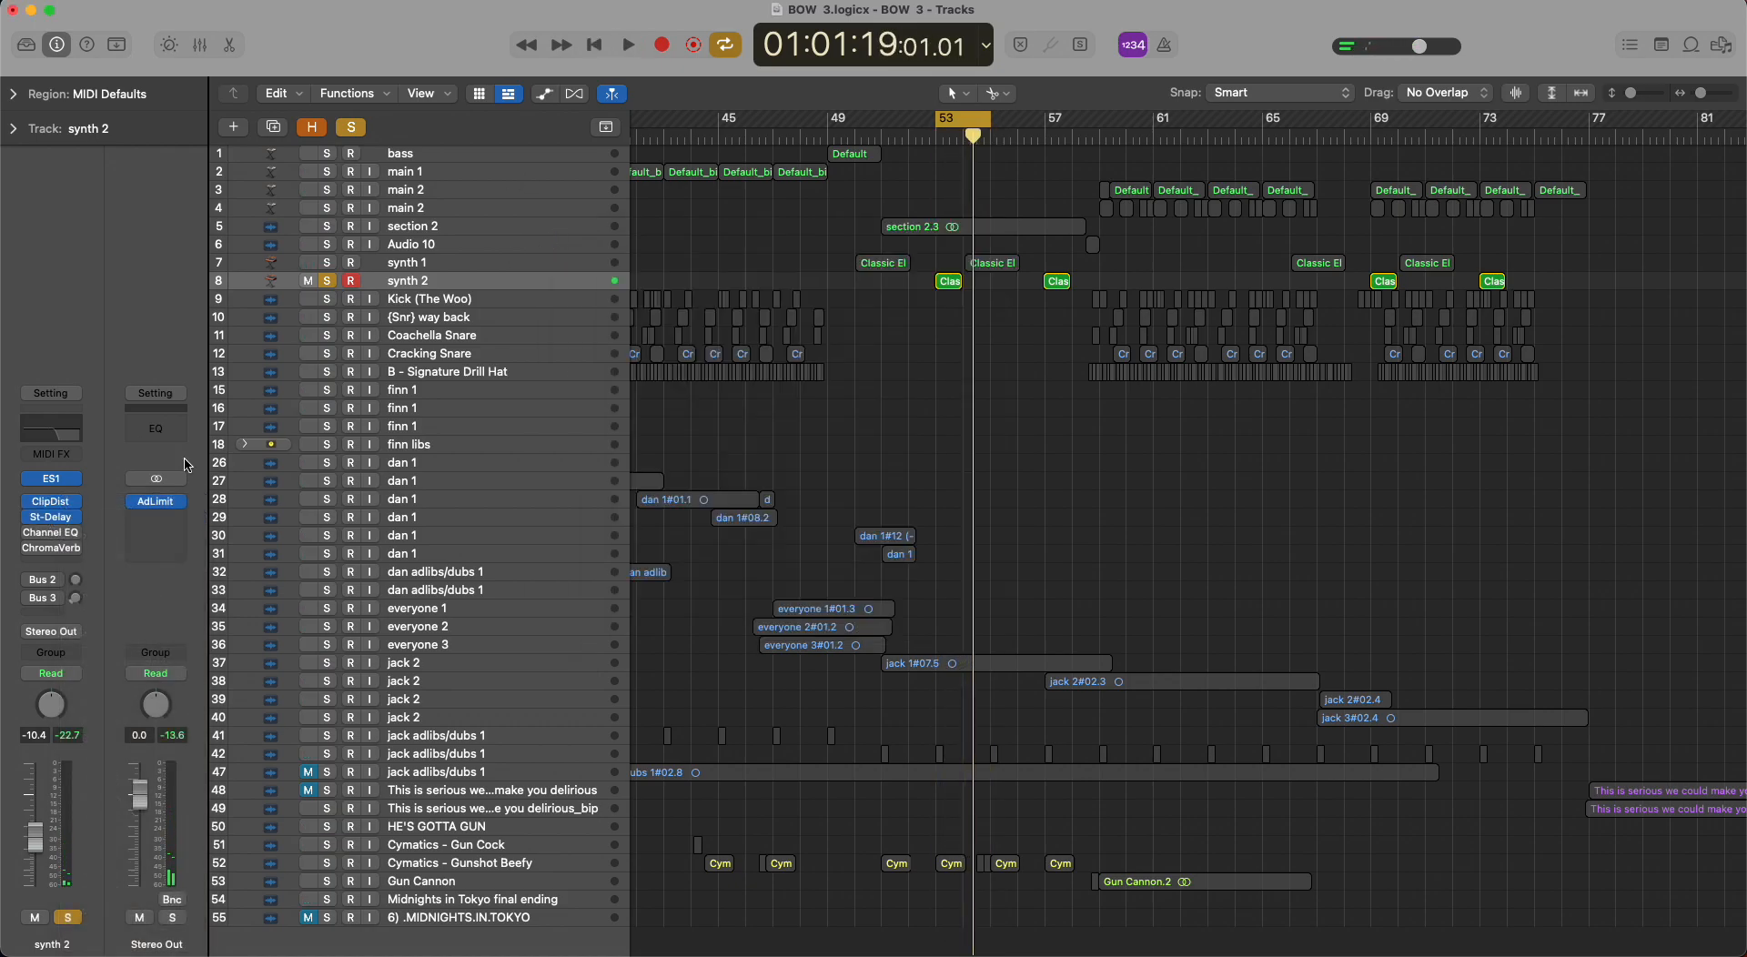
Re-enable Channel EQ and ChromaVerb on synth 2 in turn, auditioning each, and clear the solo.
click(31, 535)
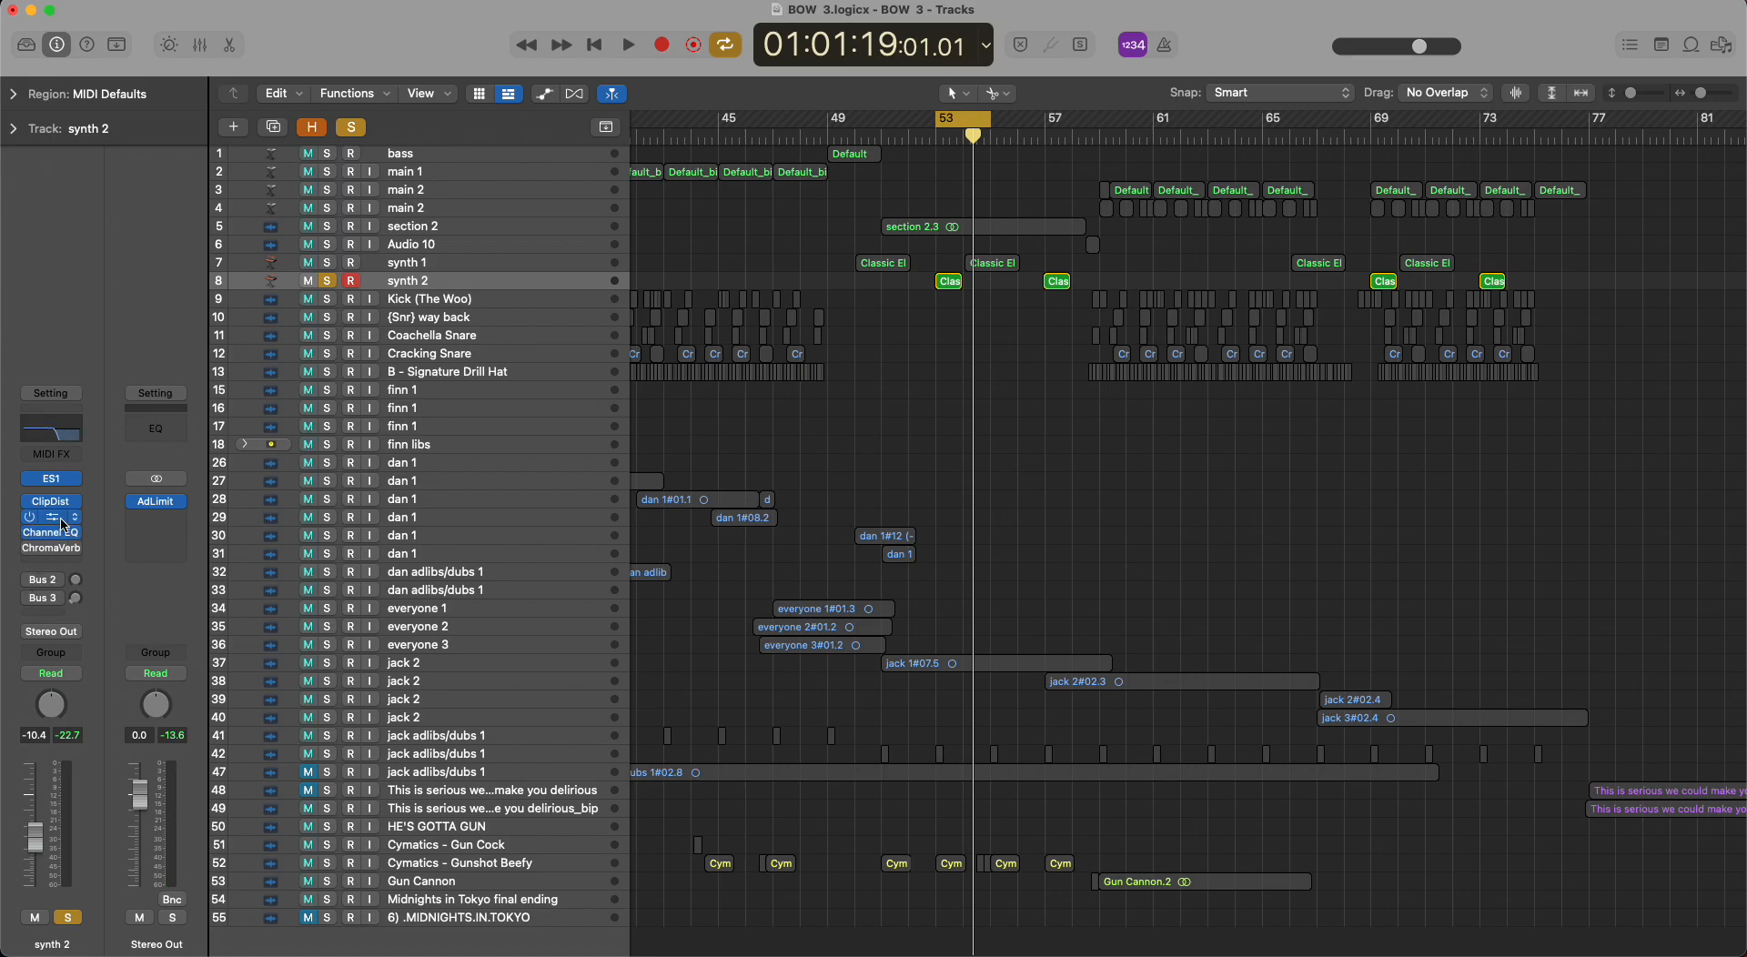
key(space)
key(space)
click(30, 549)
key(space)
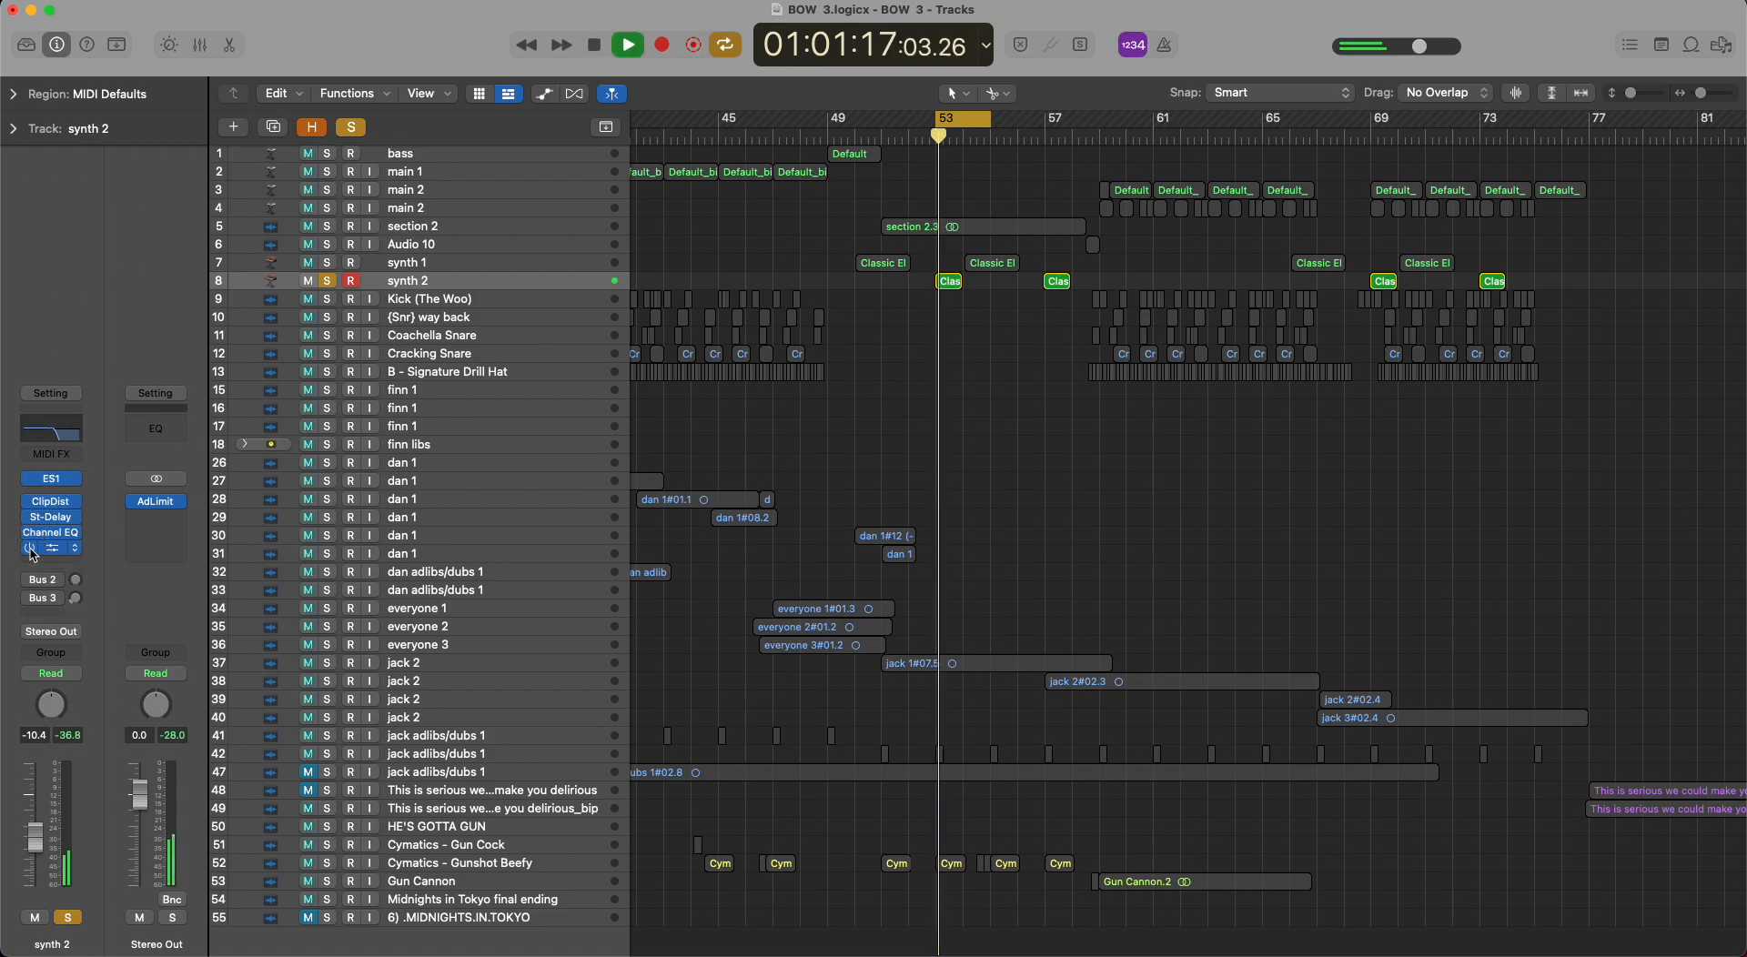
key(space)
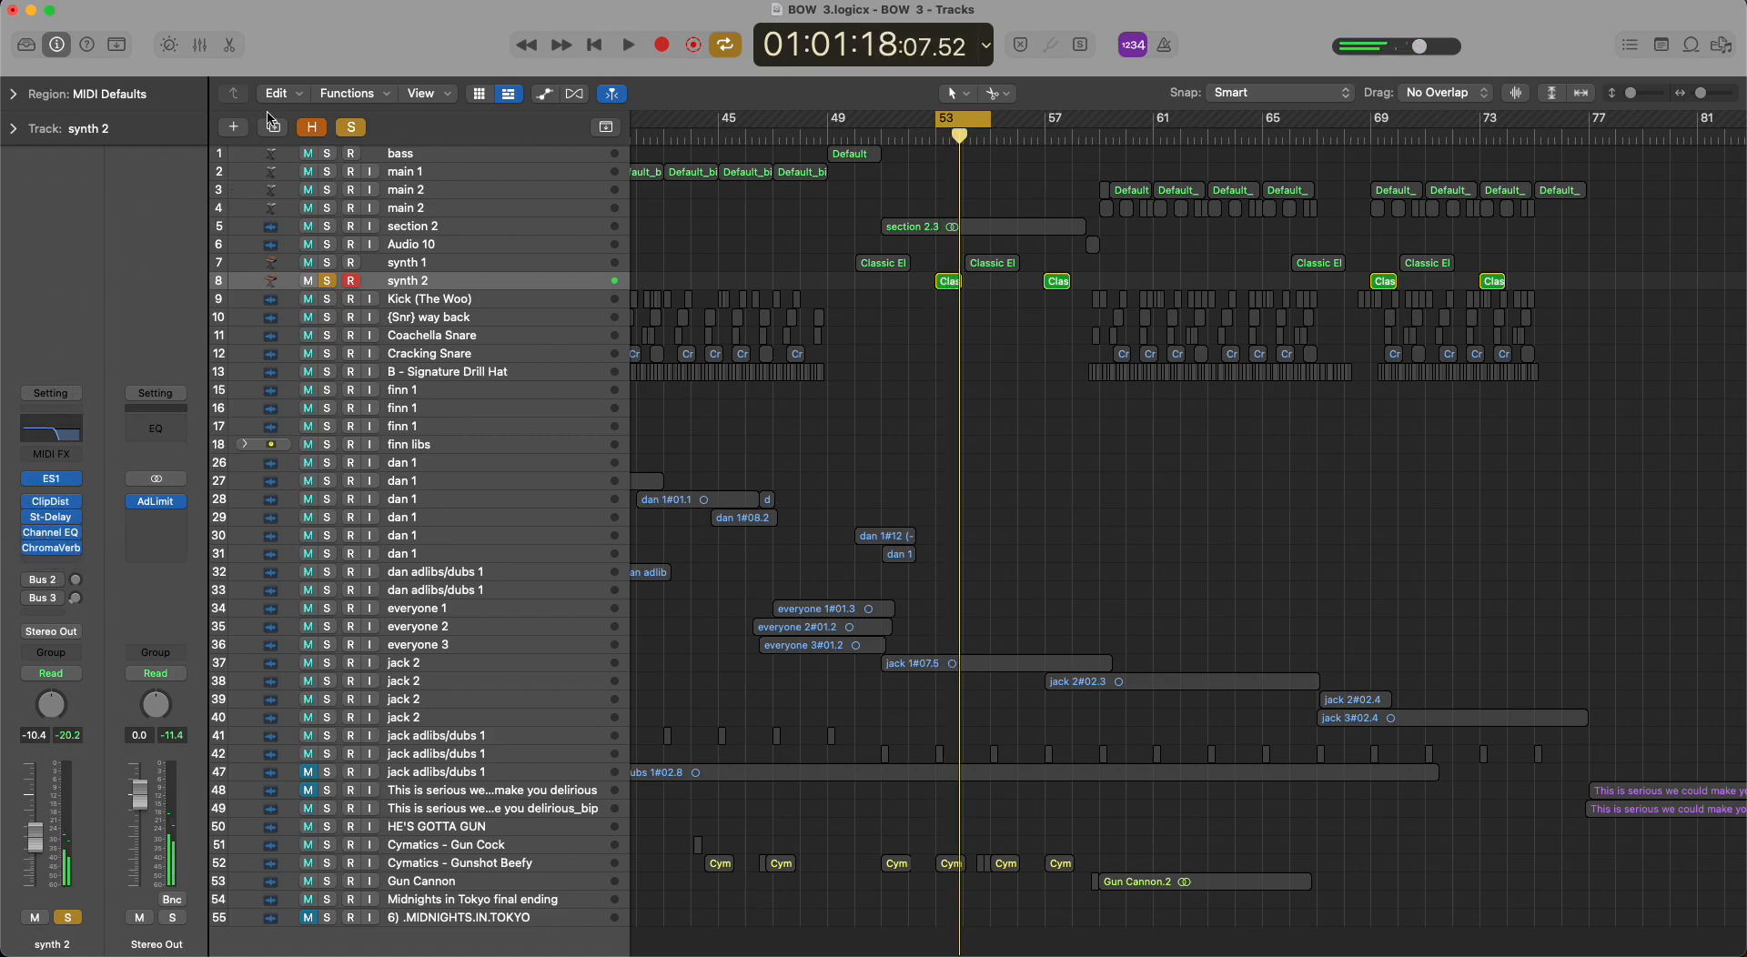
click(351, 127)
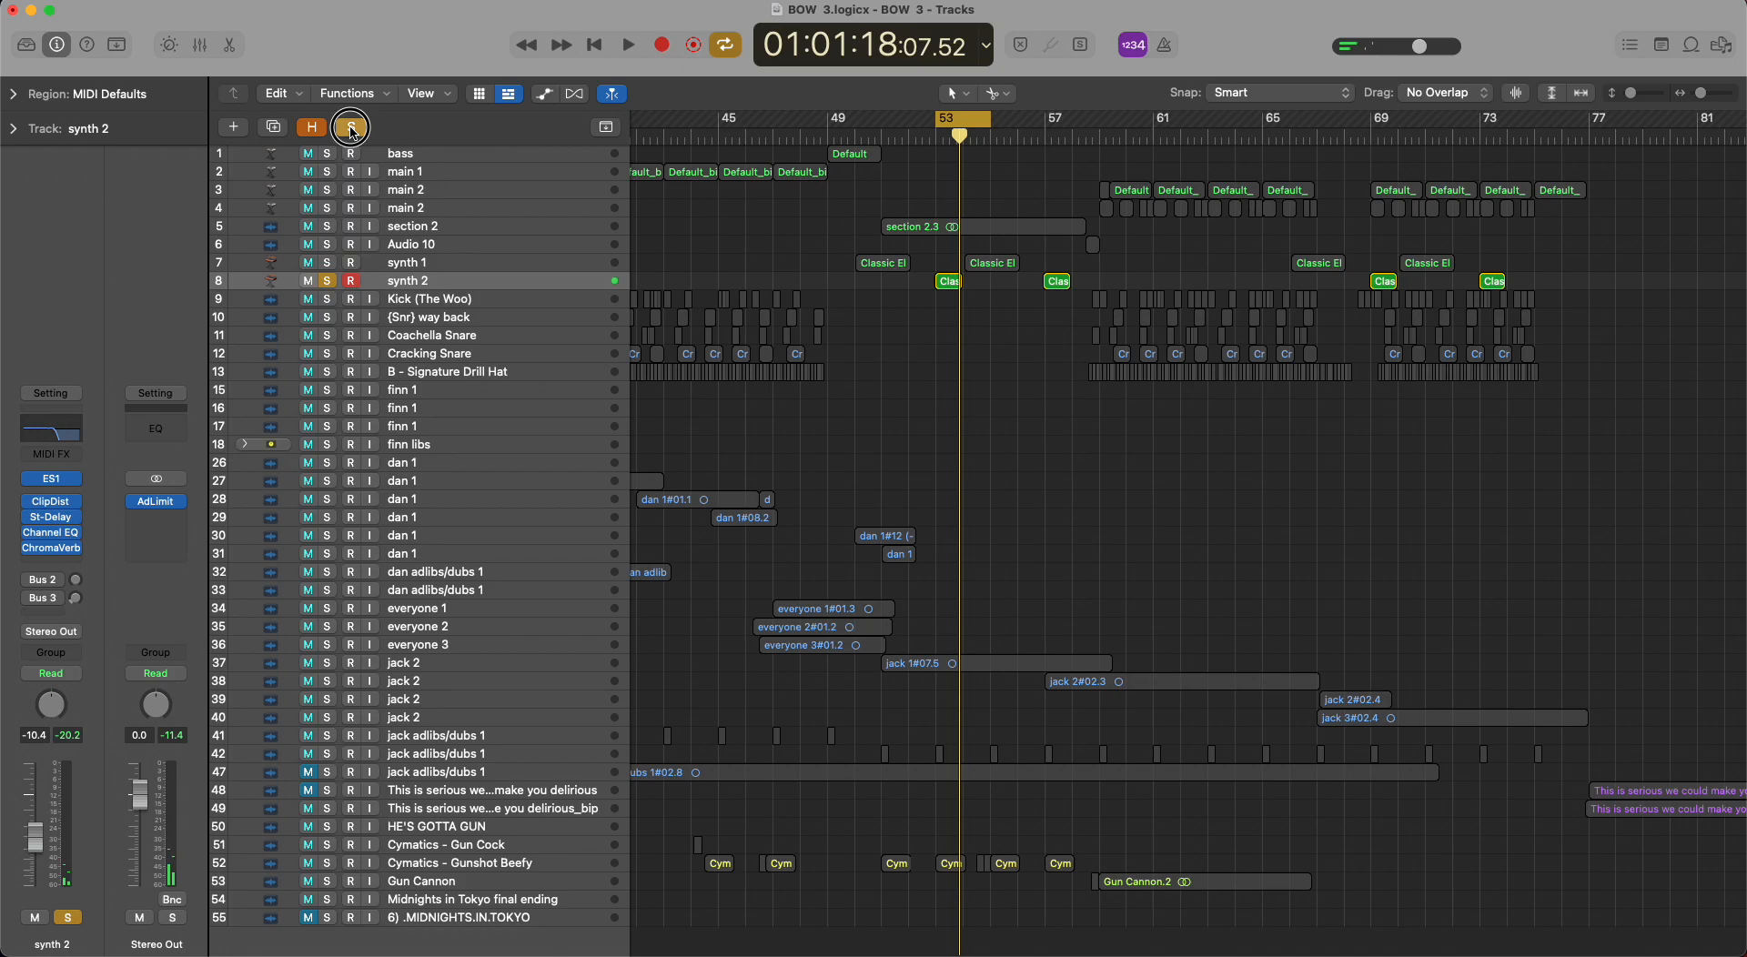
Select the Kick (The Woo) track, move the loop to the one bar at about bar 59, and solo the track.
click(530, 265)
click(528, 299)
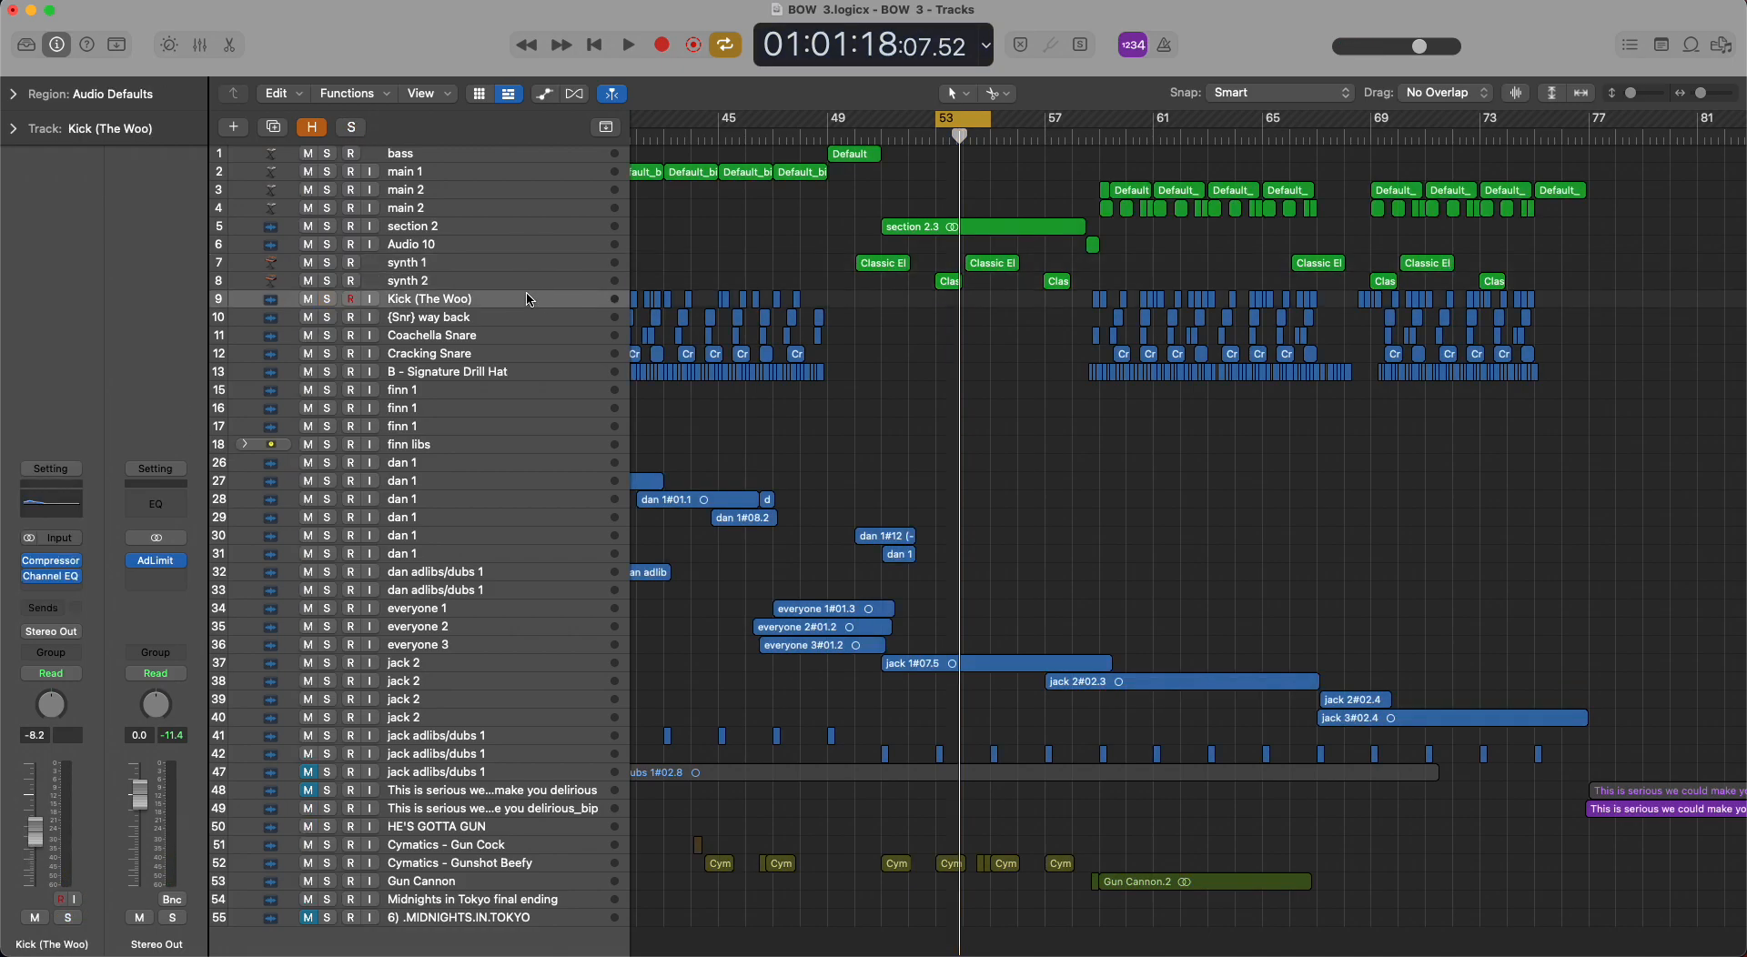
click(972, 119)
drag(1102, 125, 1117, 123)
click(327, 300)
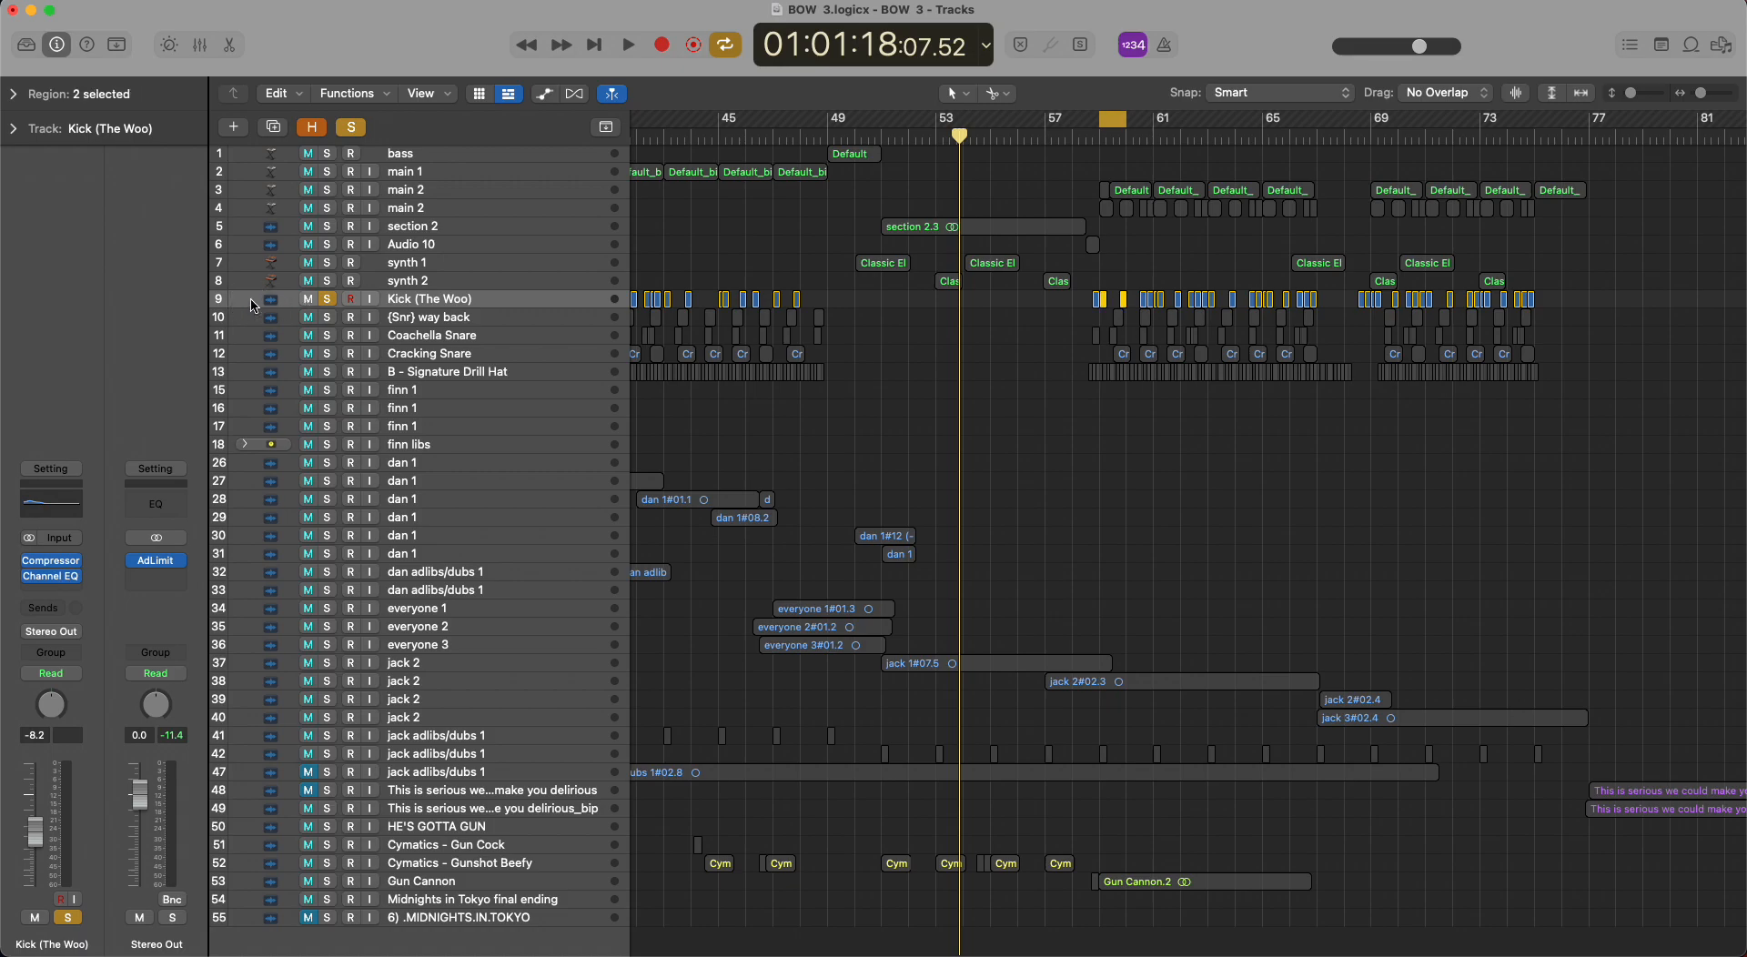
Audition the looped kick with Channel EQ bypassed and re-enabled, then clear the solo and turn off looping.
mouse_move(30, 577)
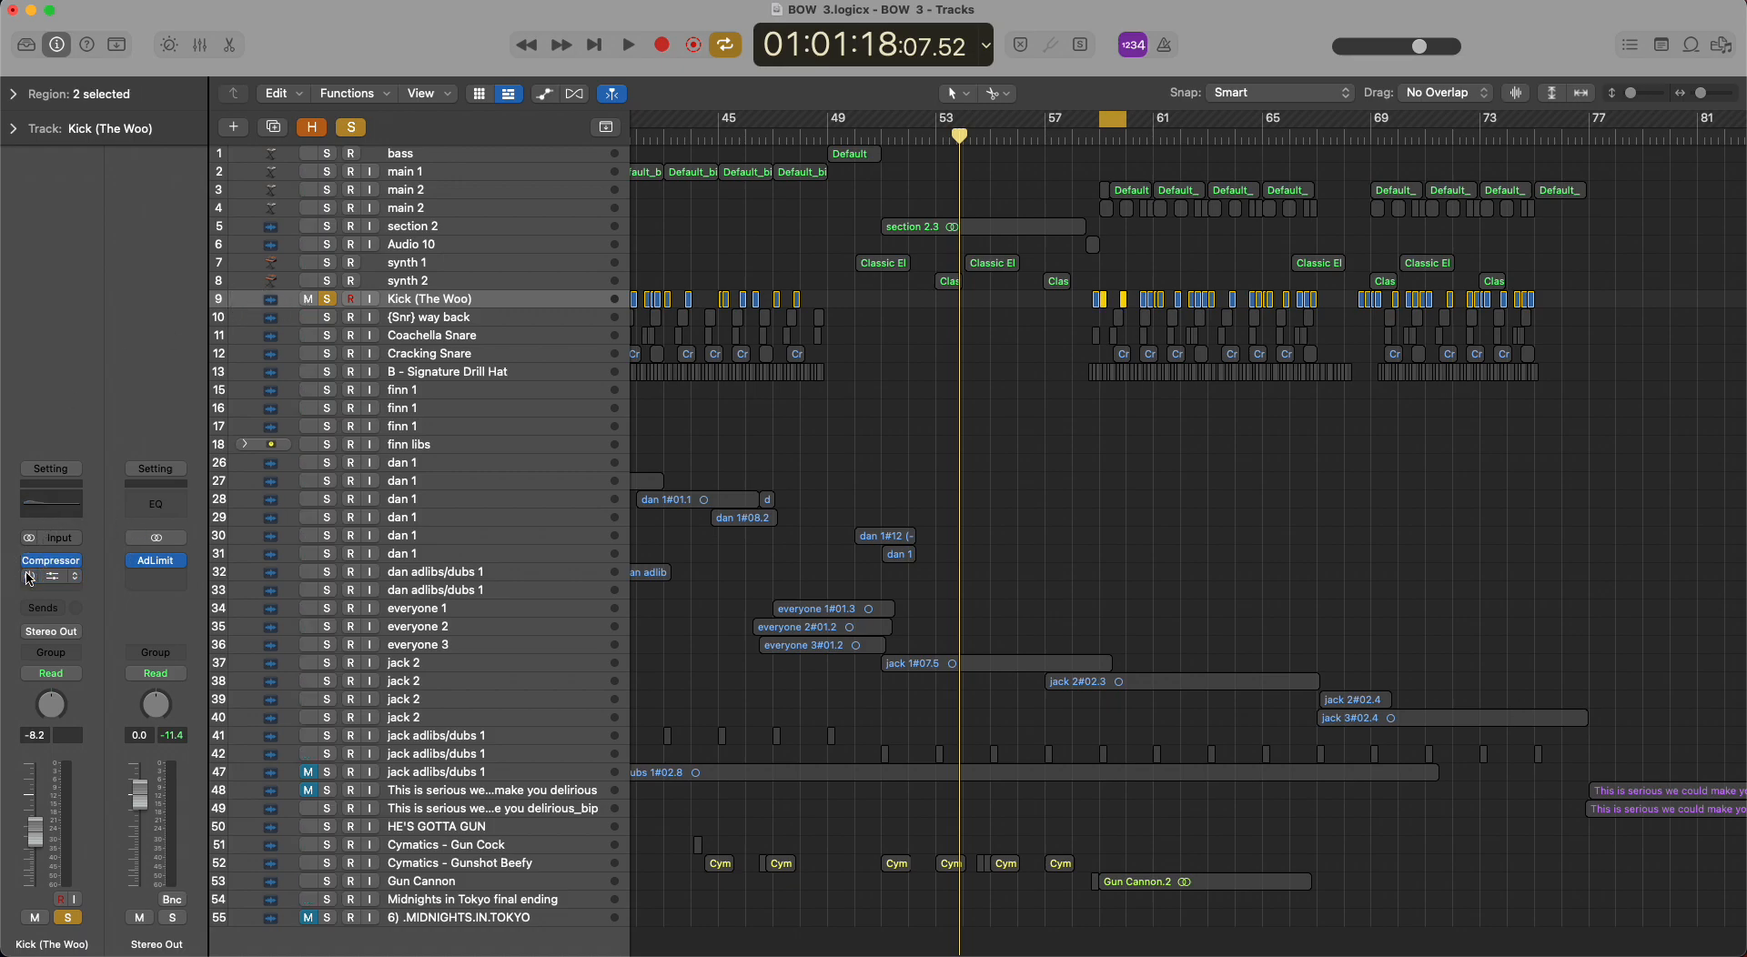
key(space)
key(space)
key(space)
key(space)
key(space)
key(space)
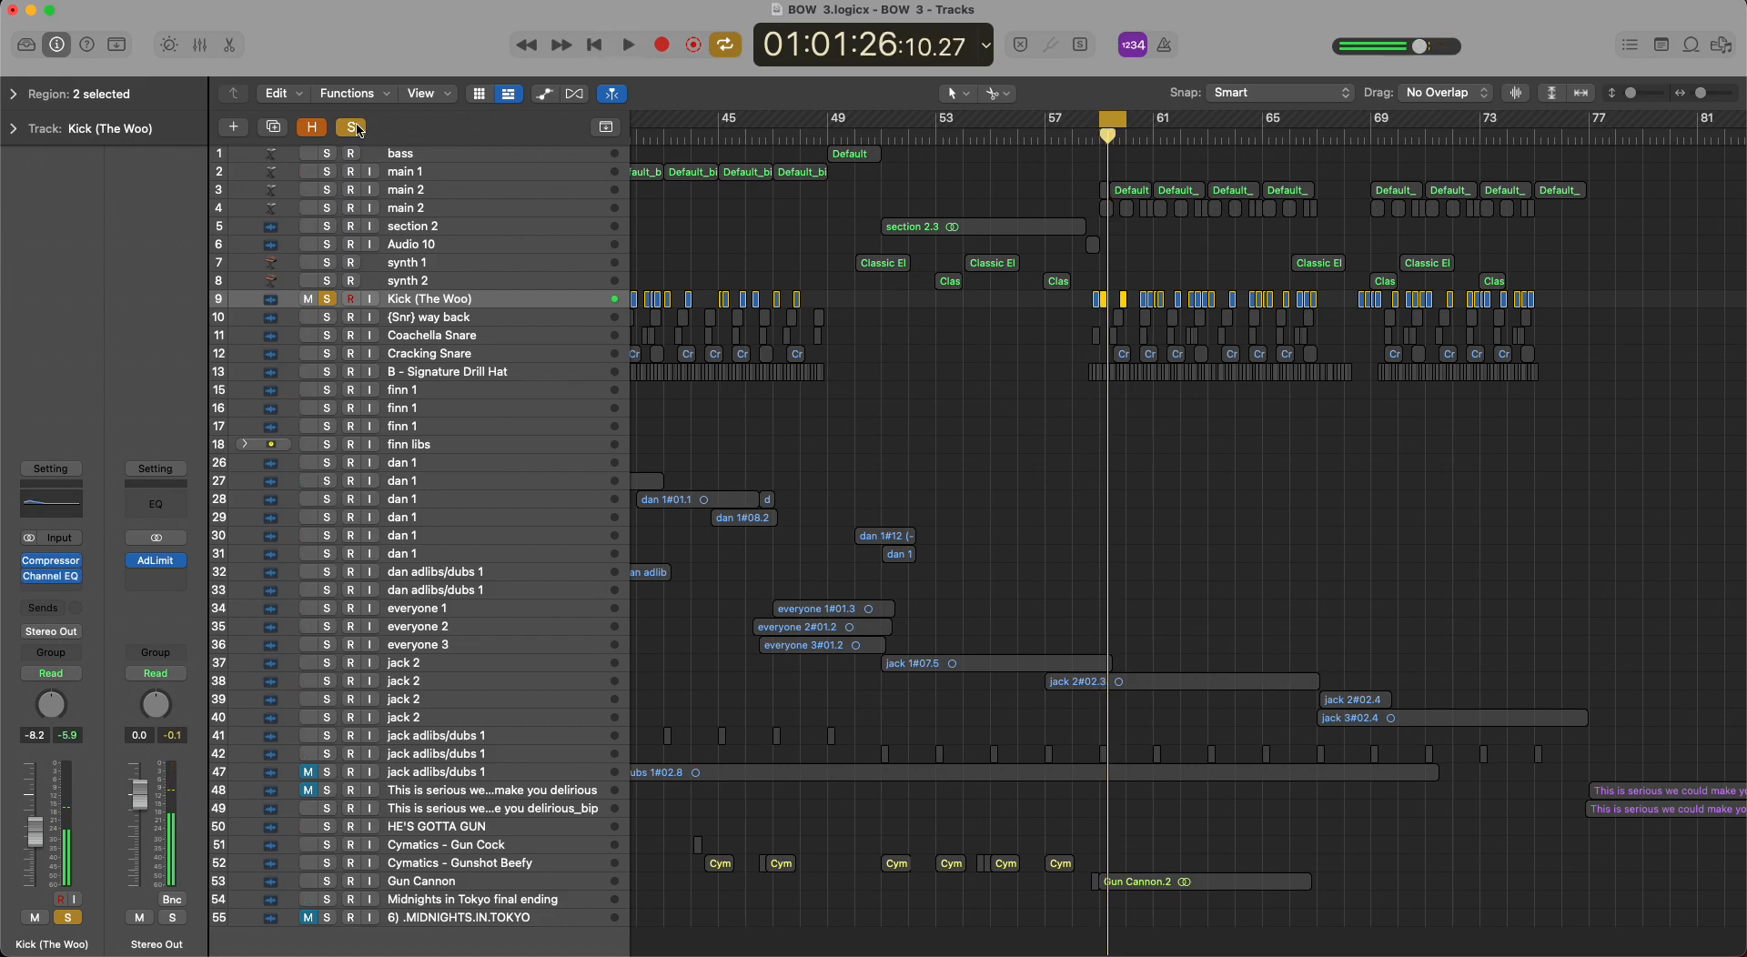
click(357, 128)
click(1125, 117)
Step through the three snare tracks from (Snr) way back down to the B - Signature Drill Hat track.
click(516, 323)
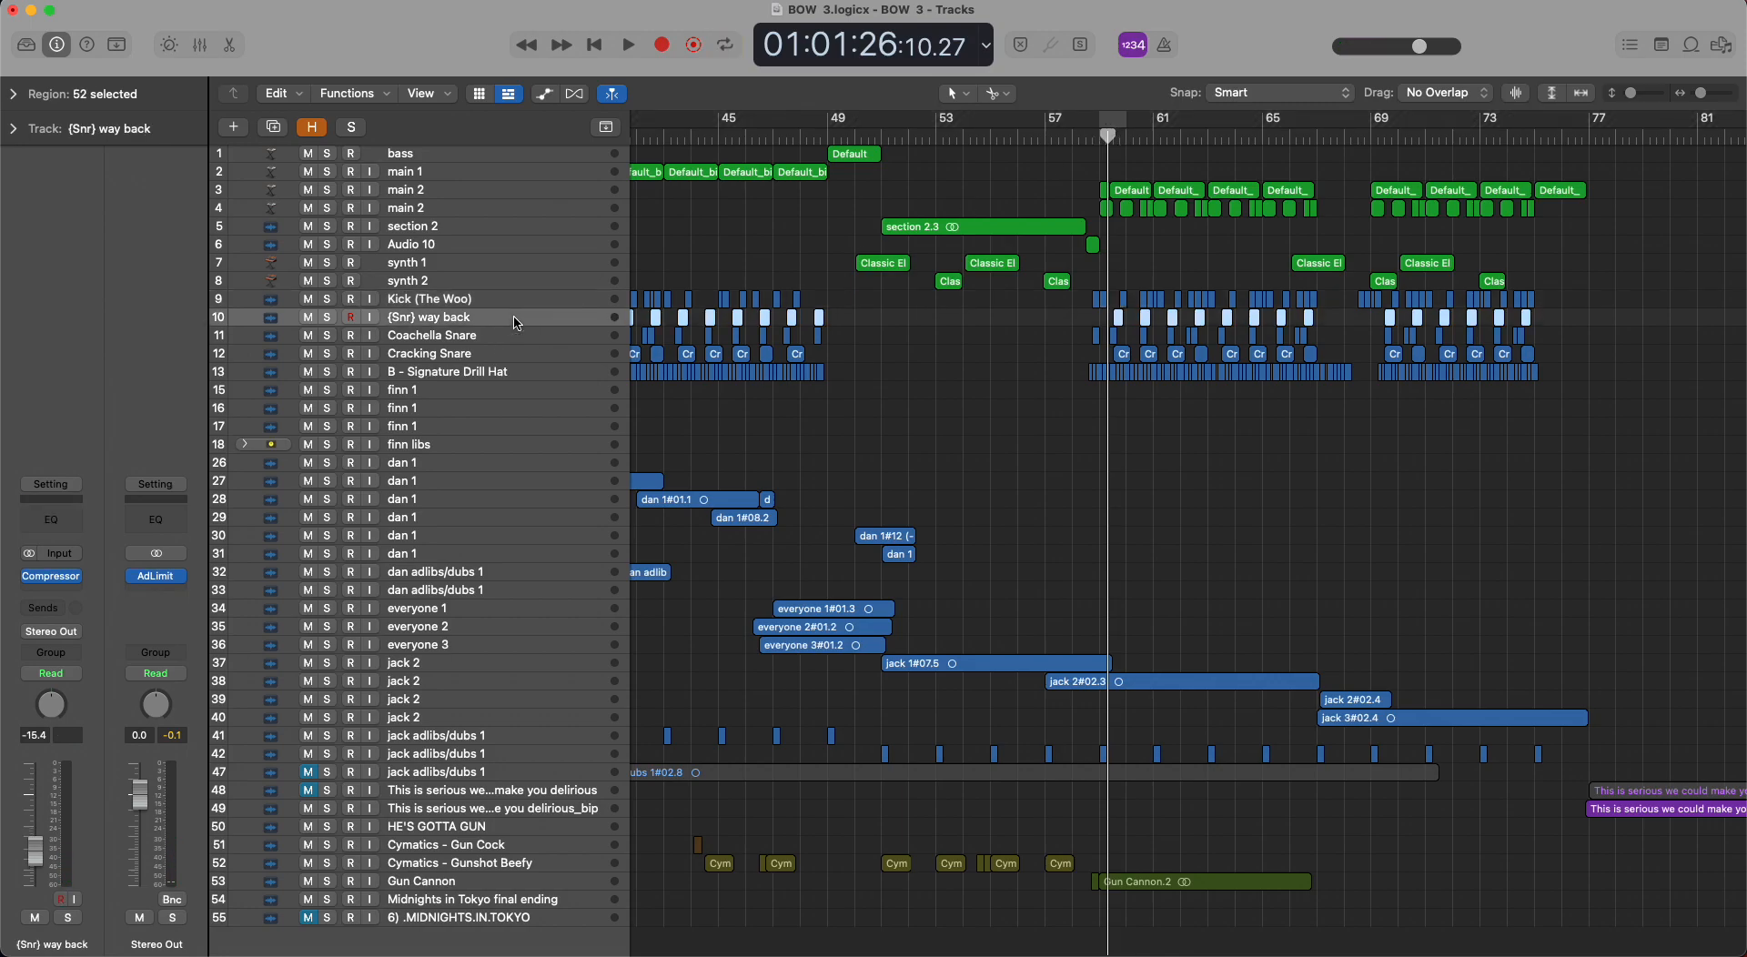
key(Down)
key(Down)
key(Down)
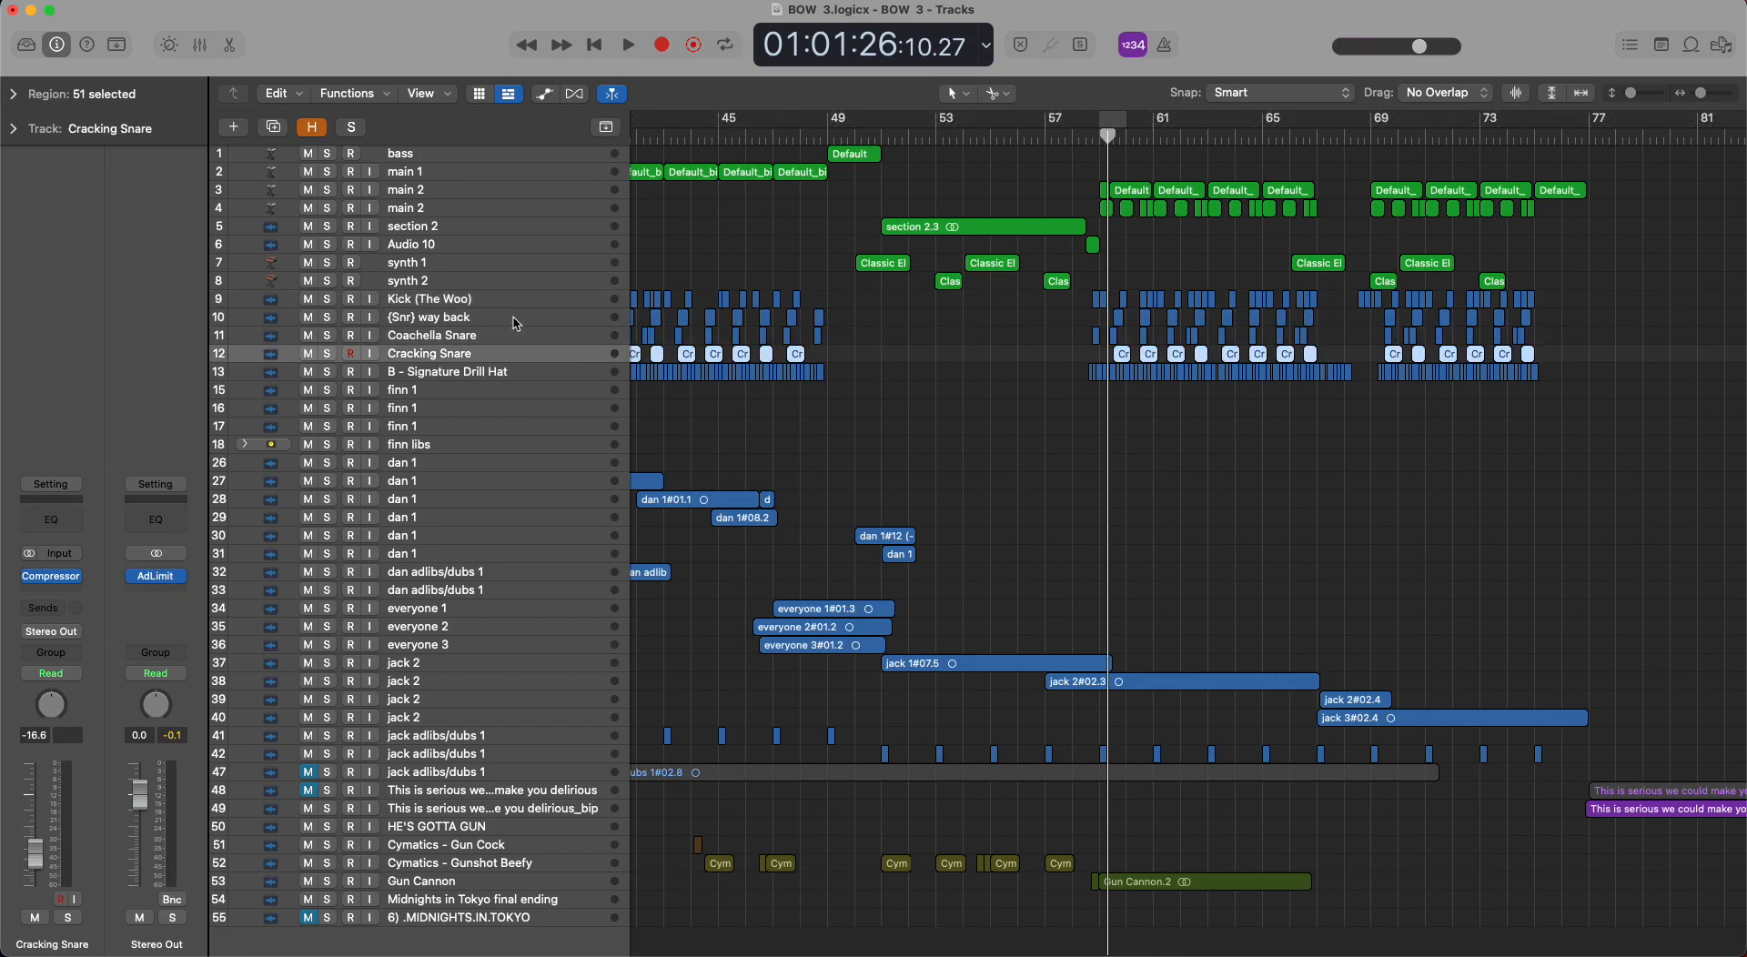
Solo B - Signature Drill Hat, play it from about bar 59, view its Tremolo settings, and clear the solo.
click(1099, 130)
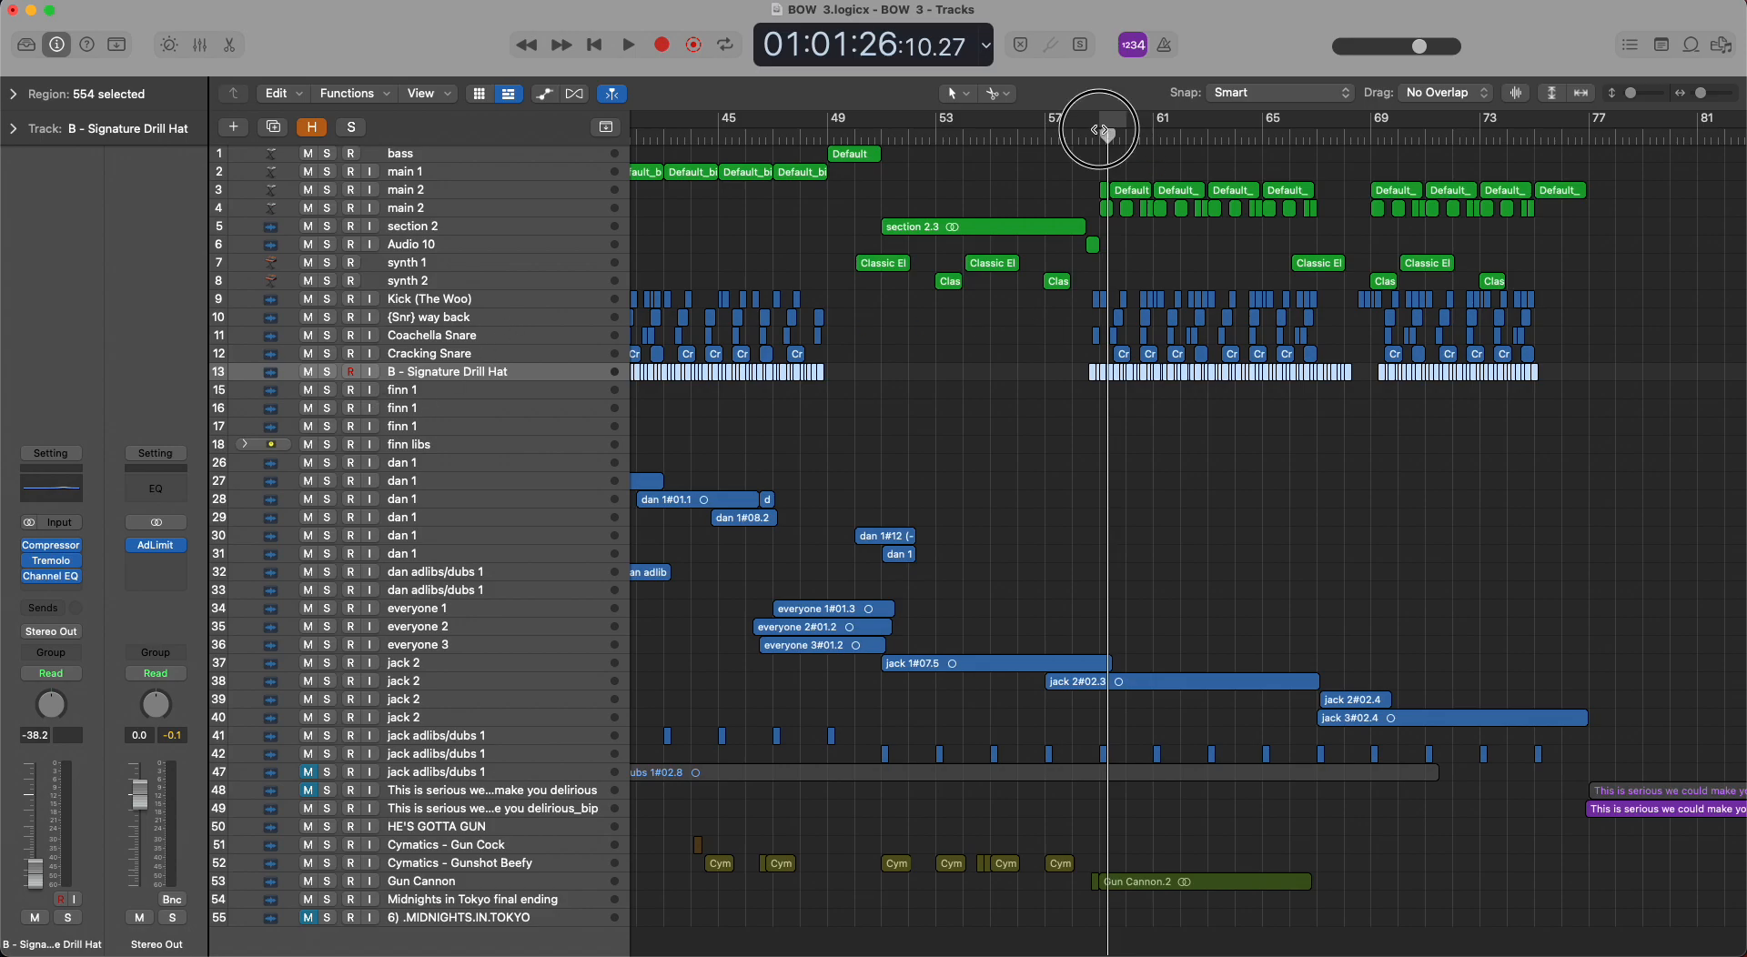
click(328, 373)
key(space)
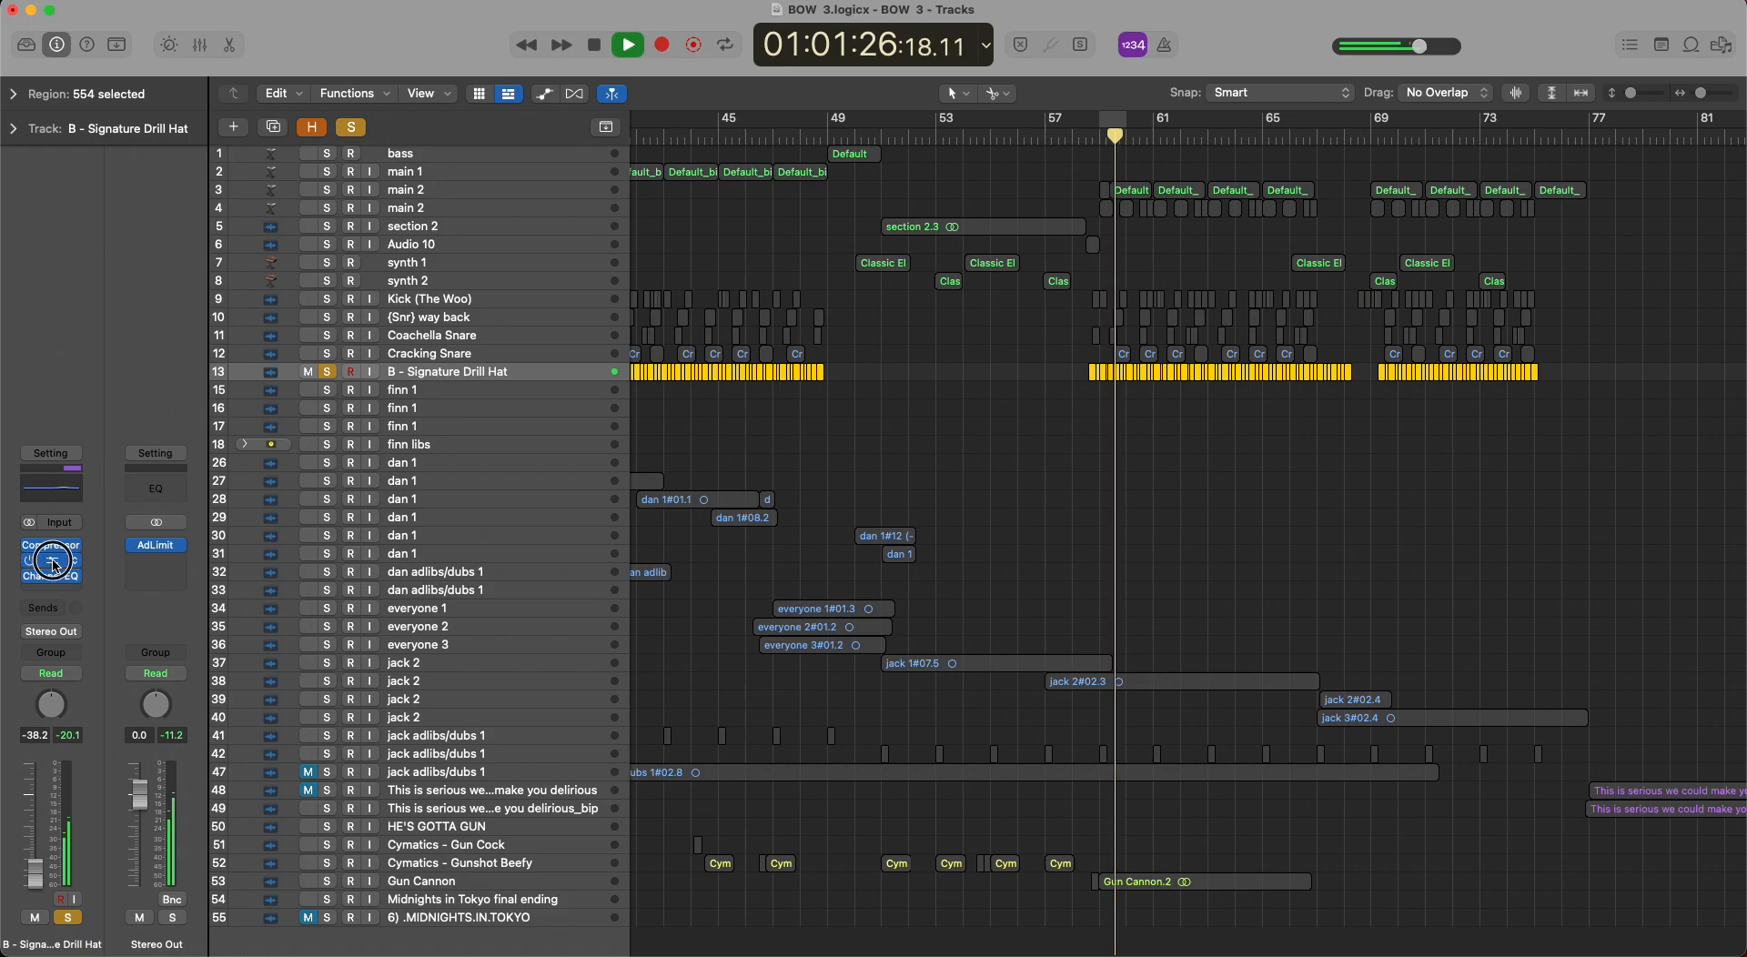
click(68, 559)
key(space)
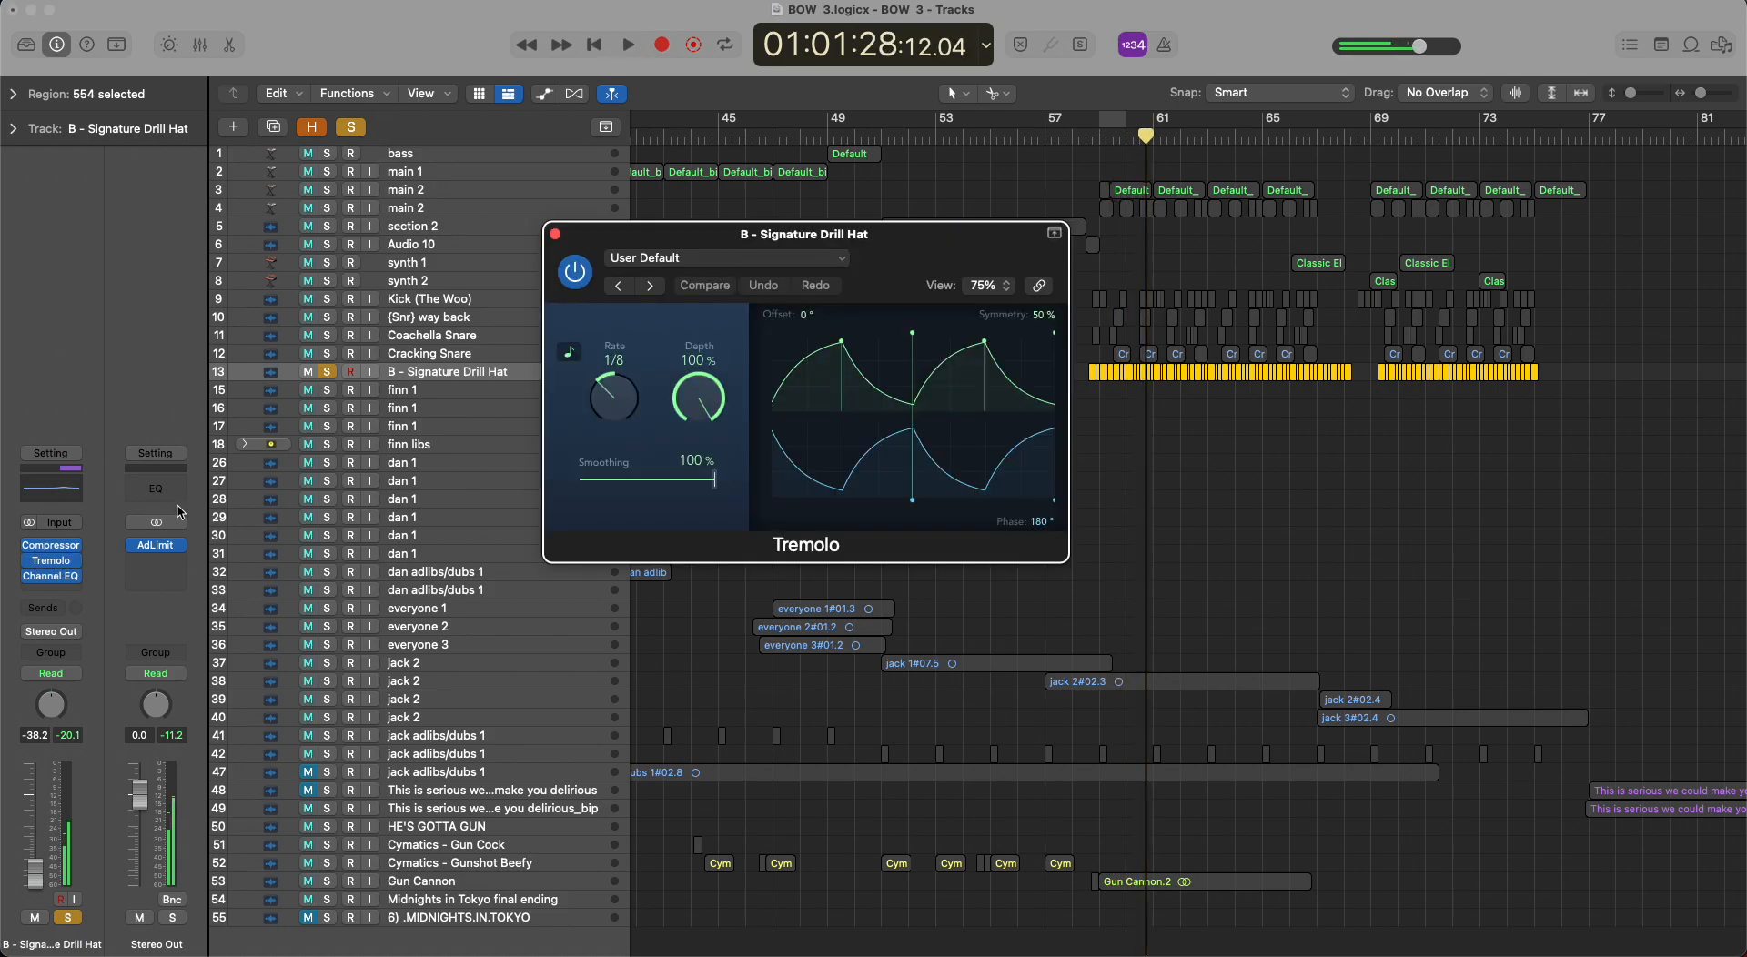
click(554, 234)
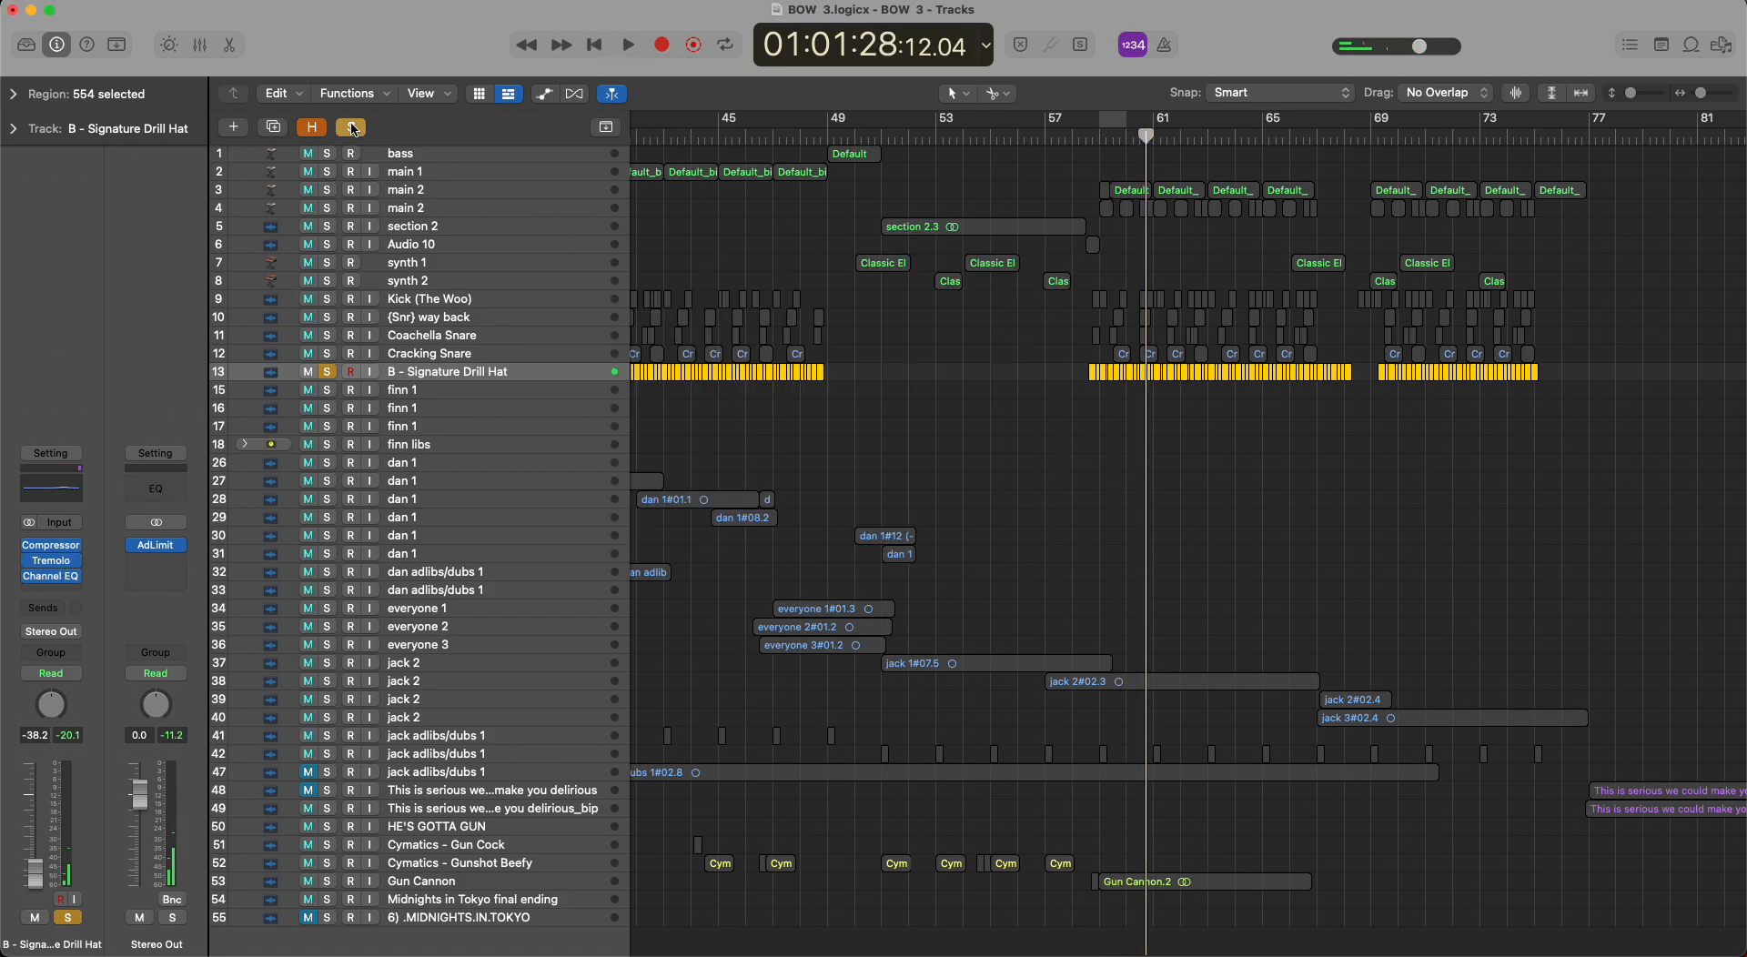
click(352, 128)
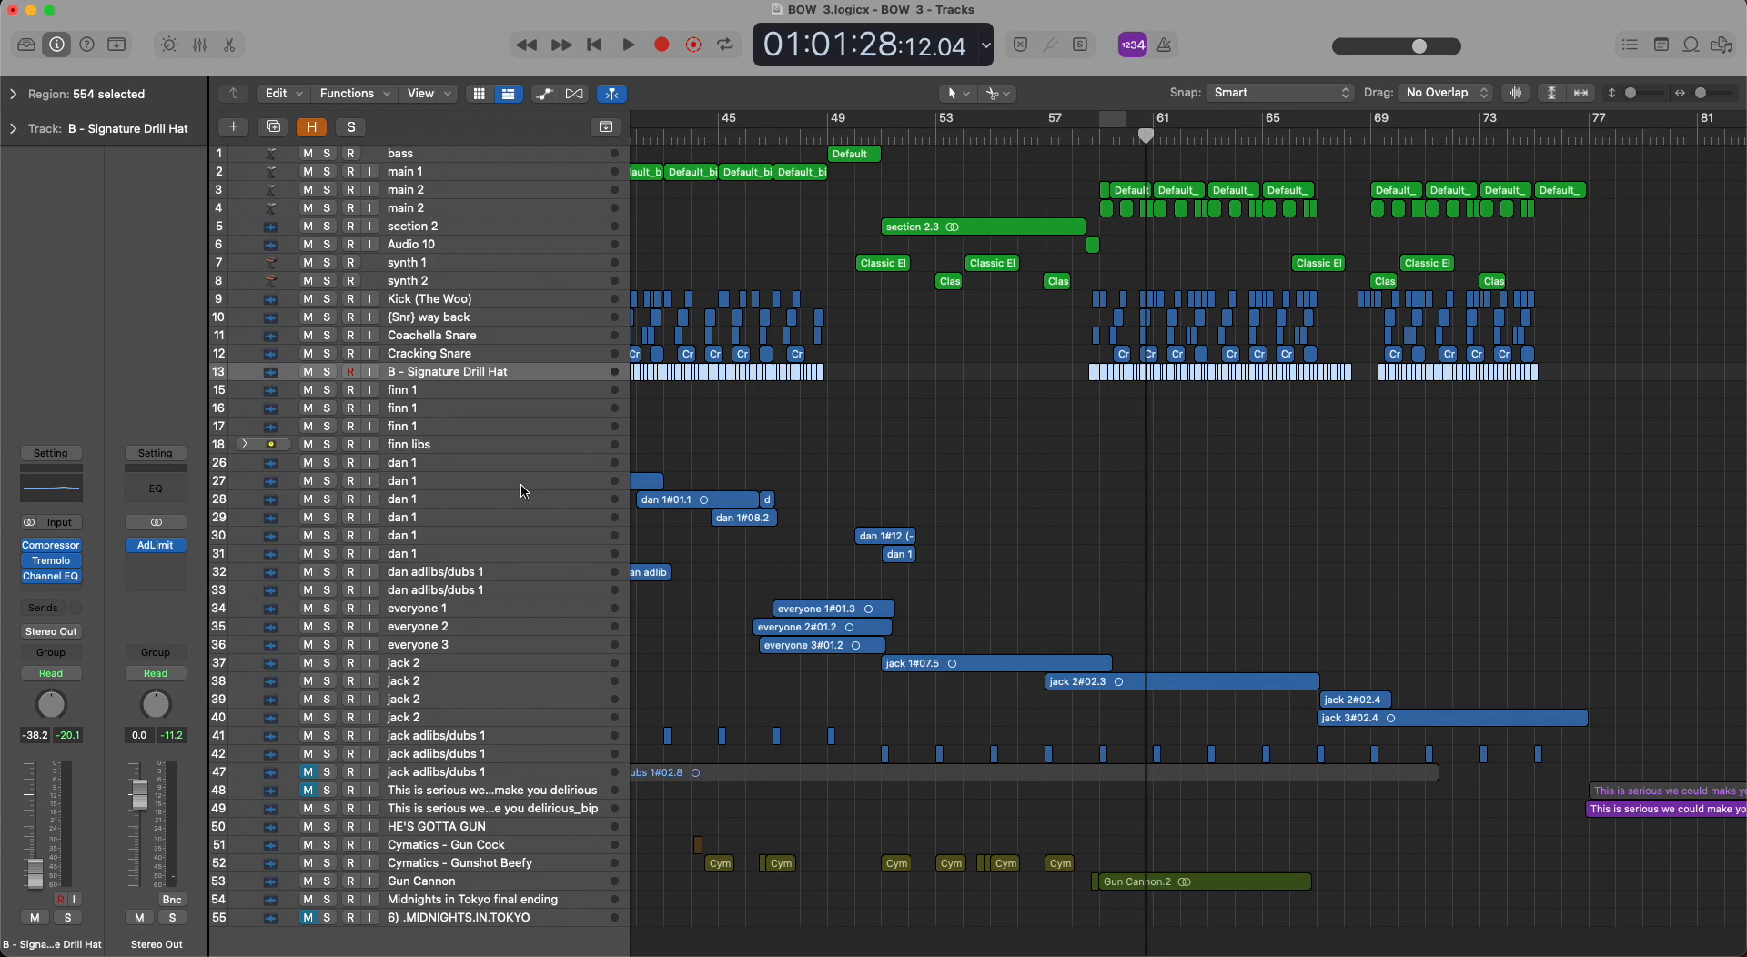
Select the first vocal track, track 15, and set the loop from bar 7 to bar 23.
key(super+Left)
key(super+Left)
key(super+Left)
key(super+Left)
key(super+Left)
key(super+Left)
scroll(525, 491, left, 3)
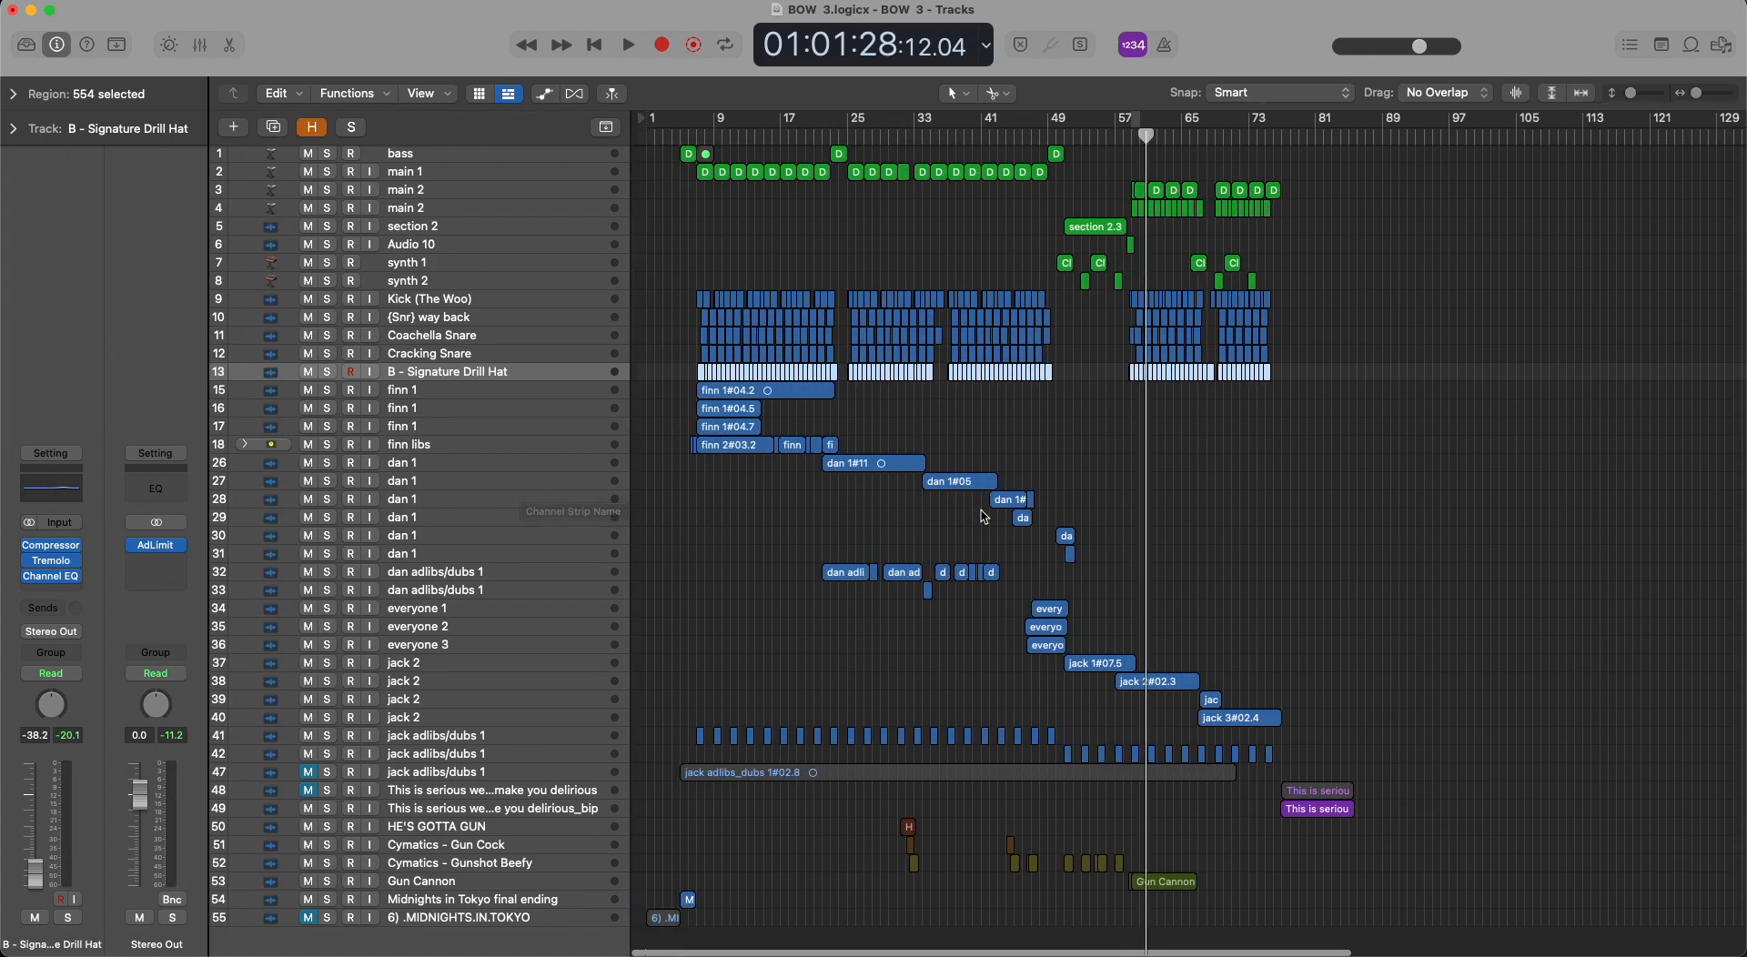
click(517, 394)
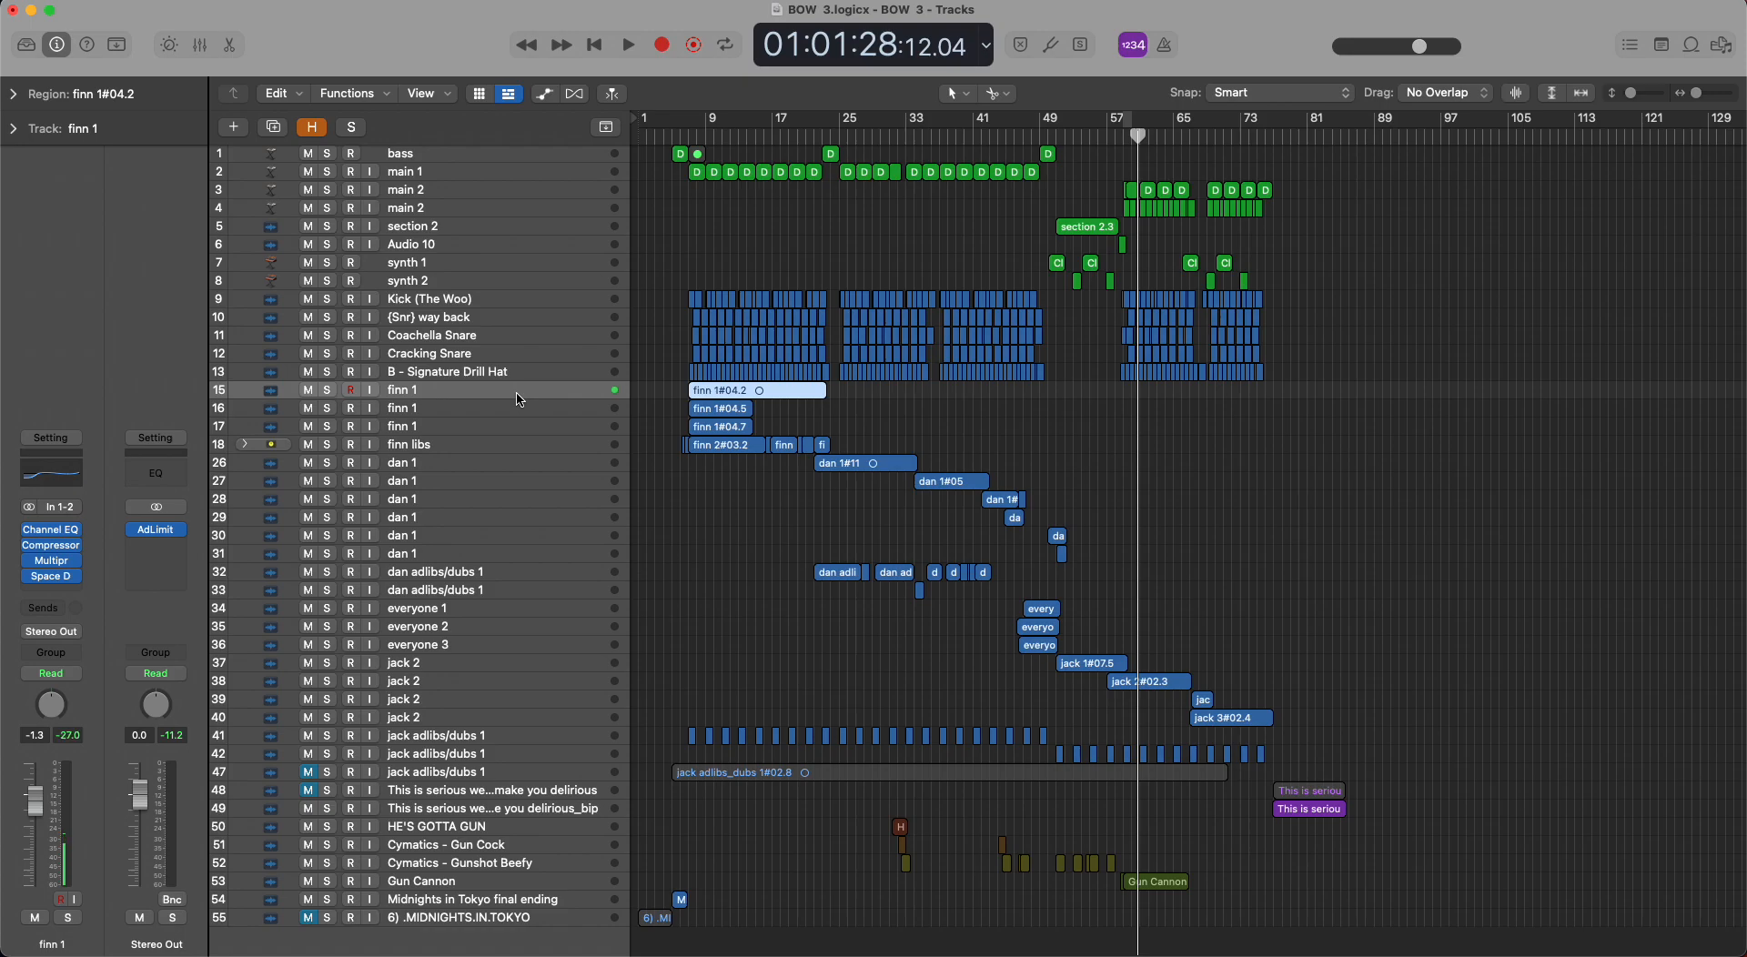
key(super+Right)
key(super+Right)
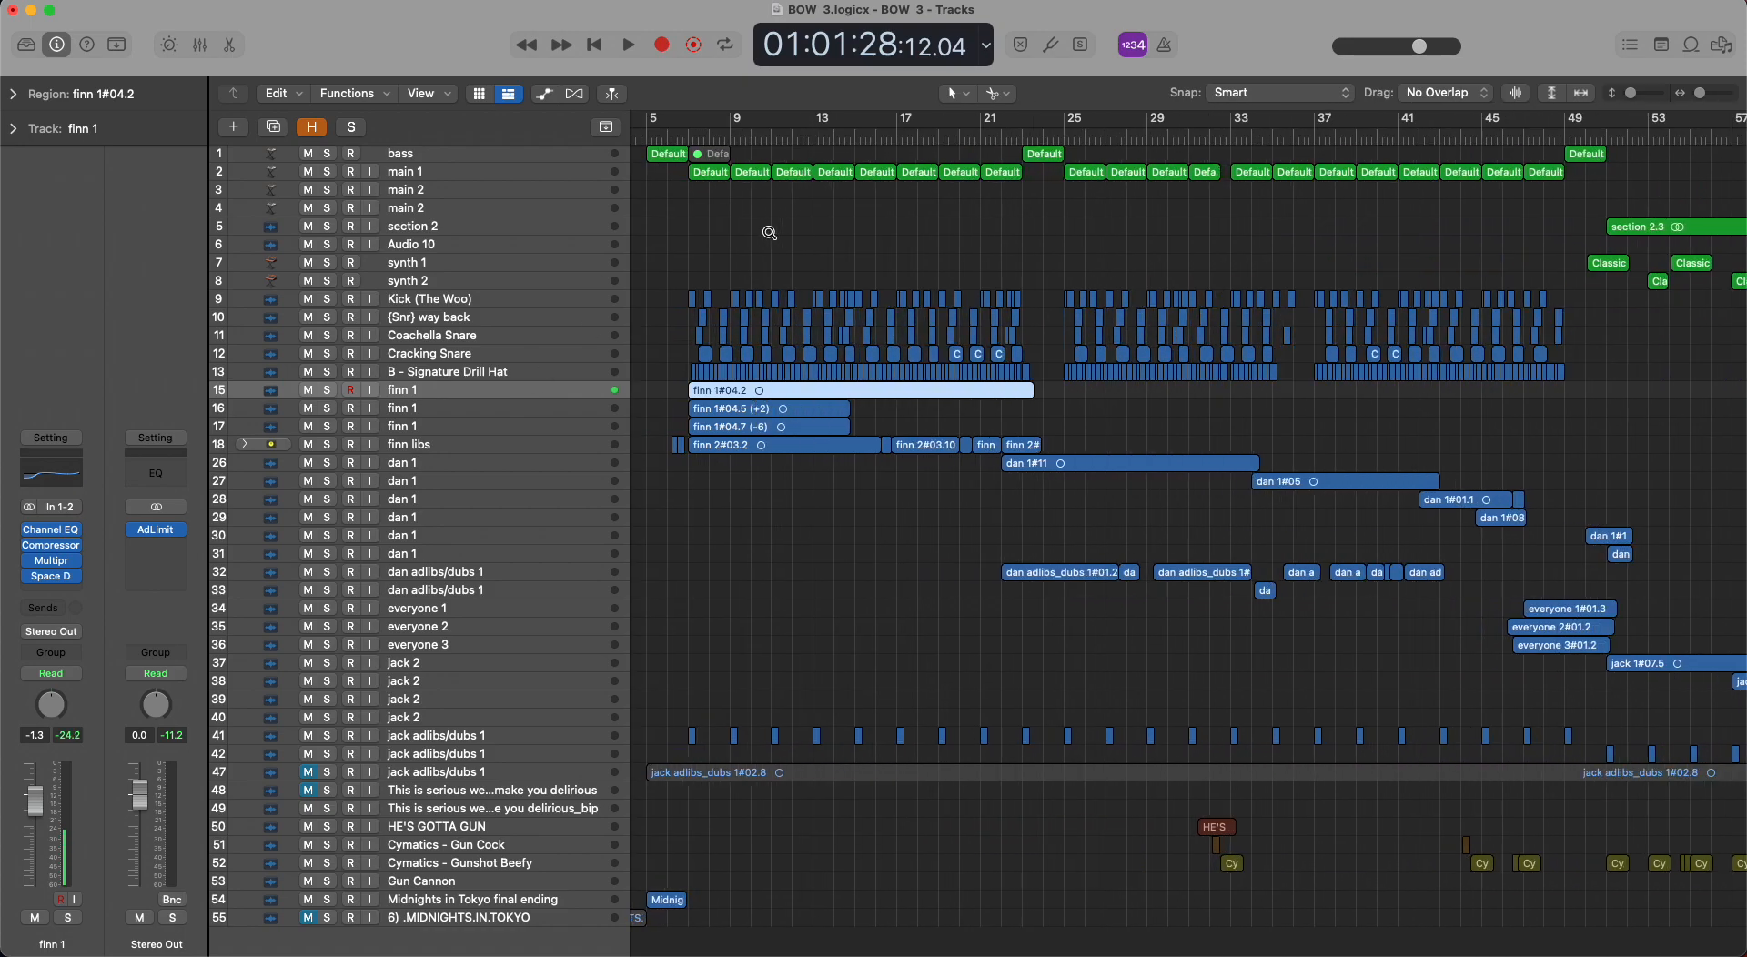
drag(693, 132, 1072, 123)
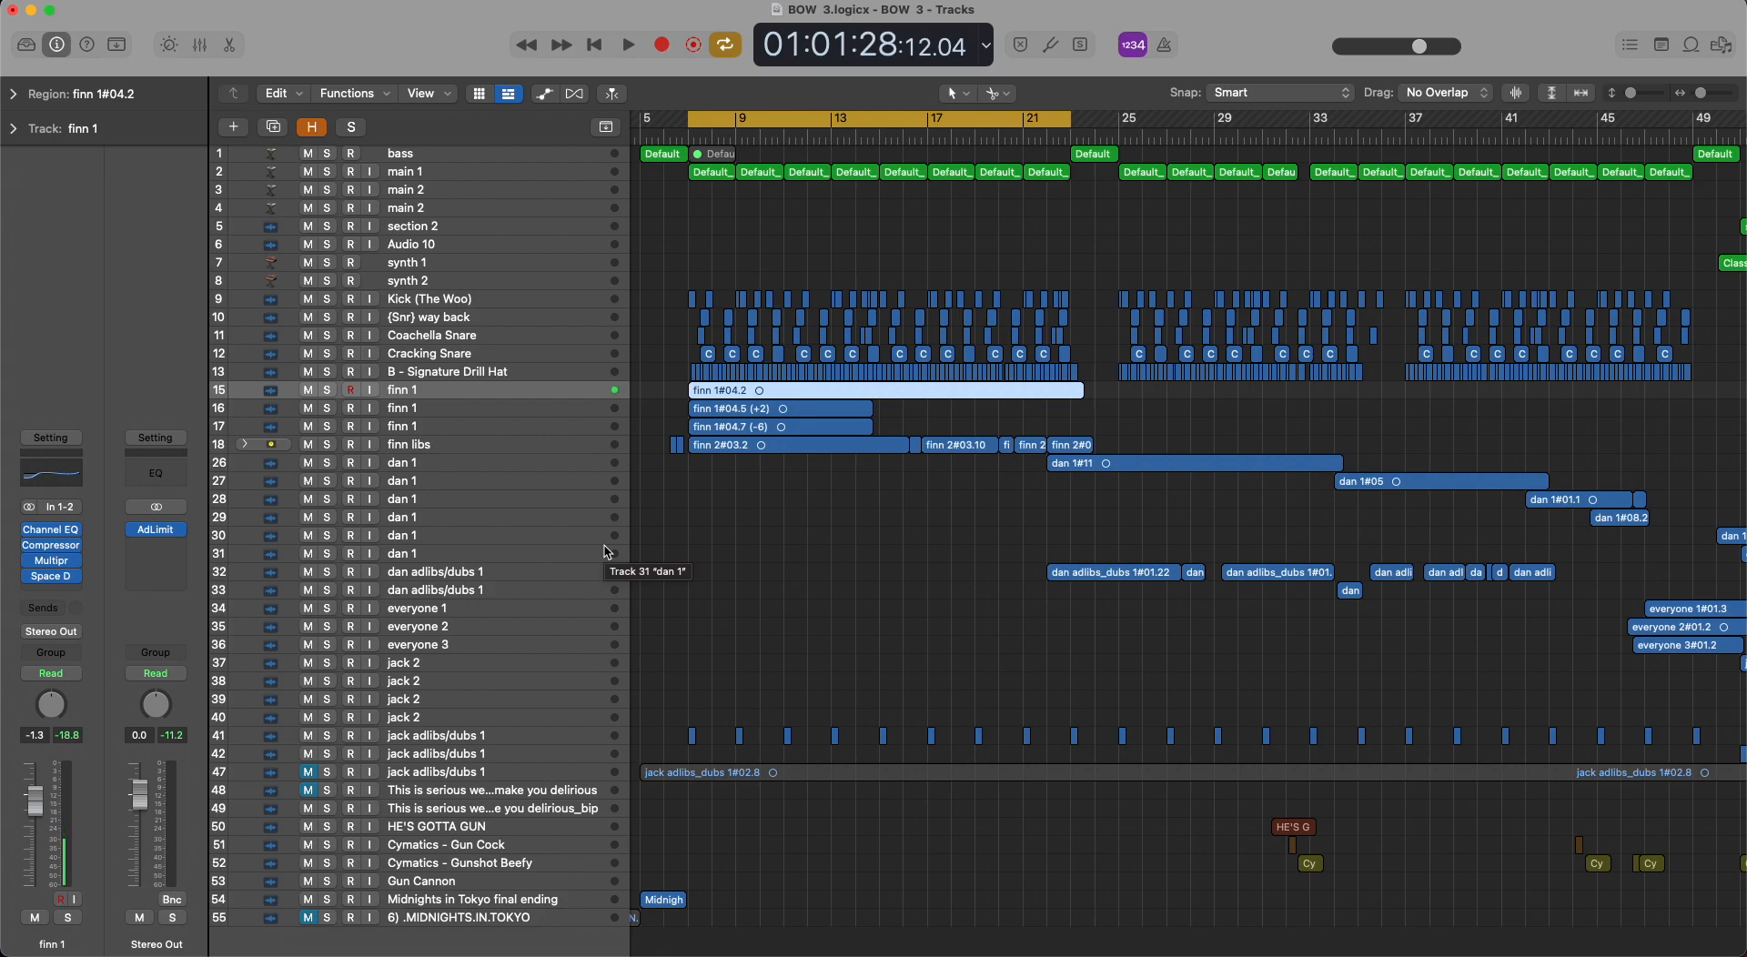
Deselect the vocal region, solo track 15, and play the start of its part from bar 7.
click(830, 533)
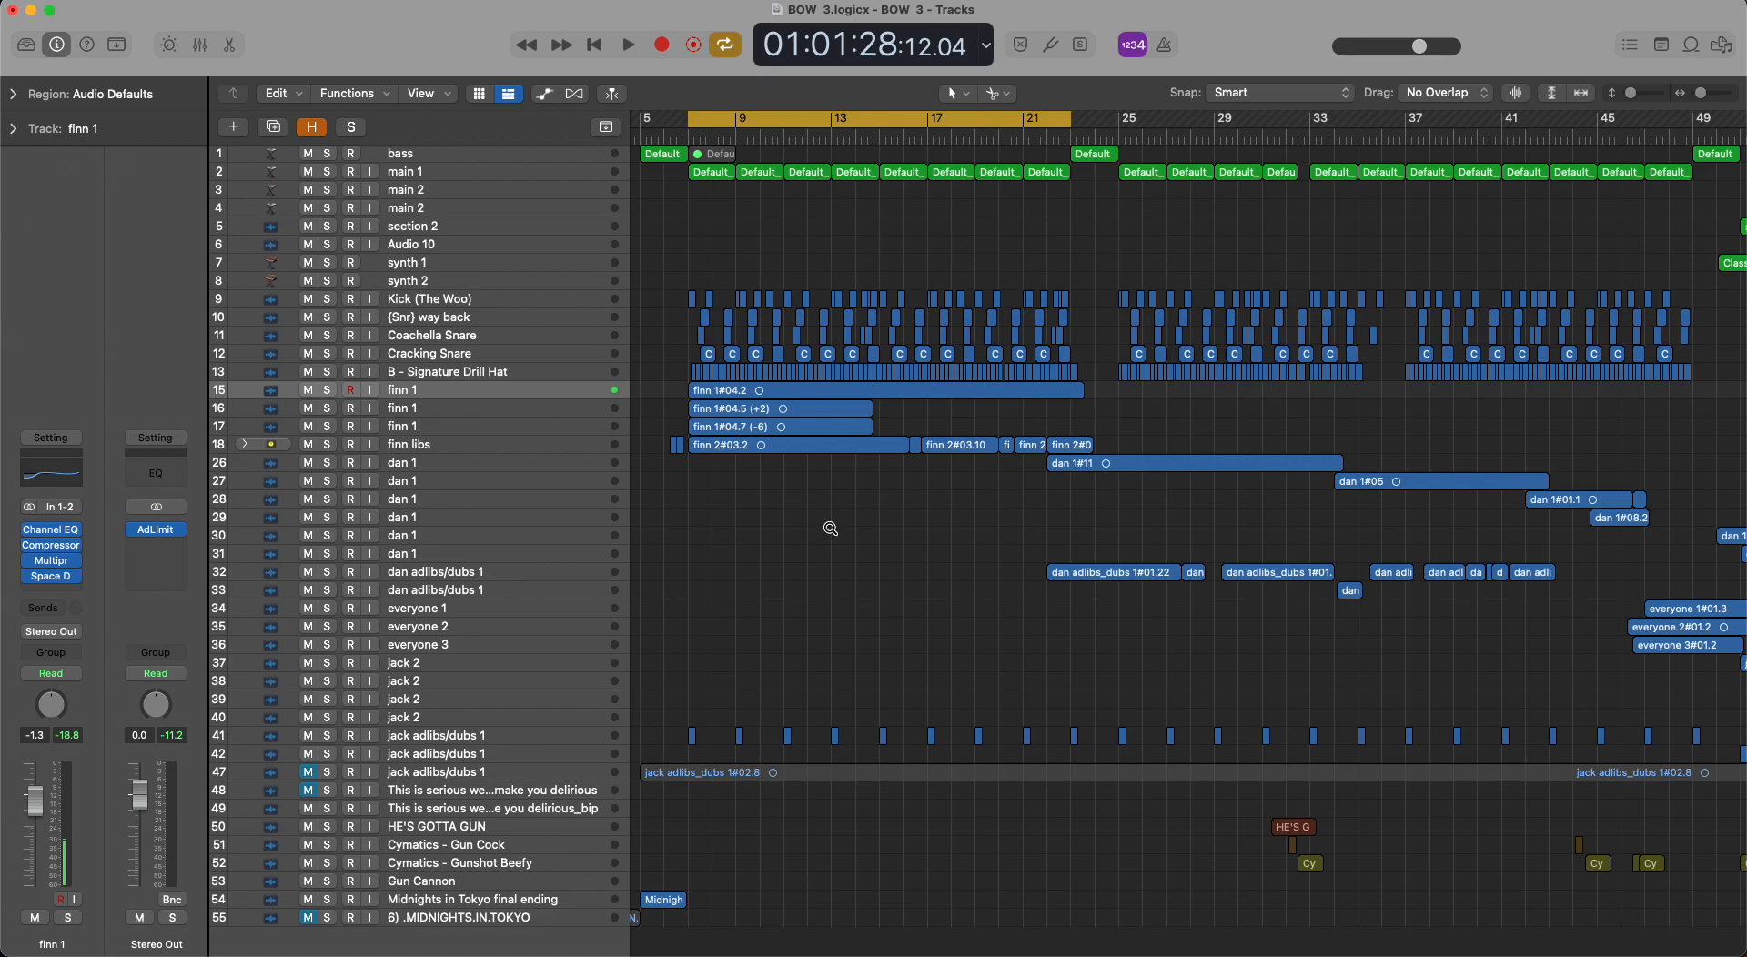
scroll(830, 528, up, 5)
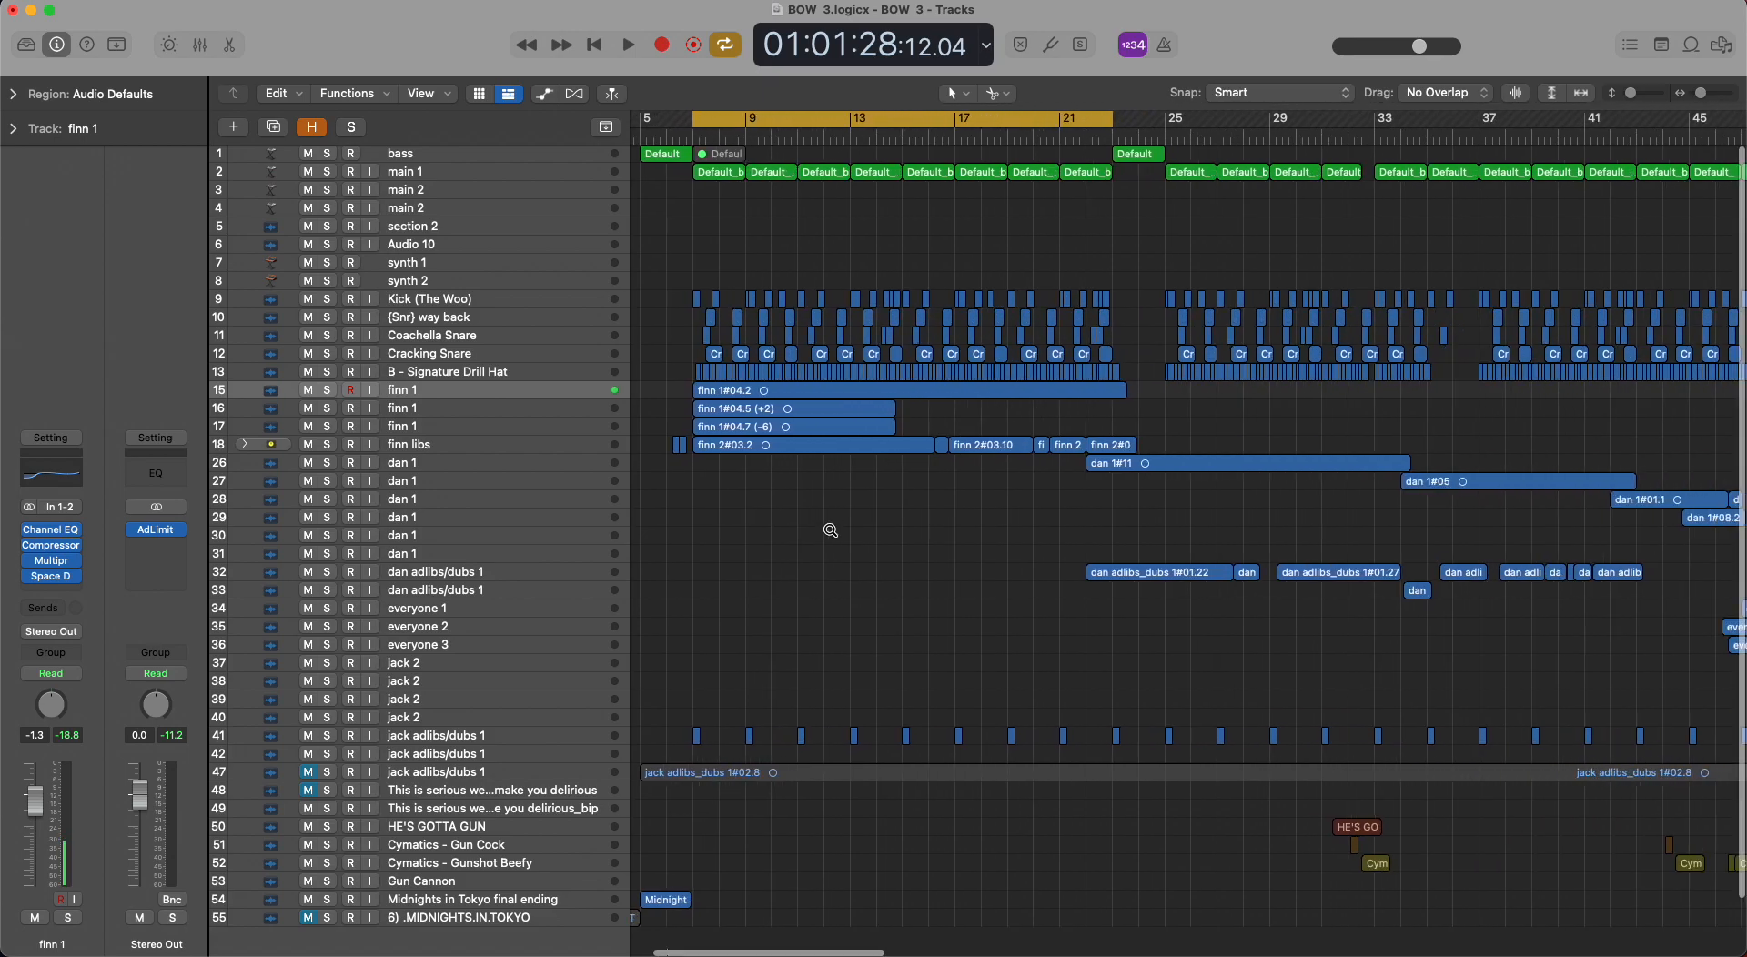
scroll(830, 529, down, 1)
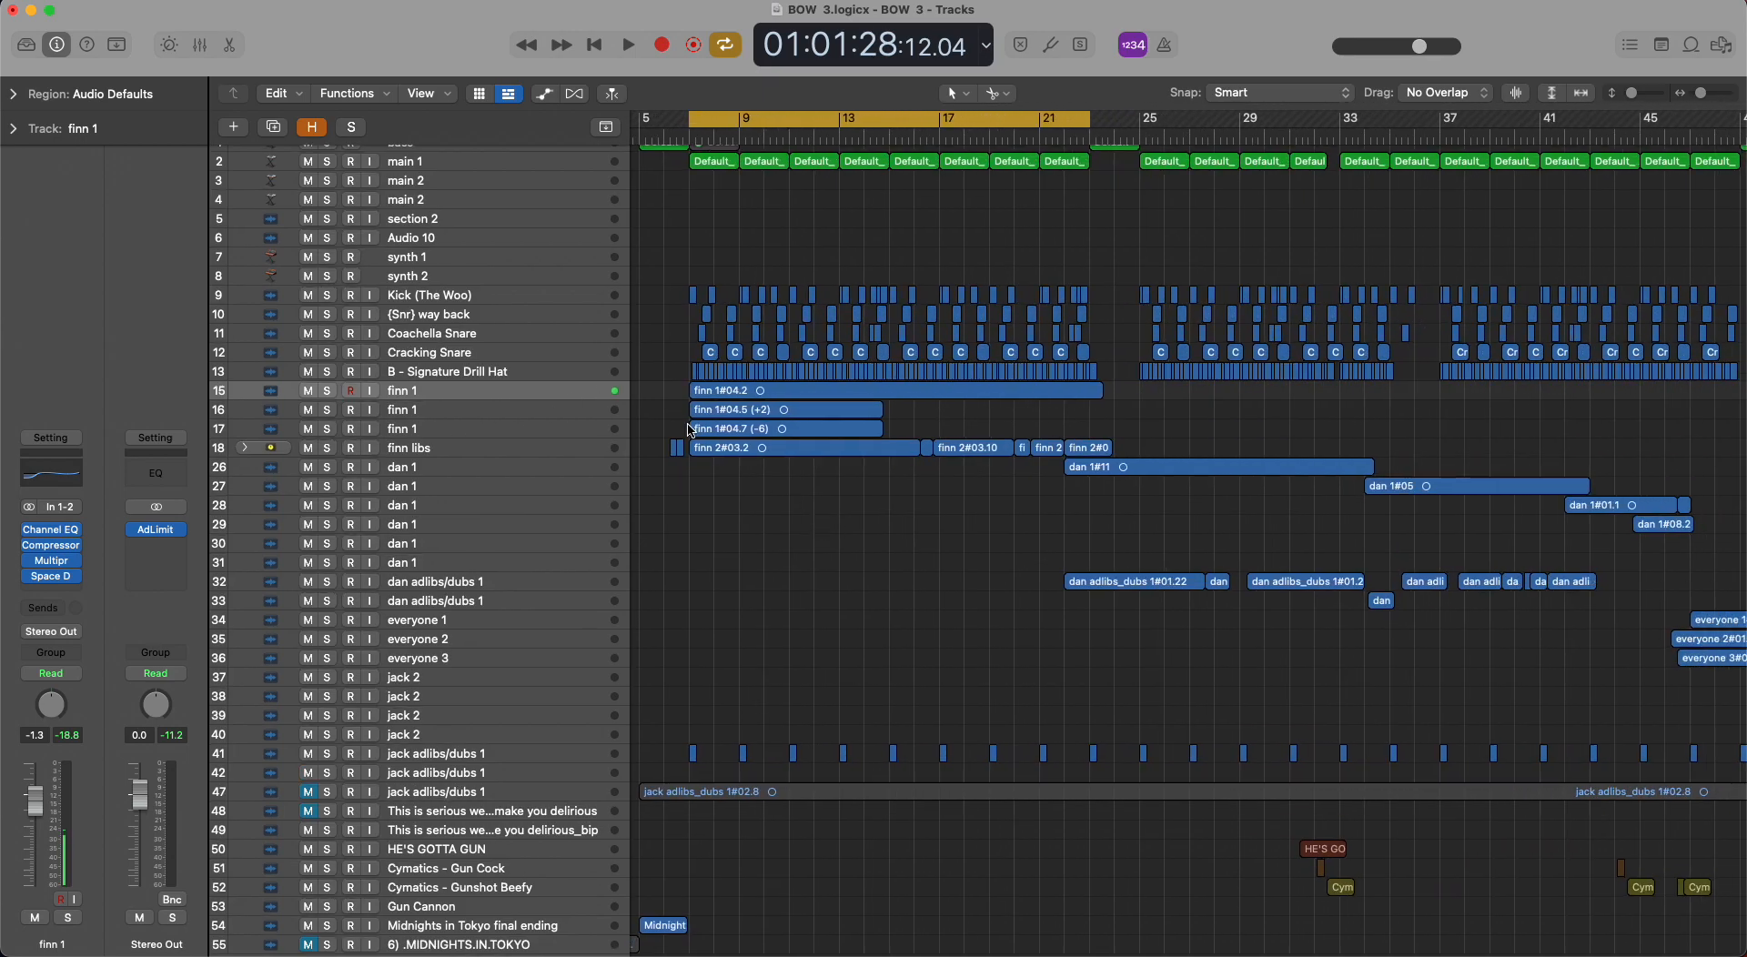
scroll(692, 430, left, 3)
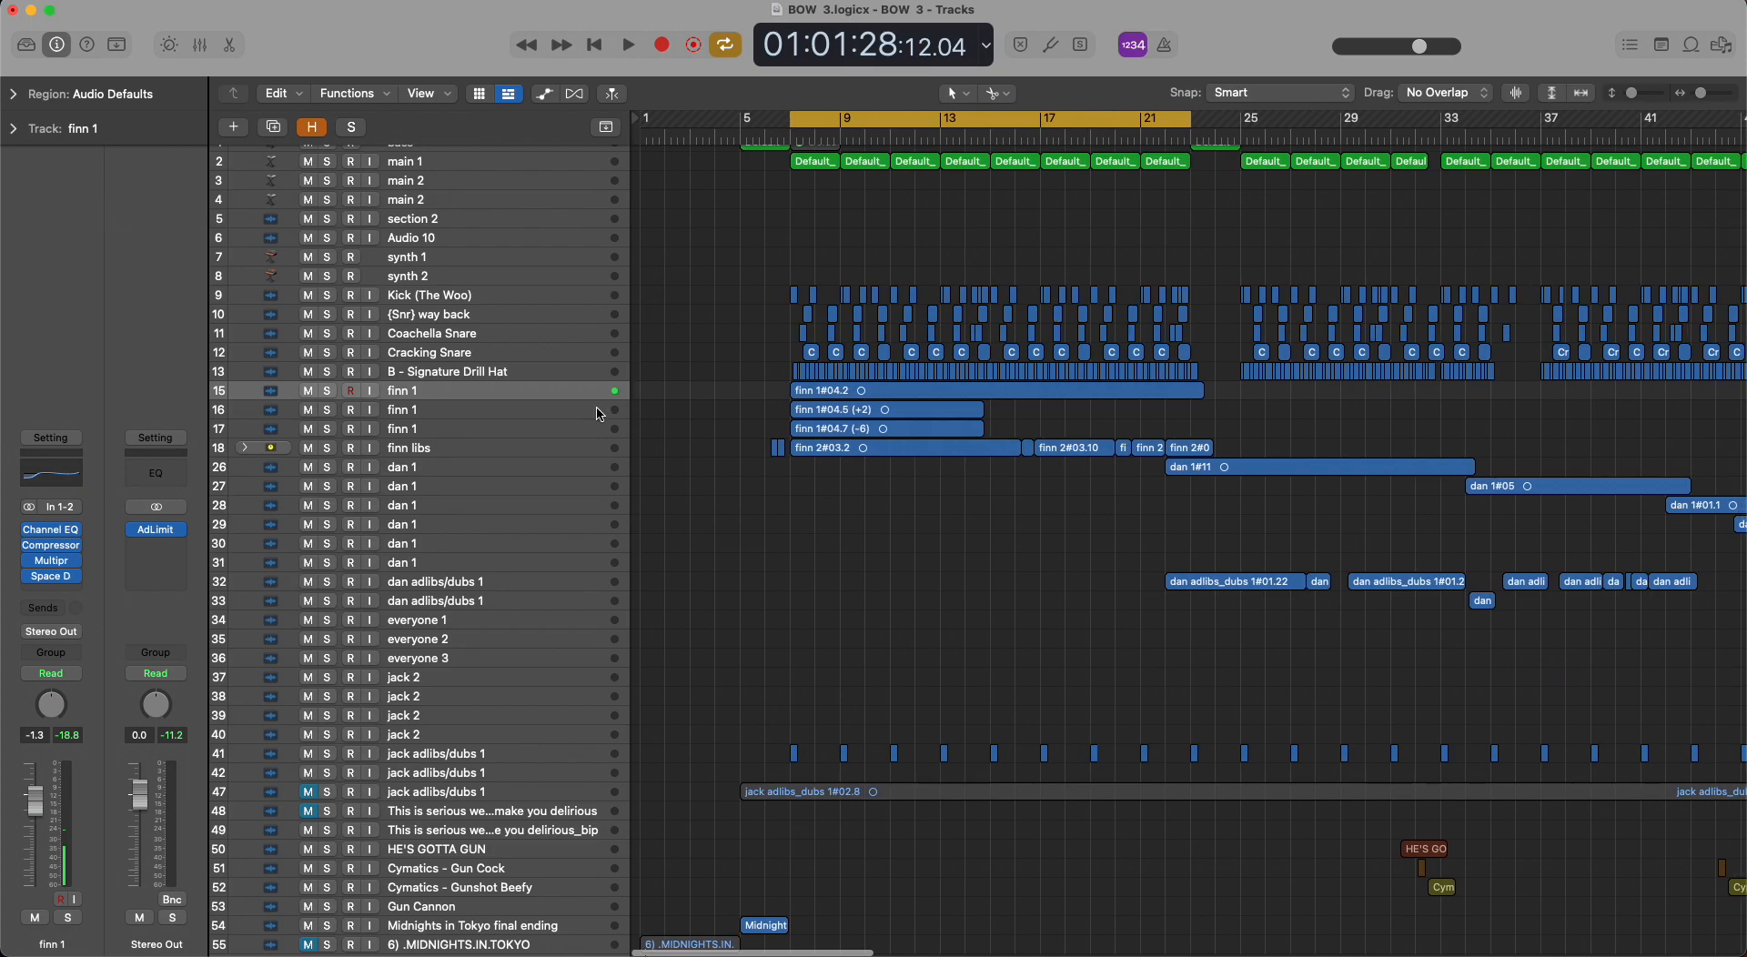
click(328, 391)
key(space)
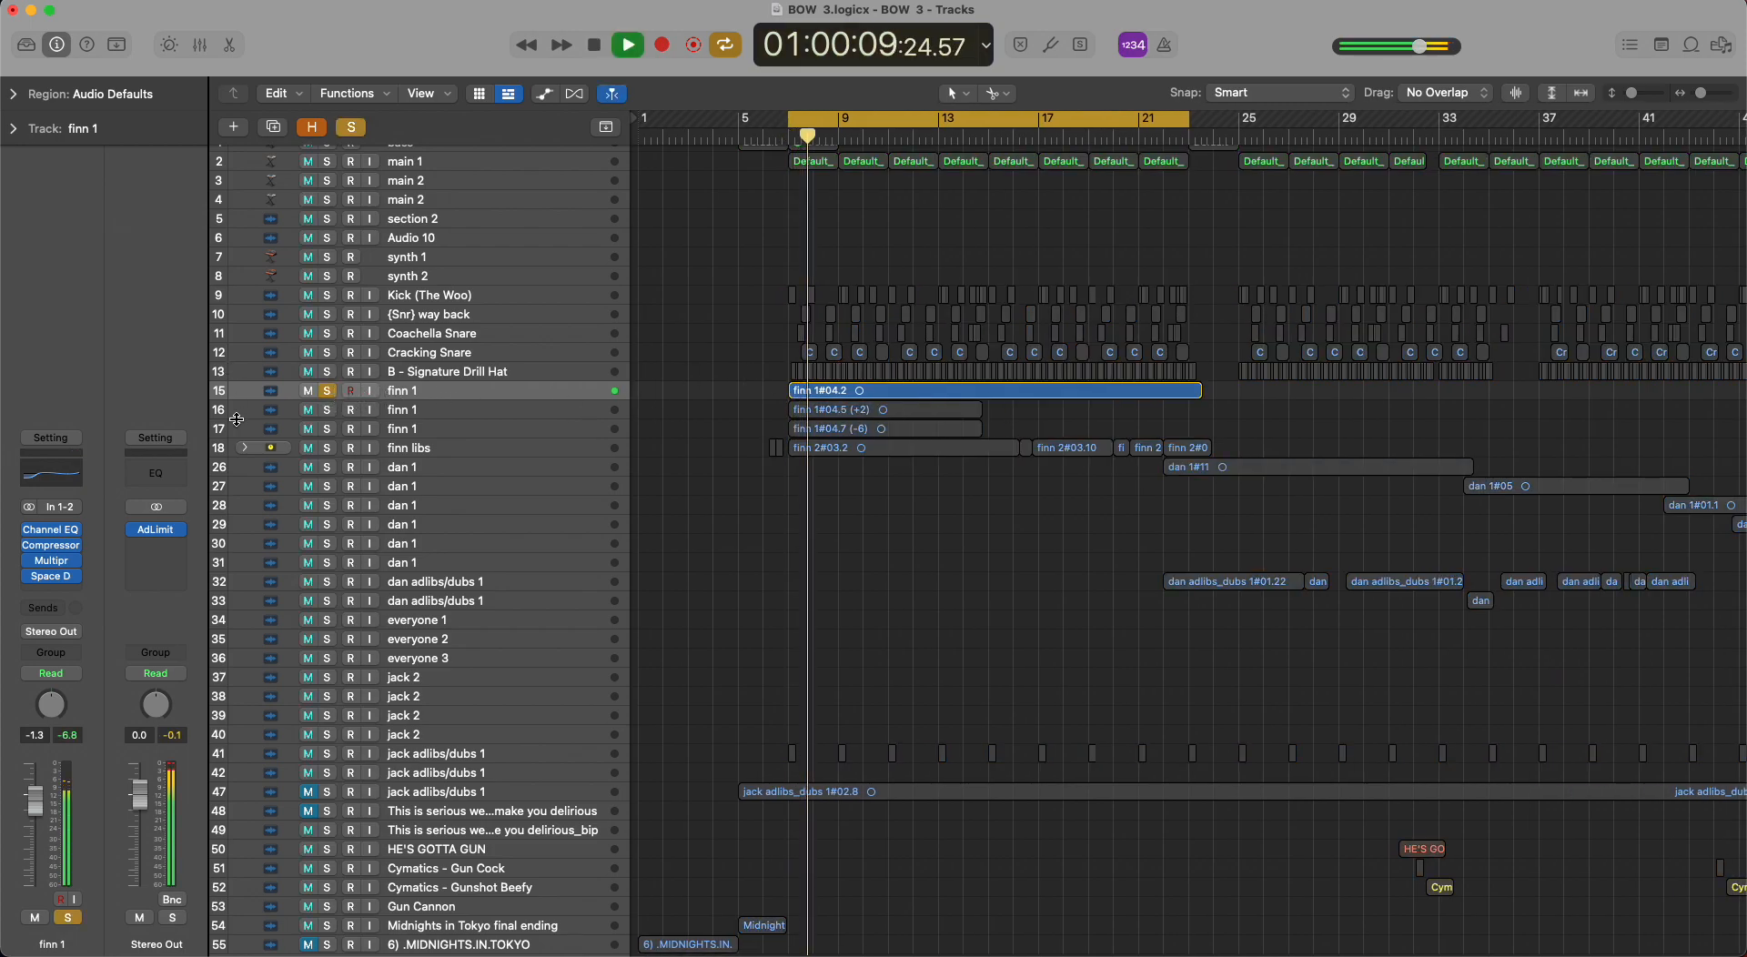
key(space)
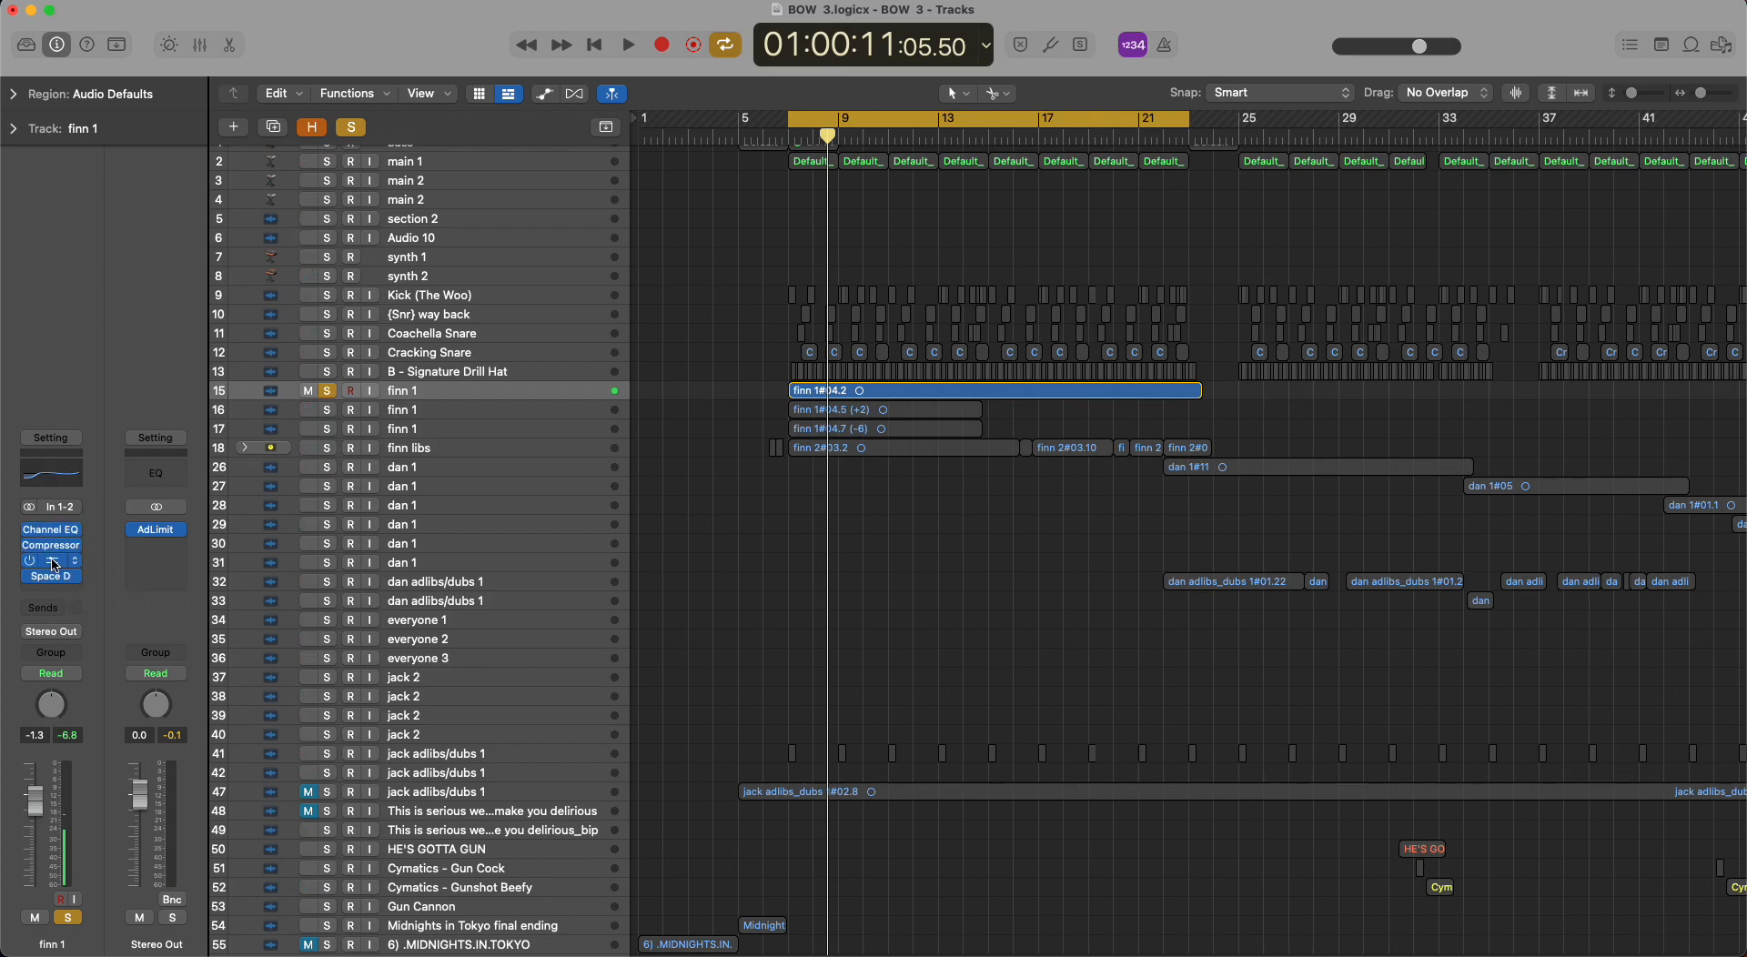
View the Compressor settings on track 15 with brief playback, and look at its Multipressor and Space Designer settings.
click(51, 545)
key(space)
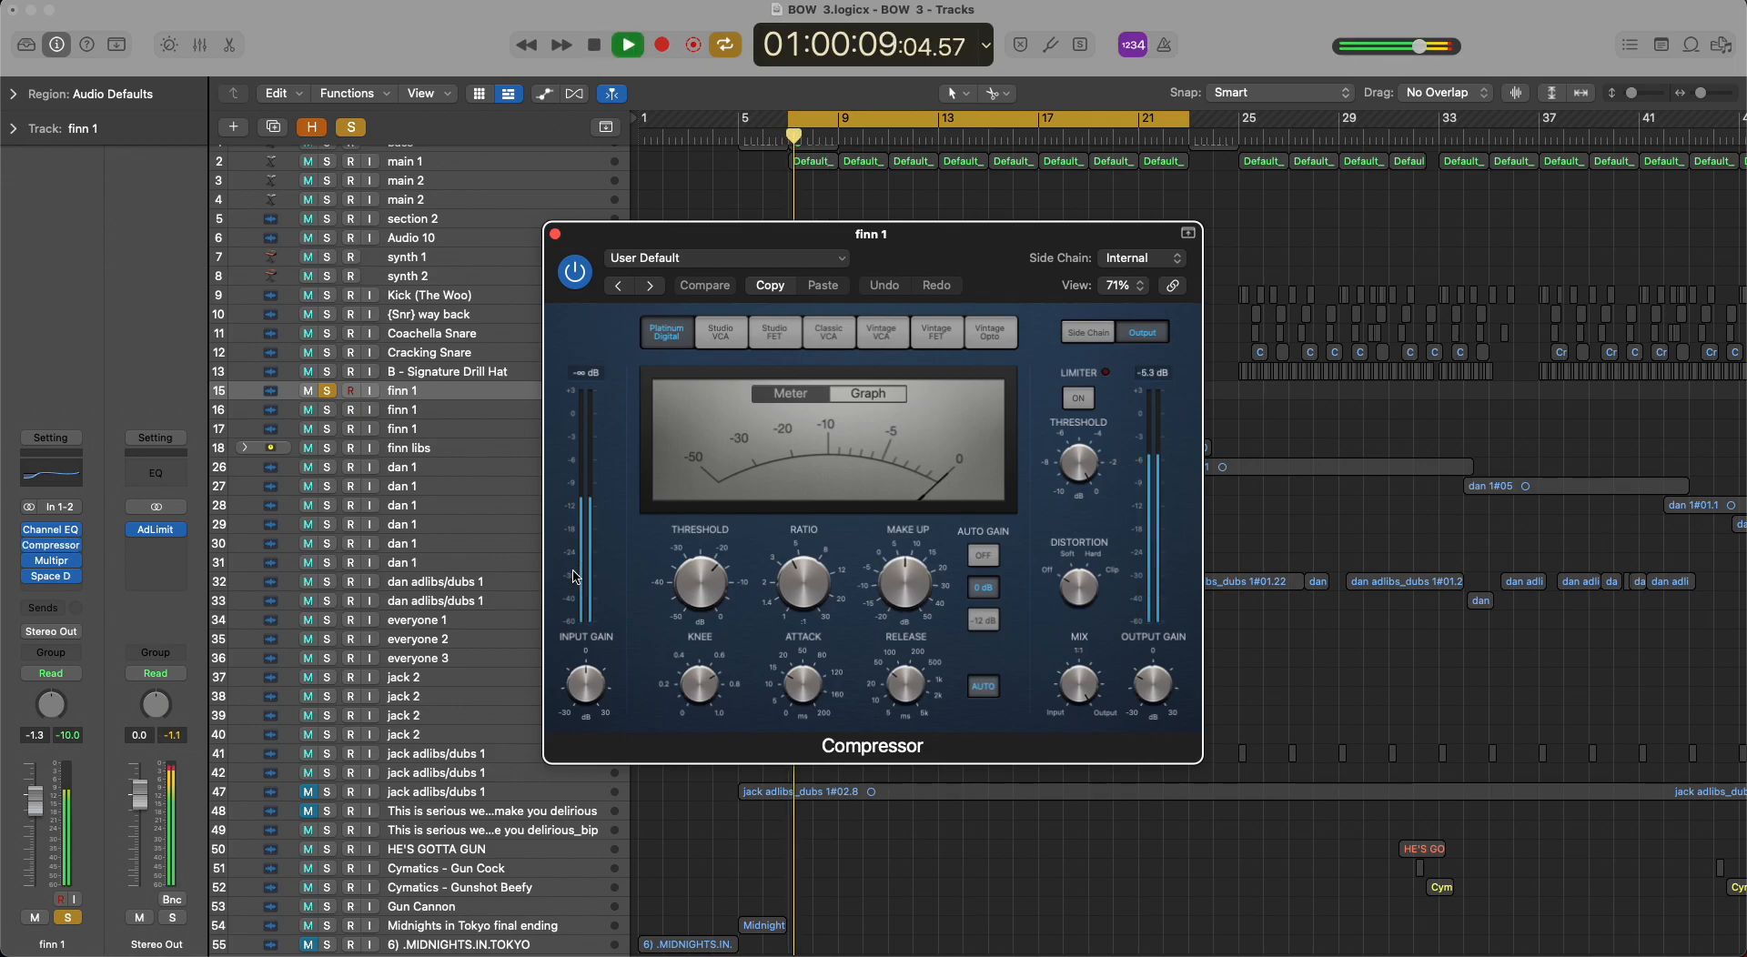
key(space)
click(554, 234)
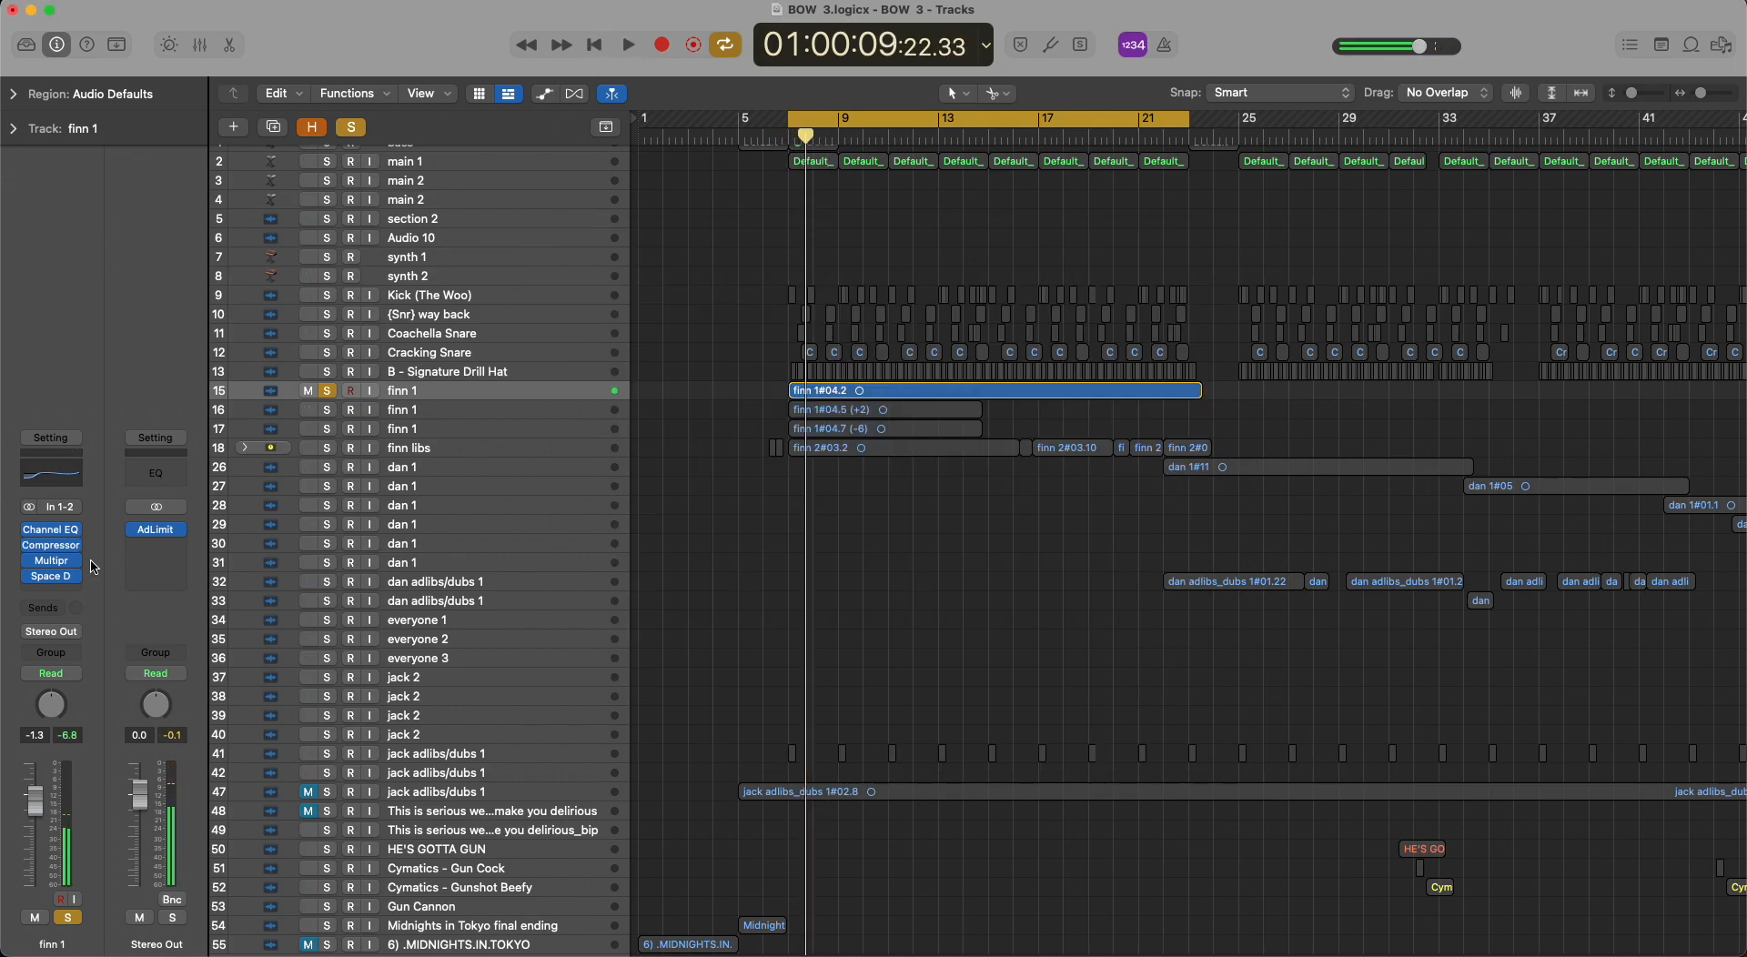
click(57, 561)
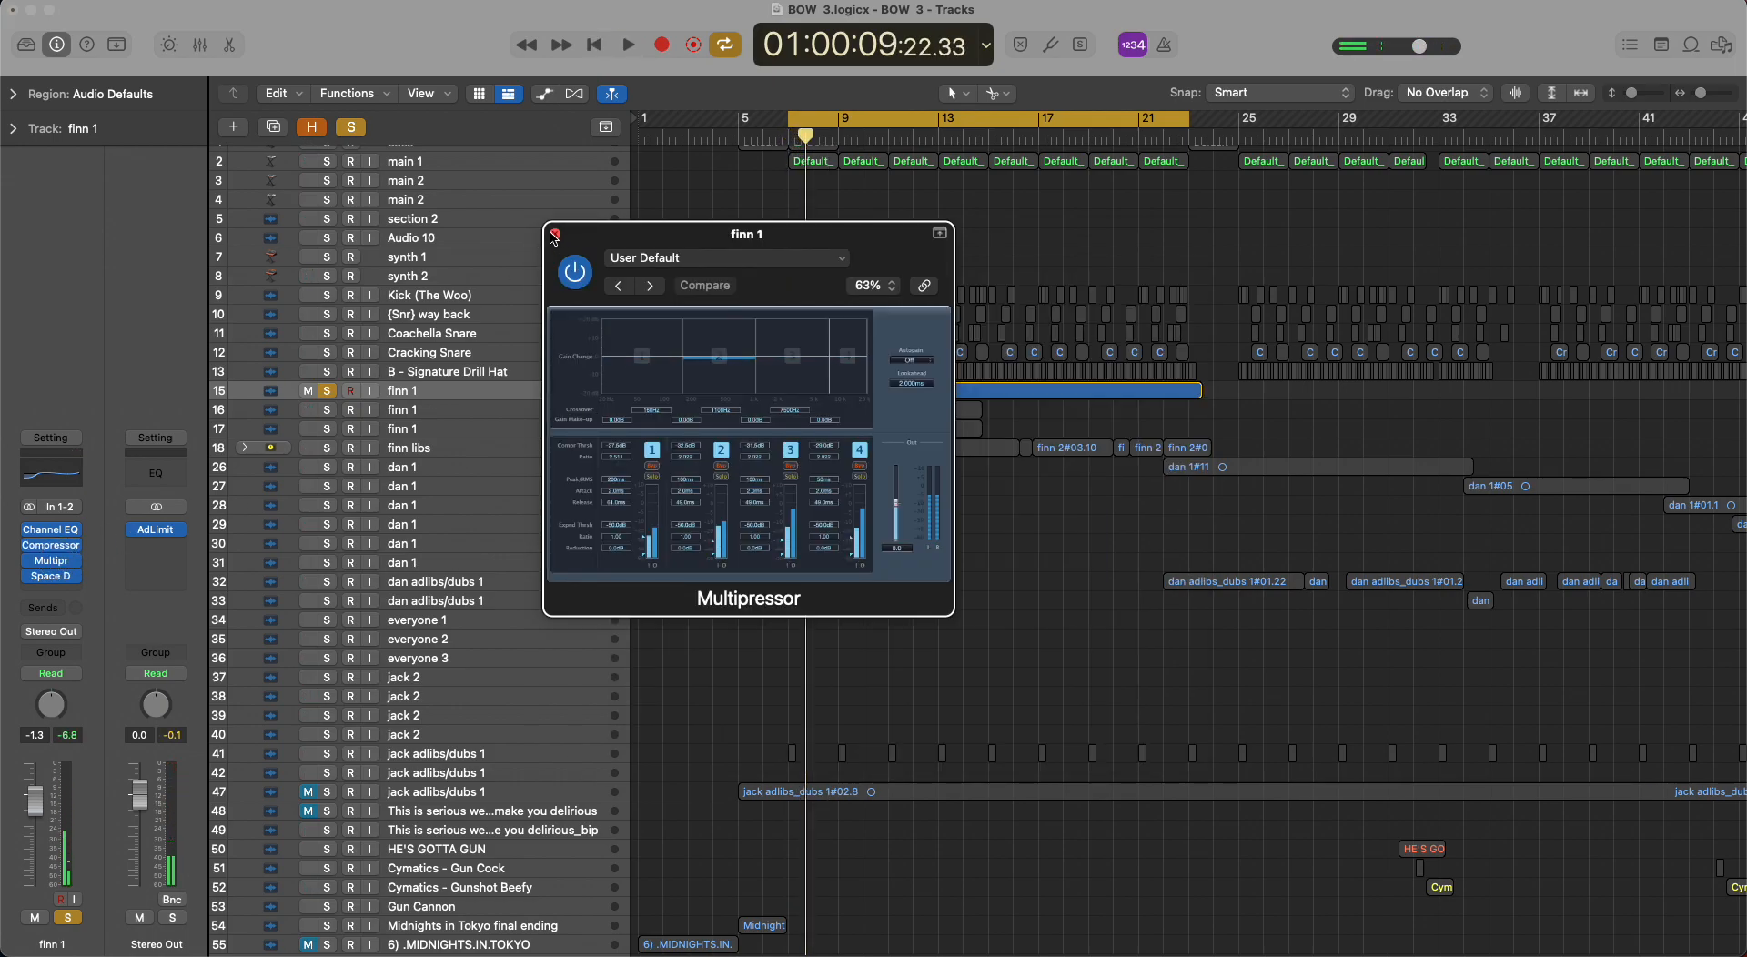
click(554, 235)
click(54, 578)
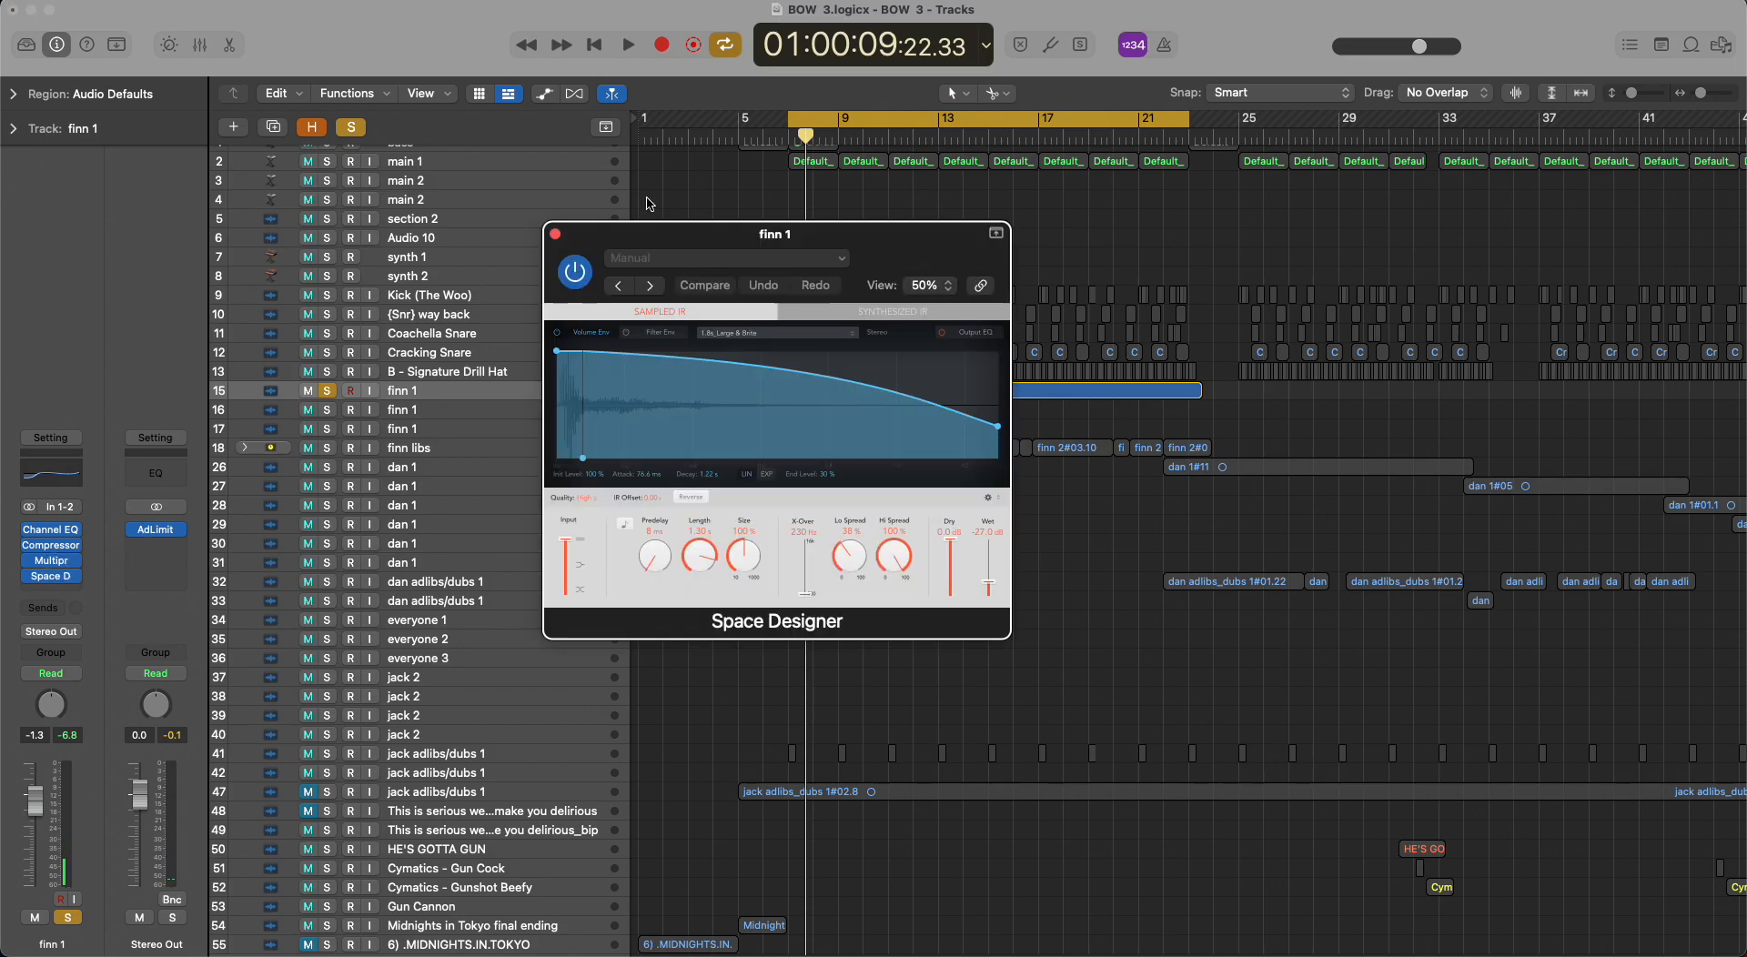
click(554, 235)
Replay the start of track 15, switch the solo to vocal track 16, and play its part from bar 7.
key(space)
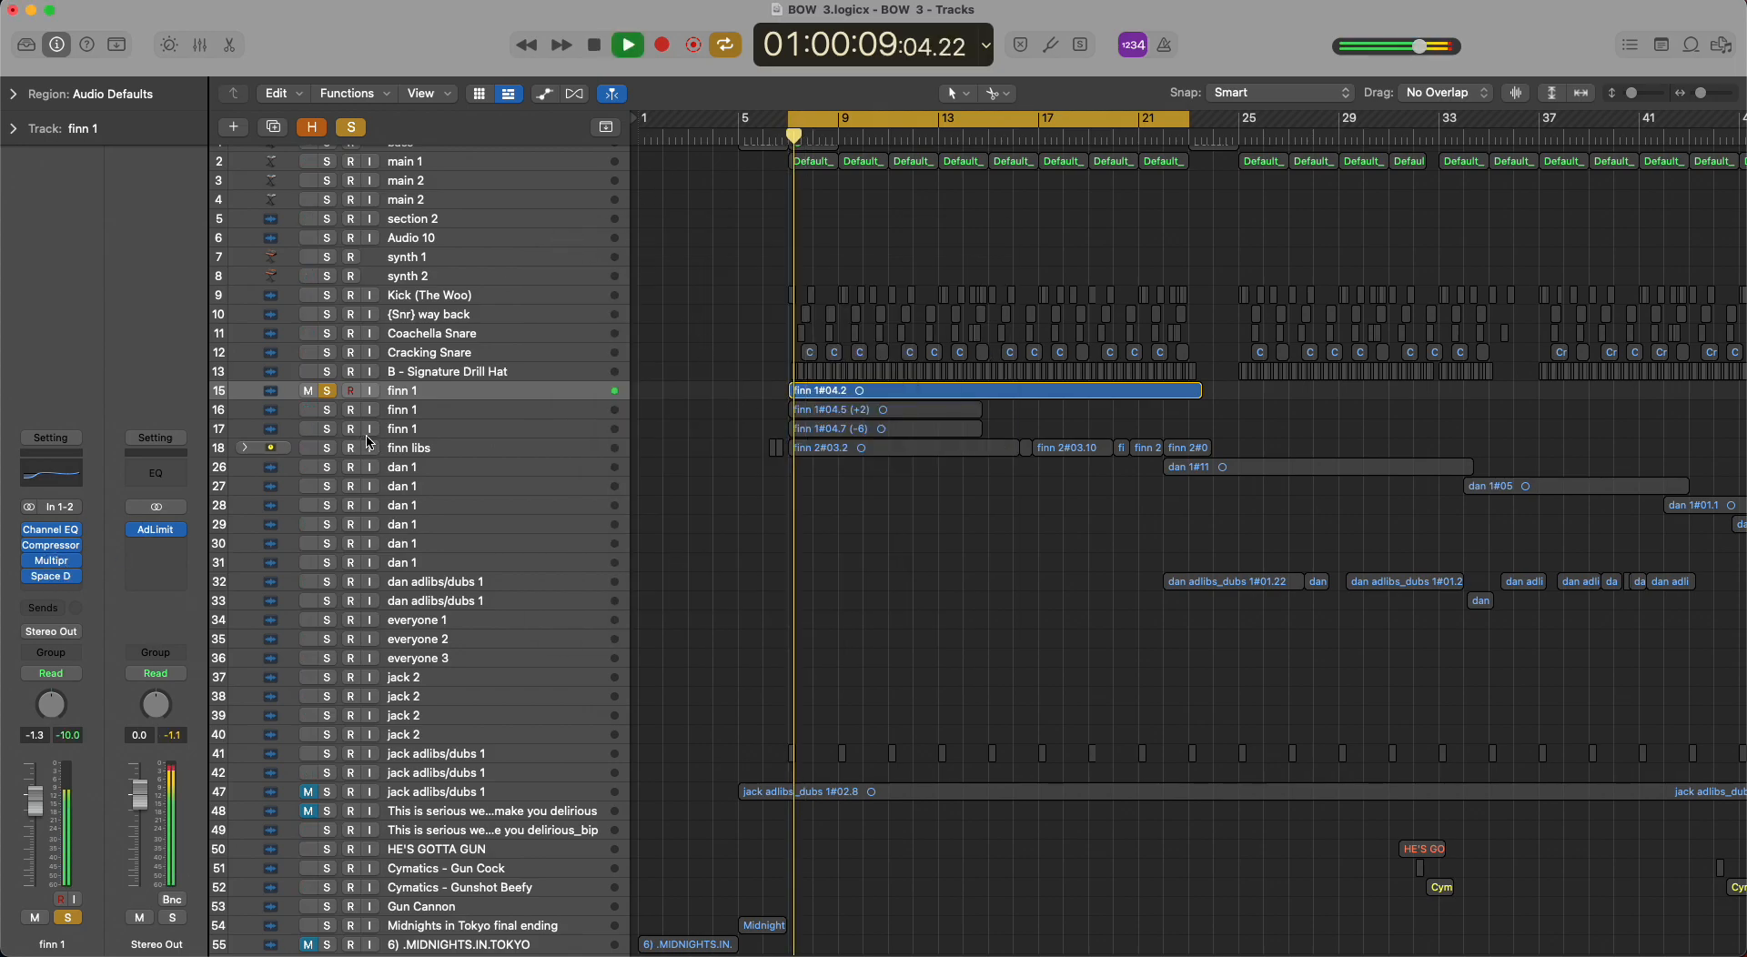
key(space)
click(327, 409)
key(space)
click(269, 416)
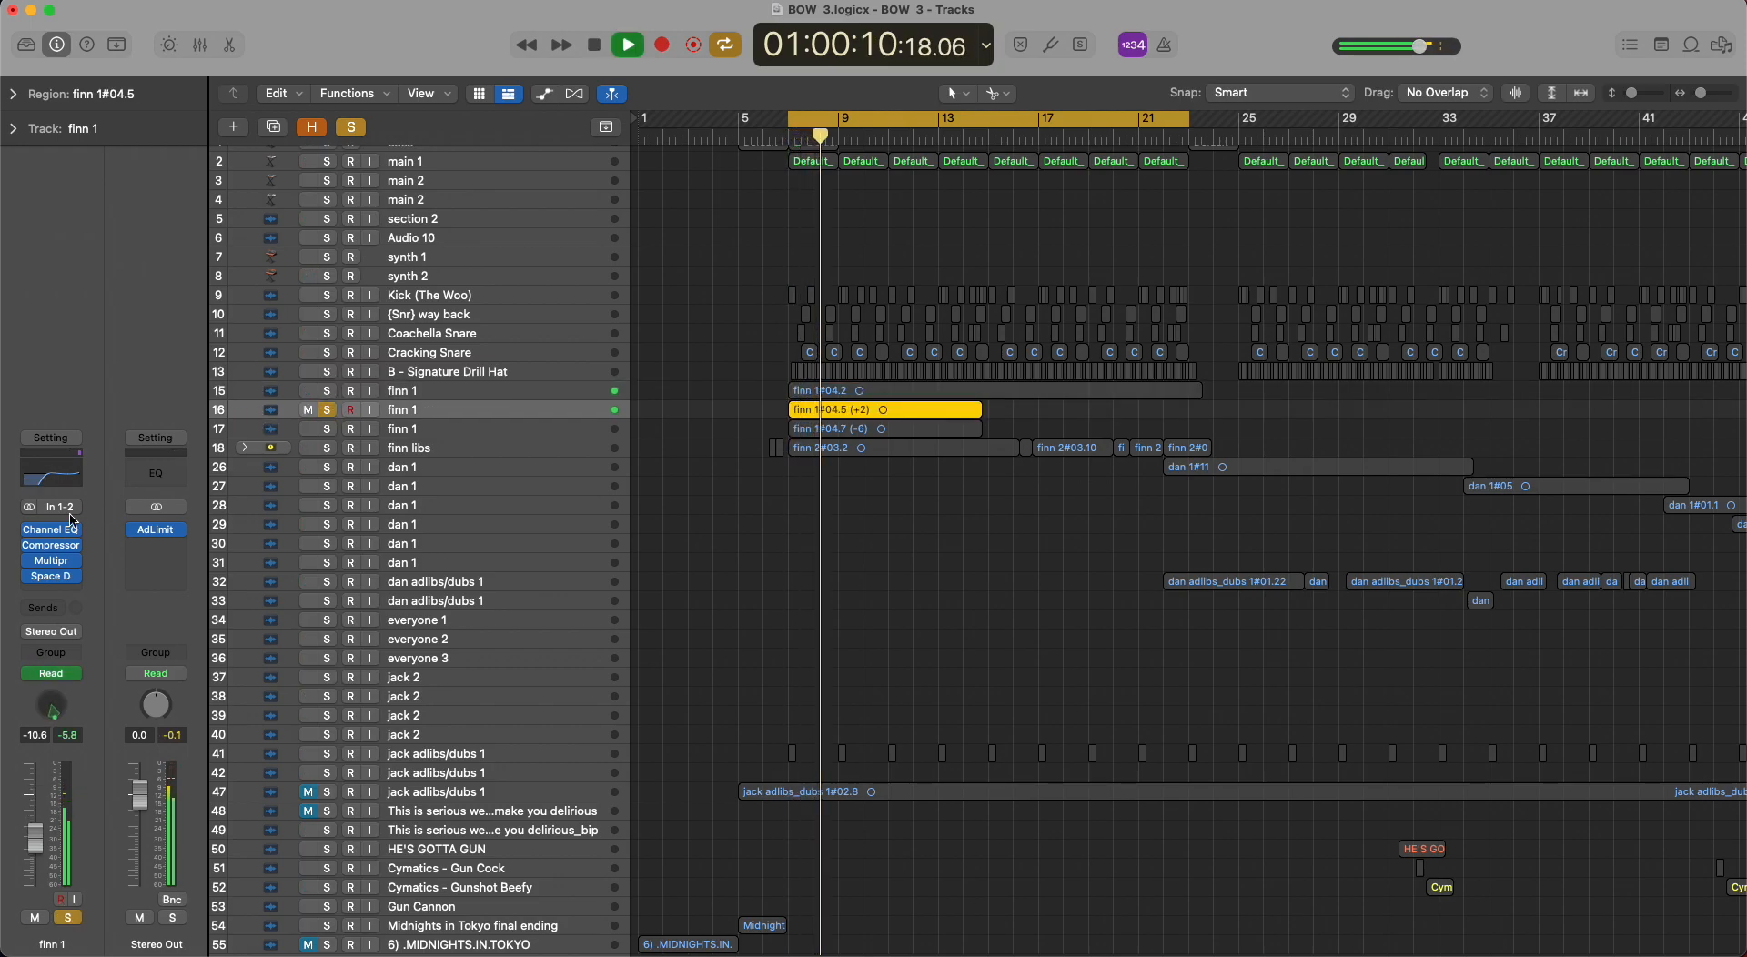
key(space)
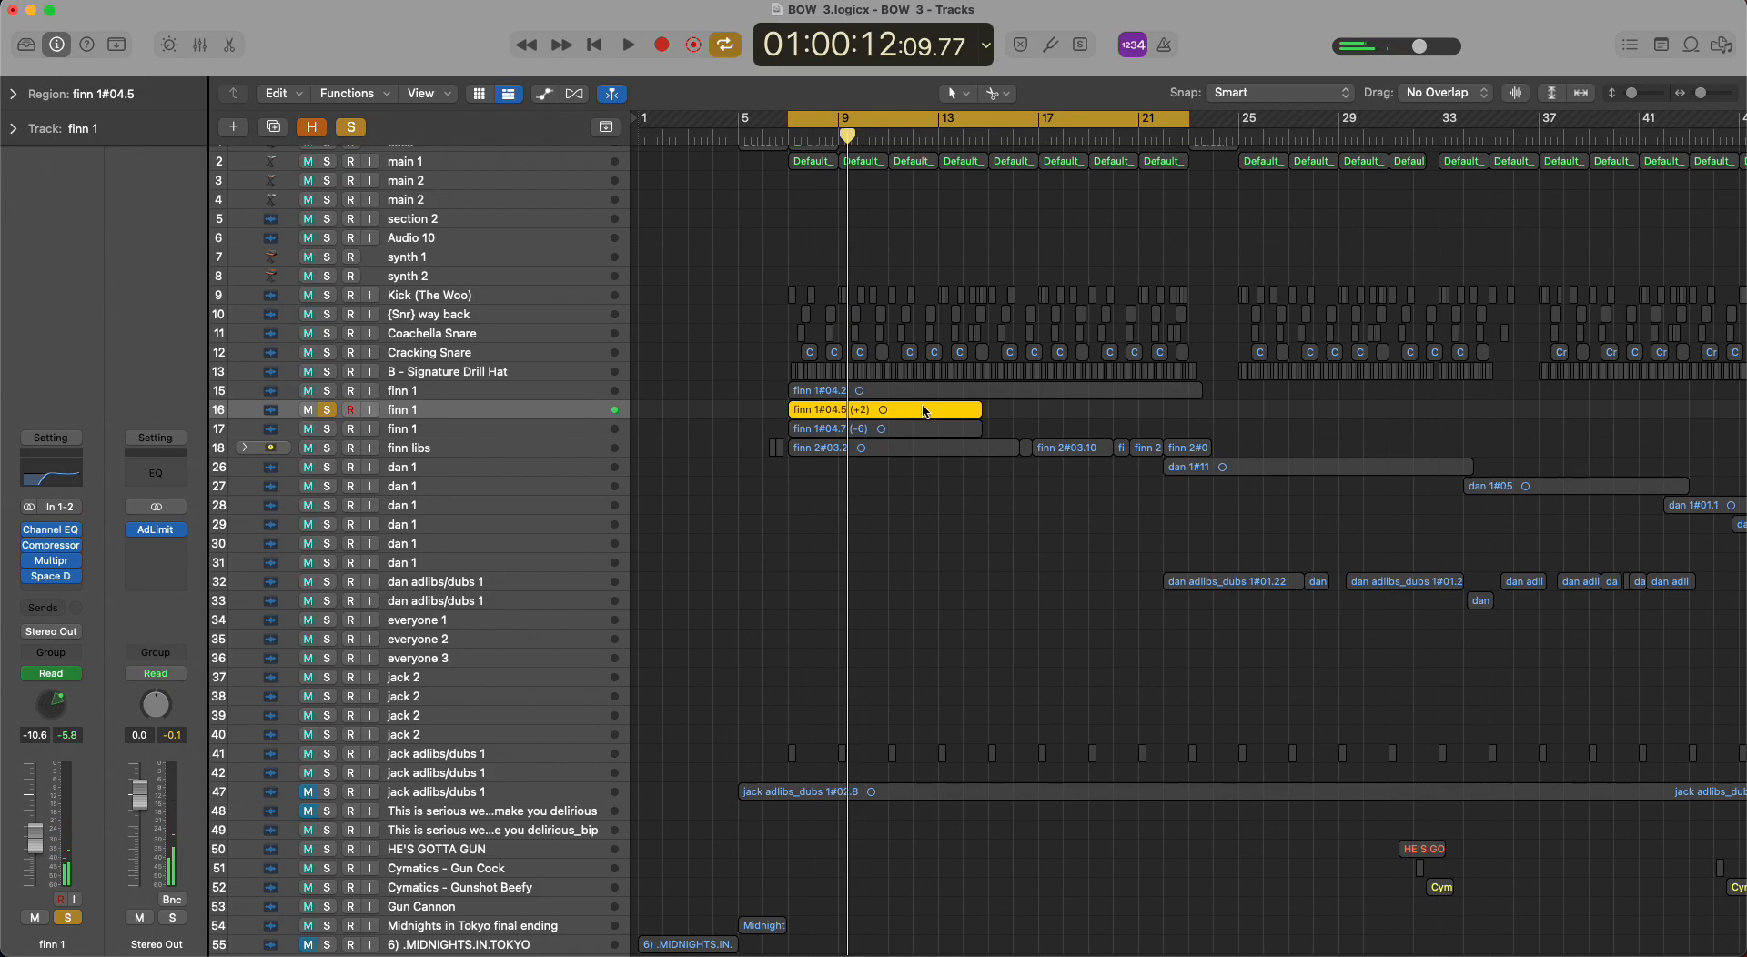
Switch the solo to vocal track 17, select it, and play the start of its part.
click(329, 430)
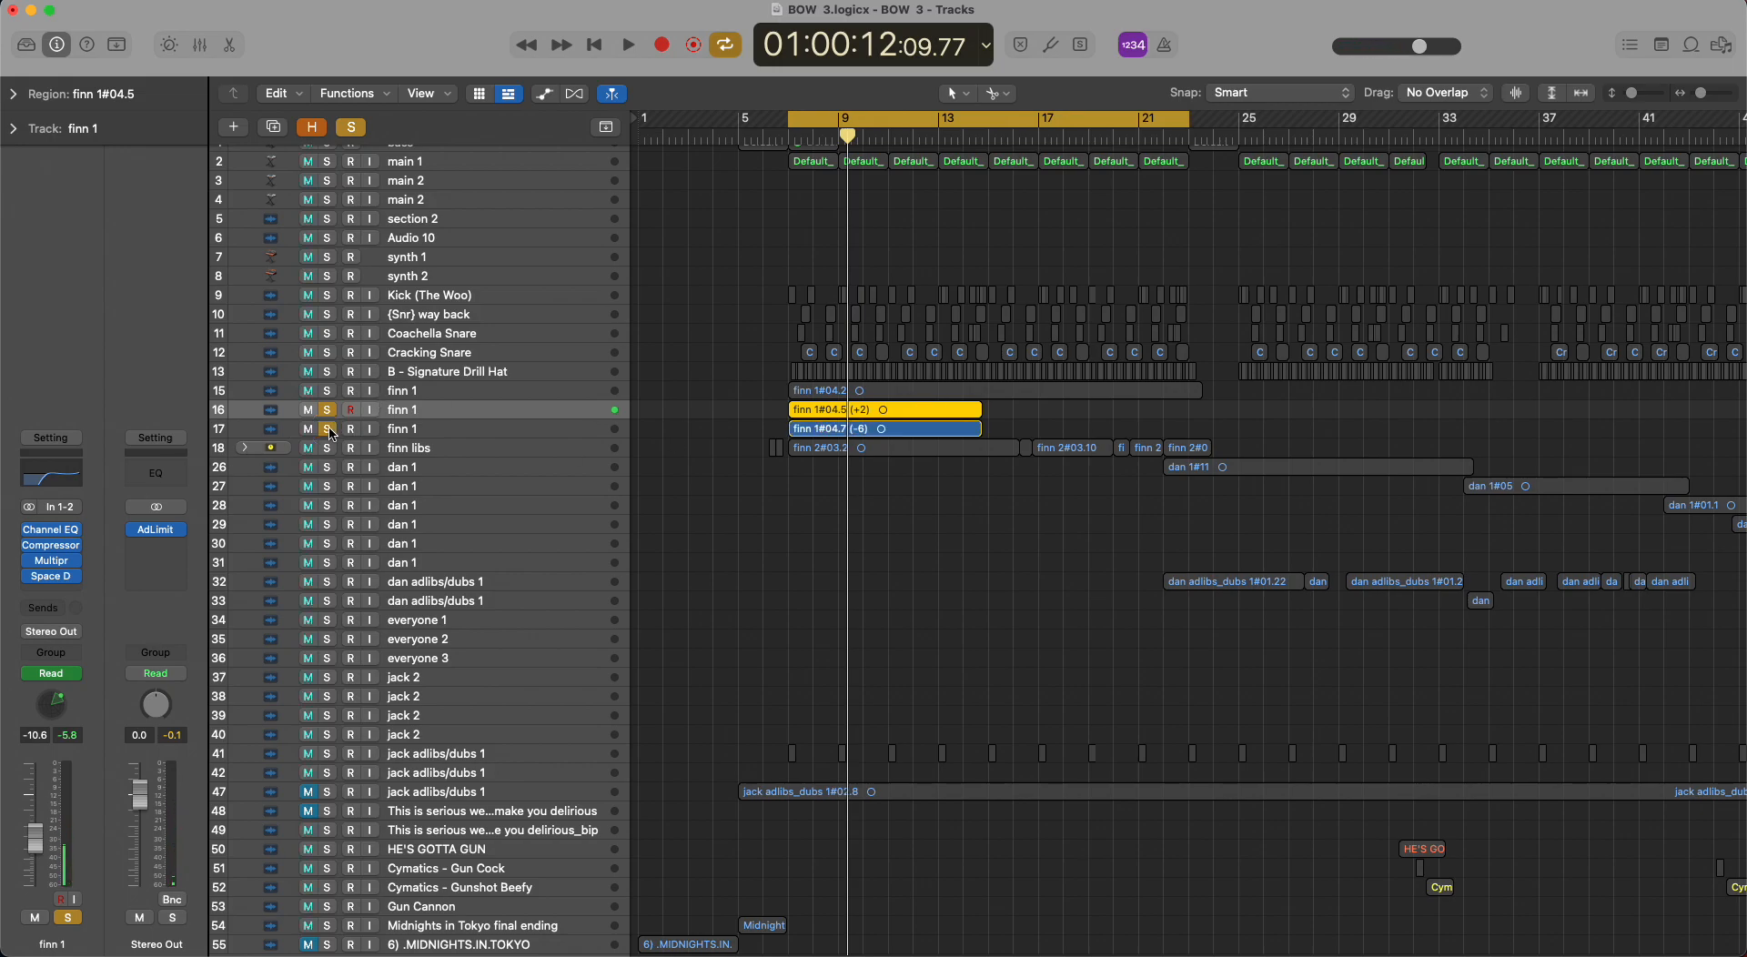
click(275, 432)
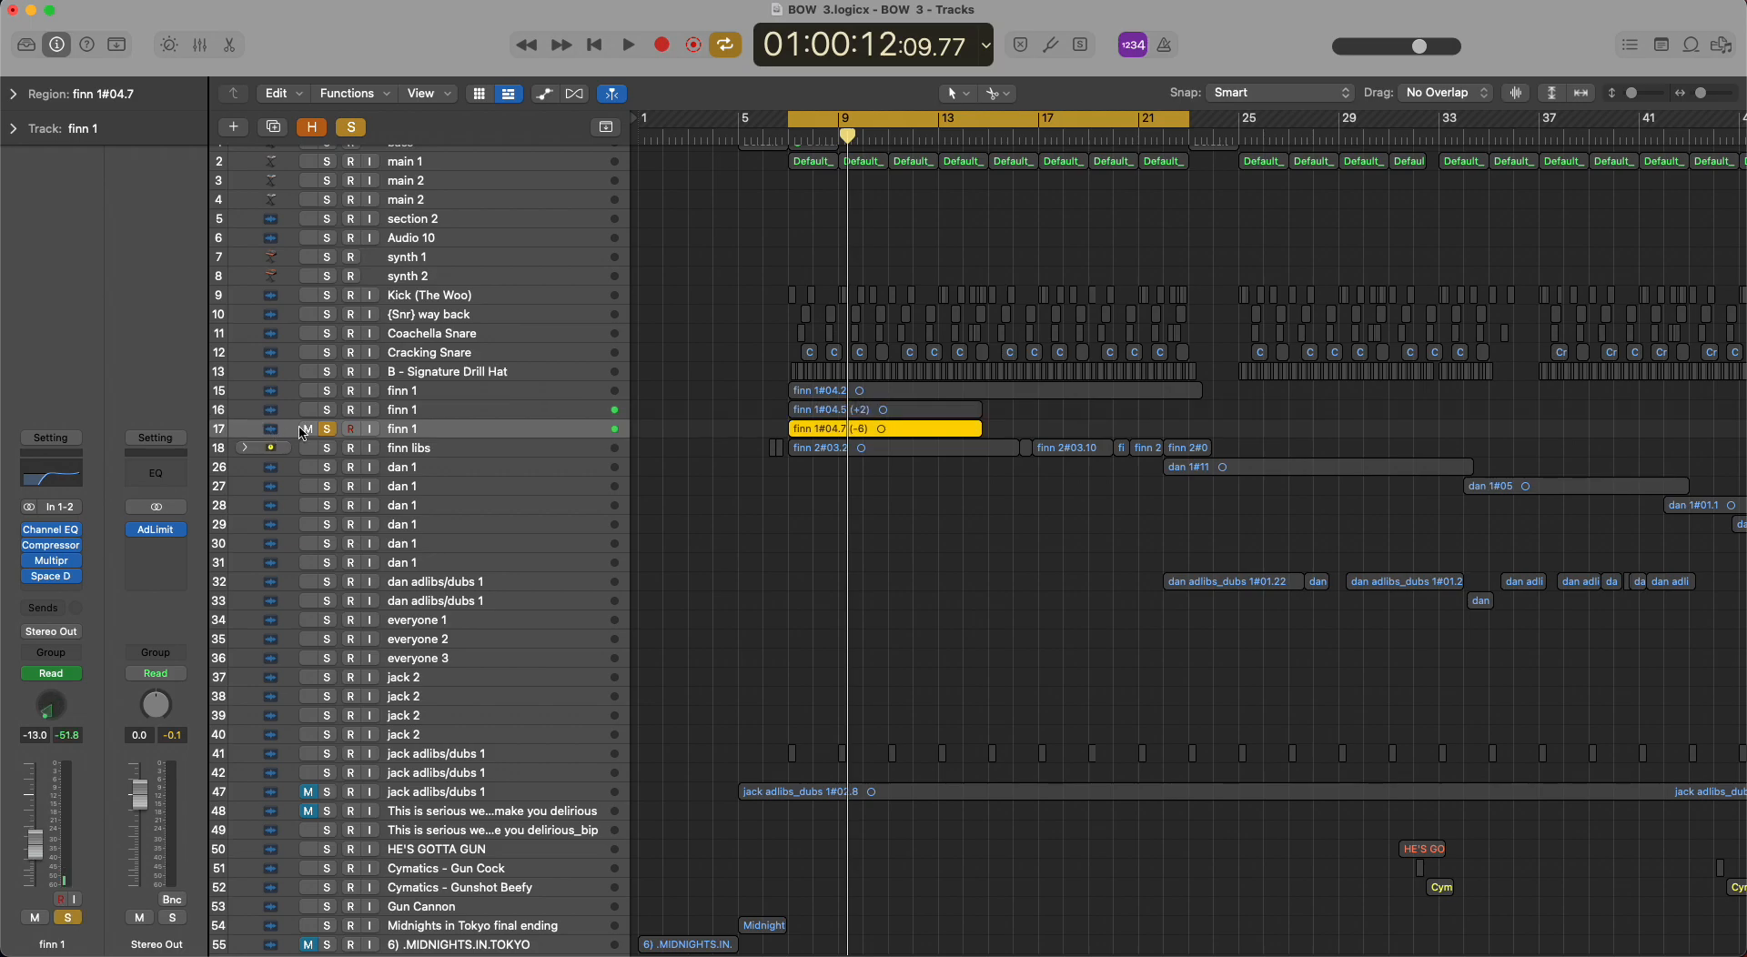
key(space)
Play vocal tracks 16 and 17 soloed together, and view their binaural angle automation.
key(space)
click(328, 411)
key(space)
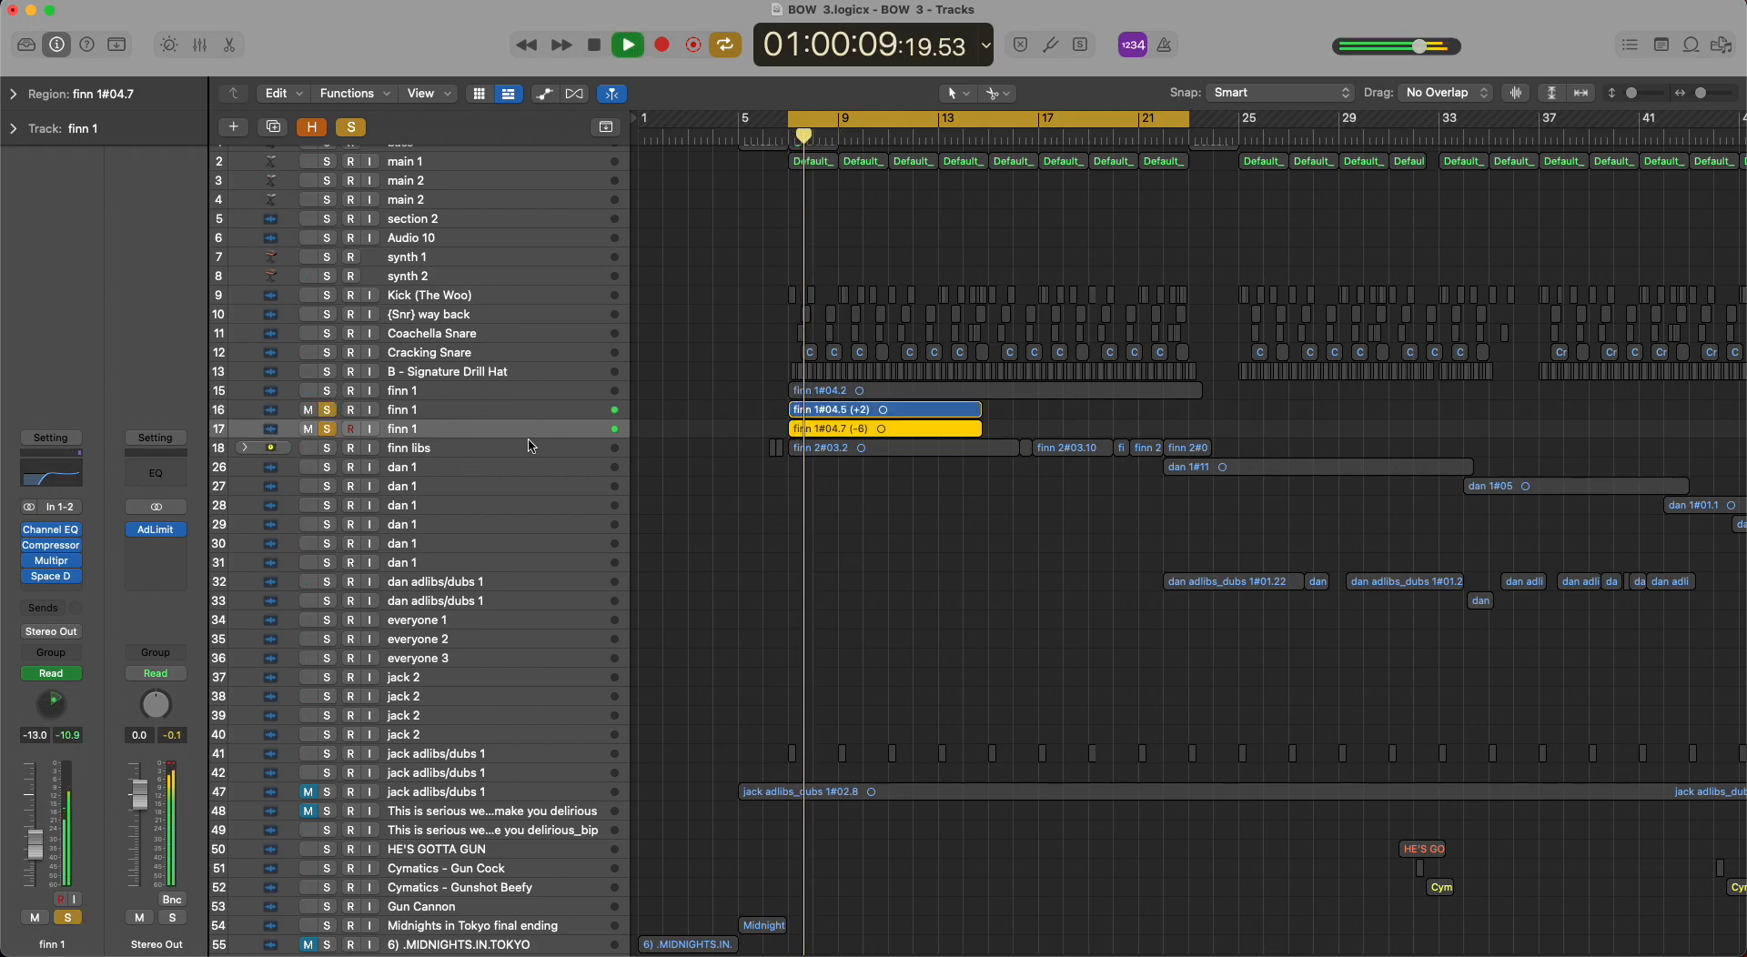
key(space)
click(464, 413)
key(a)
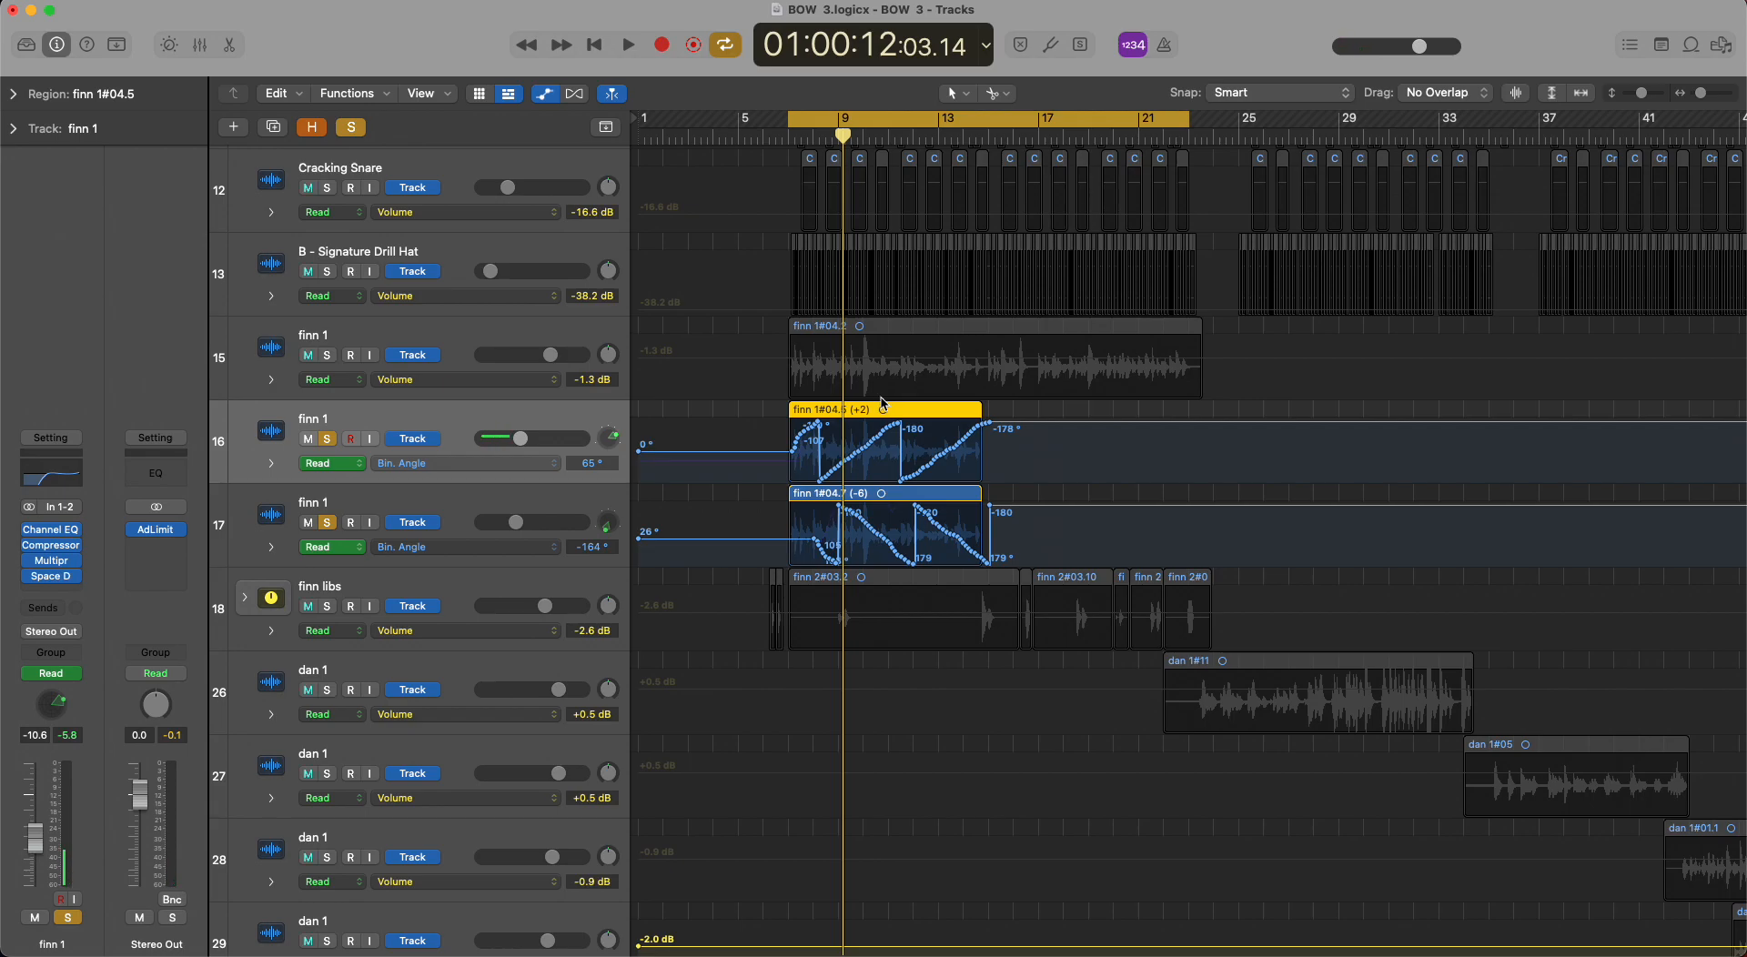
key(a)
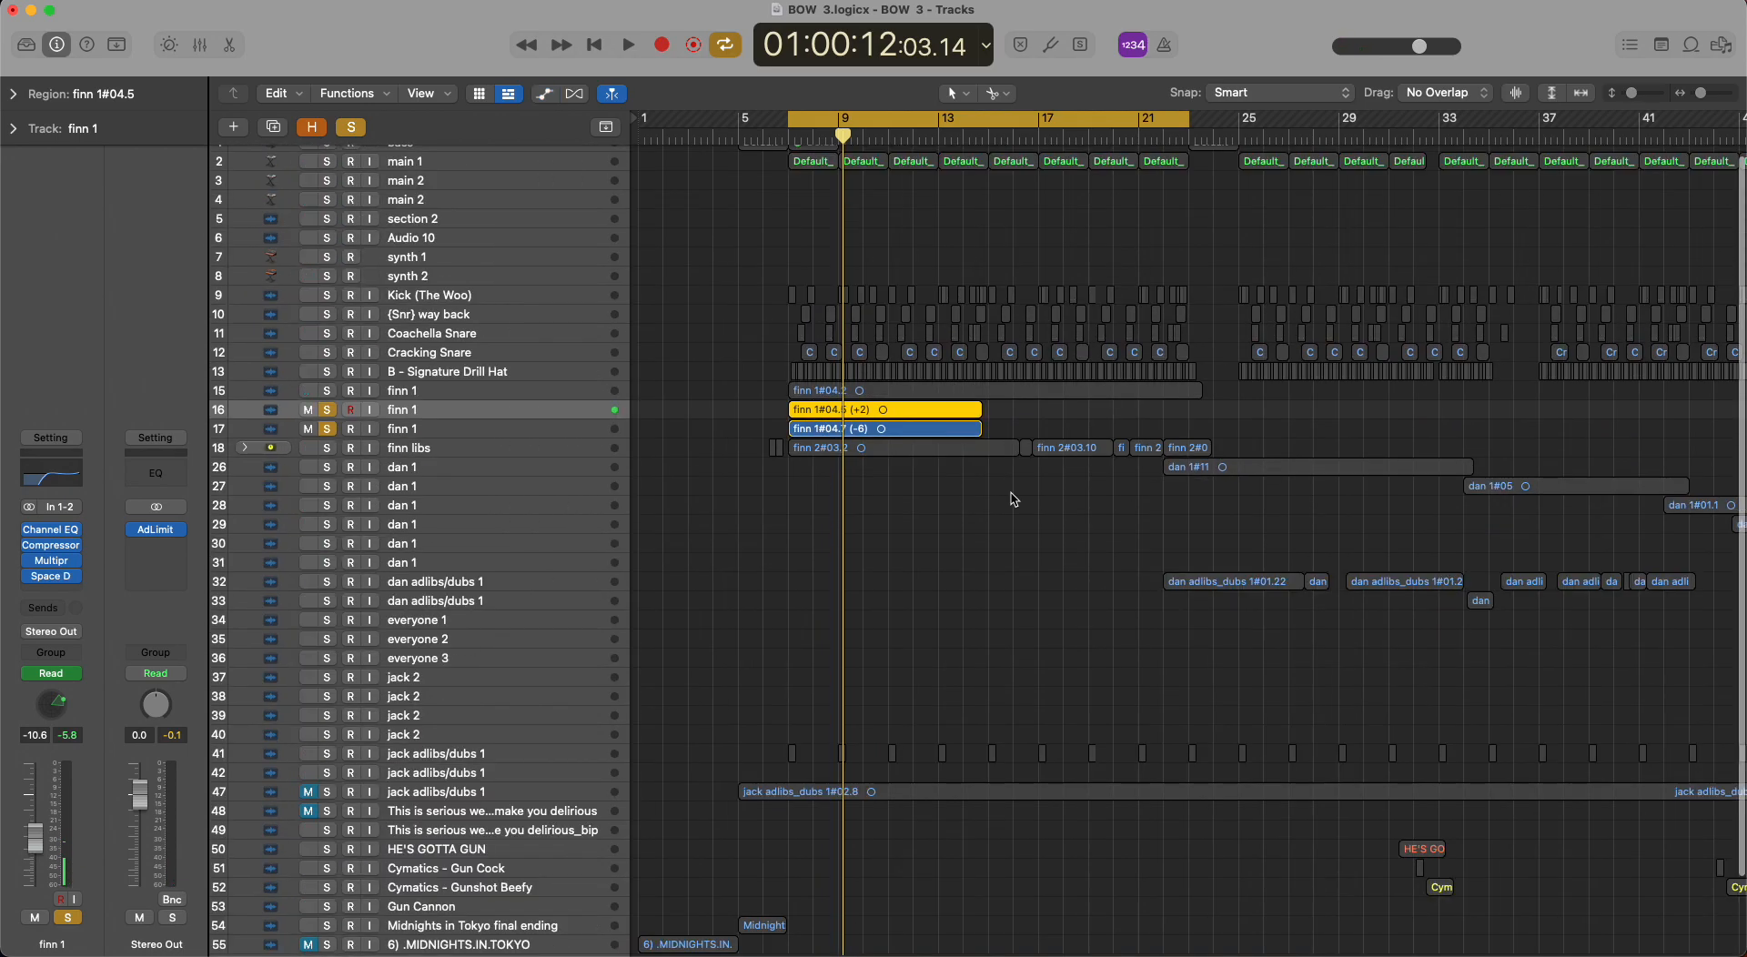
Expand the adlib track stack on track 18, solo it alone, play it, and select track 19 inside it.
click(455, 448)
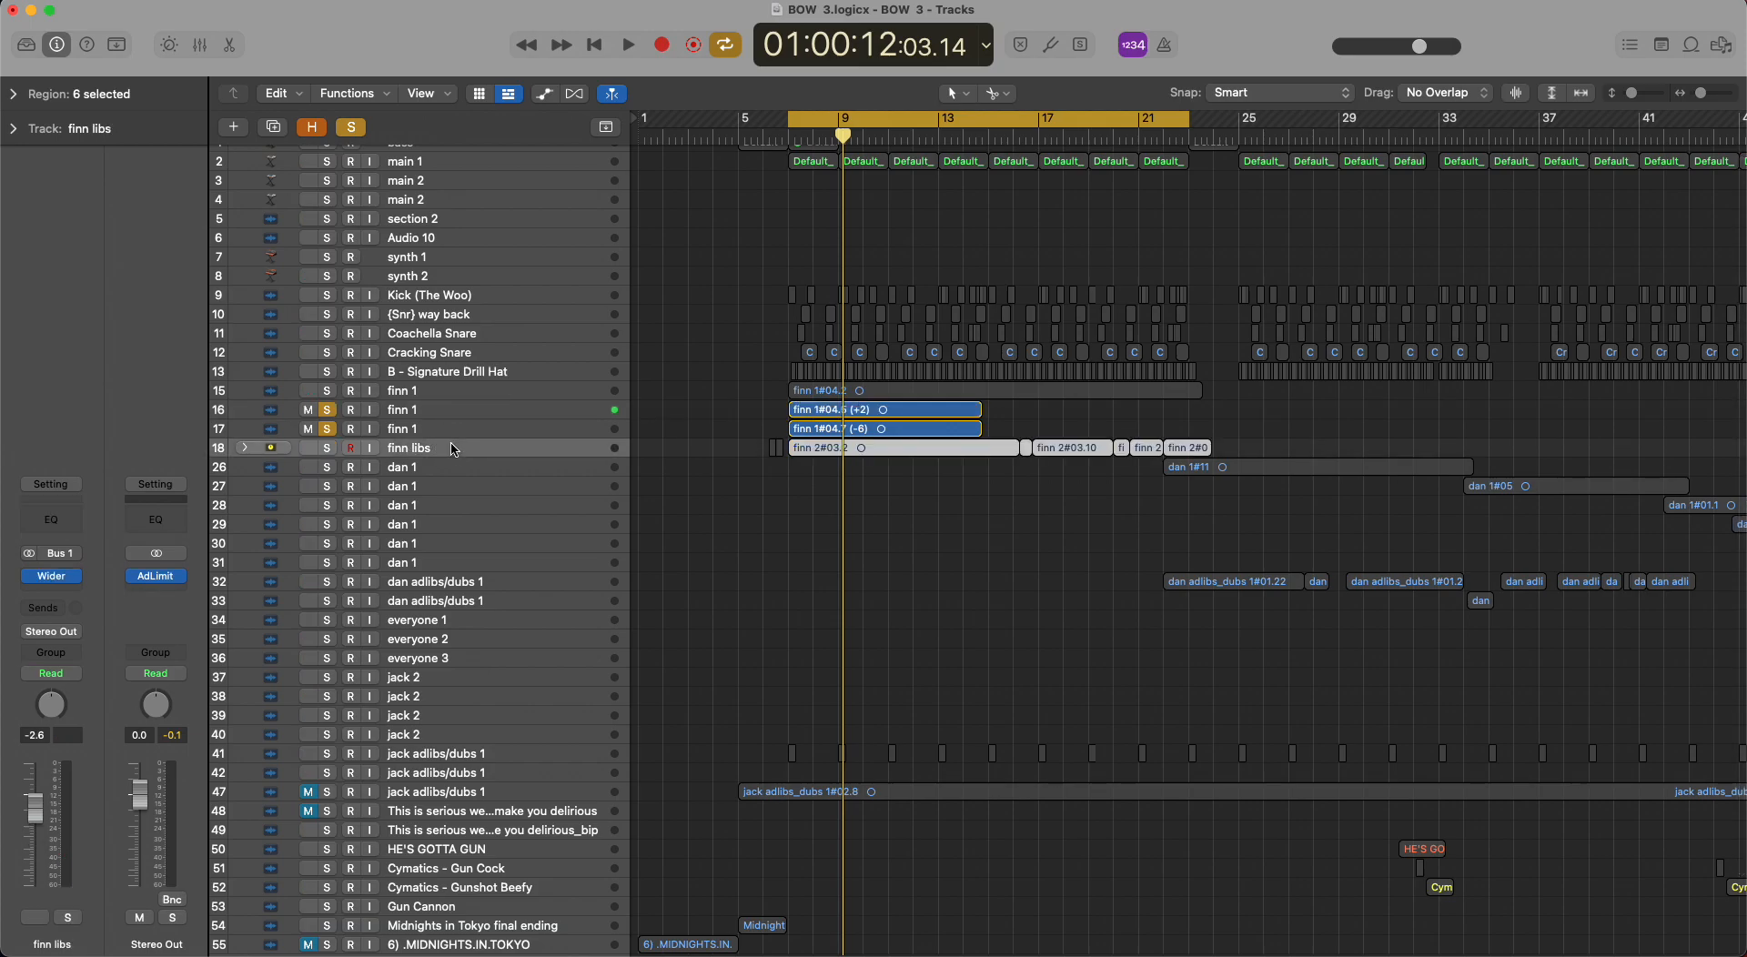
click(245, 448)
click(328, 447)
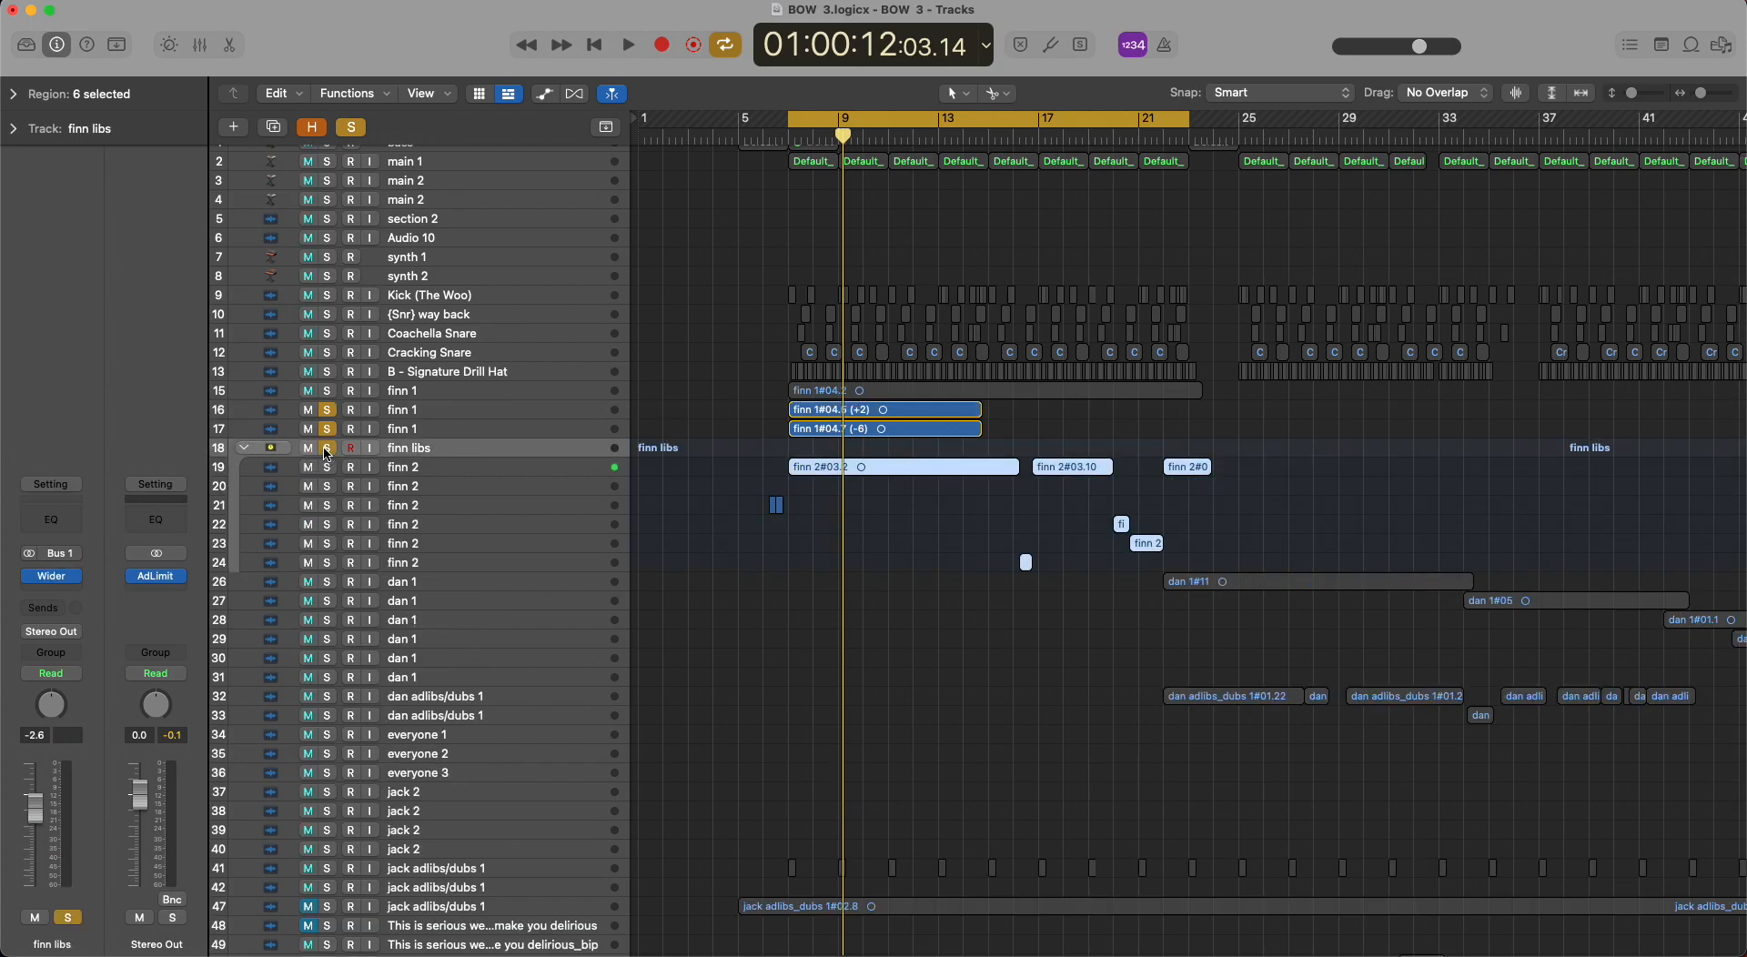
key(space)
click(328, 429)
click(328, 409)
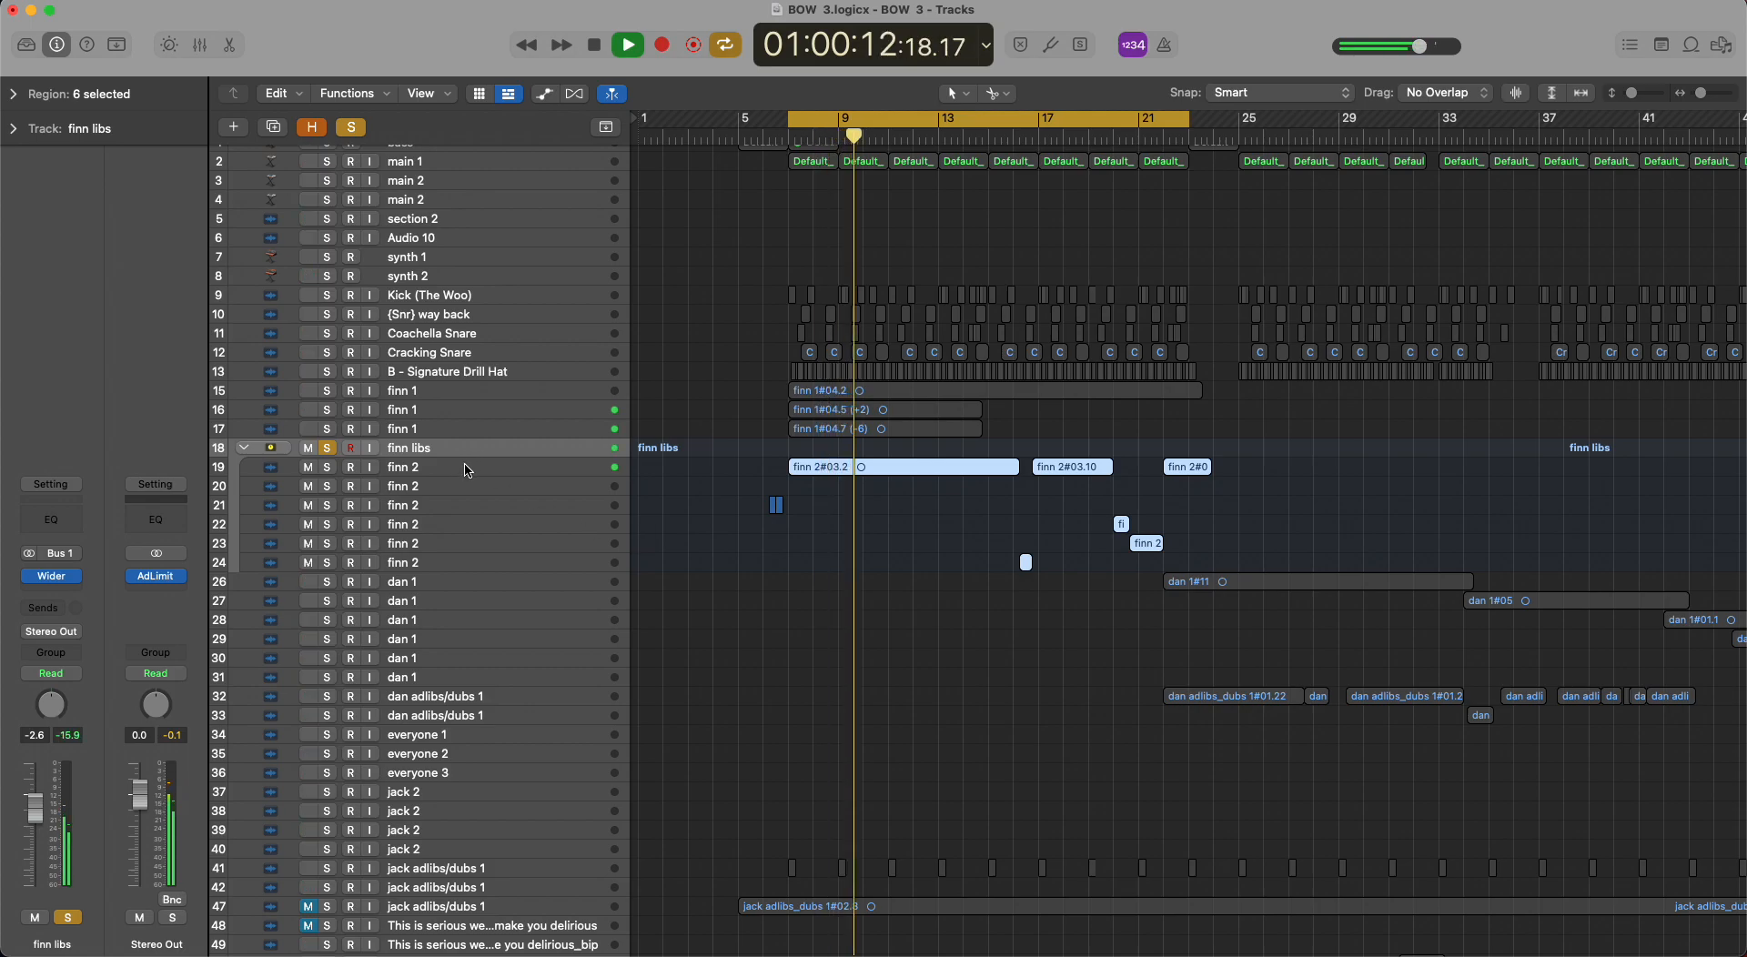
click(466, 471)
key(space)
Solo vocal tracks 15 to 18 and play them together from bar 7.
click(326, 446)
drag(323, 438, 326, 371)
click(330, 448)
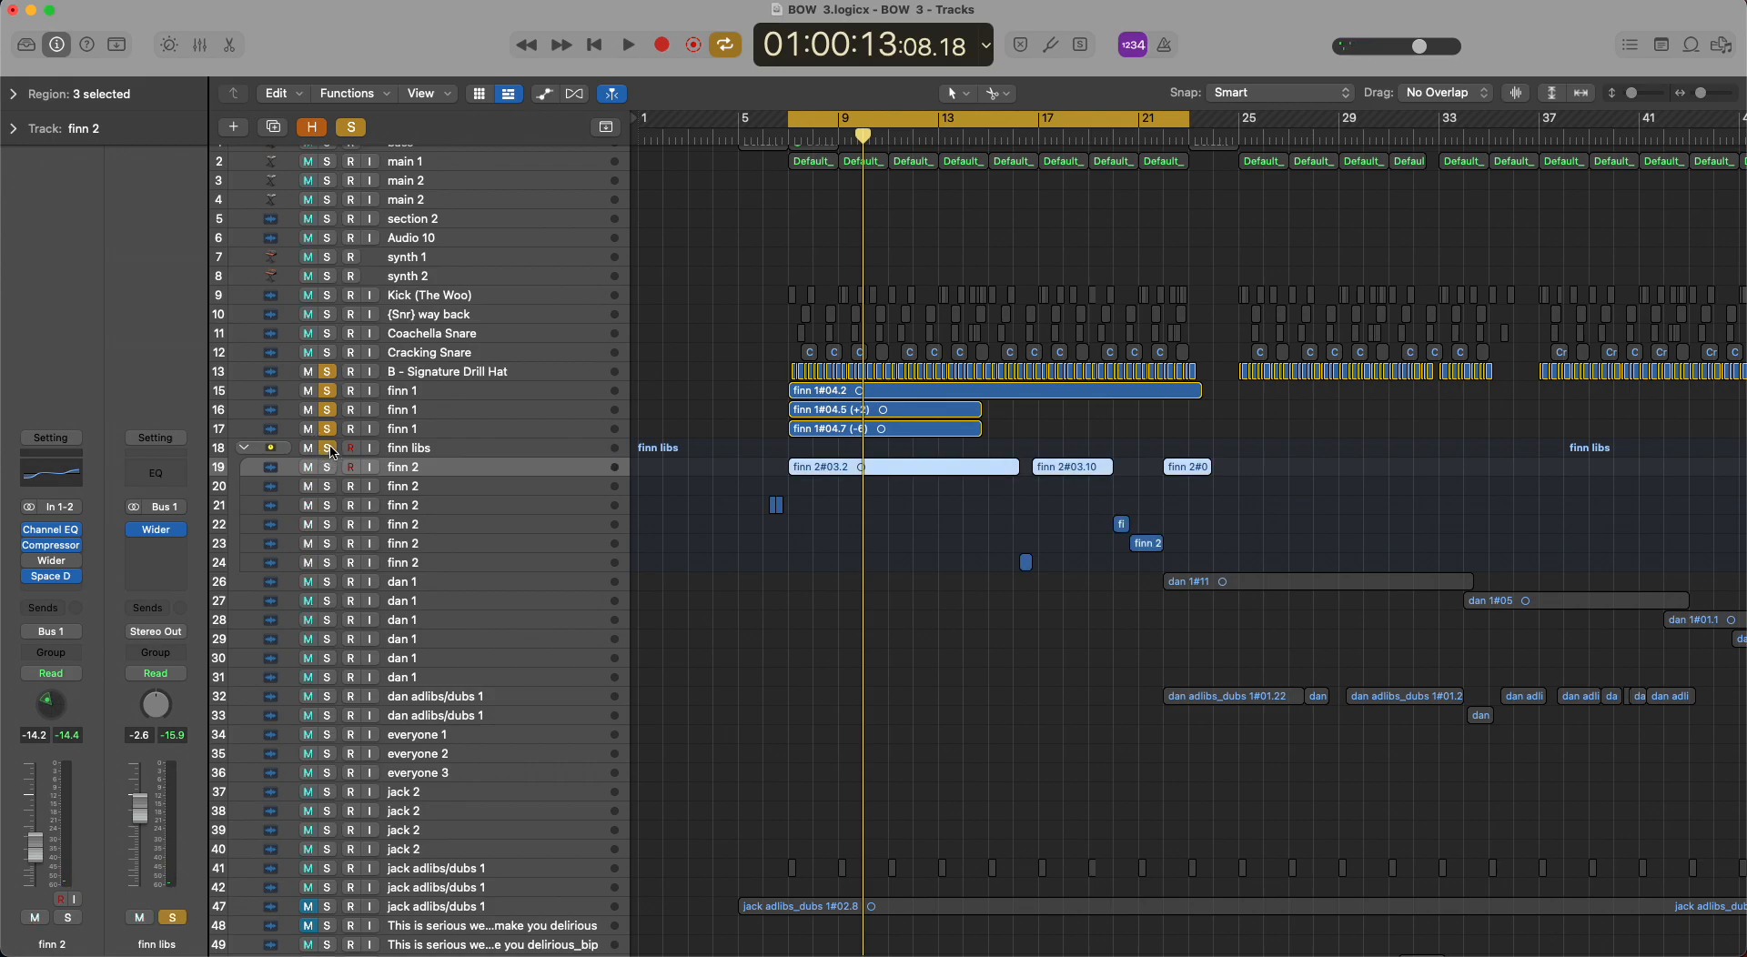
click(327, 372)
key(space)
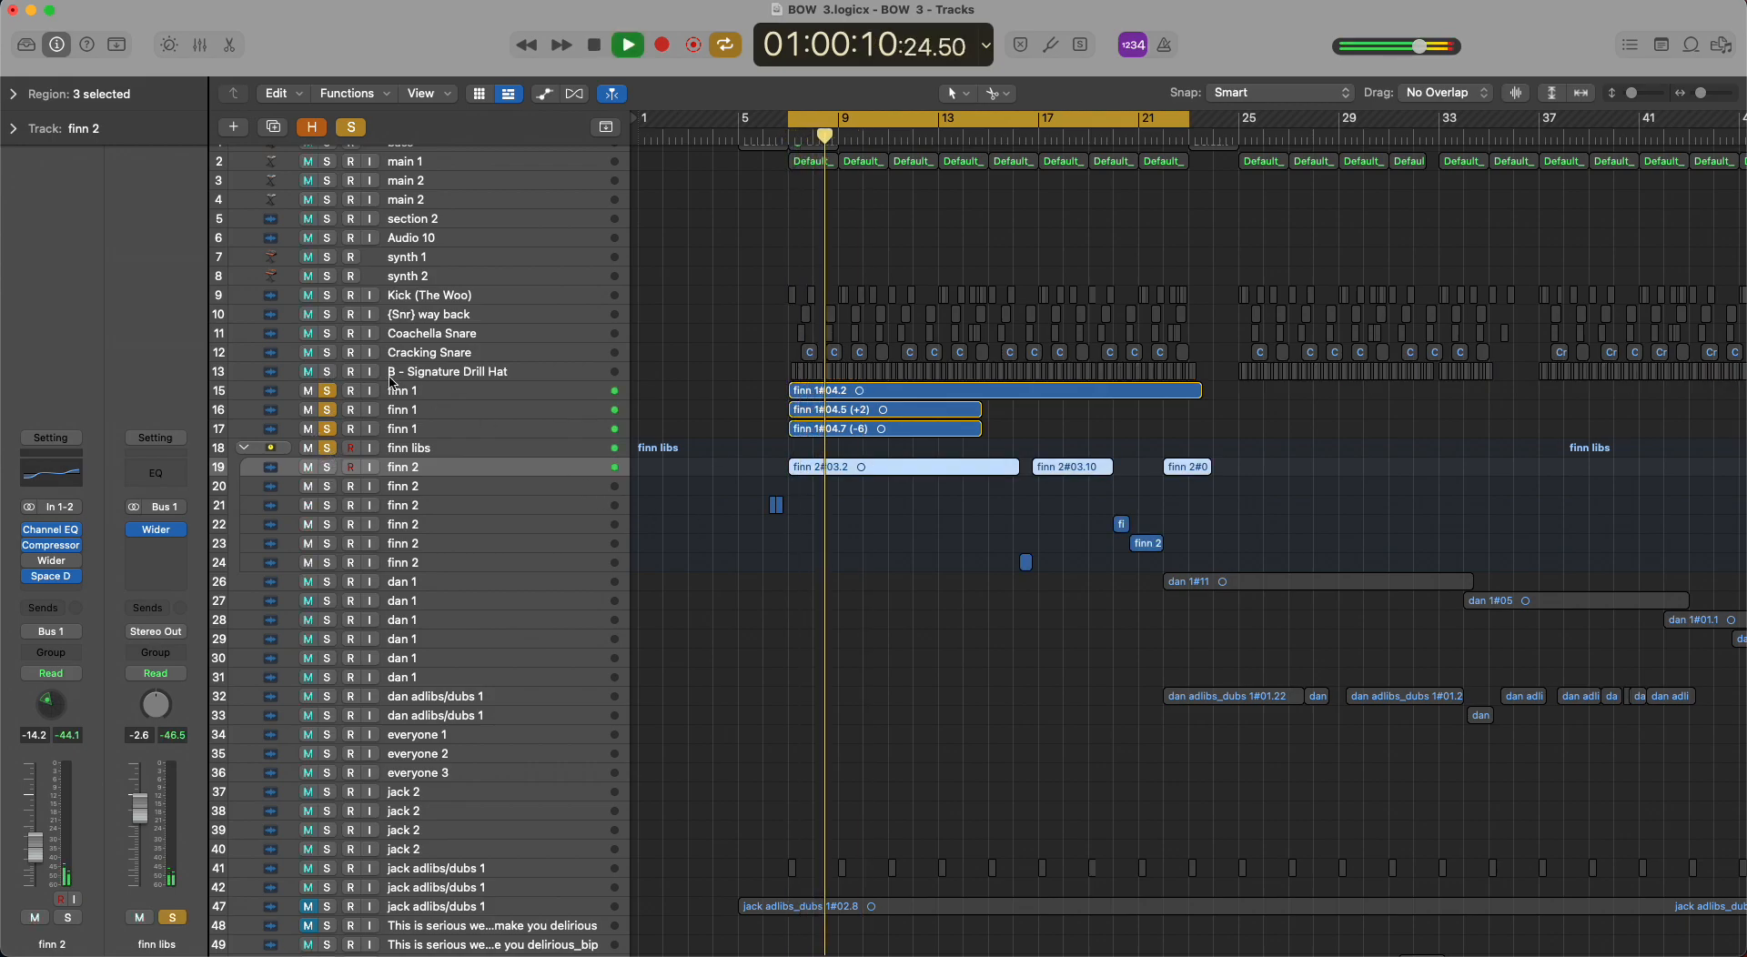
Collapse the track 18 stack, stop playback, clear all solos, and deselect the regions.
click(246, 449)
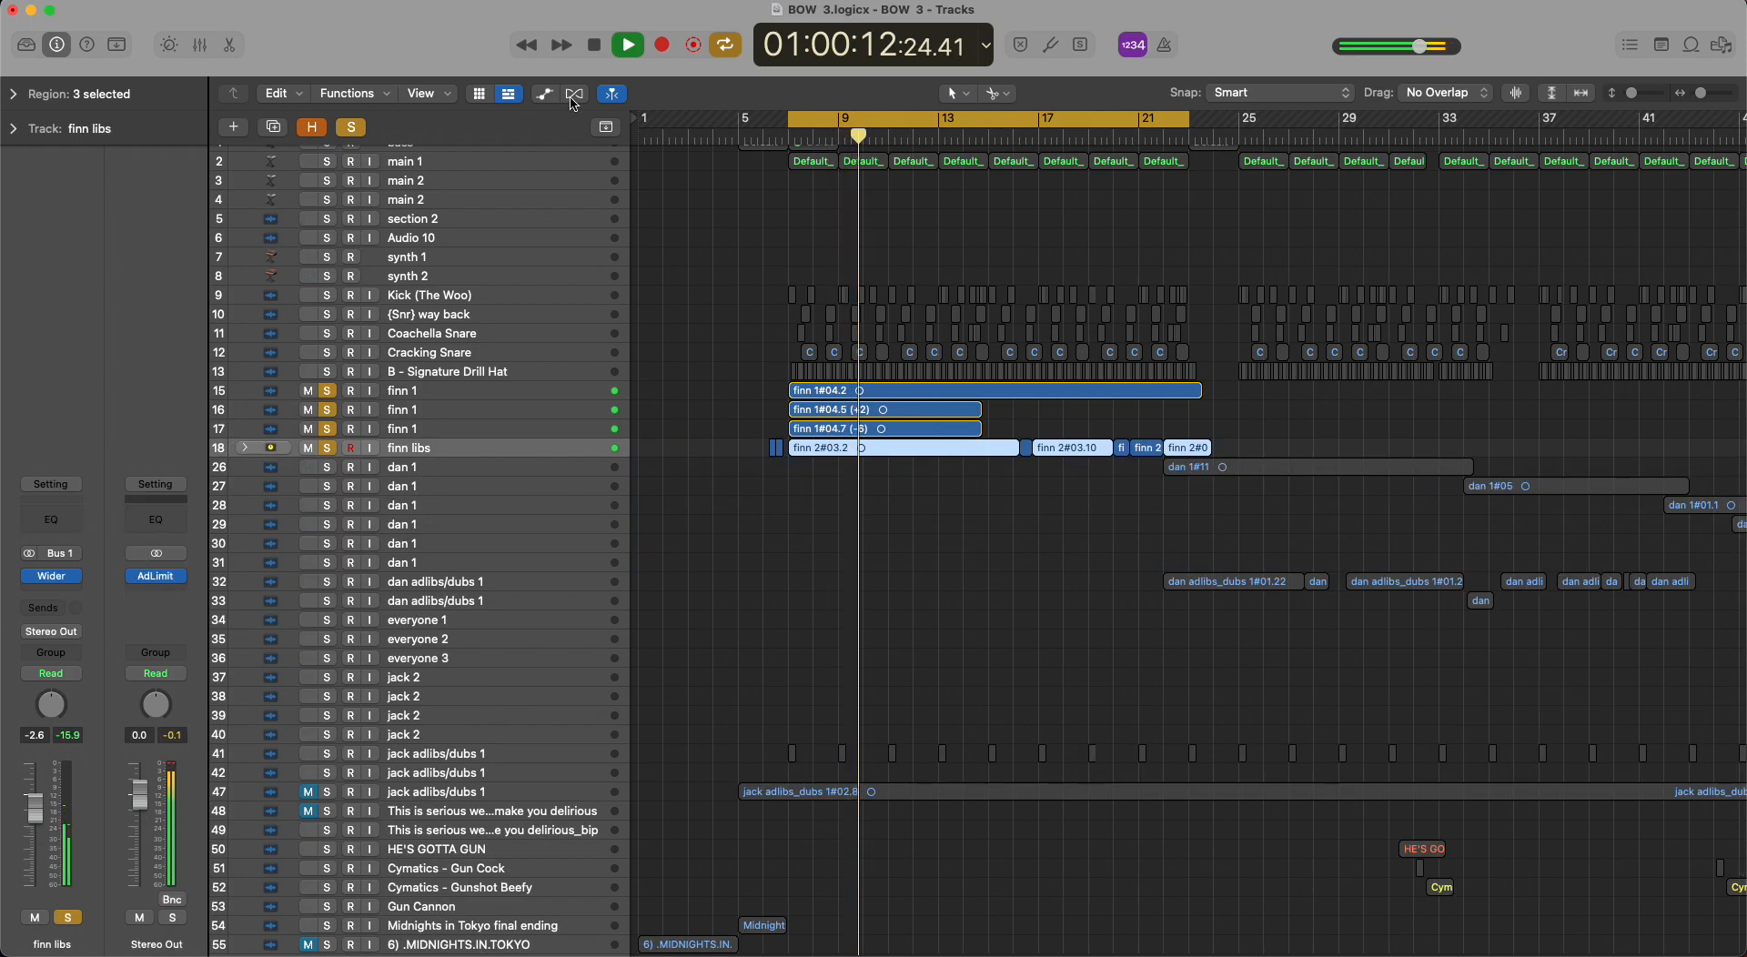
key(space)
click(351, 127)
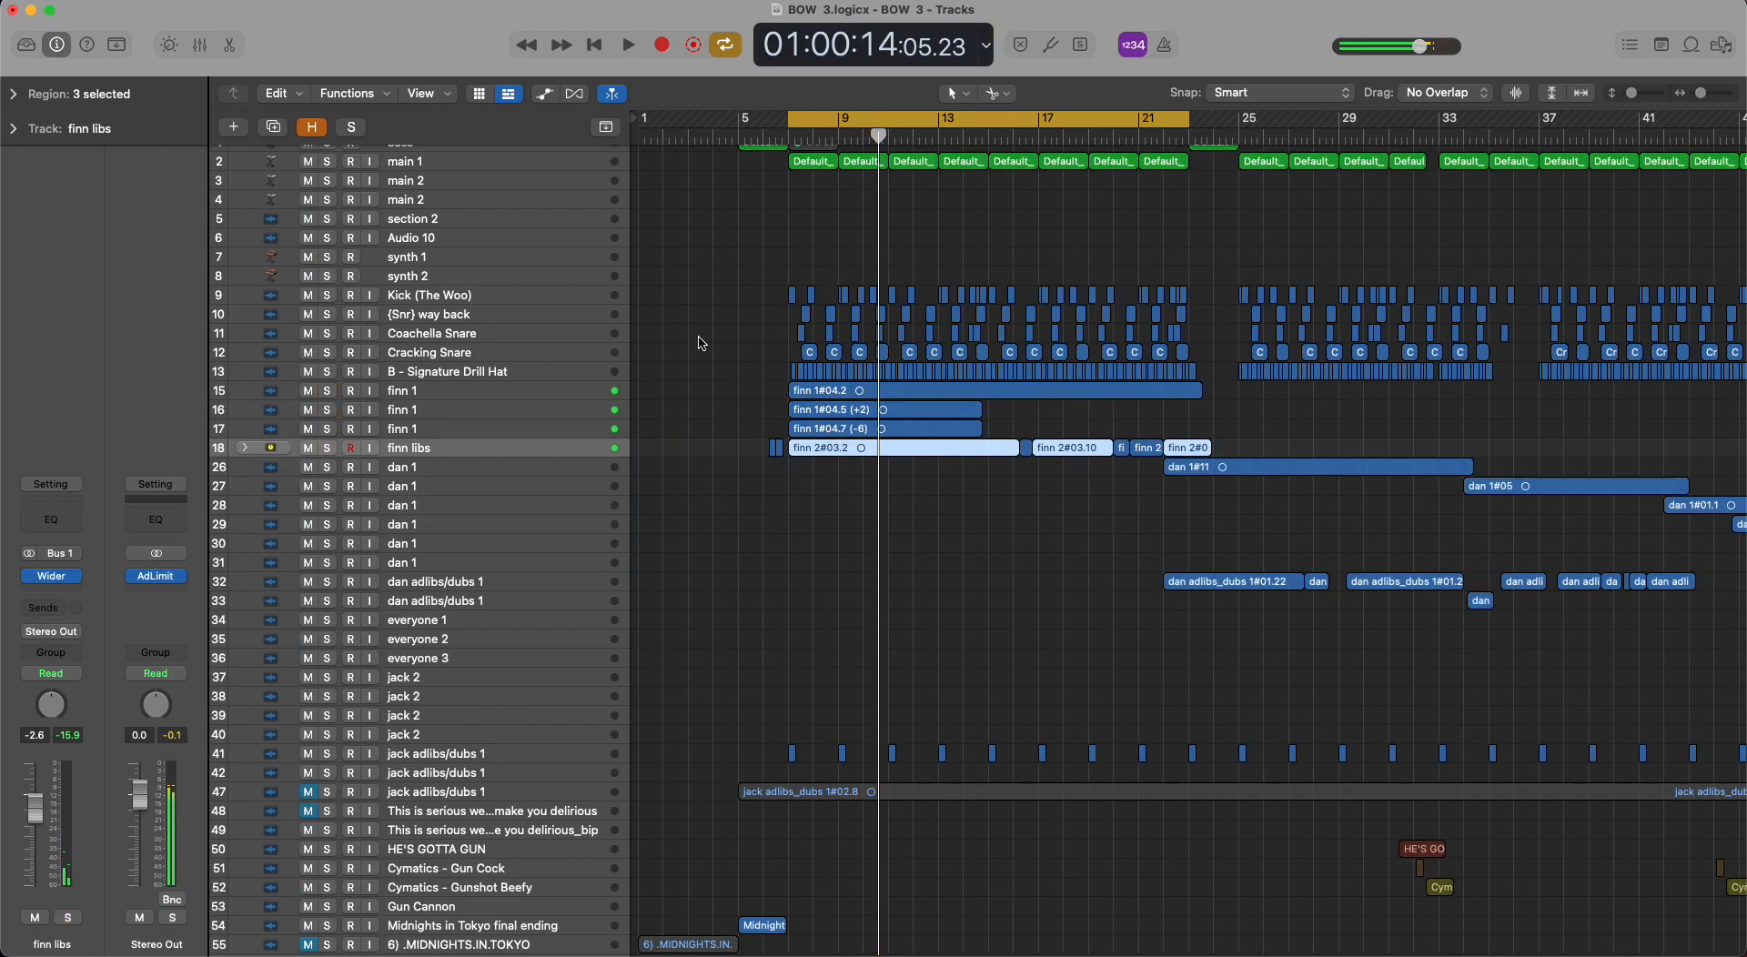
scroll(702, 338, down, 3)
click(672, 473)
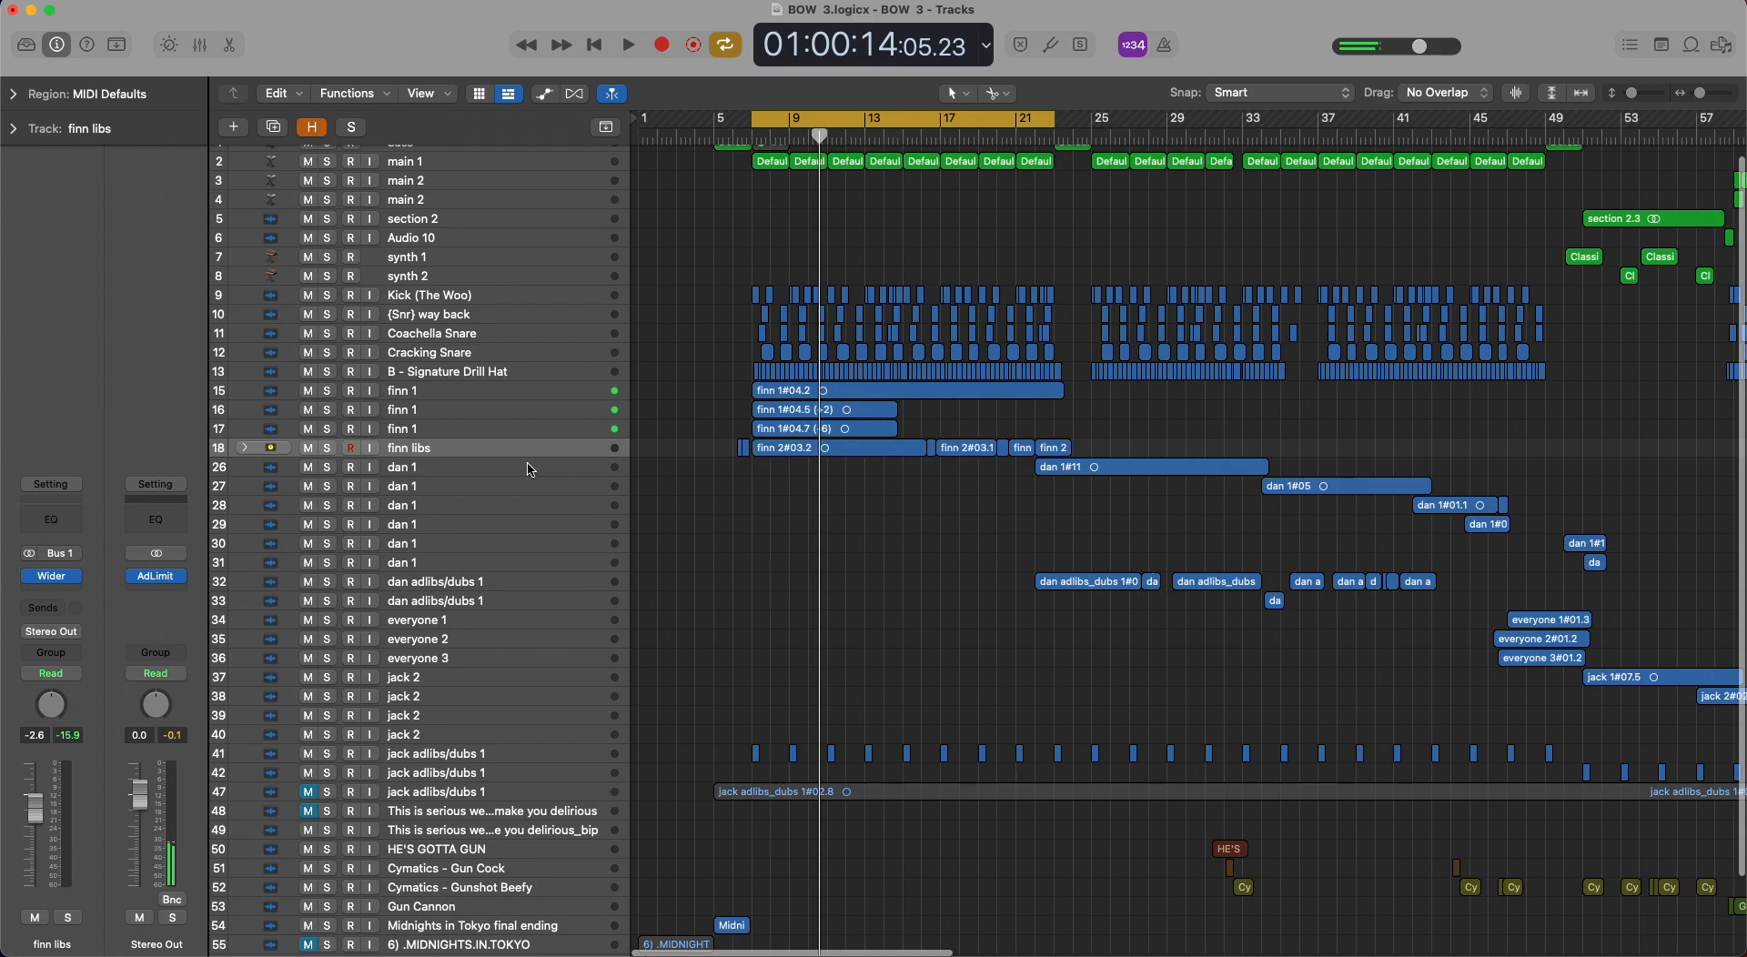
Expand the track 18 adlib stack, step down through the tracks inside it, and collapse it.
click(446, 450)
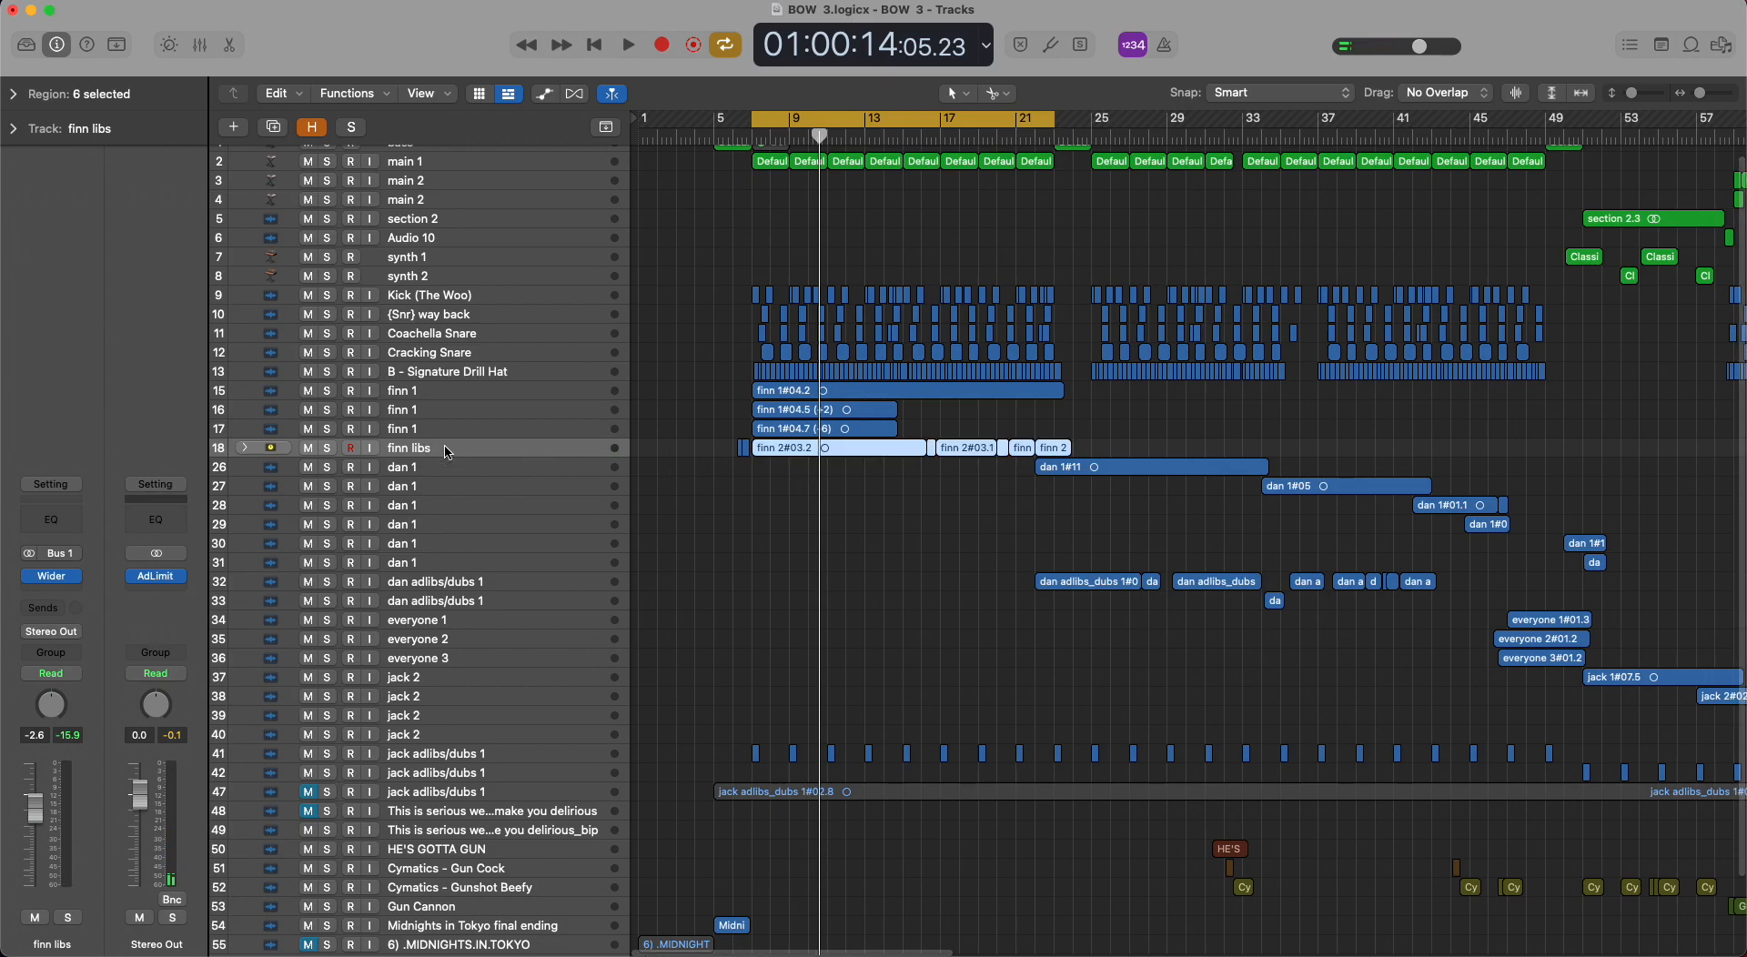
click(245, 448)
click(253, 468)
key(Down)
key(Down)
key(Down)
key(Down)
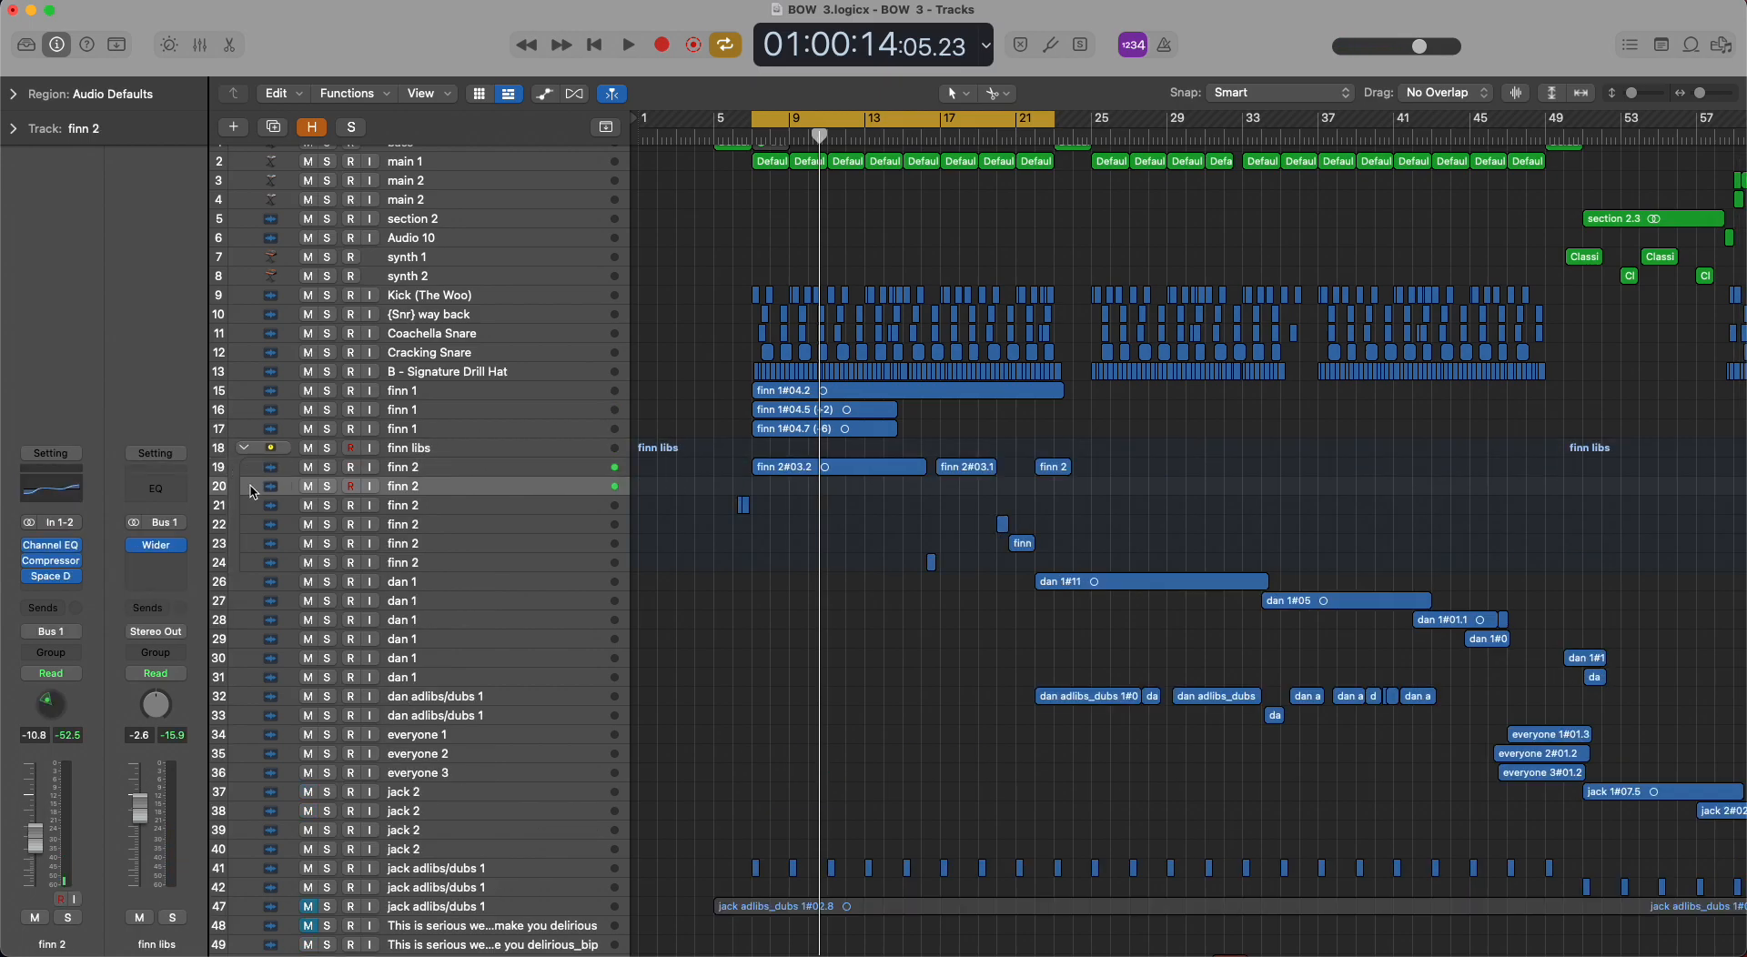
click(245, 448)
Select vocal track 26 and set the loop from bar 22 to bar 38.
click(949, 598)
click(514, 467)
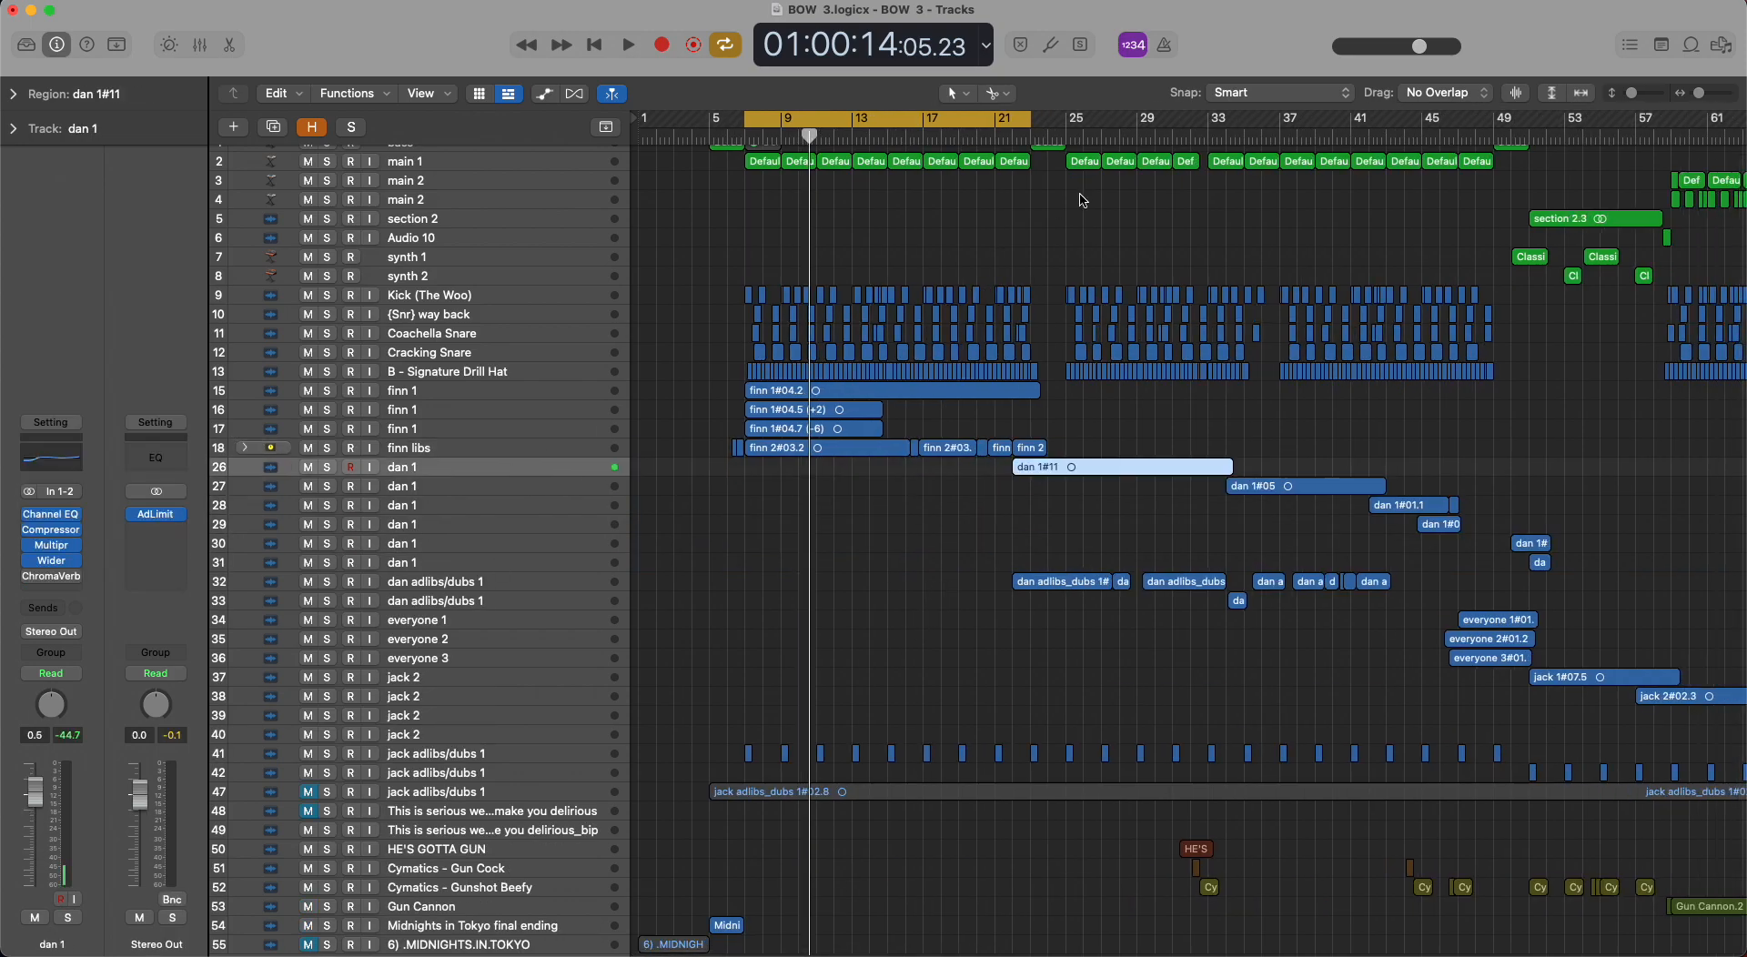
click(998, 123)
drag(998, 122, 1211, 120)
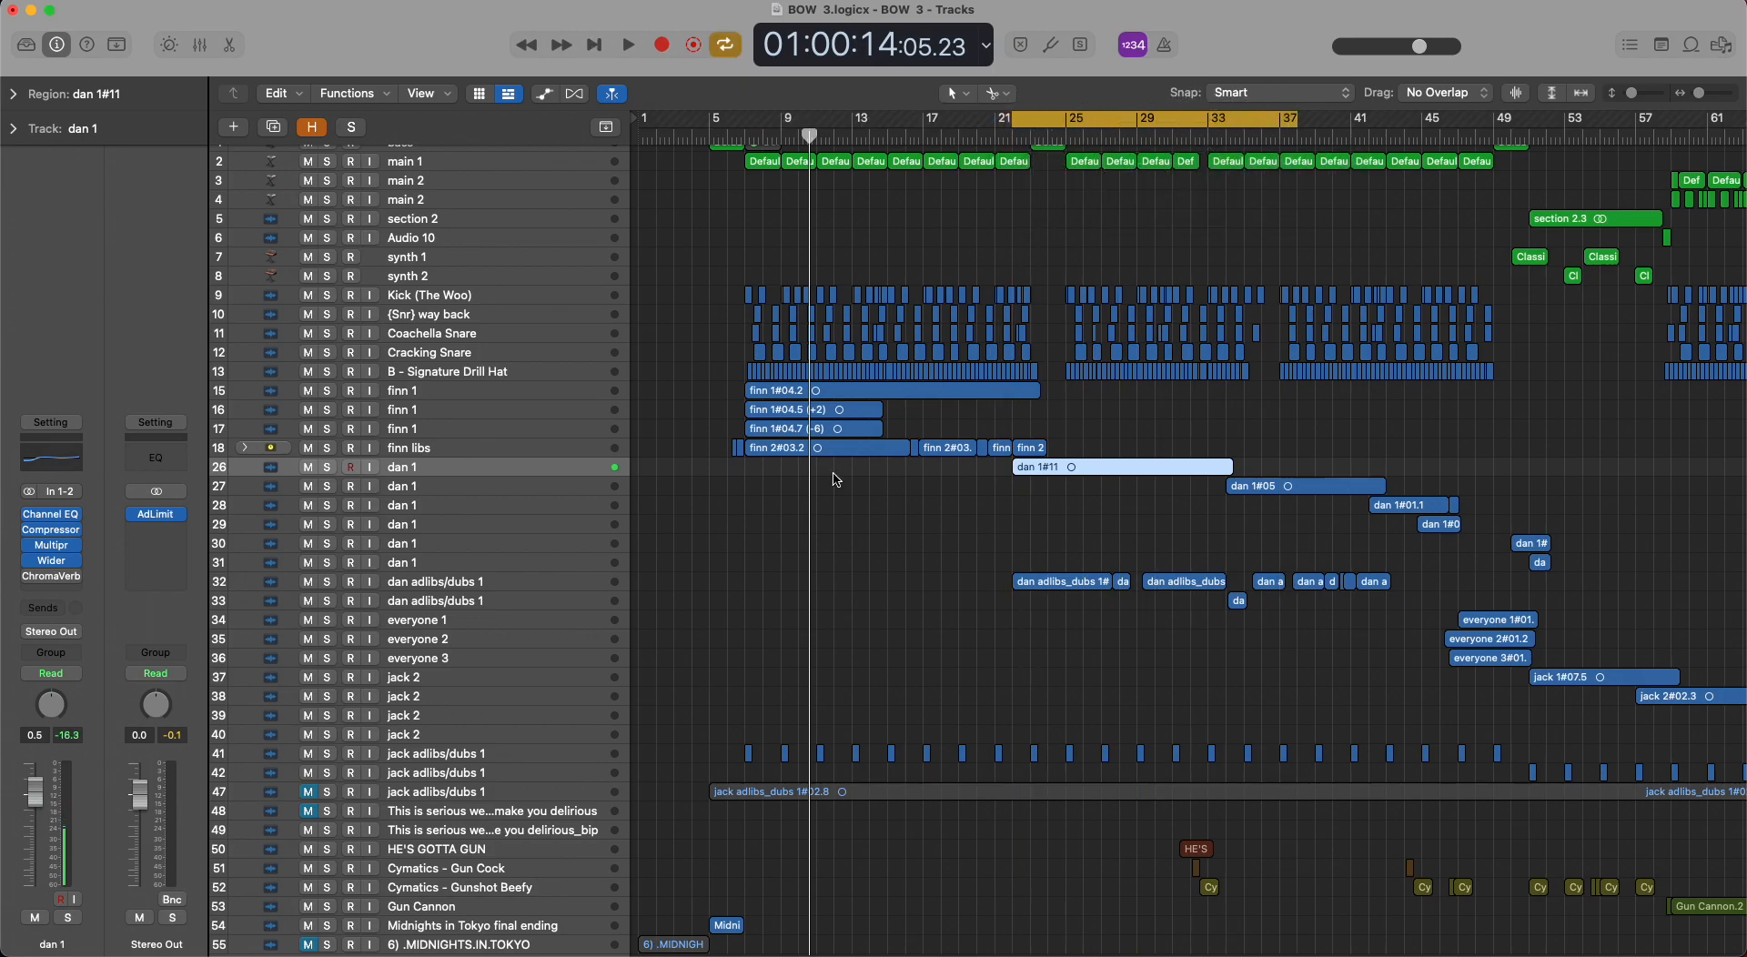
Solo track 26 and play the start of its part, and replay it in the full mix with the solo cleared.
click(327, 467)
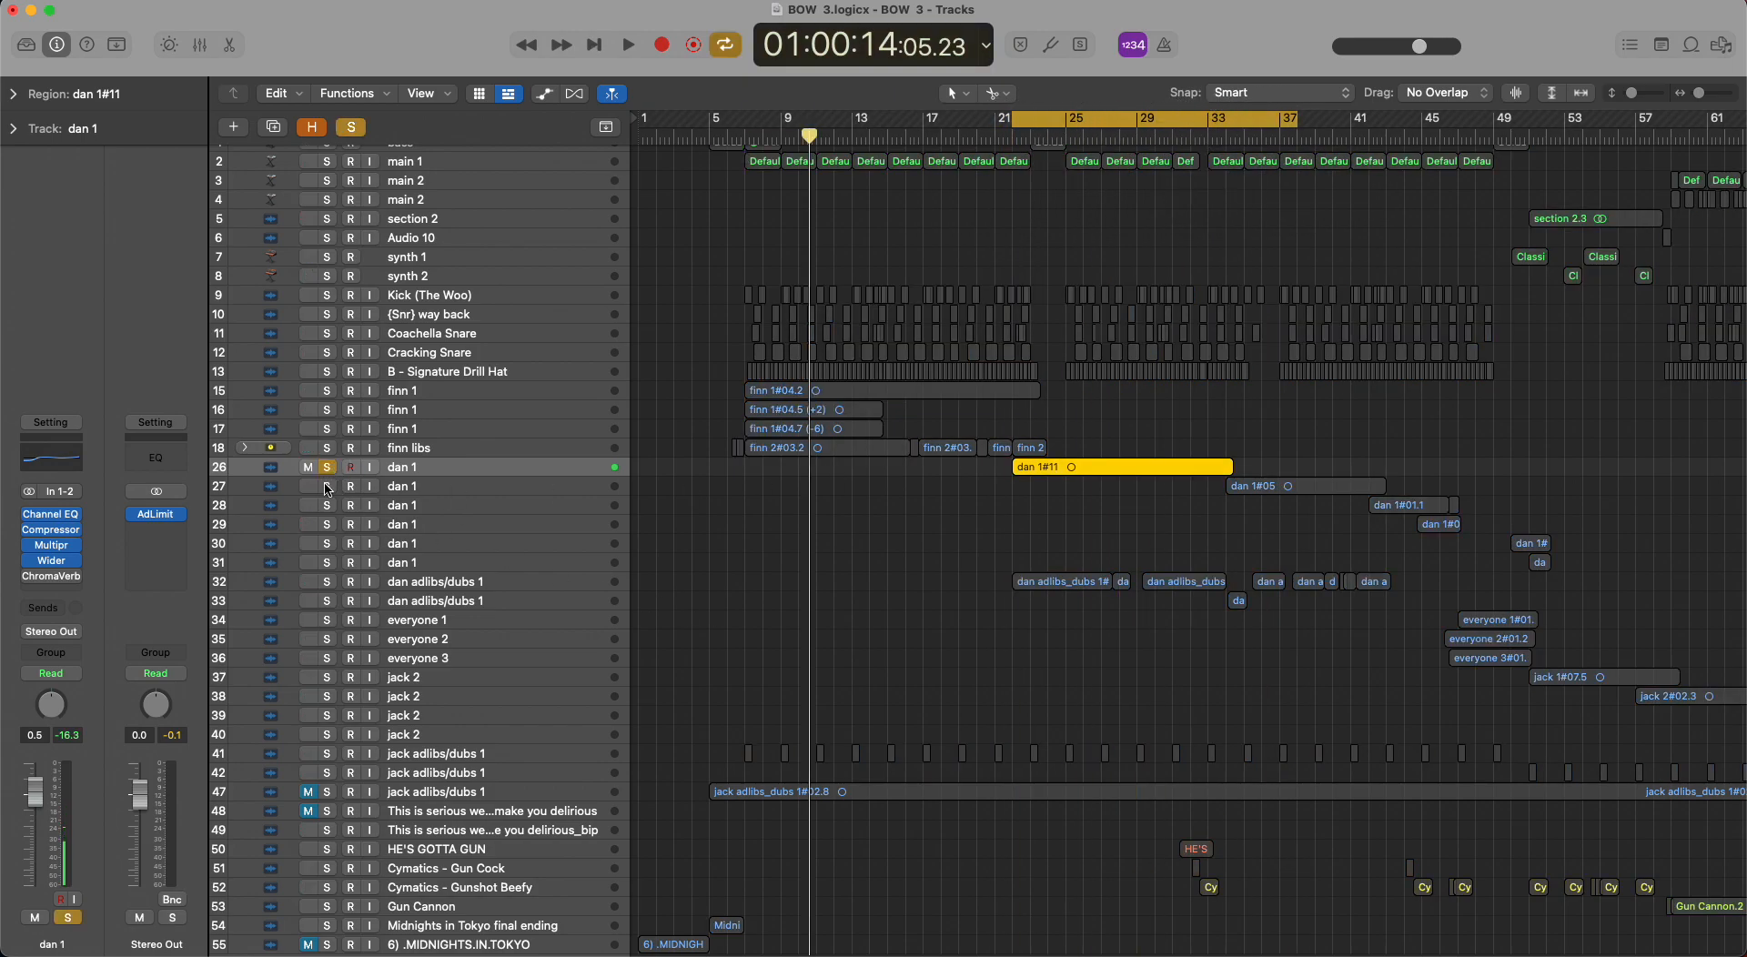
key(space)
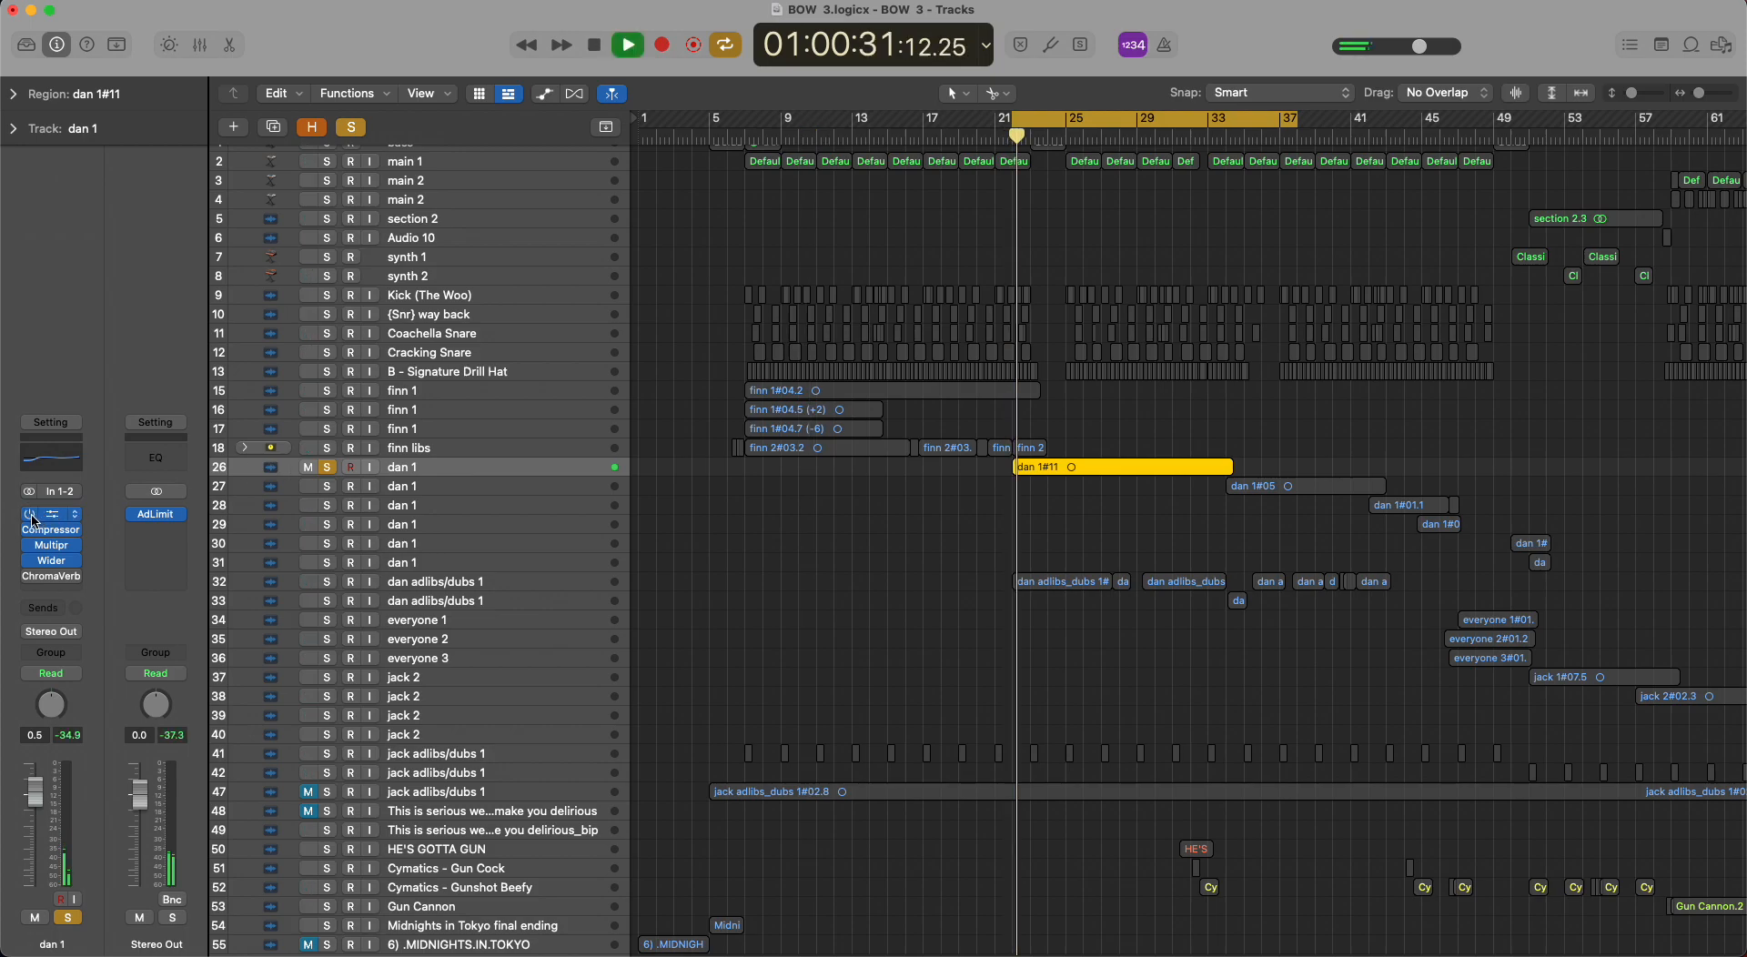
key(space)
click(328, 469)
key(space)
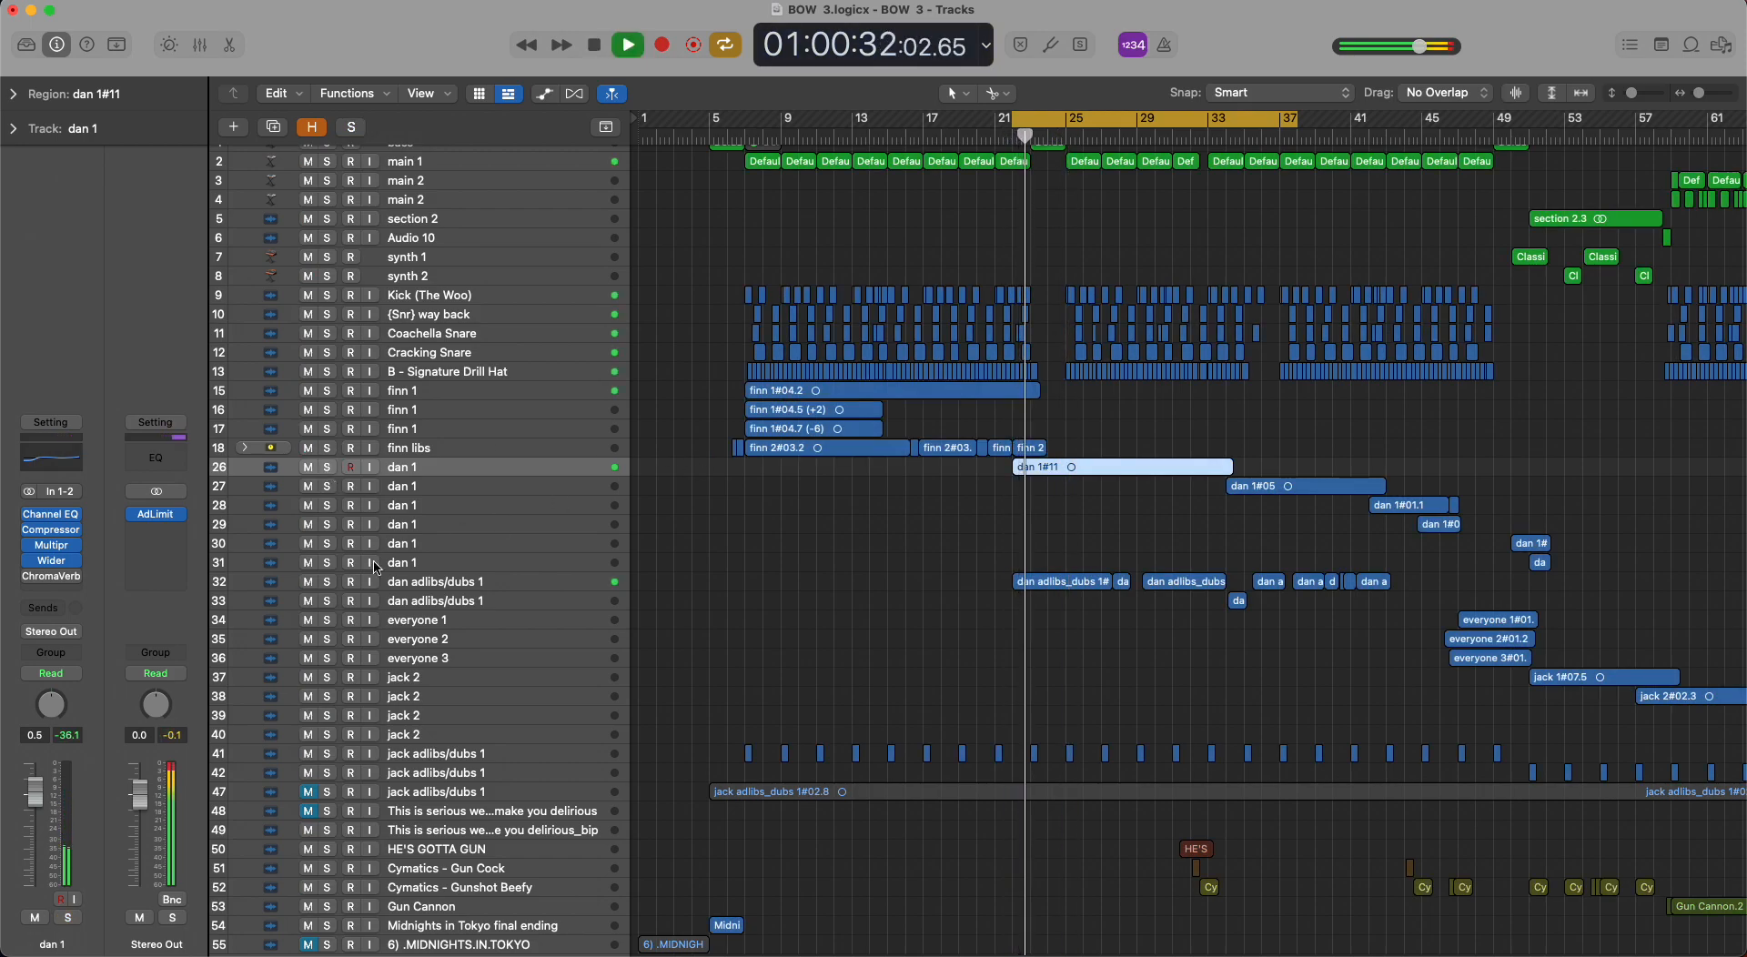
Solo adlib track 32 during playback, add track 26 to the solo for a while, stop, and clear all solos.
click(328, 583)
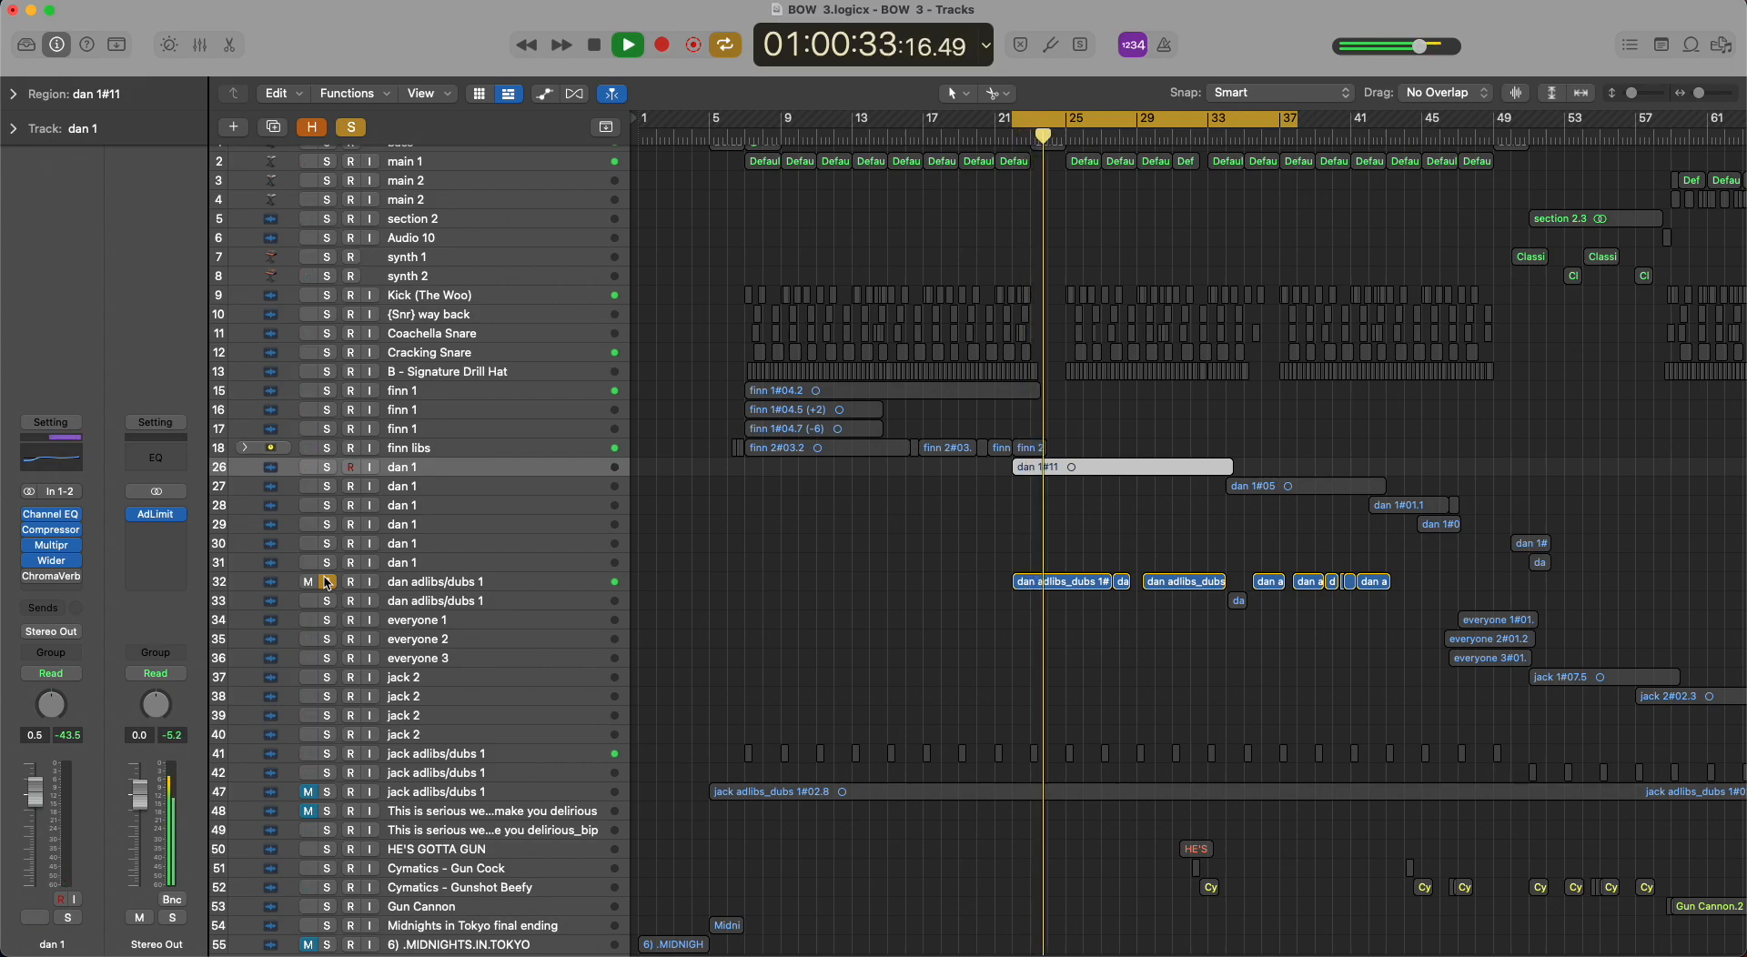
click(327, 467)
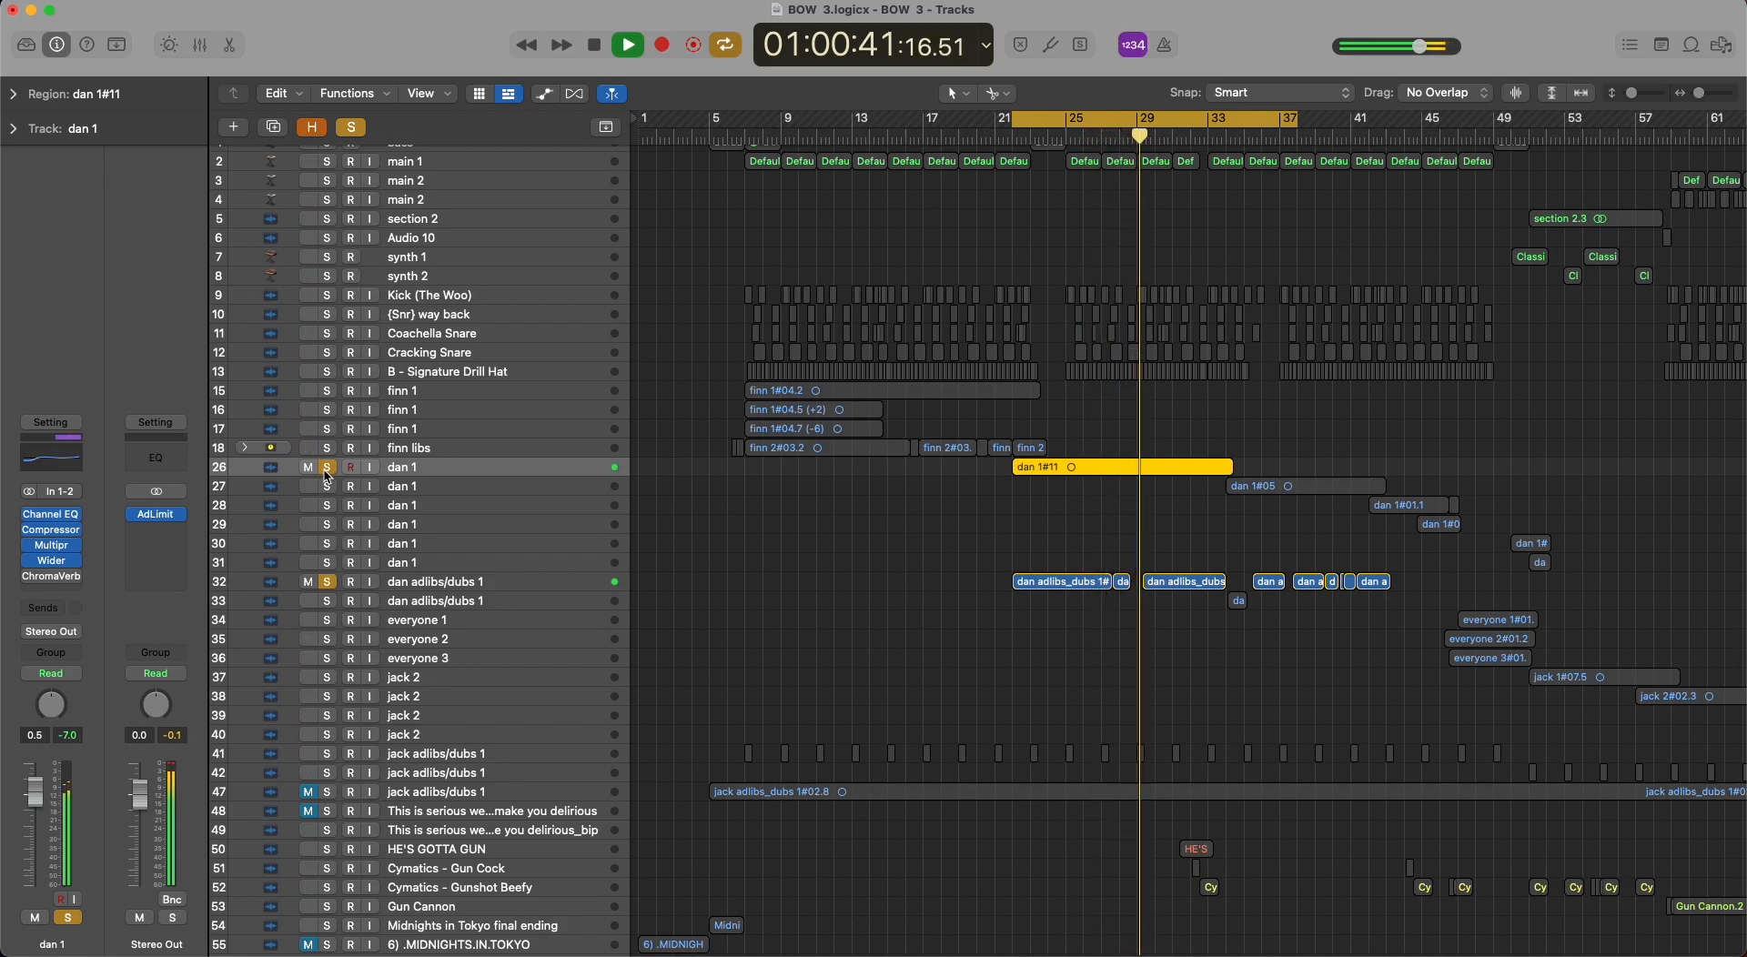
click(326, 470)
key(space)
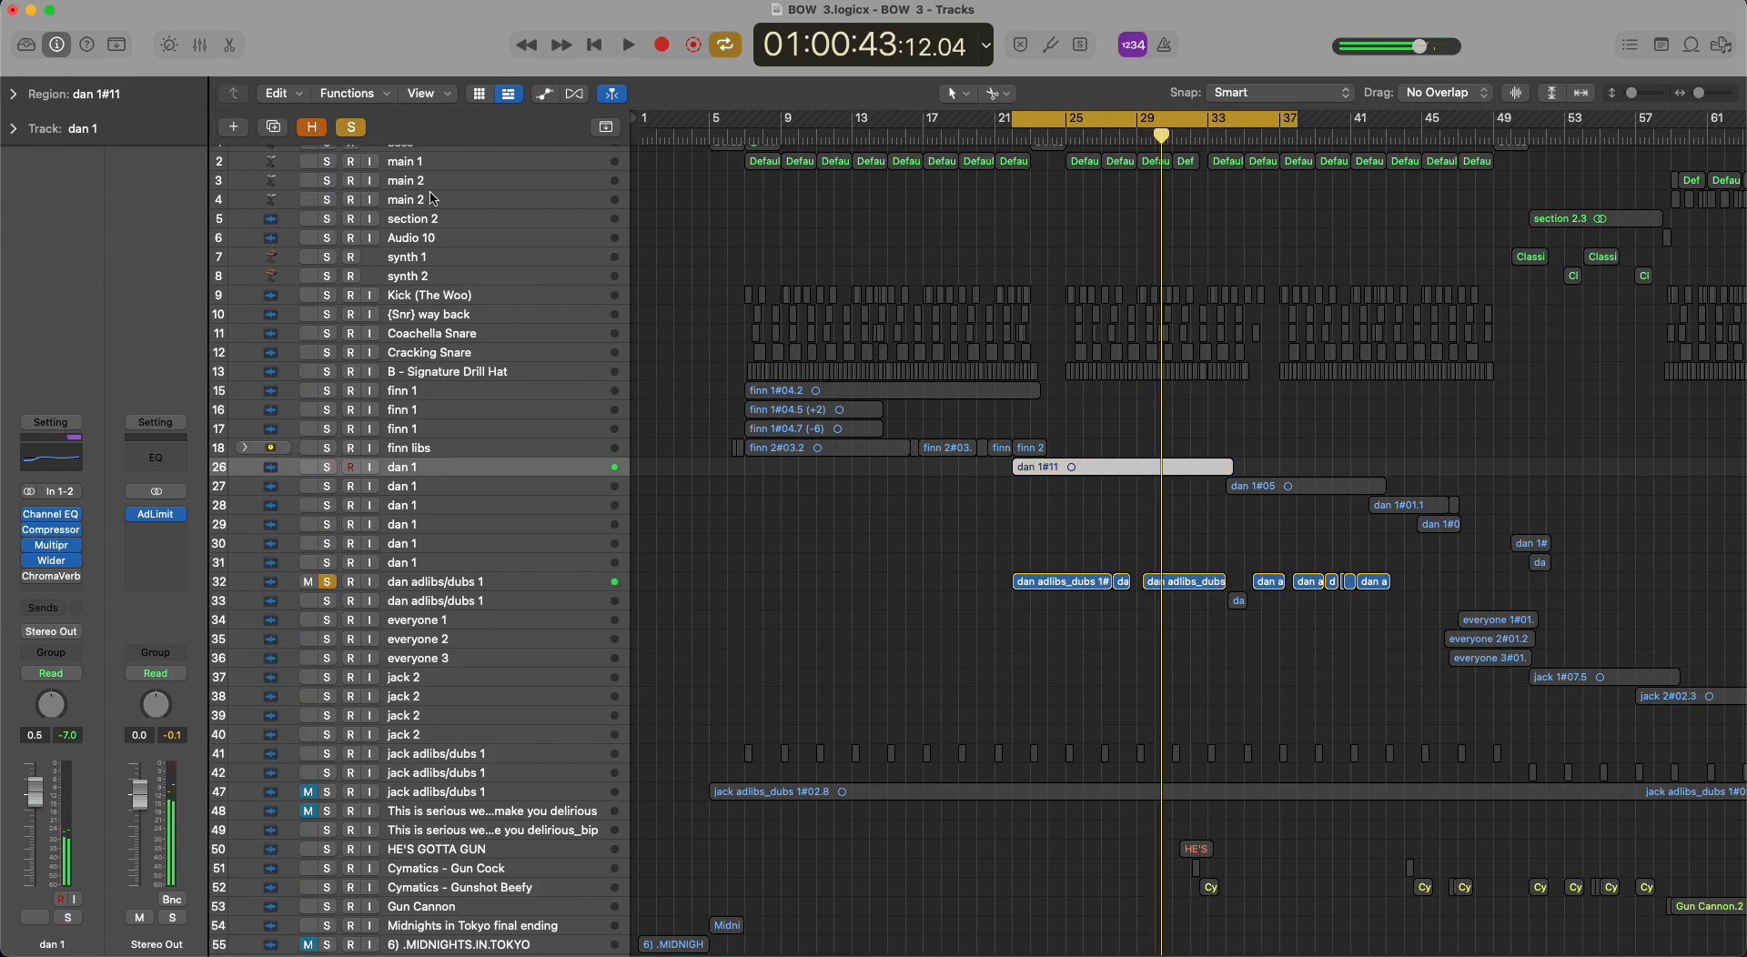
click(352, 127)
click(1060, 553)
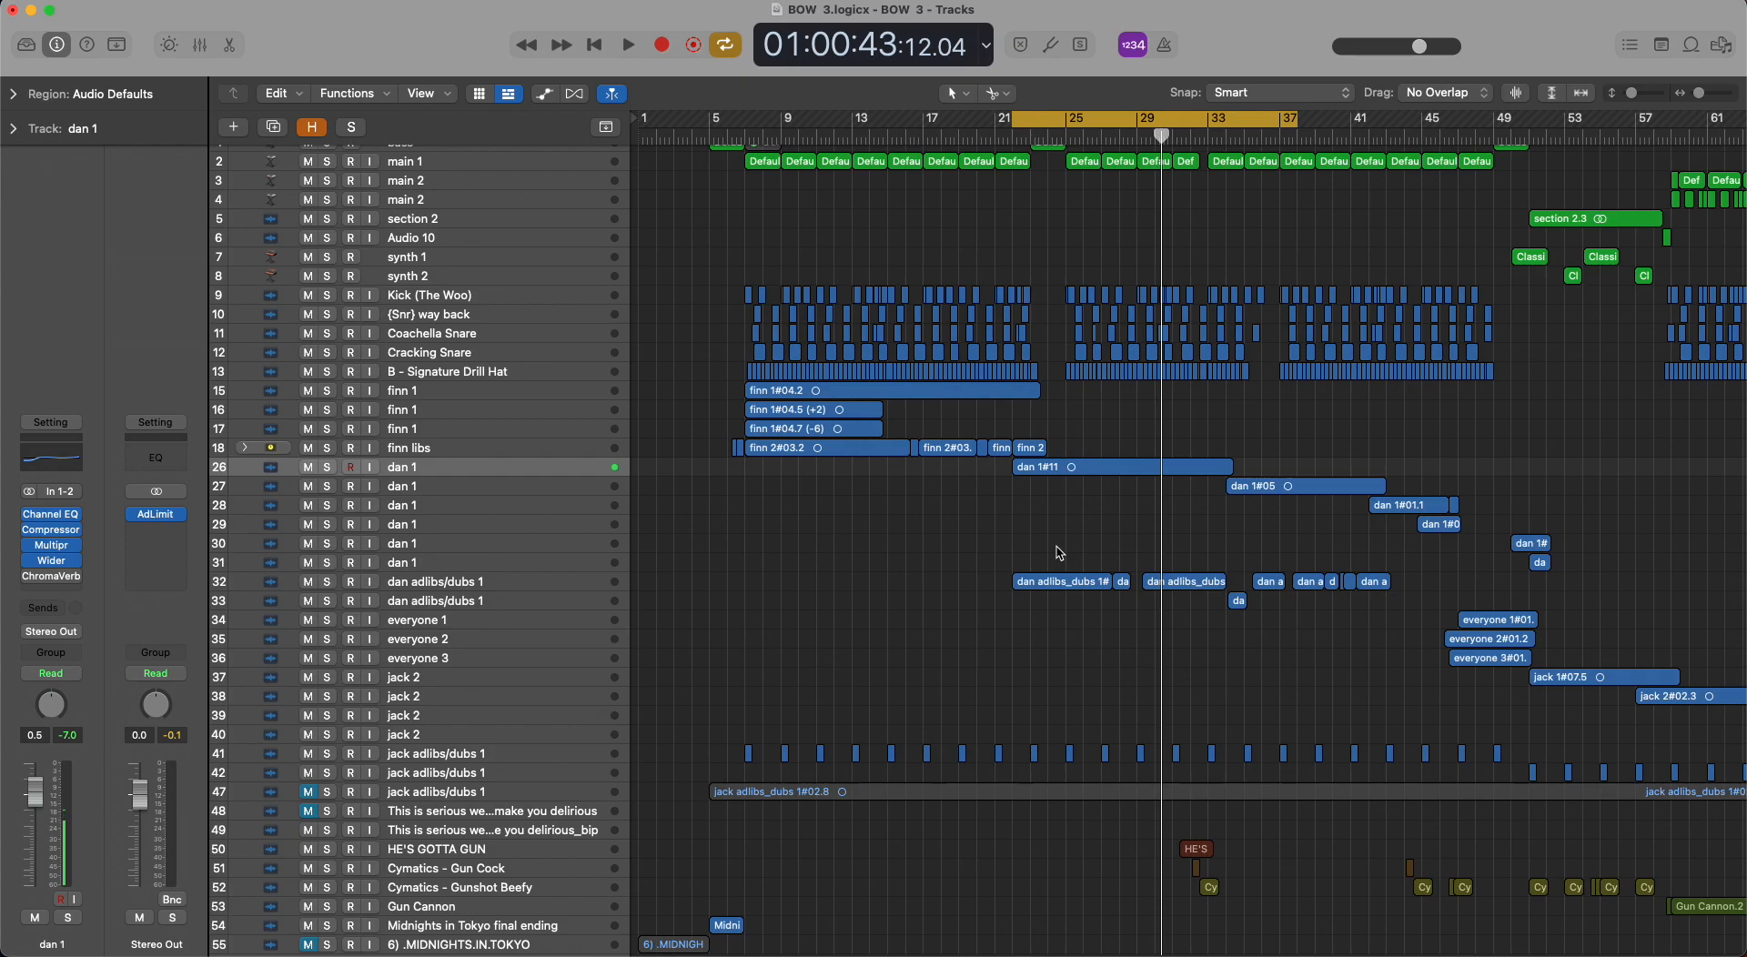
Turn off the loop and step down from vocal track 26 through the vocal and adlib tracks to track 34, everyone 1.
key(super+Left)
key(super+Left)
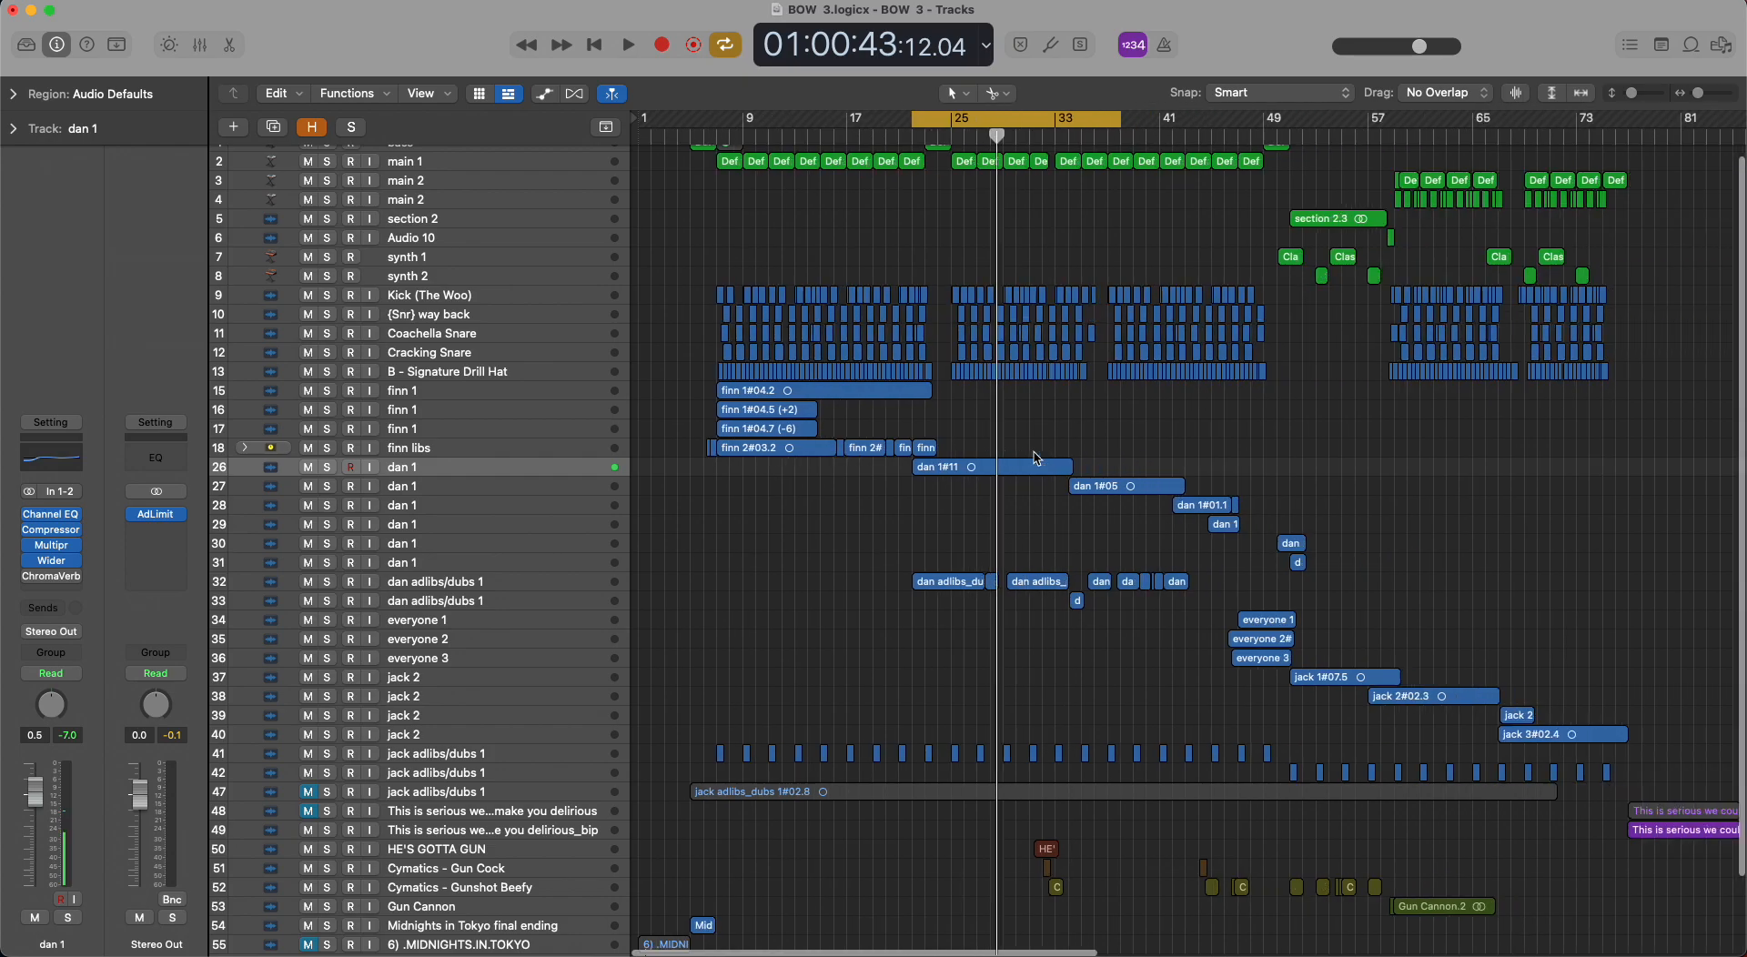
key(c)
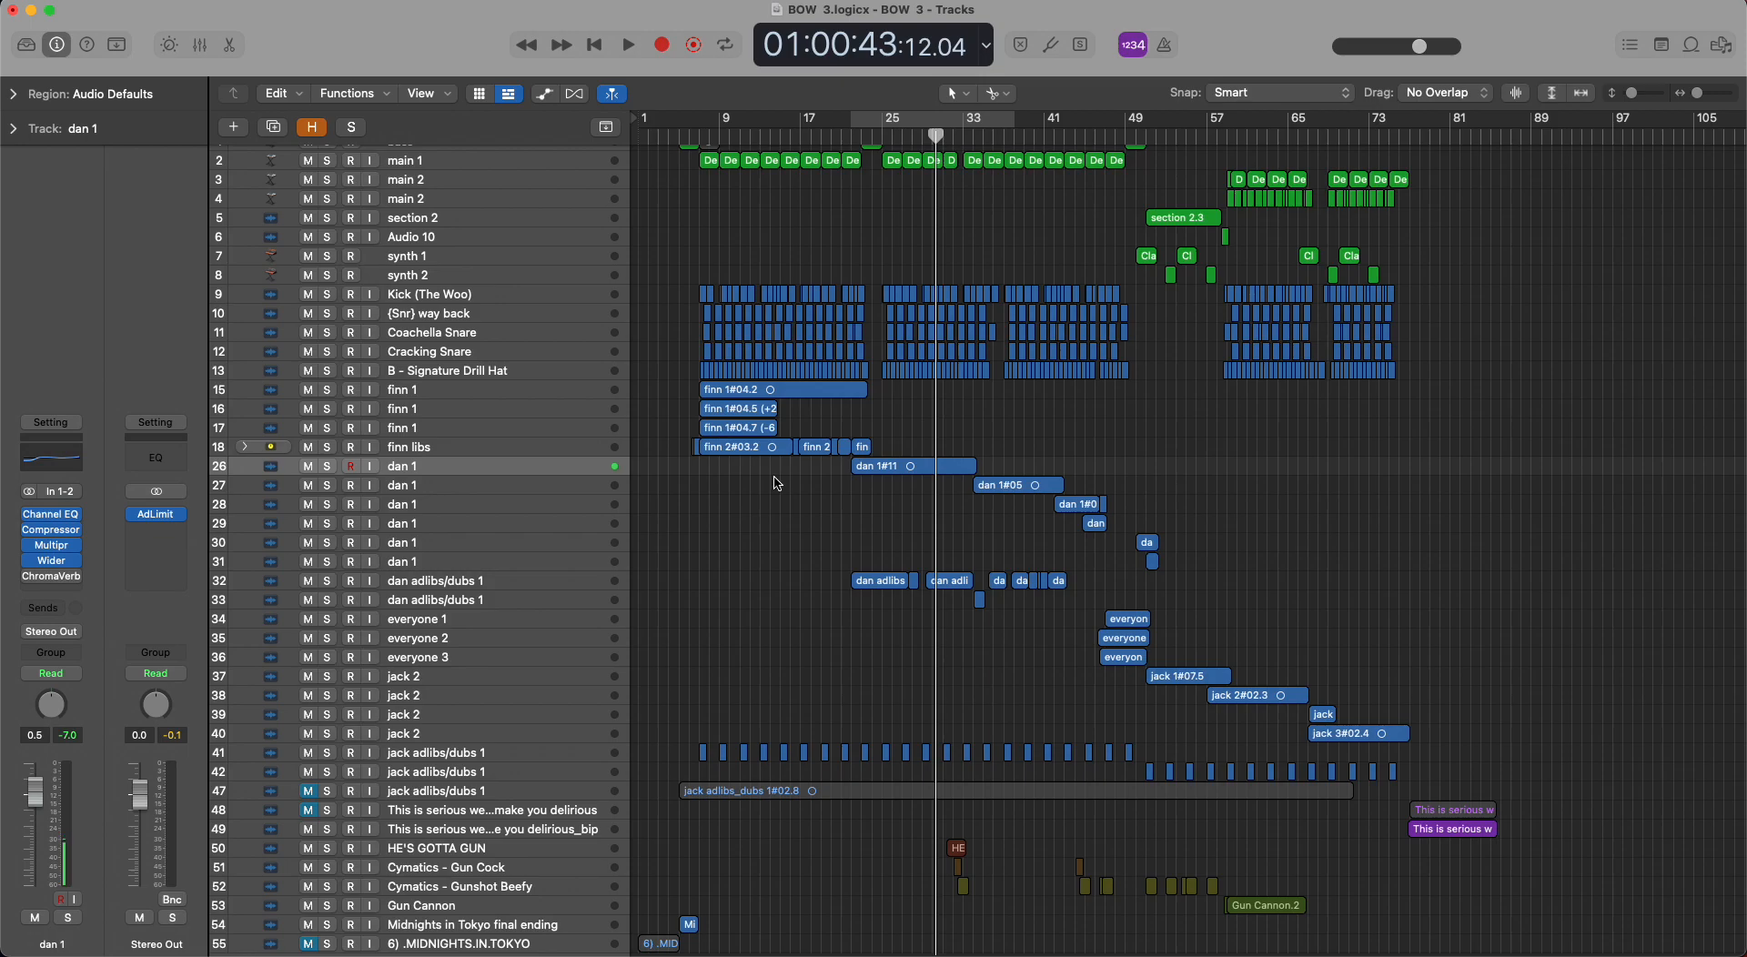
key(Down)
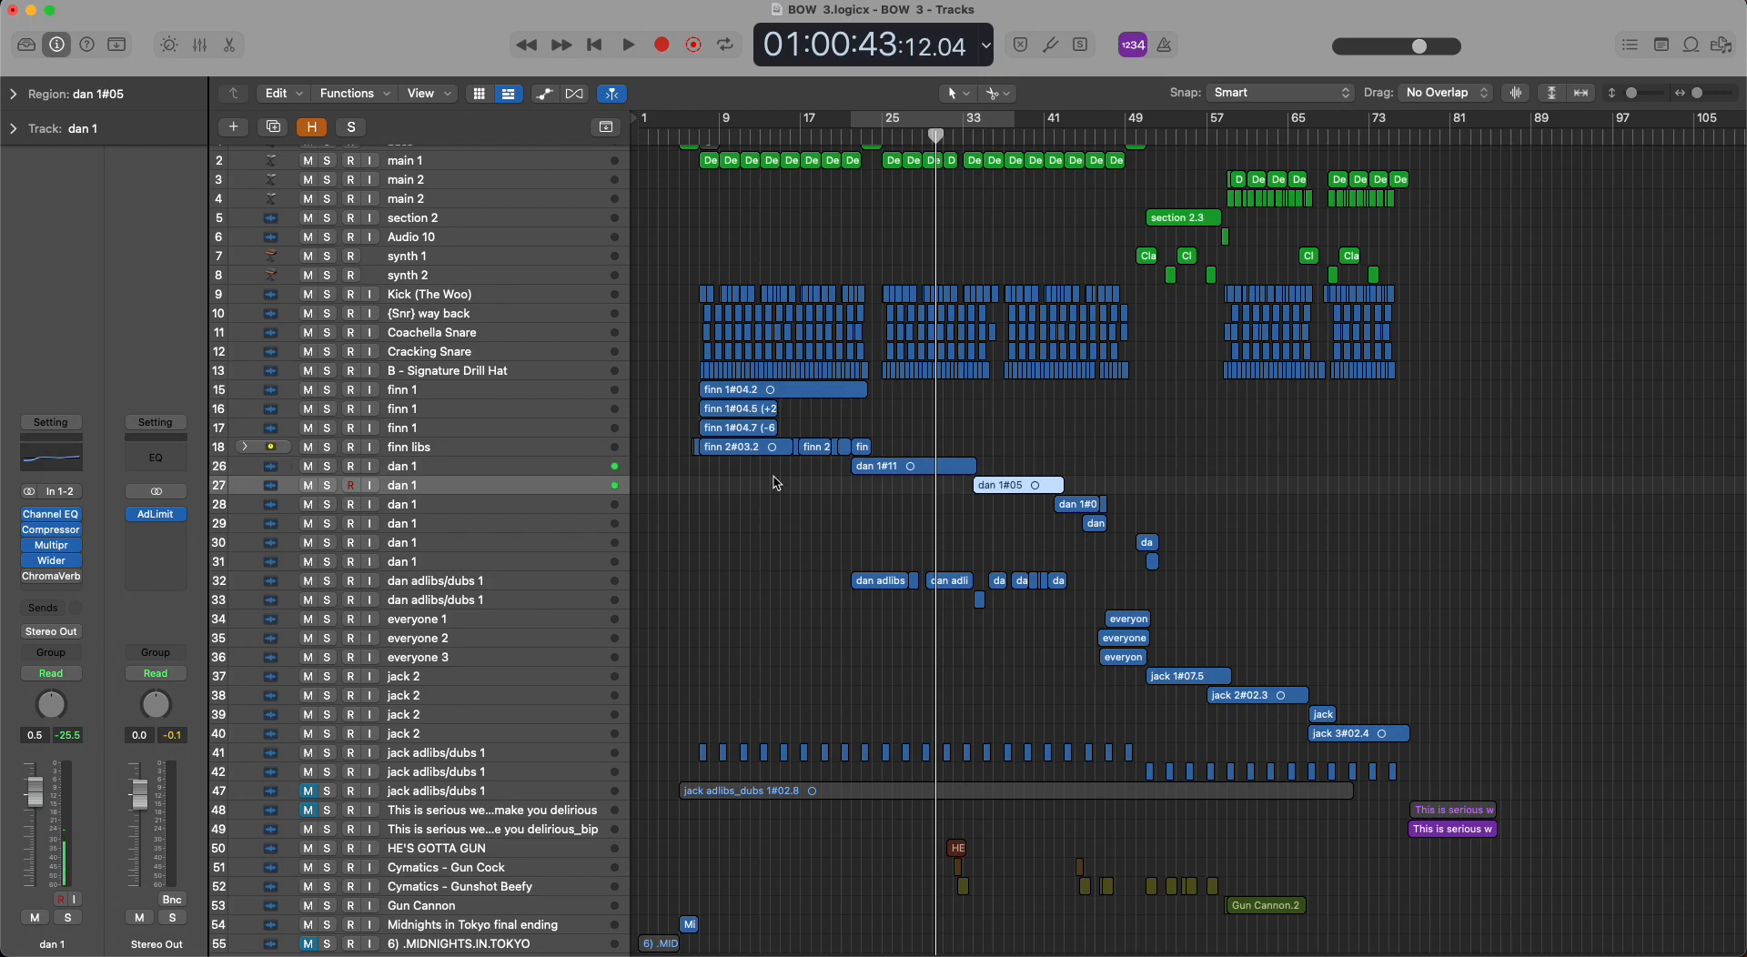
key(Down)
key(Down)
key(Down)
key(Down)
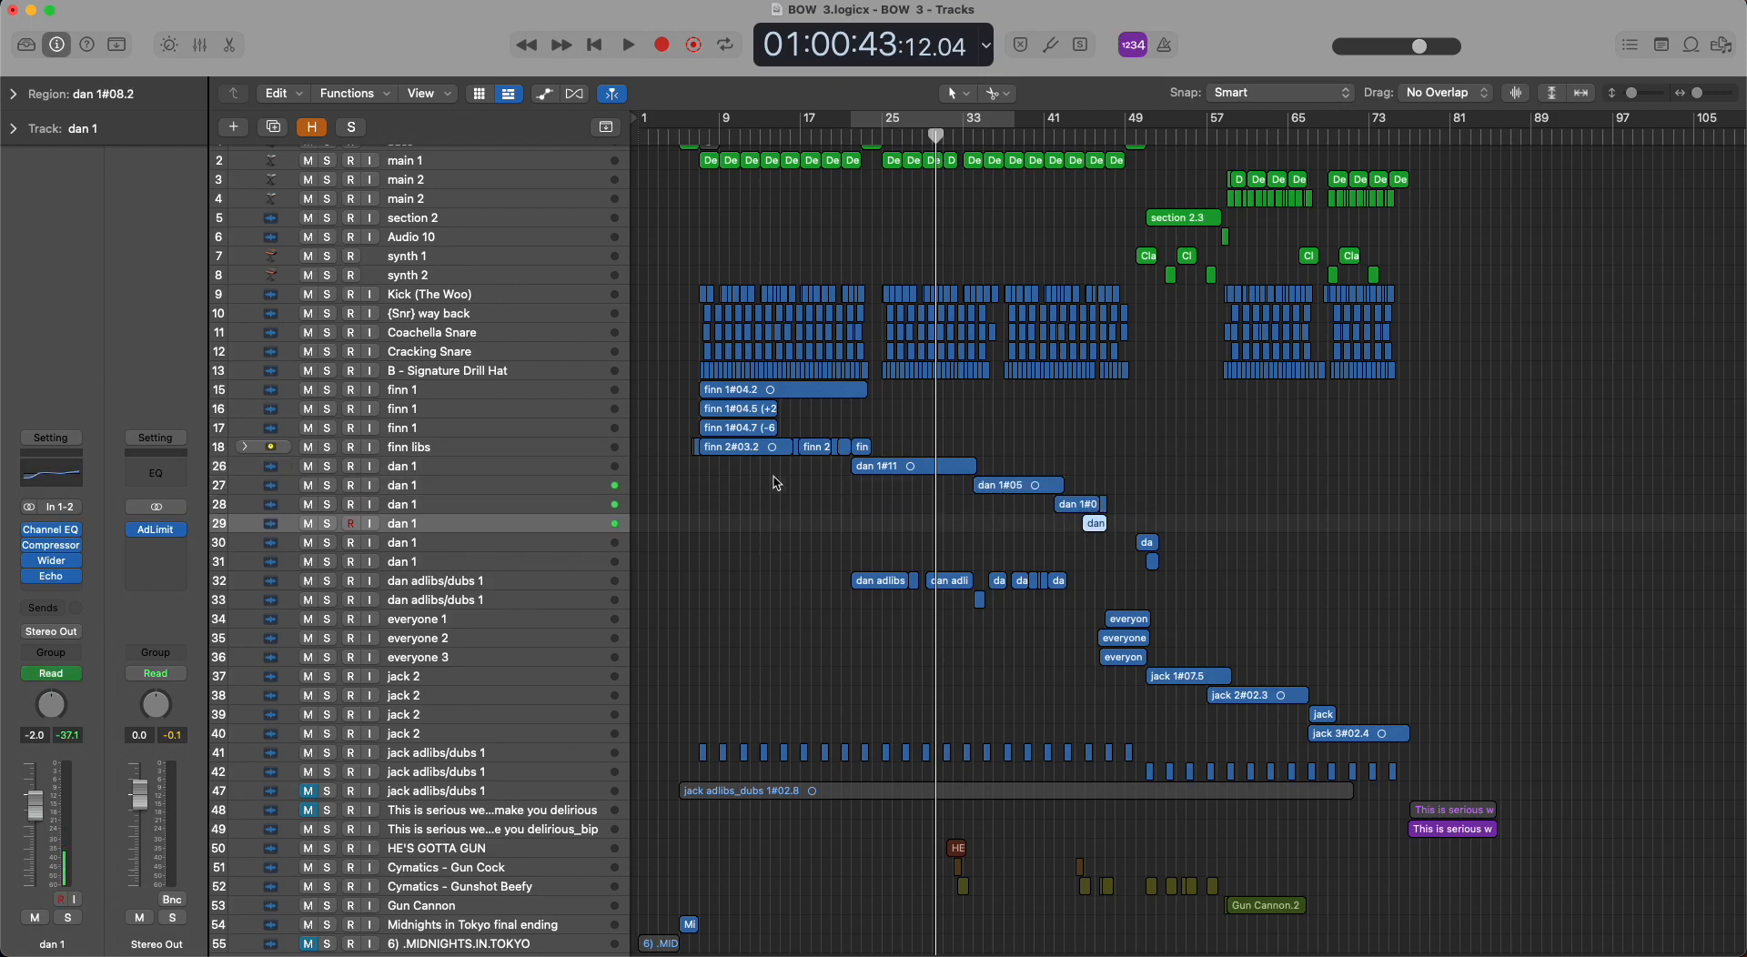
key(Down)
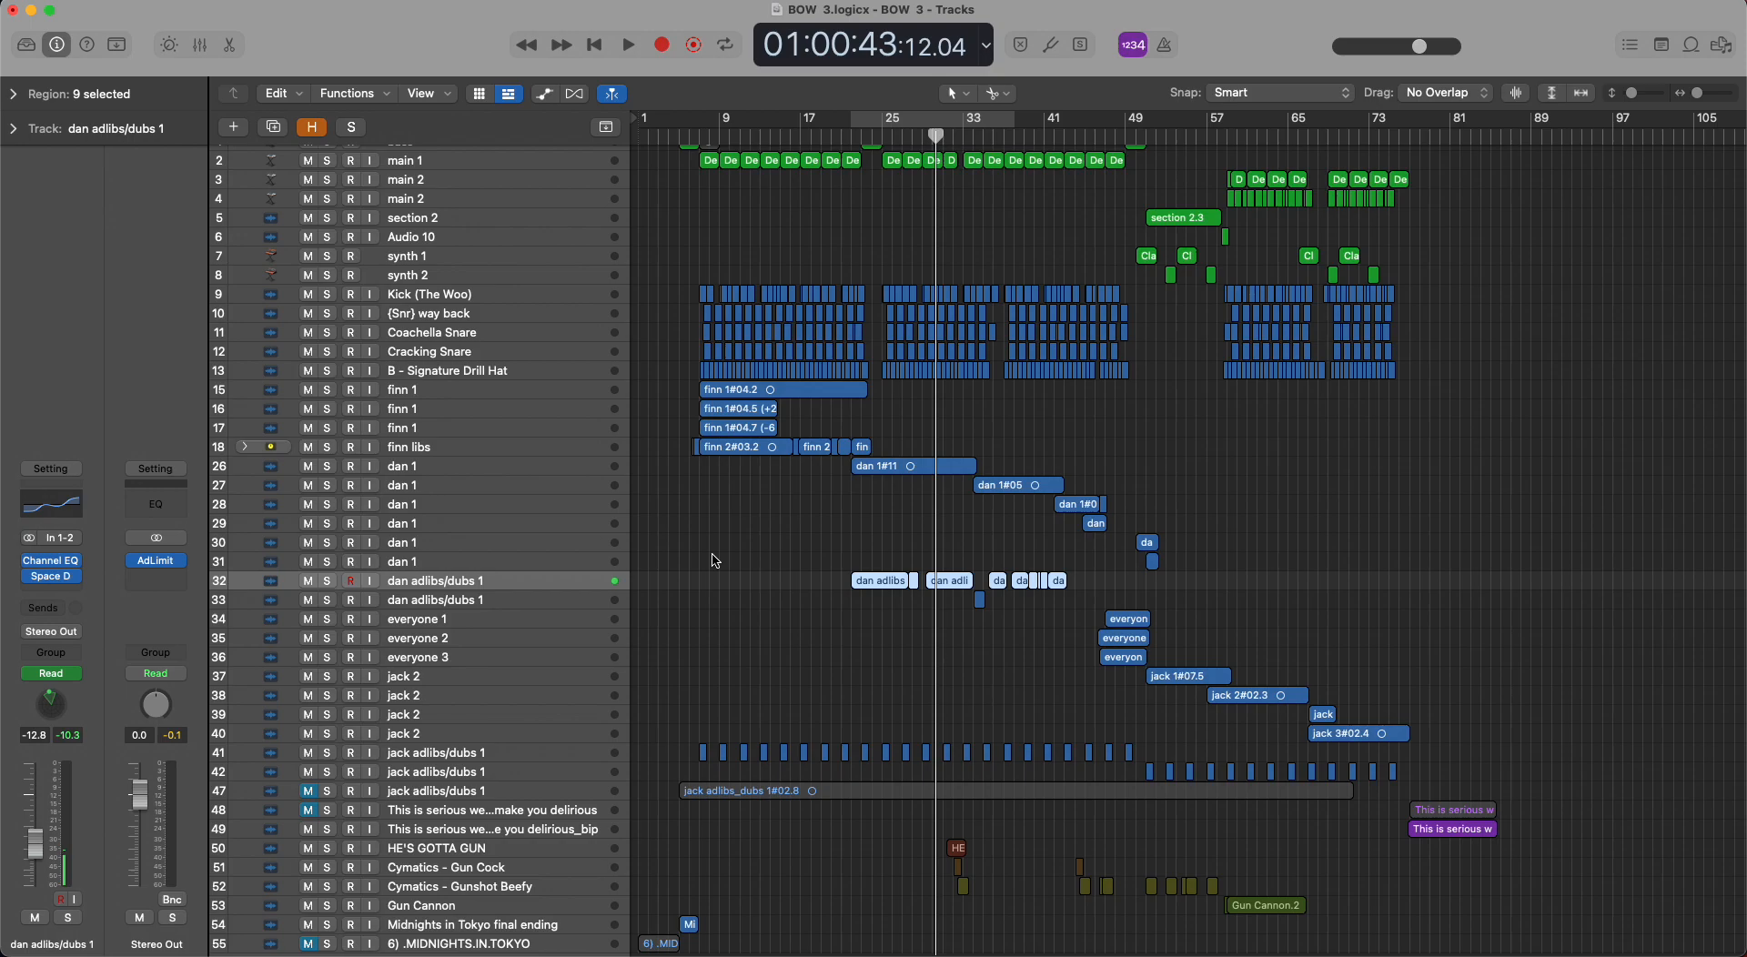
key(Down)
key(Down)
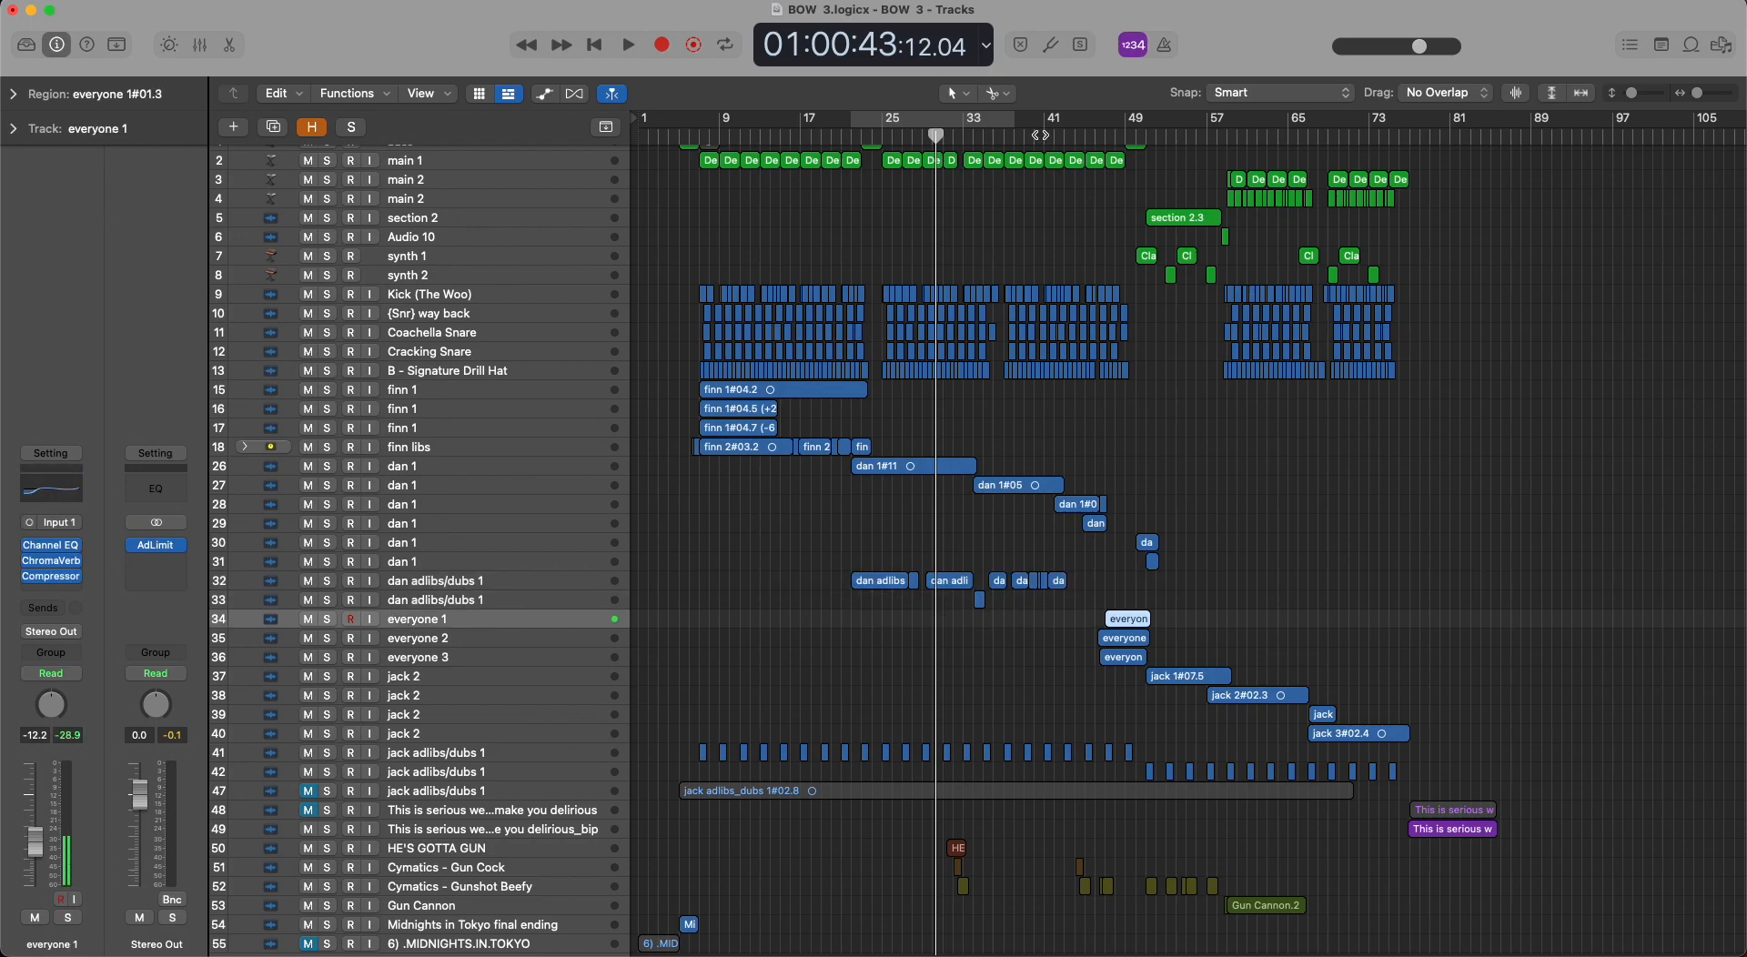
Set a short loop over the everyone 1 region around bar 49 and place the playhead inside it.
click(1126, 119)
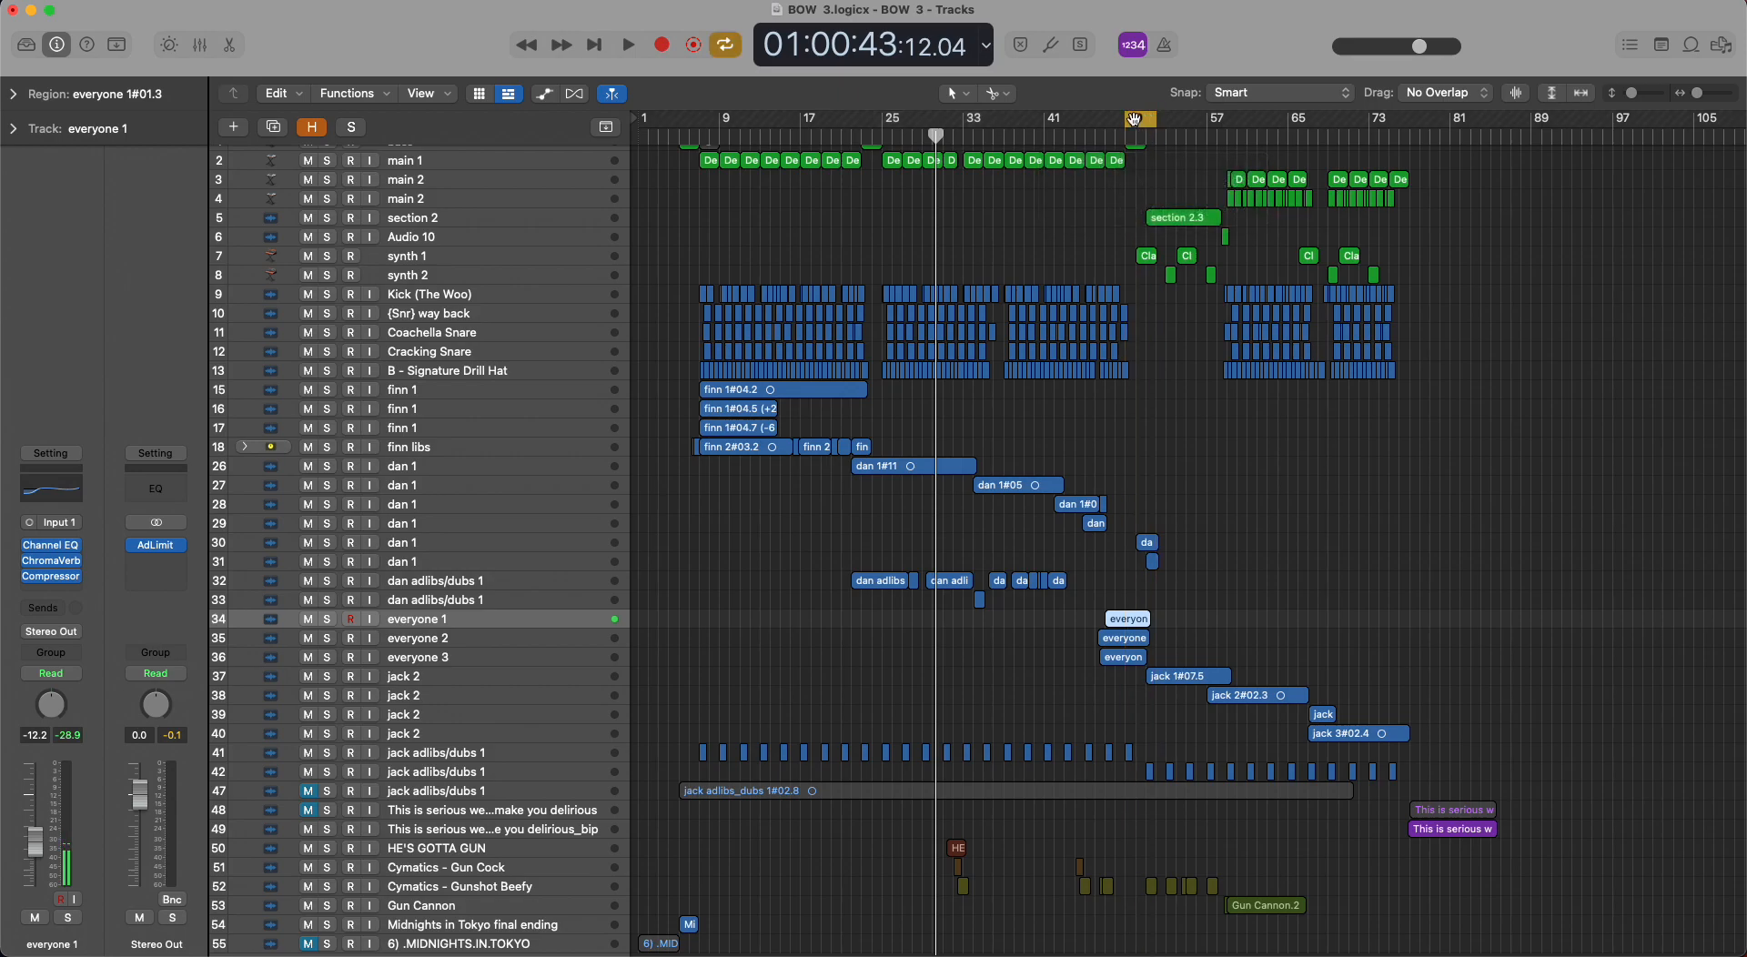
drag(1126, 120, 1085, 119)
click(1133, 120)
drag(1104, 138, 1126, 125)
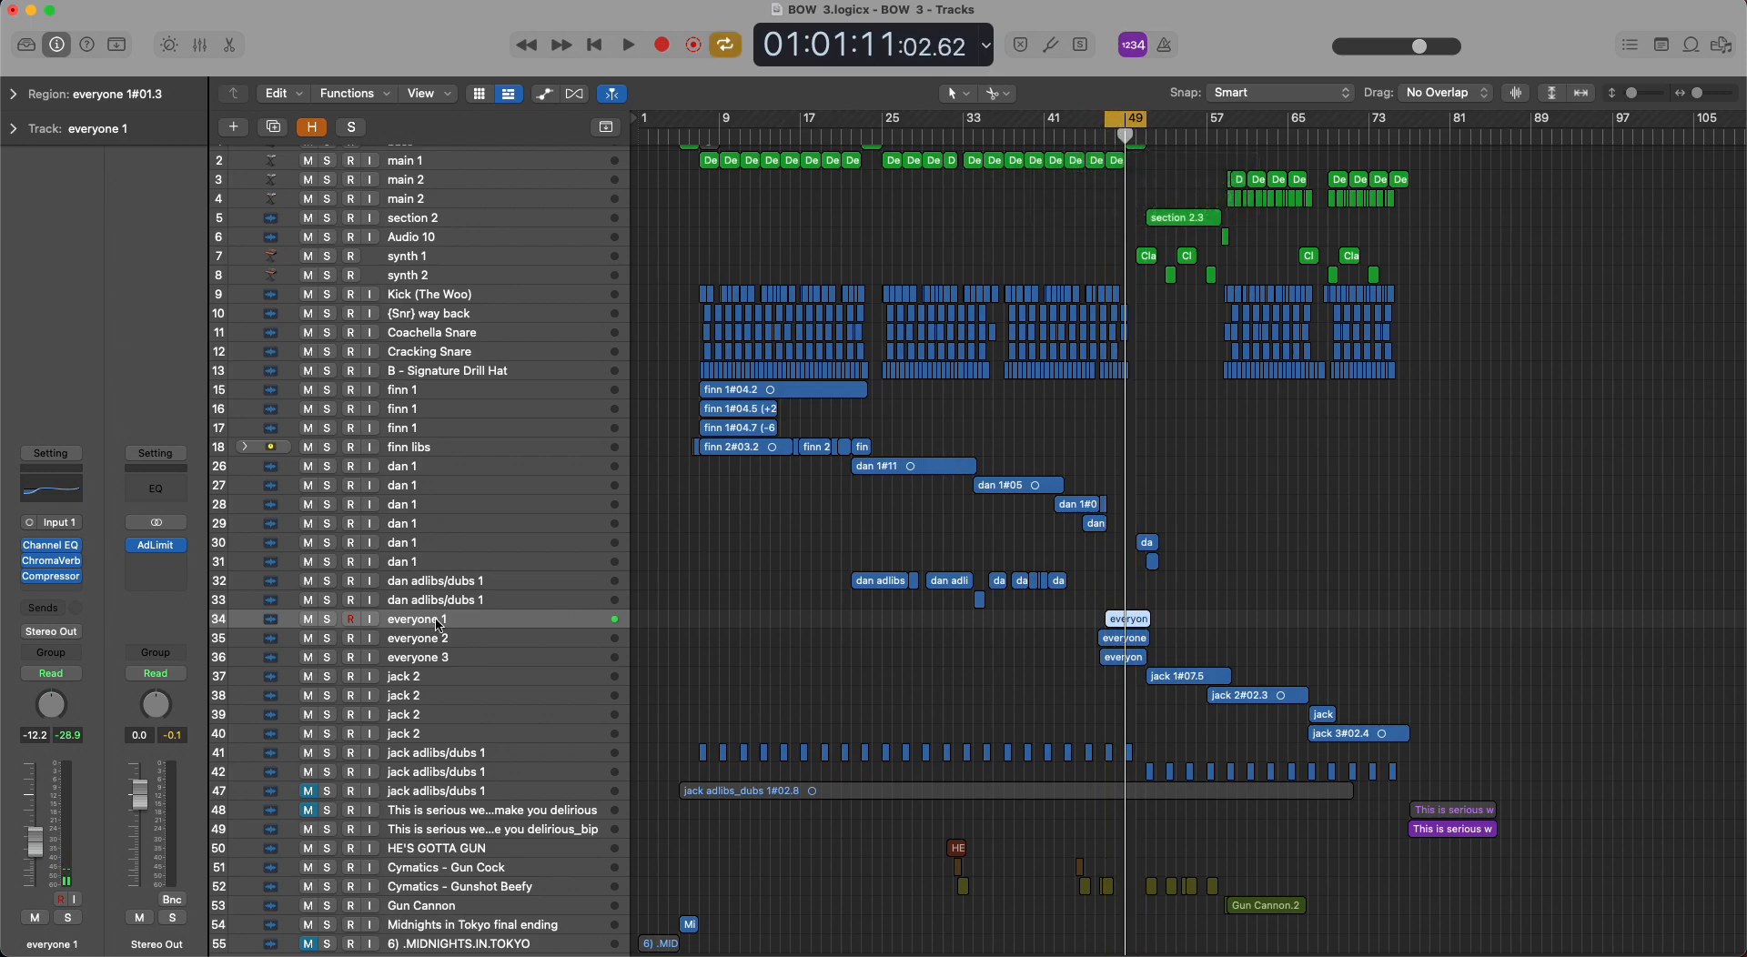
Solo track 34, everyone 1, play the looped section, clear the solo and stop playback.
click(336, 621)
key(space)
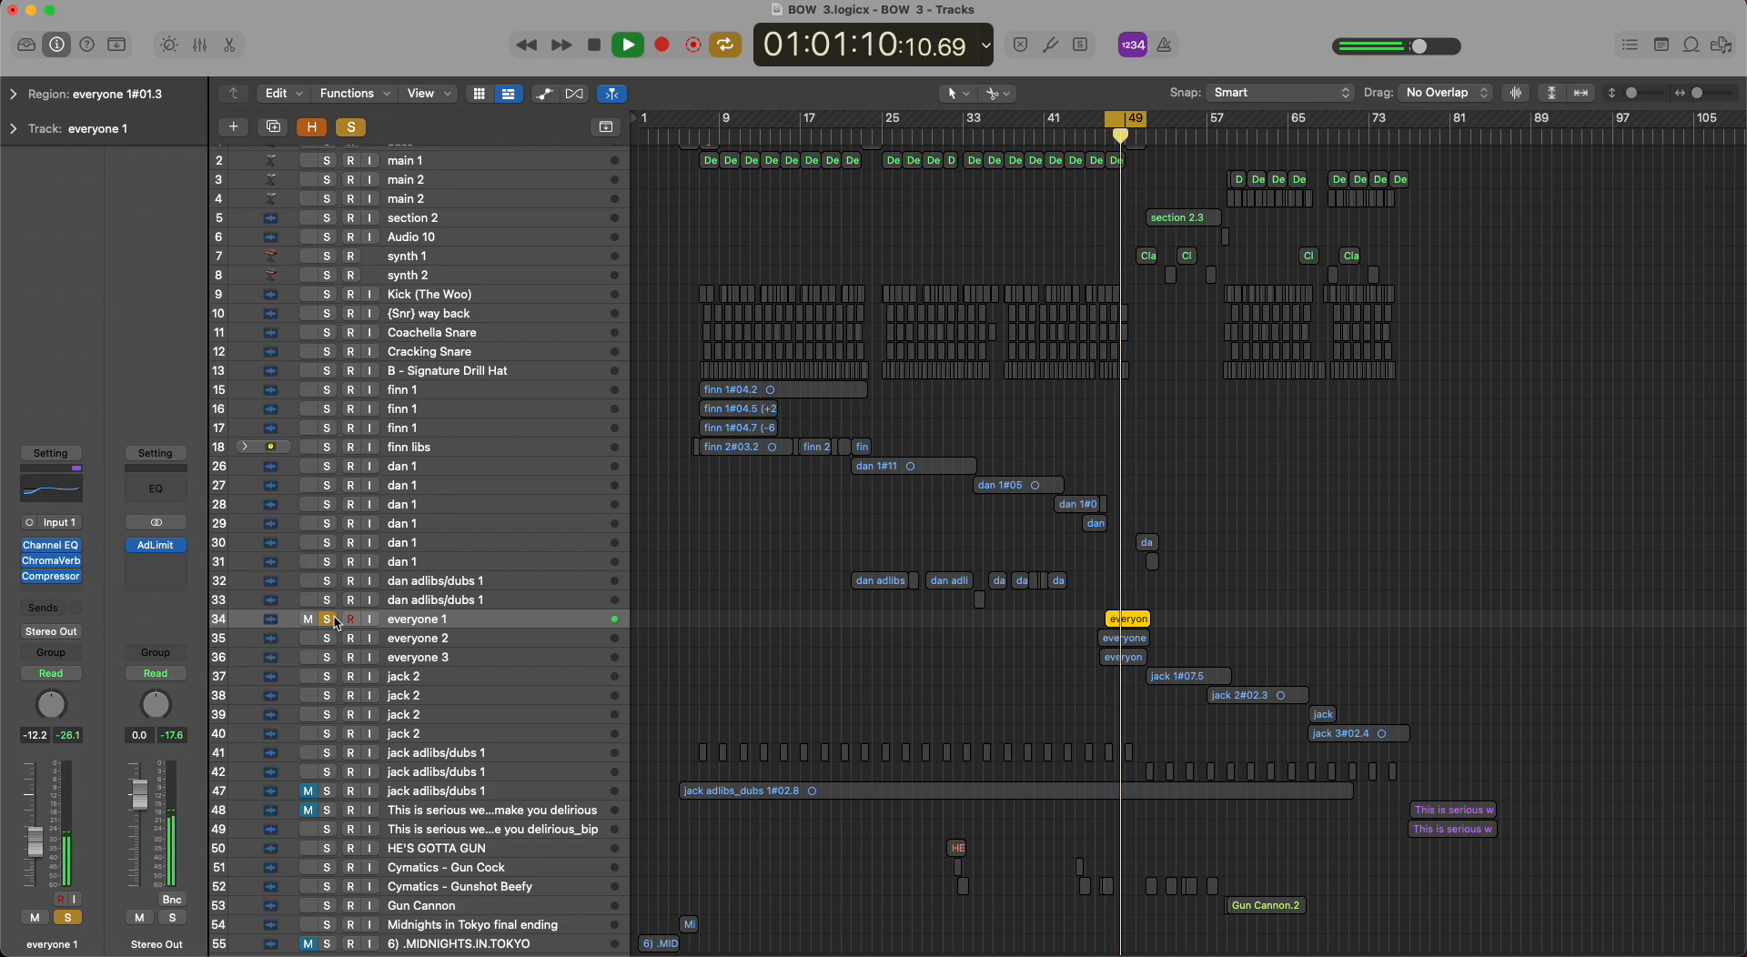
click(335, 621)
key(space)
Solo track 35, everyone 2, select it, and play its part in the loop before stopping.
click(326, 638)
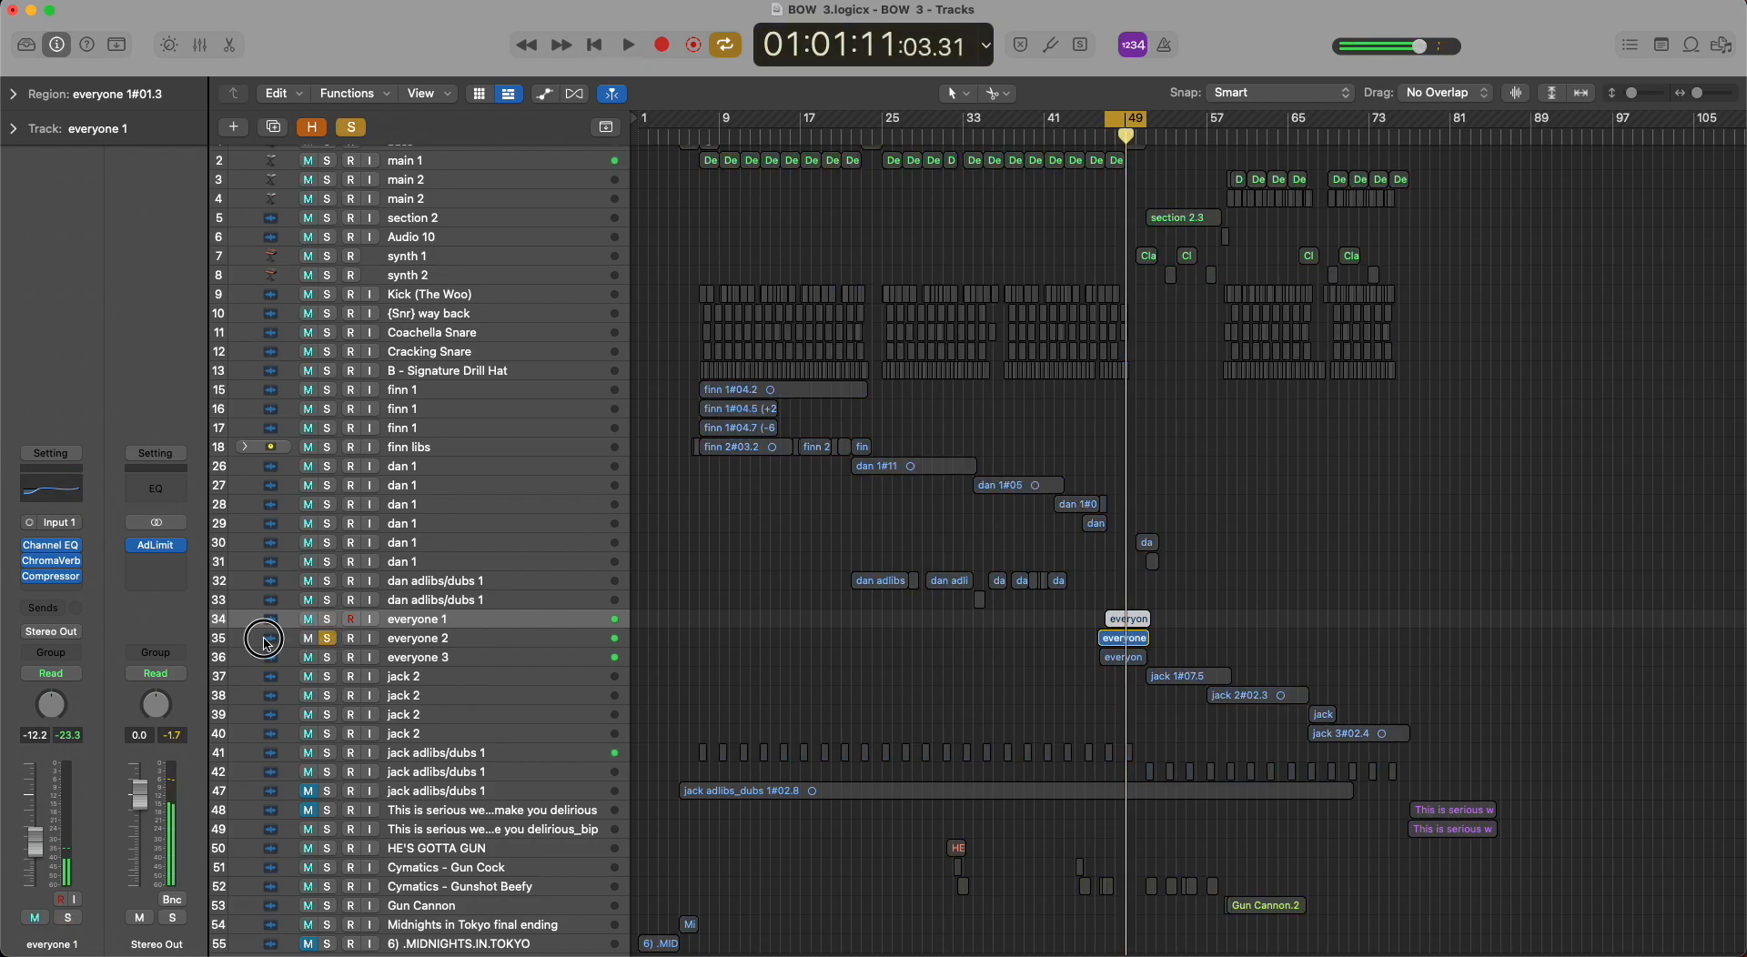
click(267, 642)
key(space)
Solo and select track 36, everyone 3, play its part, briefly show and hide automation, and clear all solos.
key(space)
click(327, 658)
click(254, 665)
key(space)
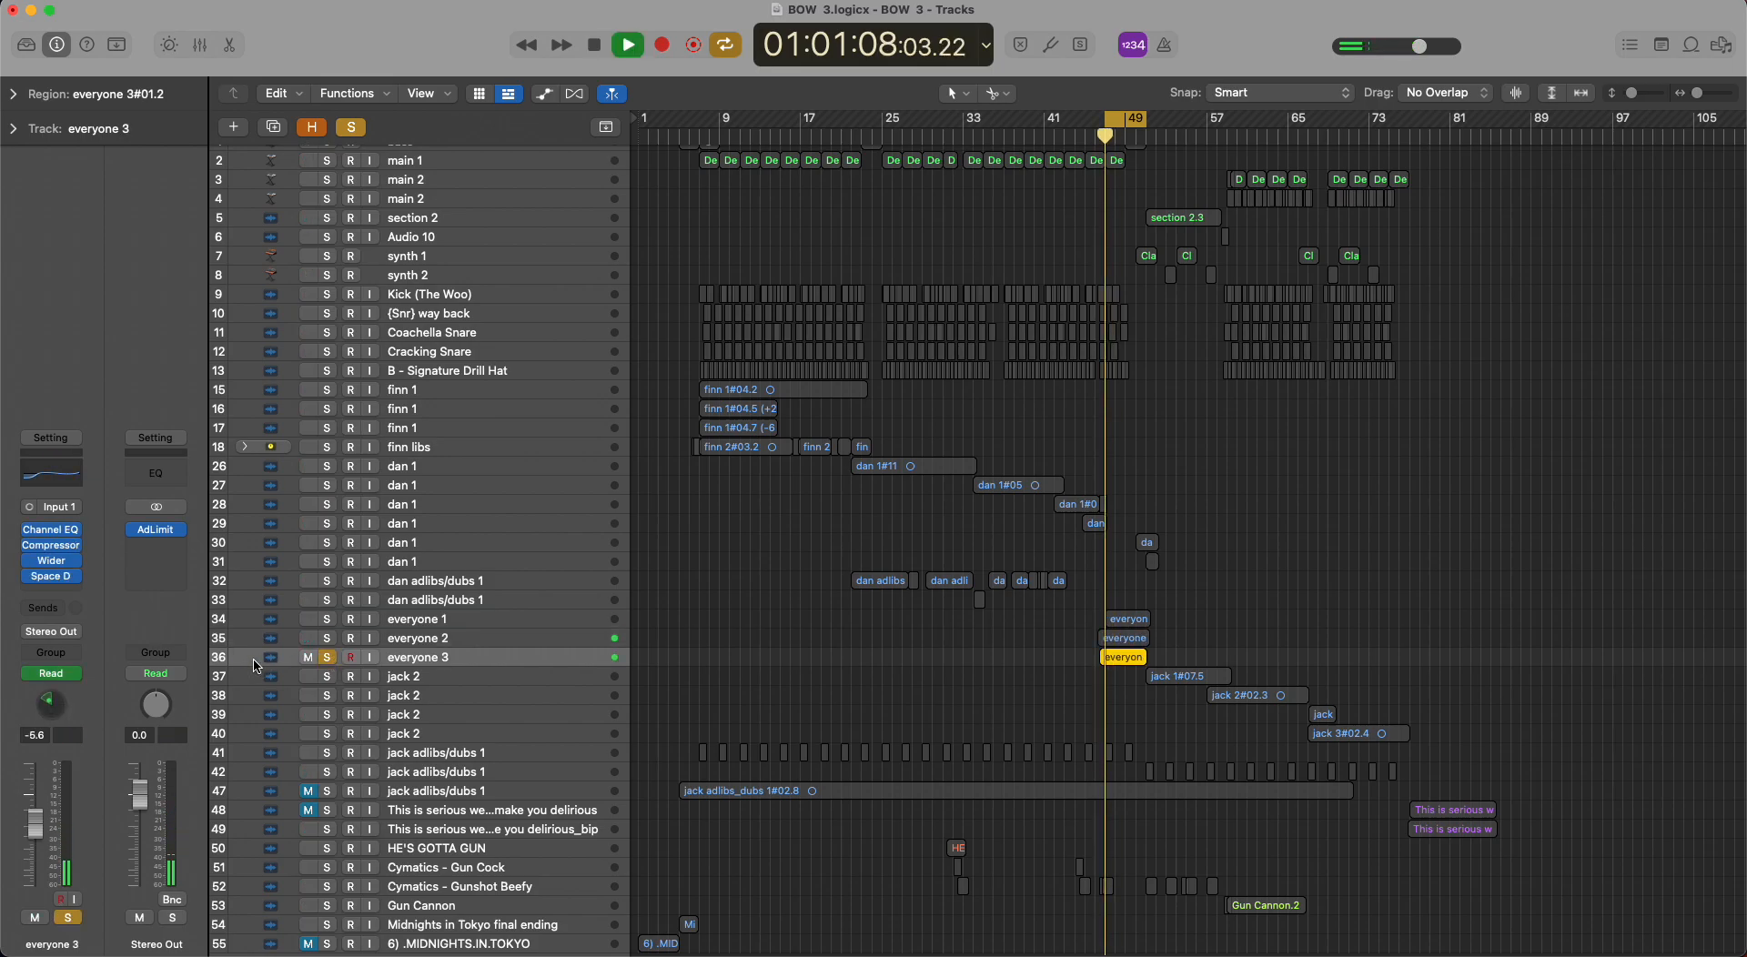
key(space)
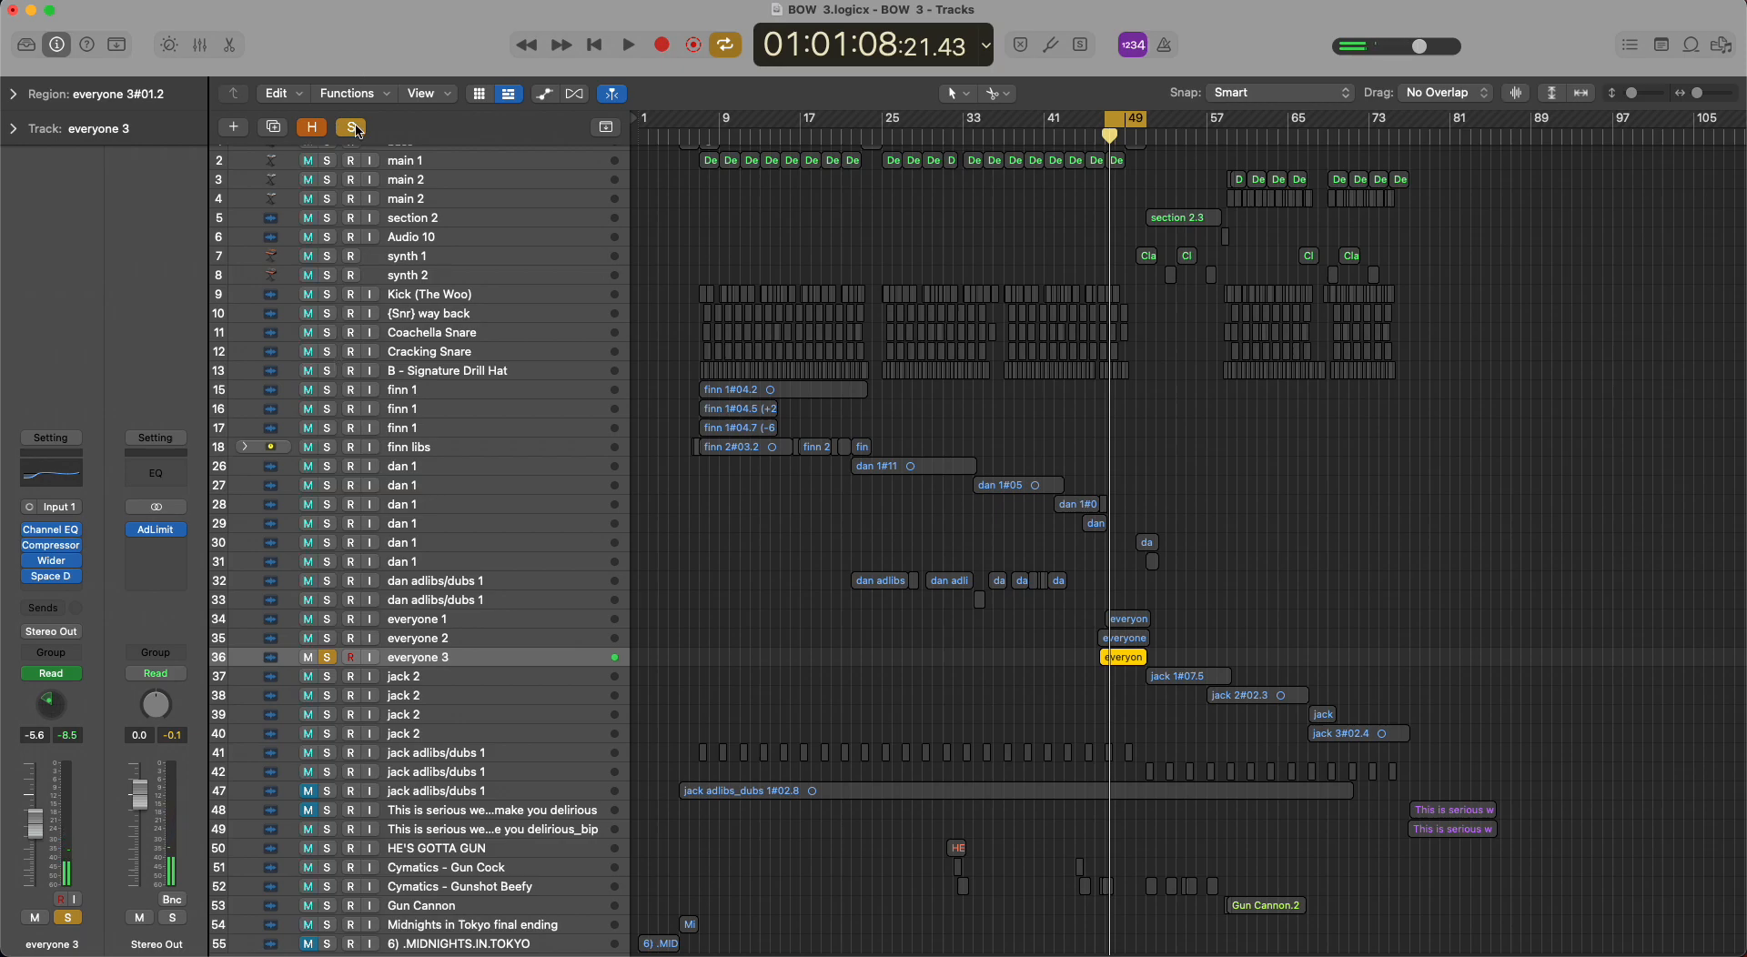
key(a)
key(a)
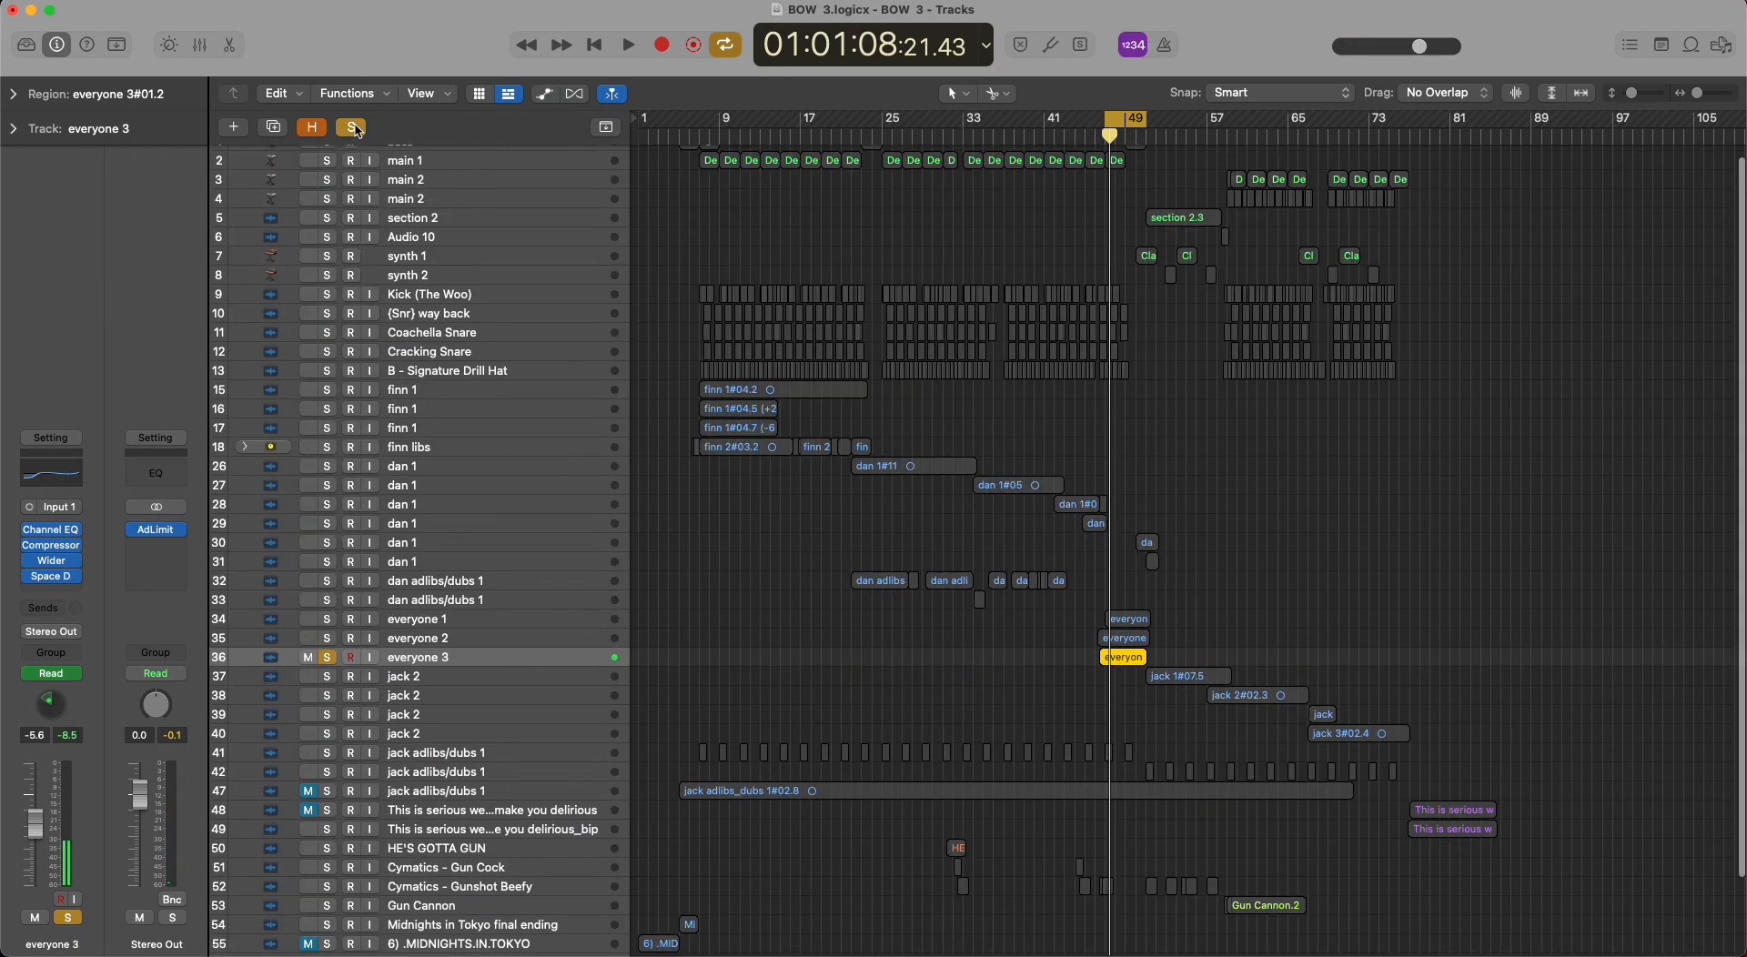
click(358, 130)
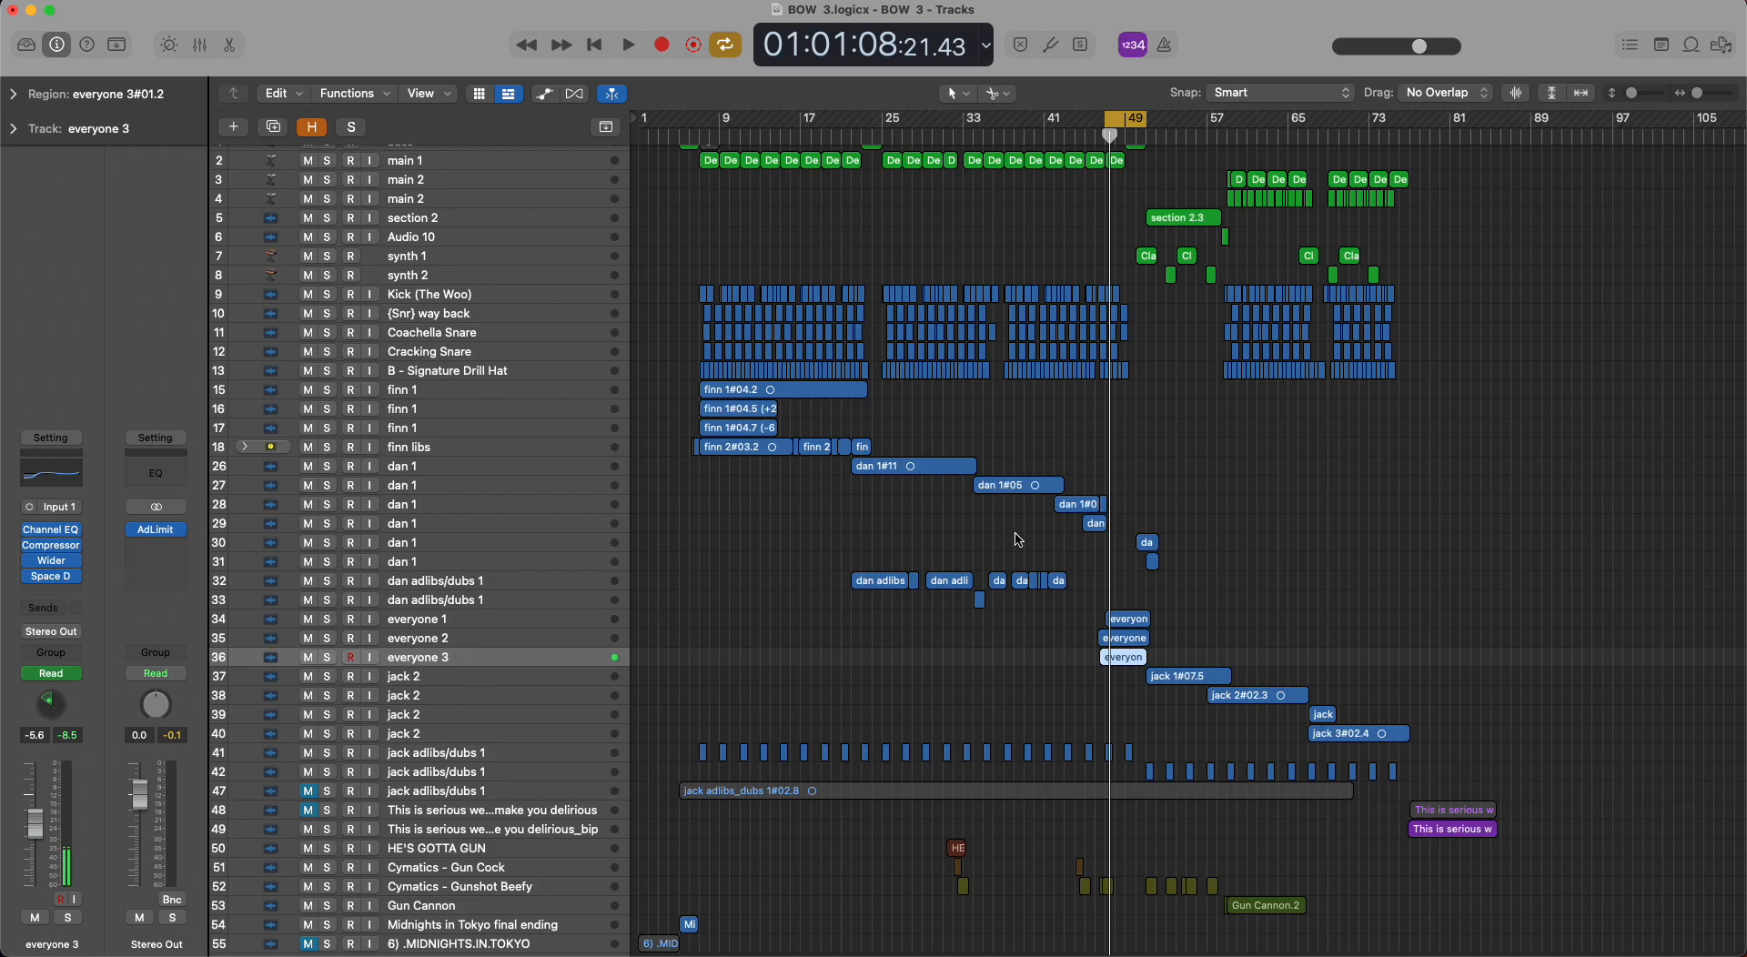
Turn off the loop, select vocal track 37, step down to track 40, and return to track 39.
key(c)
scroll(1183, 479, down, 2)
click(473, 592)
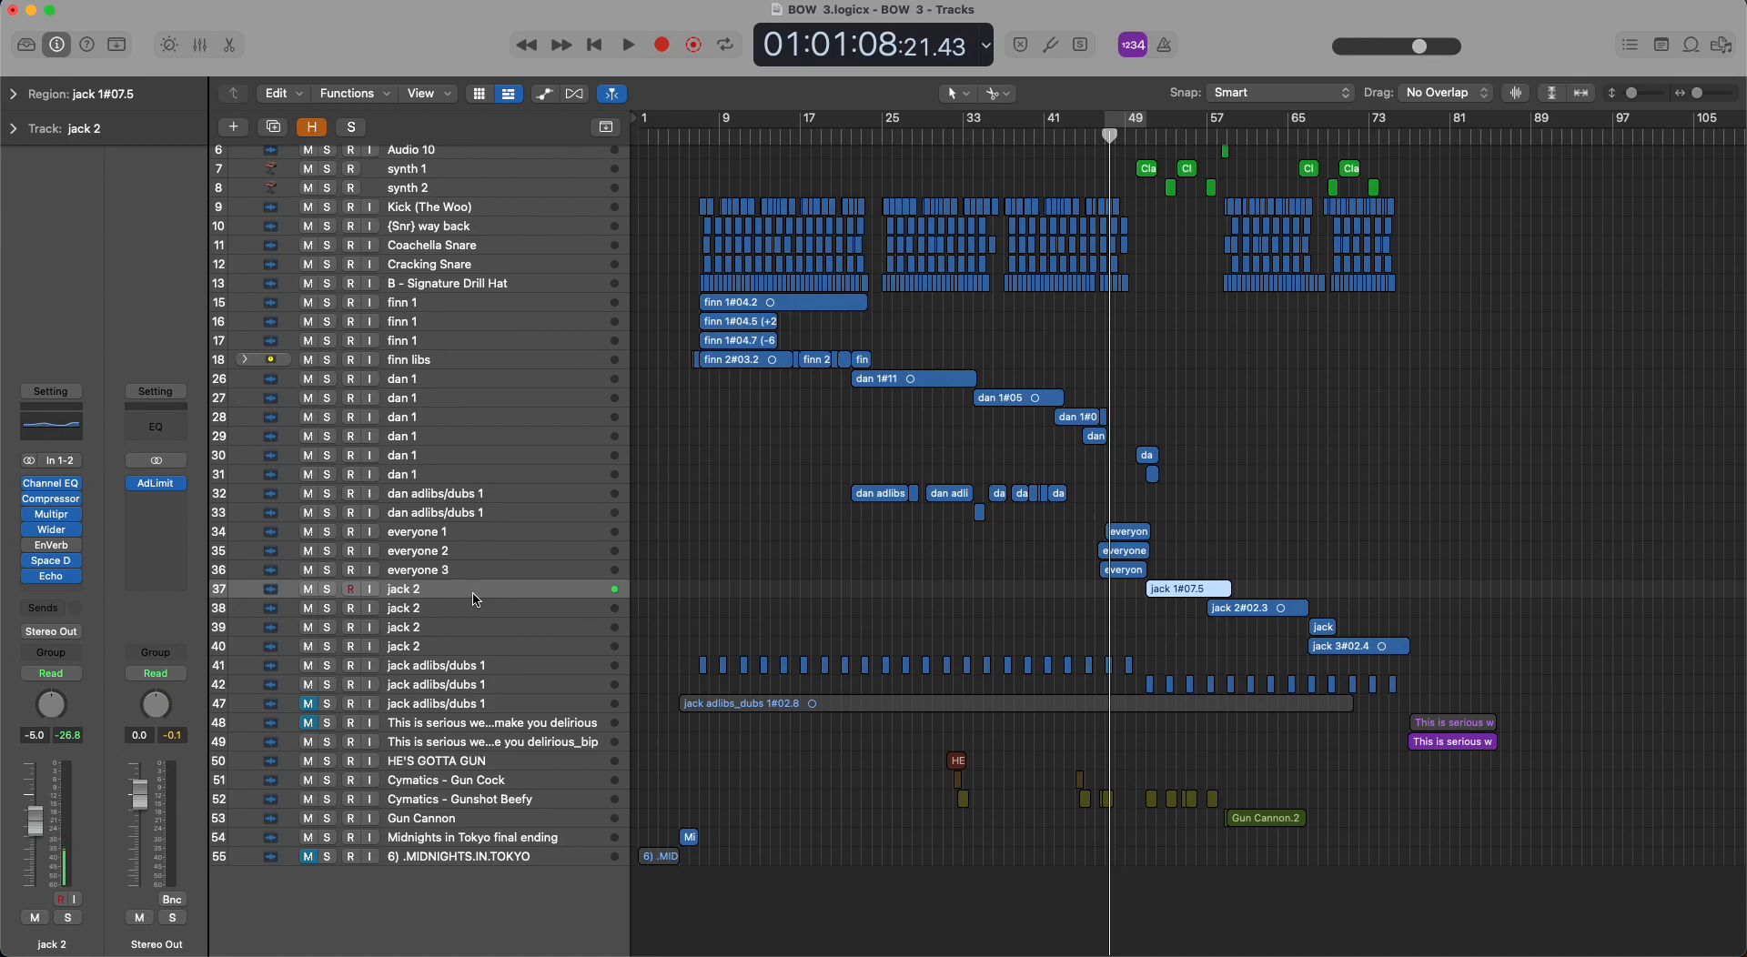
key(Down)
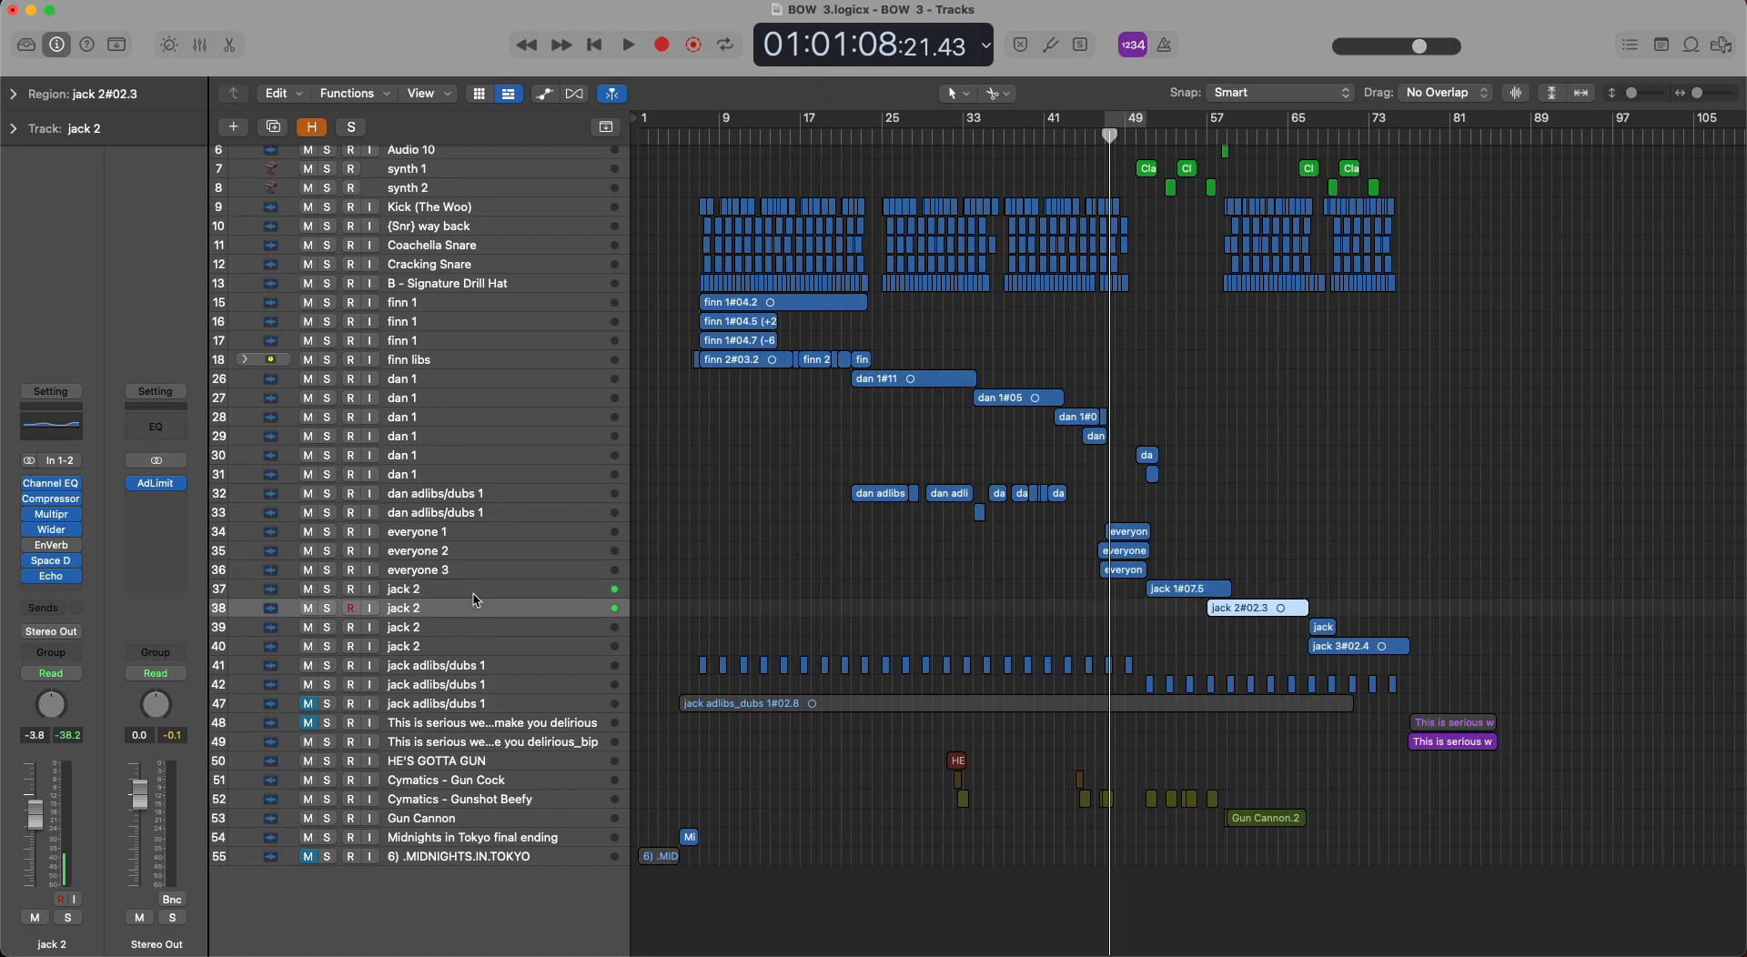
key(Down)
key(Down)
key(Up)
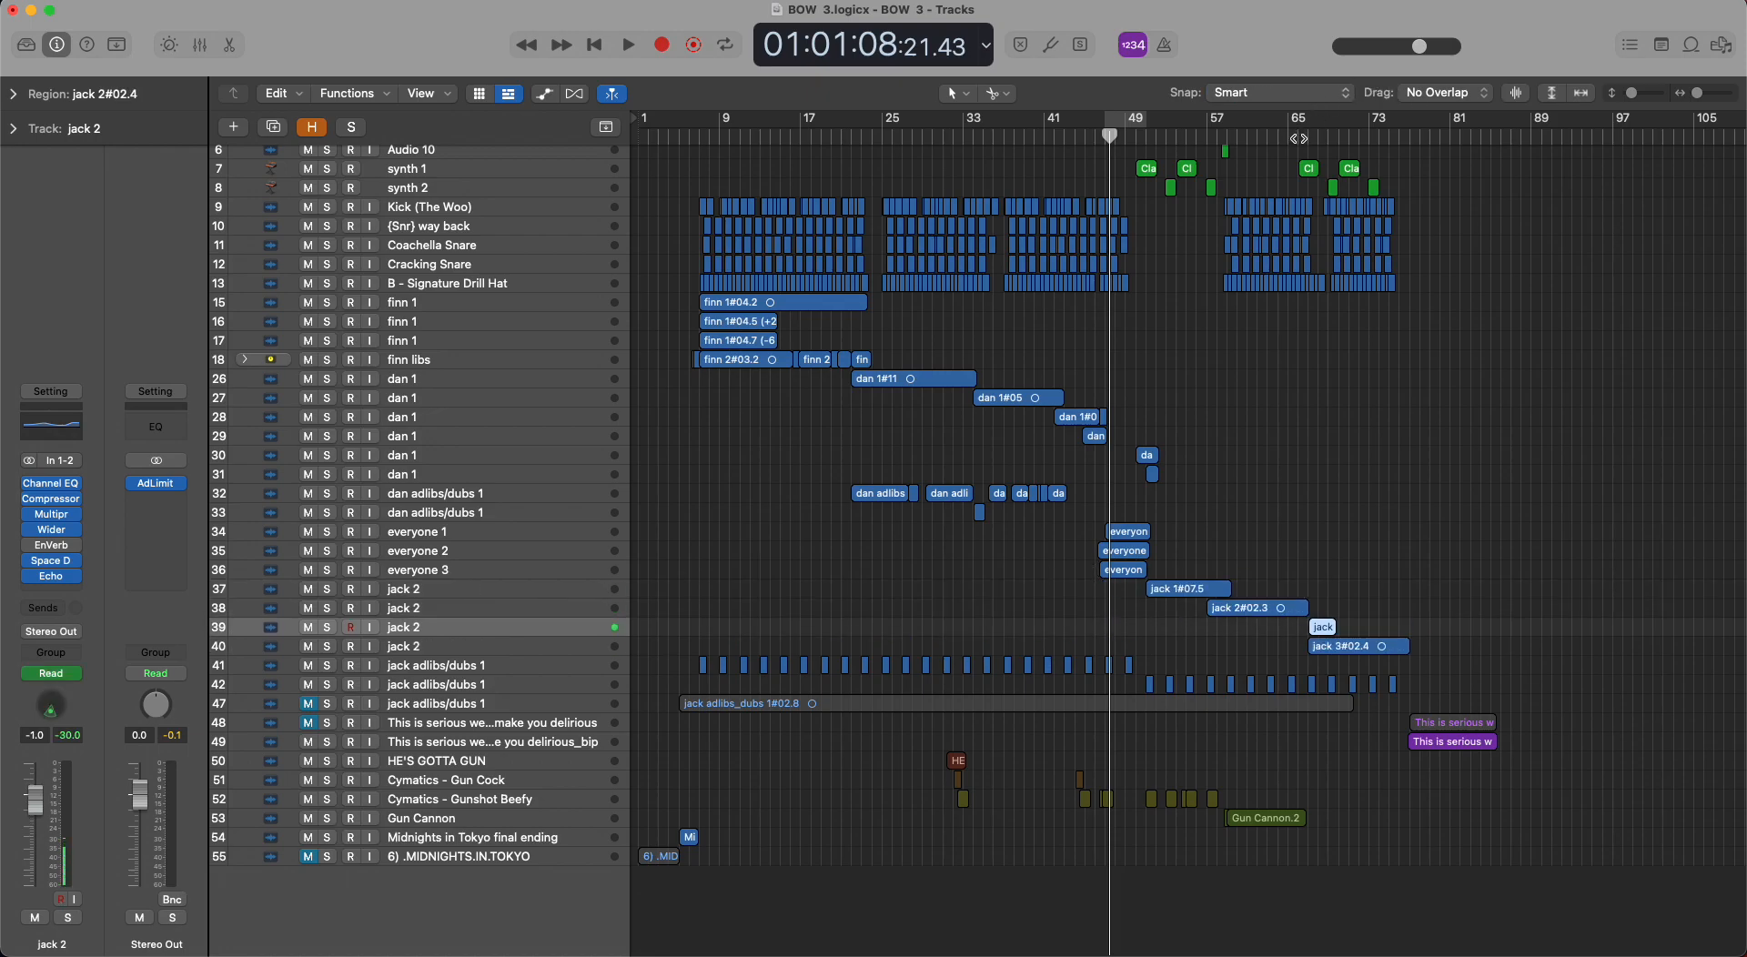
Move the playhead to the short region on track 39, audition it in solo, stop, and clear the solo.
drag(1298, 136, 1318, 138)
key(s)
key(space)
key(space)
key(s)
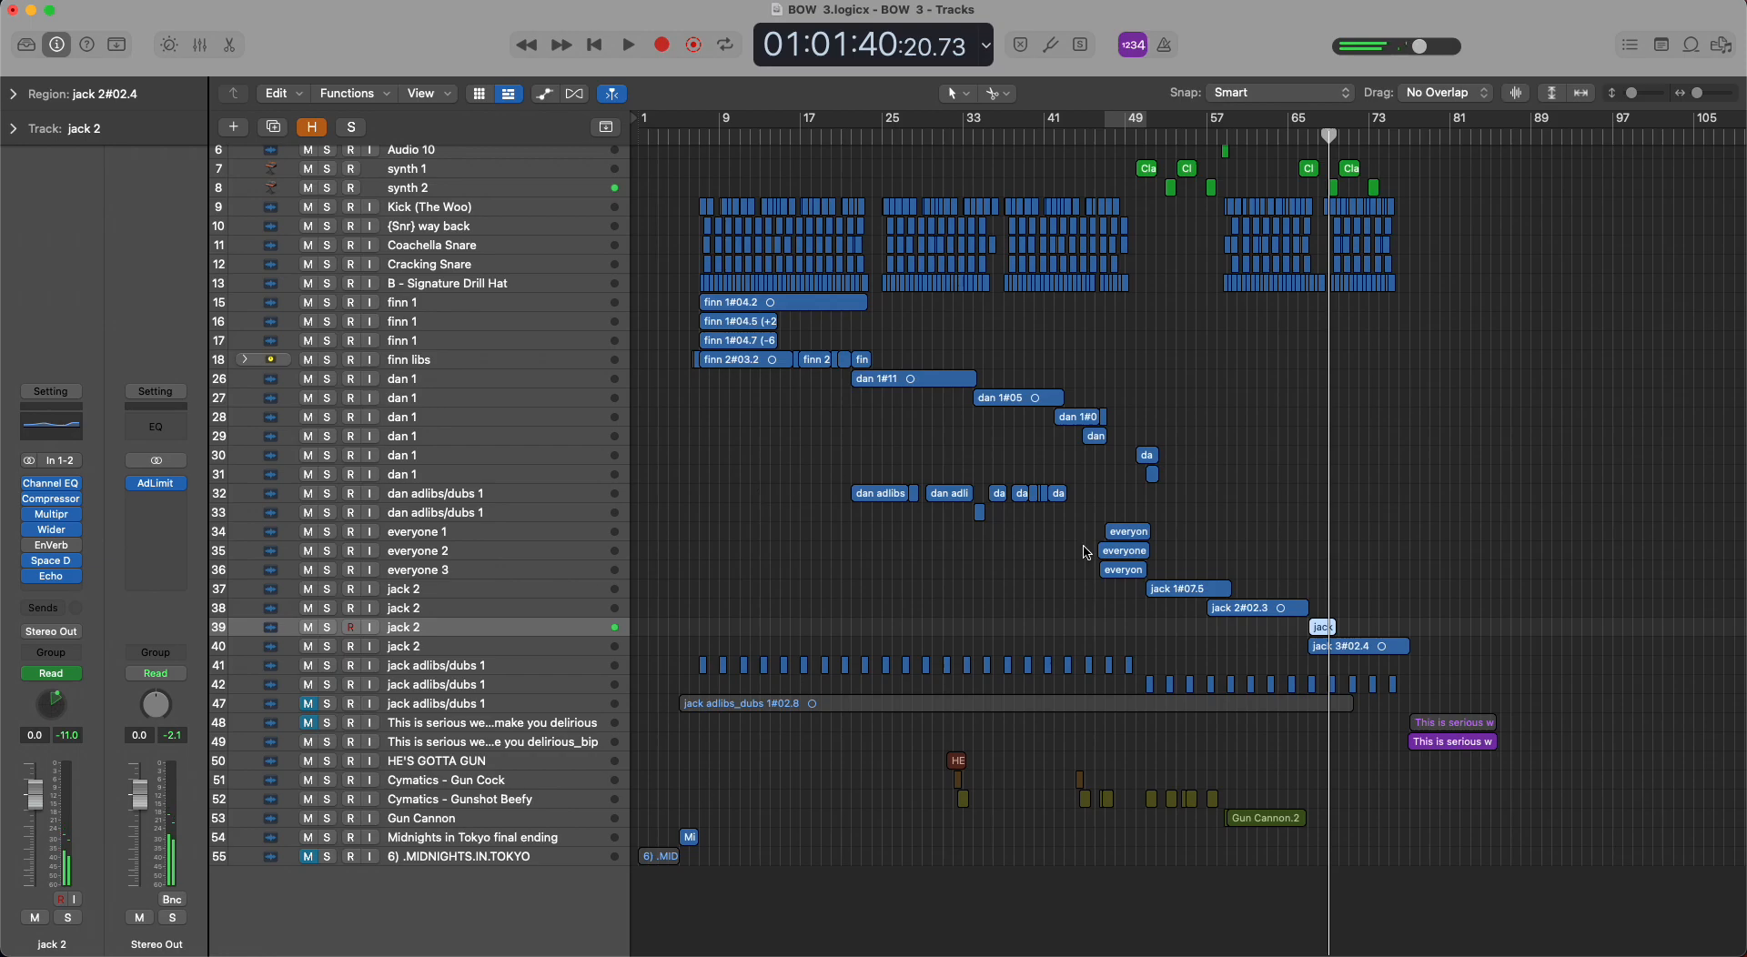
Select adlib track 41, expand and collapse its region parameters, and select adlib track 42.
click(514, 665)
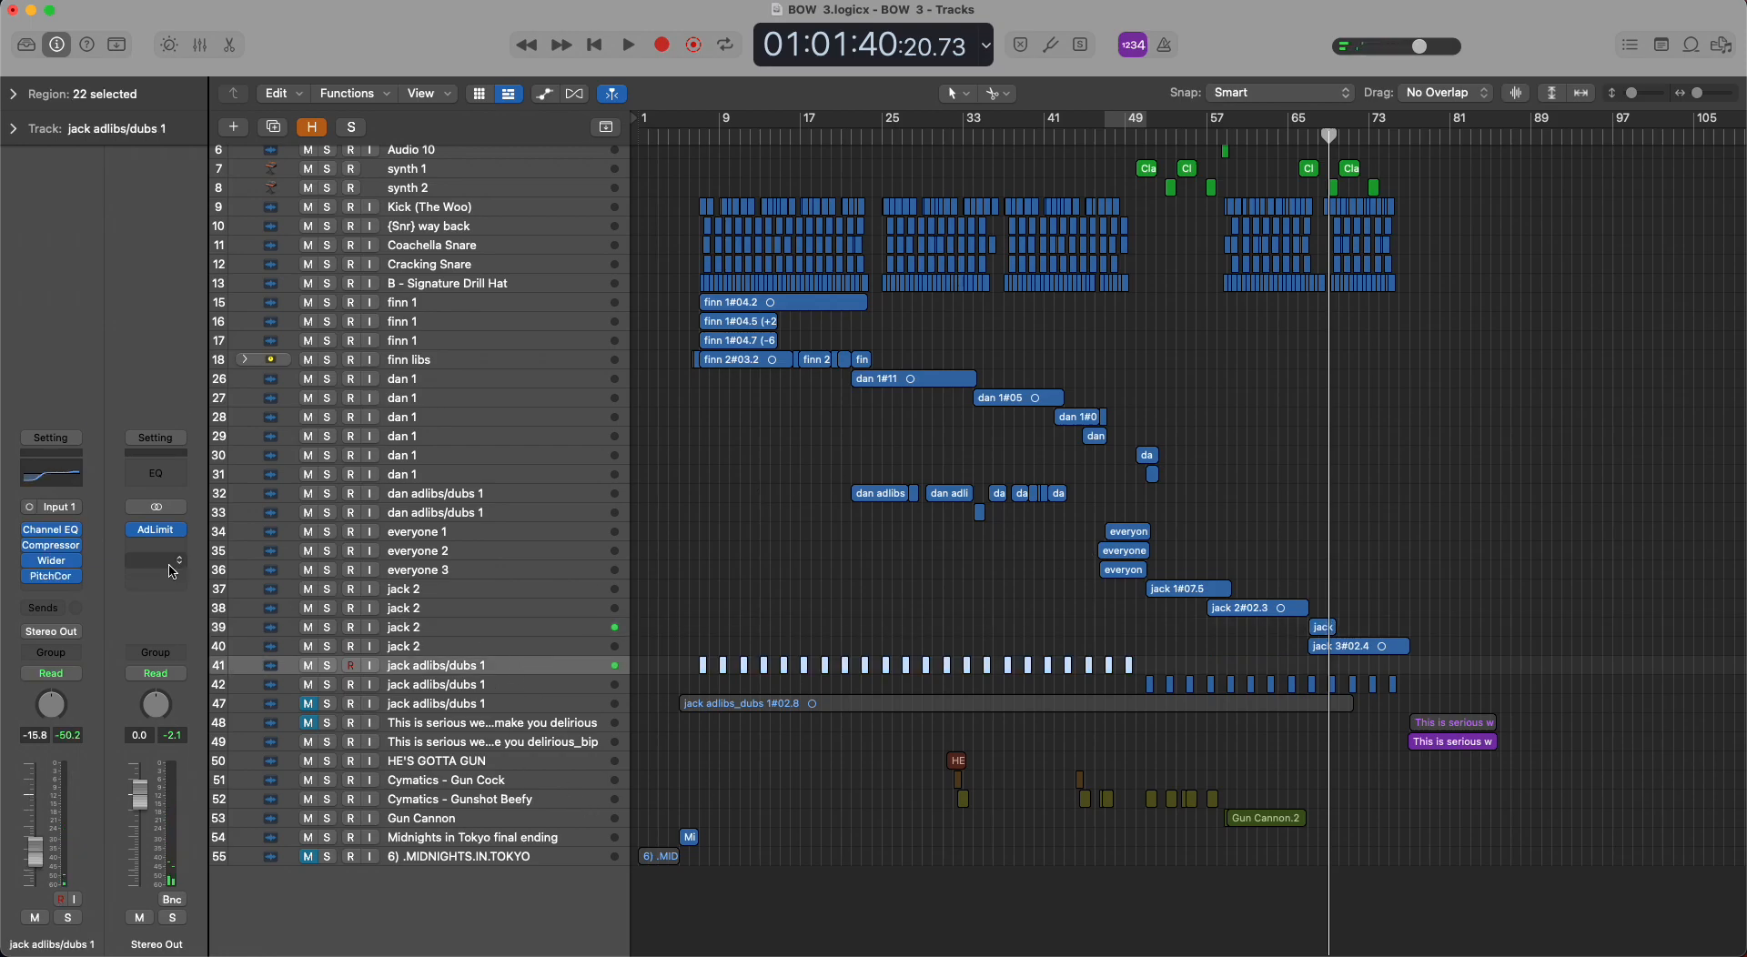
click(15, 94)
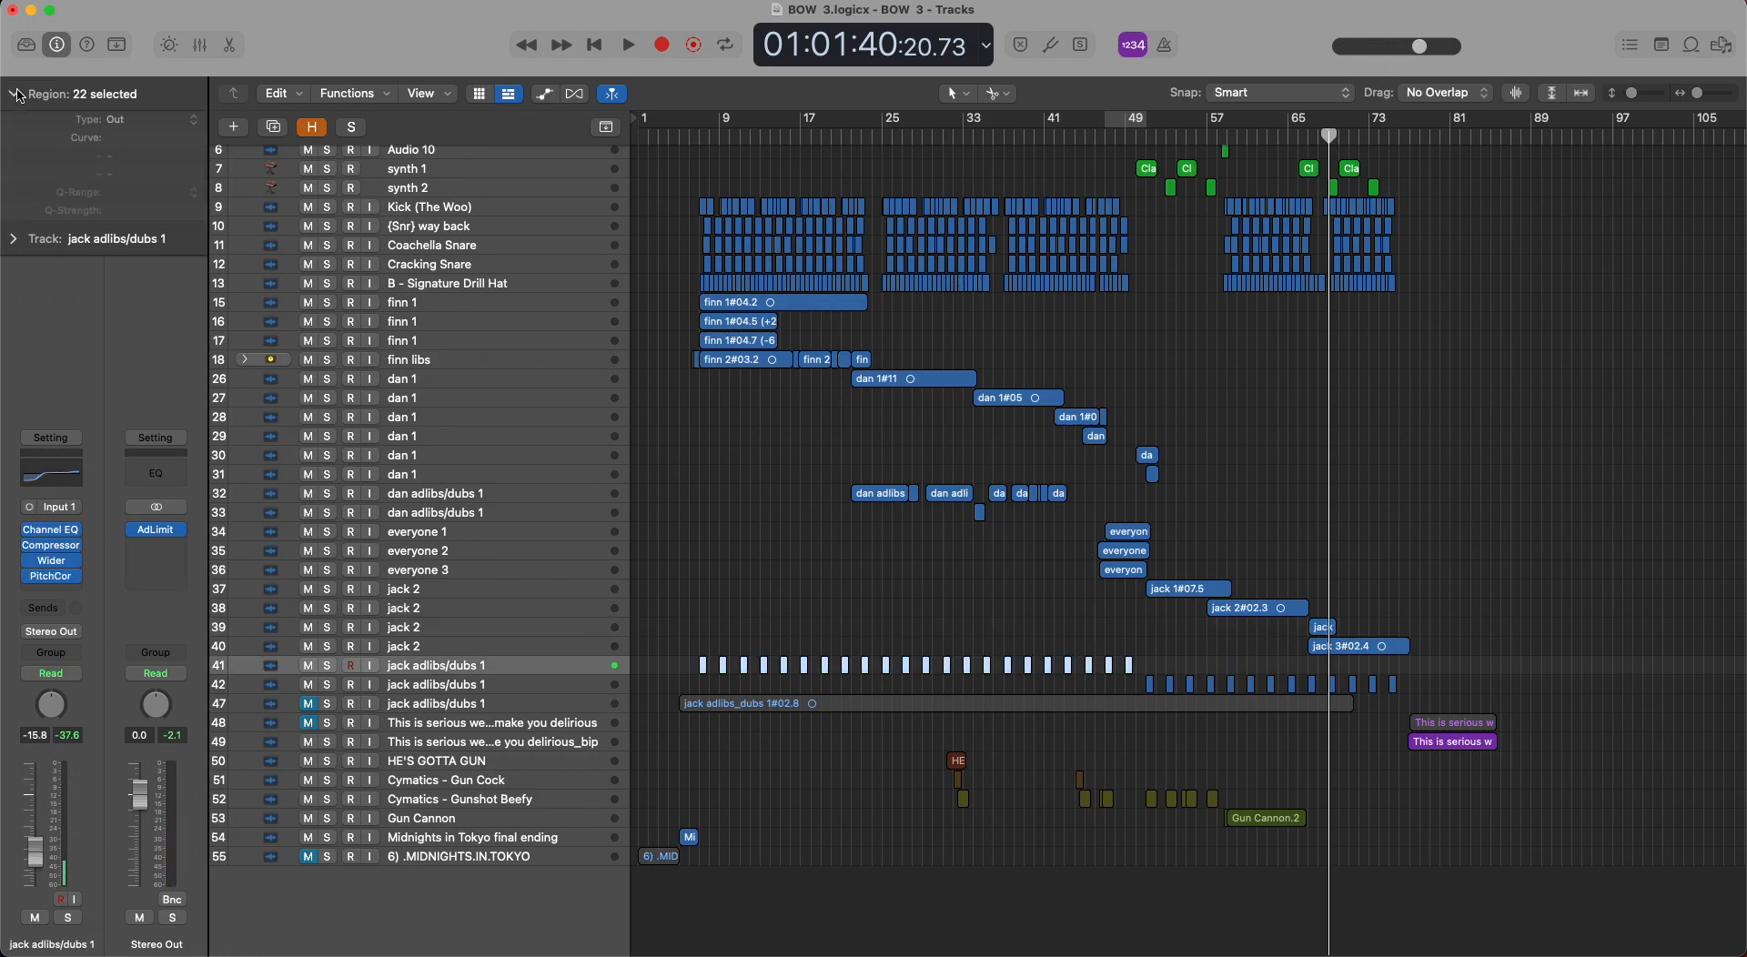
click(14, 95)
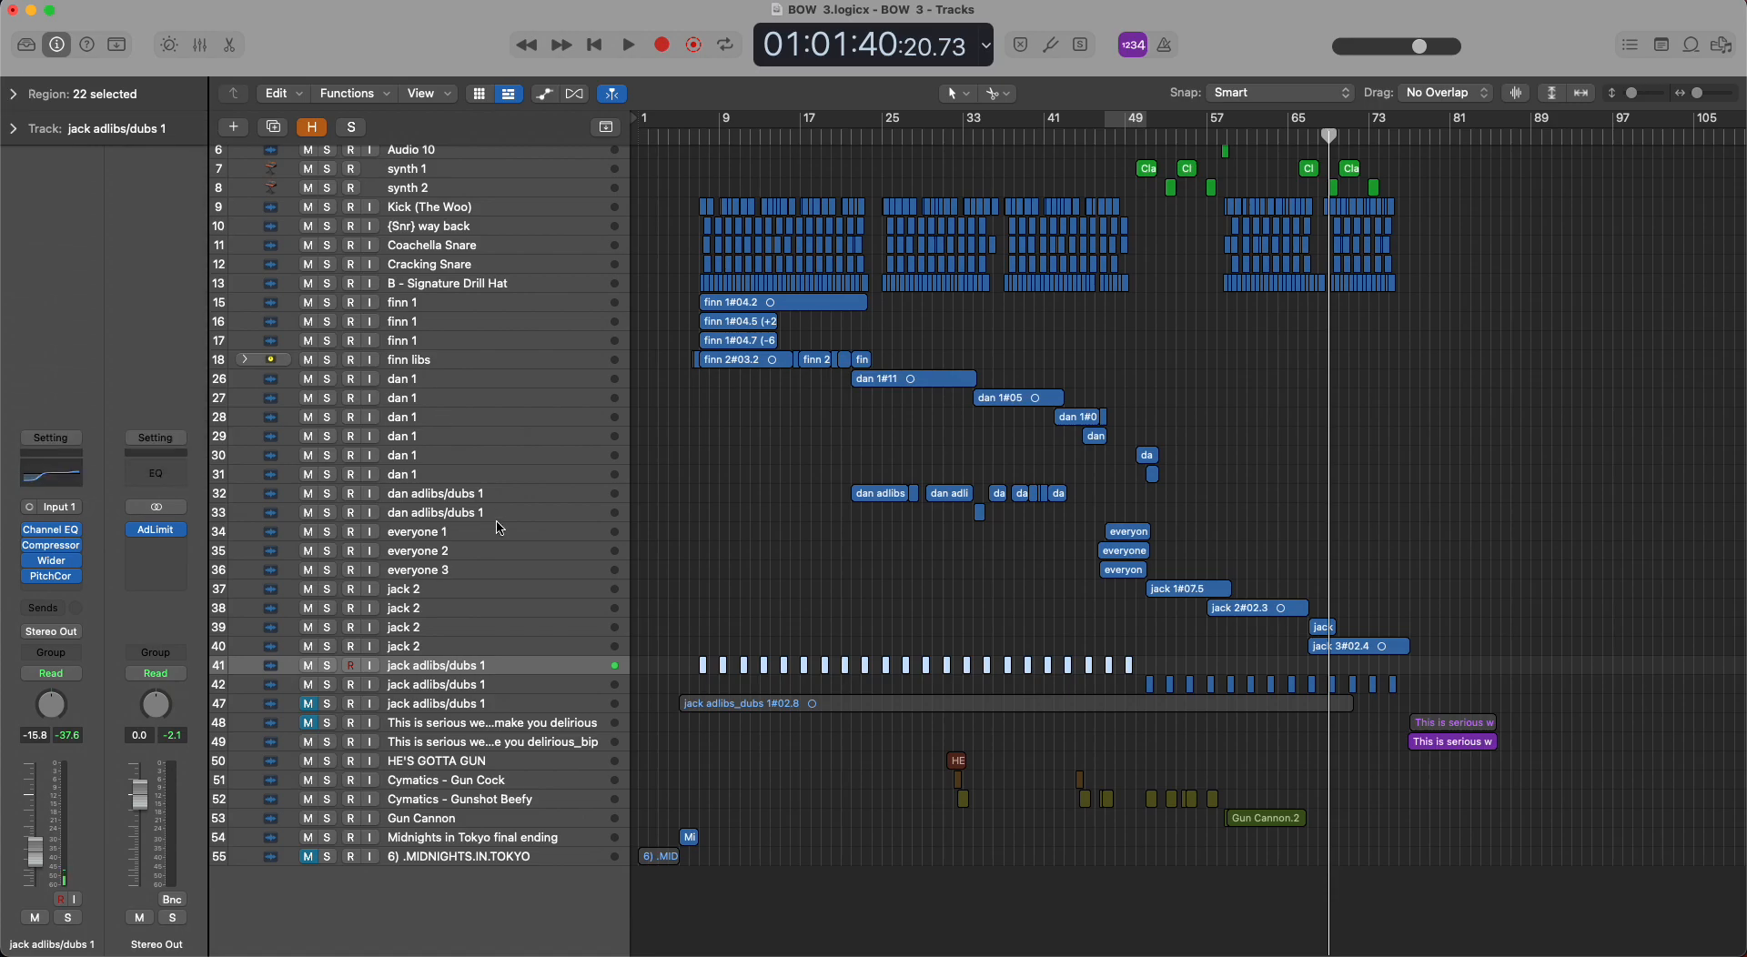
click(543, 687)
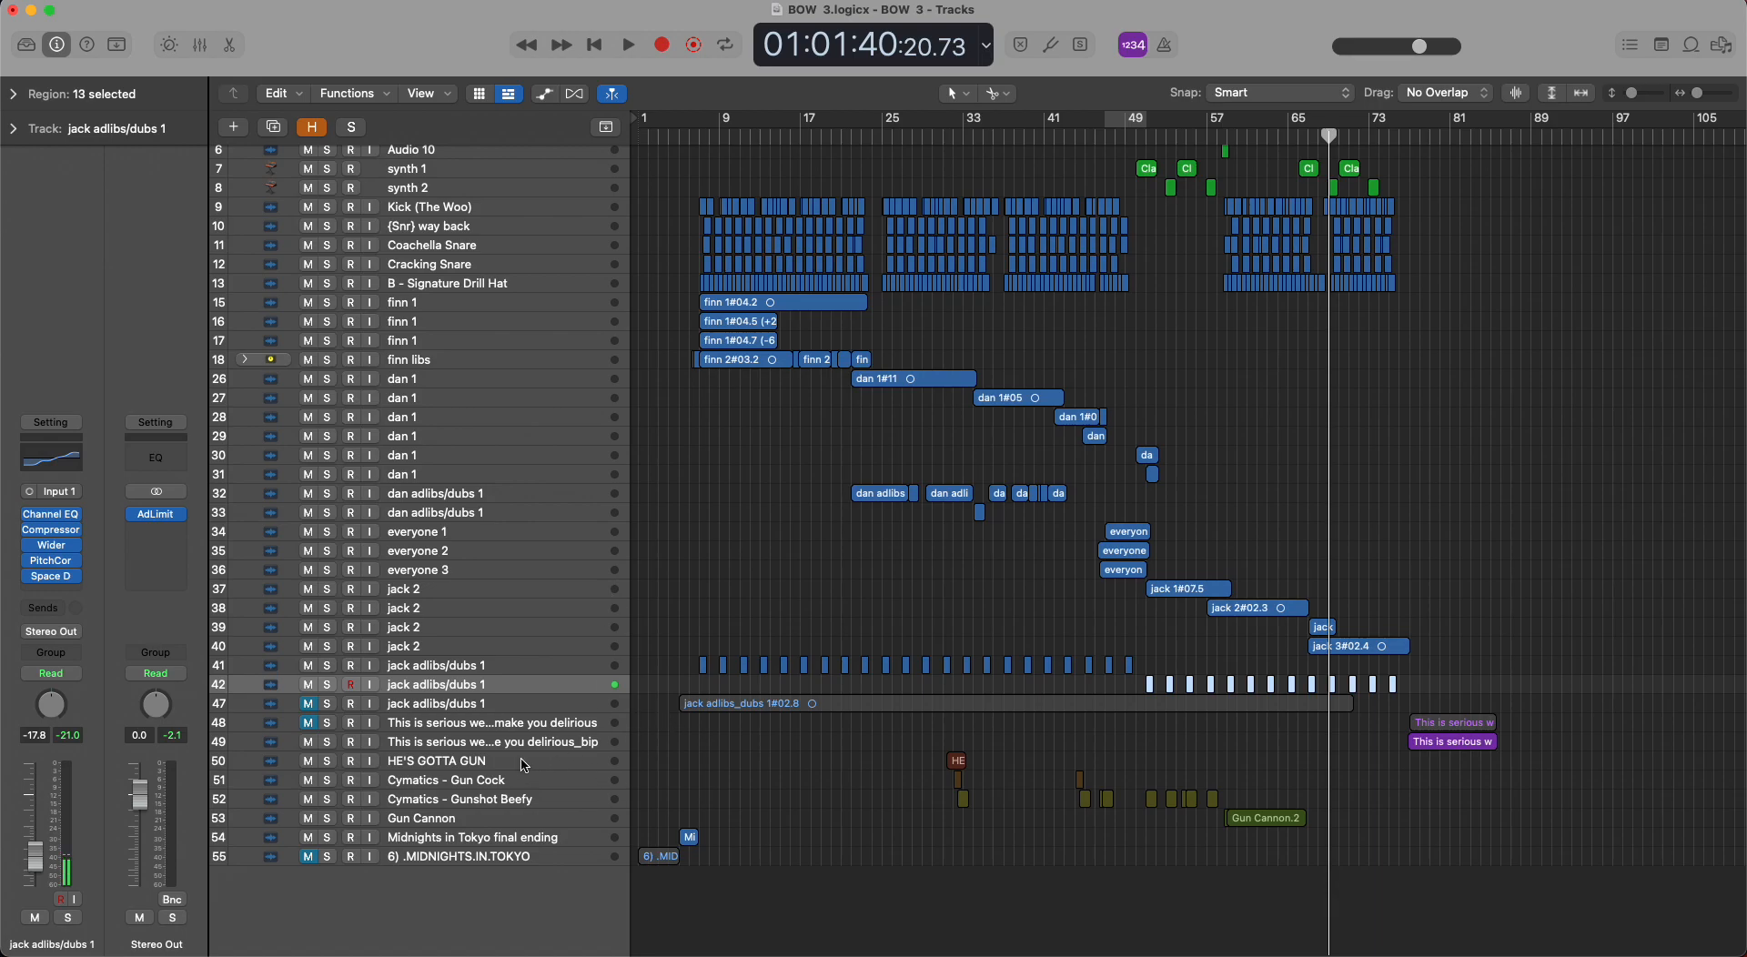
Select track 49, This is serious we could make you delirious_bip, and play from just before its region before stopping.
click(572, 746)
click(1397, 137)
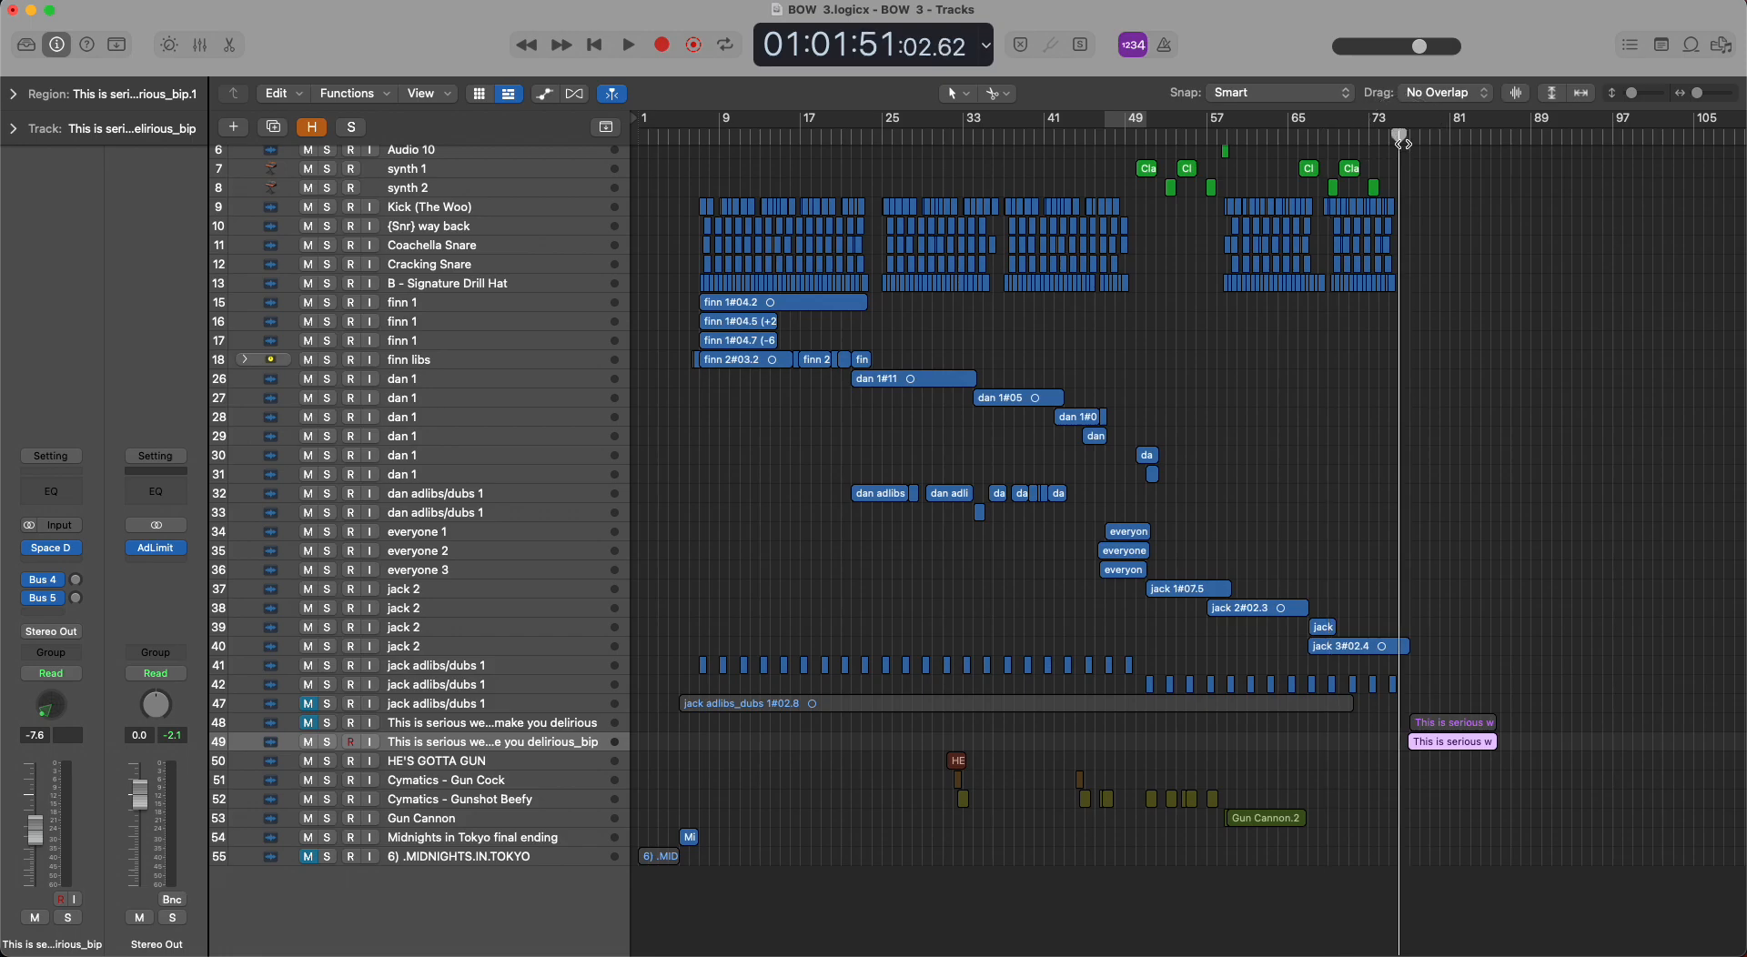
key(space)
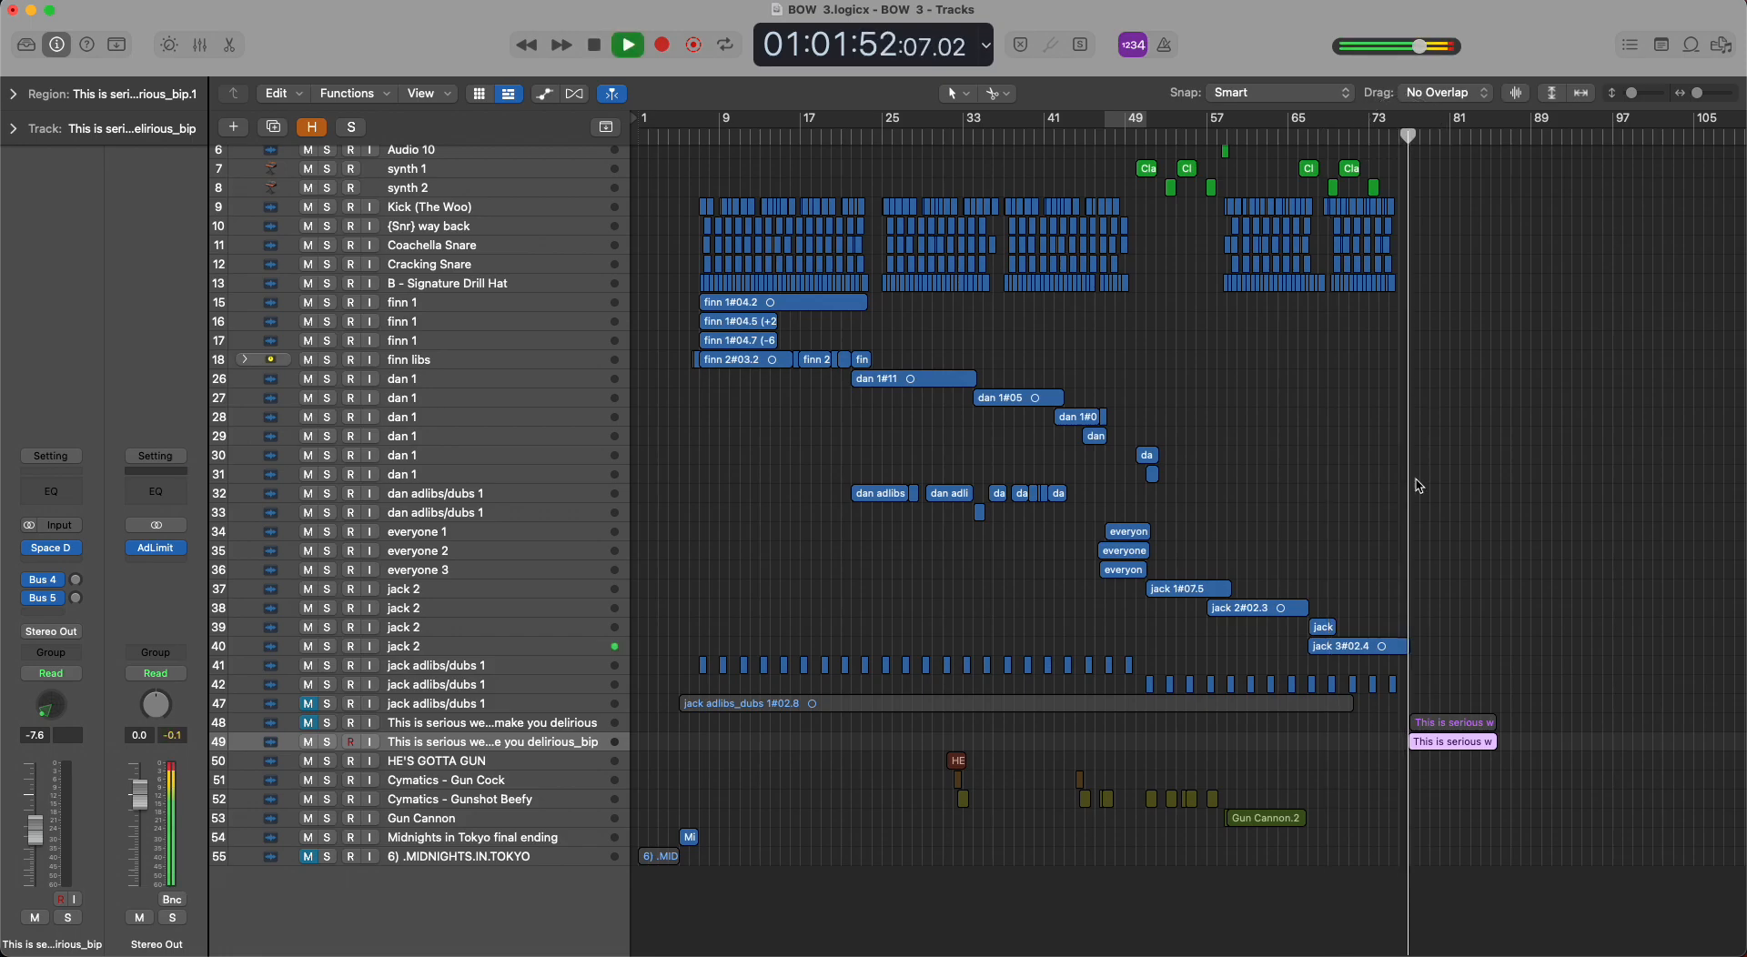
key(space)
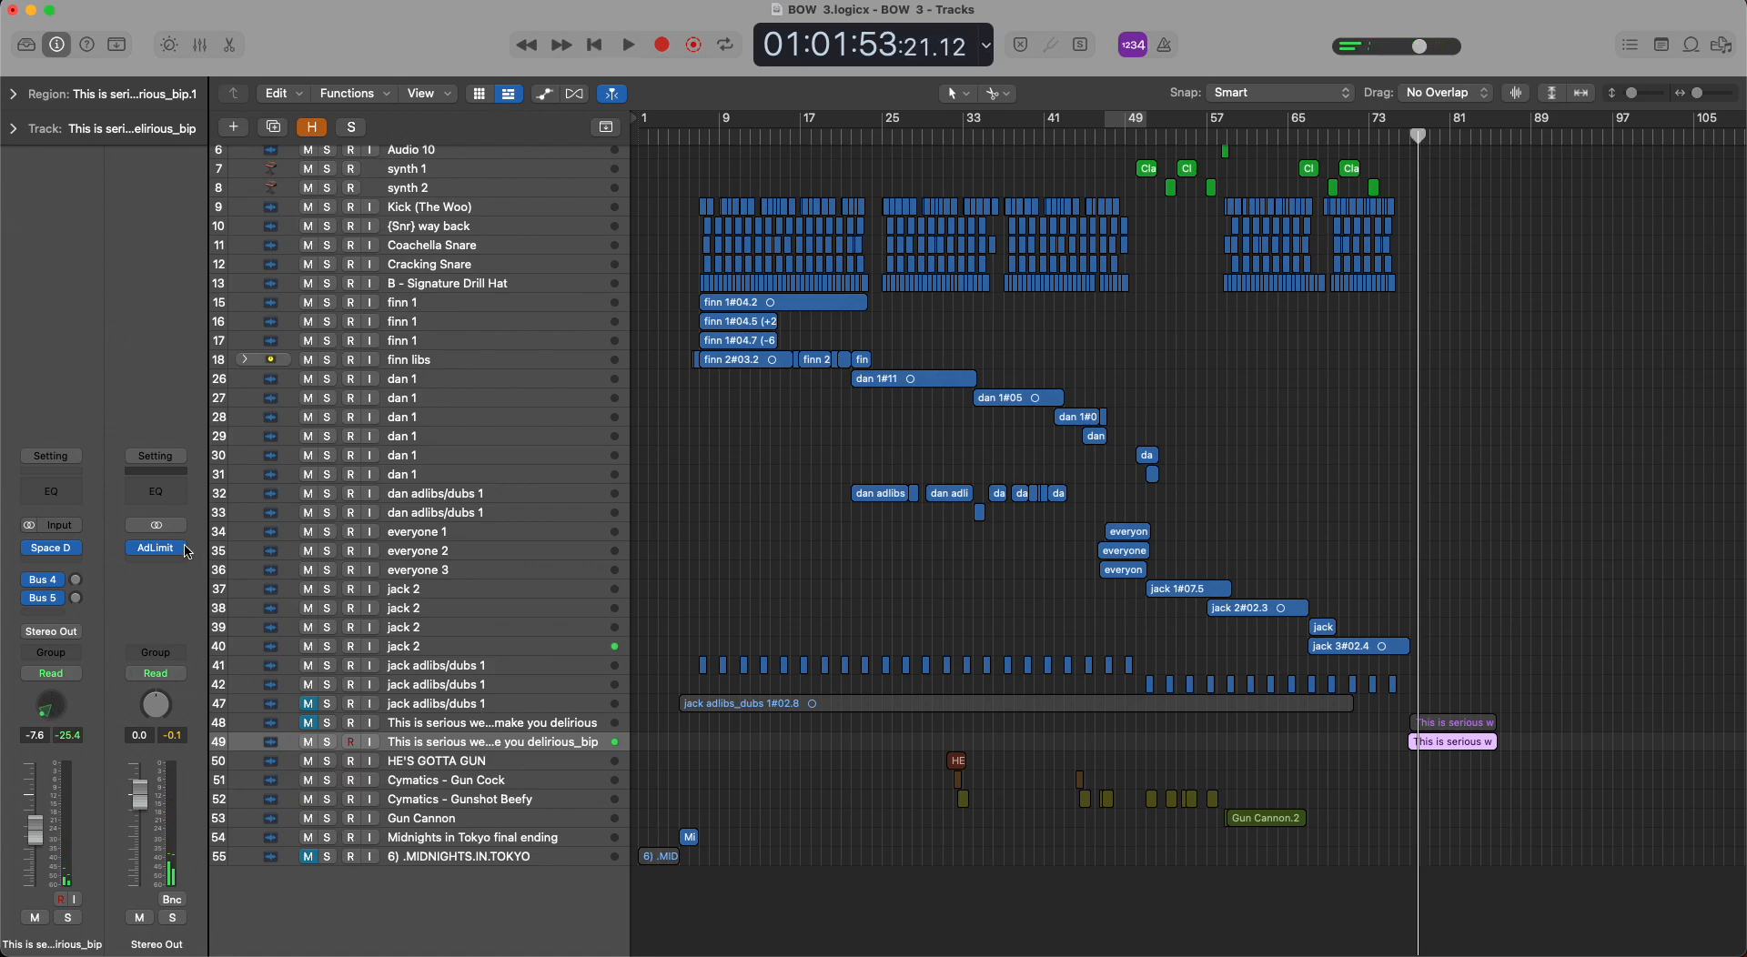
Show track automation, select track 48, This is serious we could make you delirious, and expand its region parameters.
key(a)
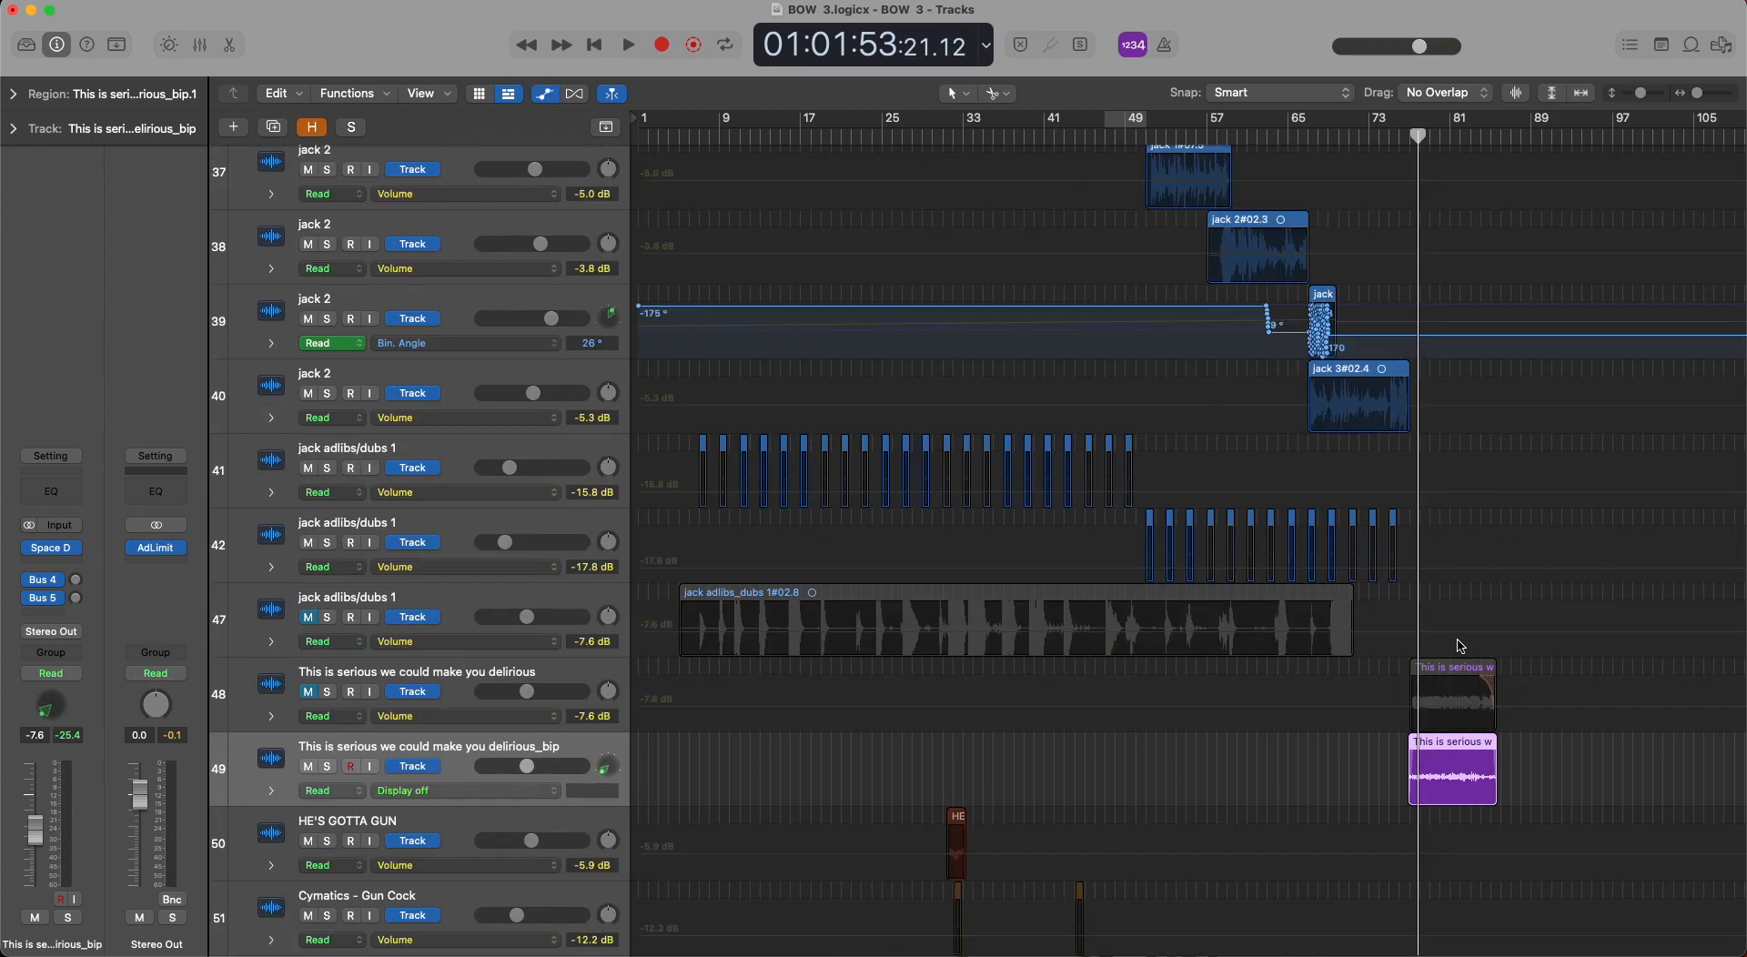
click(591, 669)
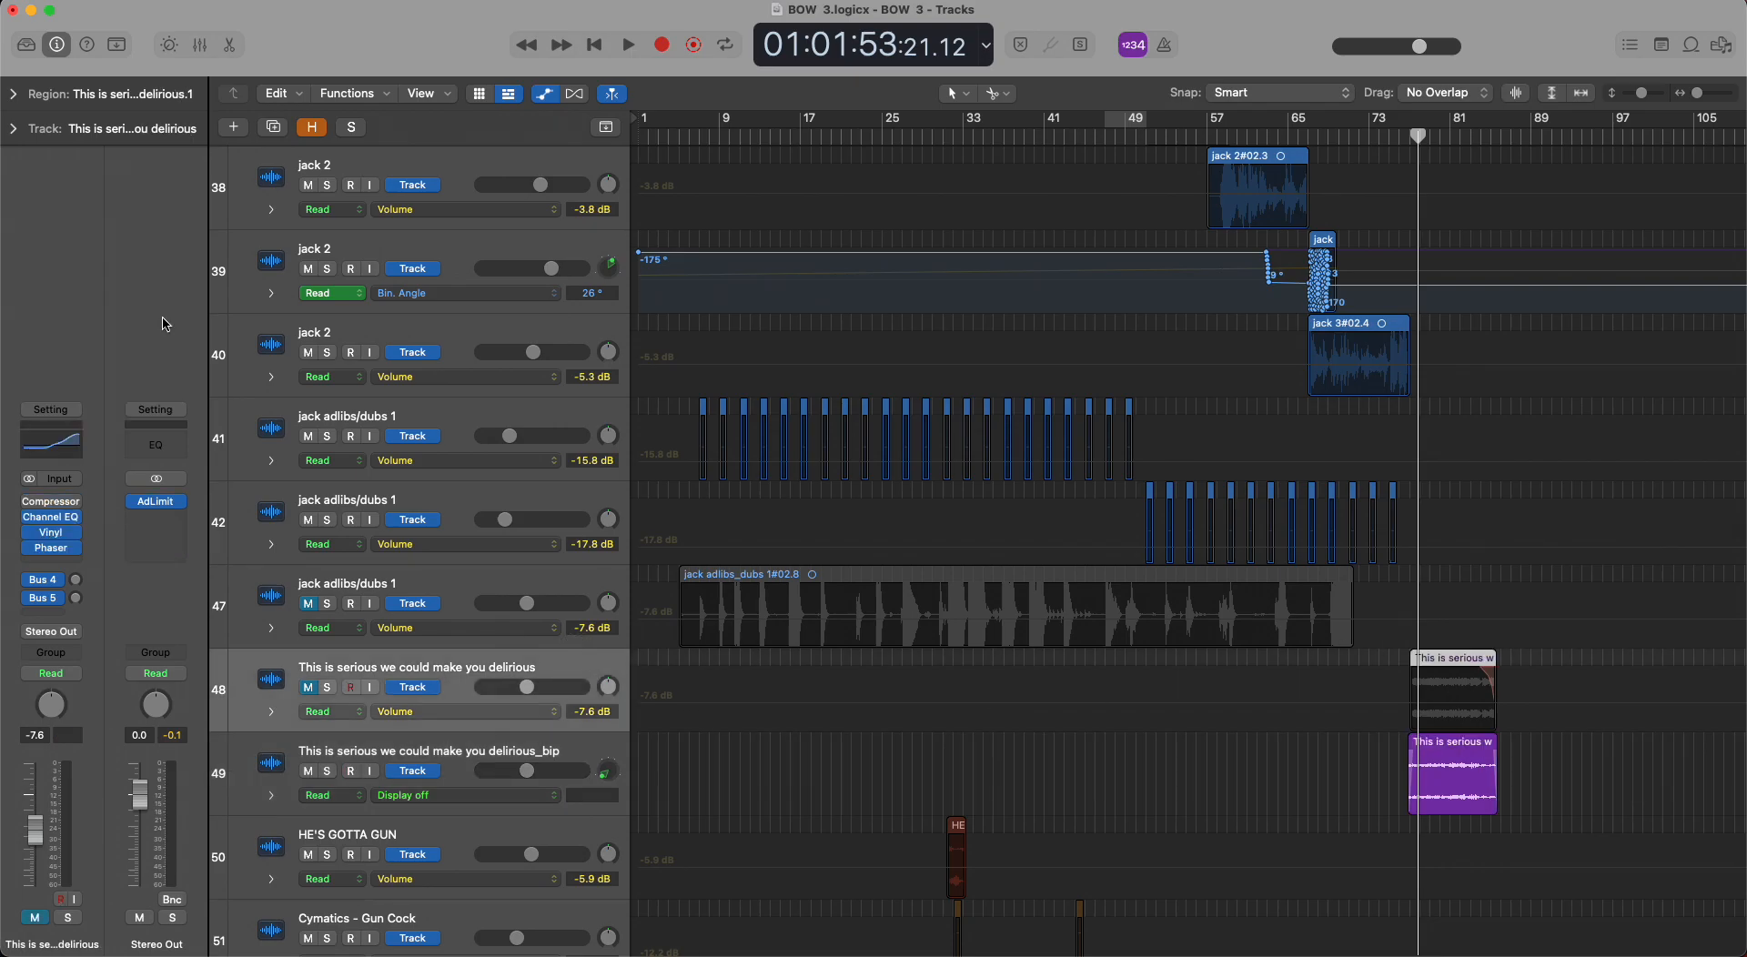
click(13, 97)
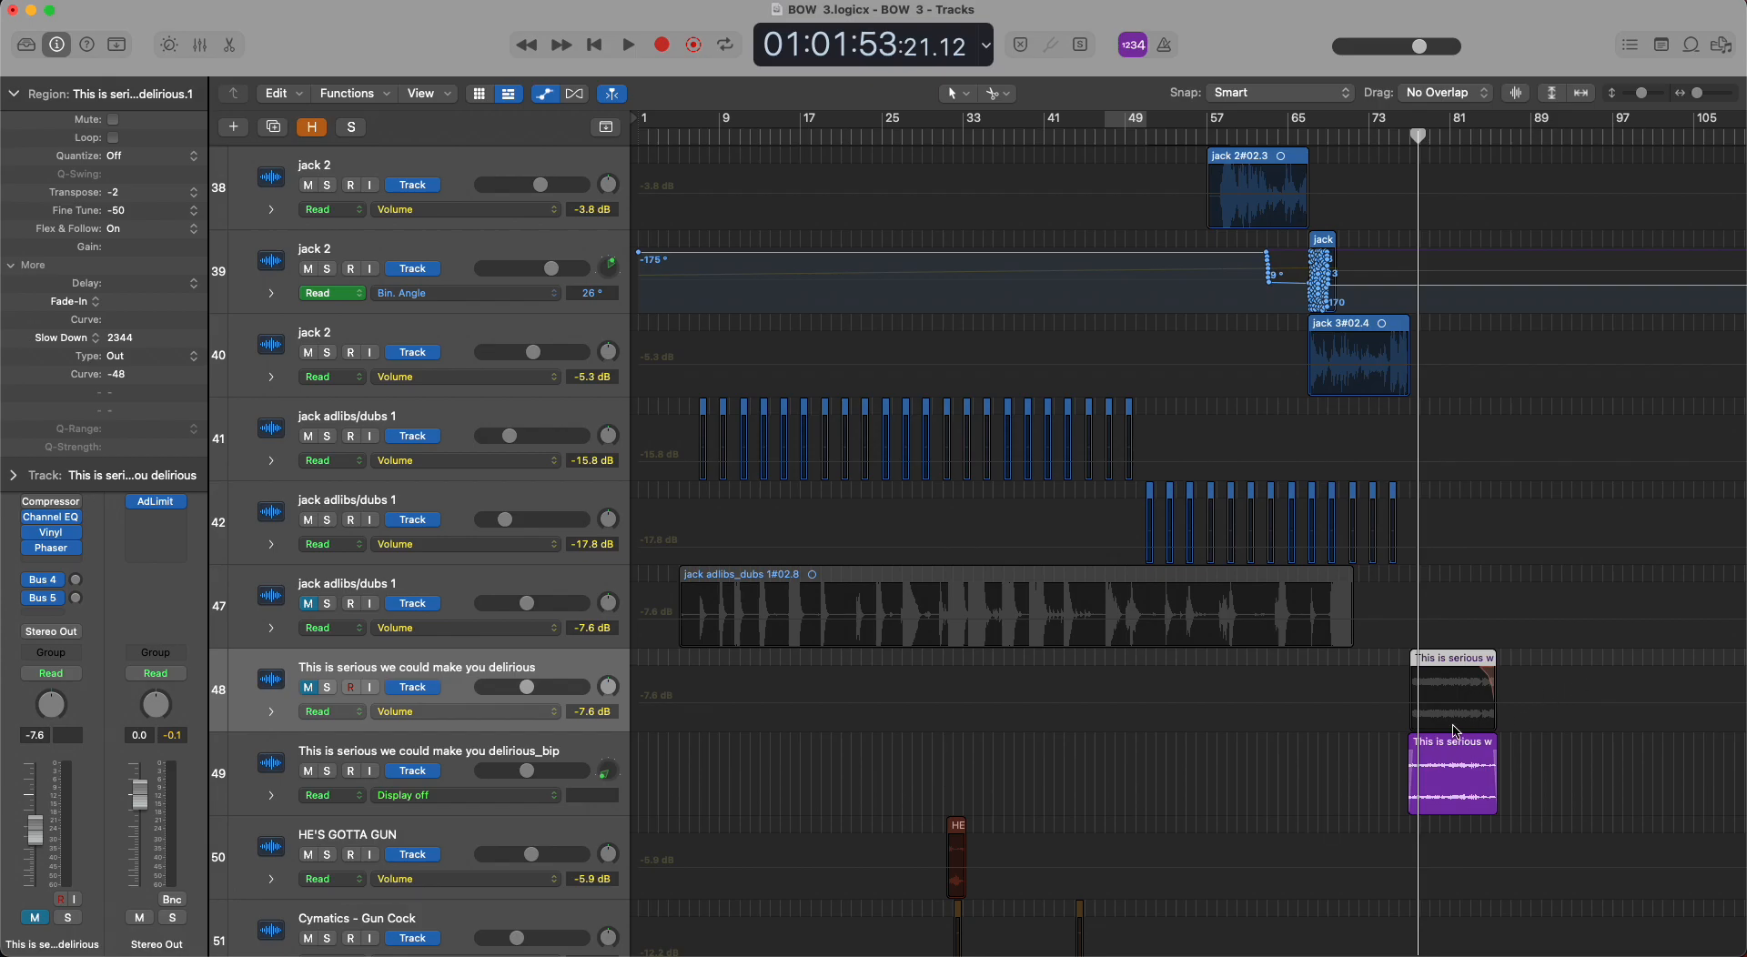
Play the final part of the delirious sample, stop playback, and hide track automation.
click(1471, 140)
key(space)
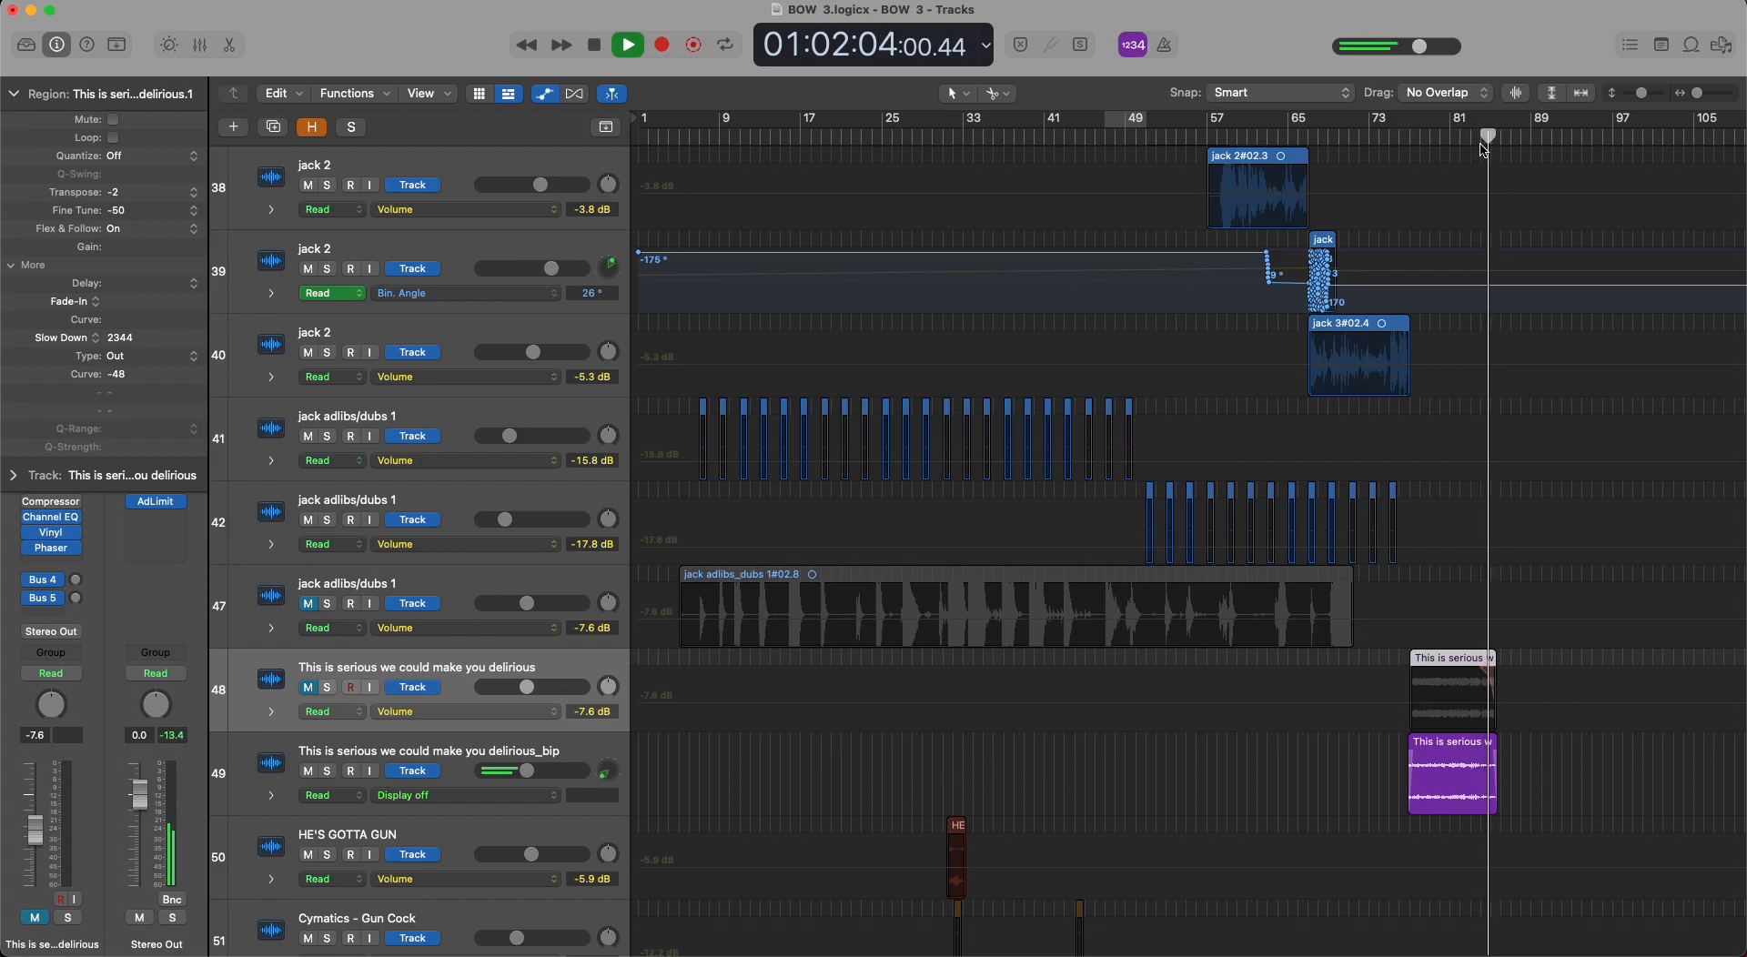
key(space)
key(a)
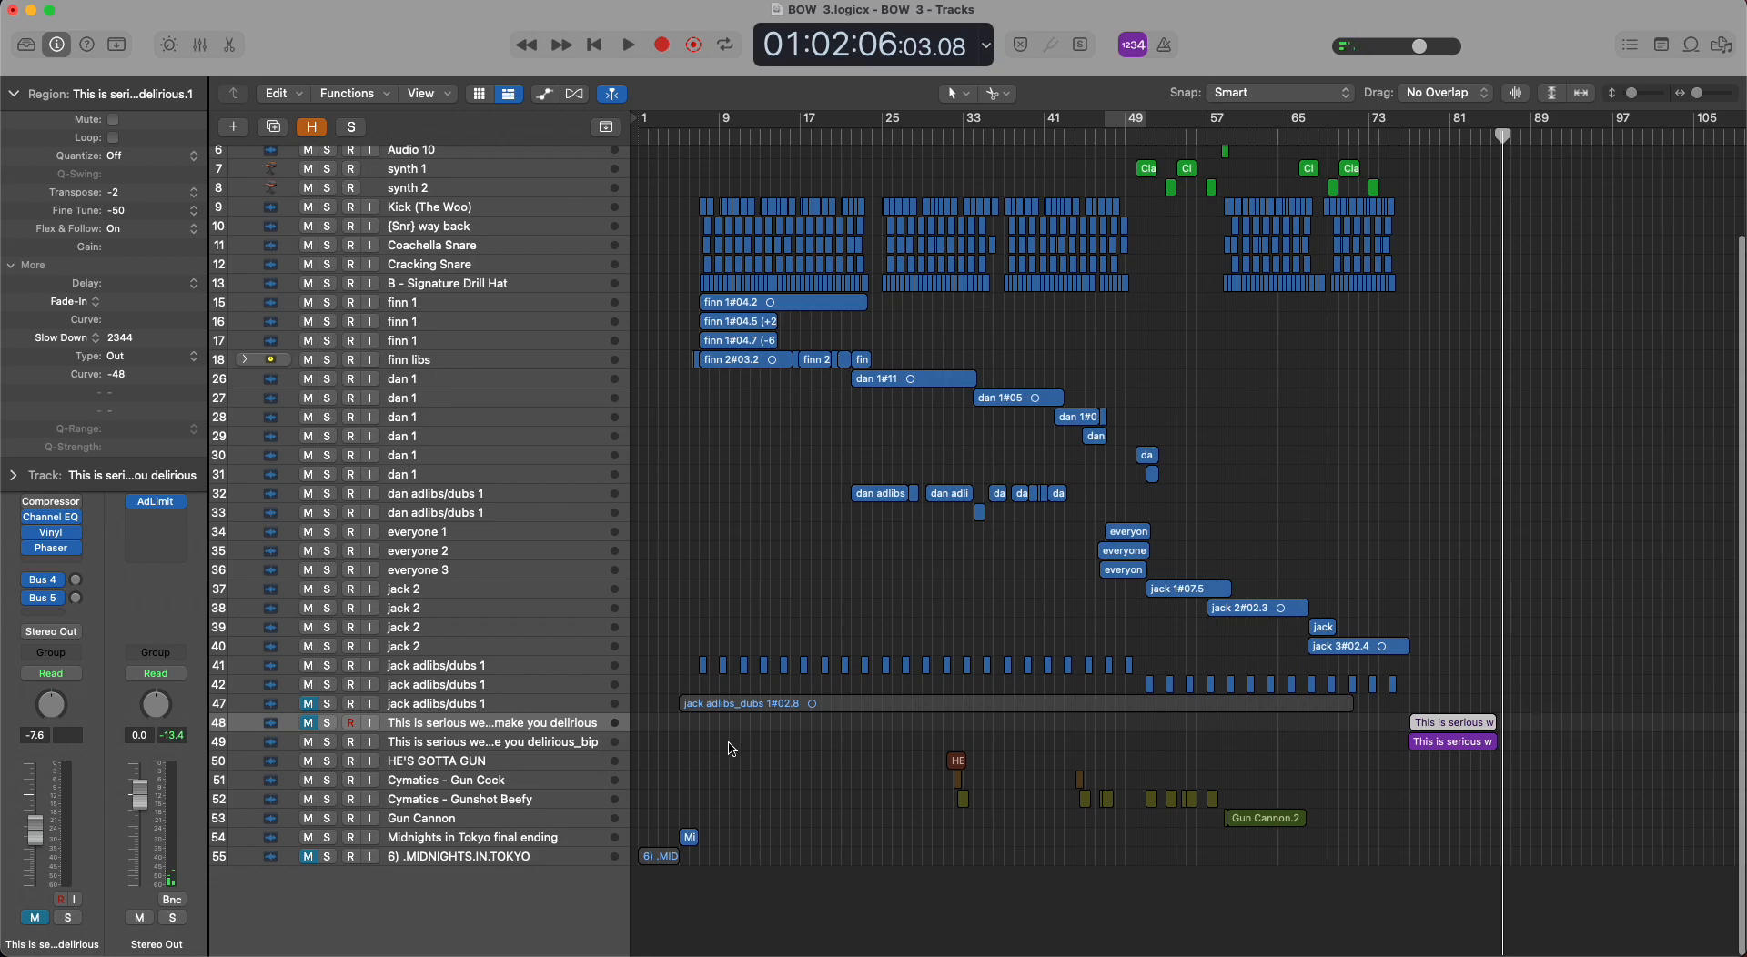
Select track 50, HE'S GOTTA GUN, glance at the track below it, and collapse the region parameters.
click(553, 764)
key(Down)
key(Up)
click(14, 94)
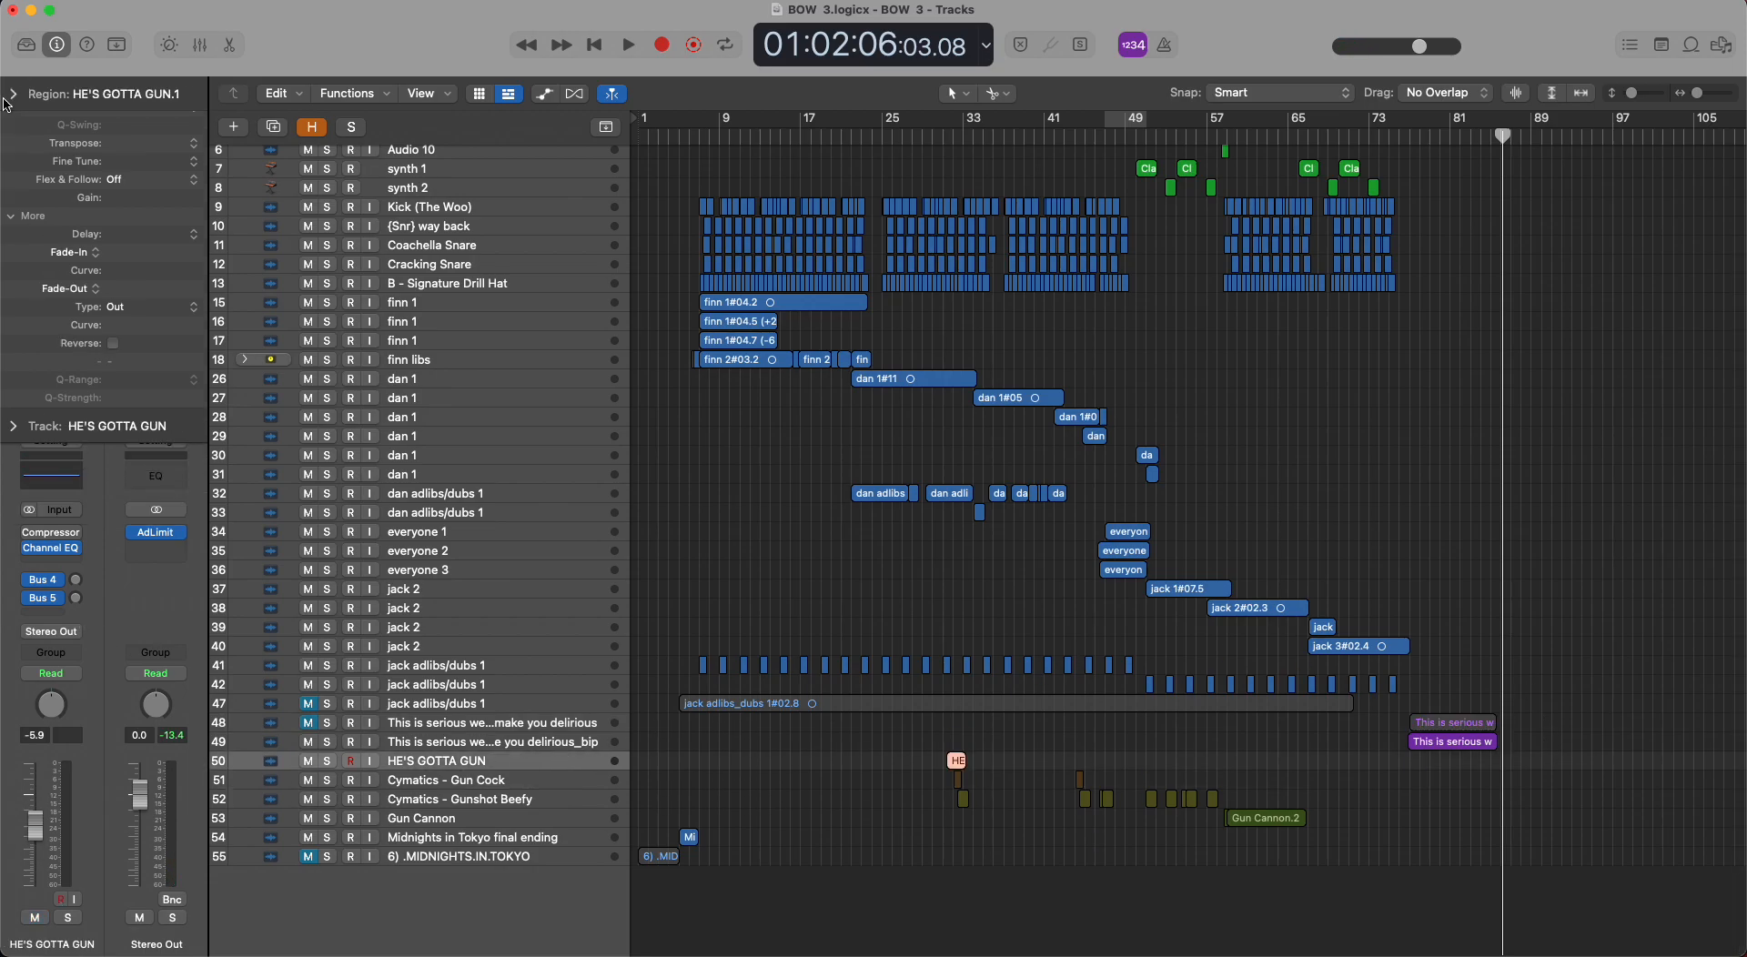
Step down to track 53, Gun Cannon, open and close its Wider plug-in, and continue down to track 55.
key(Down)
key(Down)
key(Down)
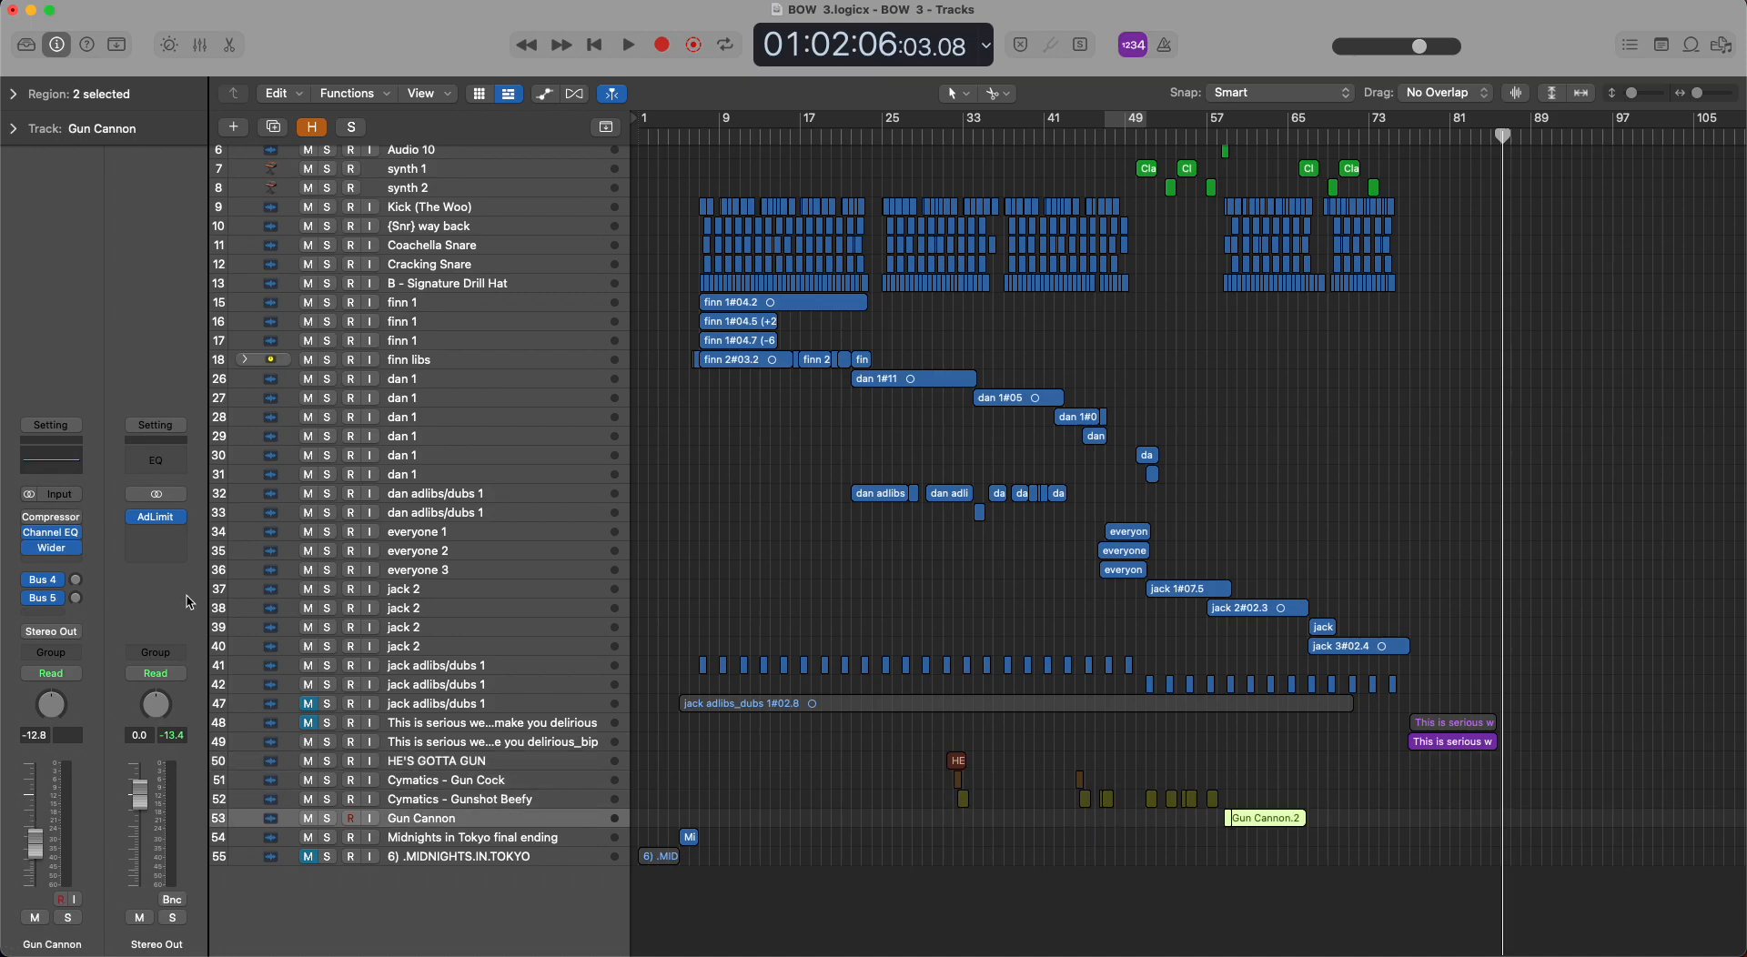
click(51, 548)
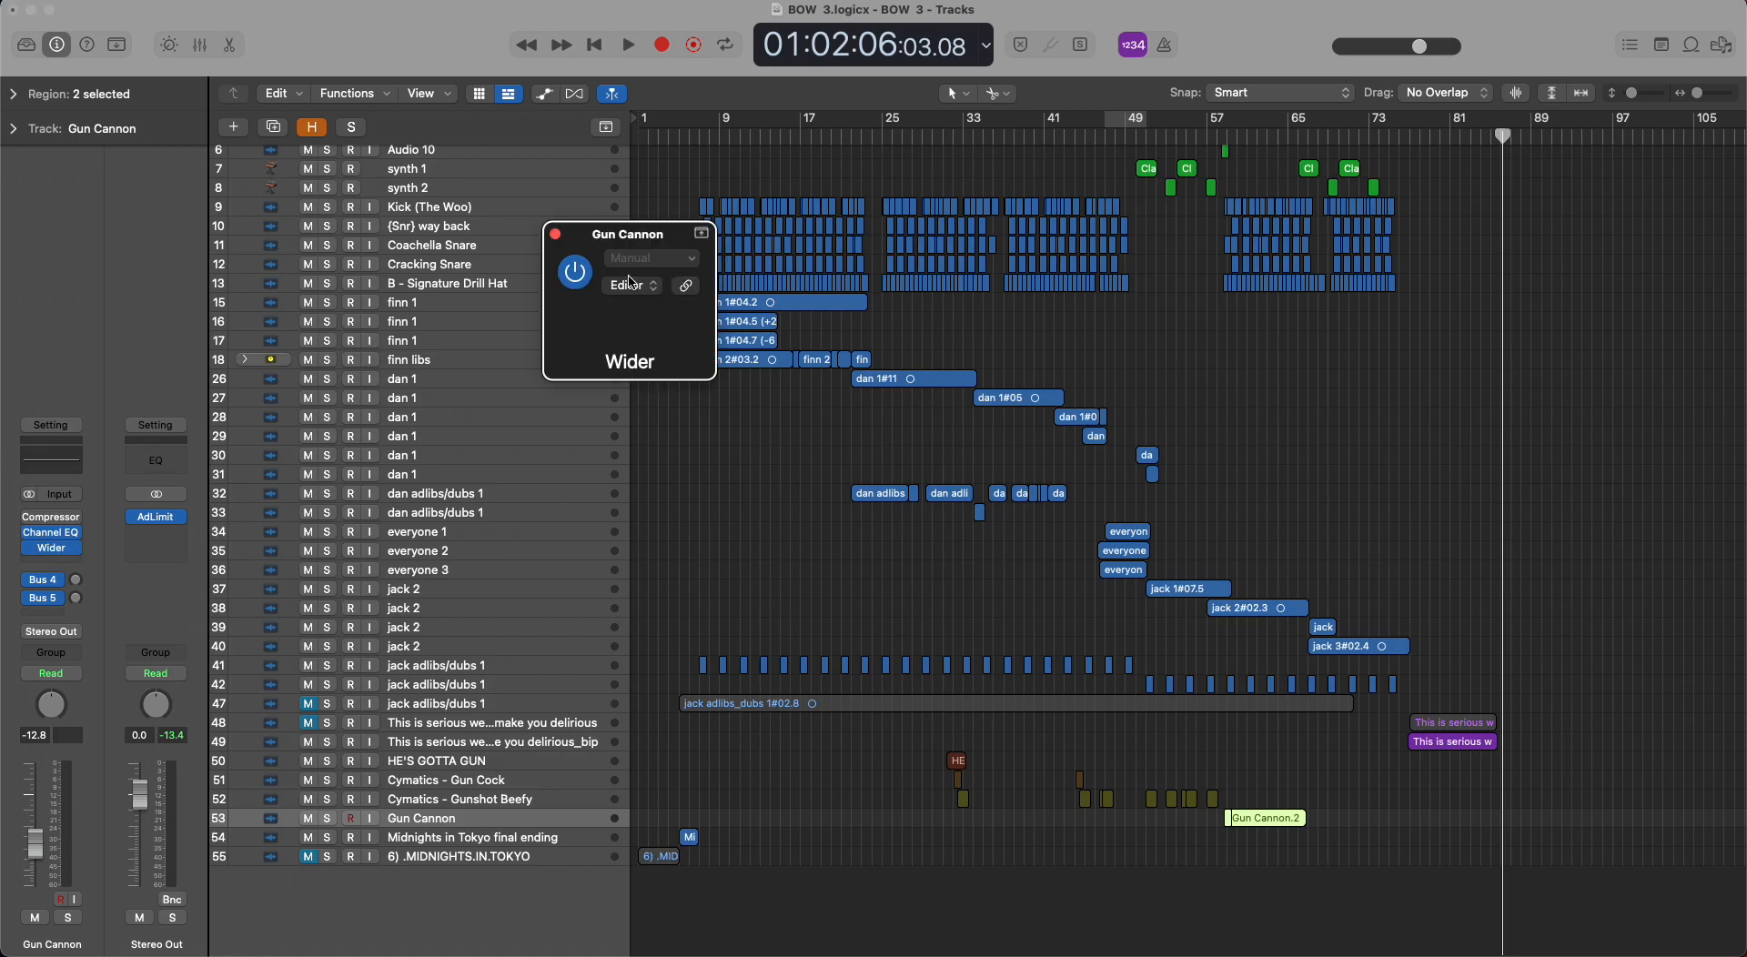
click(555, 234)
key(Down)
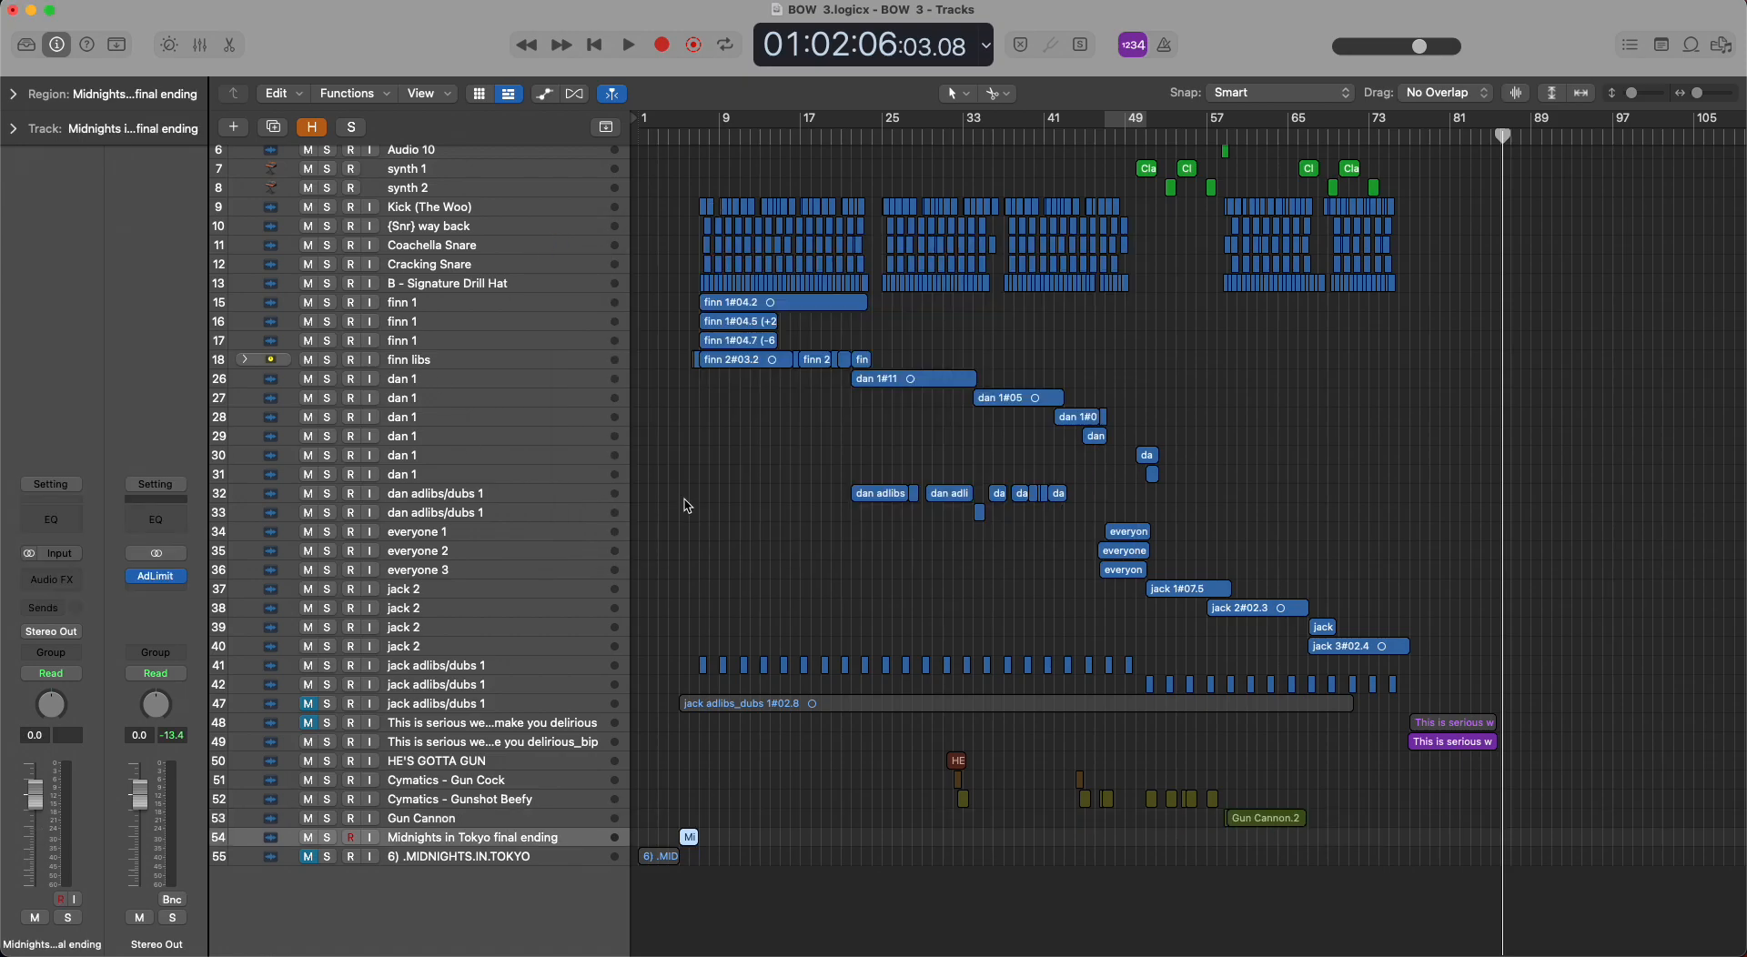
key(Down)
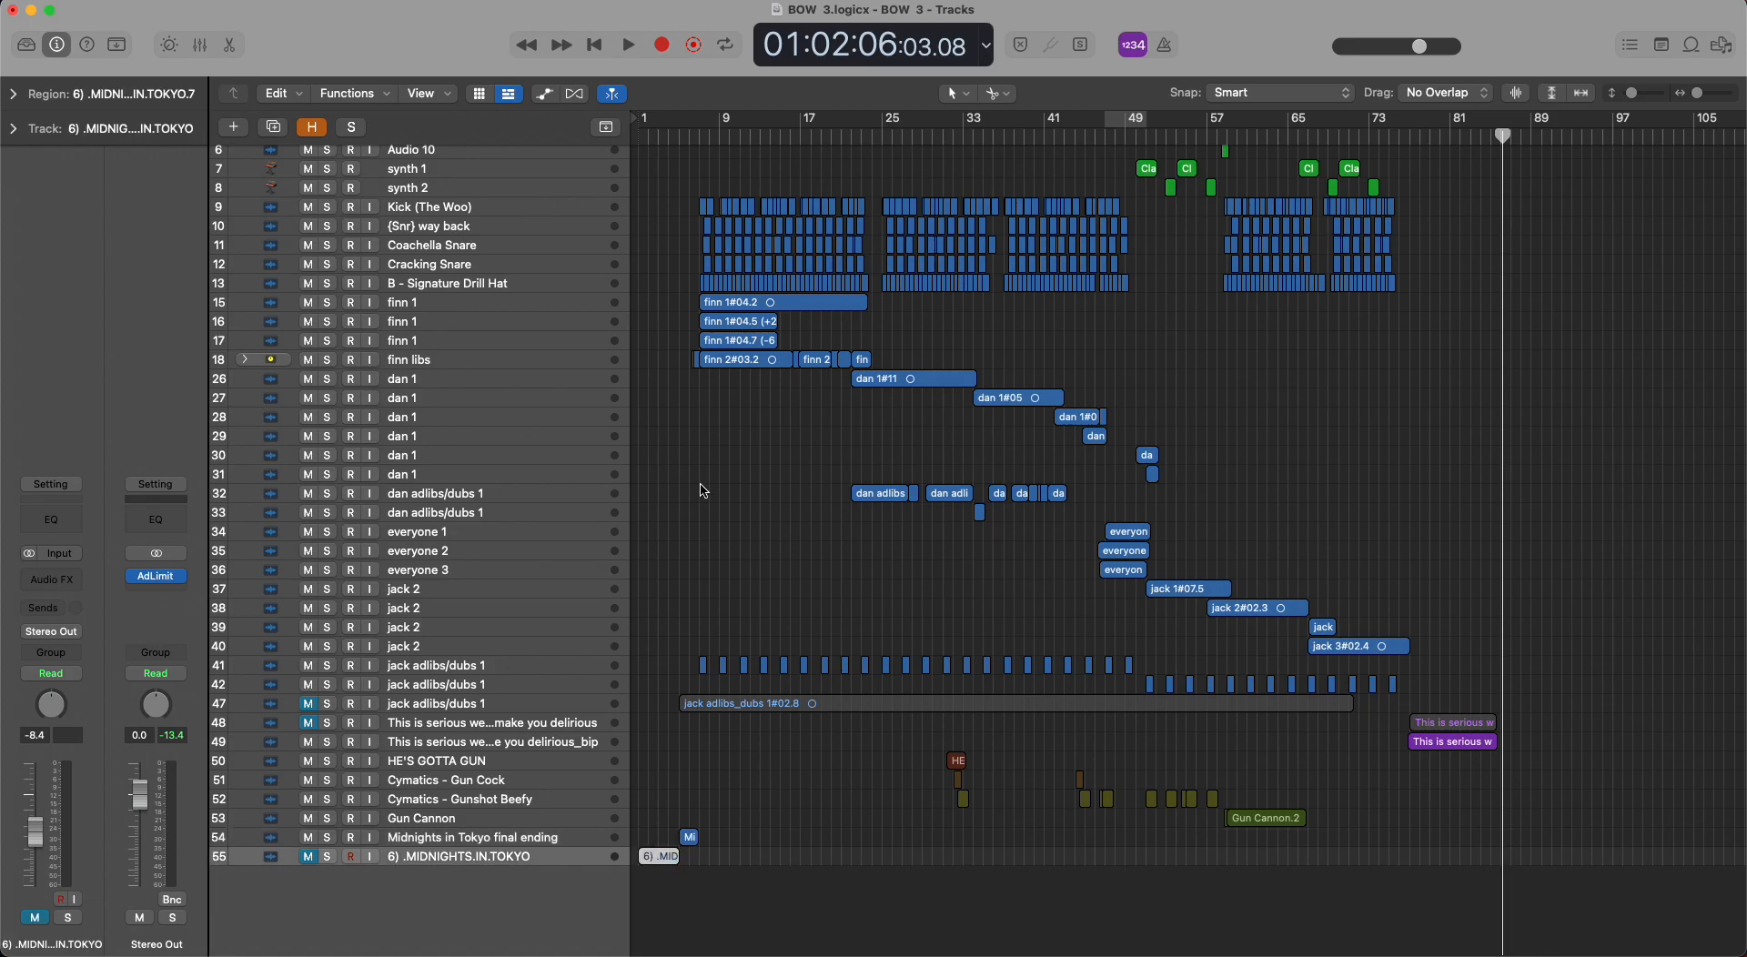
Show track automation and set a cycle range over bars 7 to 9 at the bass track's muted Default region.
key(a)
scroll(699, 492, up, 15)
scroll(704, 492, up, 15)
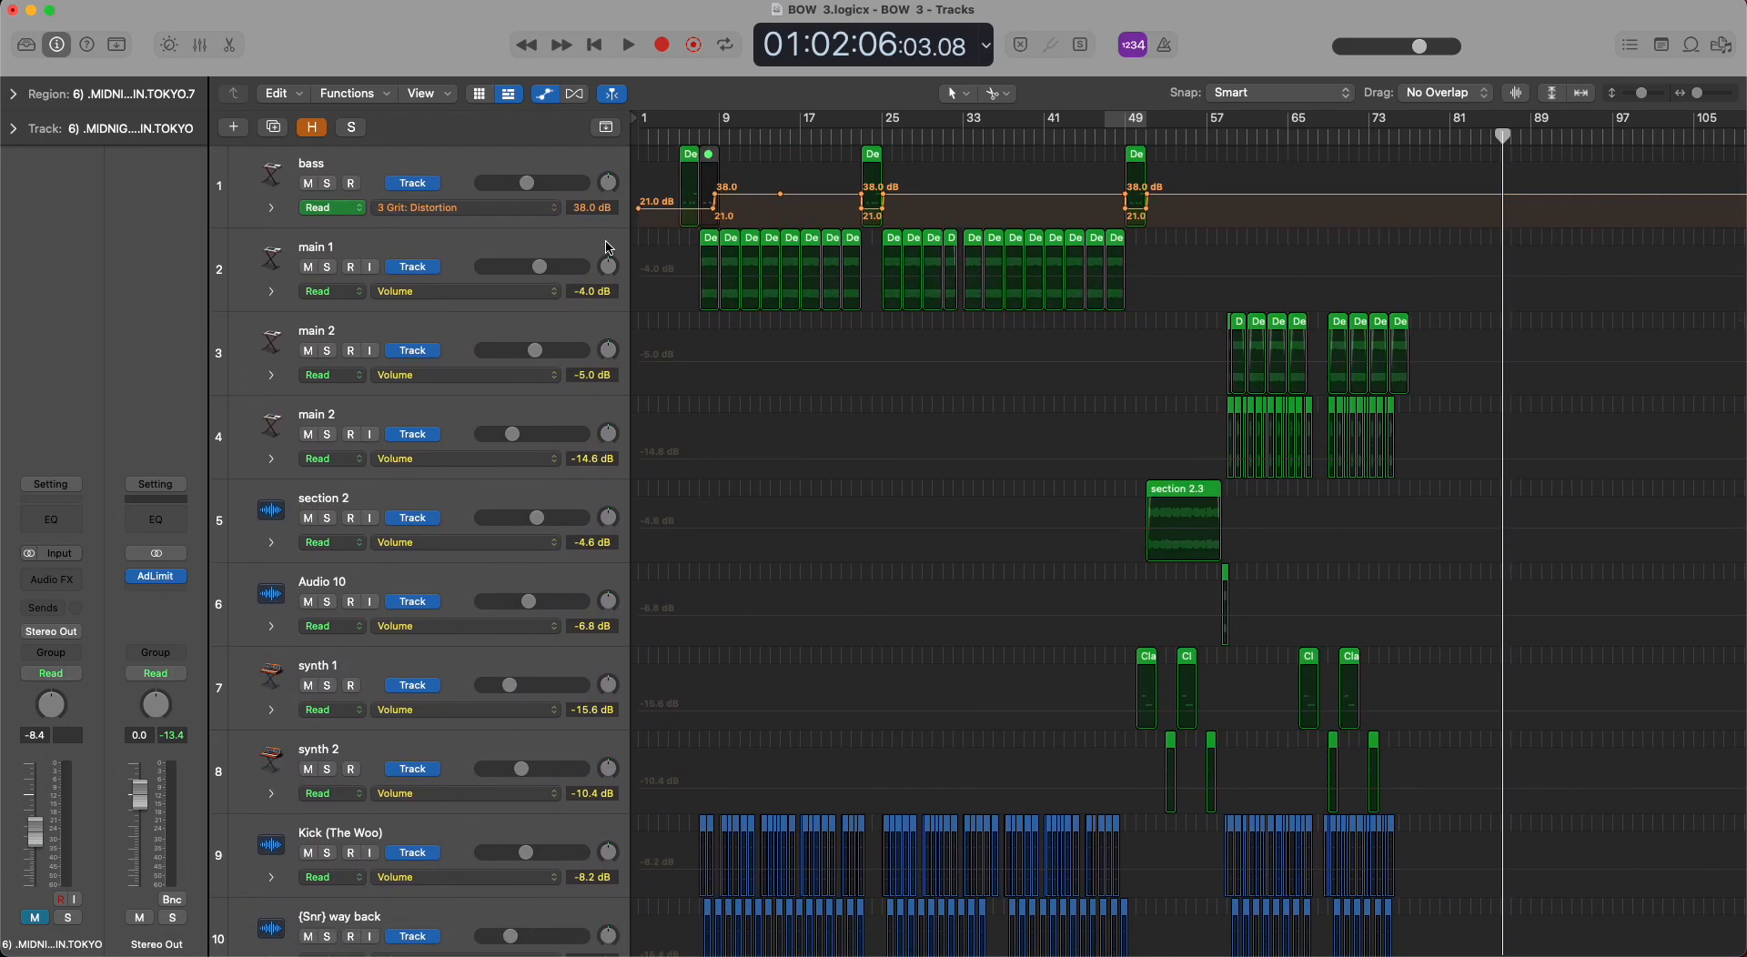
scroll(607, 253, up, 5)
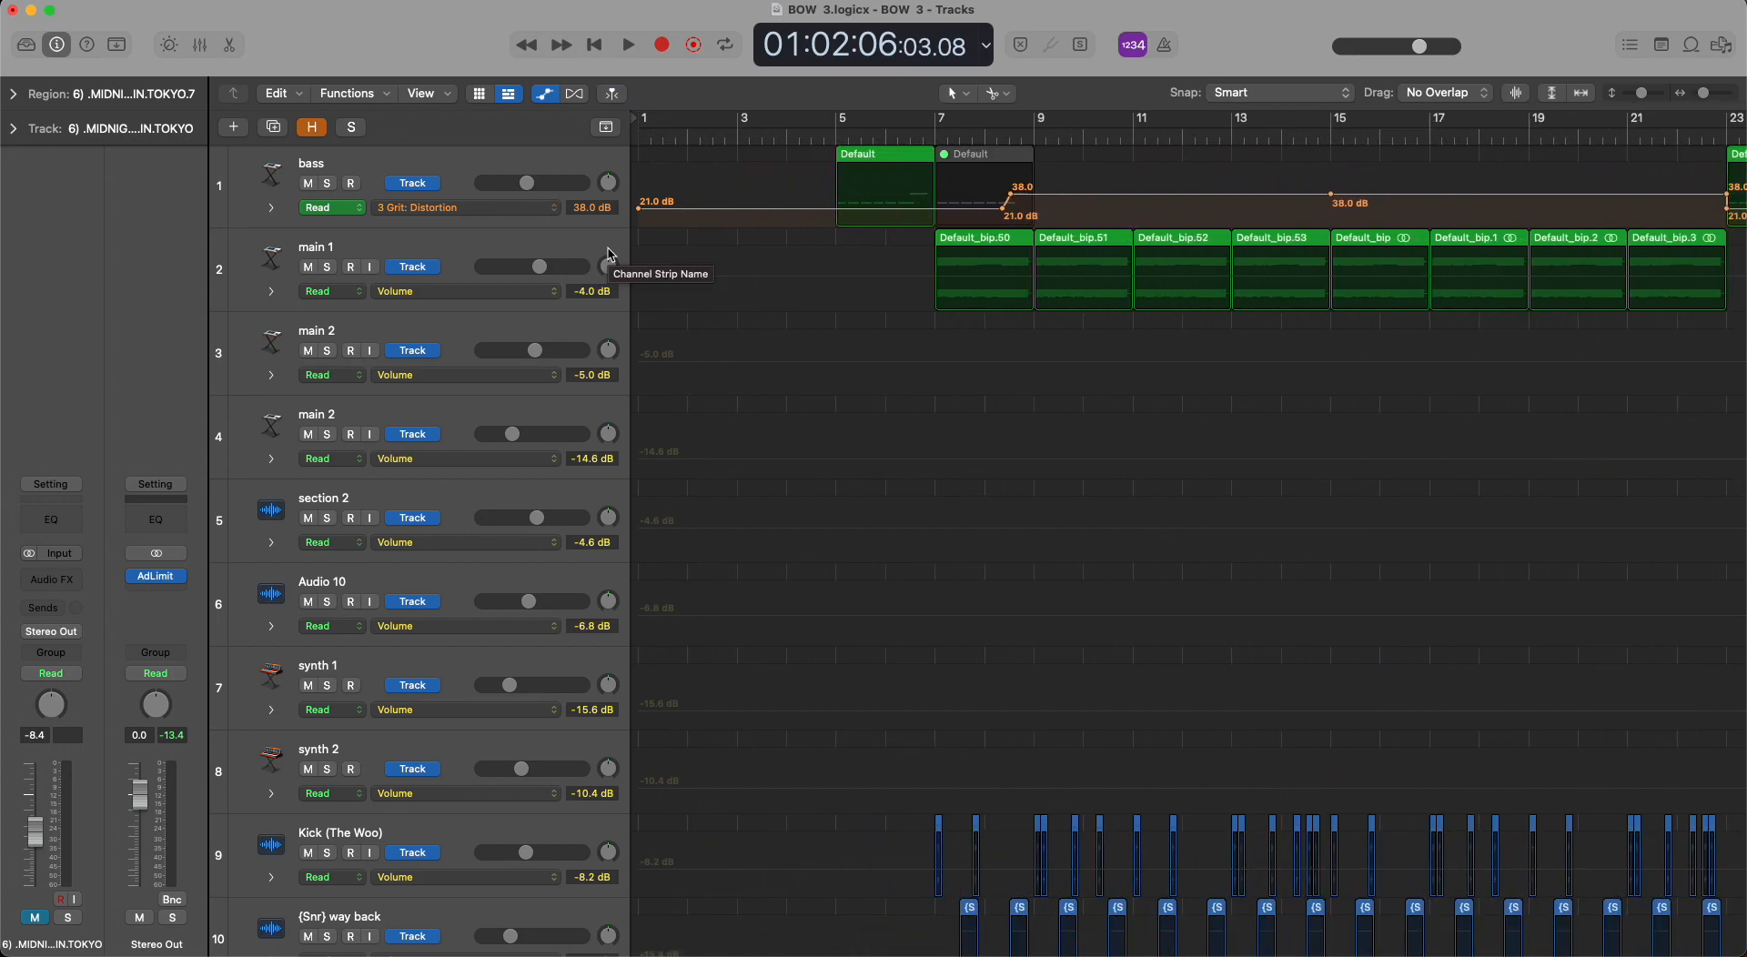
drag(936, 118, 1035, 120)
click(990, 165)
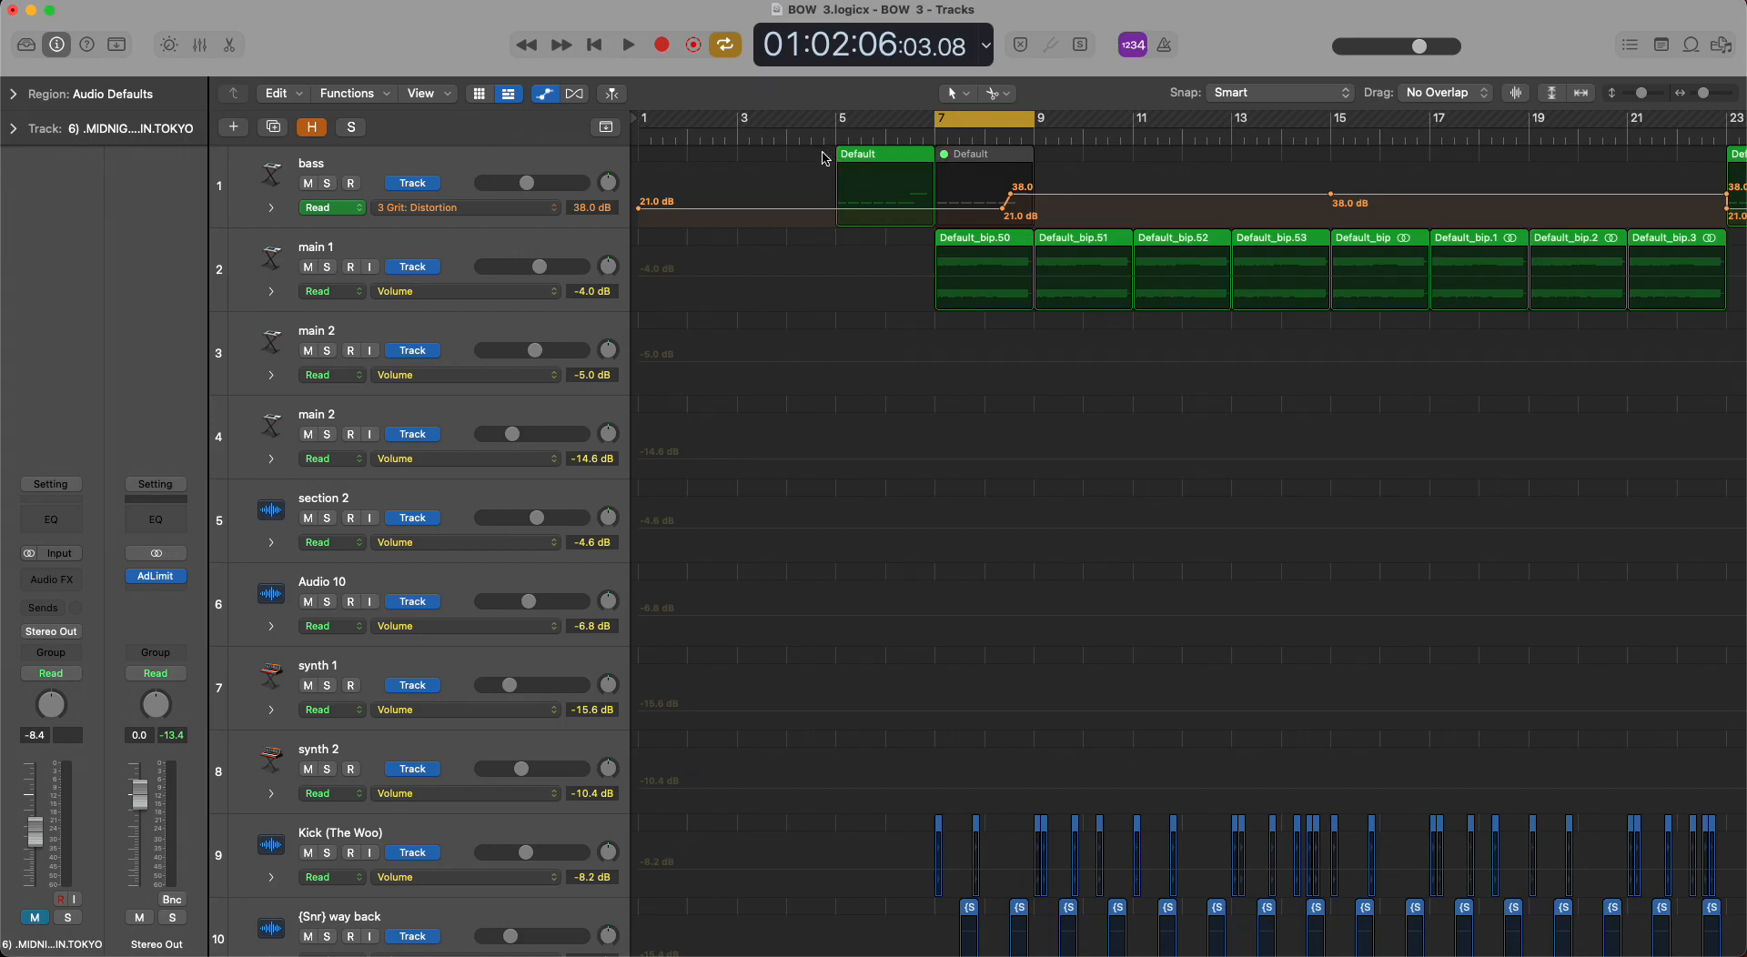
Unmute the bass's Default region at bar 7, solo the bass, and audition it in the cycle range.
click(1006, 165)
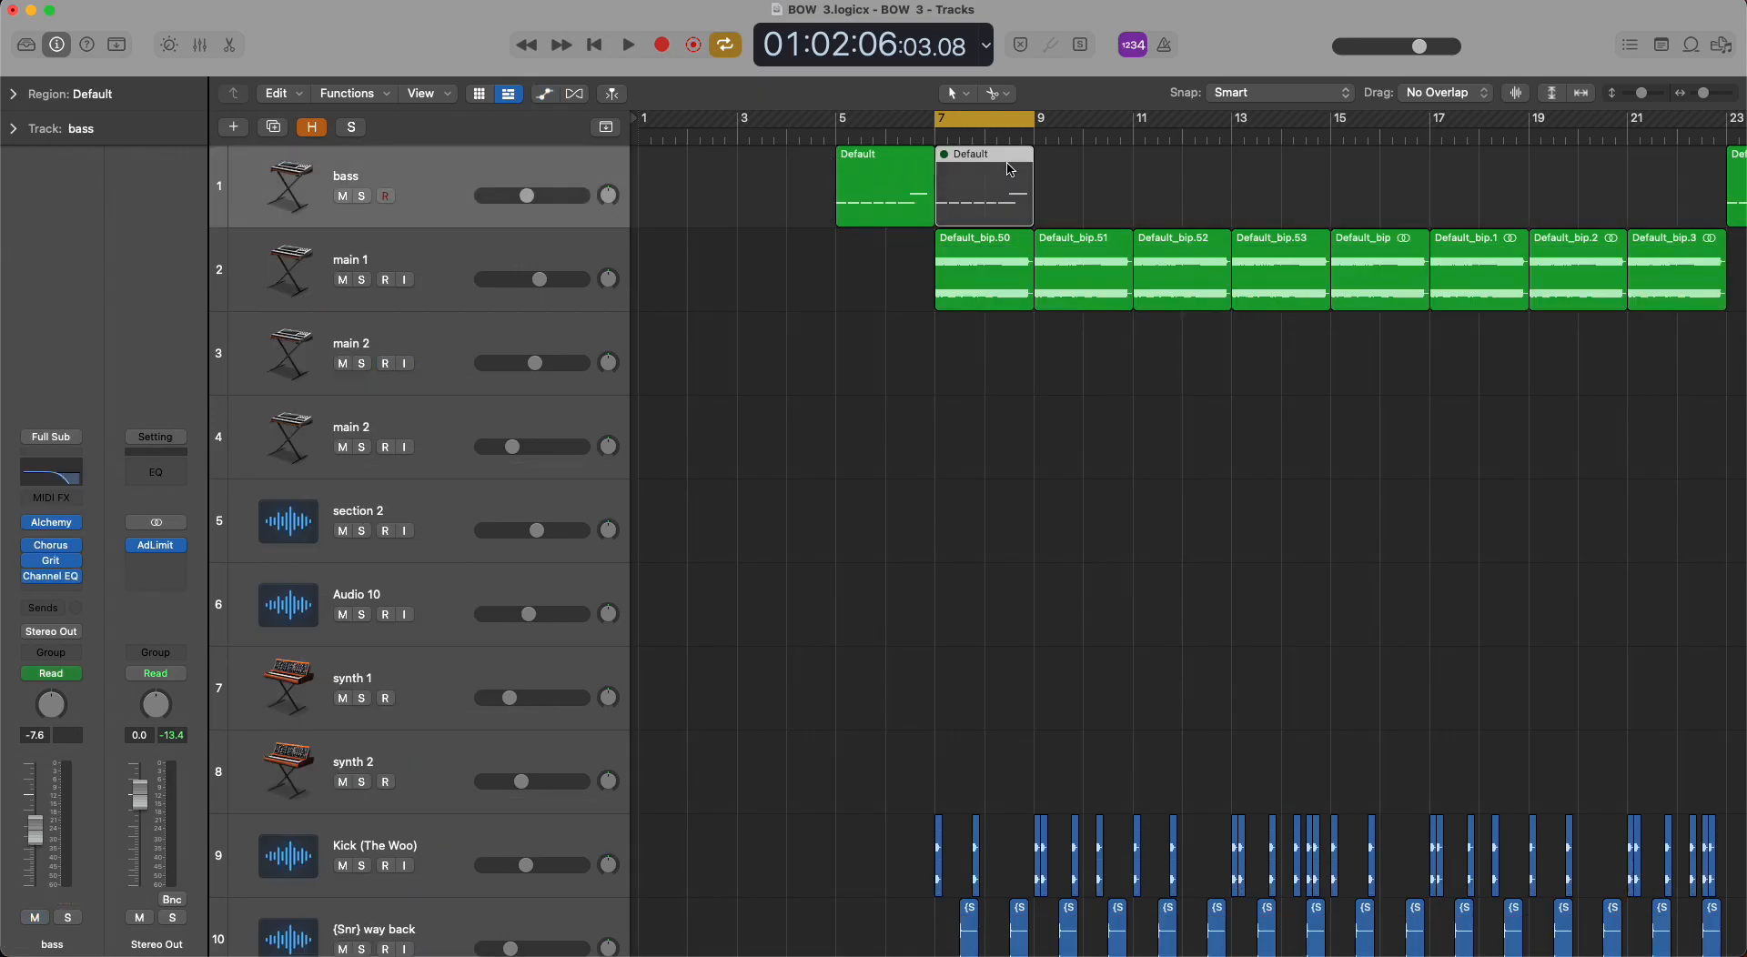
key(a)
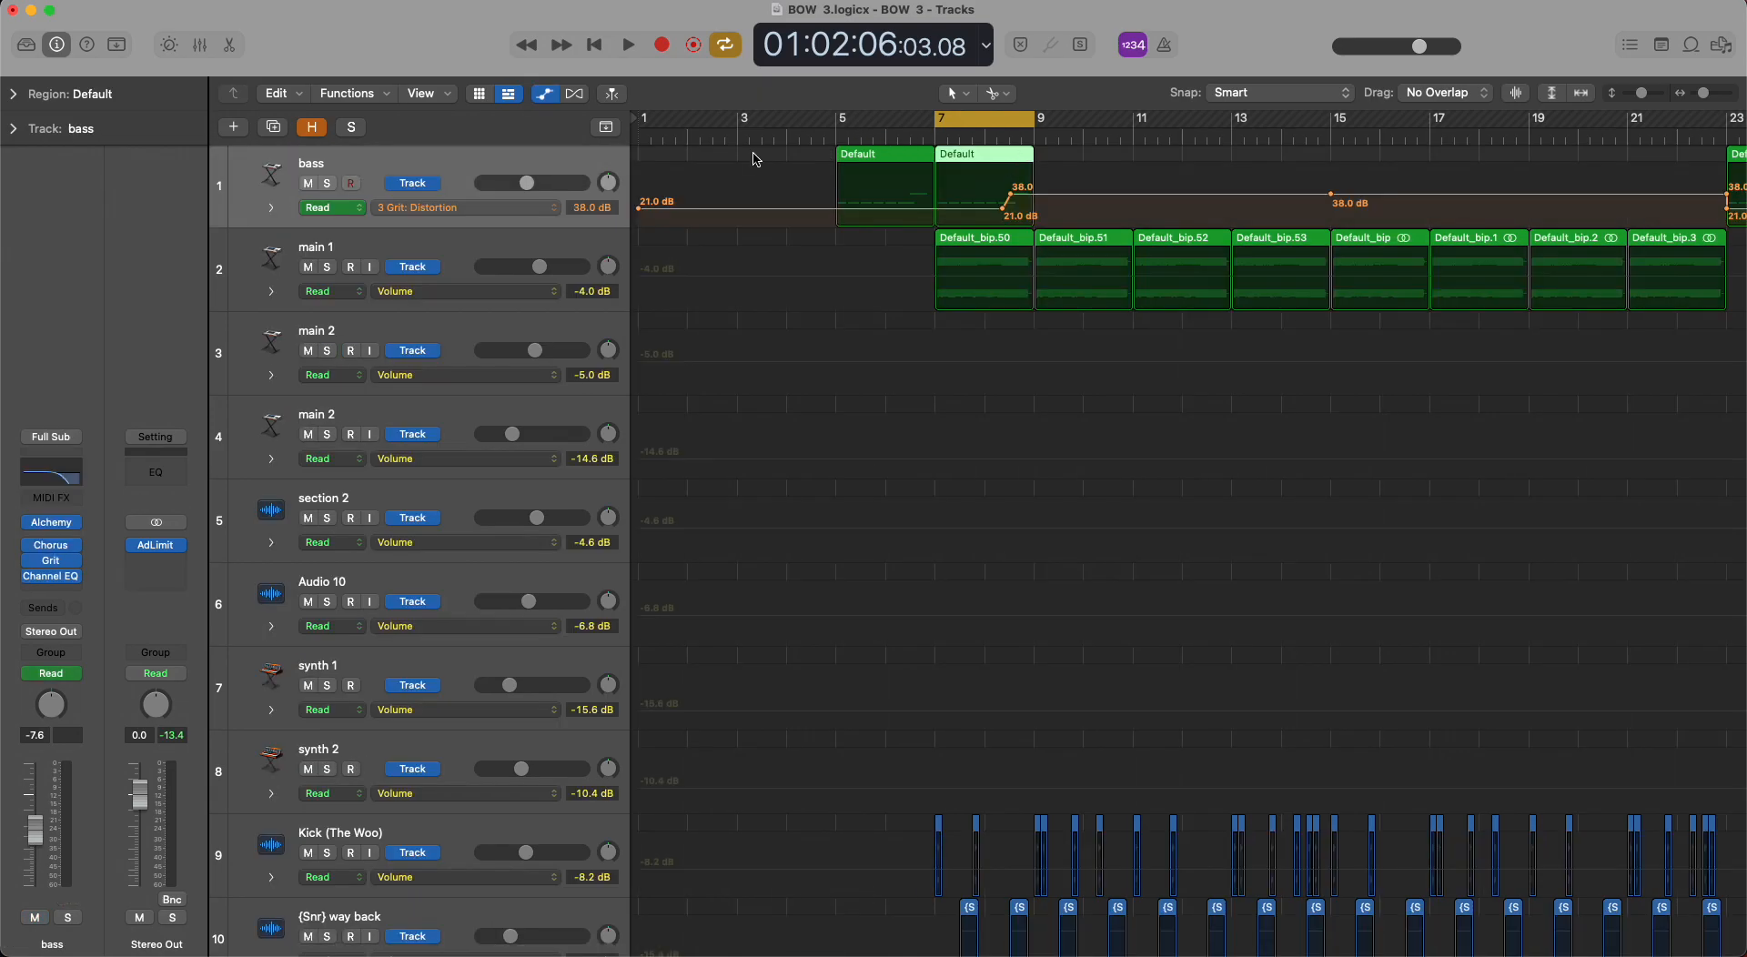
key(s)
key(space)
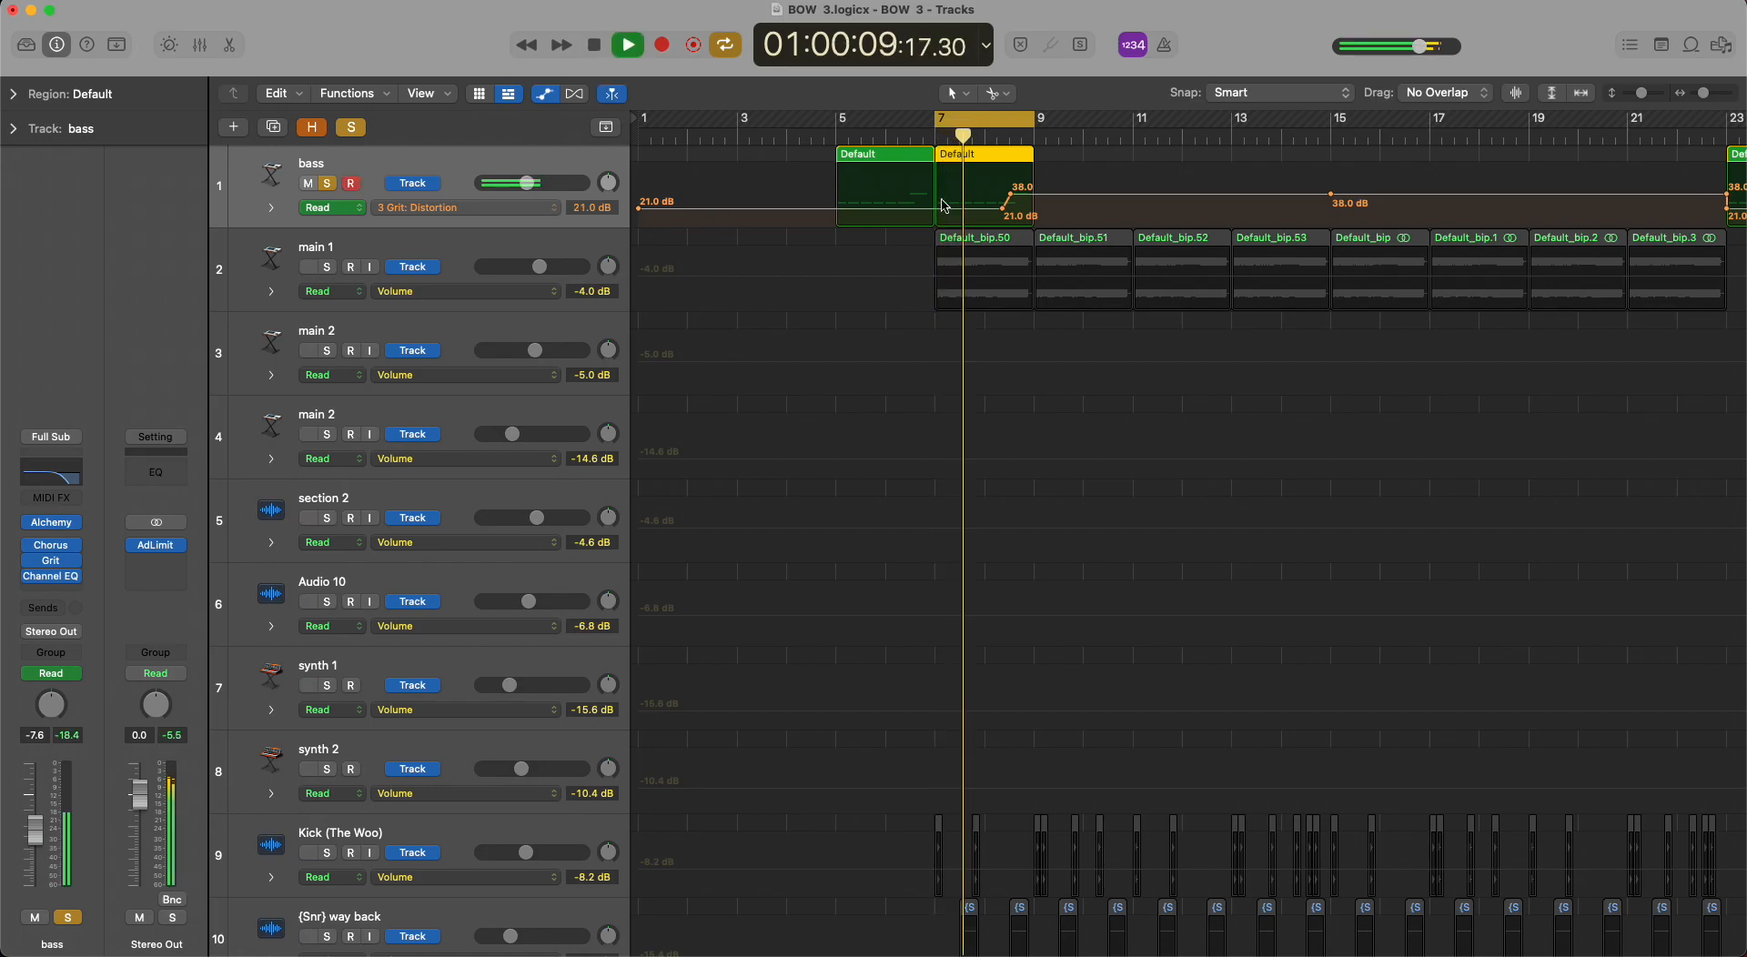
key(space)
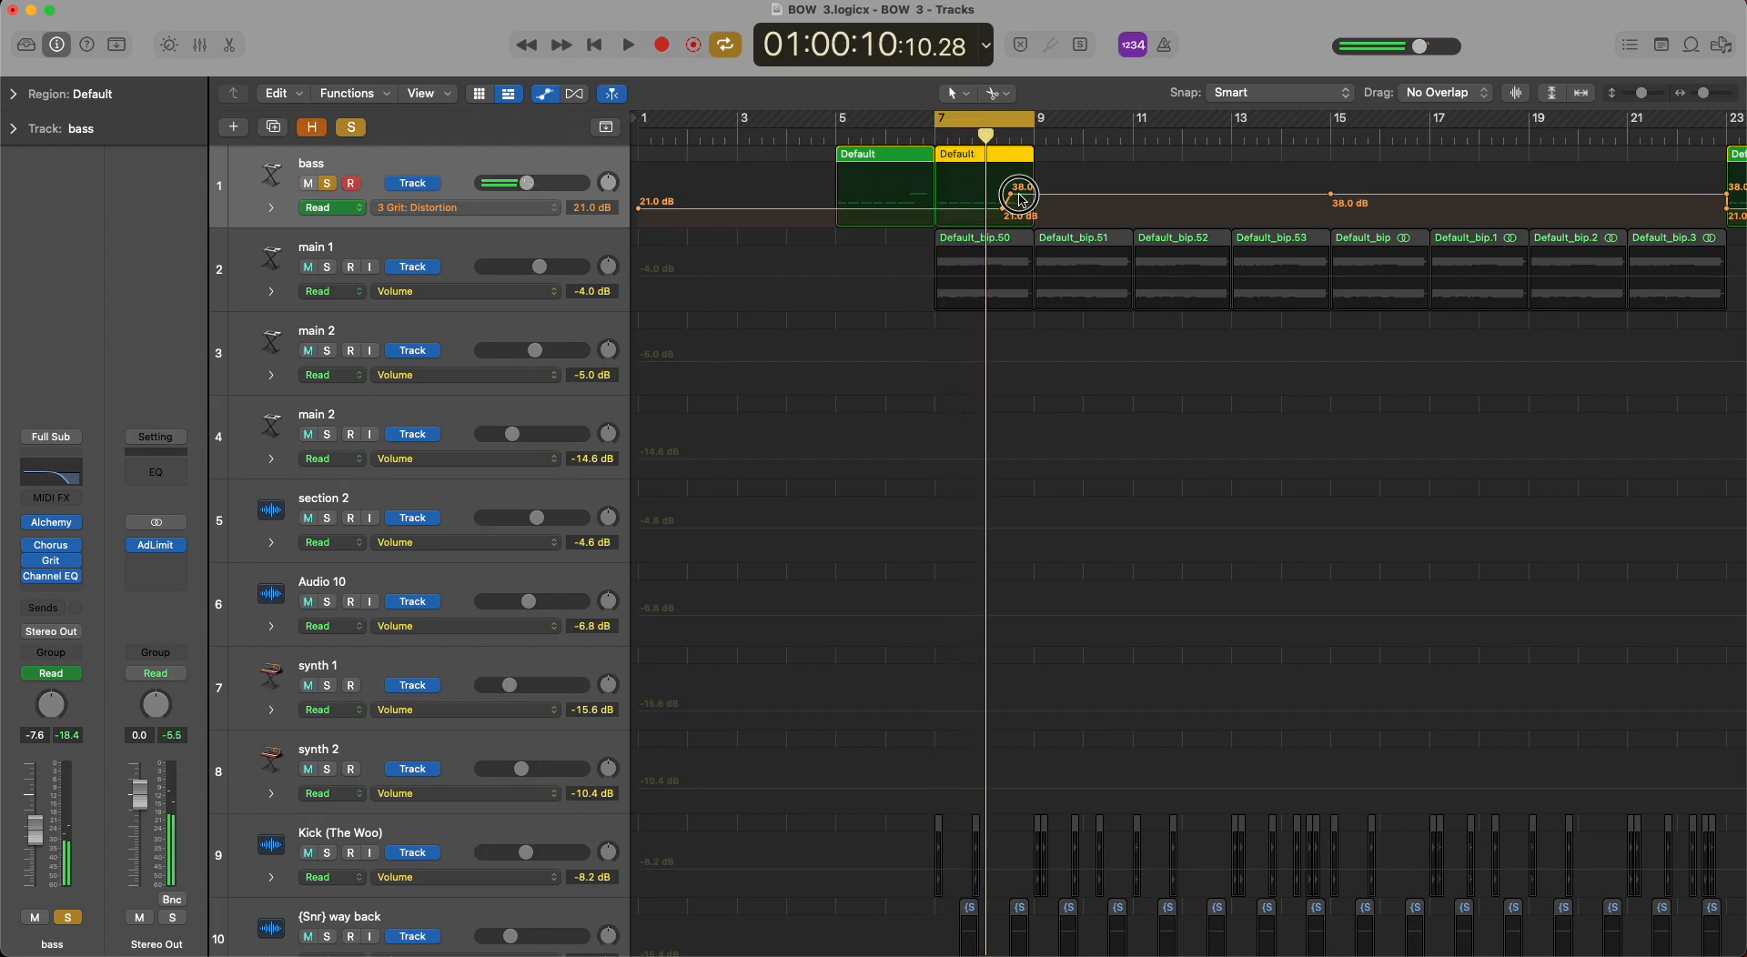
Try lowering the bass's Grit Distortion automation after bar 8 to 21.0 dB, audition it, and undo the change.
click(1011, 195)
drag(1021, 202, 1019, 216)
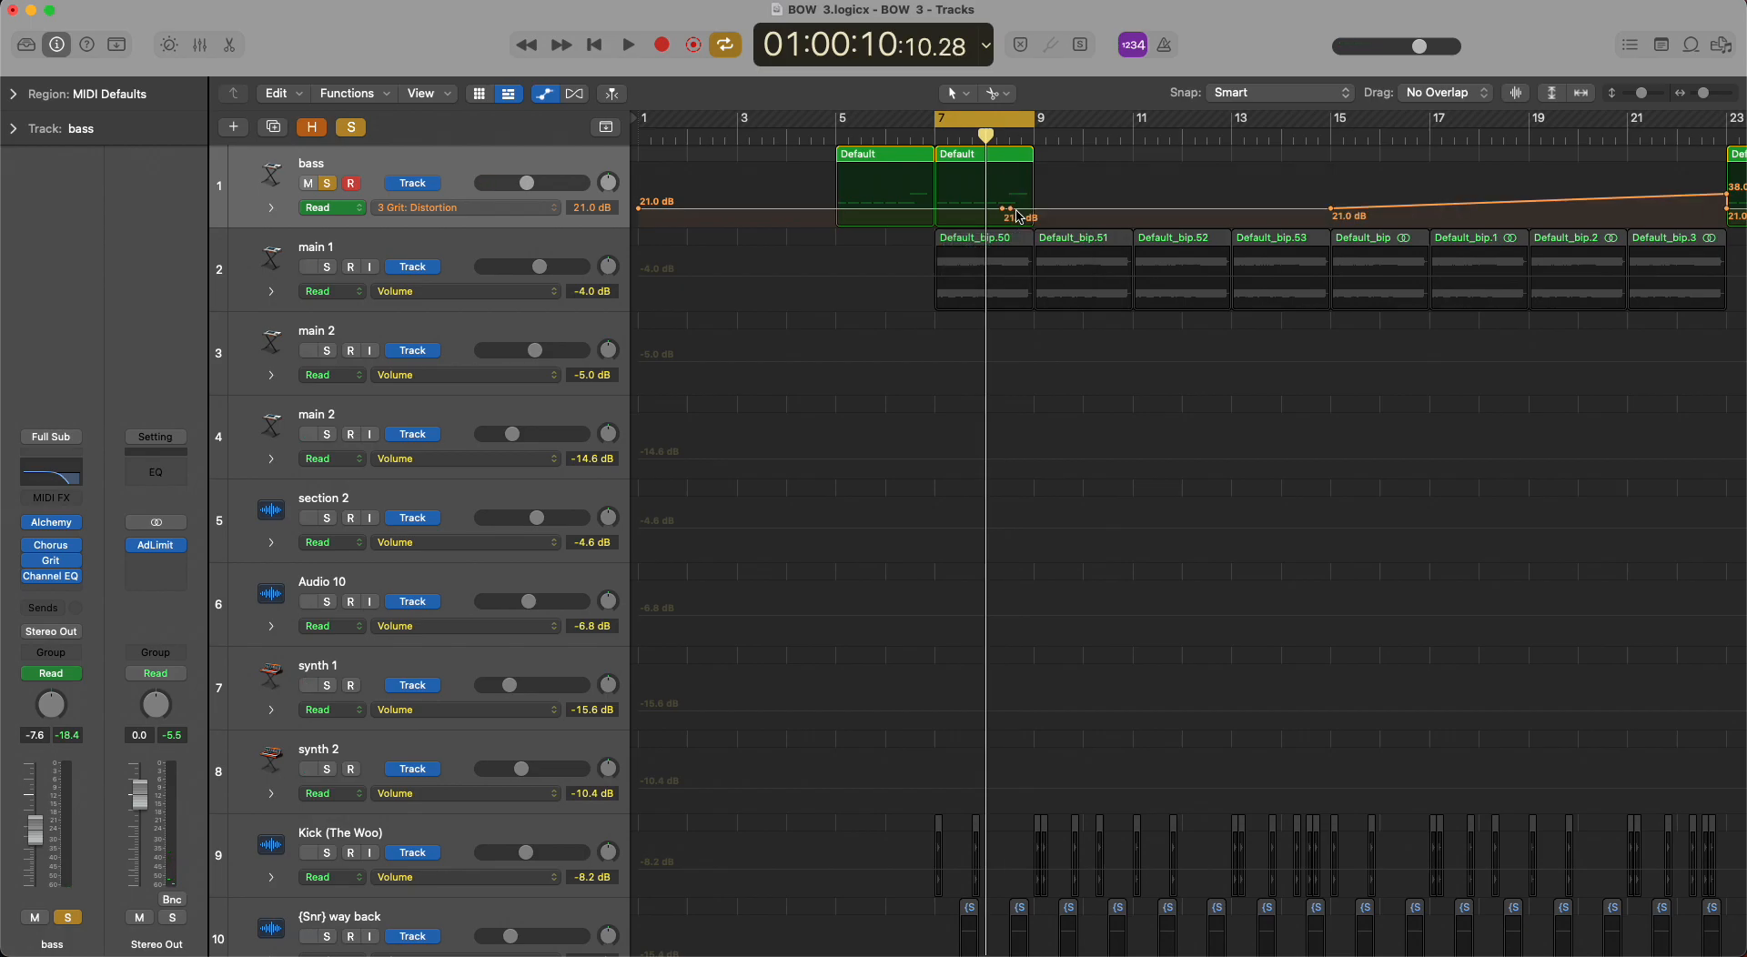
key(space)
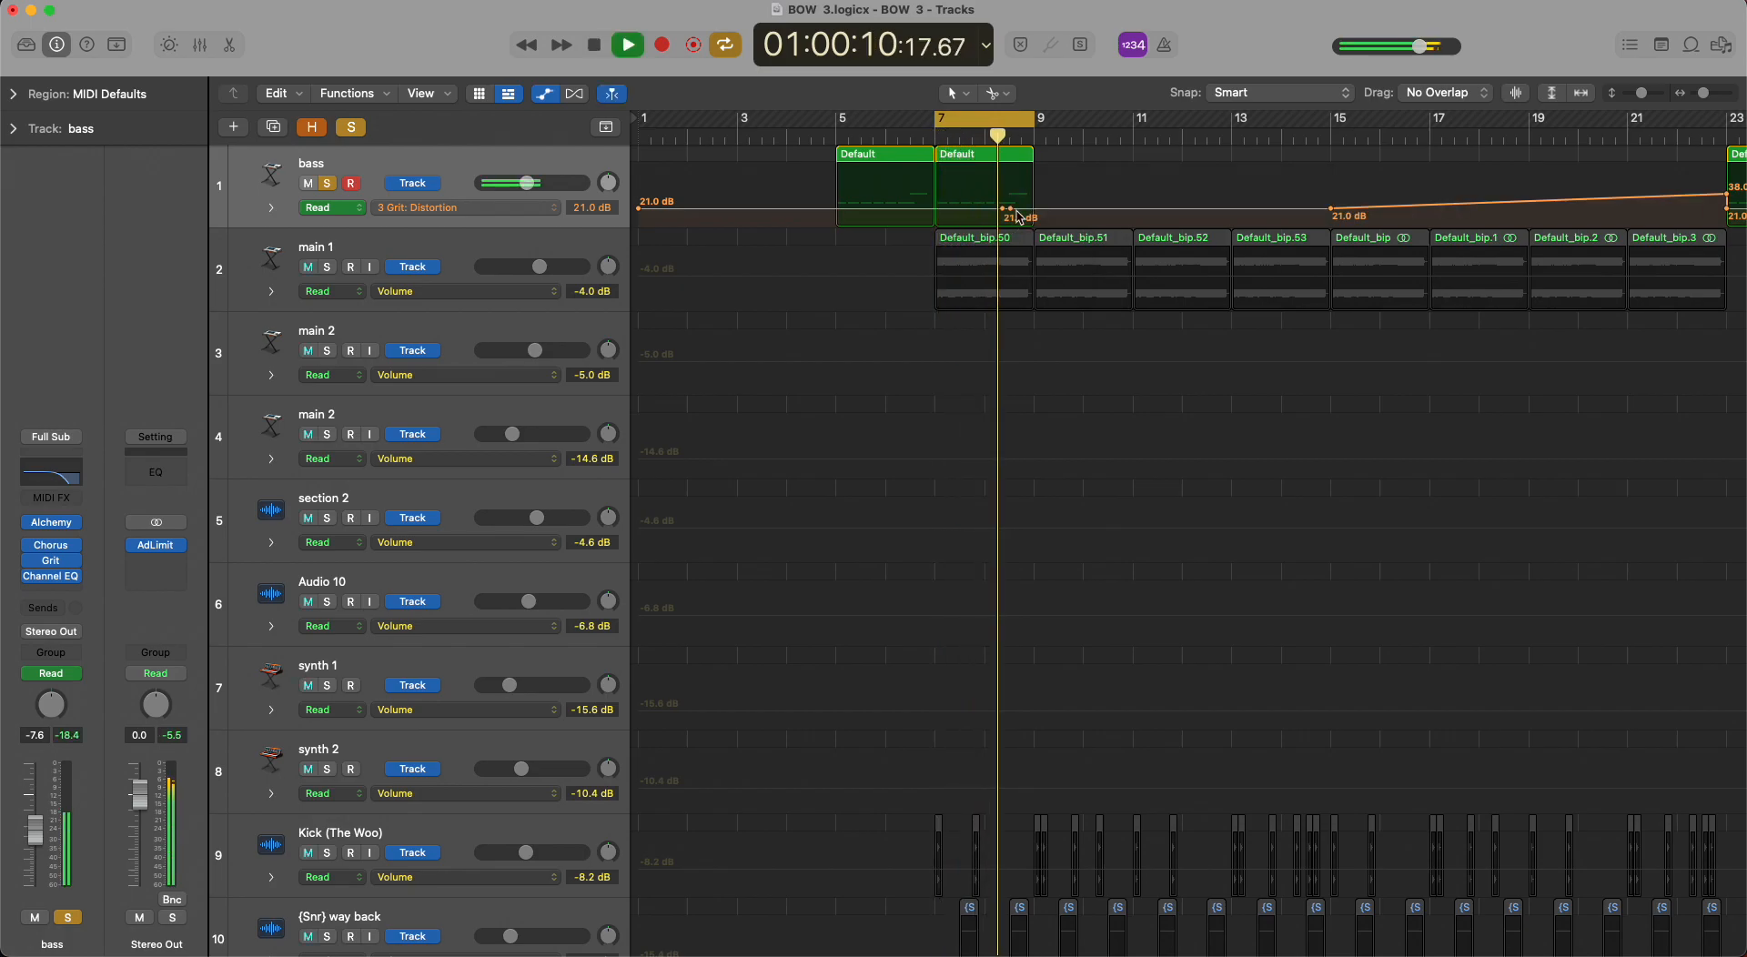
key(space)
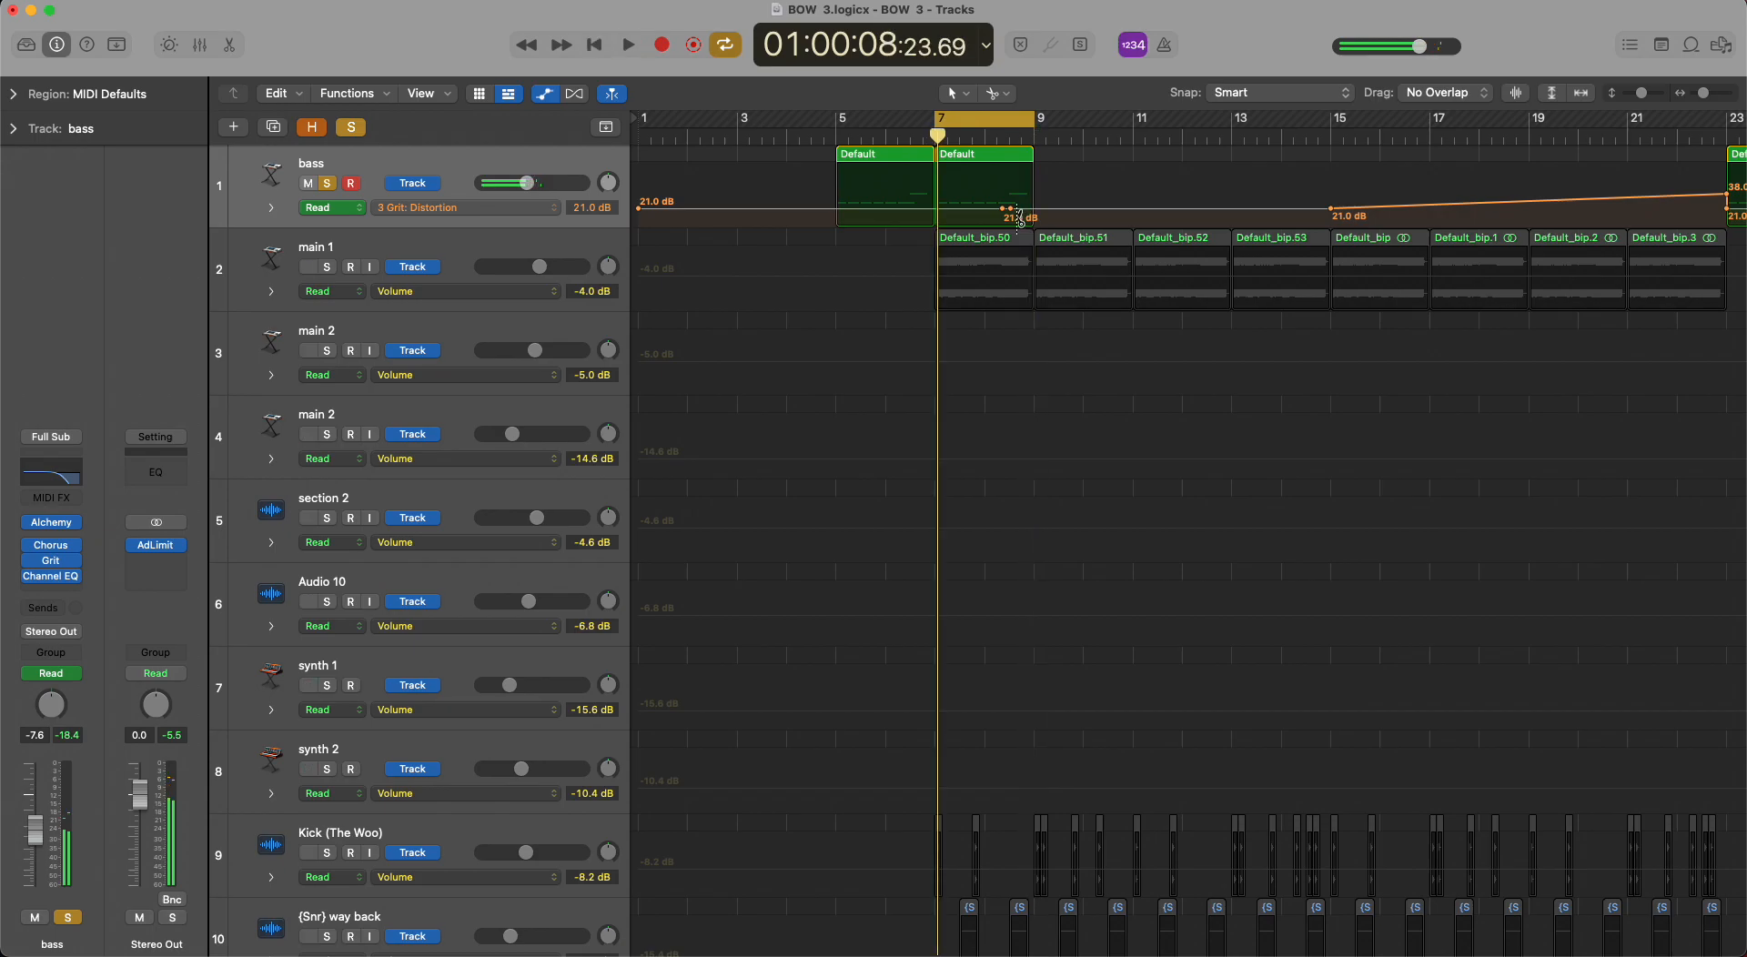
key(super+z)
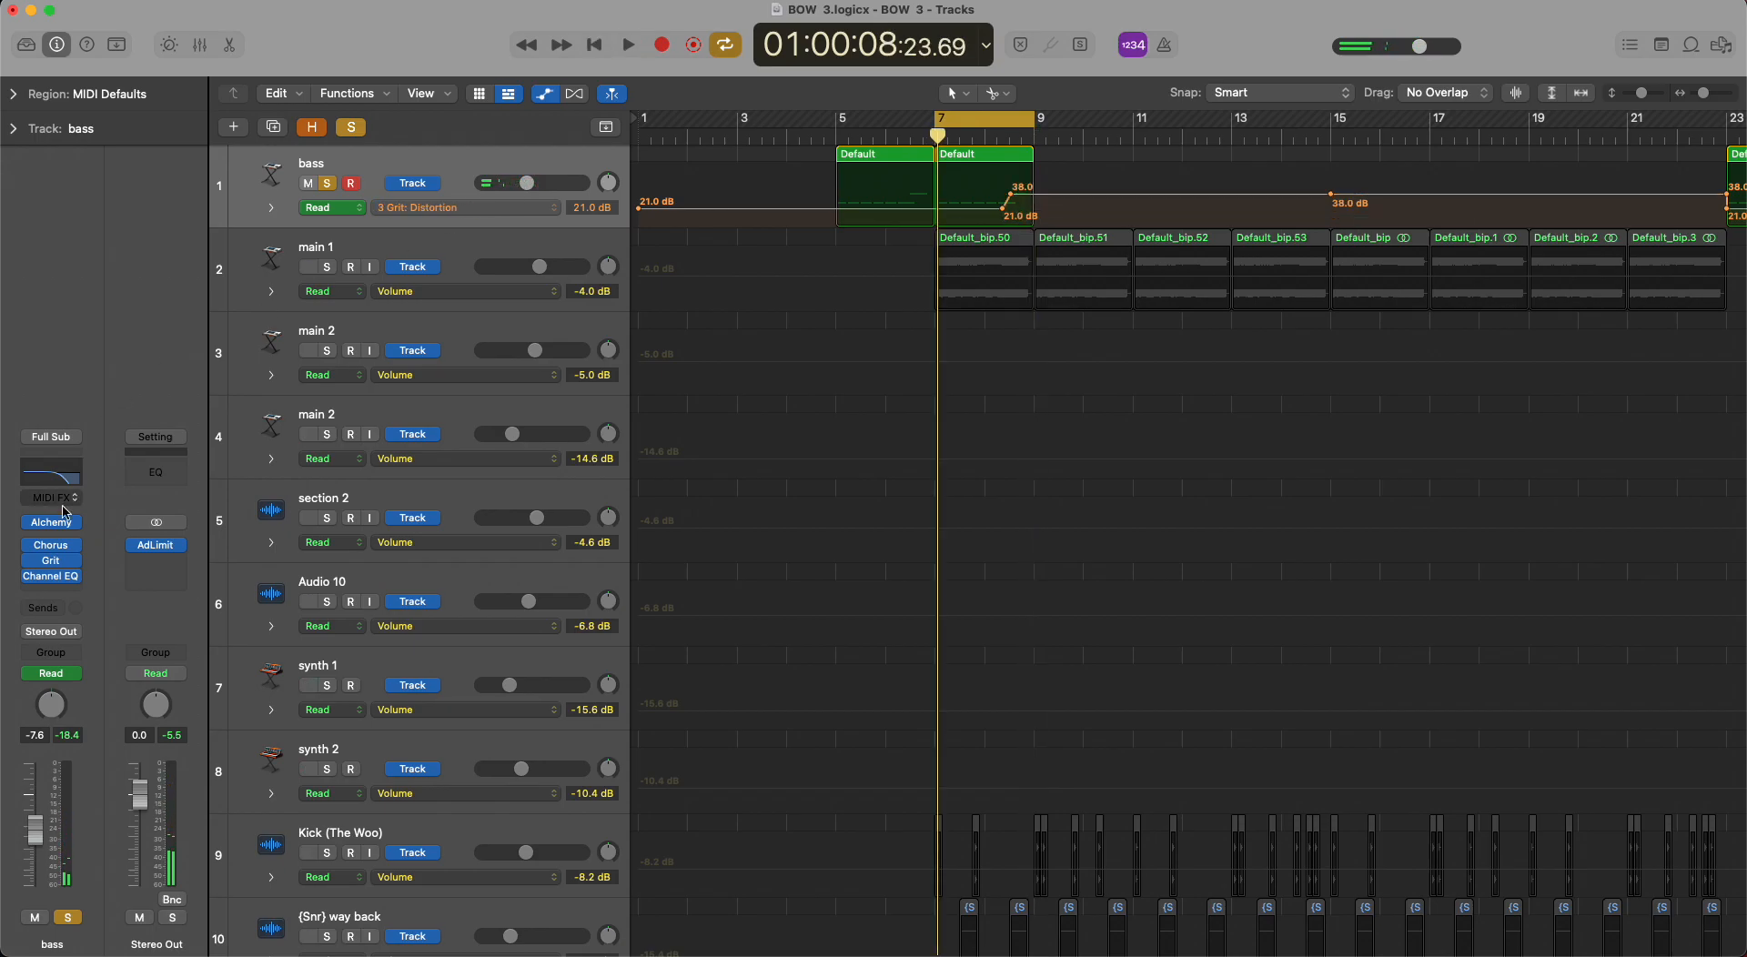
Open the bass's Grit plug-in, audition the looped bass with its distortion automation, and close the plug-in.
click(51, 560)
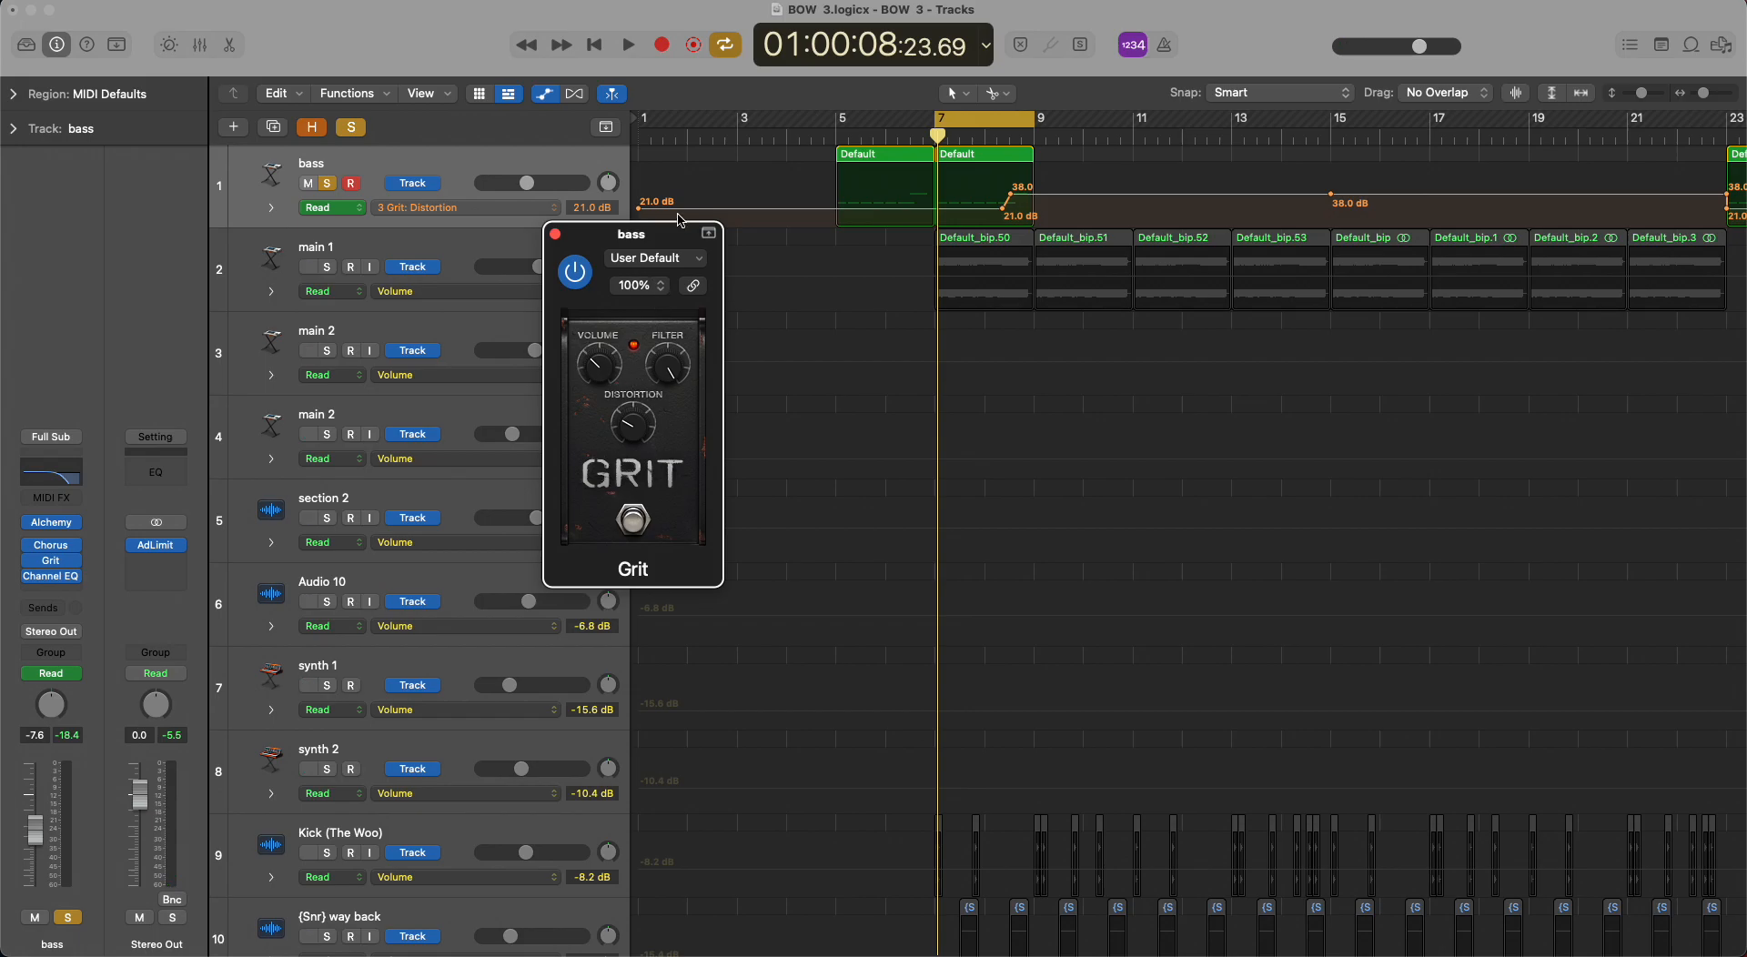
key(space)
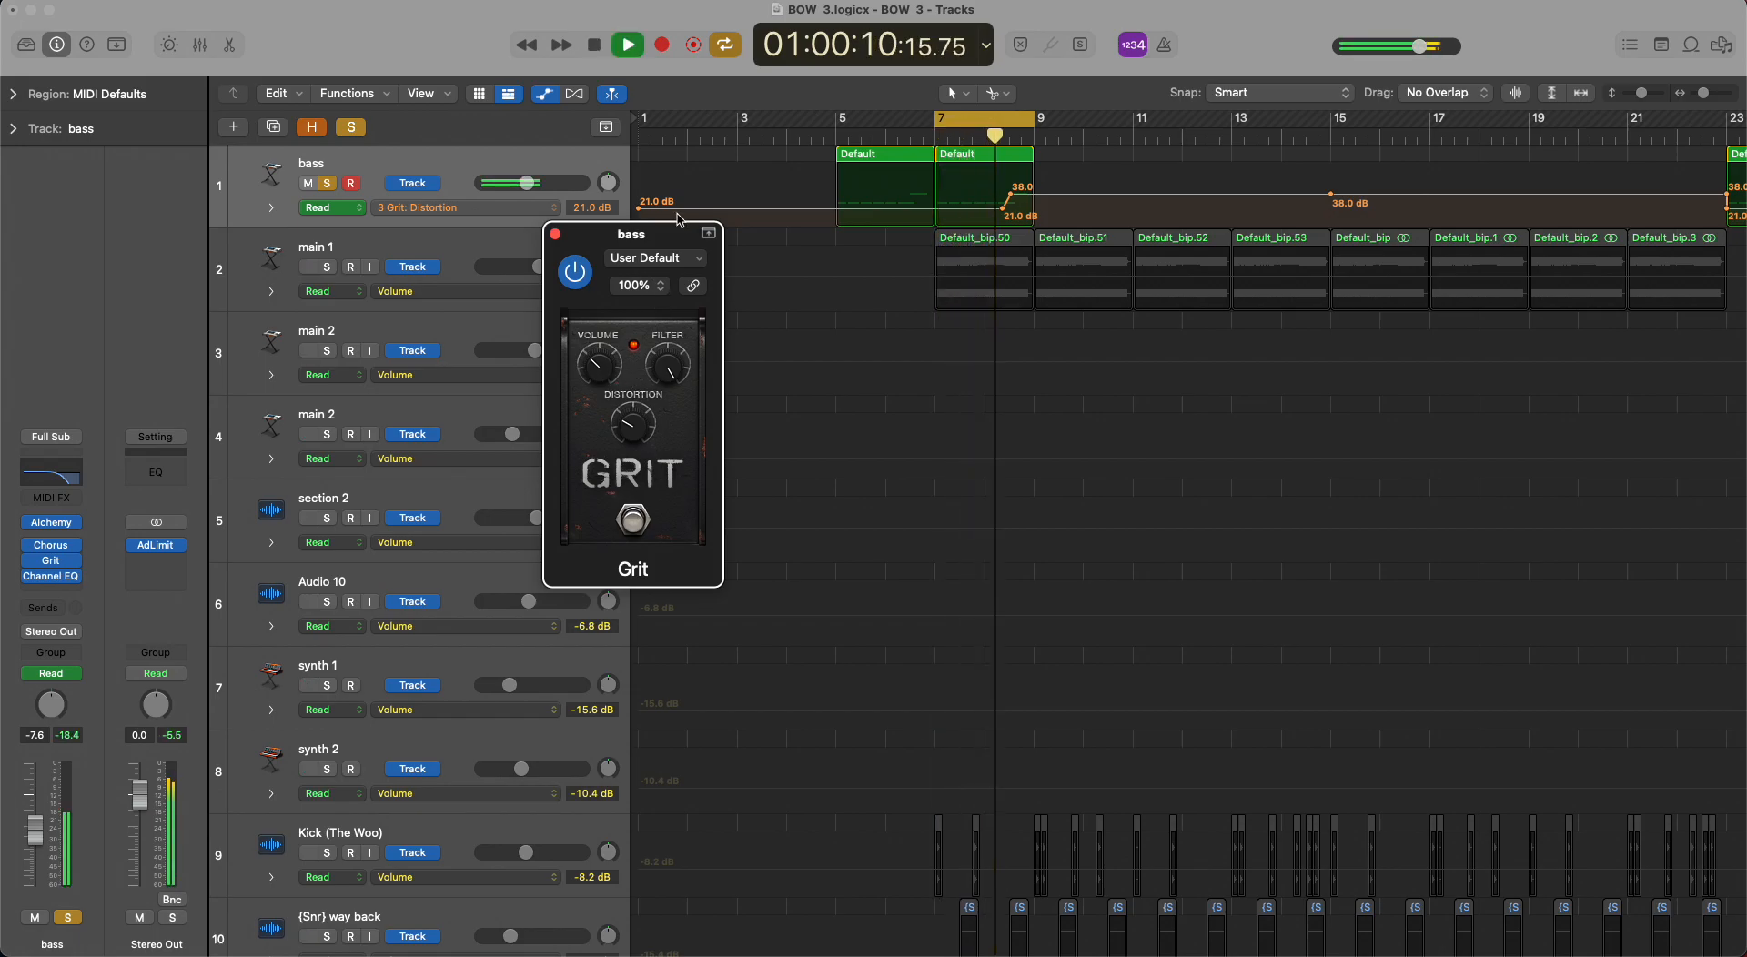
key(space)
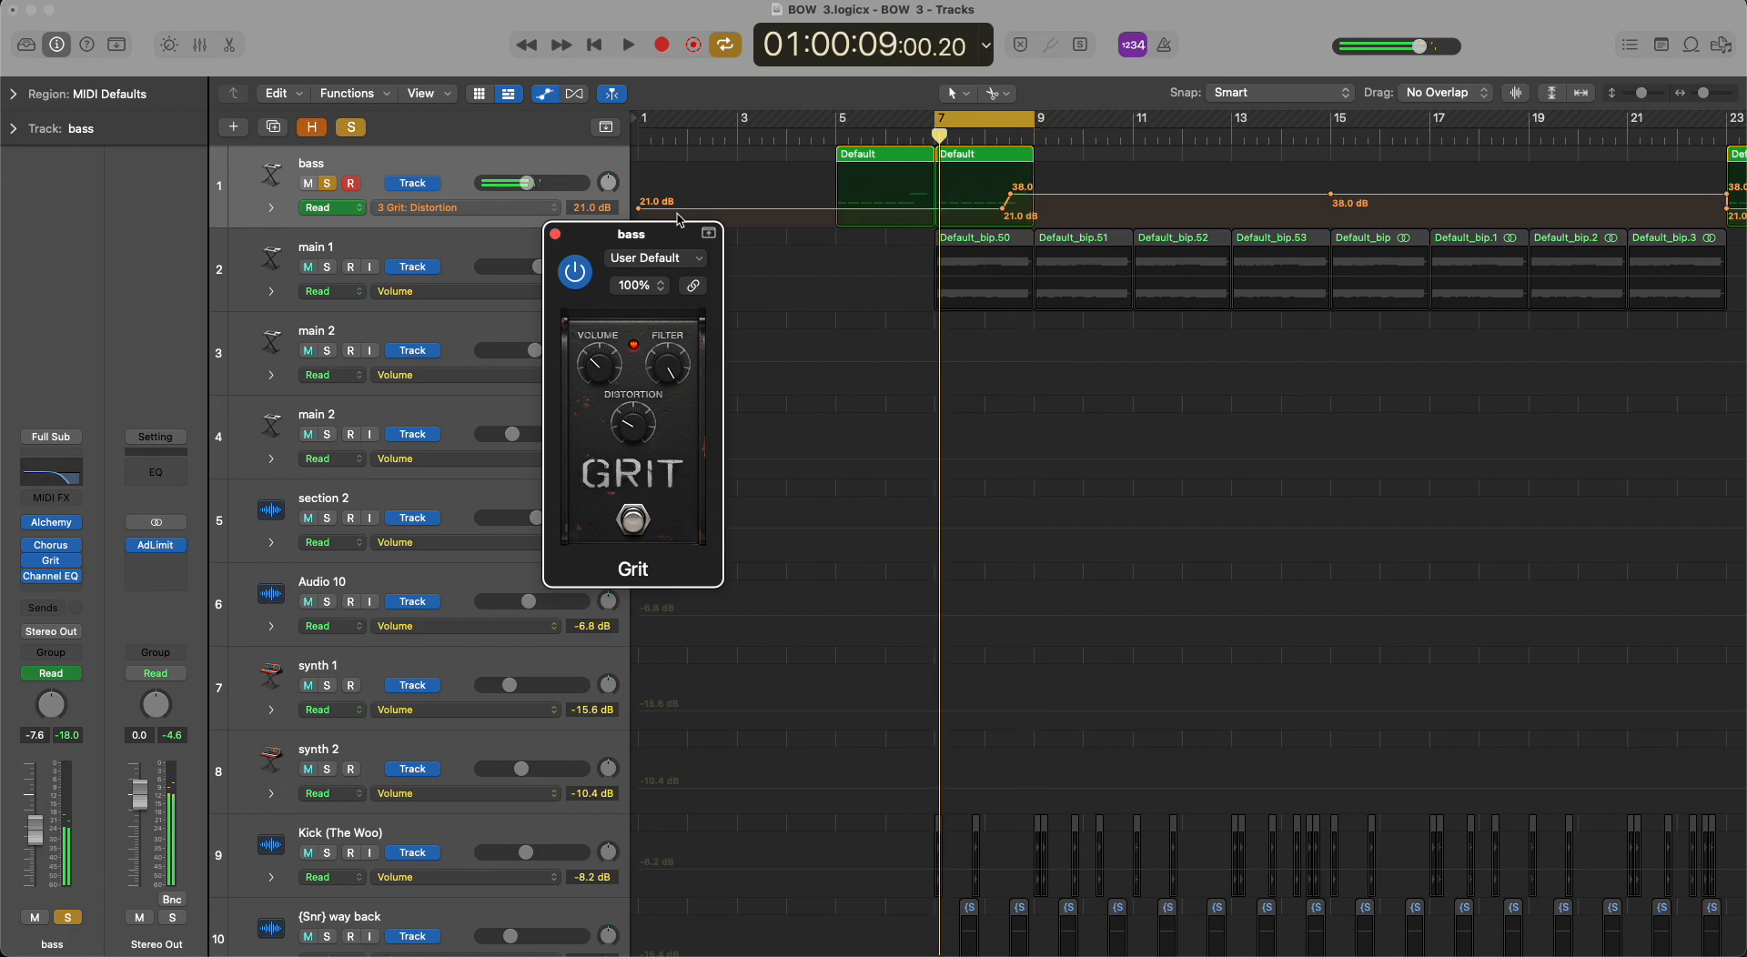
click(555, 233)
Clear the solo, hide track automation, and turn off the cycle to show the whole arrangement.
click(350, 127)
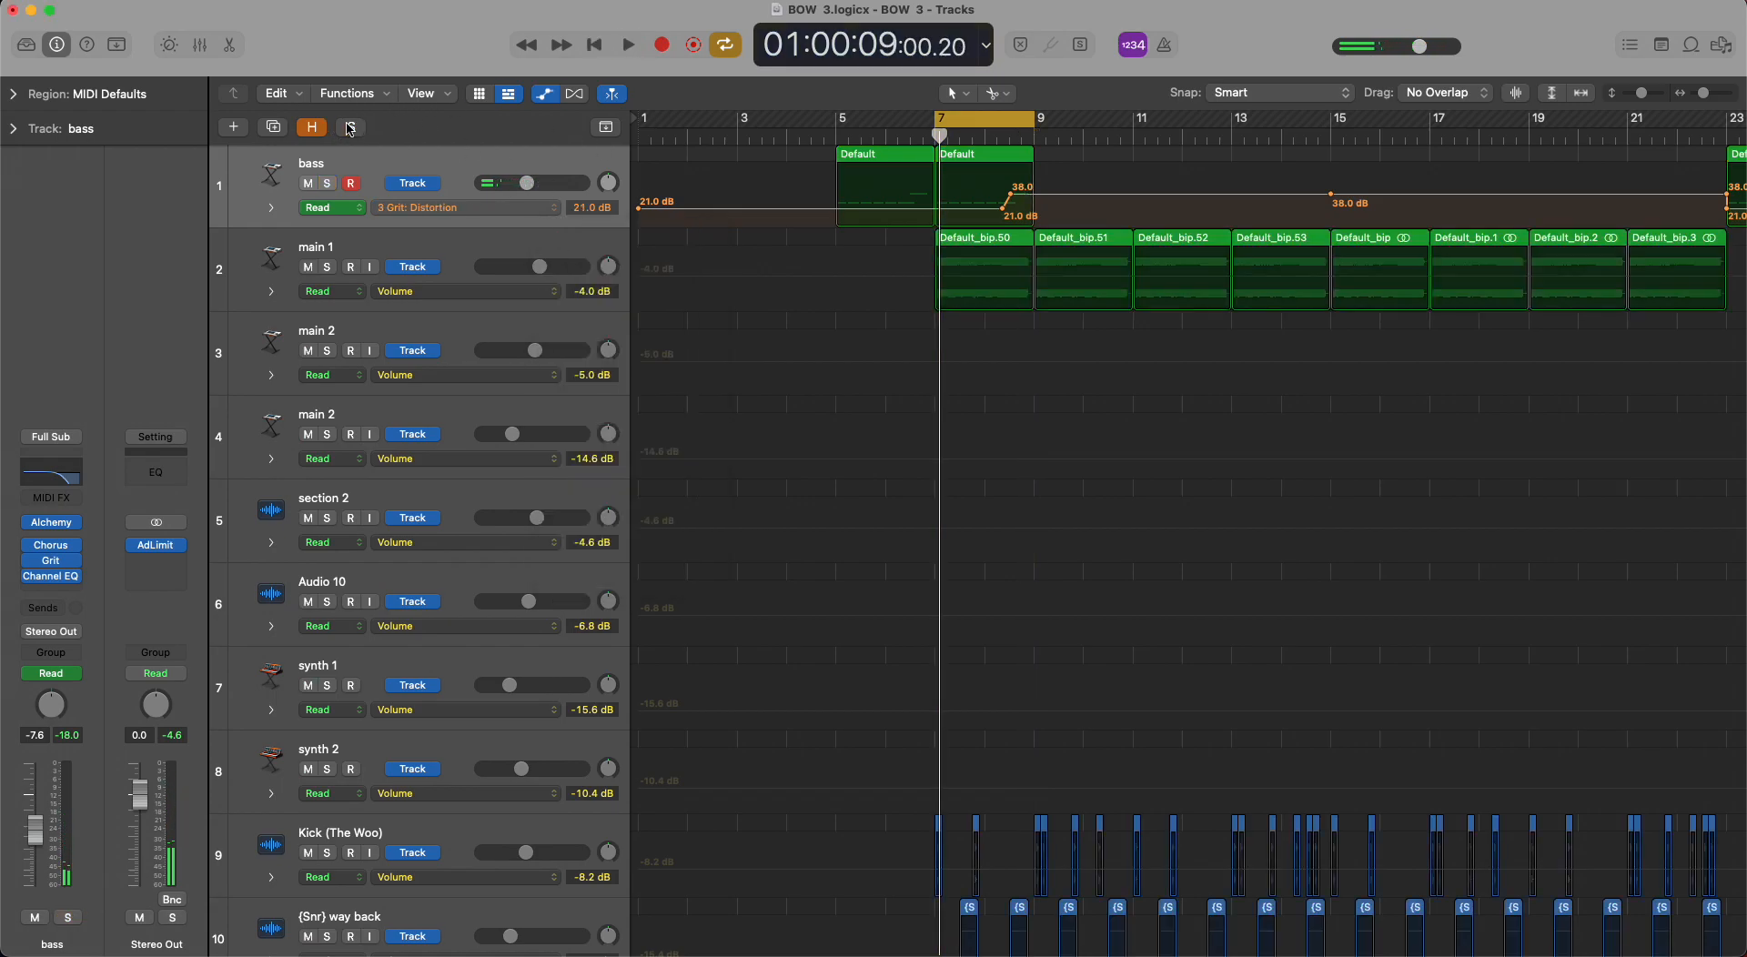
key(a)
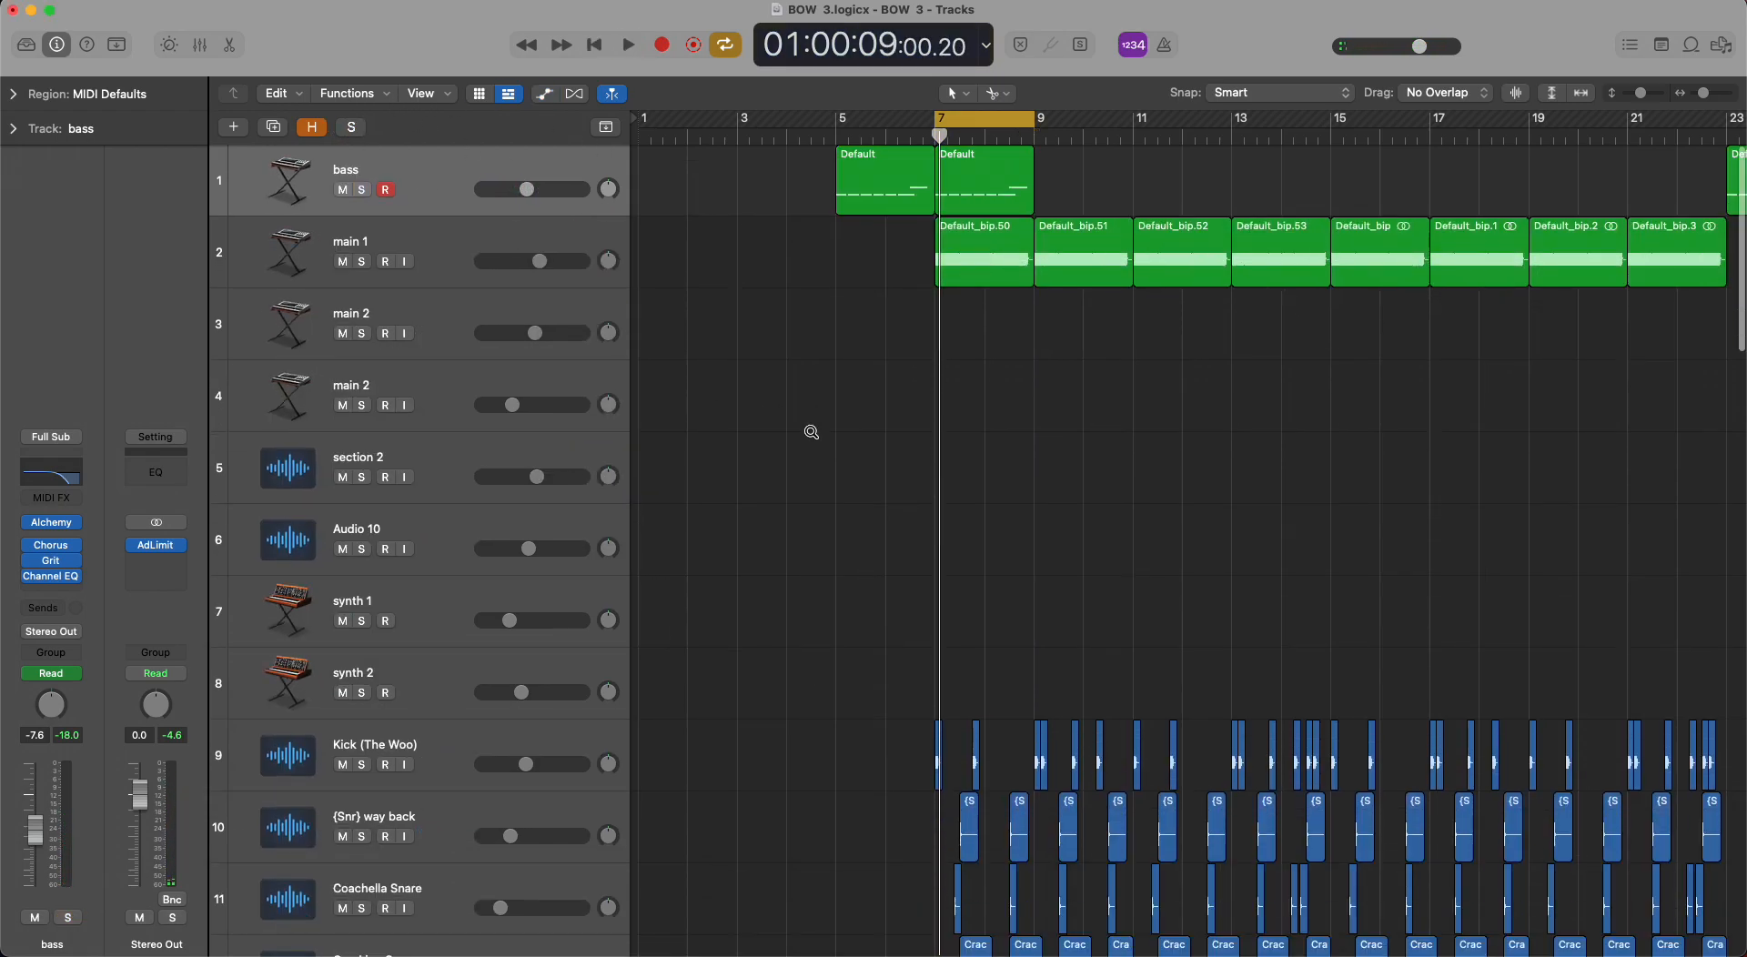
ctrl+alt+click(810, 432)
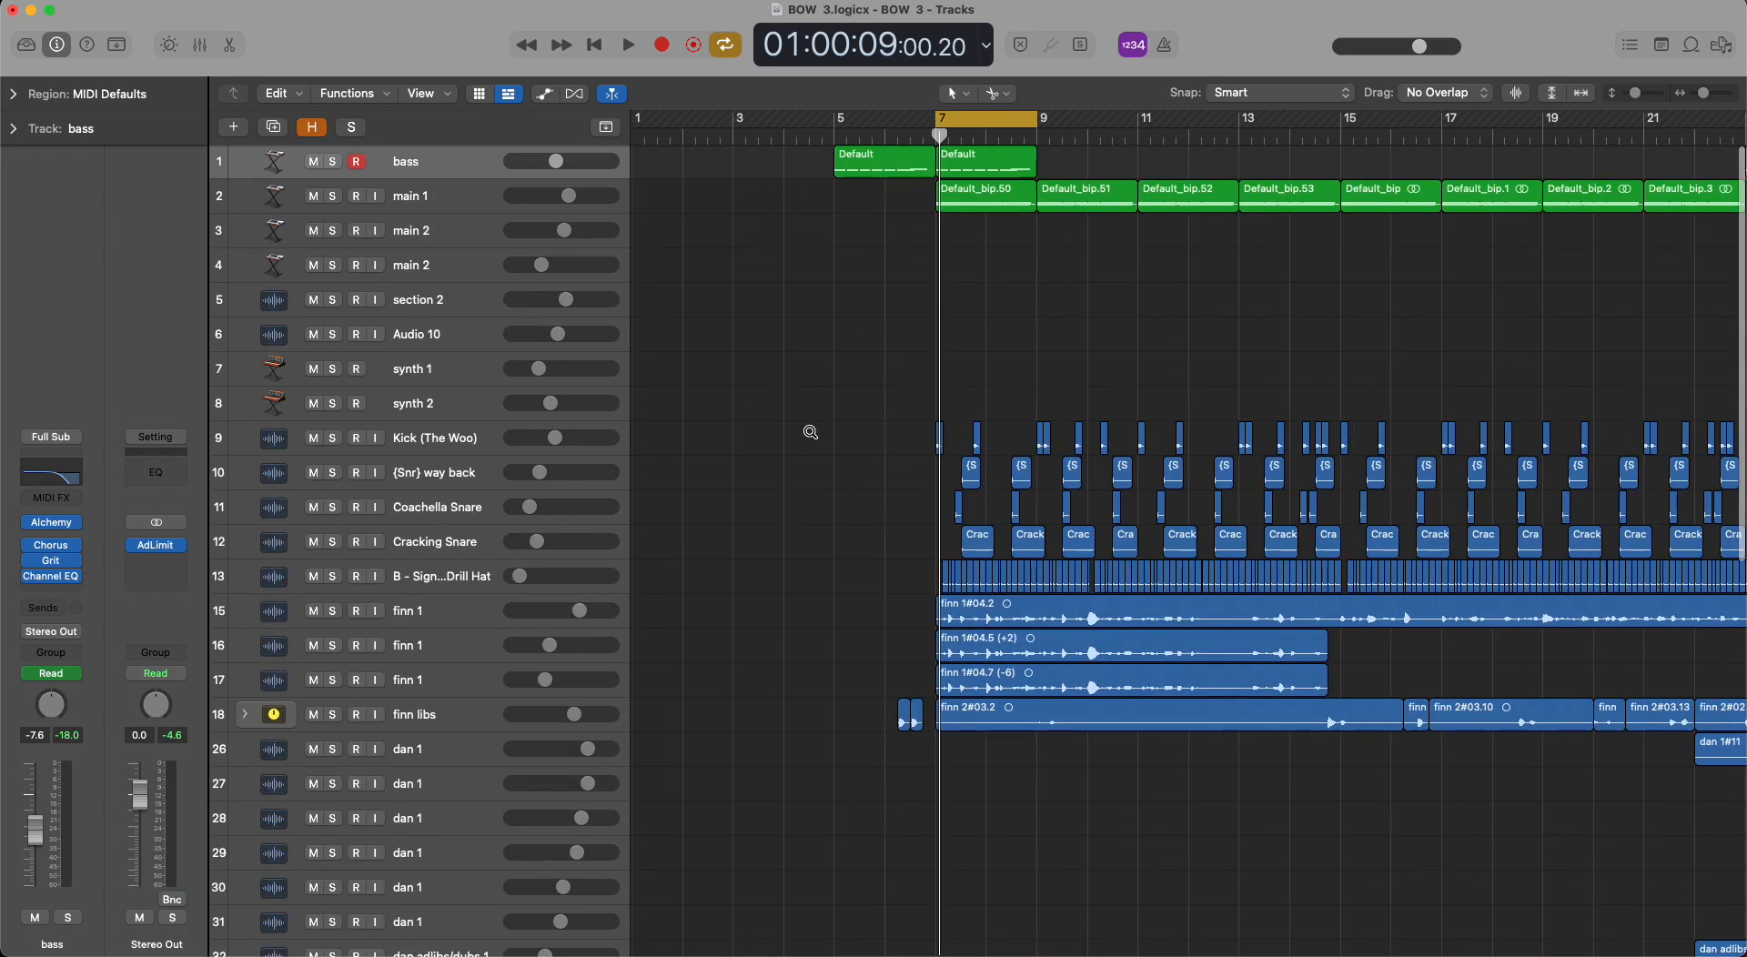
scroll(810, 433, left, 10)
scroll(810, 432, down, 5)
key(c)
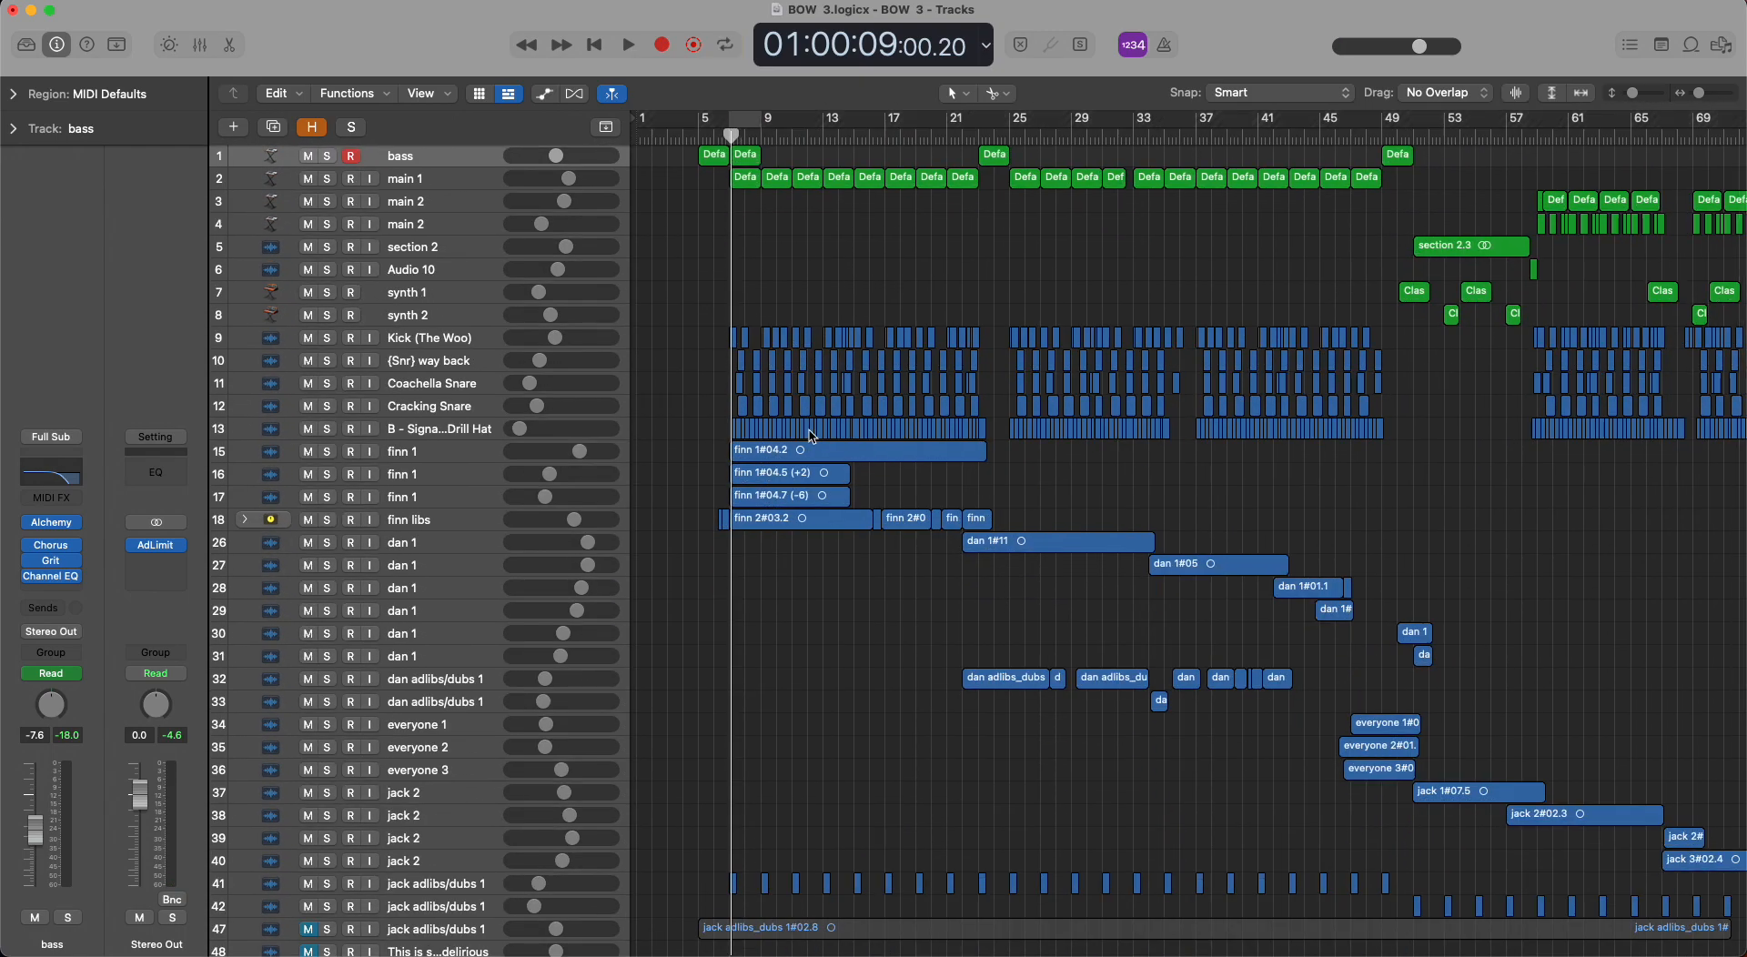
scroll(812, 437, down, 4)
scroll(813, 436, left, 8)
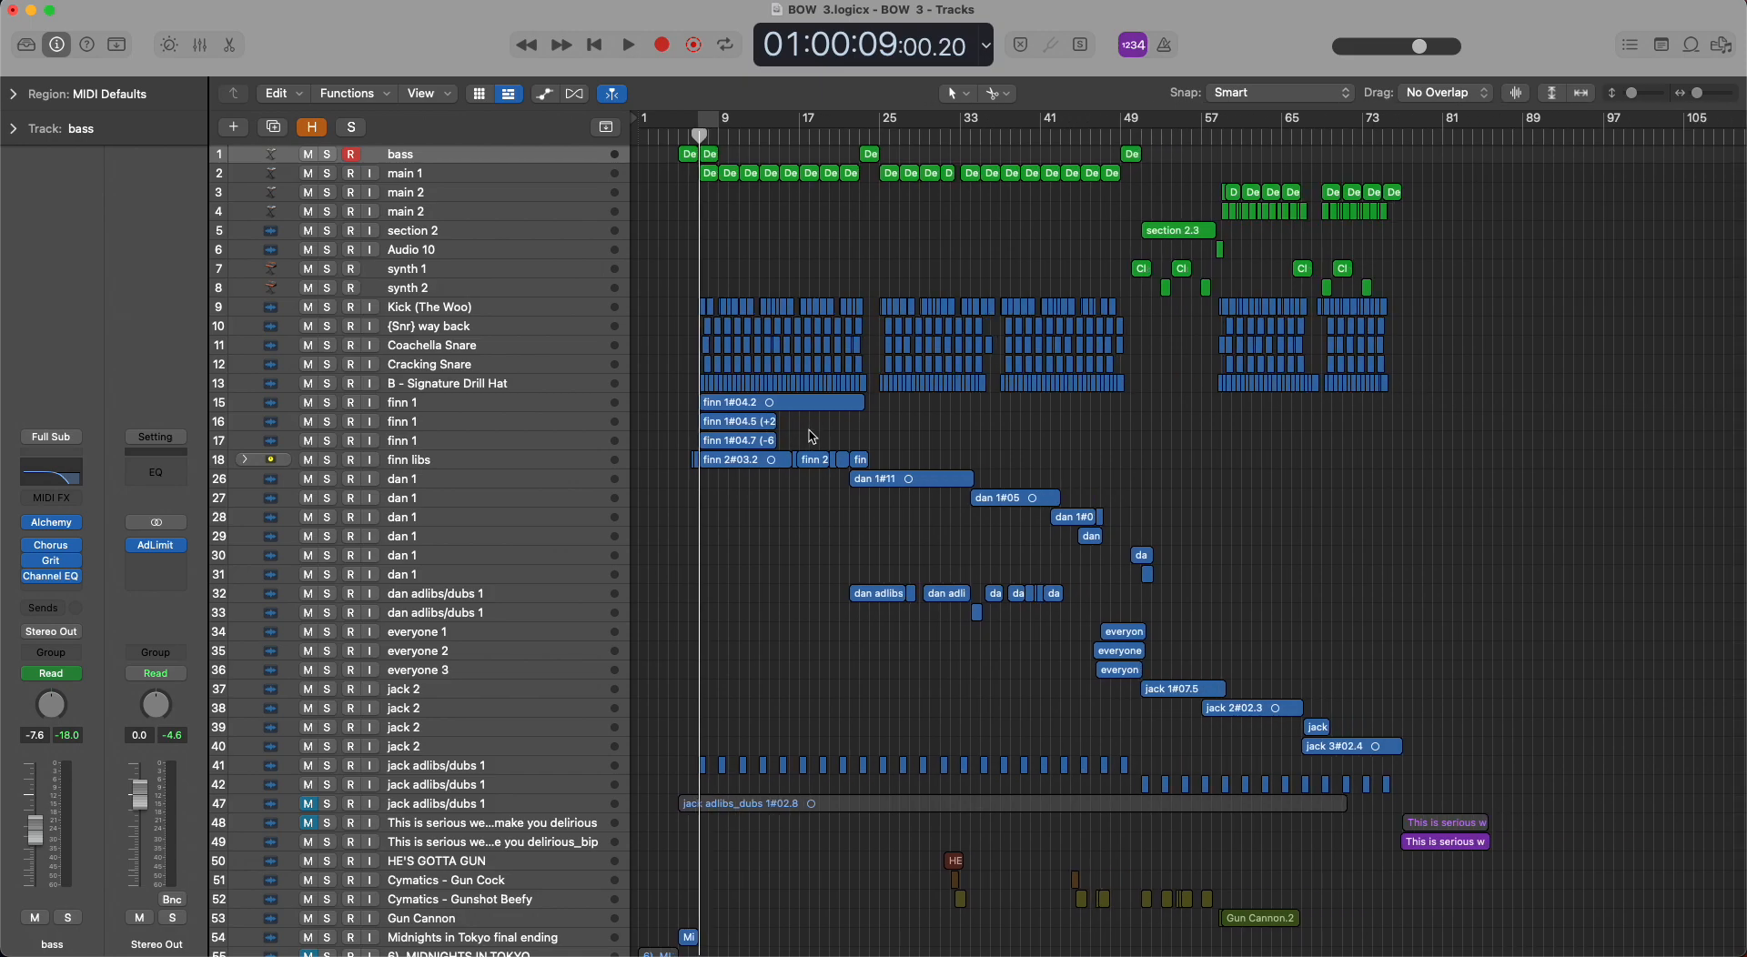
scroll(812, 437, down, 2)
scroll(813, 437, left, 1)
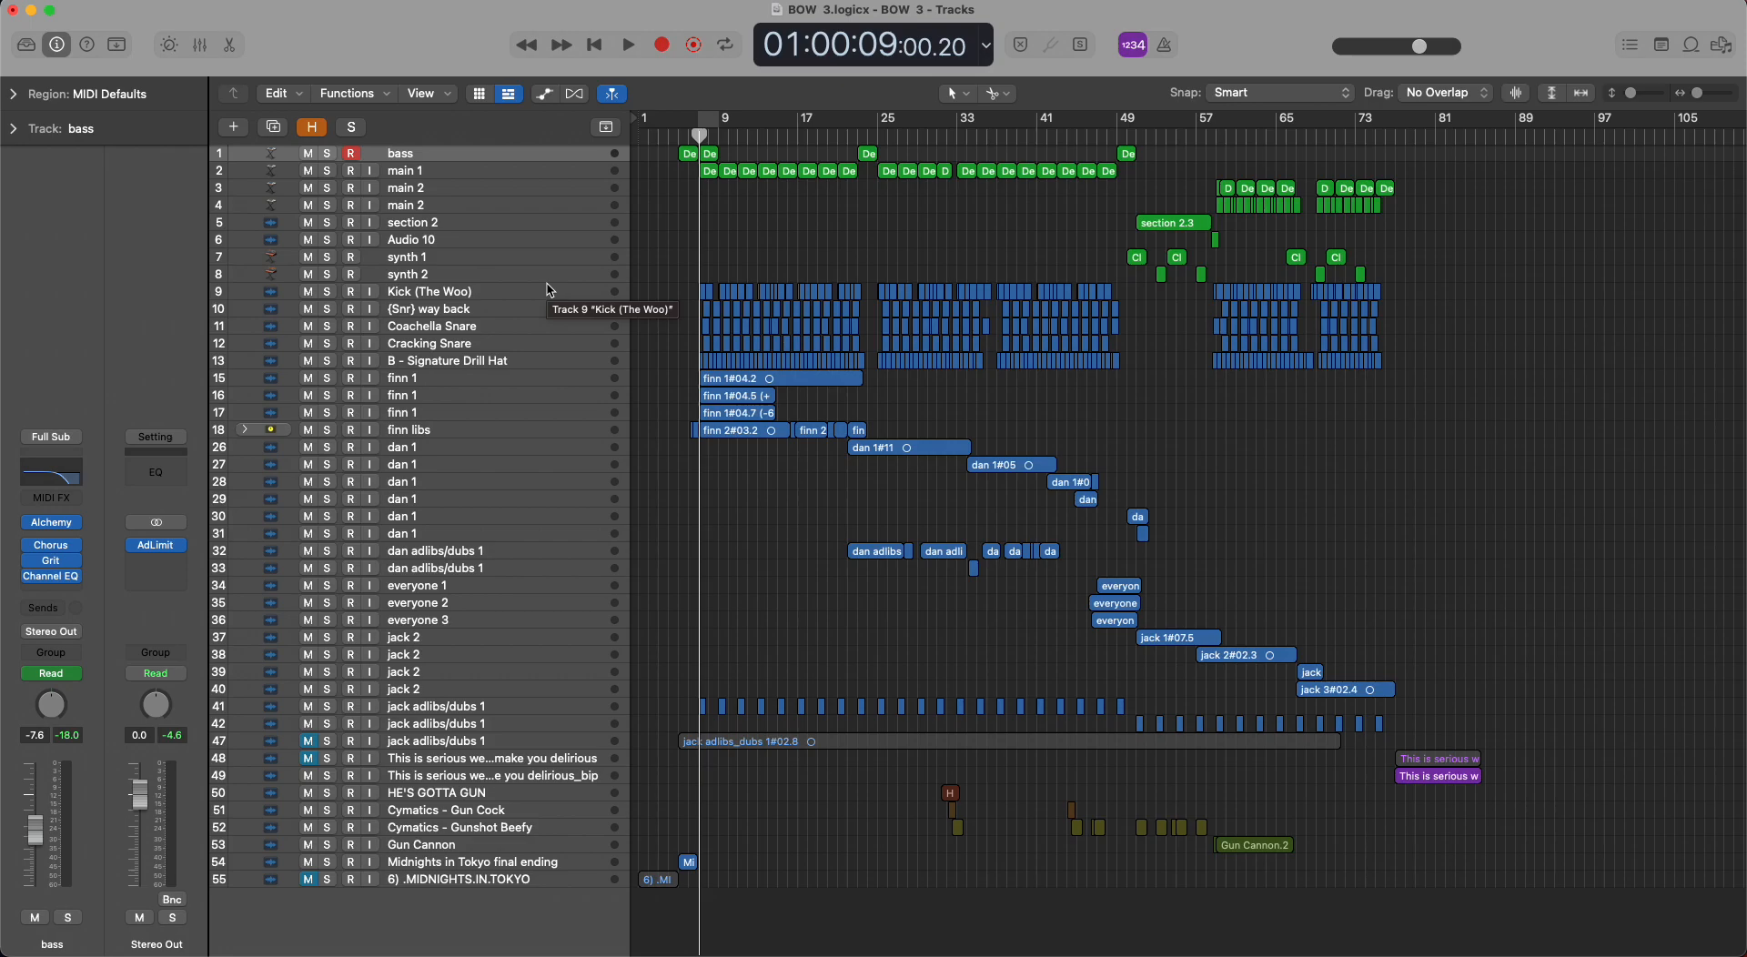
Point out the main 2 regions on track 3, and select the gun sound regions on tracks 50 to 53.
drag(1172, 179, 1398, 207)
click(1409, 221)
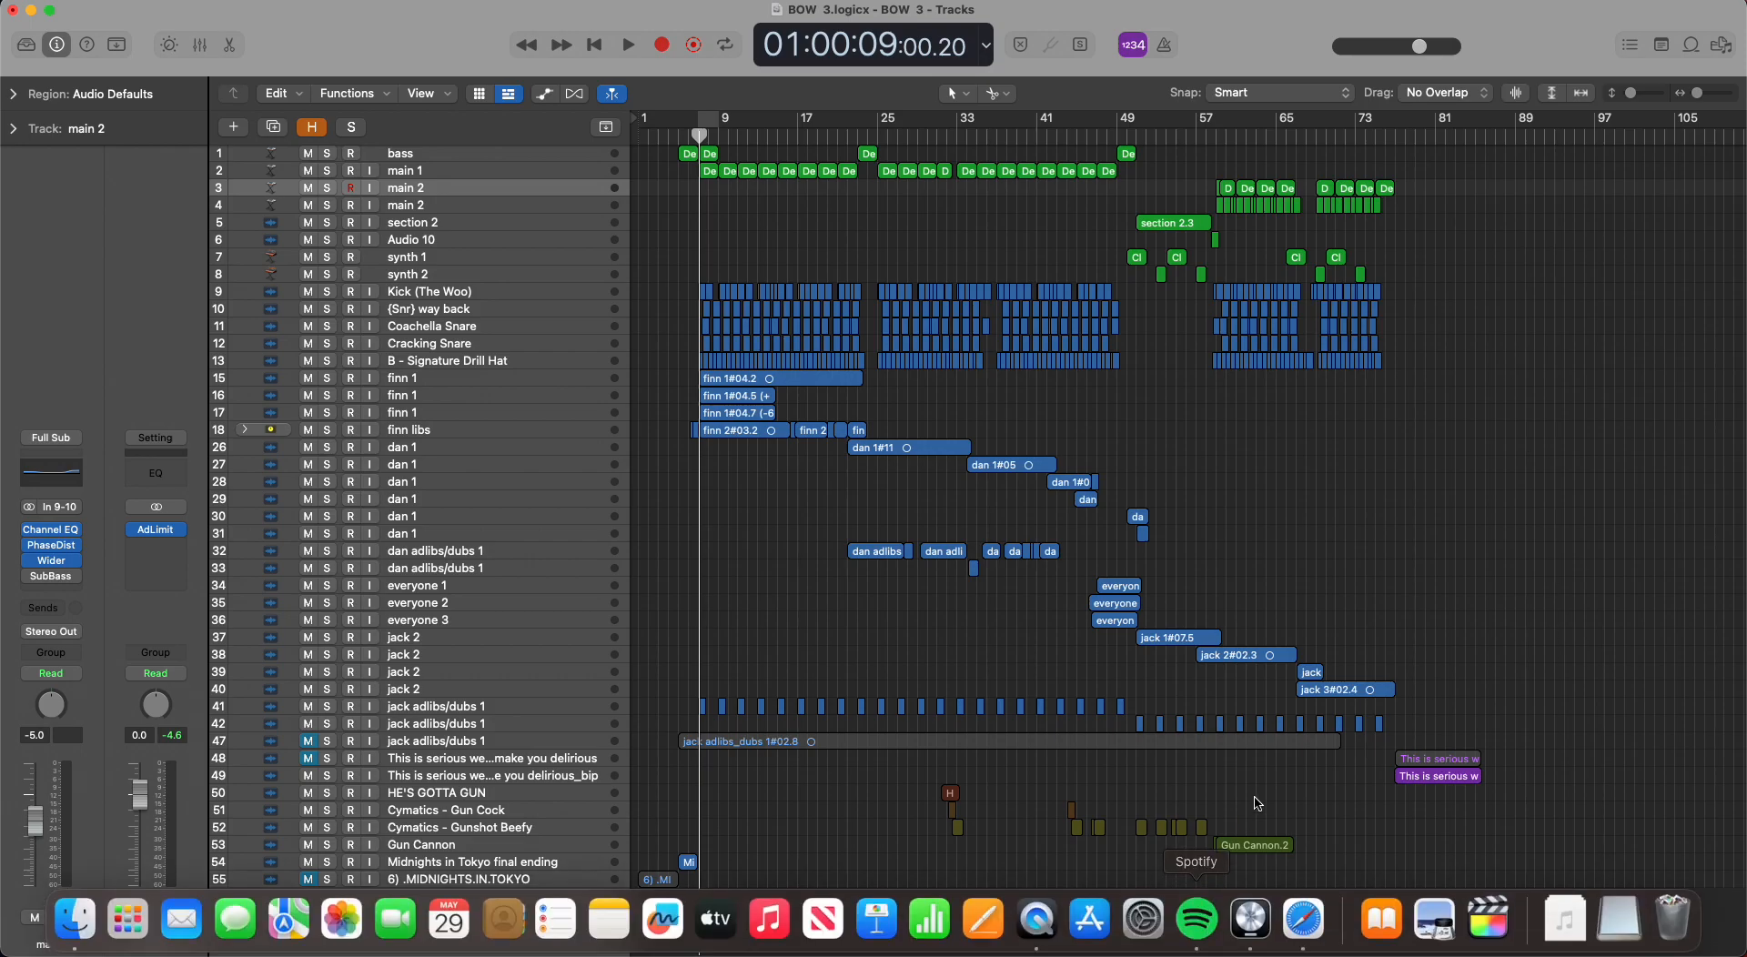
drag(1286, 764, 764, 839)
click(750, 790)
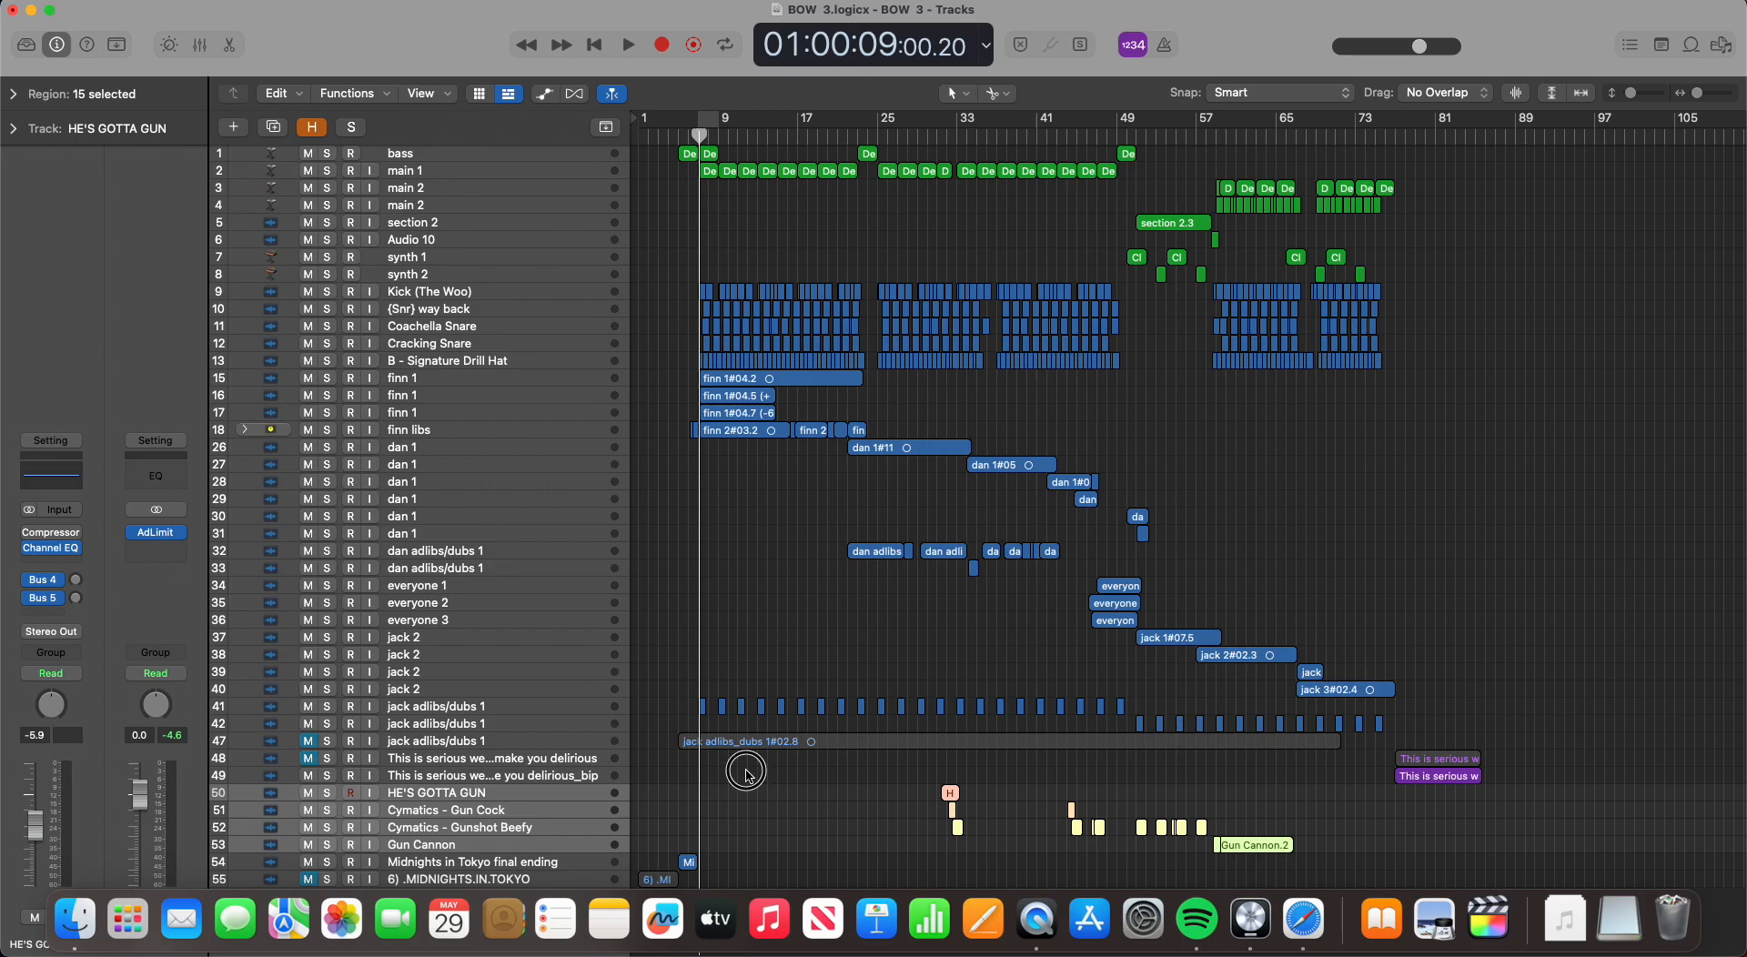